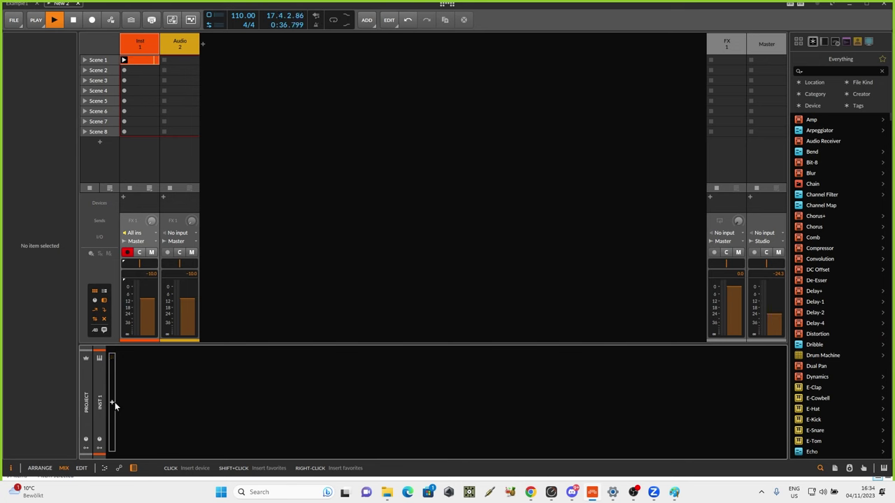
Insert the Polymer synth into the empty device chain of the Inst 1 track
left_click(115, 402)
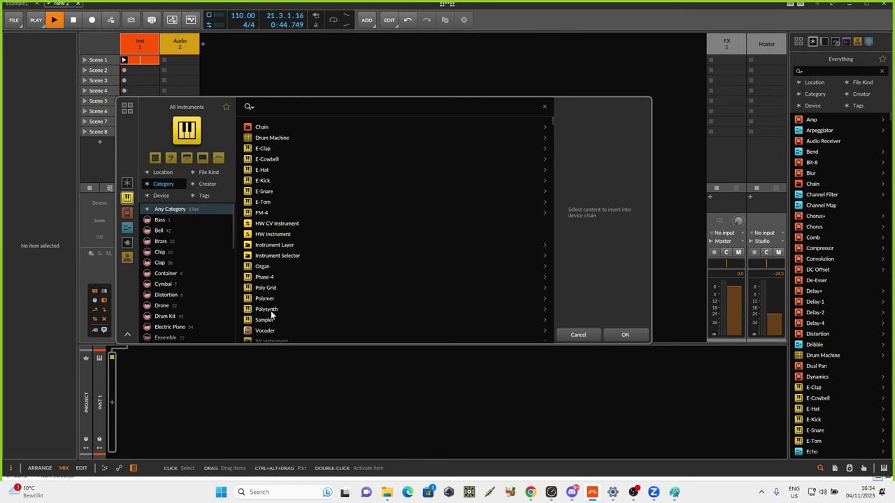
left_click(274, 310)
left_click(313, 298)
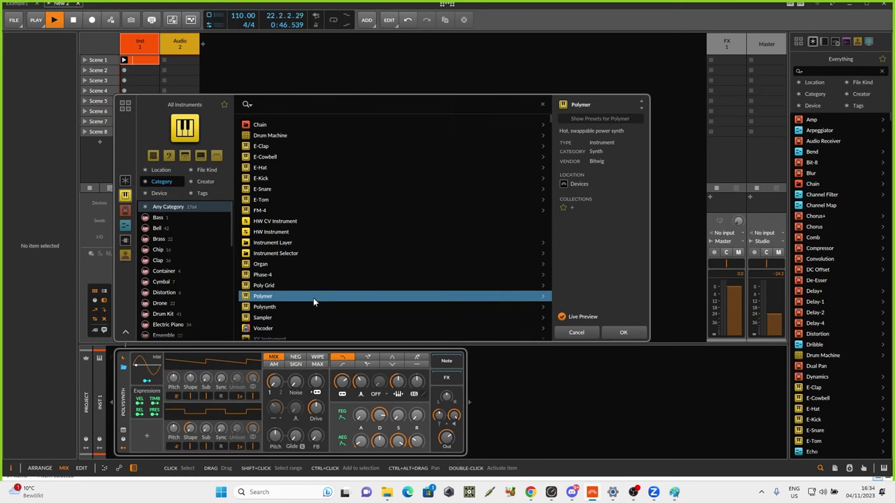
left_click(631, 337)
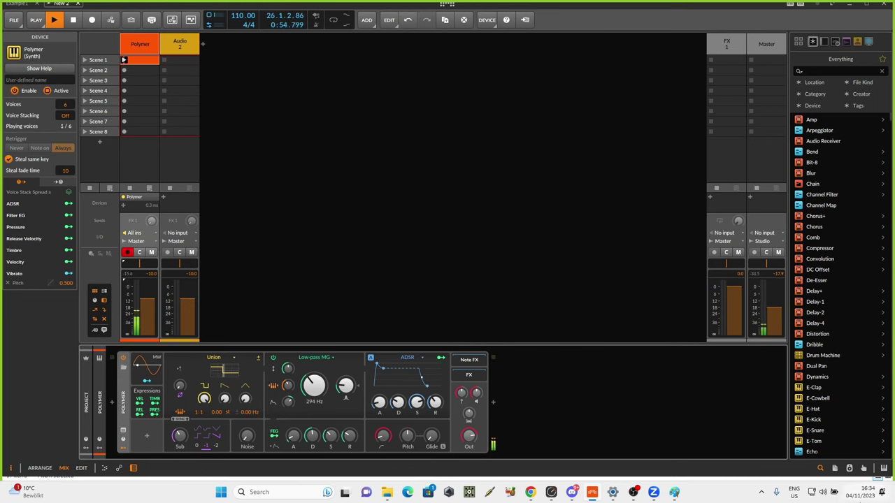
Check the system volume level while the clip plays, and stop playback
left_click(813, 494)
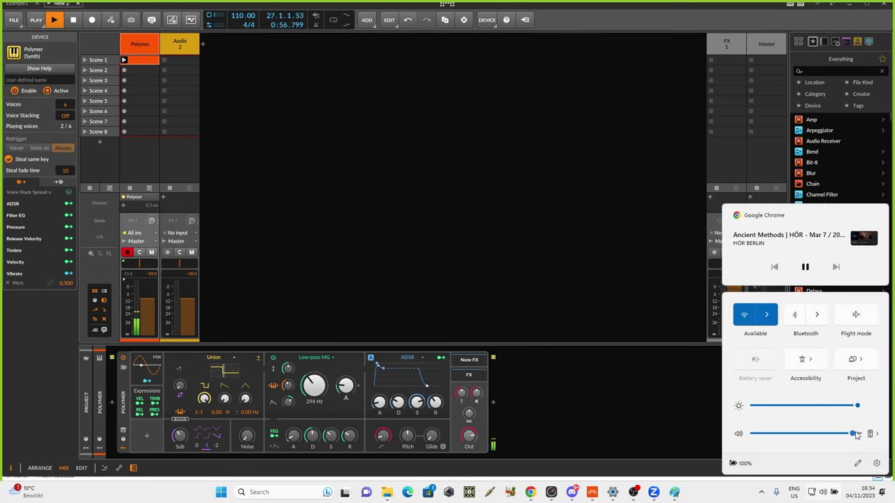
left_click(547, 392)
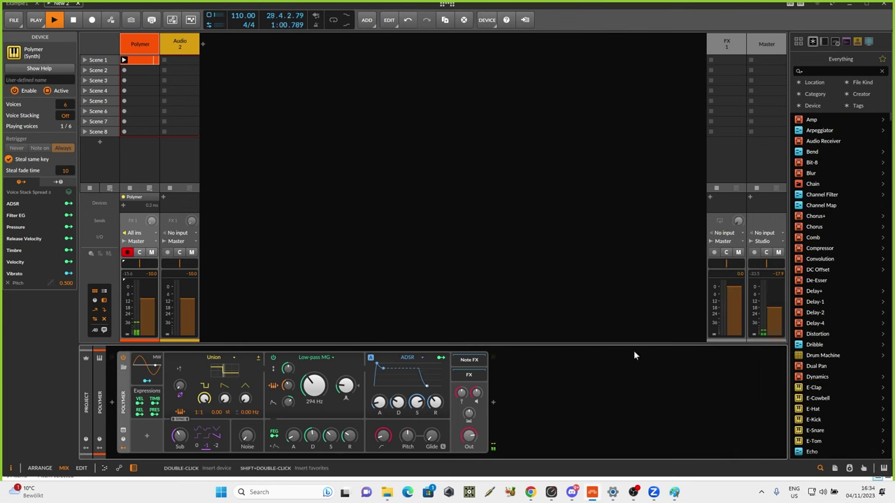
key("space")
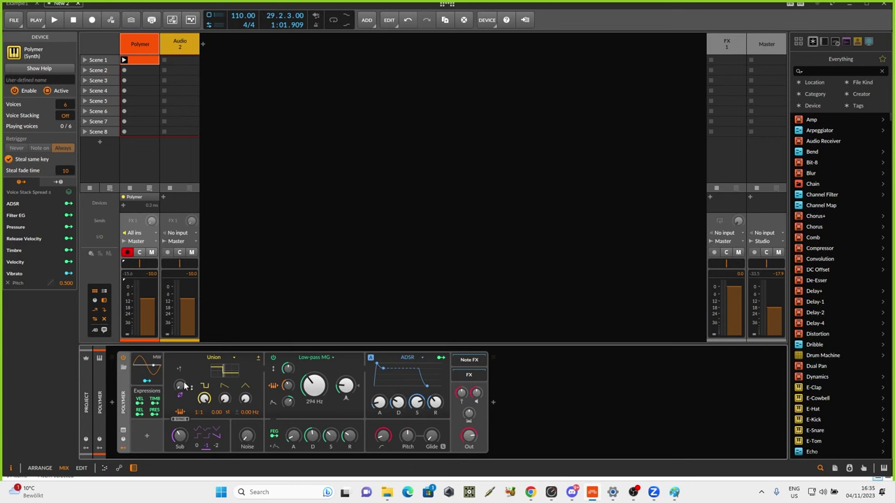
Insert a Delay-1 effect after Polymer and play the clip briefly to hear it
left_click(492, 403)
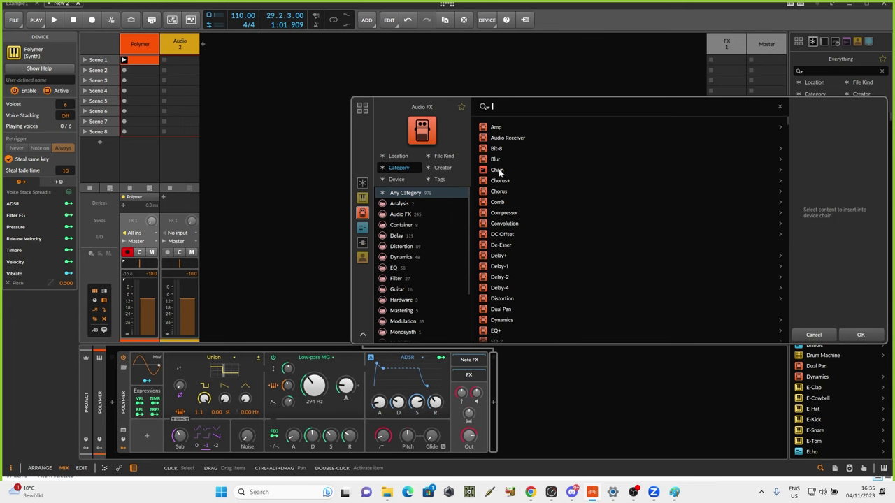
left_click(509, 268)
left_click(860, 335)
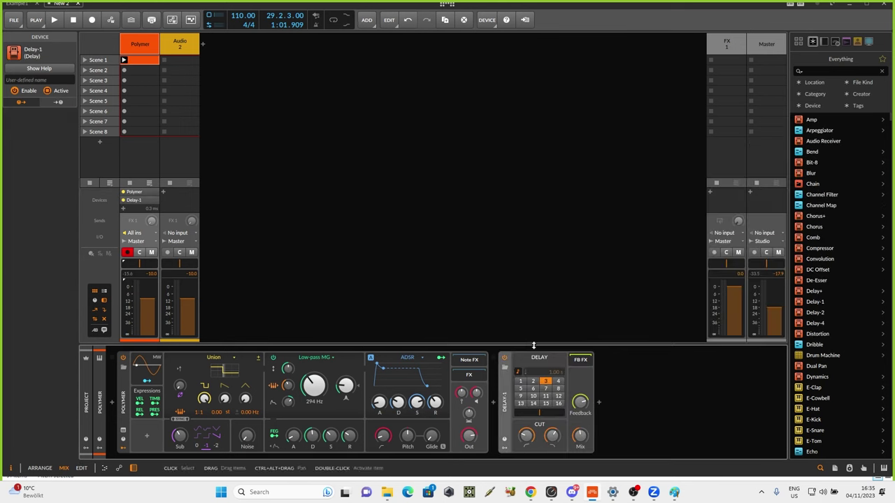
key("space")
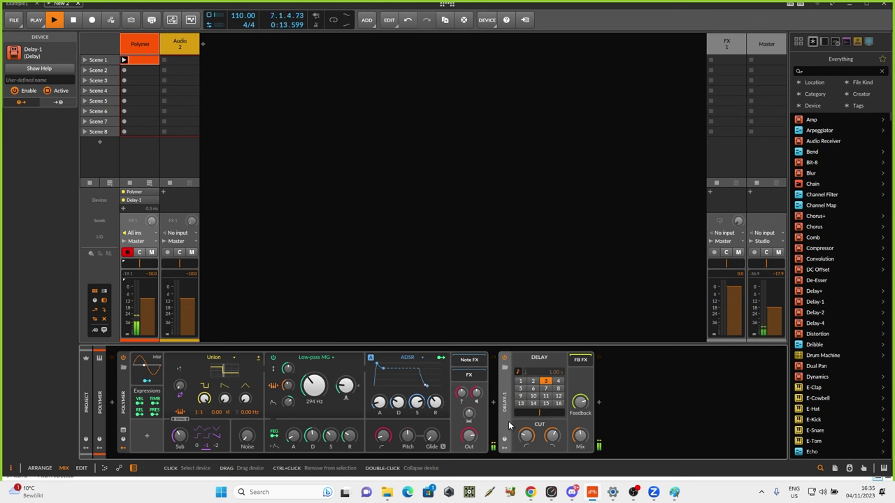
key("space")
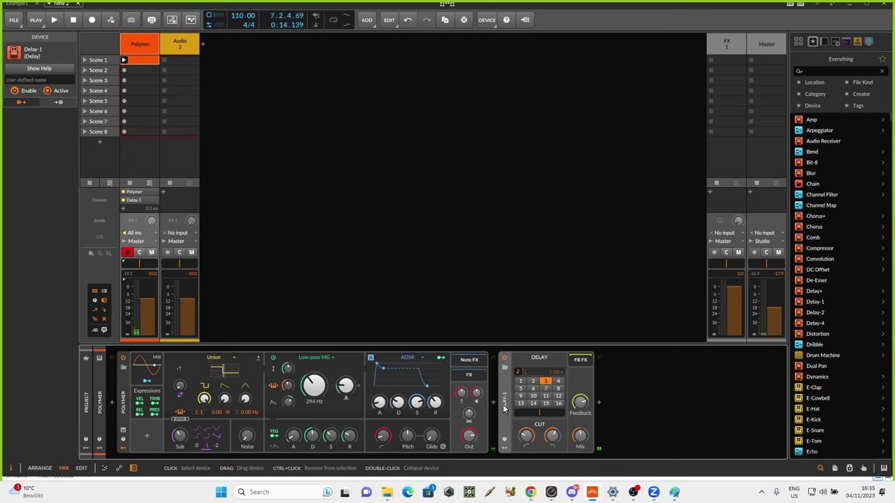
Move the Delay-1 device into Polymer's nested FX chain
left_click(457, 375)
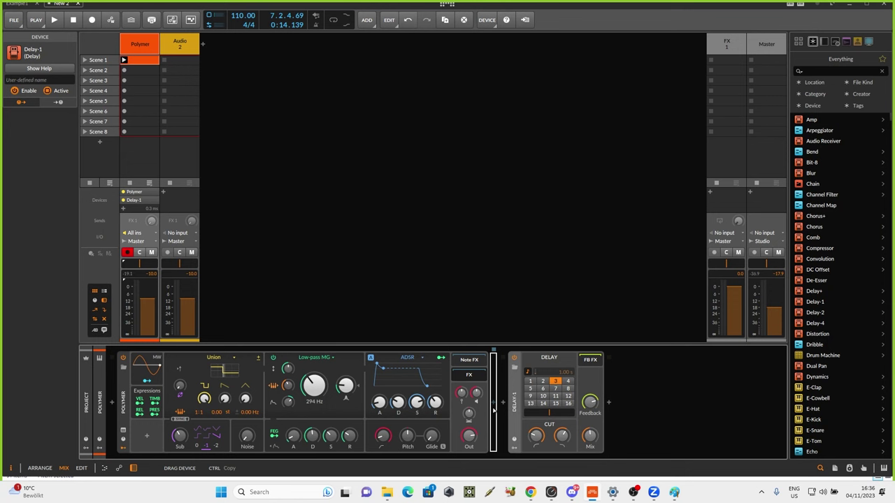
left_click_drag(494, 410, 494, 410)
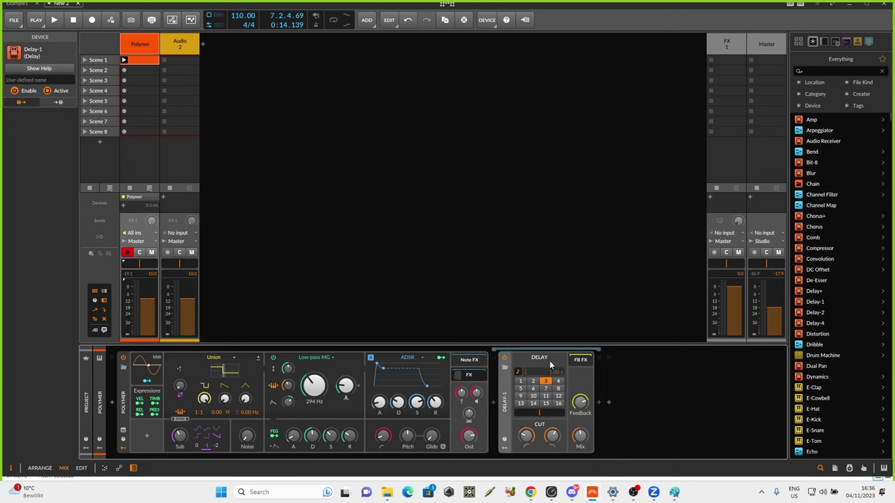
Hide and show Polymer's nested FX chain several times, leaving the Delay-1 device displayed
left_click(469, 376)
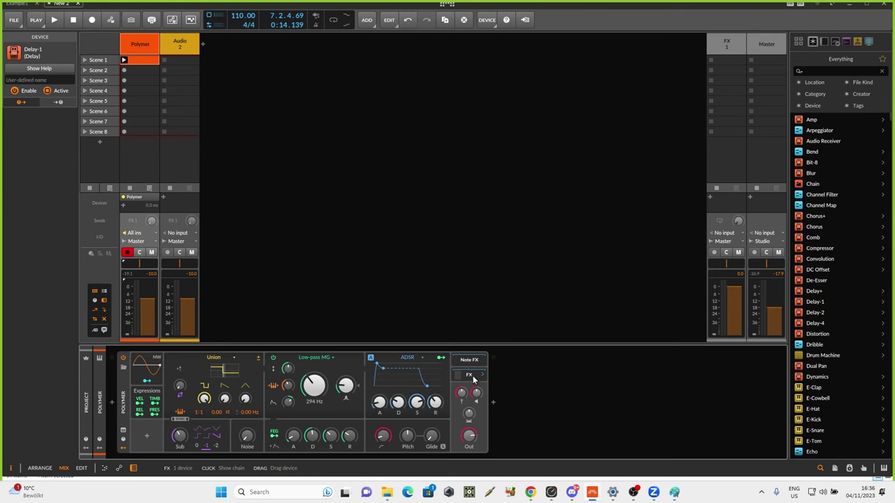
left_click(473, 375)
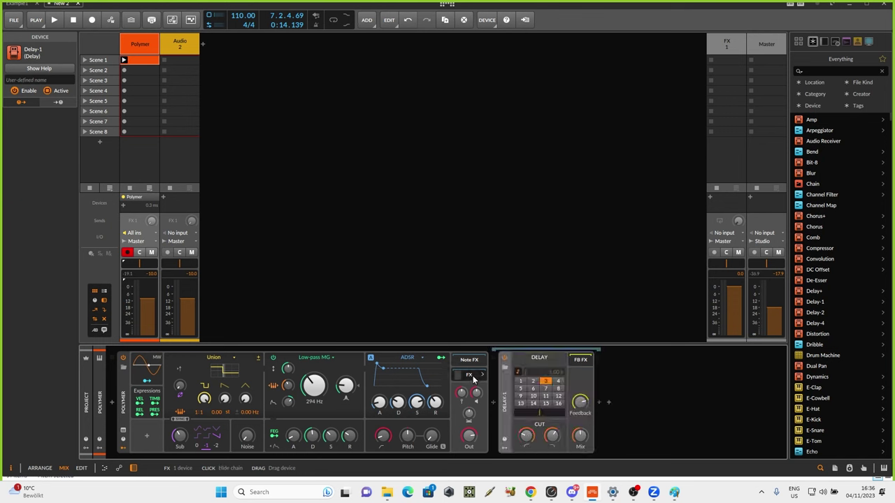
left_click(473, 376)
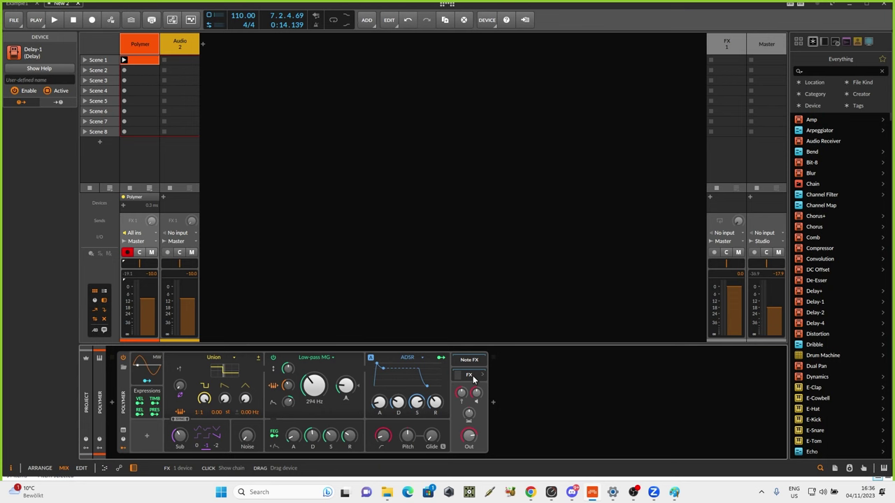
left_click(473, 376)
left_click(472, 376)
left_click(471, 377)
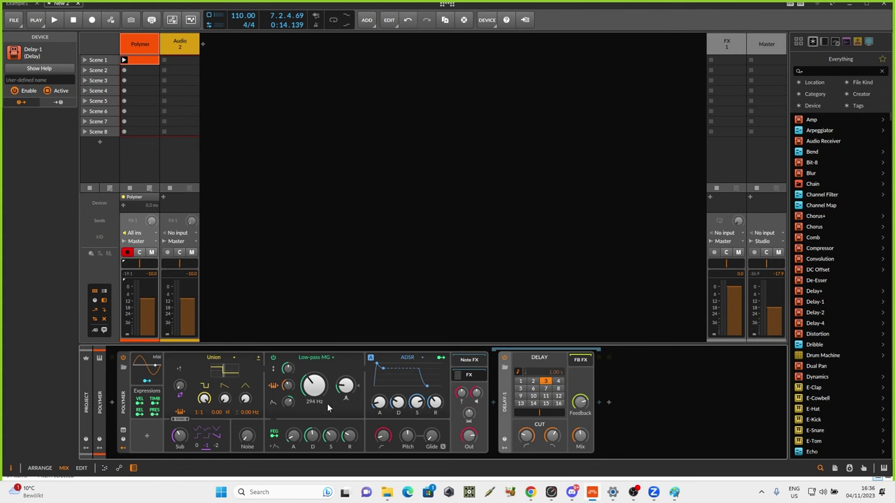
Toggle the visibility of Polymer's modulators, leaving them hidden
left_click(120, 451)
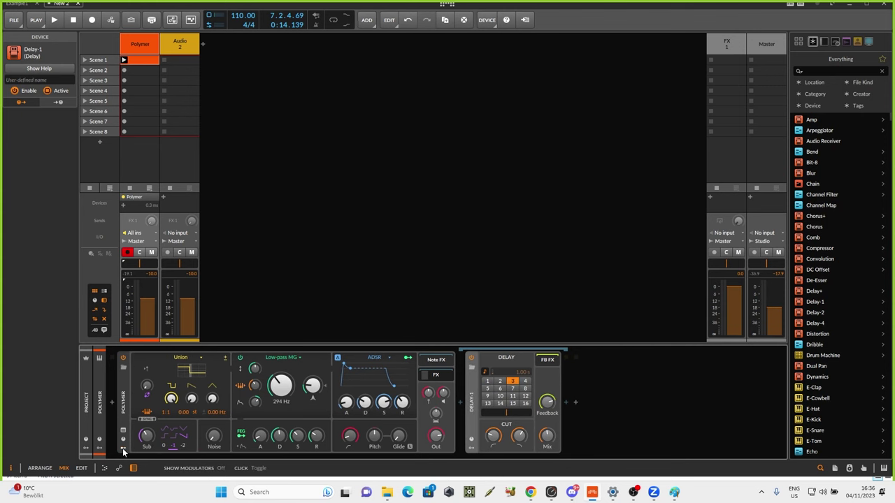
left_click(123, 448)
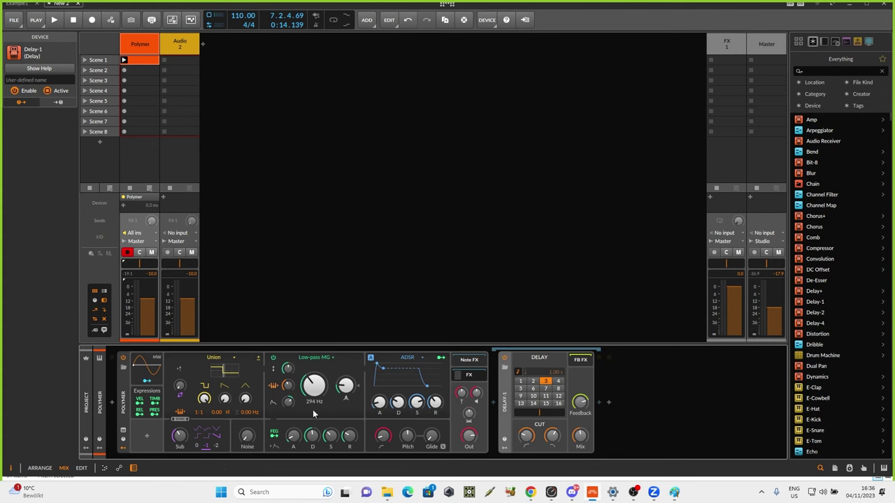
left_click(124, 448)
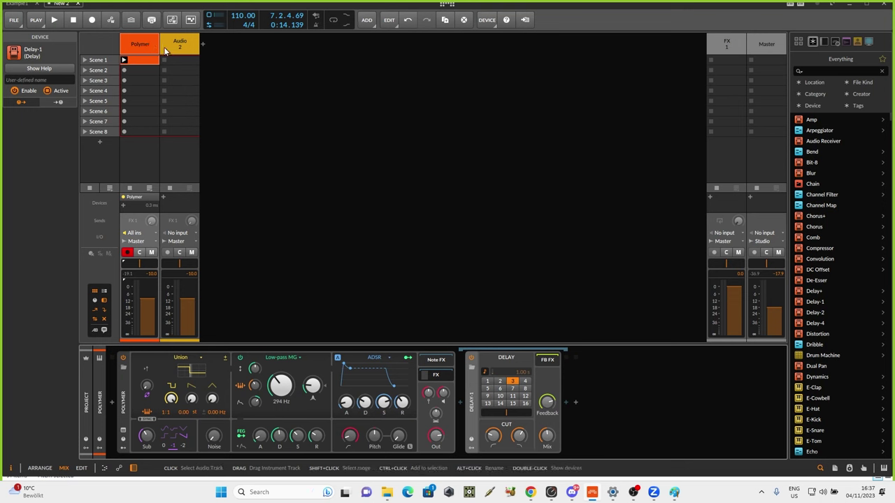
View the Polymer track's output destinations and select the Master track
left_click(138, 241)
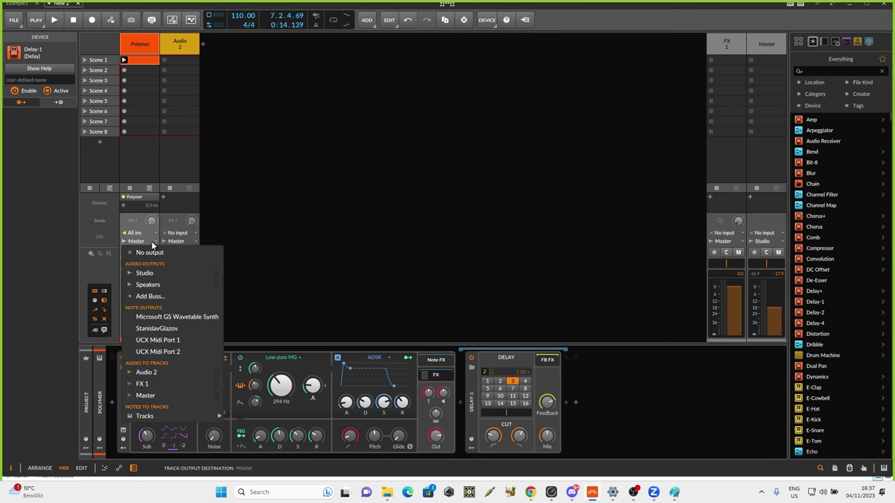
left_click(152, 245)
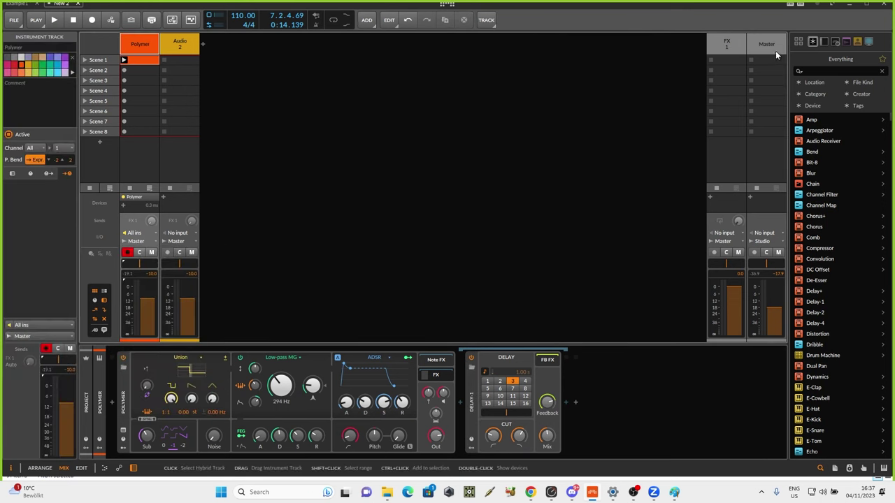
left_click(774, 48)
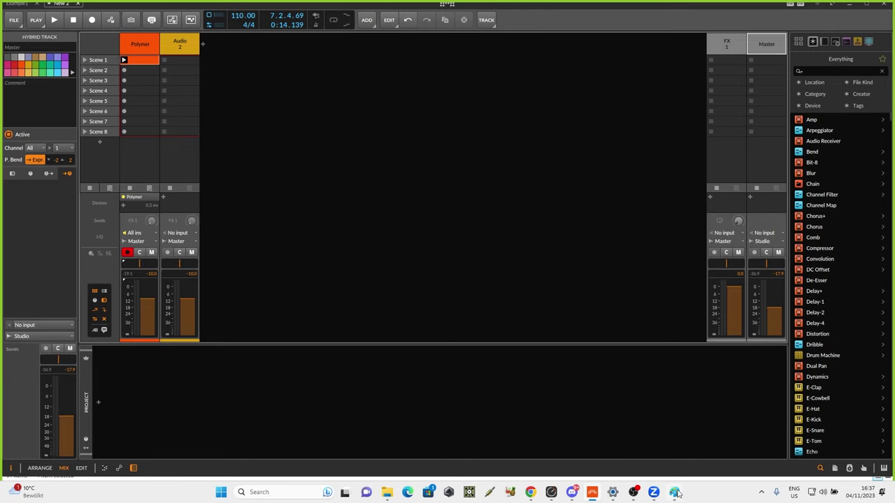
Switch to Paint, draw a black rectangle of about 1066 × 539 px around the whole signal-flow diagram, and minimise Paint
key("alt+Tab")
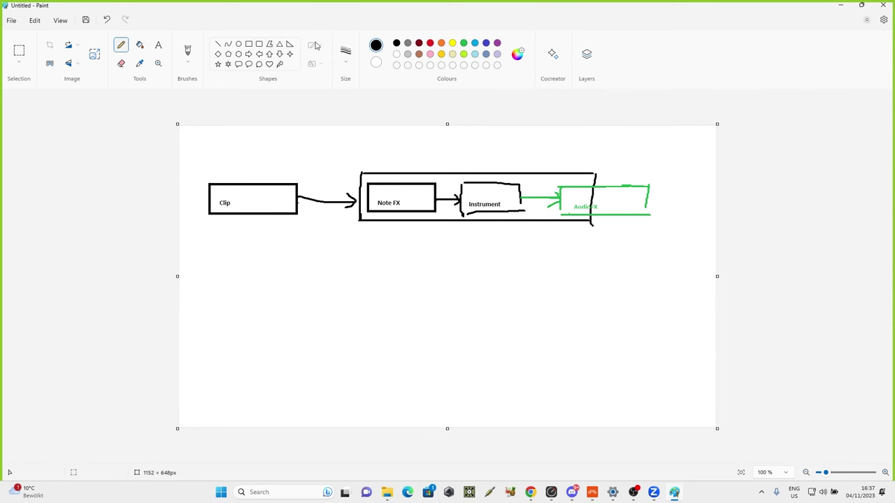
left_click(249, 44)
left_click_drag(200, 161, 697, 412)
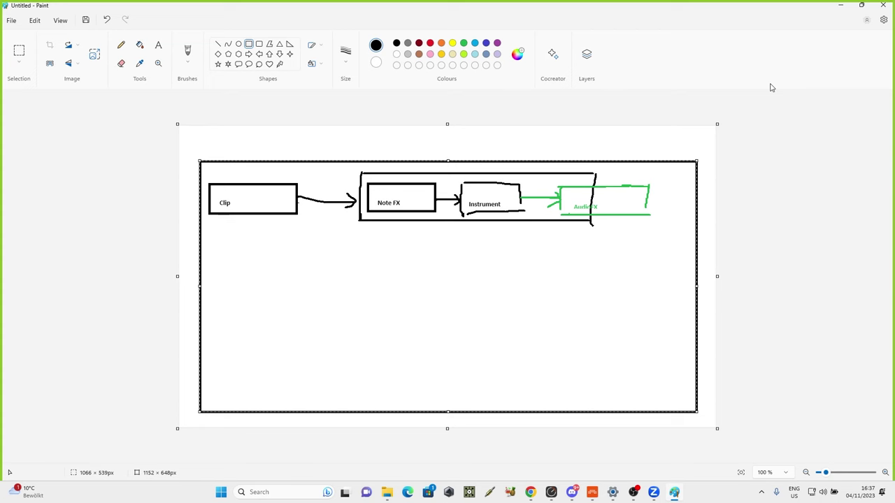
left_click(841, 6)
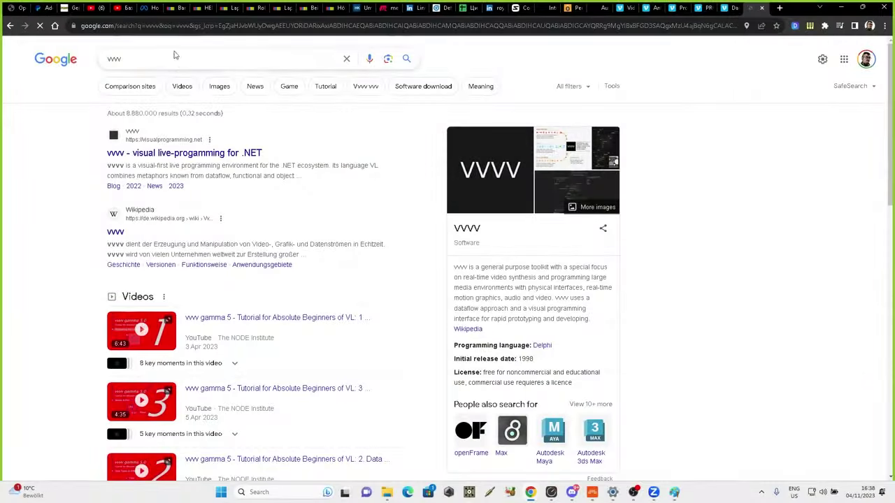
Browse the image results for vvvv, open The NODE Institute's vvvv gamma event page, and examine its example patch
left_click(218, 87)
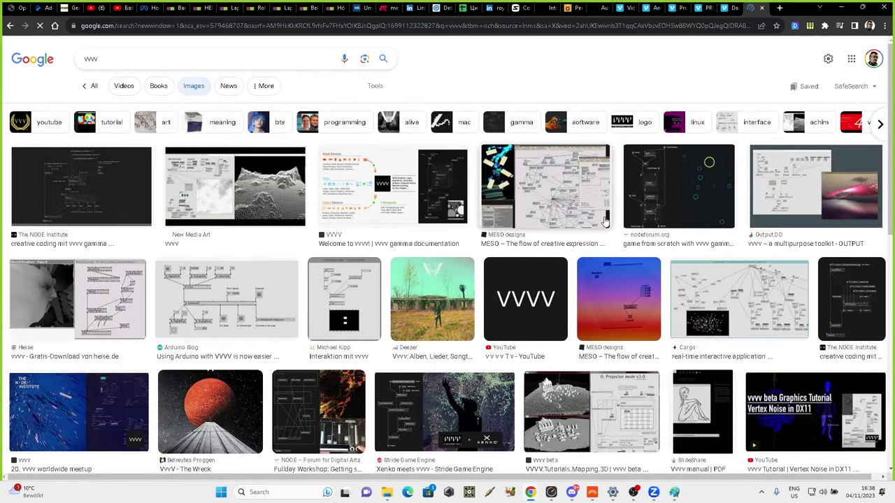
left_click(32, 219)
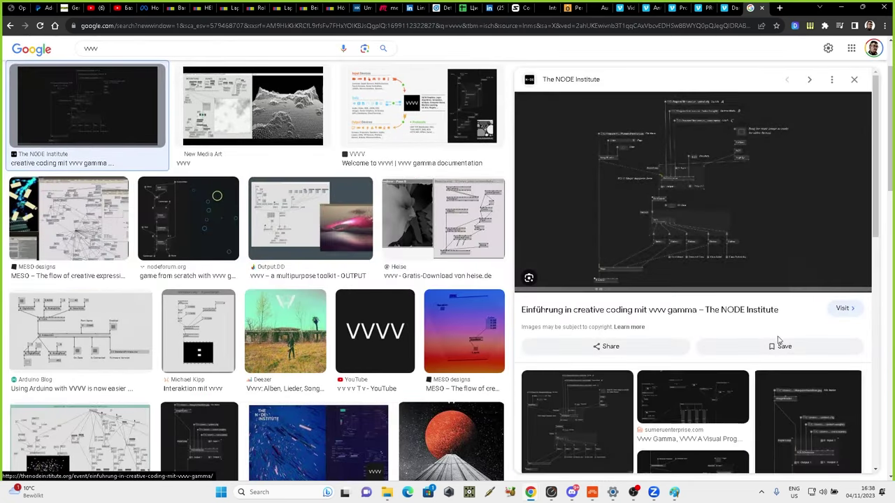
left_click(739, 242)
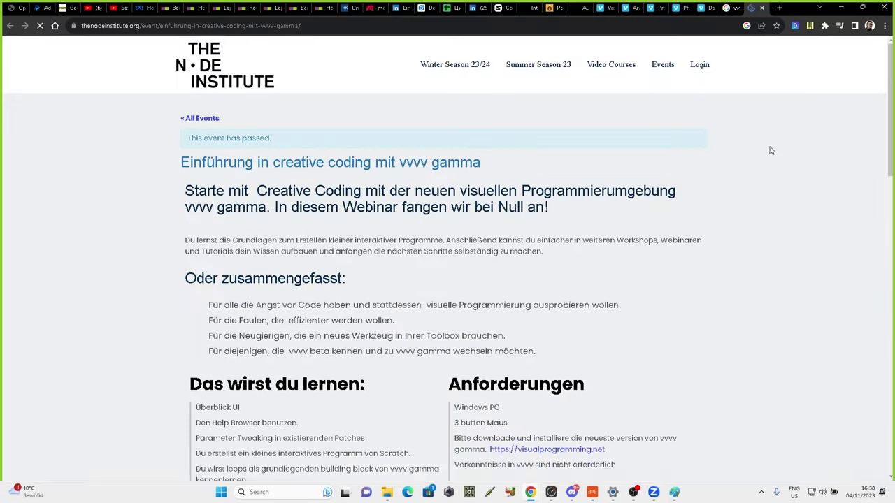
scroll(771, 151, "down", 10)
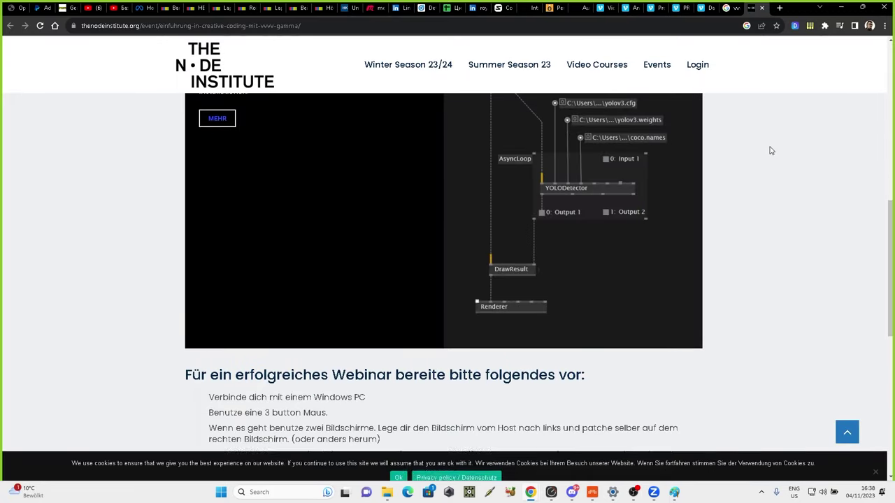
scroll(772, 151, "up", 1)
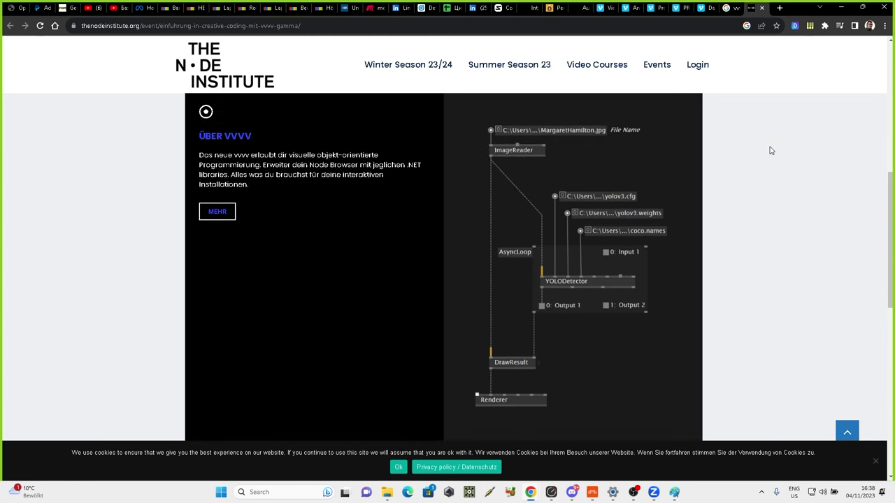
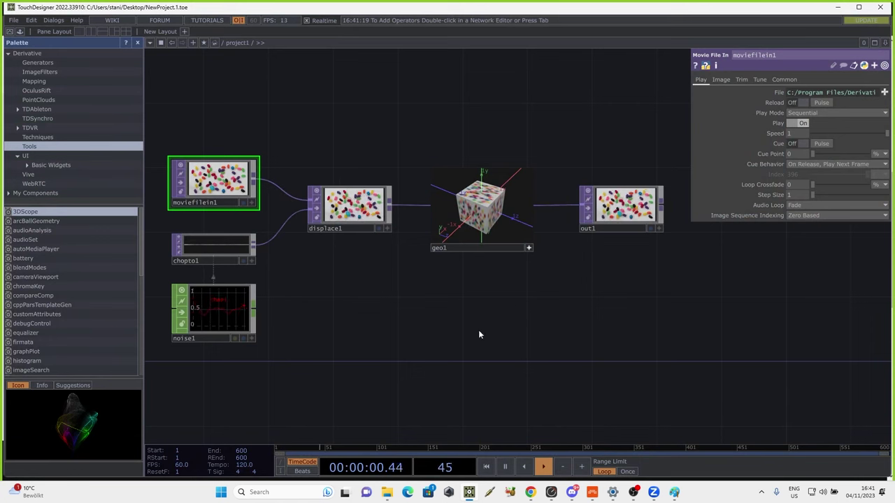
Open the operator creation dialog over the project1 network, look through the TOP operators, and close it
double_click(436, 313)
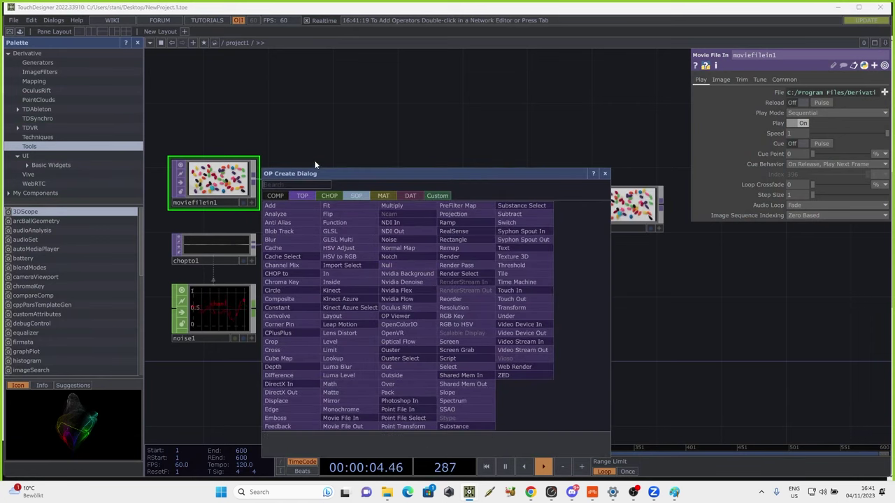
left_click(399, 130)
double_click(398, 129)
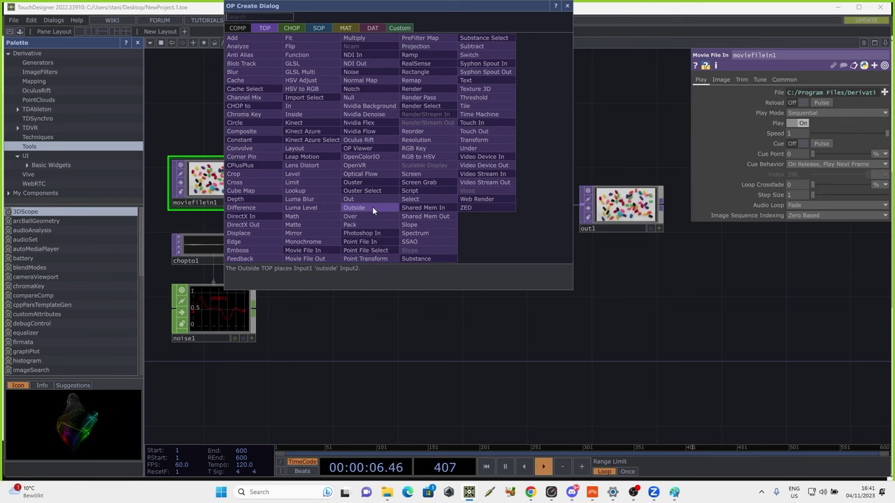
left_click(388, 358)
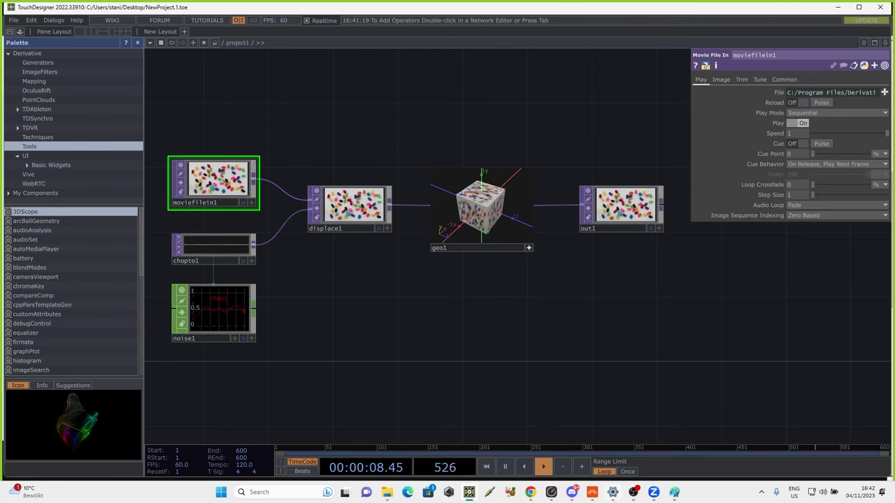
mouse_move(531, 492)
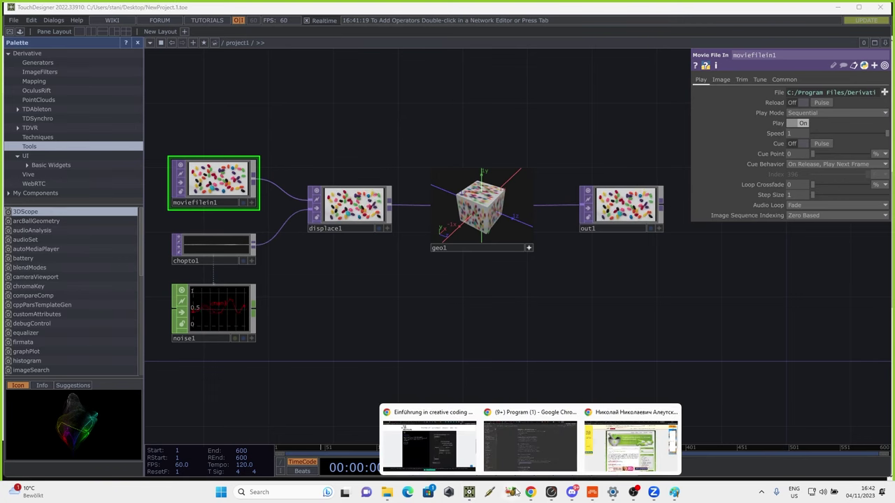
Compare the vvvv example patch on The NODE Institute page with TouchDesigner's project1 network, examining the displace1 and geo1 nodes up close
left_click(443, 458)
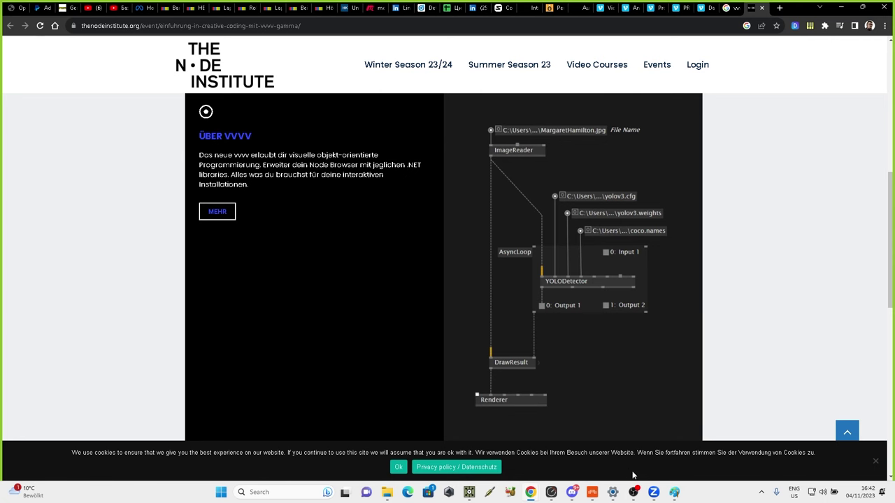
mouse_move(540, 498)
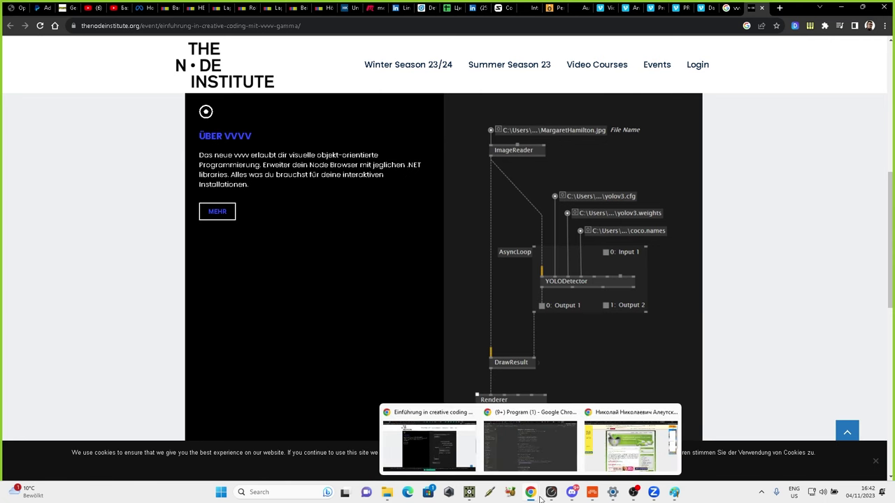
left_click(469, 492)
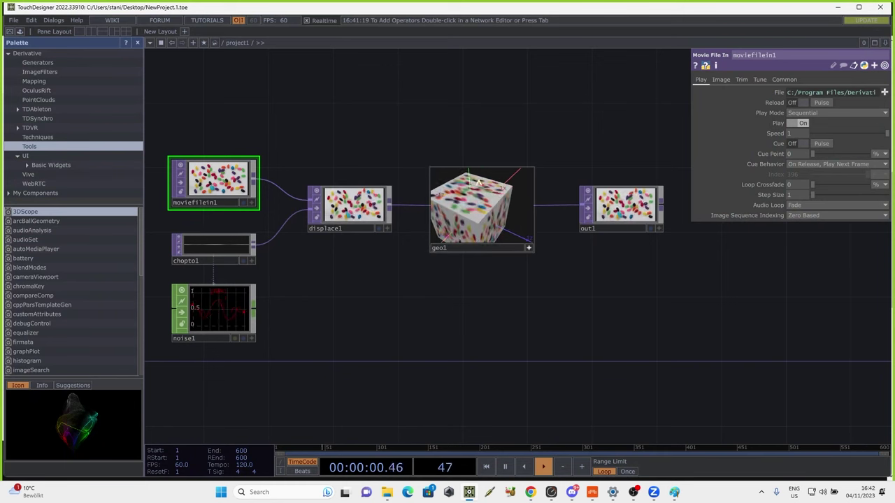
scroll(350, 216, "up", 5)
scroll(350, 216, "down", 3)
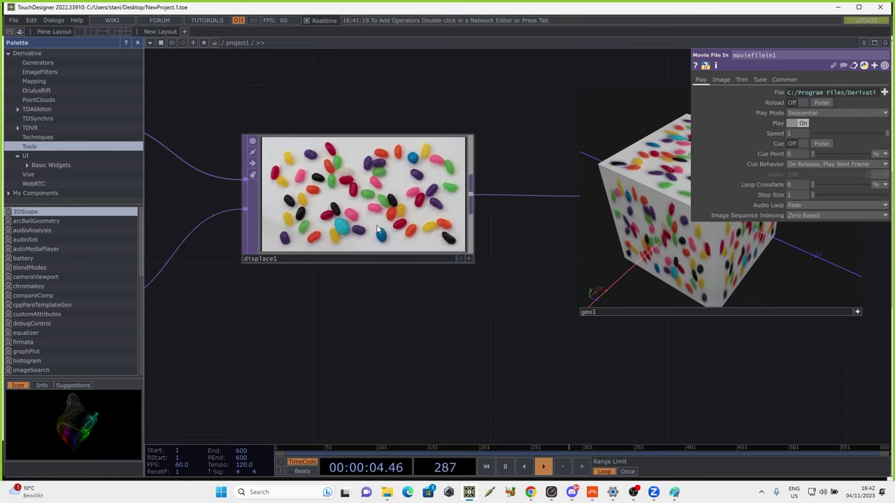
scroll(363, 222, "down", 5)
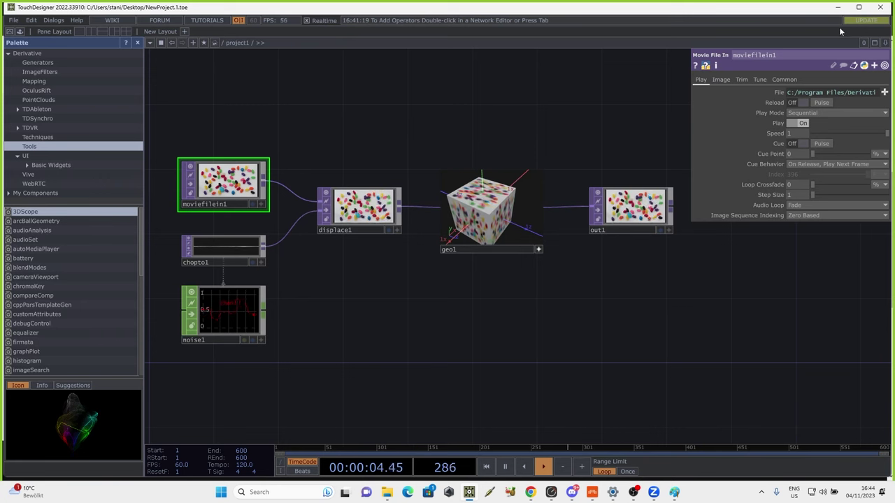
Close TouchDesigner, return to Bitwig Studio, and launch the Polymer track's clip in Scene 1
left_click(881, 7)
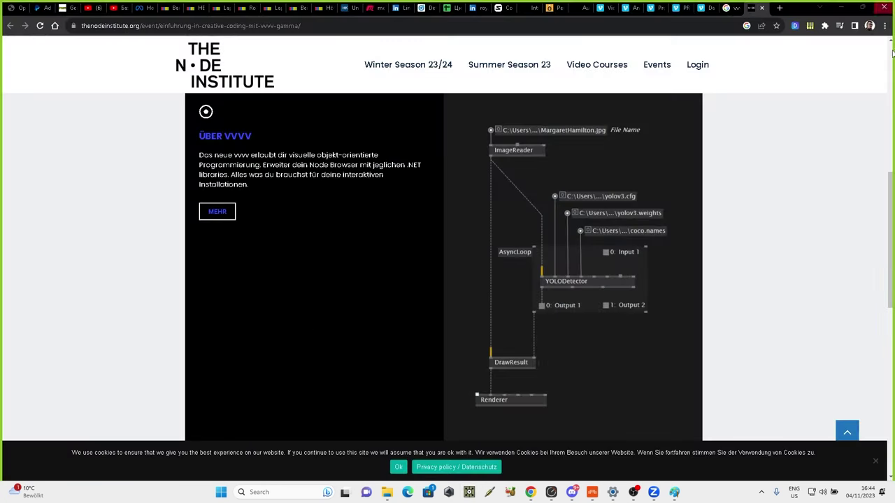
left_click(841, 8)
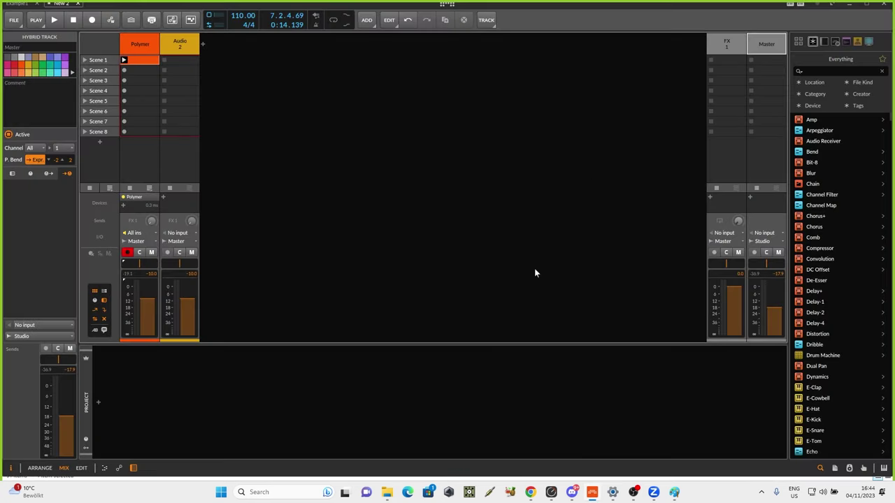
left_click(137, 61)
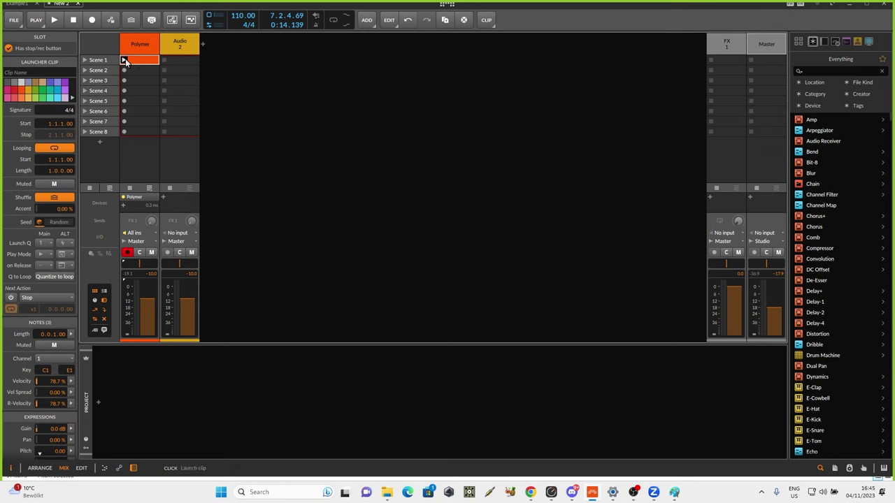
left_click(124, 60)
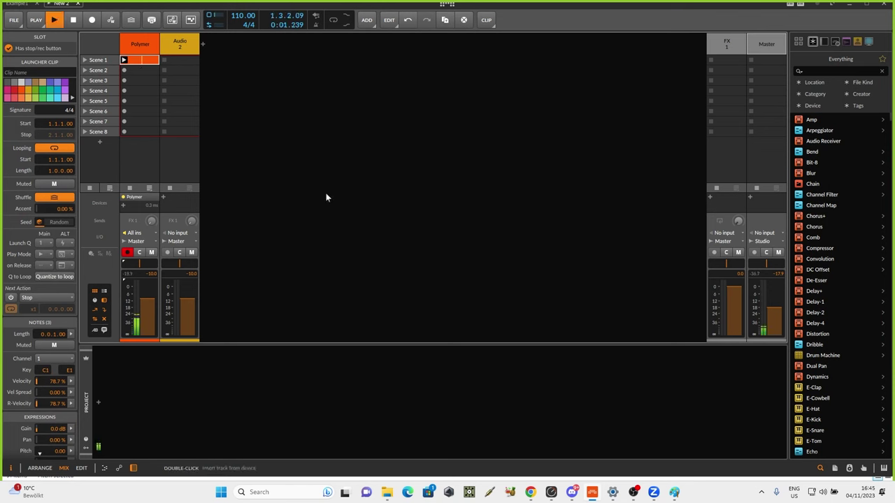
Show the Polymer track's device chain and open the Polymer synth's internal module patch
double_click(128, 45)
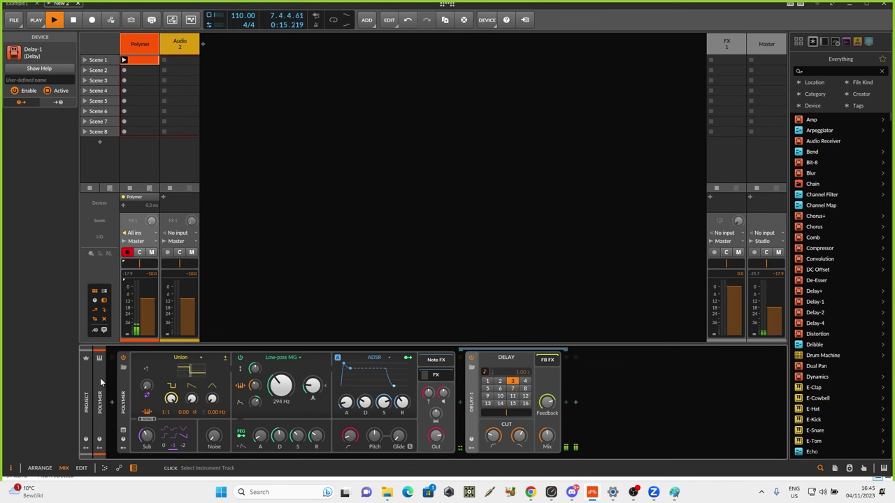
left_click(123, 383)
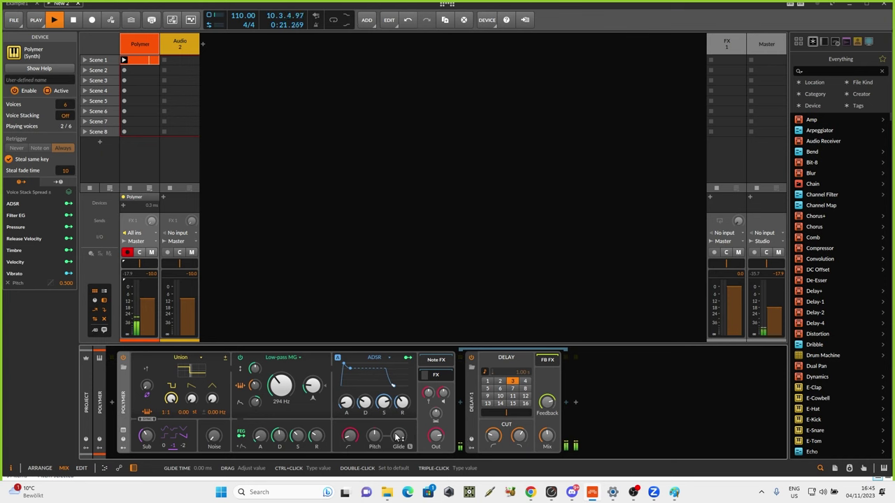
left_click(125, 430)
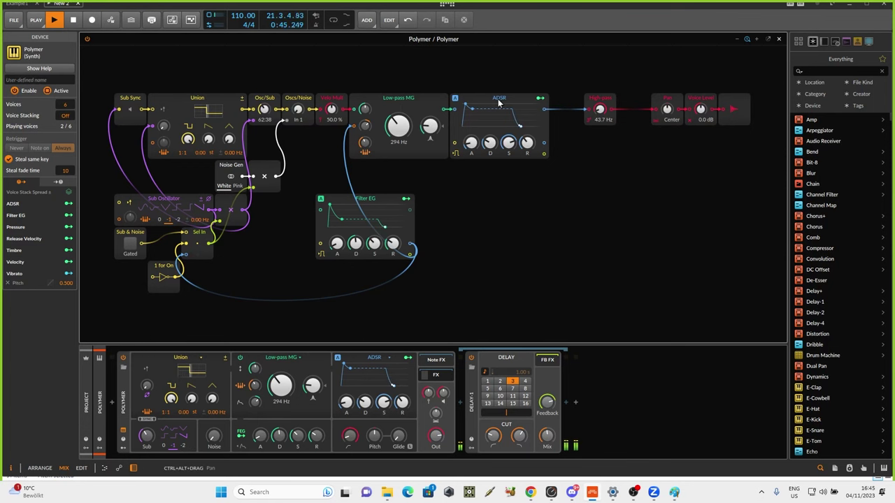
Convert the Polymer device to Poly Grid, open its grid patch, and select the ADSR module
right_click(123, 407)
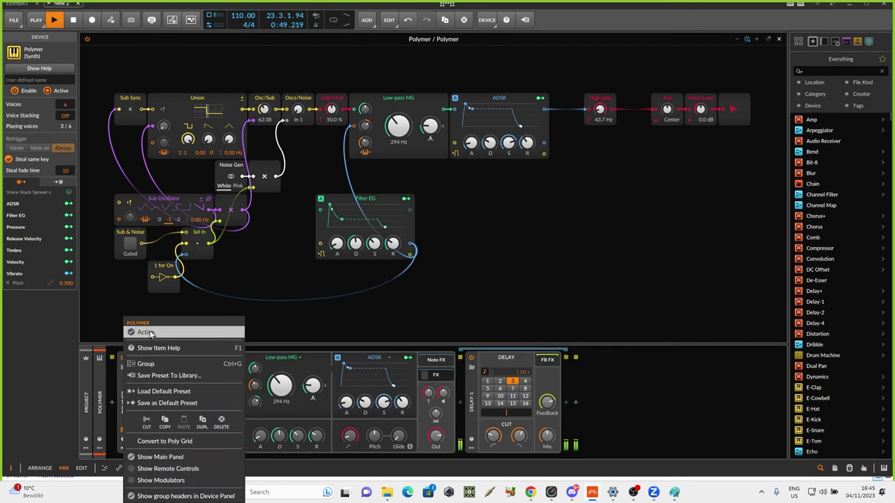
left_click(192, 441)
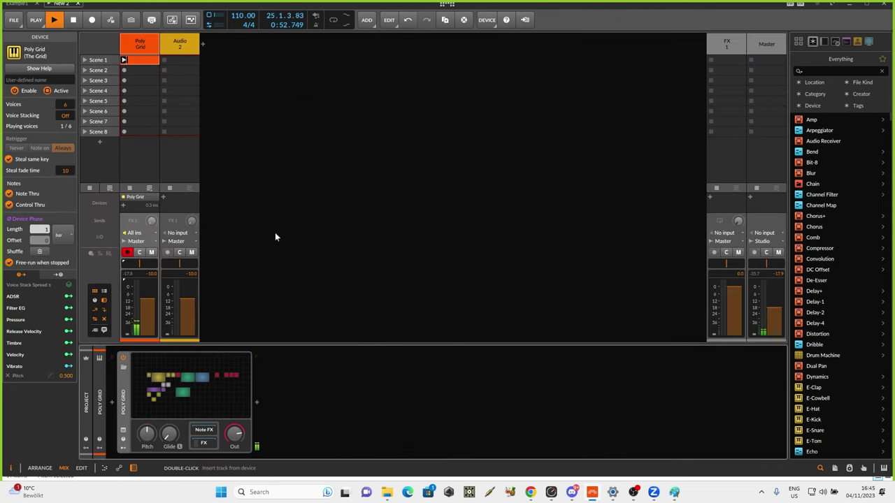
left_click(190, 392)
left_click_drag(495, 124, 470, 119)
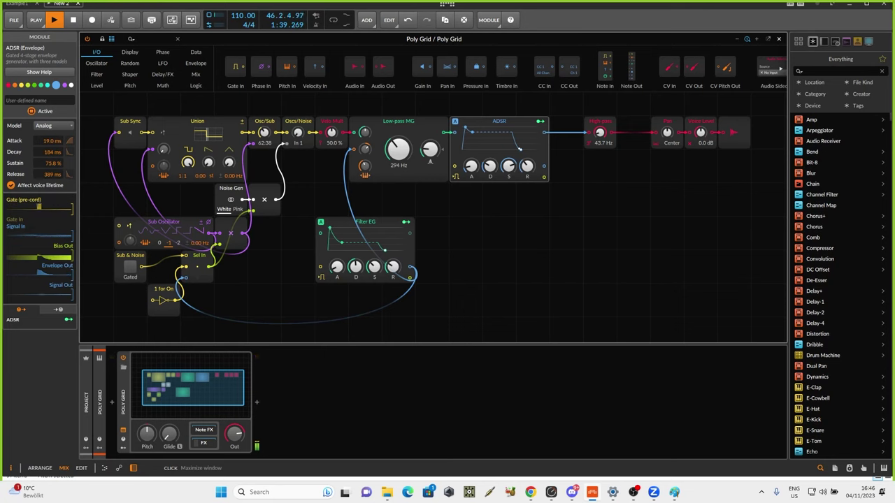
Undo the conversion of the Polymer device to Poly Grid
left_click(637, 175)
key("ctrl+z")
key("ctrl+z")
key("ctrl+z")
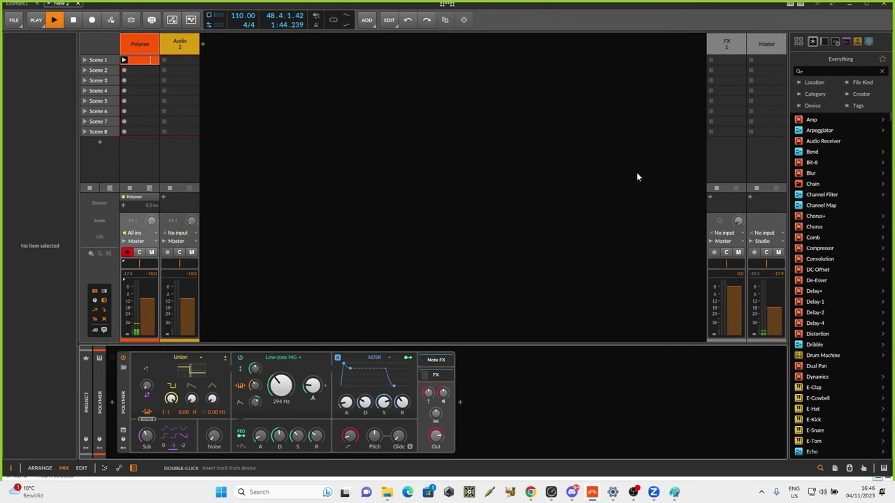
View the restored Polymer synth's internal module patch once more and close it
left_click(123, 397)
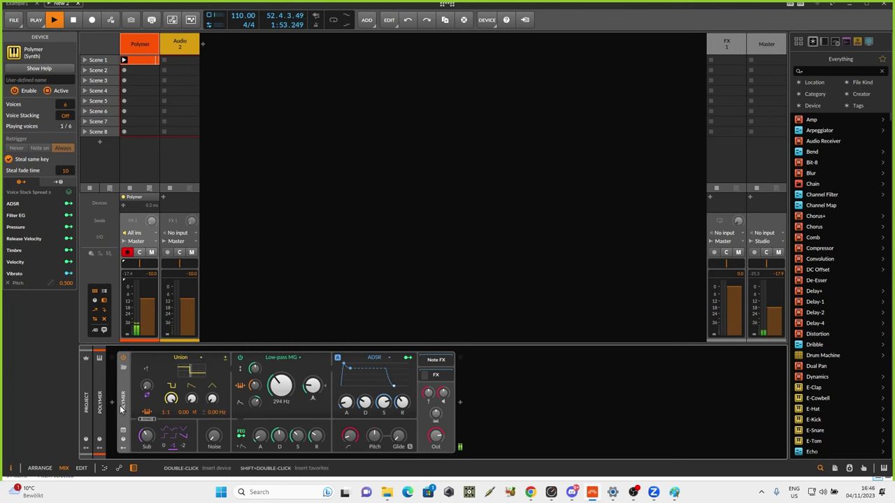
left_click(123, 431)
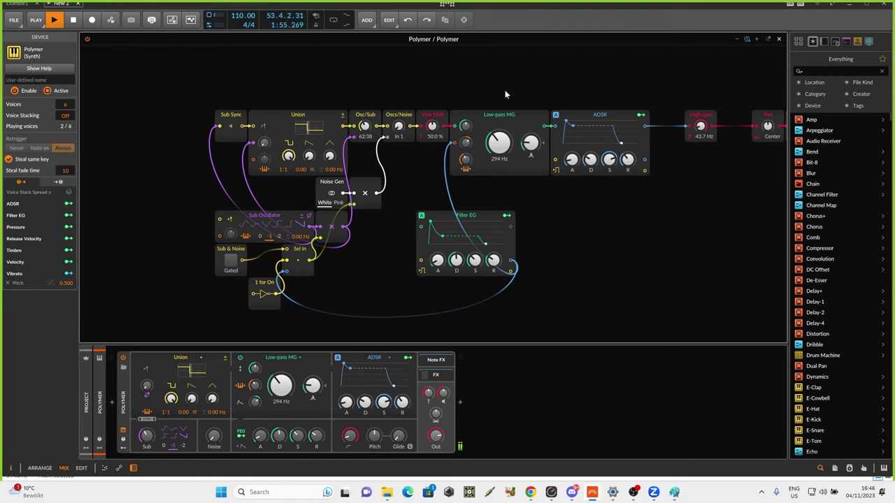
left_click(124, 432)
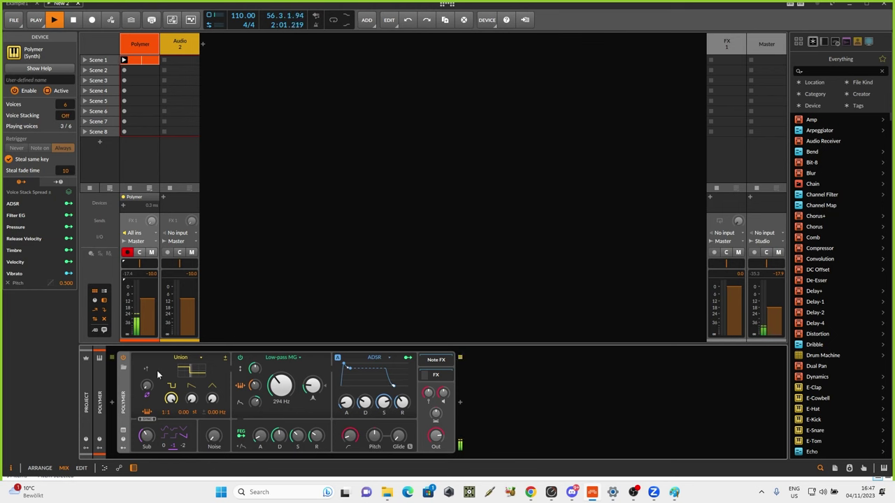
Swap Polymer's oscillator for Wavetable and its filter for XP with a cutoff of 762 Hz
left_click(203, 356)
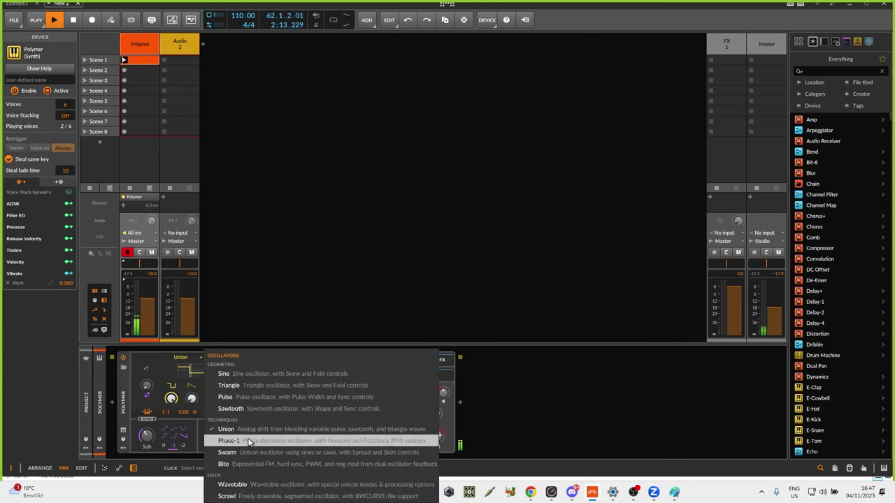
left_click(257, 485)
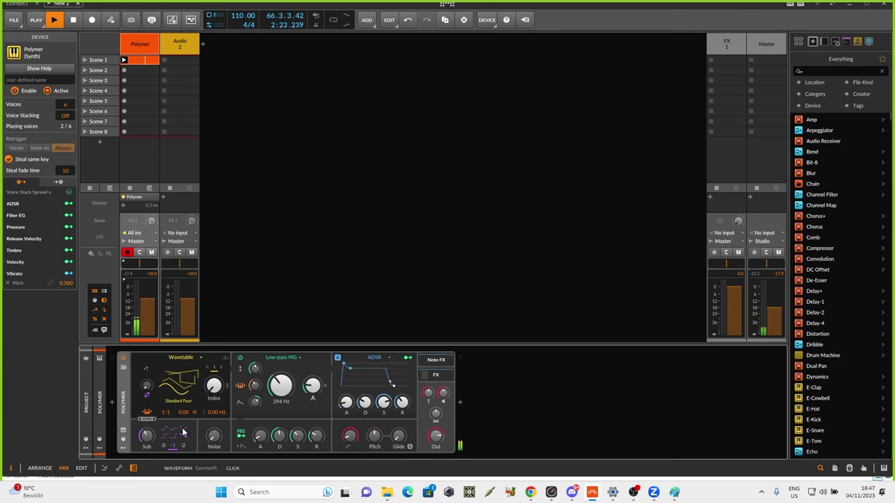
left_click(300, 357)
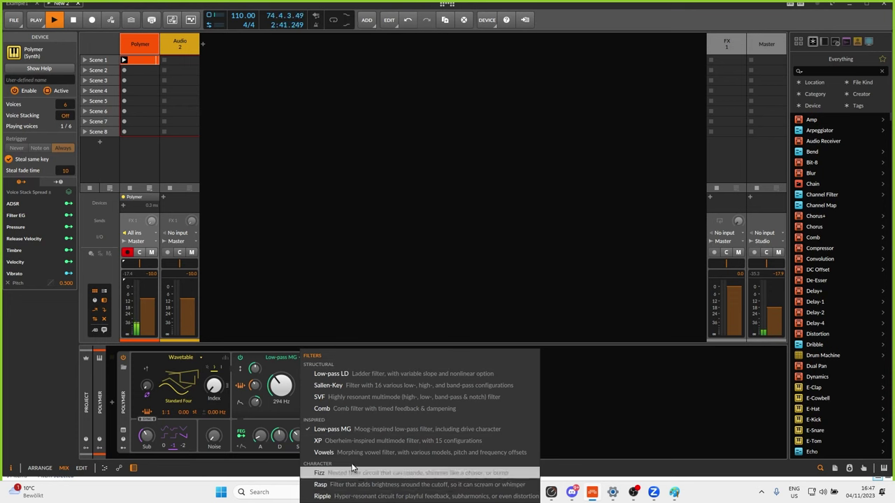
left_click(351, 441)
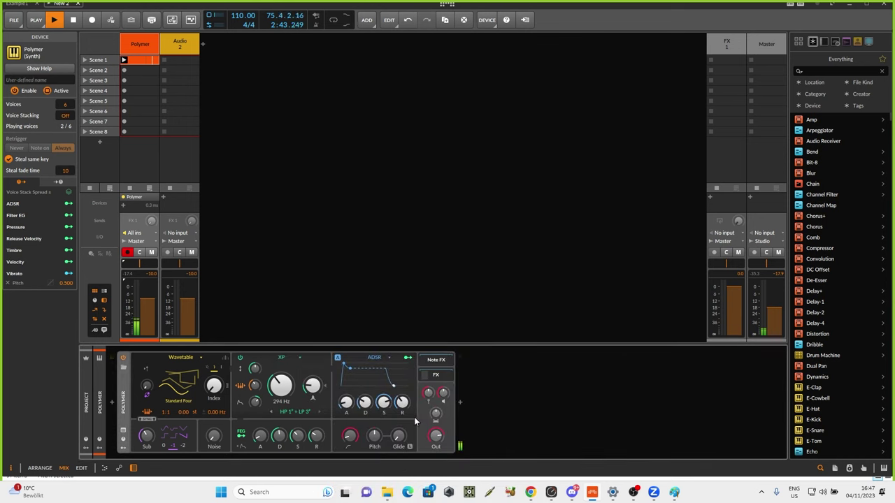
left_click_drag(281, 386, 281, 371)
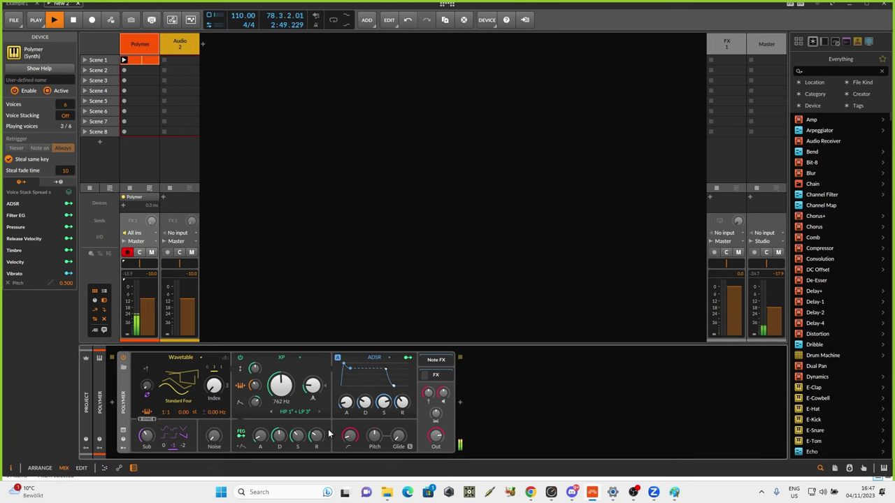
Try the AD and ADSR amplitude envelopes in Polymer and set the envelope to Segments
left_click(389, 361)
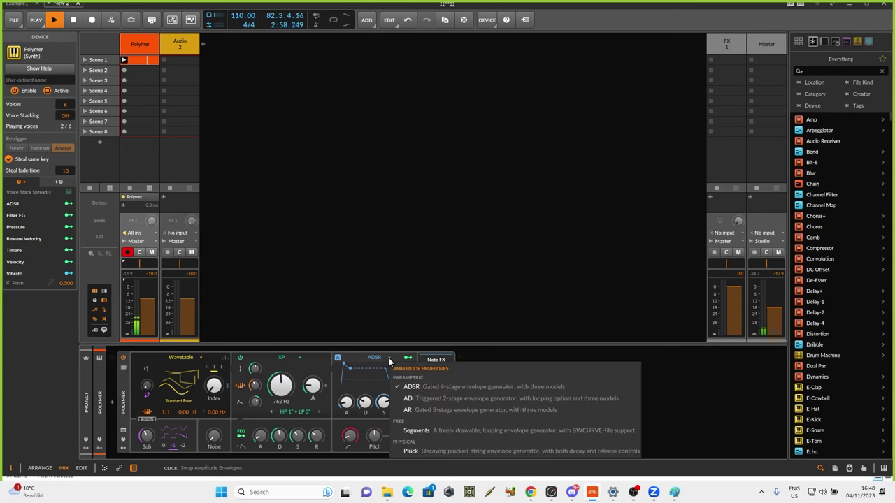
left_click(425, 398)
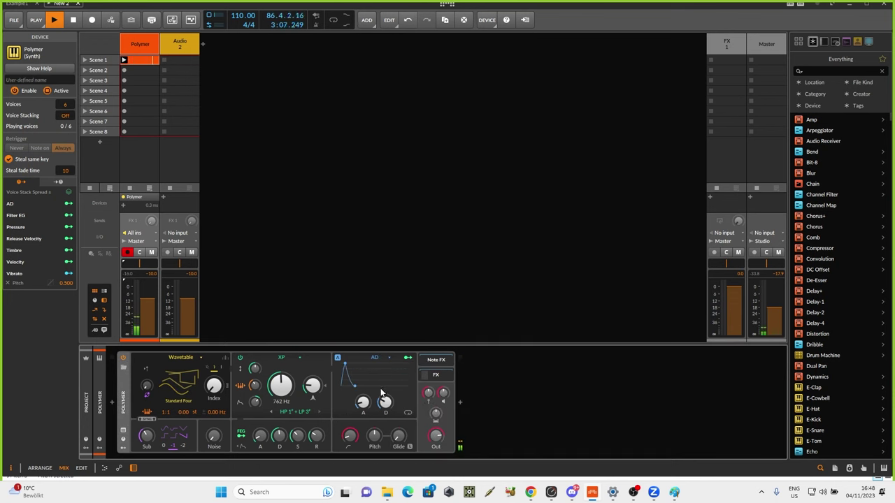
left_click(381, 360)
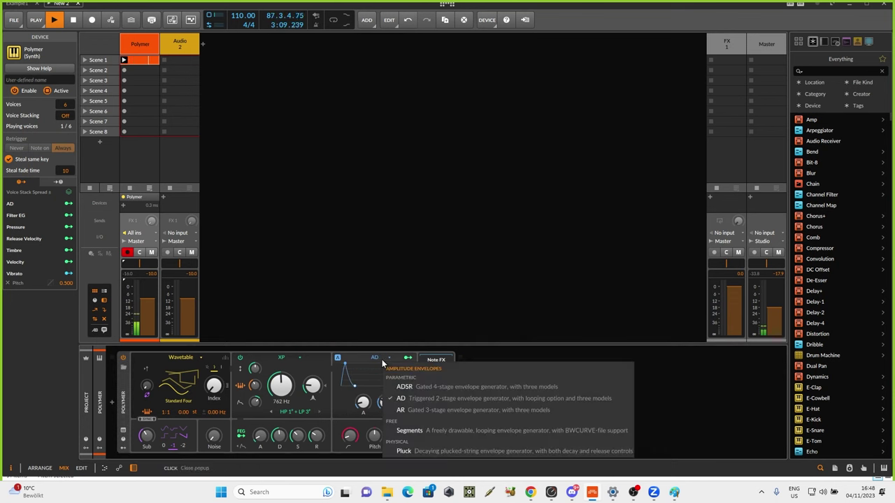
left_click(409, 394)
left_click(378, 357)
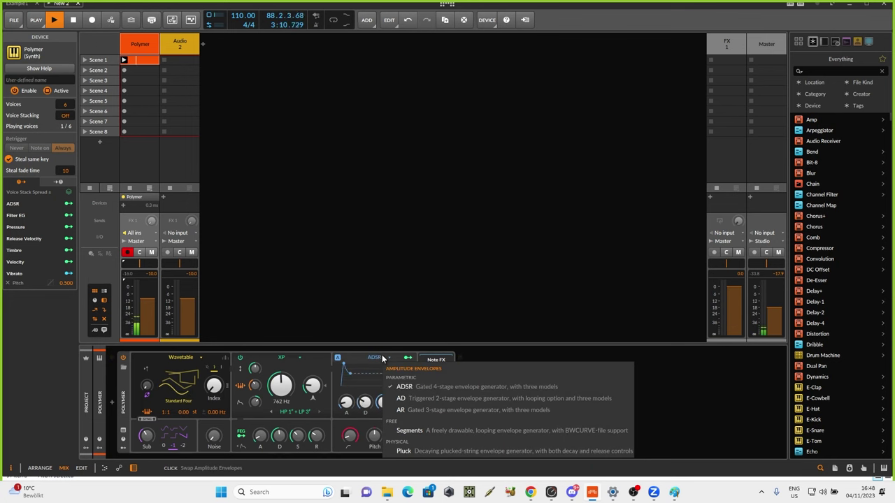
left_click(411, 430)
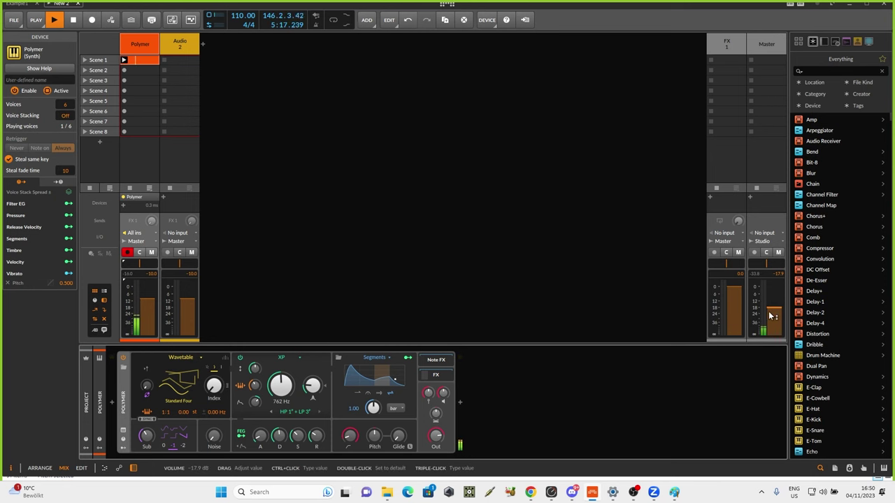
Raise the Master track's volume to -11.4 dB
left_click_drag(771, 317, 772, 307)
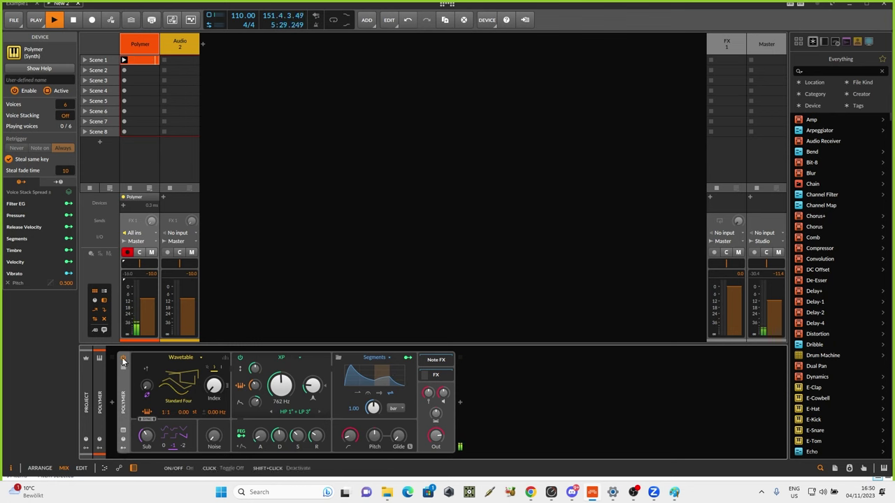
Show Polymer's modulators and add an LFO modulator in the free slot below Expressions
left_click(122, 448)
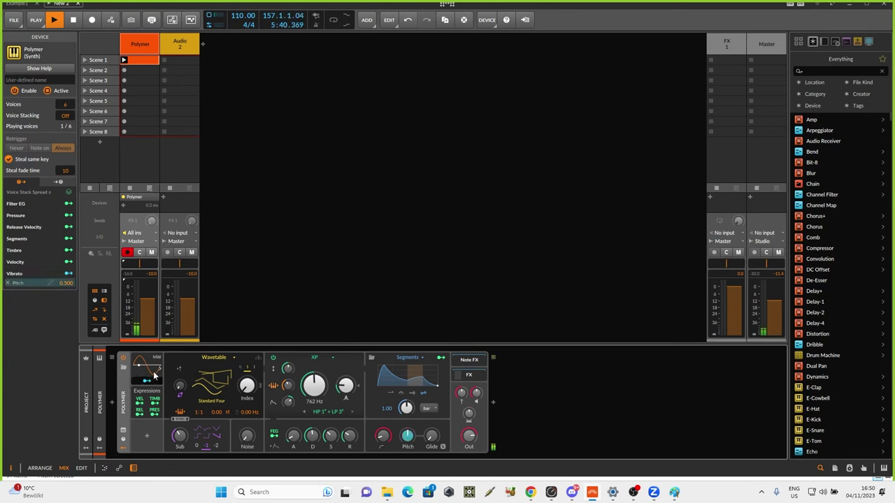
left_click(147, 439)
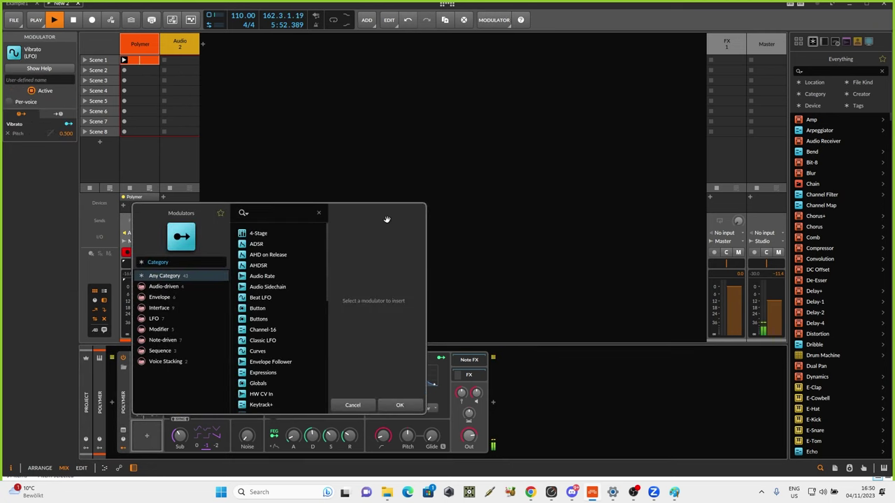
left_click_drag(160, 214, 282, 88)
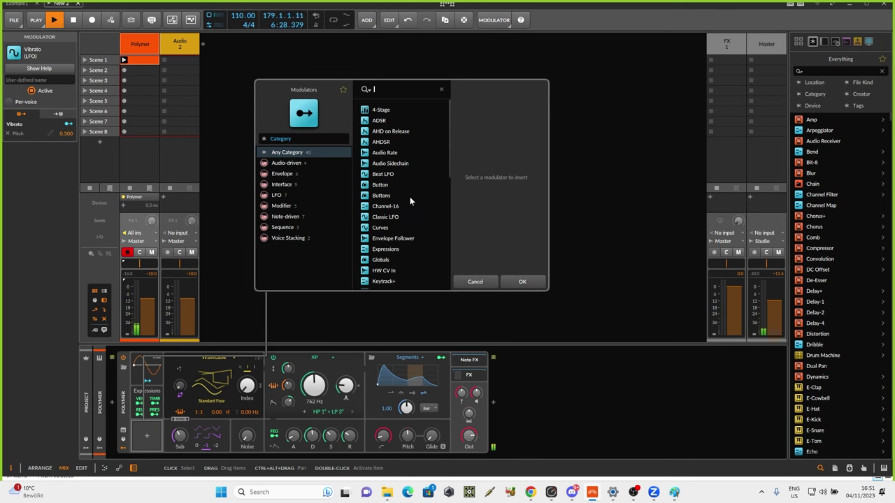
scroll(413, 197, "down", 4)
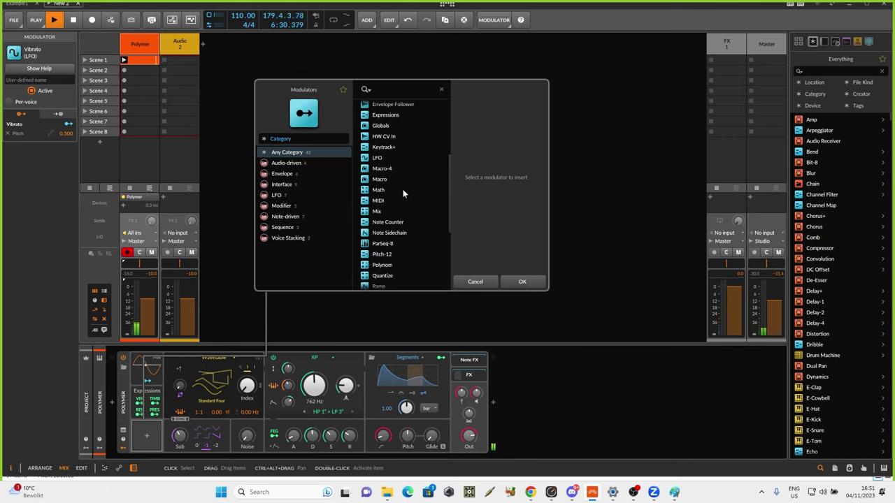
left_click(380, 159)
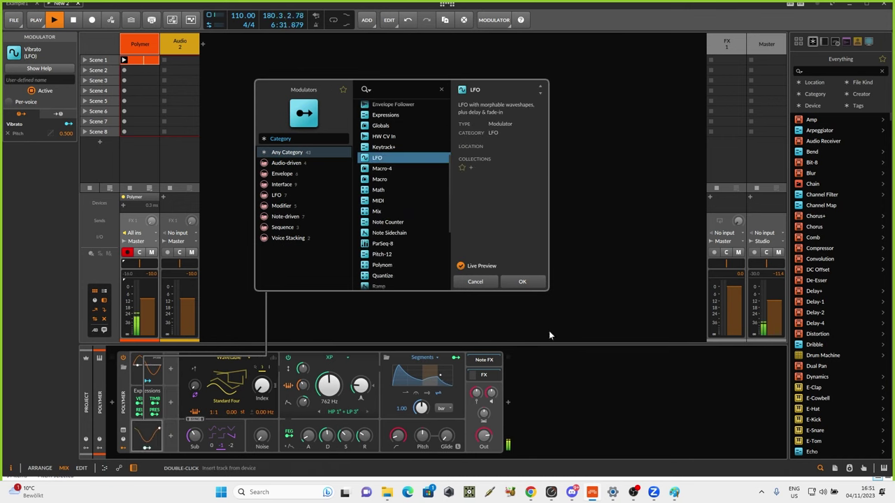
left_click(522, 282)
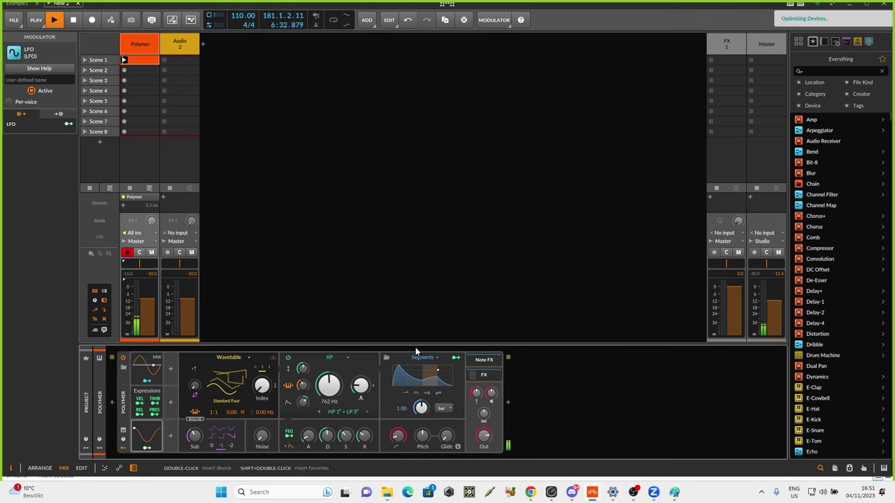
Open the LFO's parameters and set its timebase to Bar
left_click(144, 439, "alt")
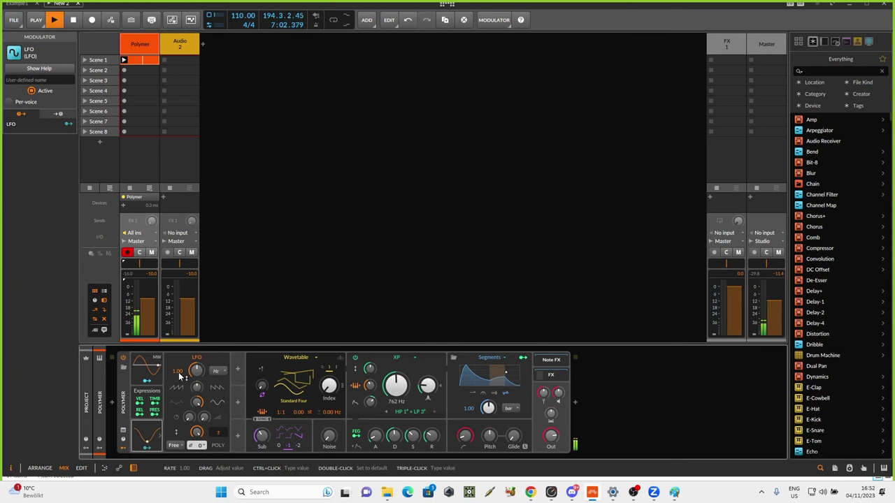
left_click(223, 372)
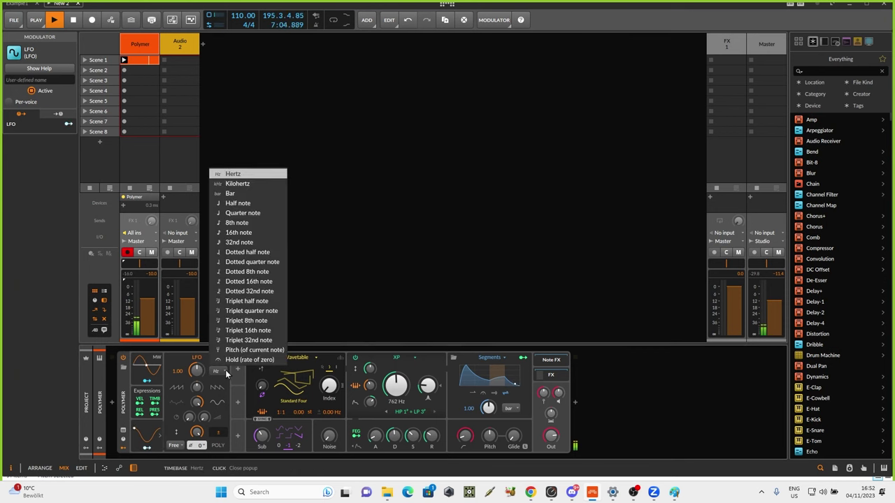
left_click(241, 193)
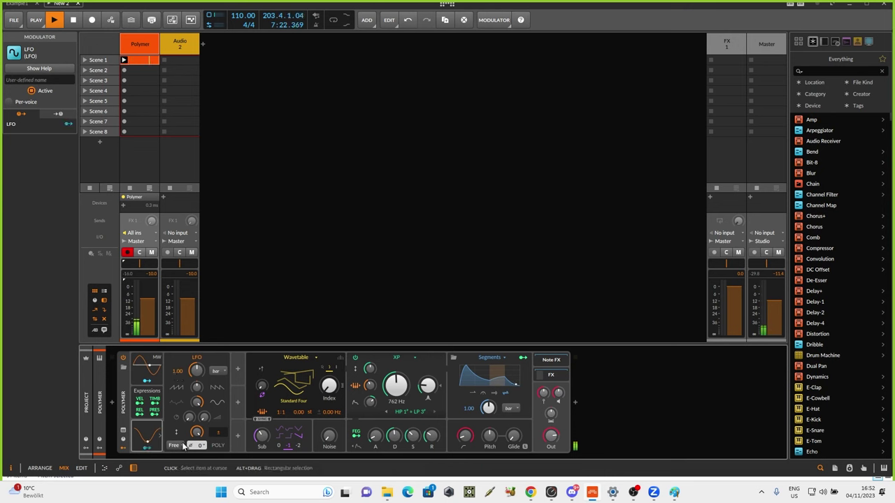
Map the LFO to the XP filter's cutoff with a modulation amount of 31.50
left_click(146, 451)
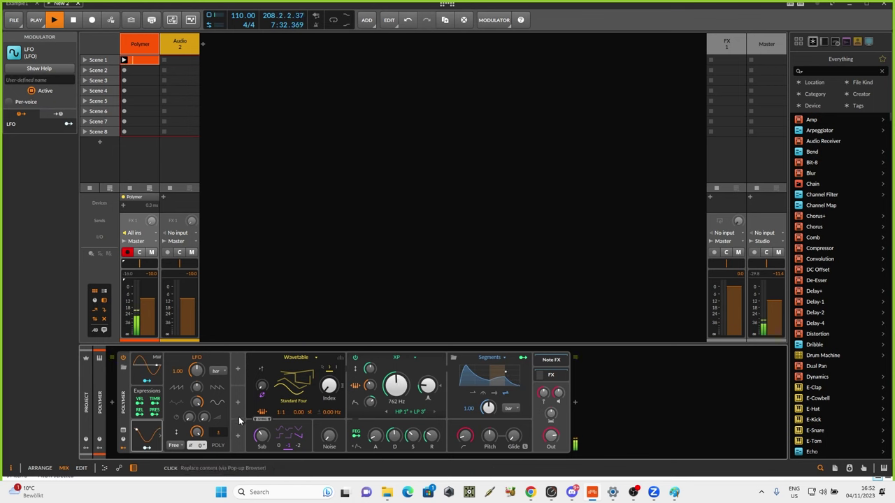
left_click(143, 451)
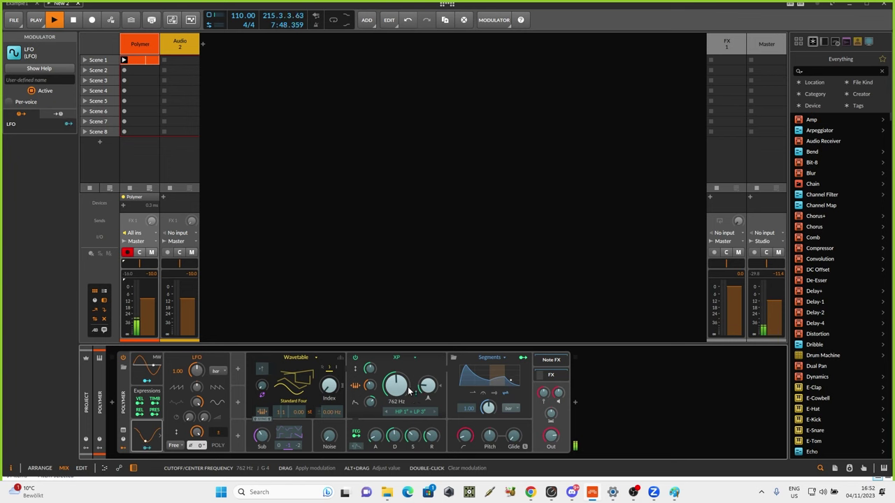
left_click_drag(407, 387, 407, 365)
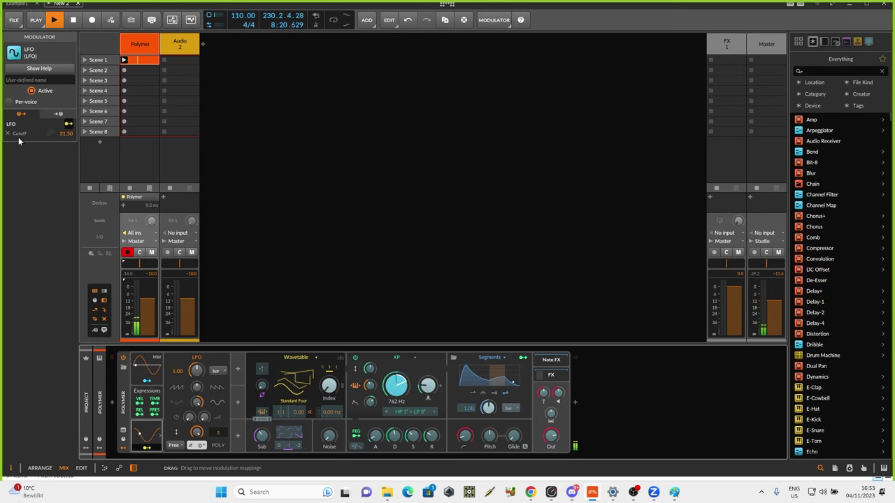
left_click_drag(61, 135, 59, 135)
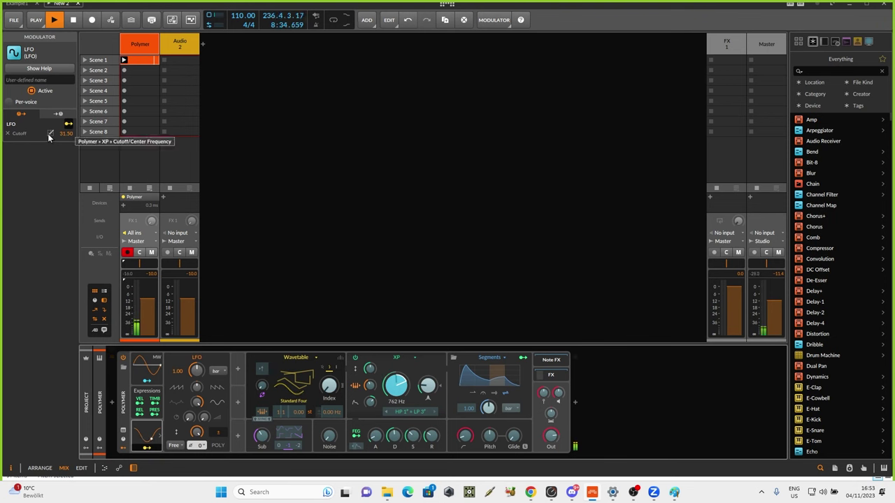
Set the LFO's cutoff mapping to the Exponential curve and its modulation amount to 30
left_click(49, 133)
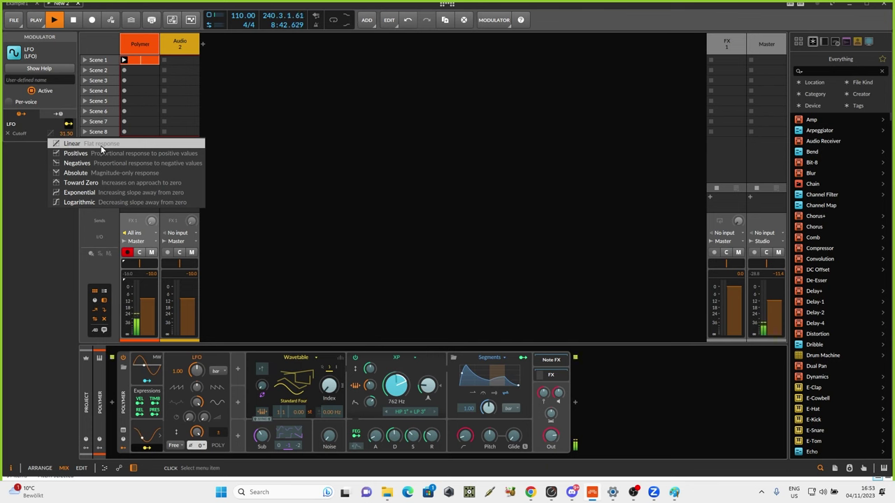
left_click(75, 195)
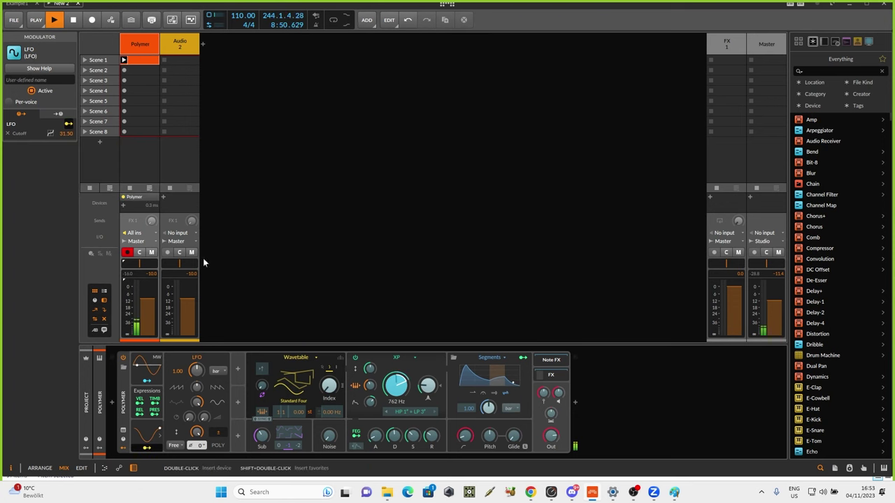
mouse_move(65, 134)
left_mouse_down()
mouse_move(66, 158)
mouse_move(66, 146)
left_mouse_up()
double_click(67, 134)
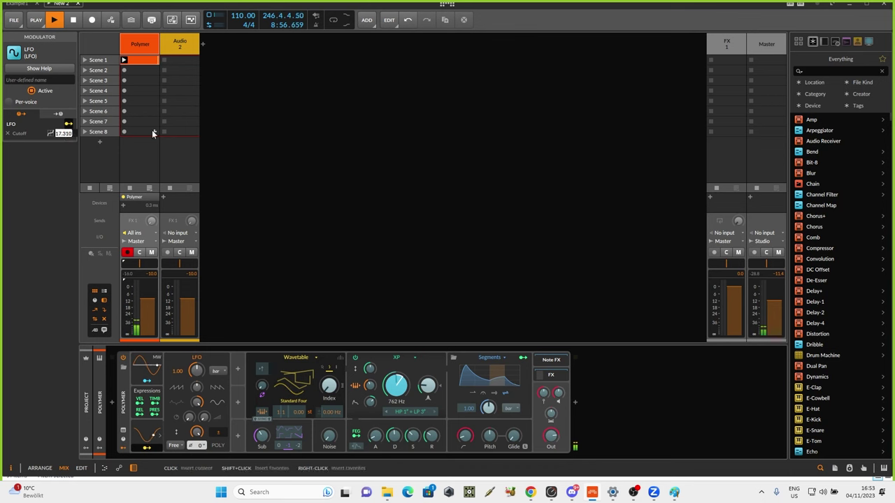
type("30")
key("Return")
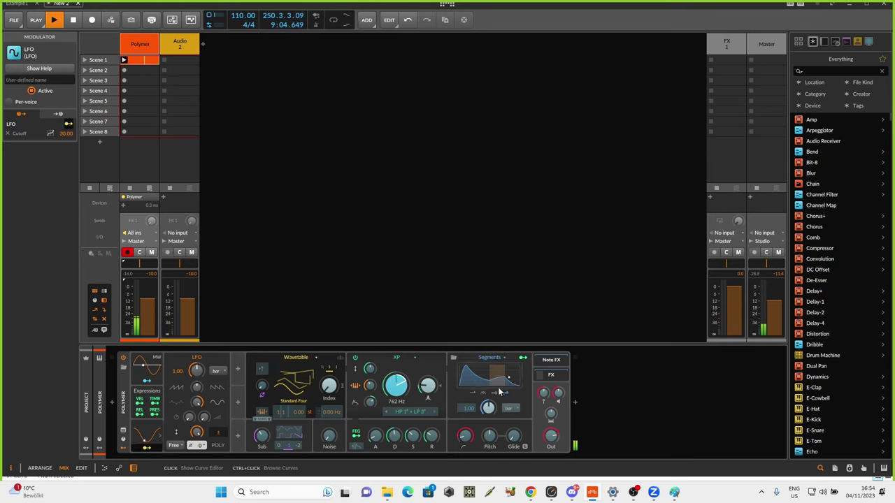
Replace Polymer's Segments amplitude envelope with ADSR
left_click(498, 358)
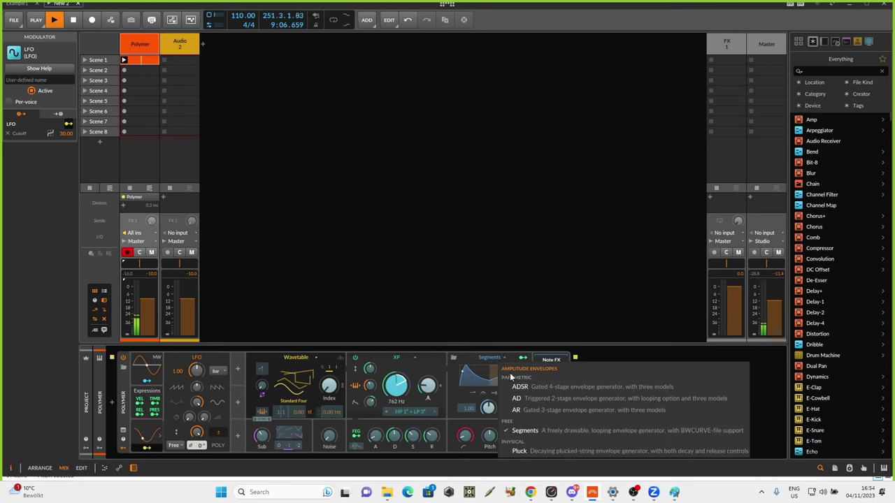
left_click(541, 374)
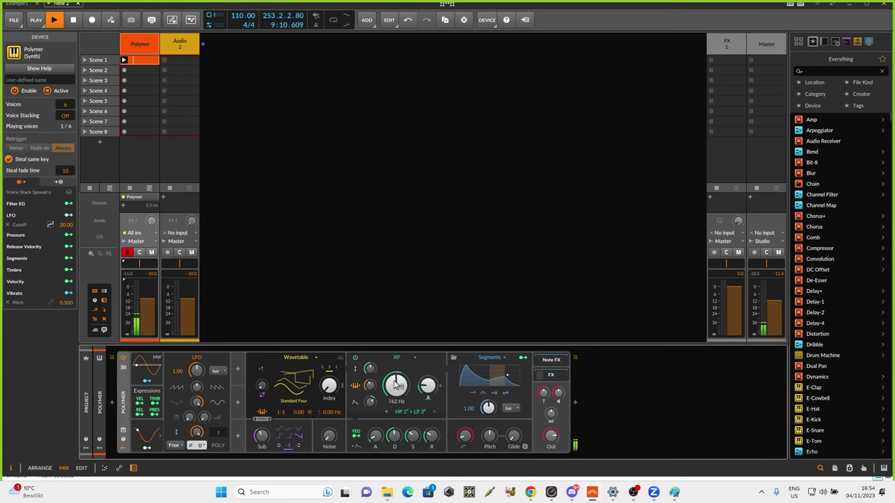
left_click(492, 357)
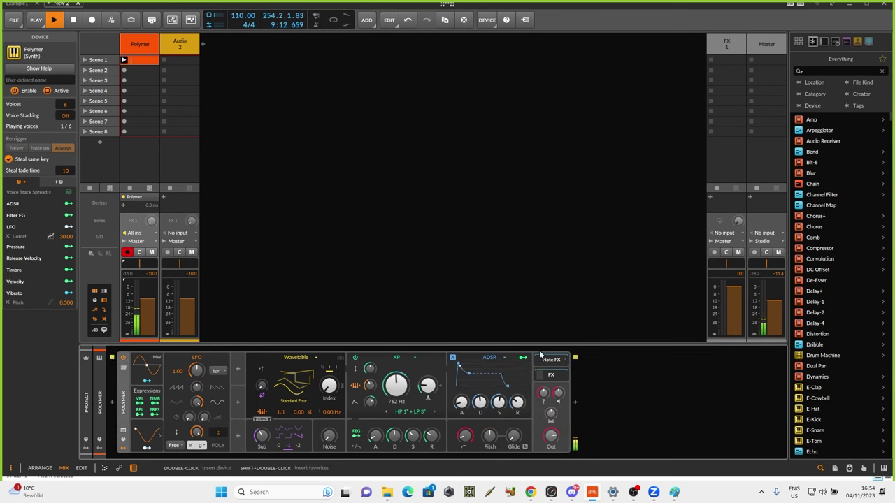
left_click(504, 388)
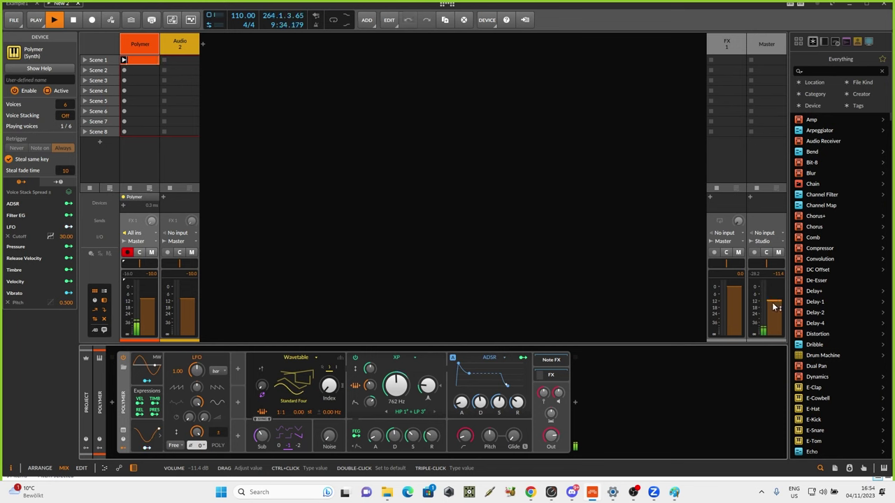
Raise the Master track's volume to -9.0 dB and lower the XP filter's cutoff to 220 Hz
left_click_drag(772, 302, 772, 297)
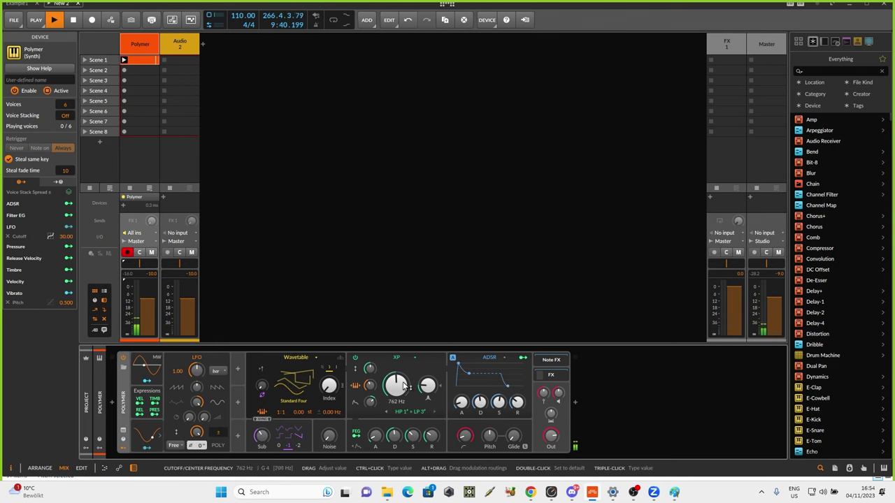
left_click_drag(390, 389, 390, 418)
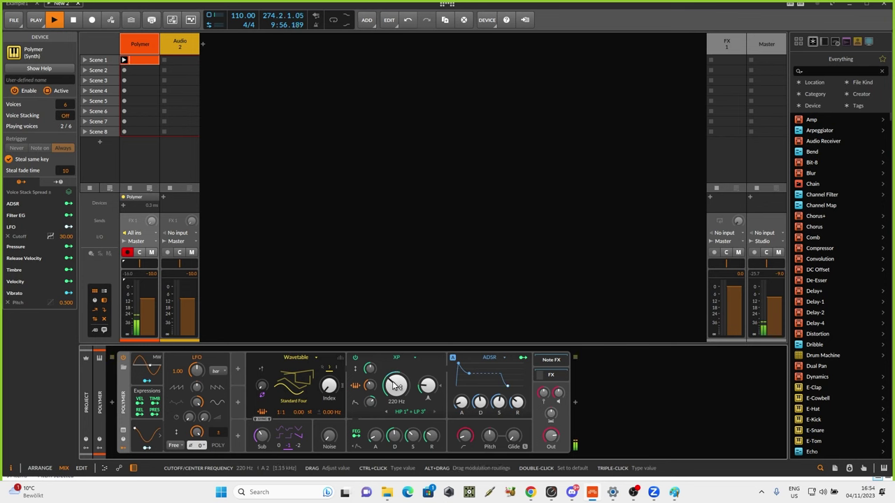
Add a Random modulator in the free slot at the top of the second column and set its rate to 2.00 bars
left_click(238, 370)
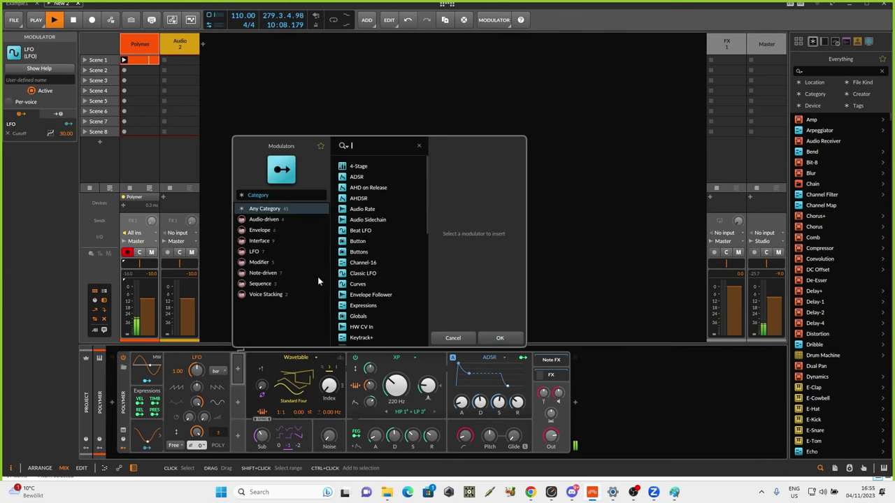
type("r")
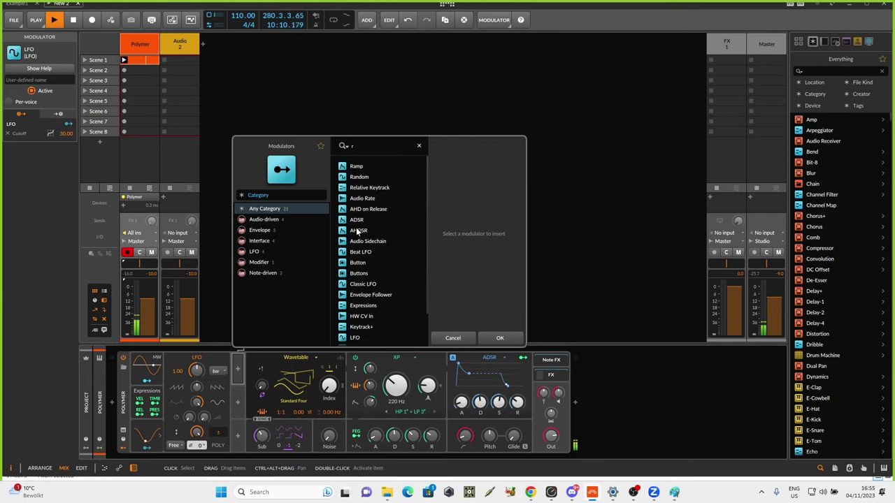
left_click(368, 178)
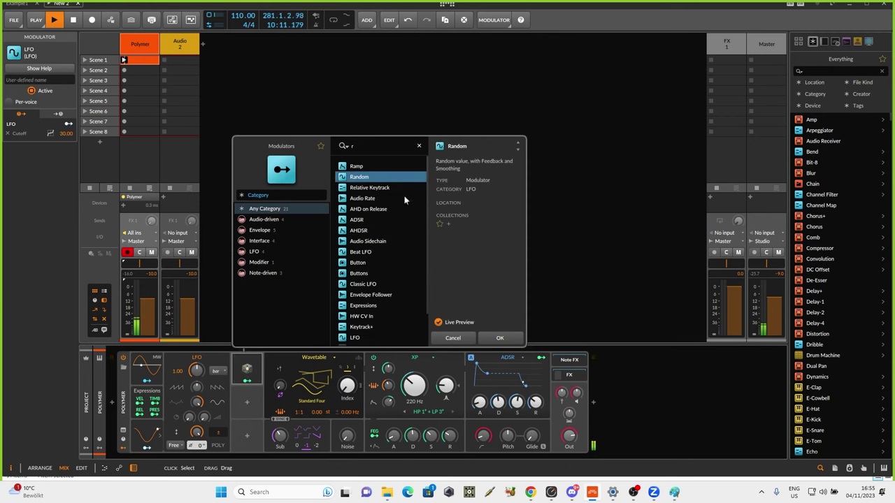
left_click(490, 340)
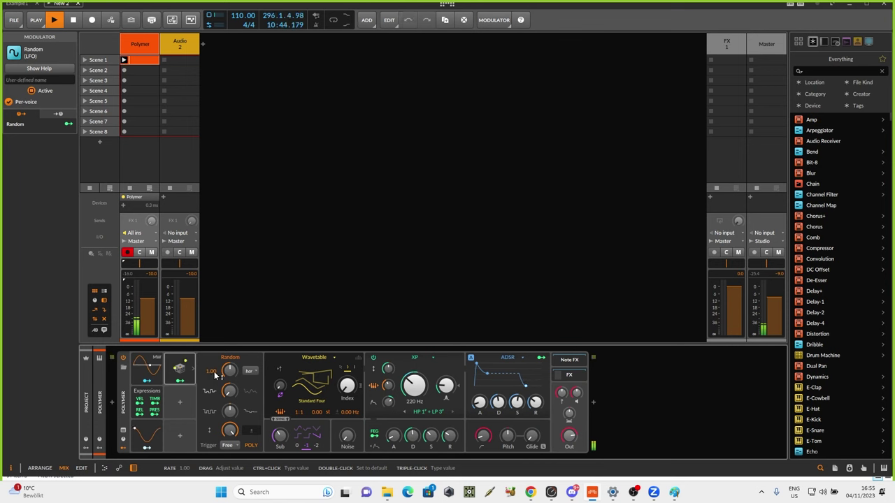
left_click(210, 372, "ctrl")
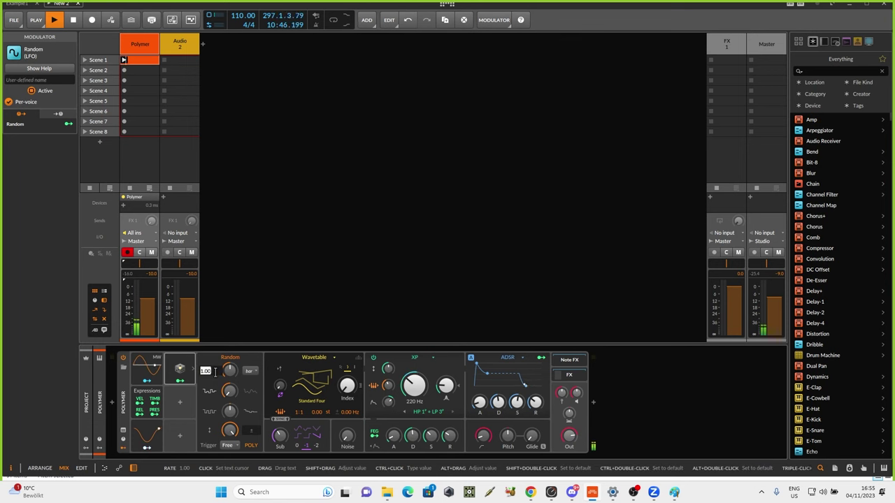
type("2")
key("Return")
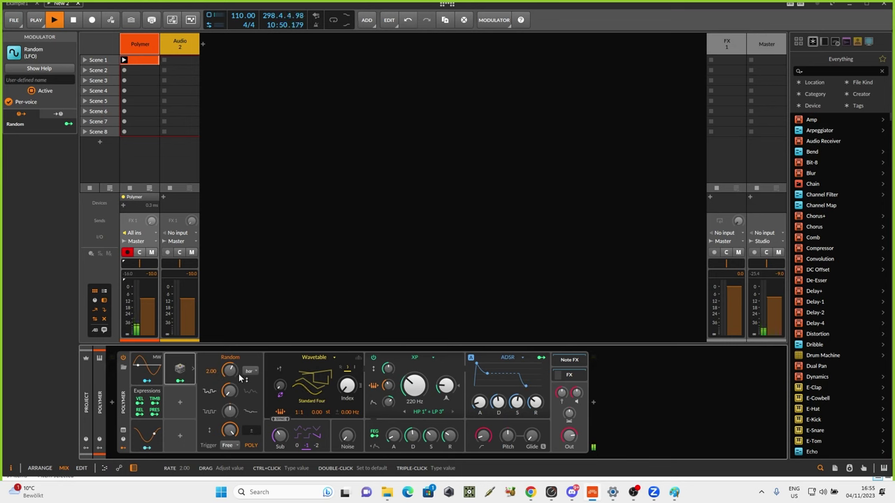
Map the Random modulator to the XP filter's cutoff with an amount of 27.00 and switch its output to bipolar
left_click(181, 384)
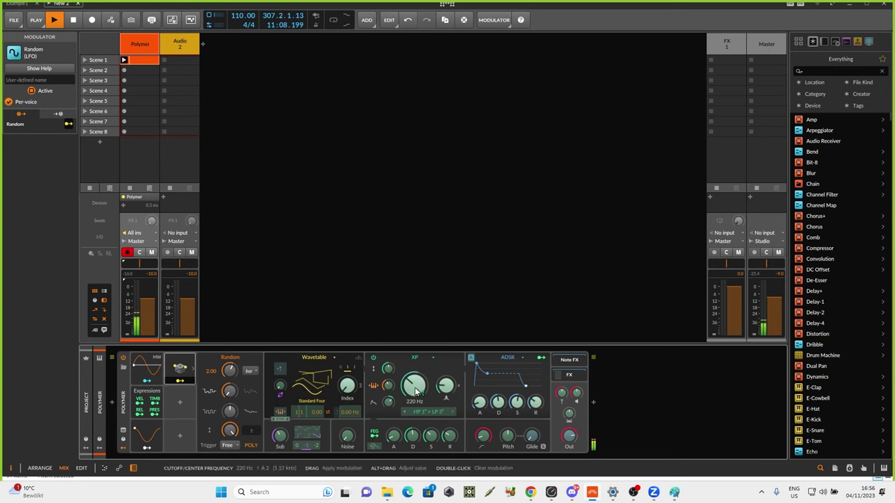
left_click_drag(418, 388, 419, 379)
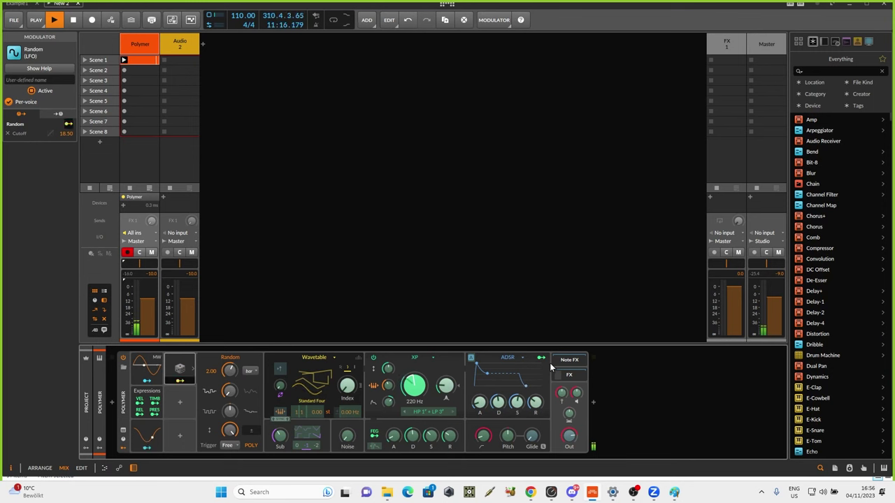
left_click_drag(414, 386, 414, 374)
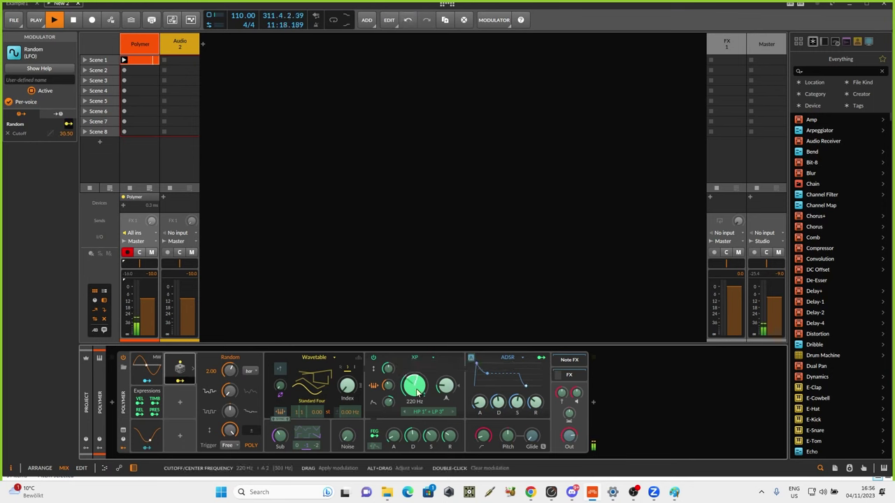
left_click(179, 380)
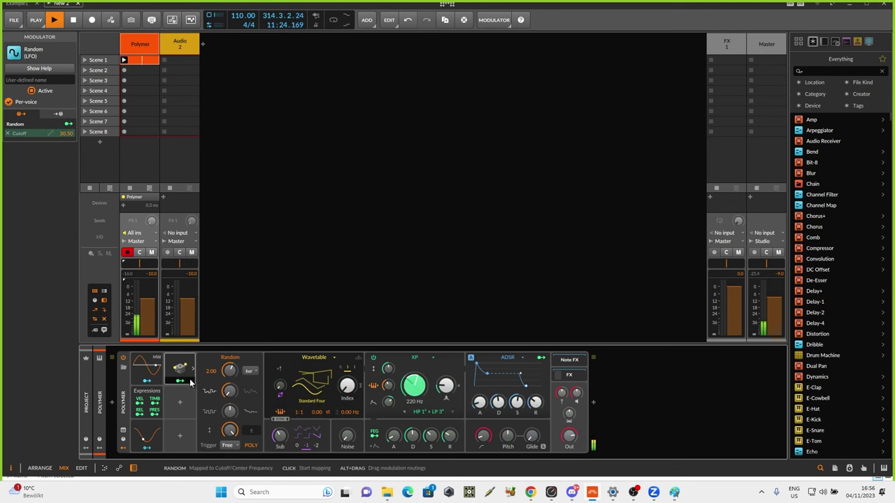
left_click_drag(413, 390, 413, 395)
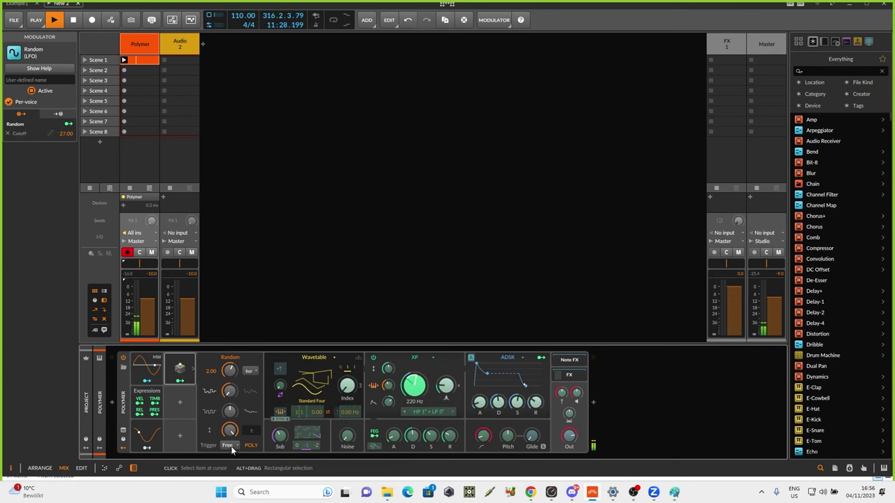
left_click(252, 435)
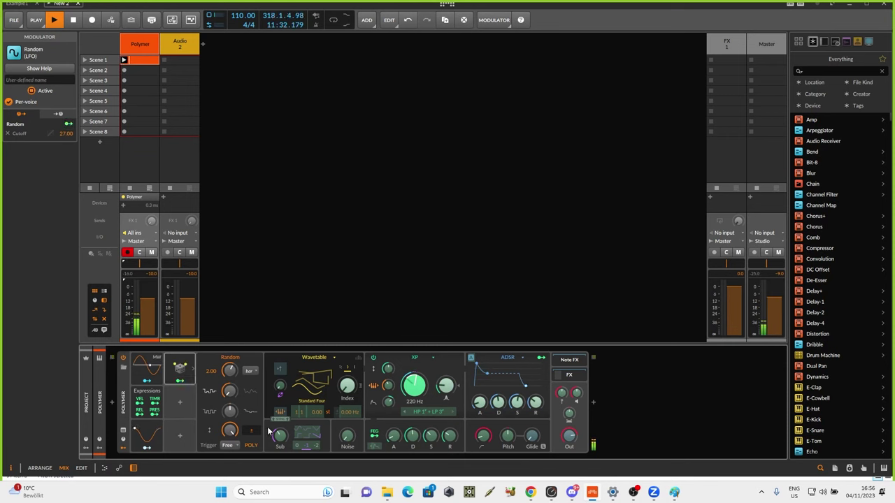
Collapse the Random modulator's controls, then lower the XP filter's envelope amount and raise its cutoff
left_click(185, 379)
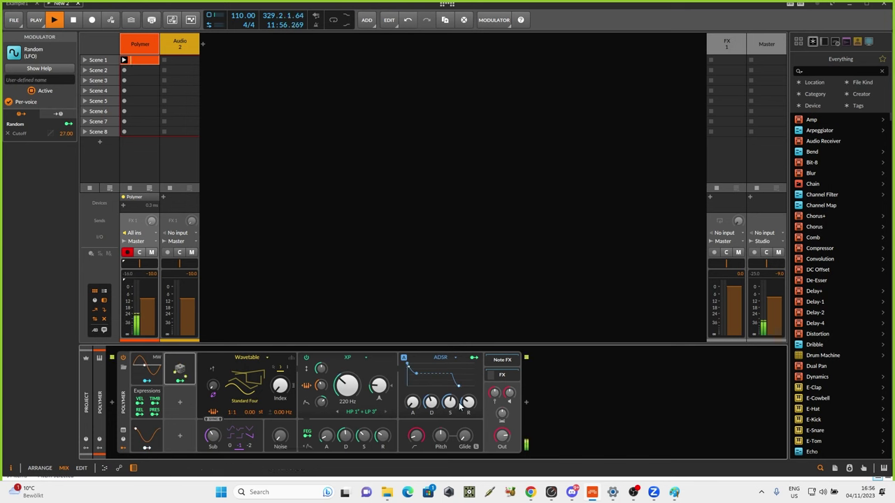
left_click(407, 444)
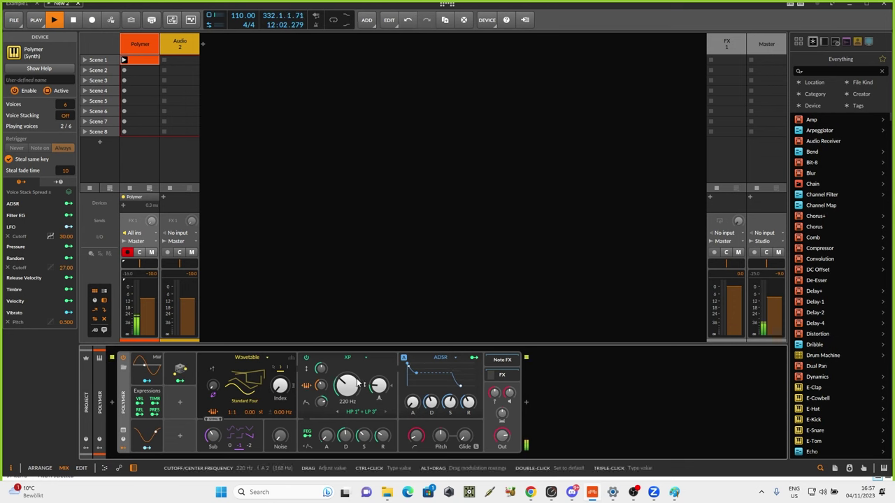
left_click_drag(323, 403, 323, 432)
left_click_drag(348, 386, 348, 368)
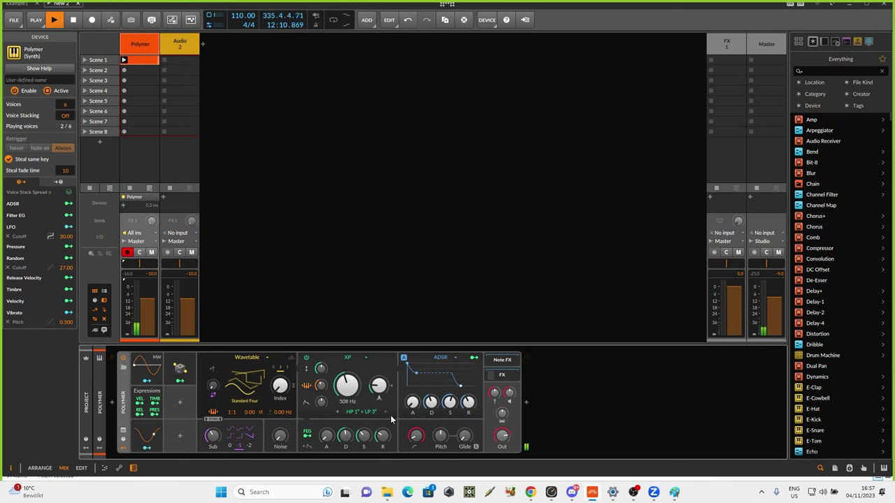
left_click(180, 407)
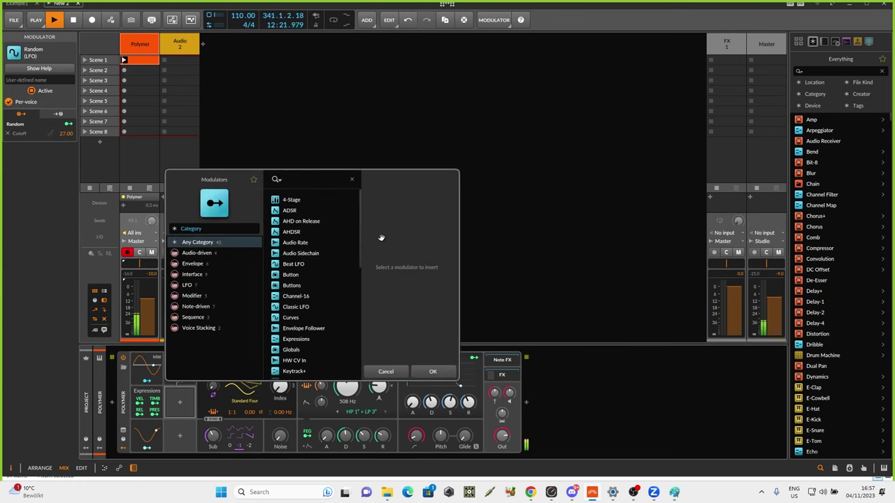
left_click(385, 370)
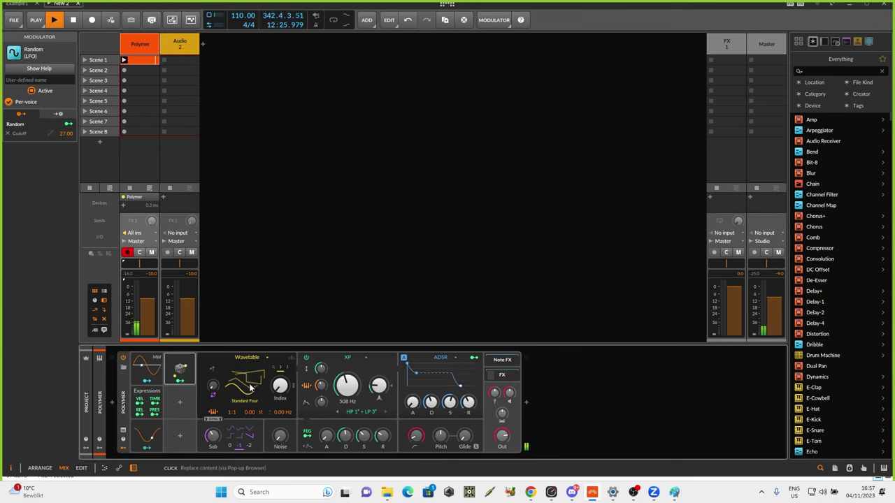
Raise the XP filter's cutoff to 2.09 kHz and sweep the Wavetable oscillator's Index up to 92.0 % and back down
mouse_move(280, 387)
left_mouse_down()
mouse_move(279, 368)
mouse_move(279, 383)
left_mouse_up()
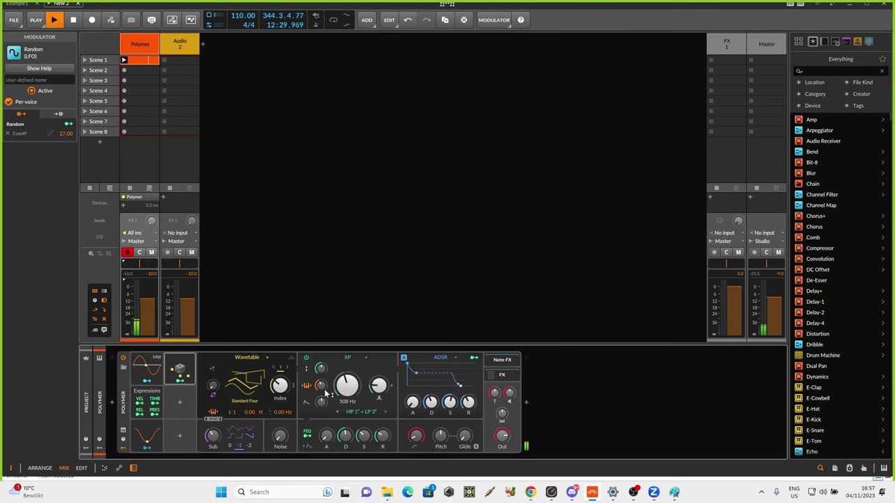
left_click_drag(353, 388, 353, 373)
left_click_drag(281, 386, 281, 358)
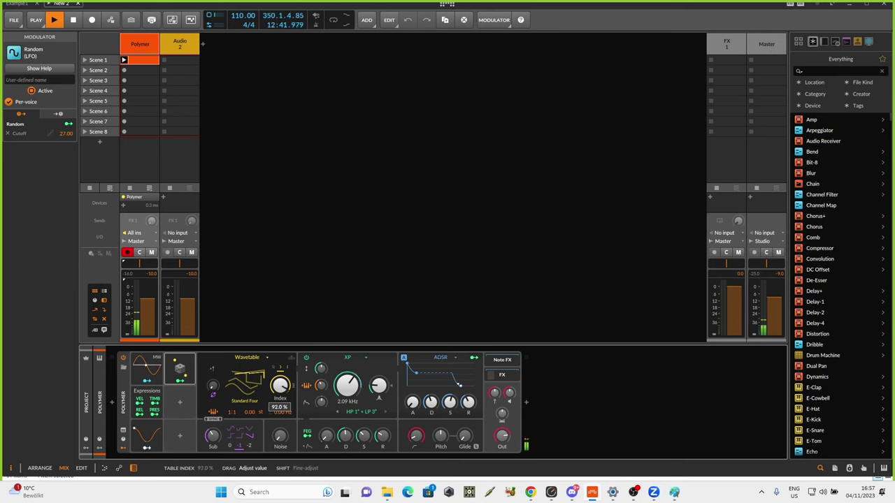
left_click_drag(280, 386, 281, 433)
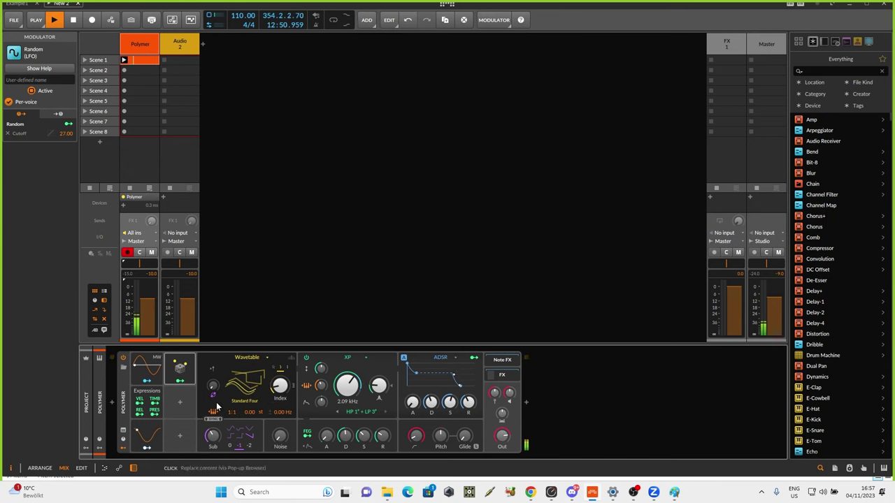
Add an ADSR modulator in the free middle slot of the second modulator column and show its controls
left_click(179, 405)
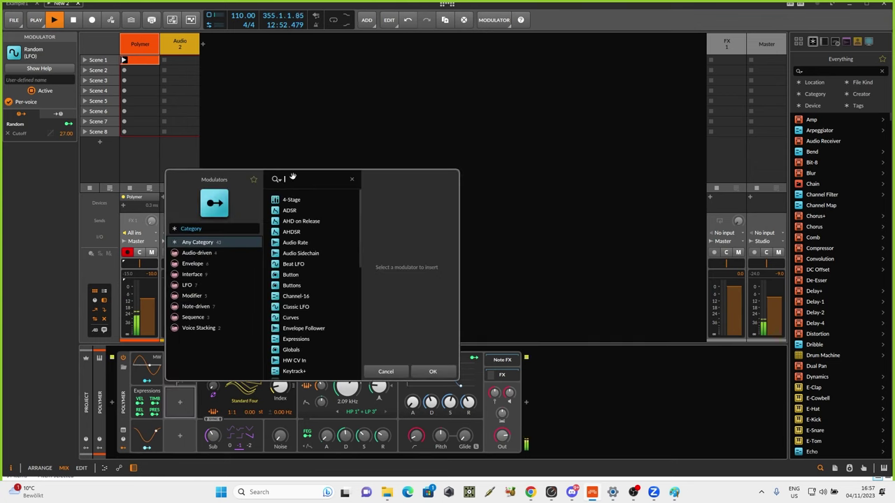
left_click(294, 213)
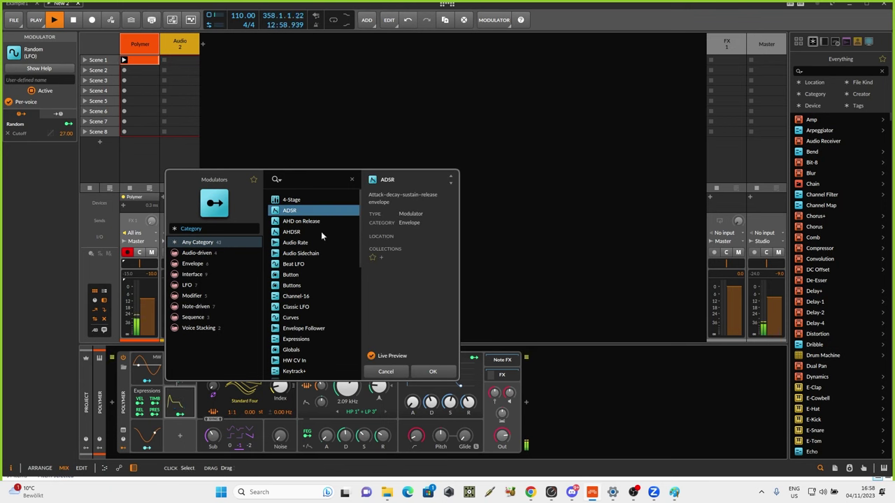
left_click(433, 371)
left_click(190, 405)
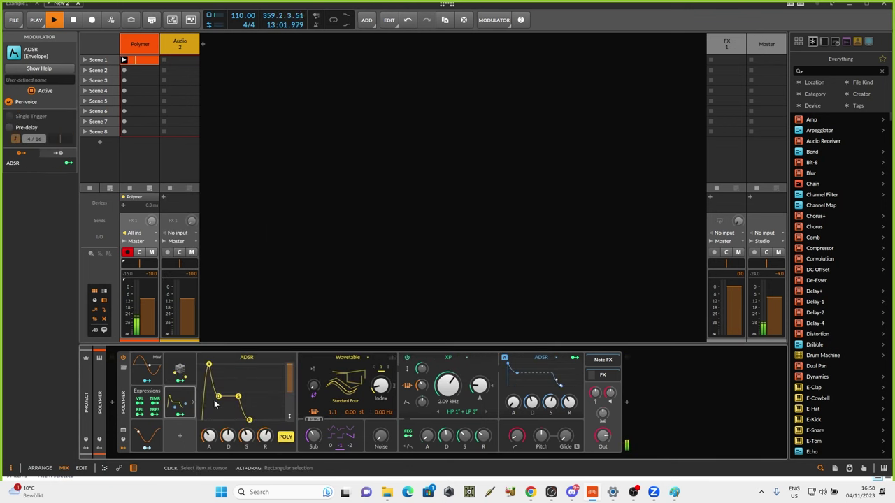
Shape the ADSR modulator with 0.00 % attack, 34.5 % decay, no sustain and a longer release, and make it monophonic
left_click_drag(208, 365, 201, 365)
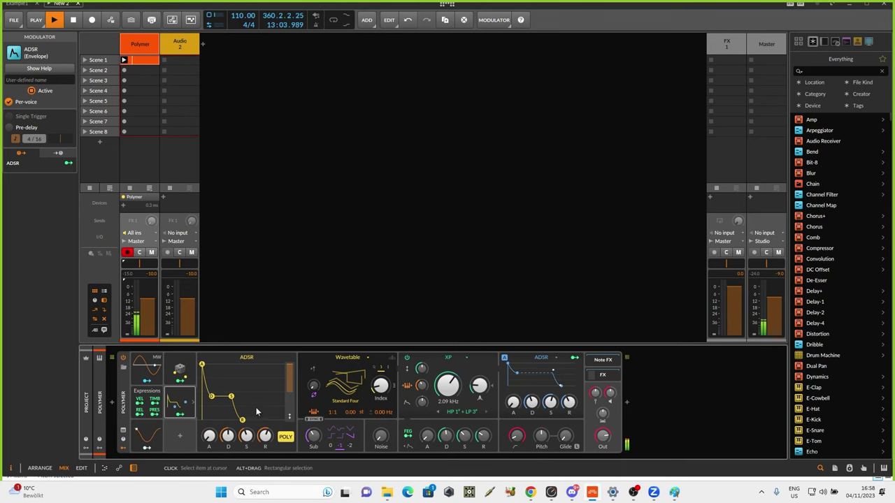
left_click_drag(240, 421, 264, 422)
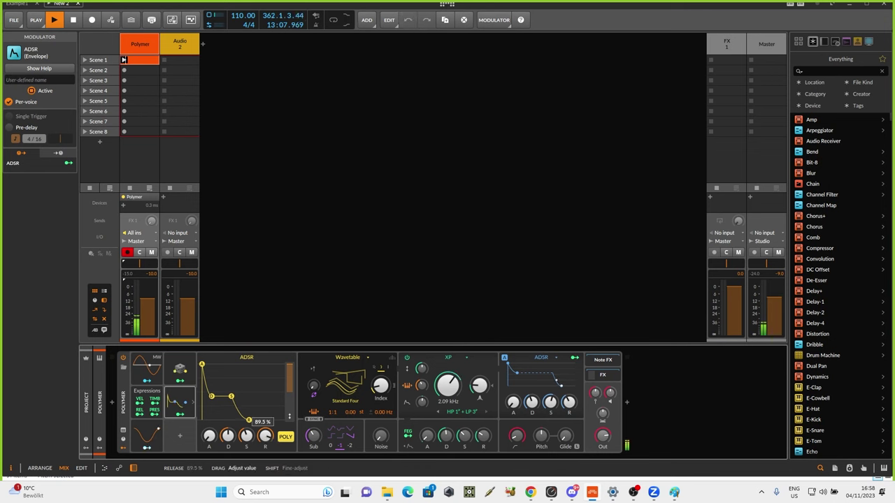
left_click_drag(230, 438, 227, 399)
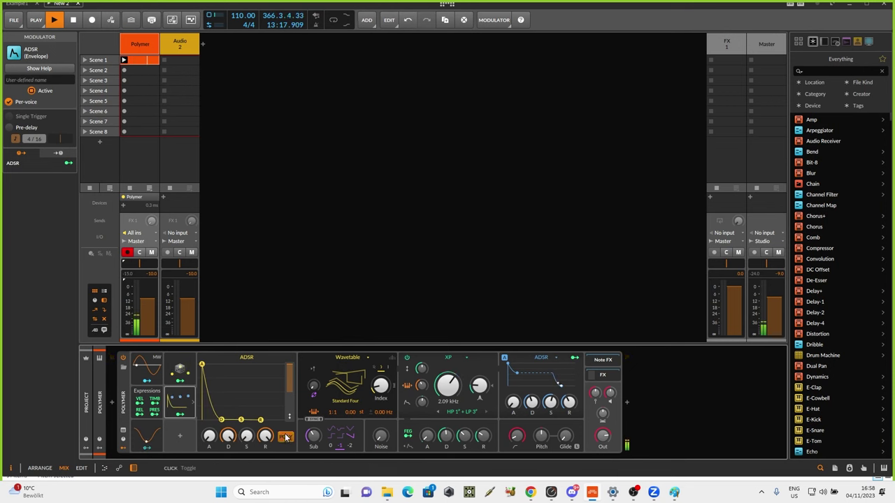
left_click(285, 437)
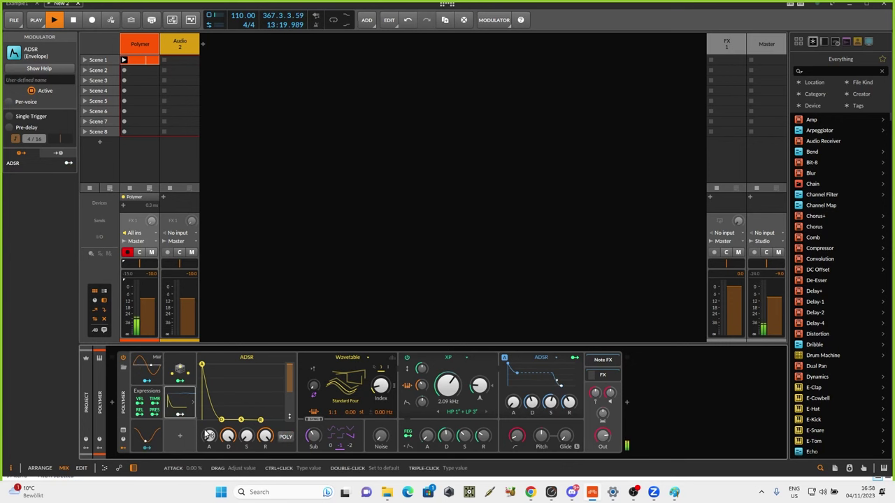
left_click_drag(227, 437, 228, 459)
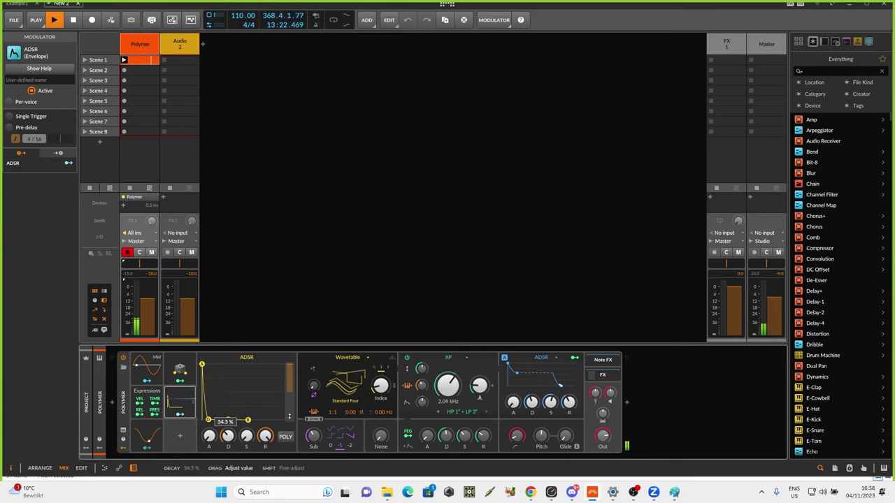
Map the ADSR modulator to the Wavetable's Index with an amount of 0.565 and lengthen its attack
left_click(178, 418)
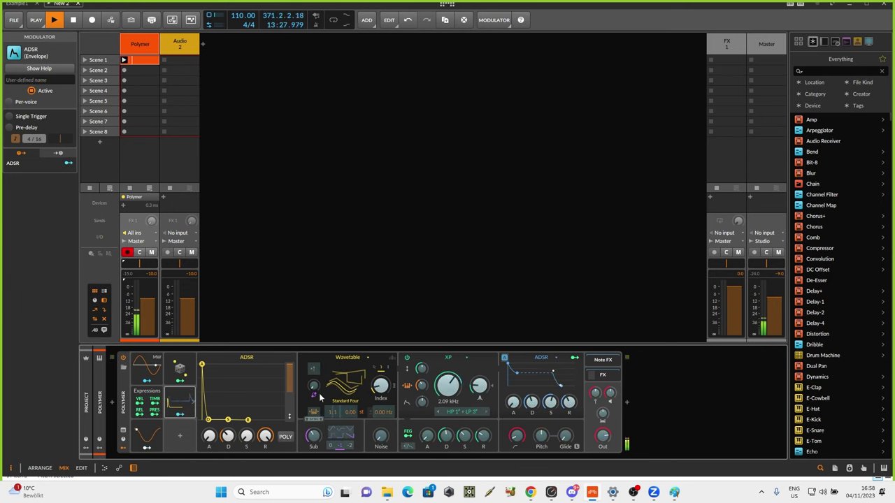
left_click_drag(381, 386, 382, 371)
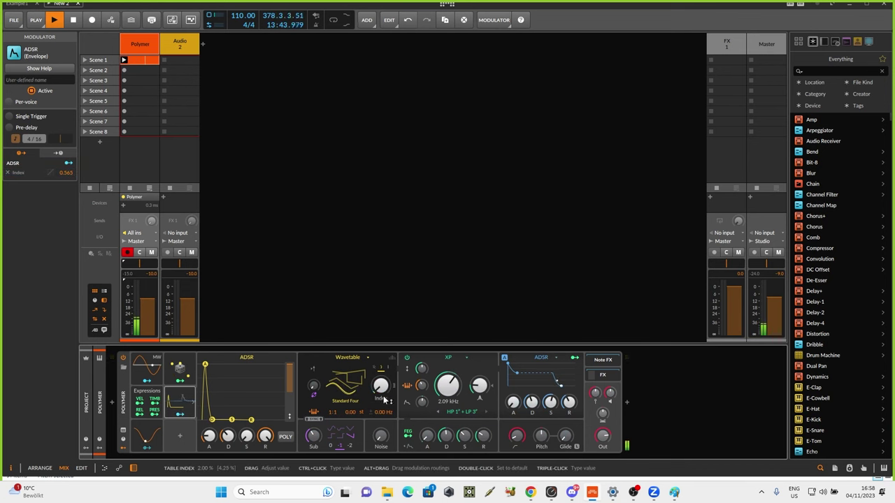
left_click_drag(209, 436, 209, 430)
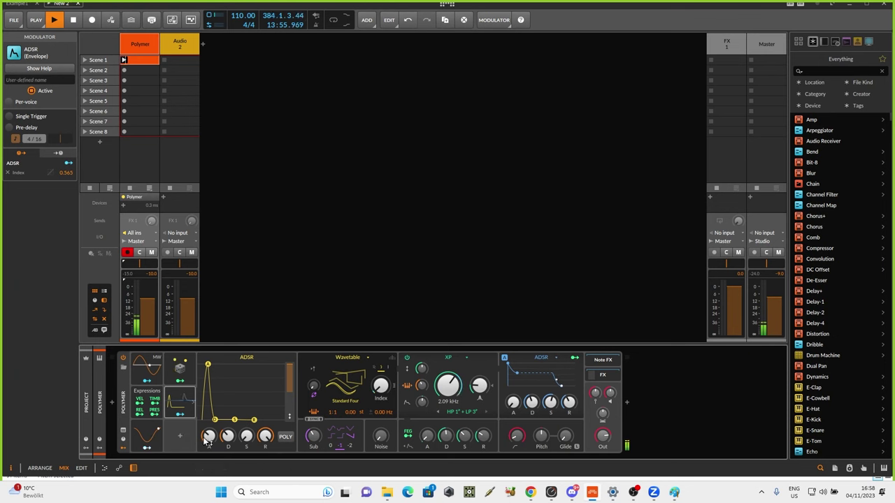
left_click_drag(209, 436, 208, 428)
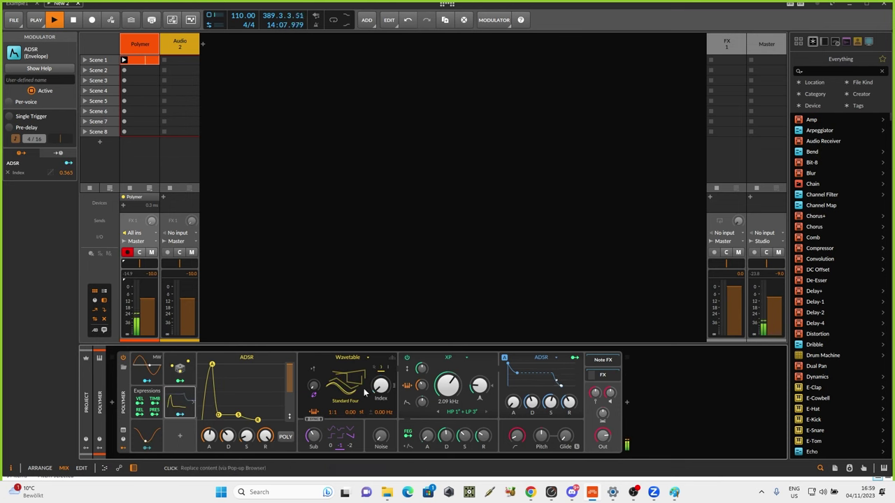
Set the sub oscillator's octave to 0 and reduce the Osc/Sub mix to 0.00 %
left_click(329, 445)
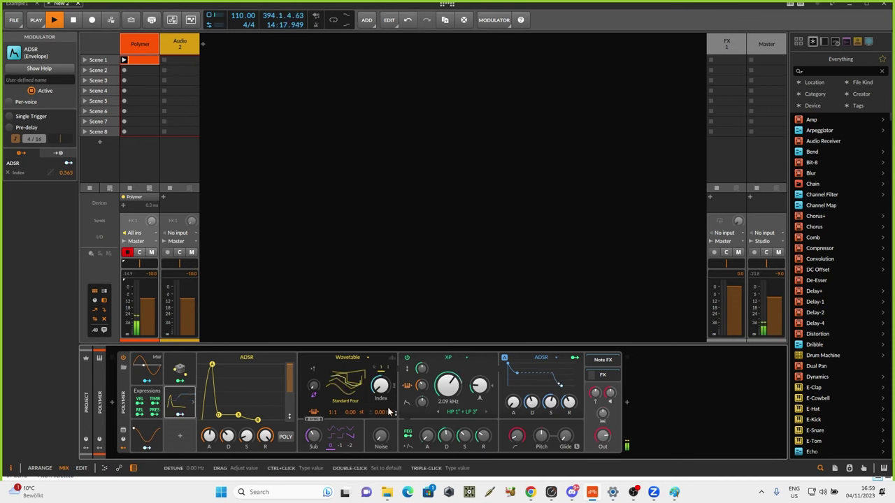
left_click_drag(314, 440, 315, 489)
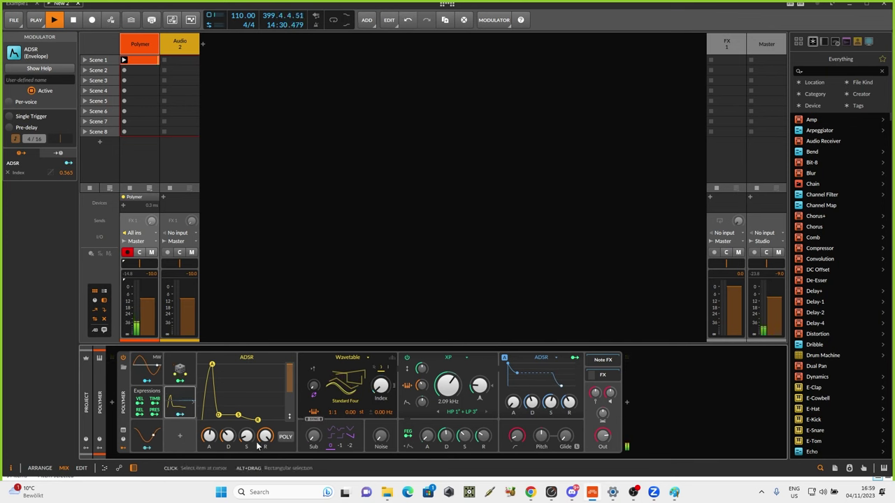
Add a Steps modulator from the Sequence category in the free bottom slot of the second modulator column
left_click(183, 436)
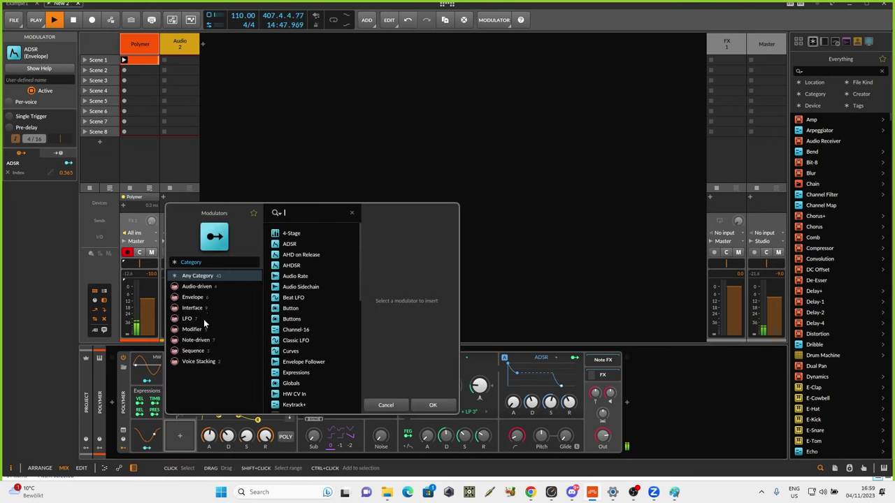
left_click(212, 350)
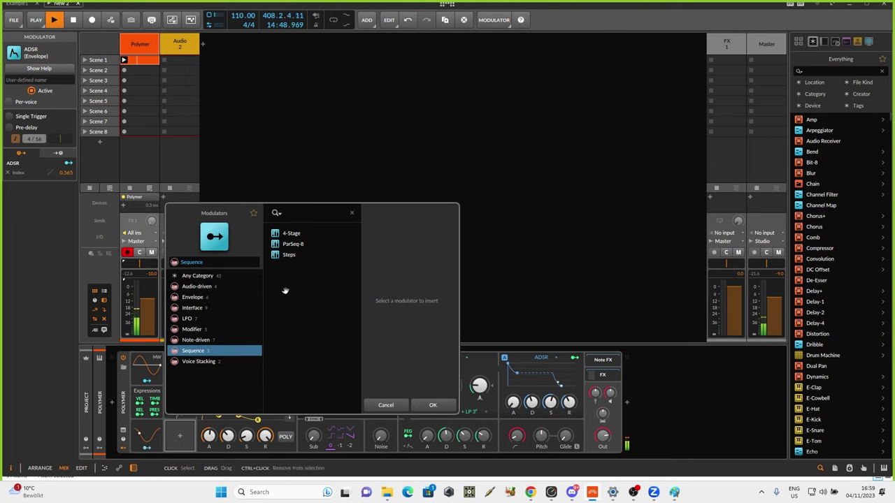
left_click(297, 254)
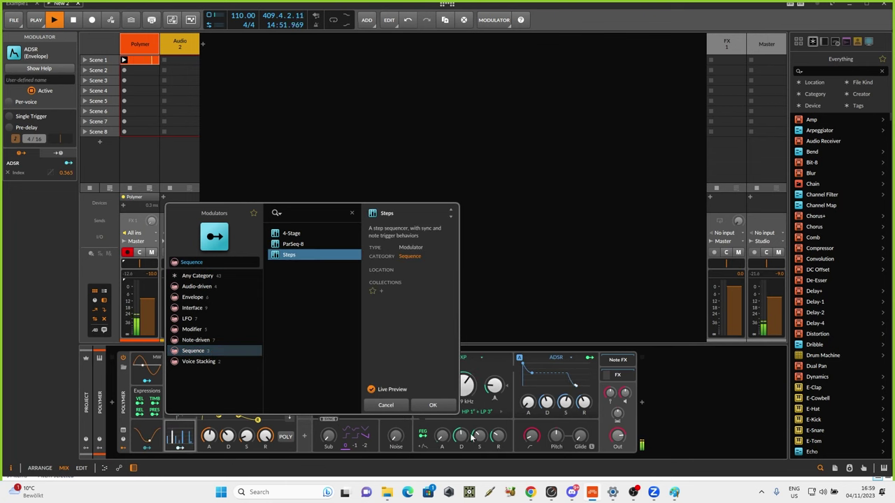
left_click(433, 406)
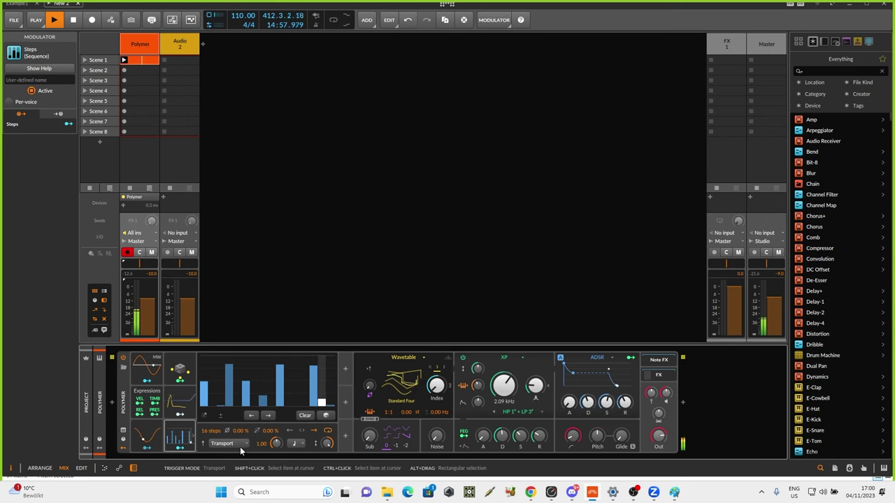
Set the Steps modulator's timebase to Bar and its rate to 4.00, keeping the Transport trigger mode
left_click(242, 444)
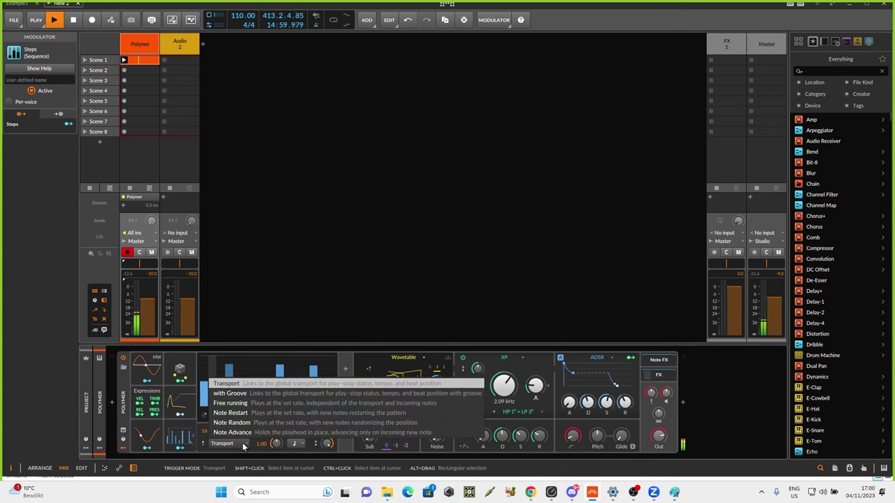
left_click(242, 442)
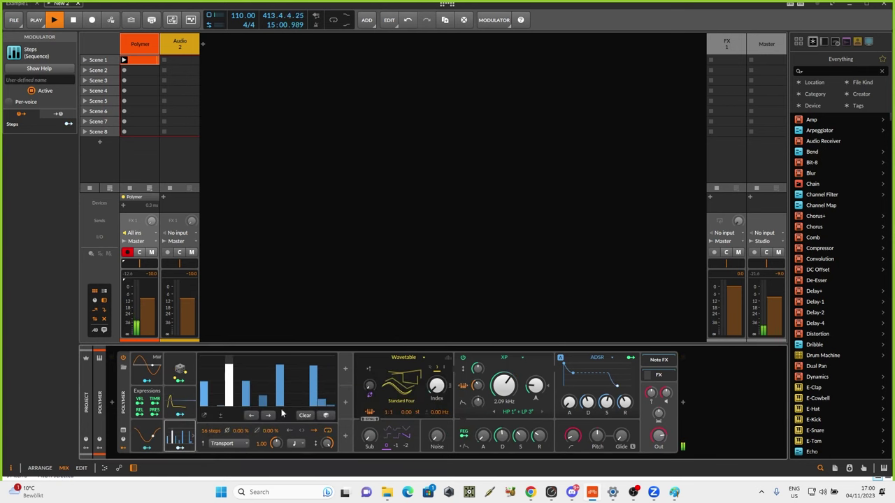
left_click(299, 445)
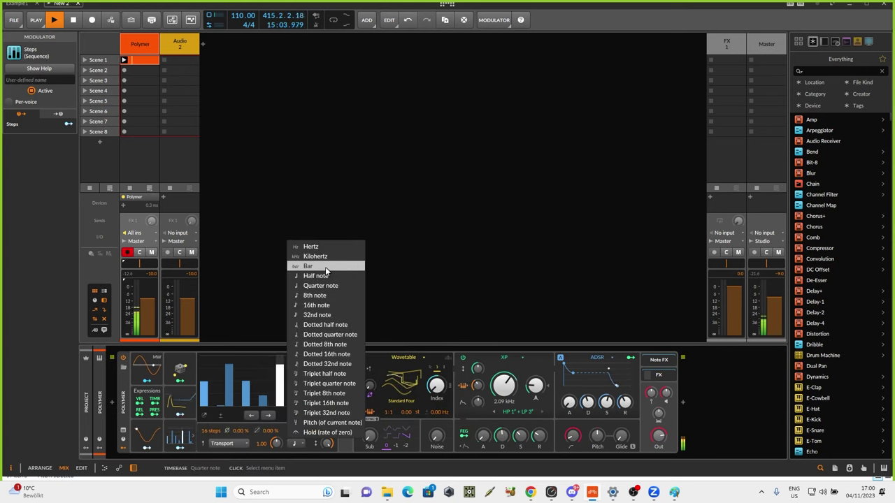
left_click(325, 267)
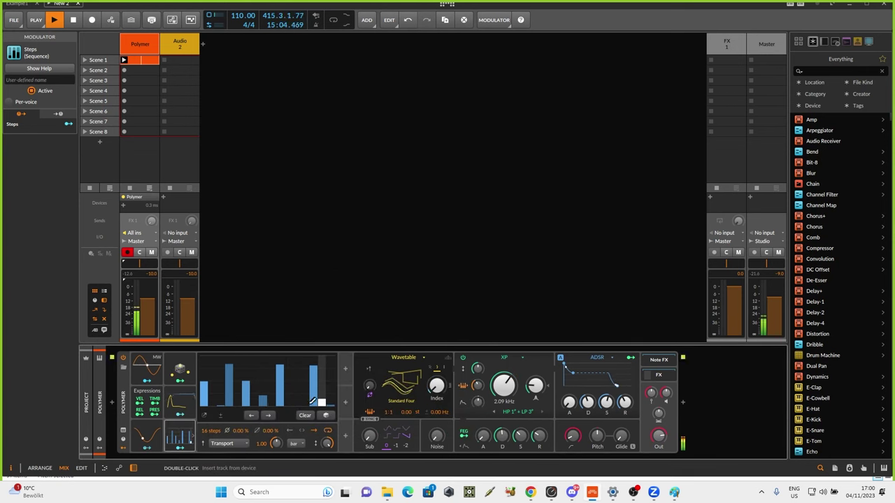
double_click(262, 444)
type("4")
key("Return")
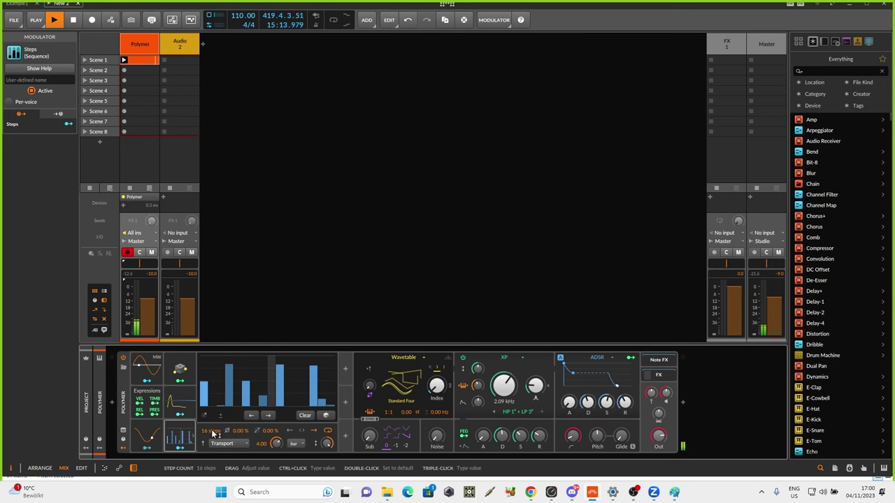
Reduce the Steps sequence to 4 steps, drawing a low third step and a second step at 100 %
left_click_drag(211, 438, 212, 490)
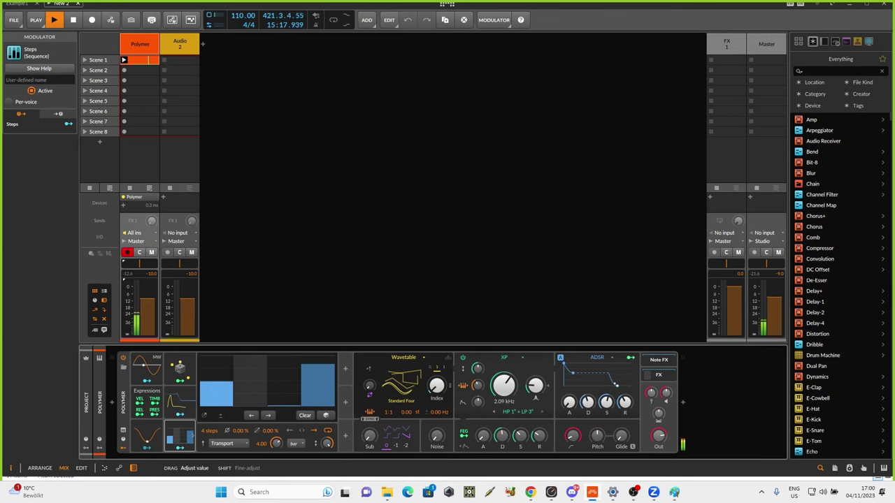
left_click(284, 395)
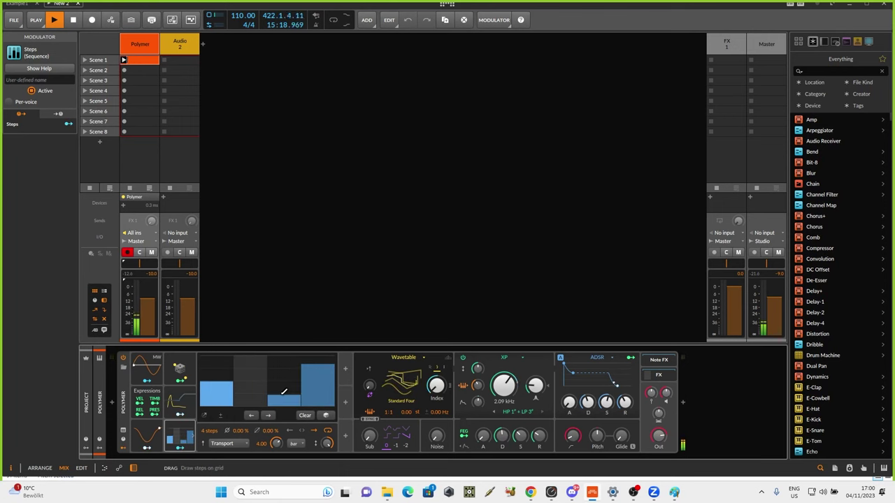
left_click(254, 359)
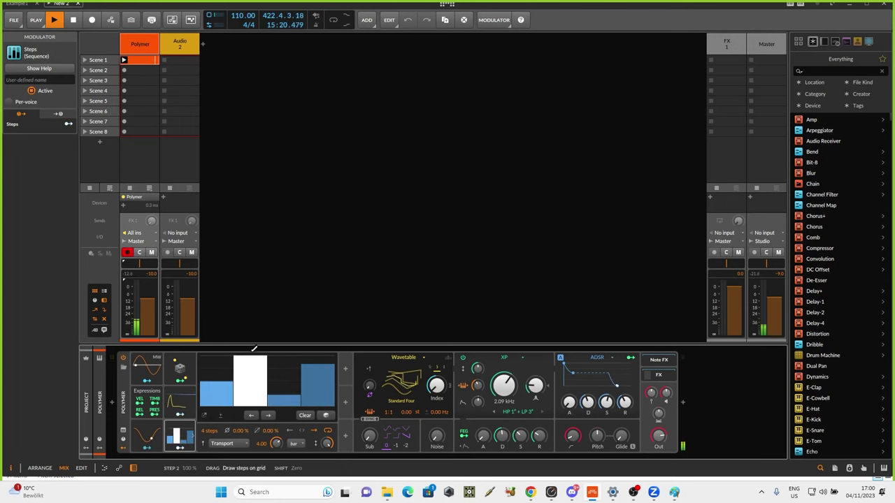
Route the Steps modulator to the Osc/Sub mix with an amount of 1.000 and stop playback
left_click(179, 447)
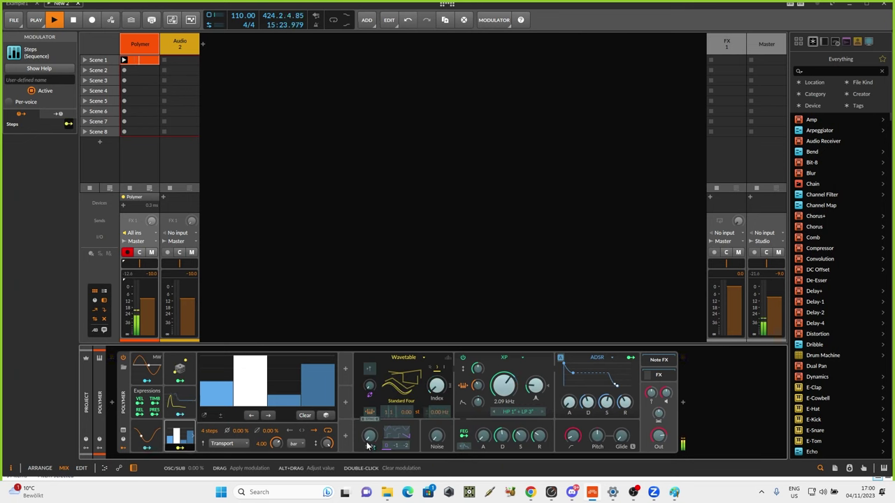
left_click_drag(375, 440, 375, 350)
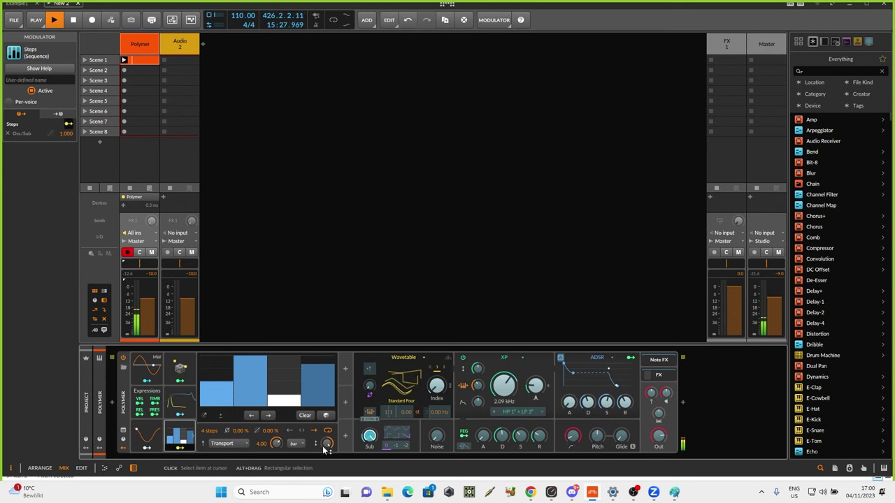
left_click(177, 448)
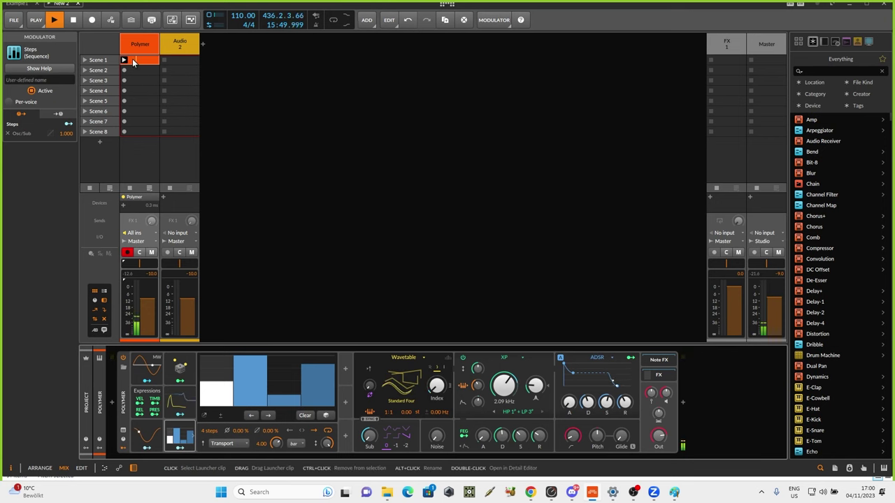
key("space")
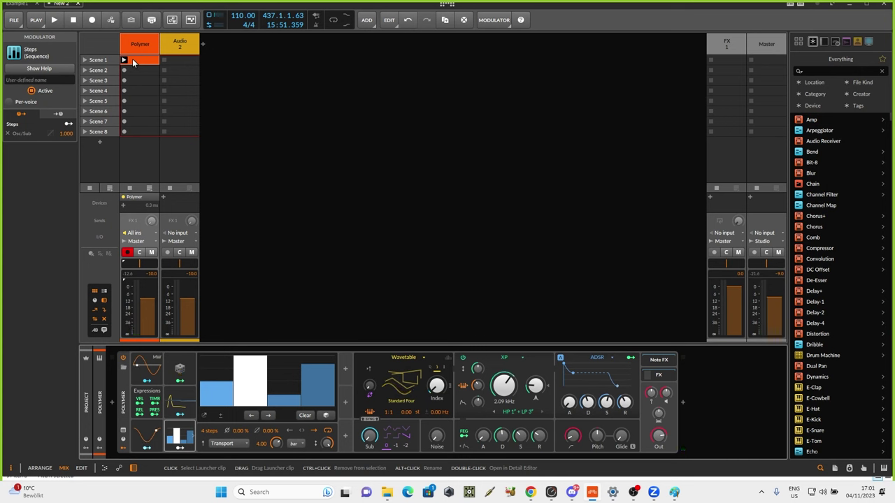
Open the Polymer track's Scene 1 clip in the note editor, enlarge the editor and show the note expressions below the notes
double_click(133, 61)
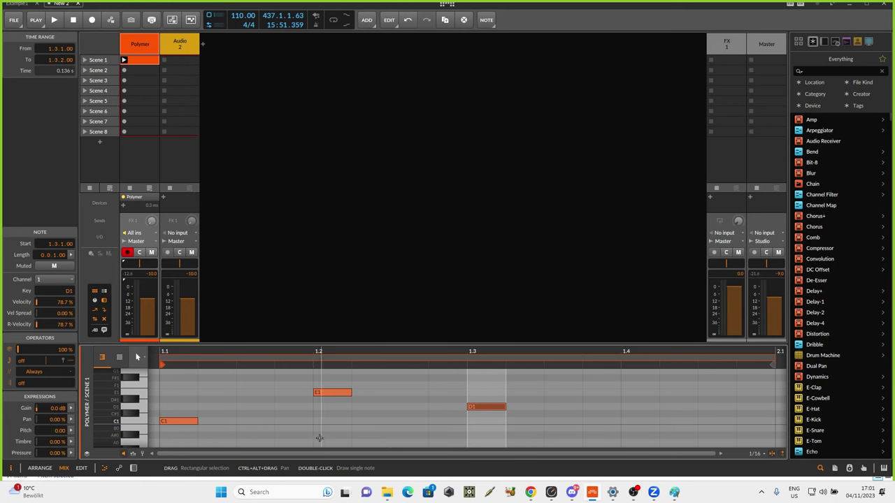
left_click(135, 455)
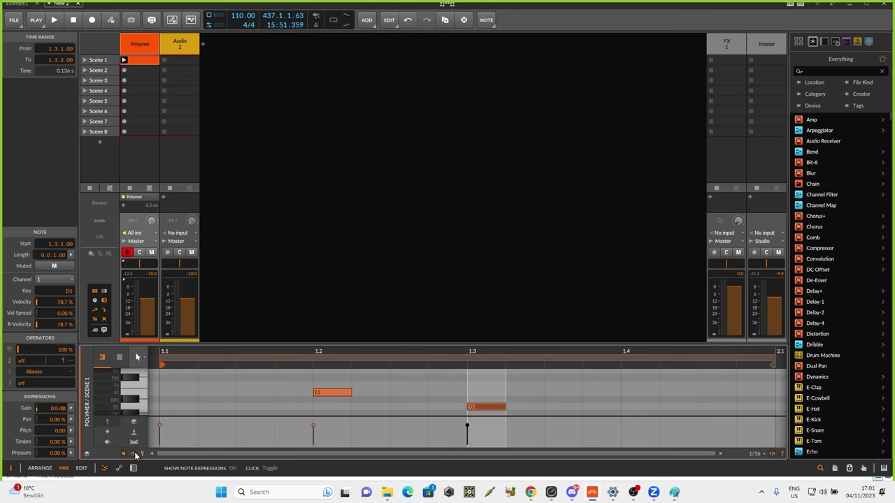
left_click_drag(251, 345, 251, 218)
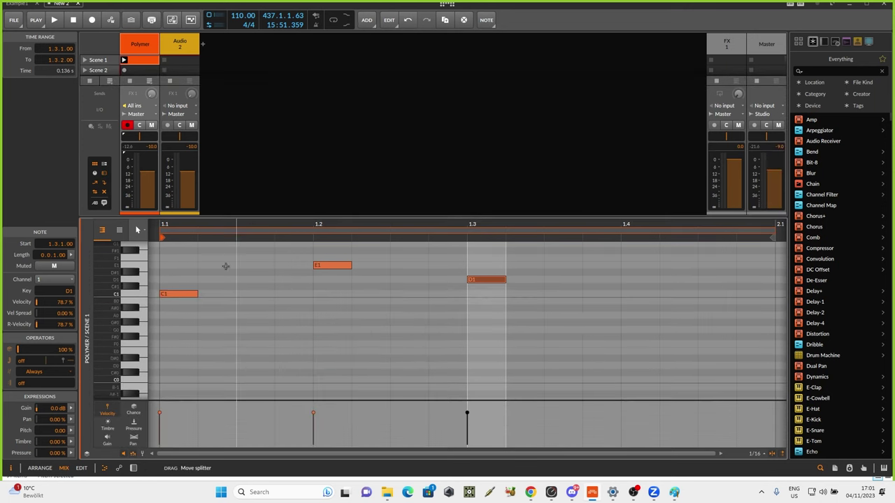
left_click(135, 454)
left_click(134, 454)
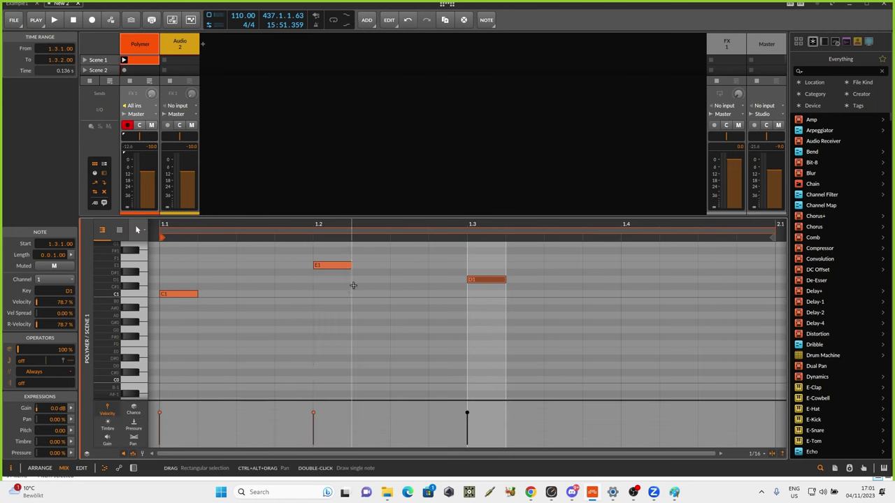
Look through the clip's note expression lanes, including Timbre, Gain and Pan
left_click(109, 430)
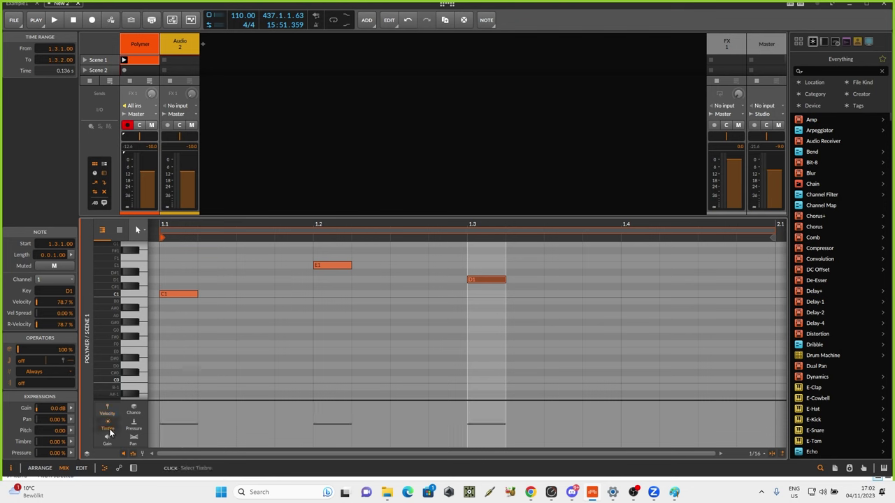
left_click(107, 441)
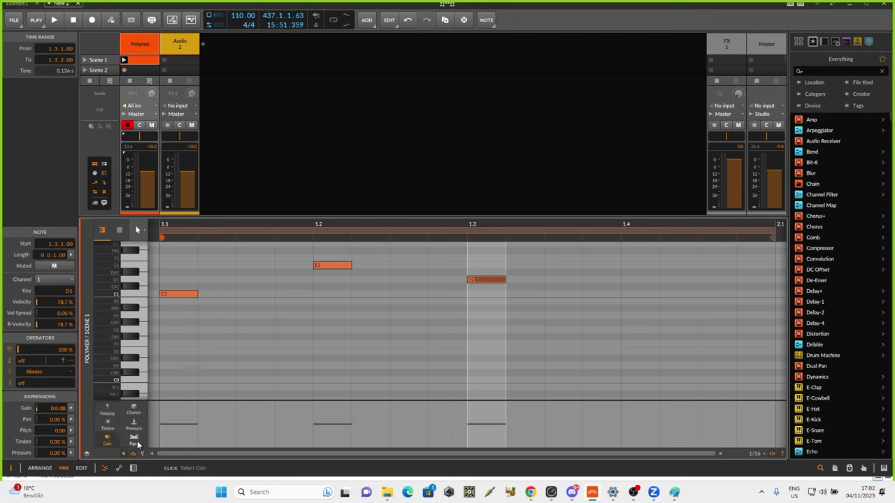
left_click(138, 445)
left_click(137, 434)
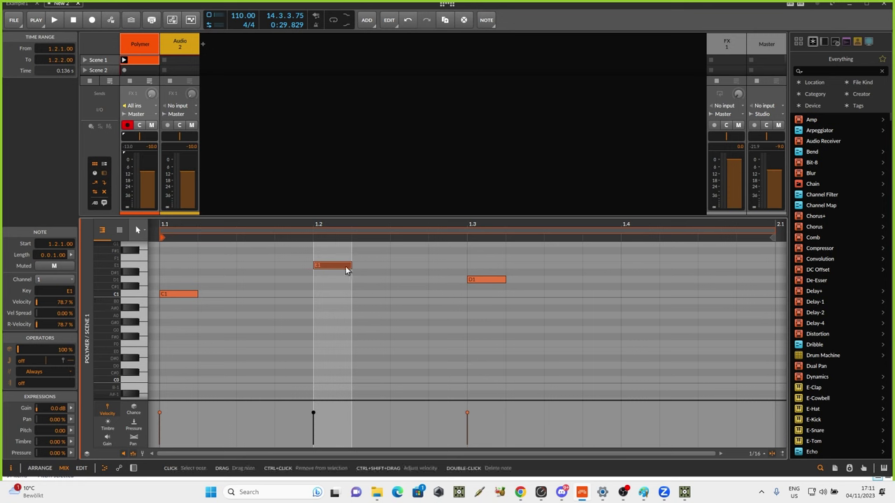
Lengthen the E1 note to 0.0.3.00 and the D1 note to 0.0.3.54, and randomise their velocity spread to a mean of 14.1 %
left_click_drag(350, 265, 426, 270)
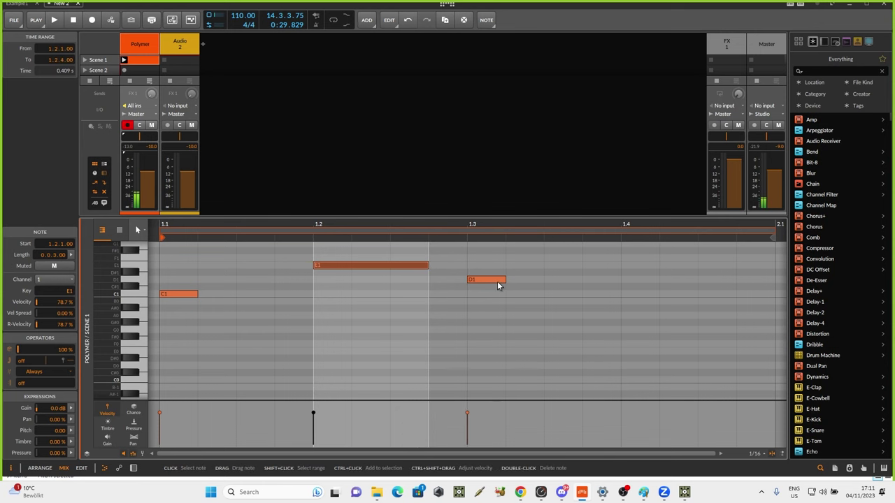
left_click_drag(503, 279, 604, 281)
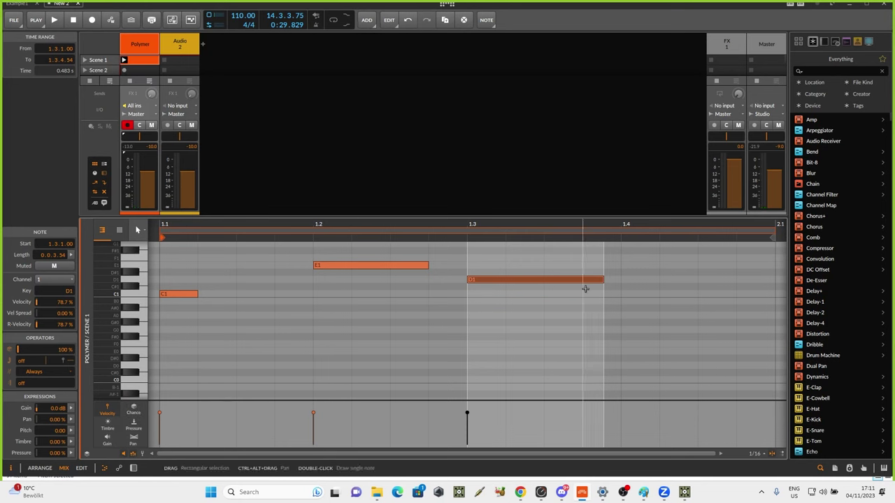
left_click(551, 263)
left_click_drag(551, 263, 283, 343)
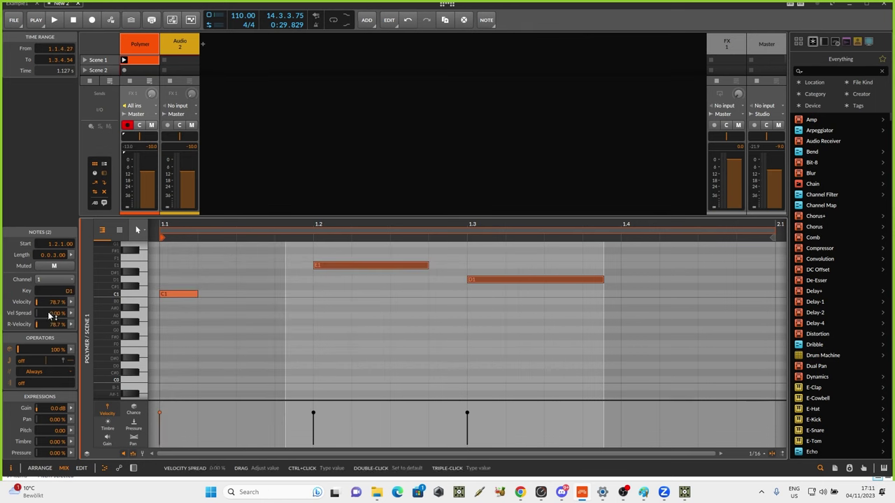
left_click(67, 316)
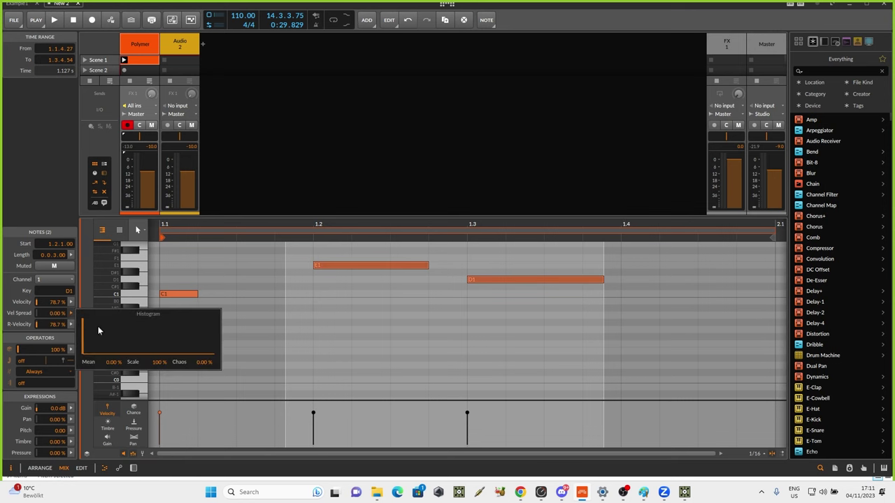
left_click_drag(201, 363, 195, 350)
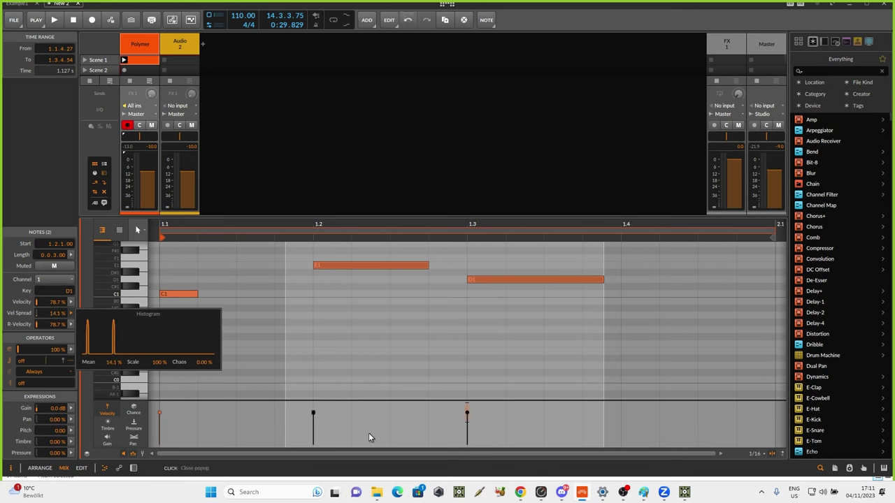
left_click(342, 418)
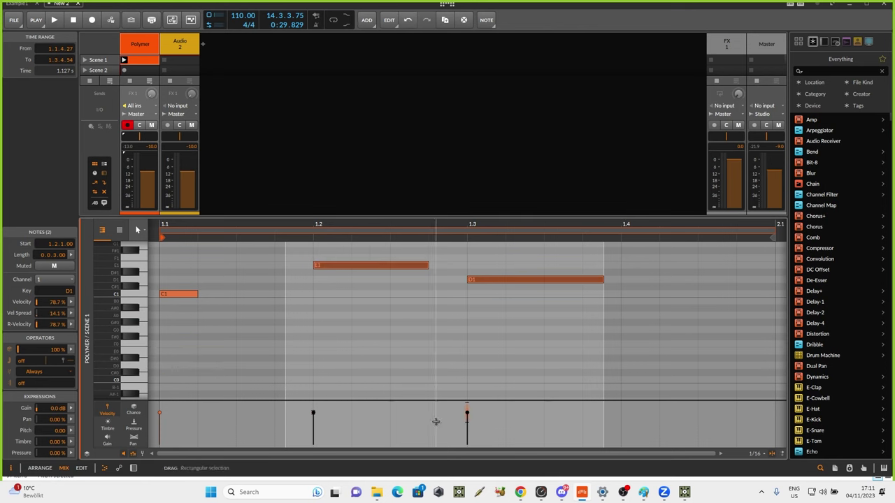
left_click(474, 434)
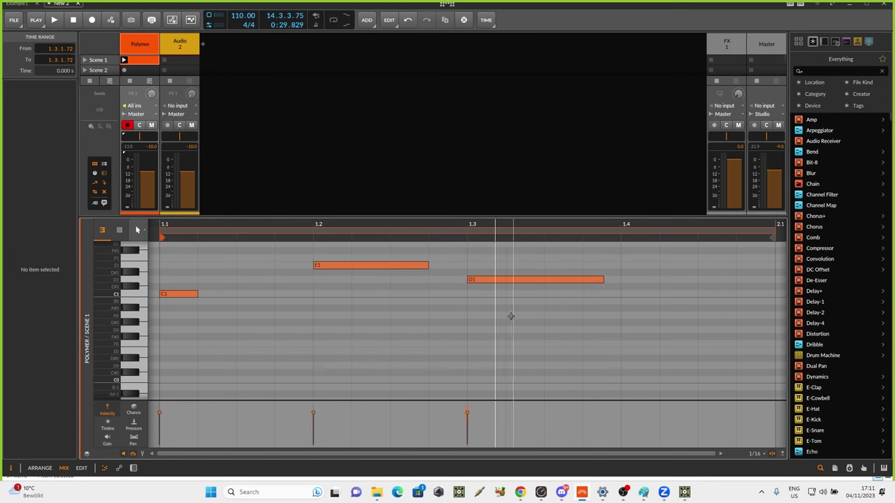
Play the clip and set the E1 note's velocity spread to 31.7 %
left_click(506, 280)
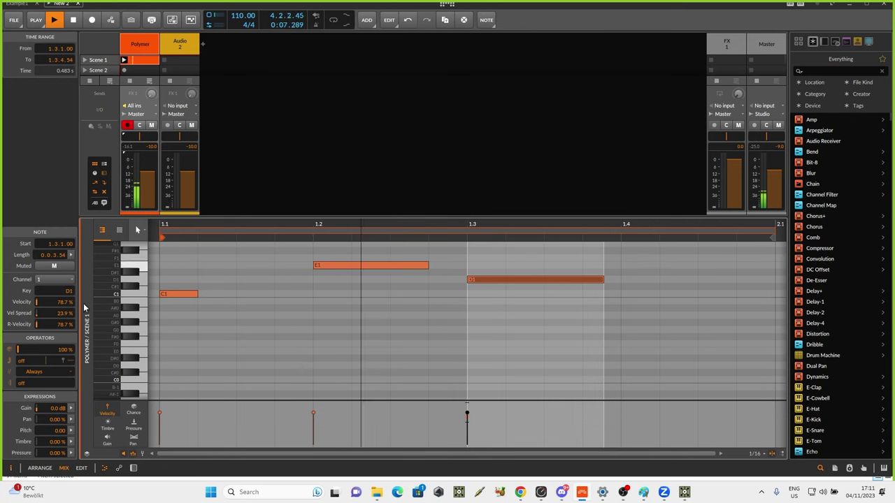
left_click(351, 265)
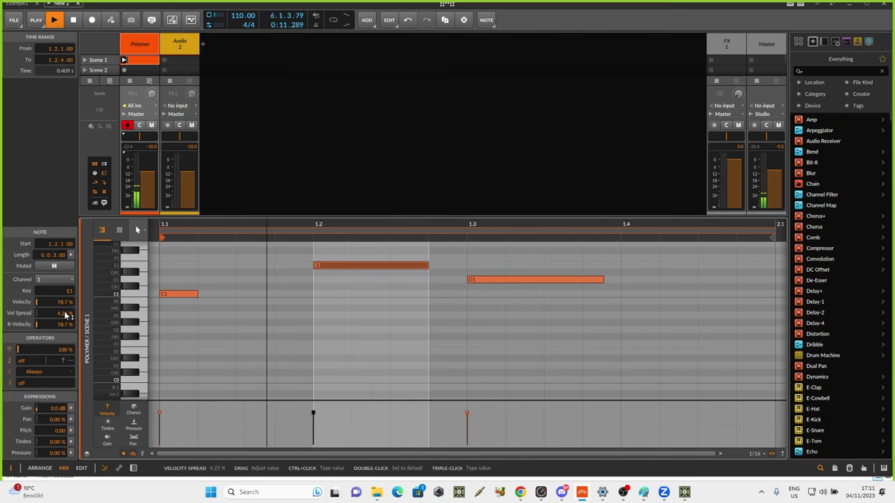
left_click_drag(66, 314, 65, 288)
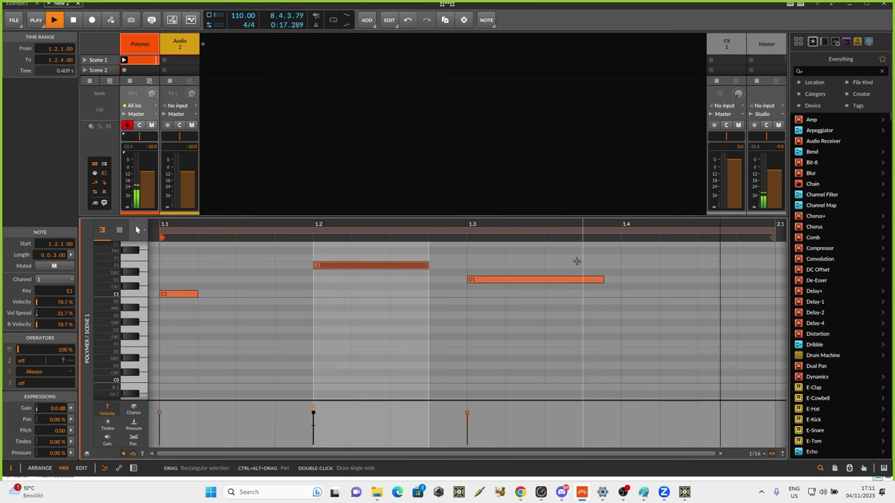
Give the E1 and D1 notes a timbre spread of 100 % and randomise their timbre with chaos to a mean of 35.2 %
left_click_drag(614, 252, 367, 308)
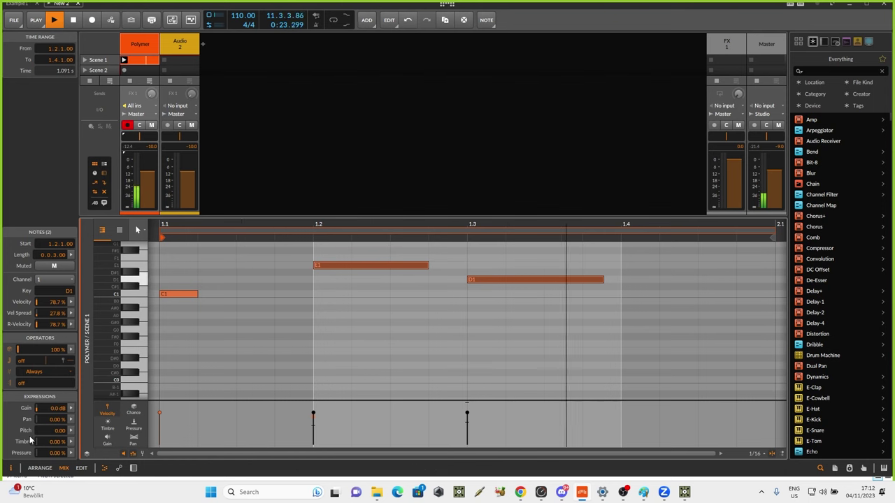
left_click(70, 449)
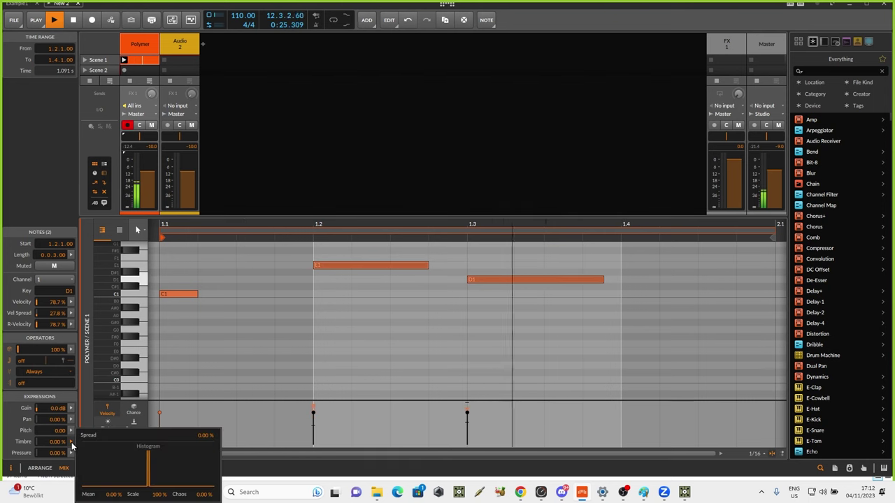
mouse_move(213, 498)
left_mouse_down()
mouse_move(213, 457)
mouse_move(213, 498)
left_mouse_up()
double_click(205, 439)
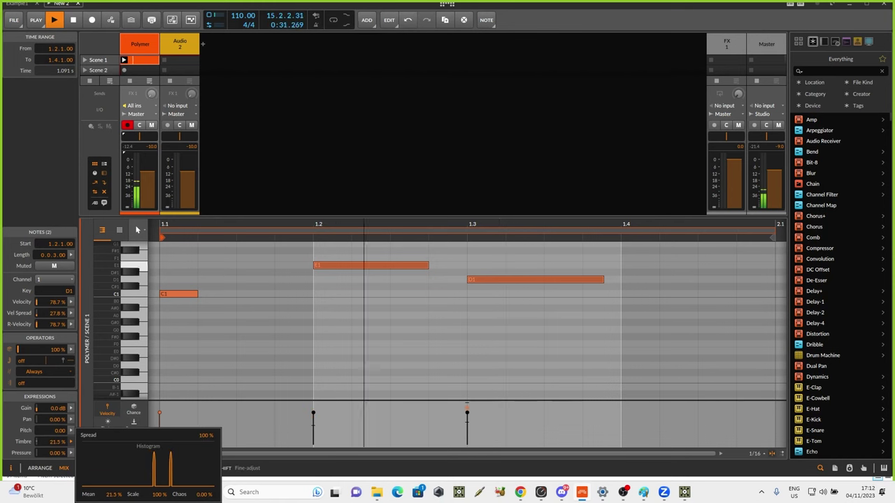
double_click(199, 496)
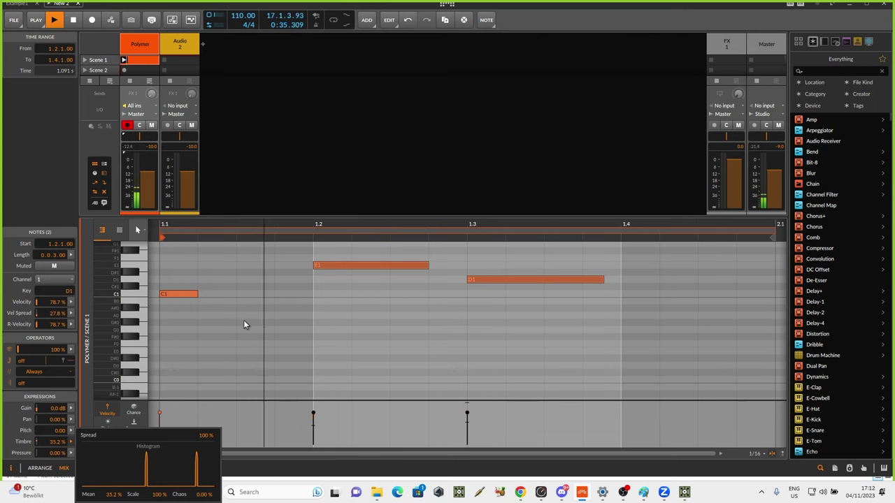
left_click(224, 335)
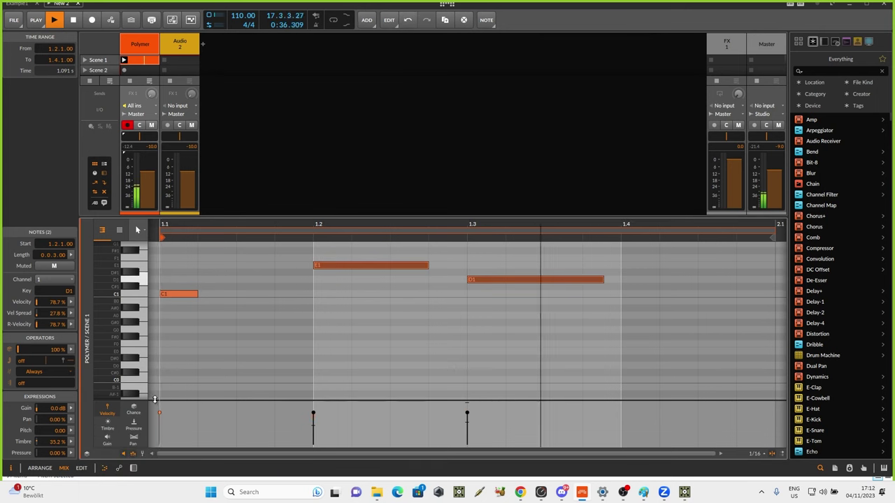
In the Timbre expression lane, lower the D1 note's point to 9.17 % and raise the C1 note's timbre
left_click(109, 428)
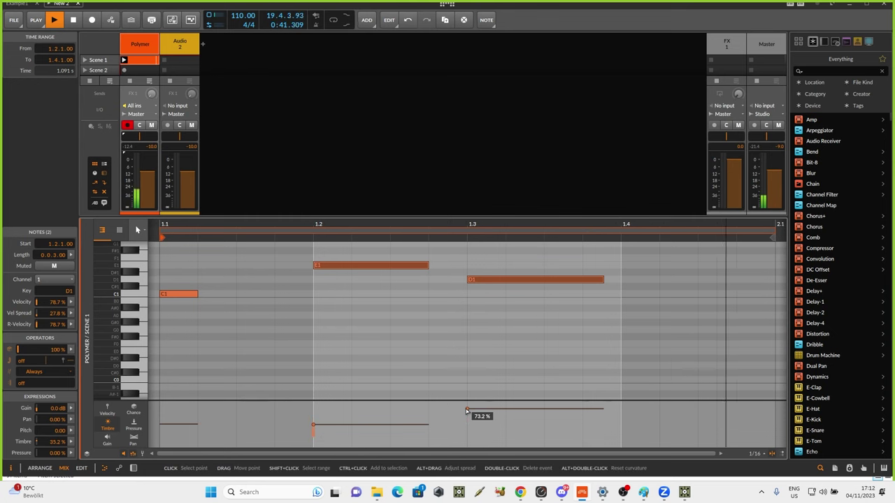
left_click_drag(480, 410, 481, 418)
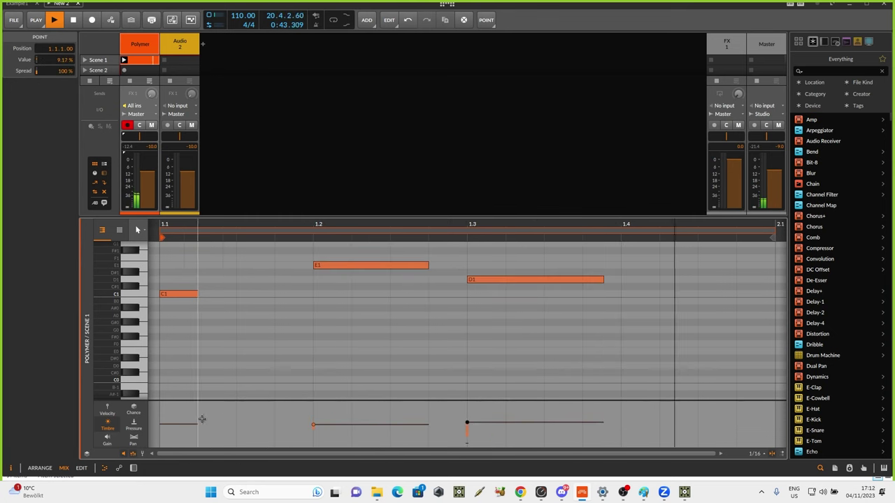
left_click_drag(163, 428, 164, 412)
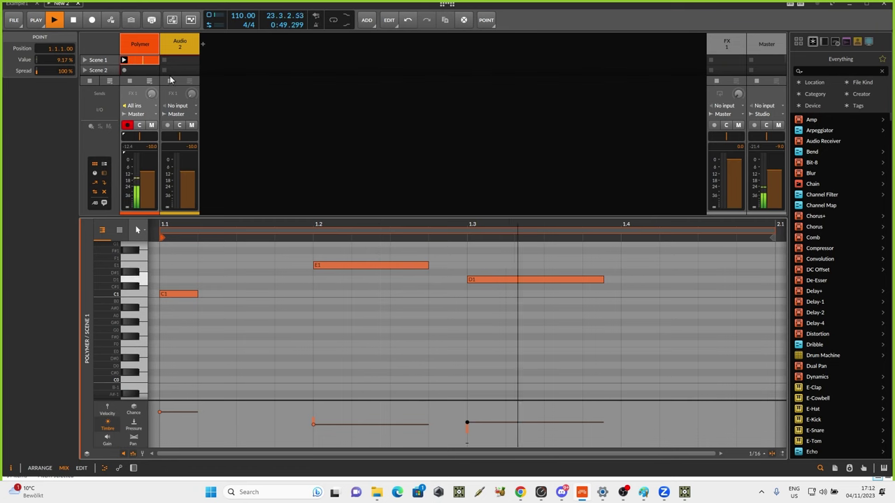
Return to the Polymer track's device view, select the Expressions modulator and adjust the synth's velocity sensitivity
left_click(137, 47)
double_click(137, 46)
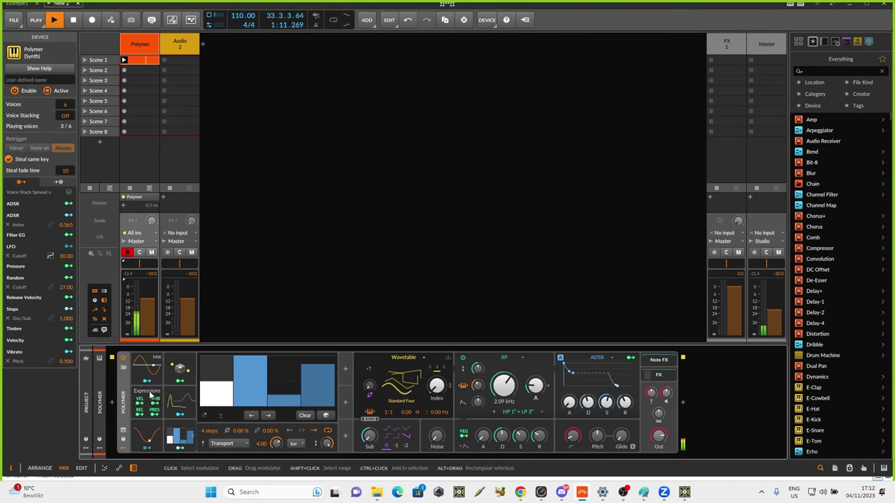
left_click(149, 395)
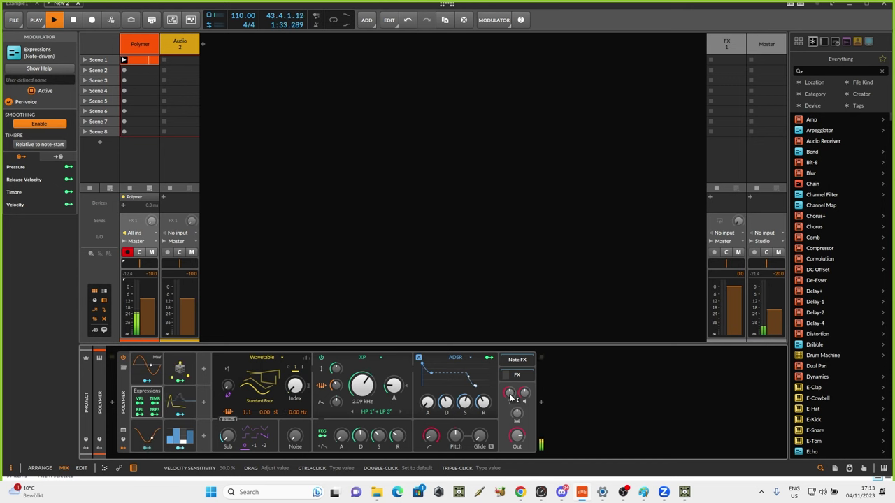
left_click_drag(511, 398, 511, 402)
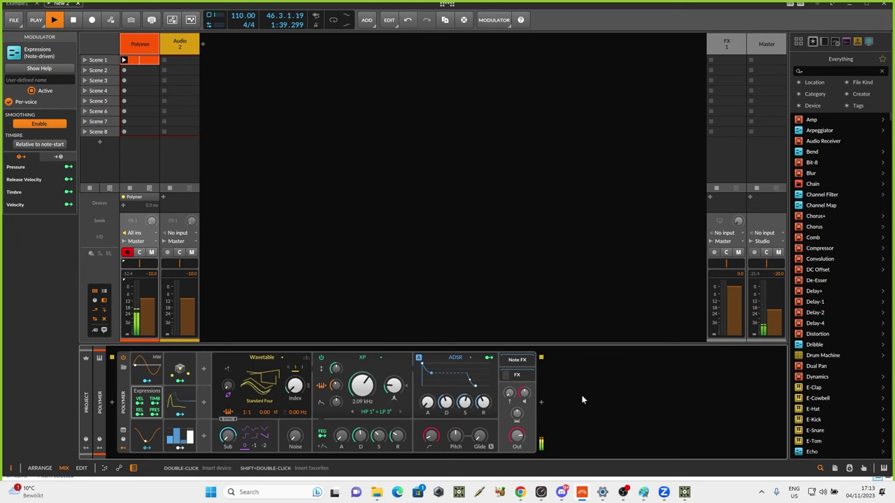
Route the Expressions modulator's Velocity to the amplitude ADSR's Decay at 0.560 and its Timbre to the sub oscillator's Waveform at 2.400
left_click(141, 404)
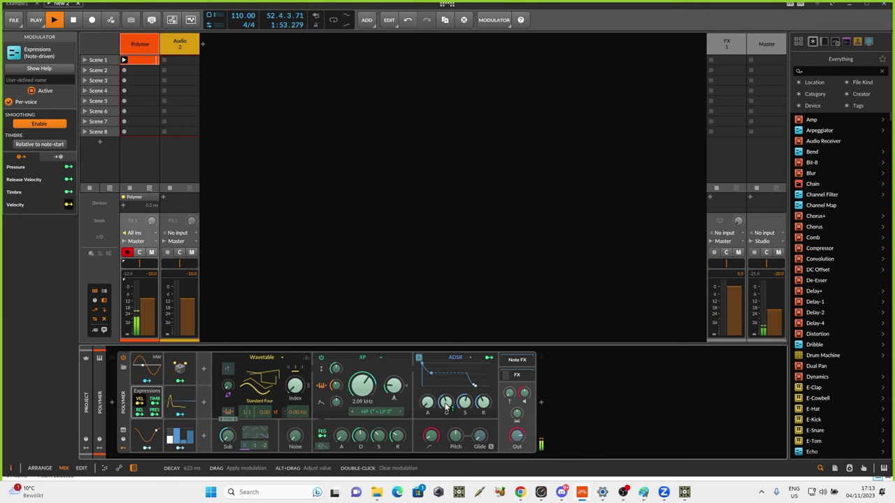
left_click_drag(446, 407, 446, 386)
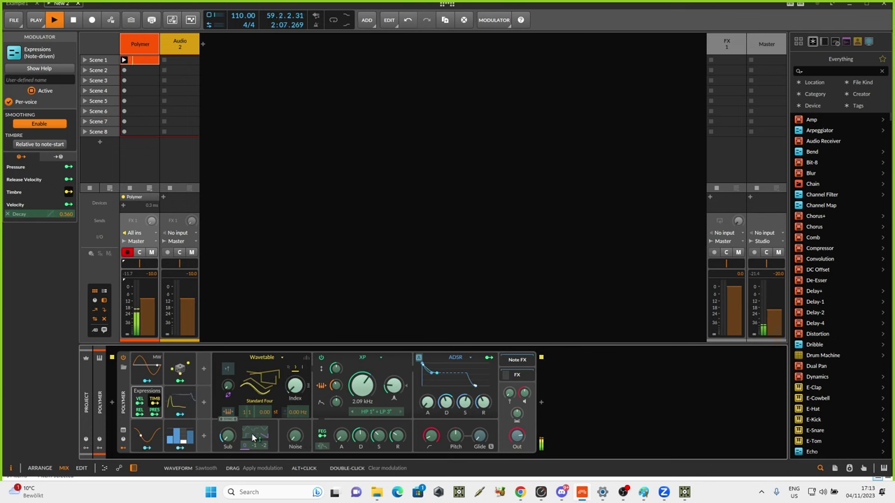
left_click_drag(254, 438, 254, 427)
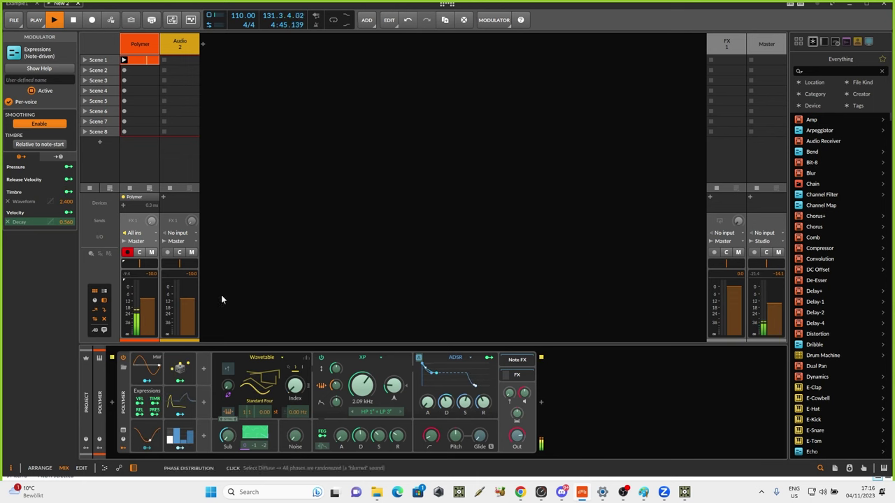
Open the Polymer clip's notes to view their velocity lane, and return to the Polymer track's device view
double_click(136, 63)
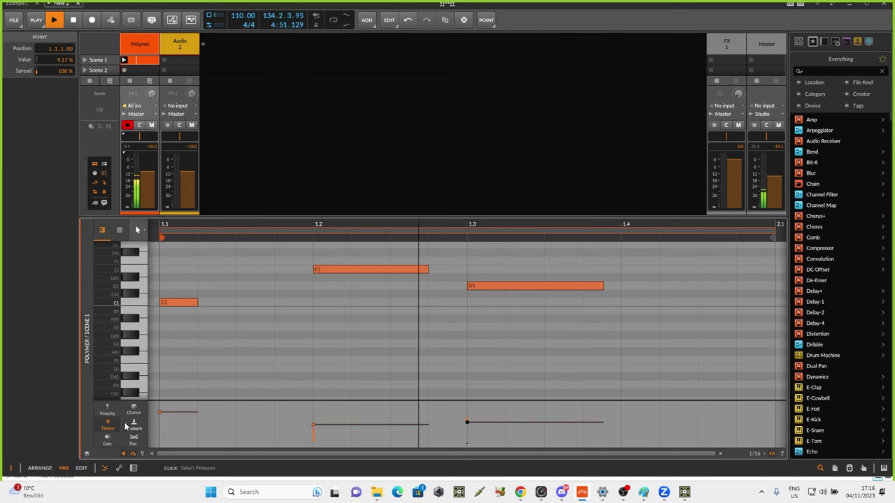
left_click(107, 410)
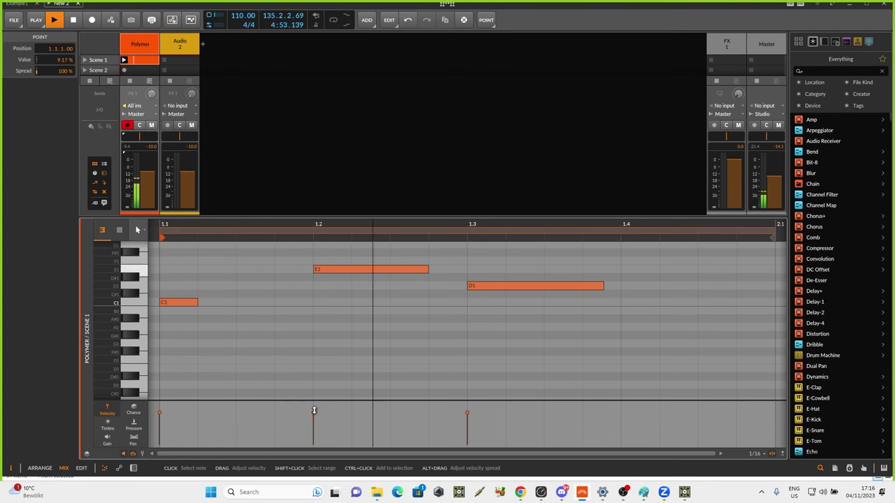
left_click(145, 44)
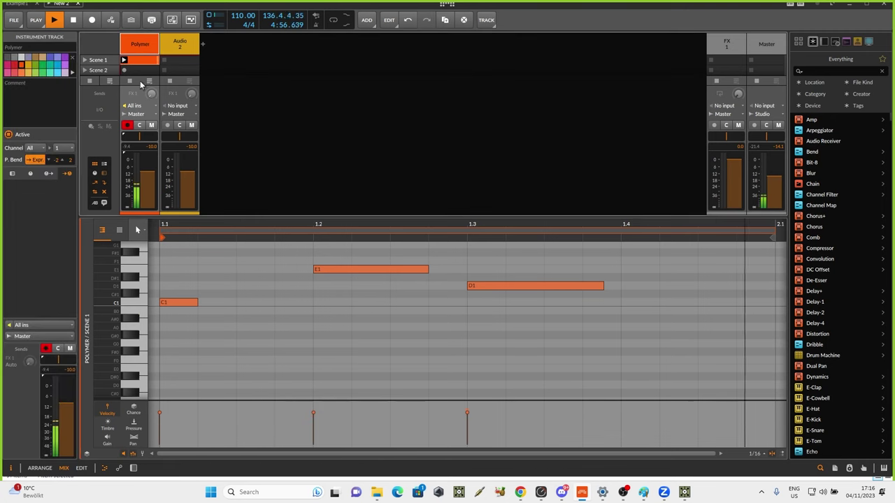
double_click(133, 48)
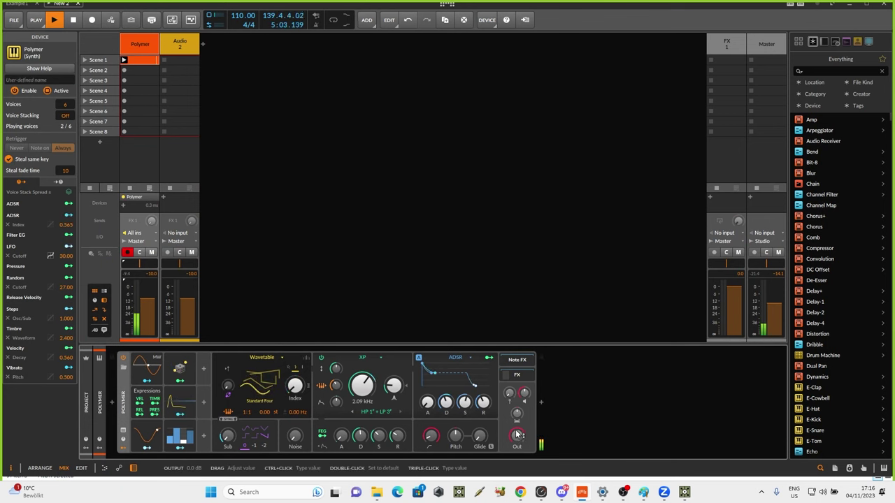
Raise the Expressions modulator's Velocity routing to the amplitude ADSR's Decay to 0.630 and show the Timbre mapping on the sub oscillator
left_click(140, 404)
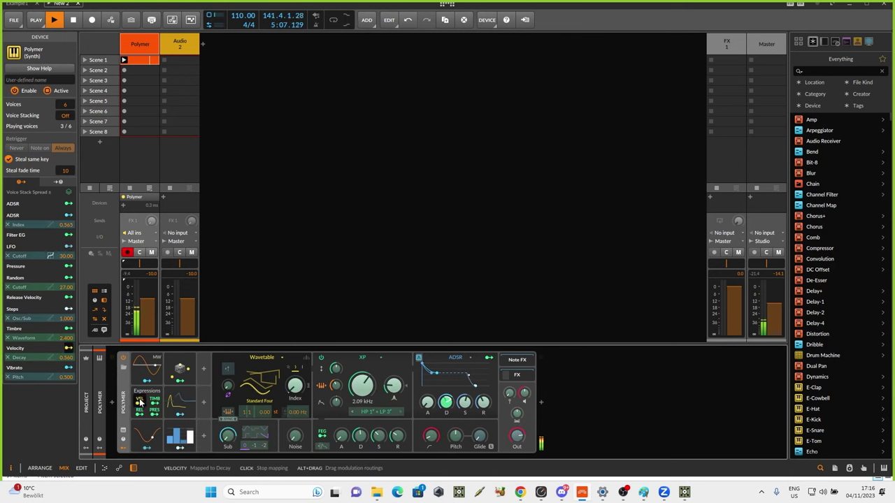
left_click(139, 403)
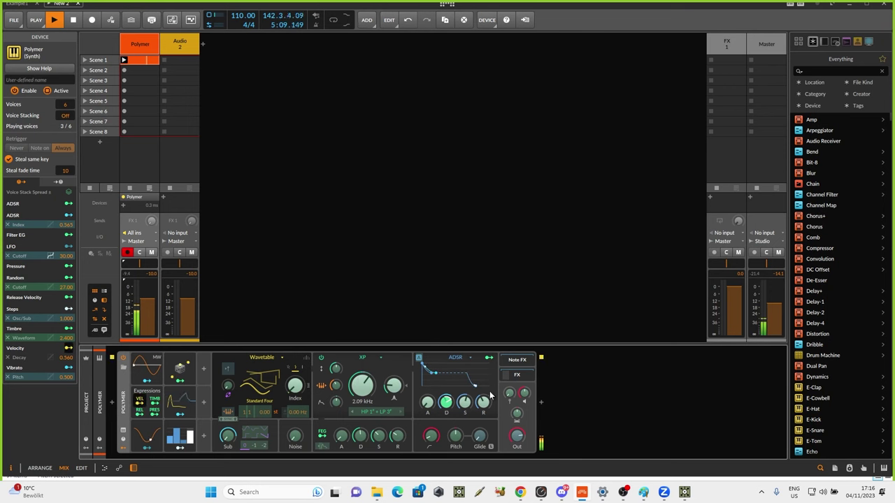
left_click_drag(449, 404, 449, 391)
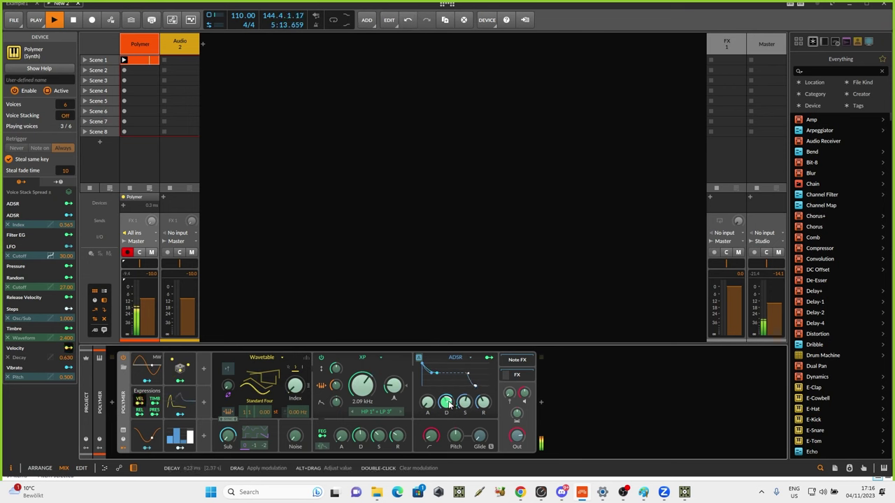
left_click(158, 404)
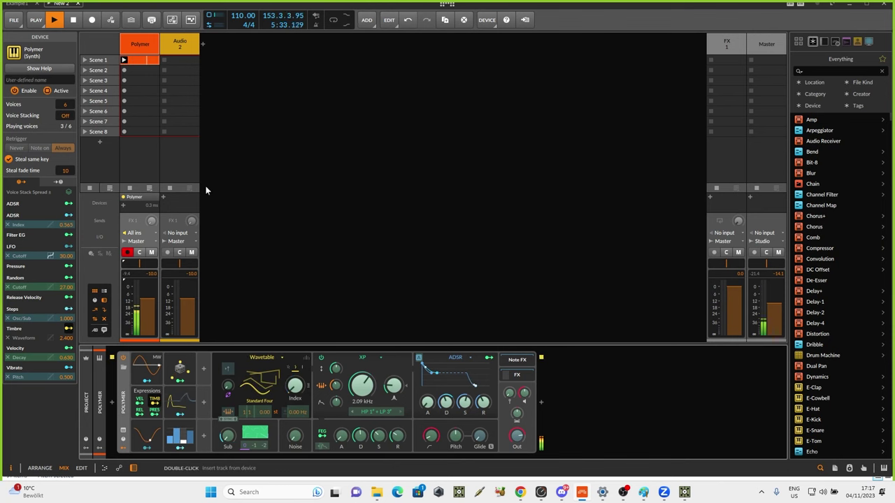
Open the Polymer clip in the note editor, and disarm and mute the Polymer track
double_click(142, 62)
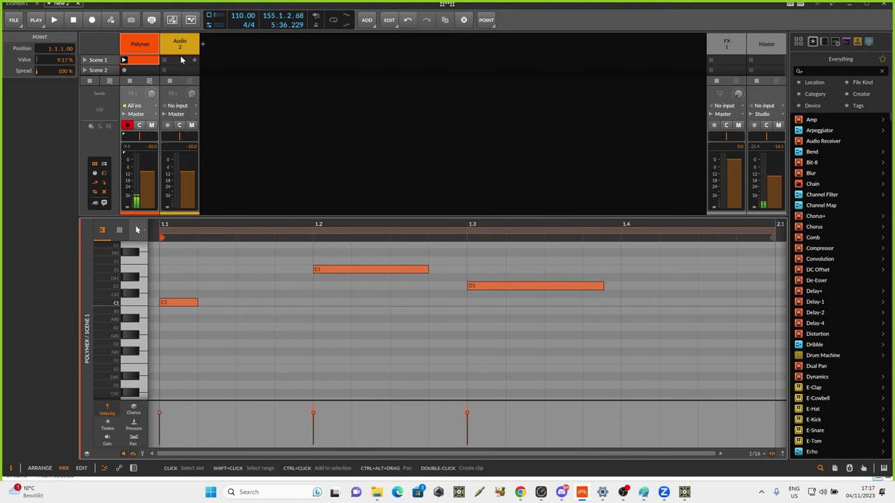
left_click(127, 125)
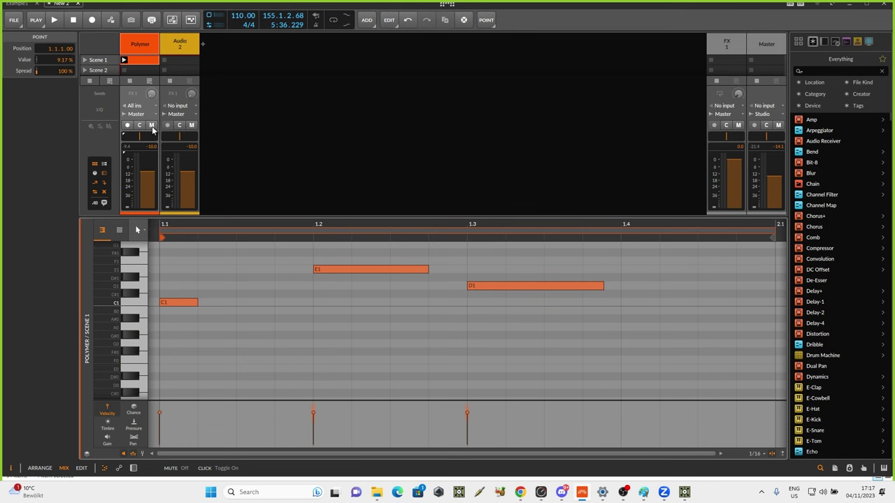
left_click(151, 126)
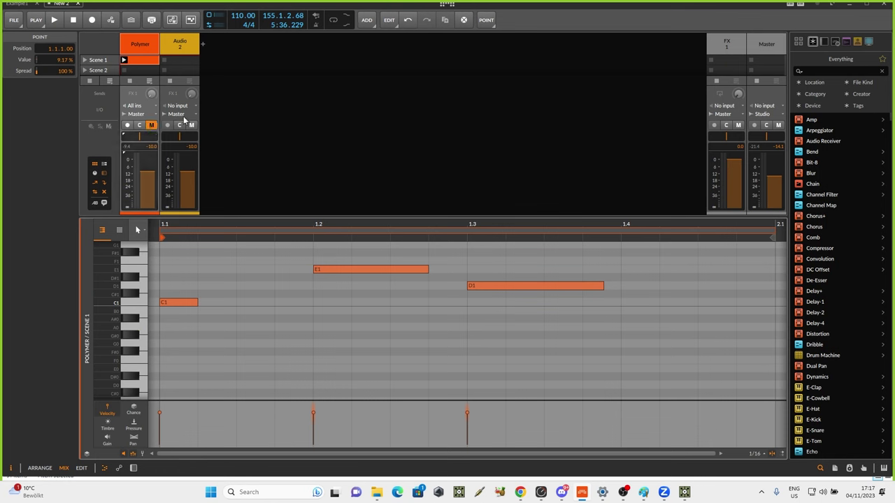
Add a new instrument track with the Phase-4 synth and show its devices
left_click(202, 45)
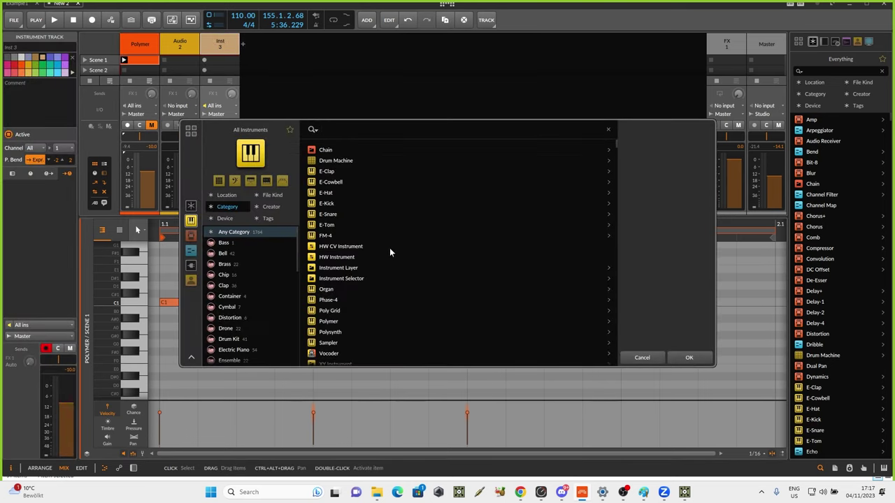
left_click(336, 299)
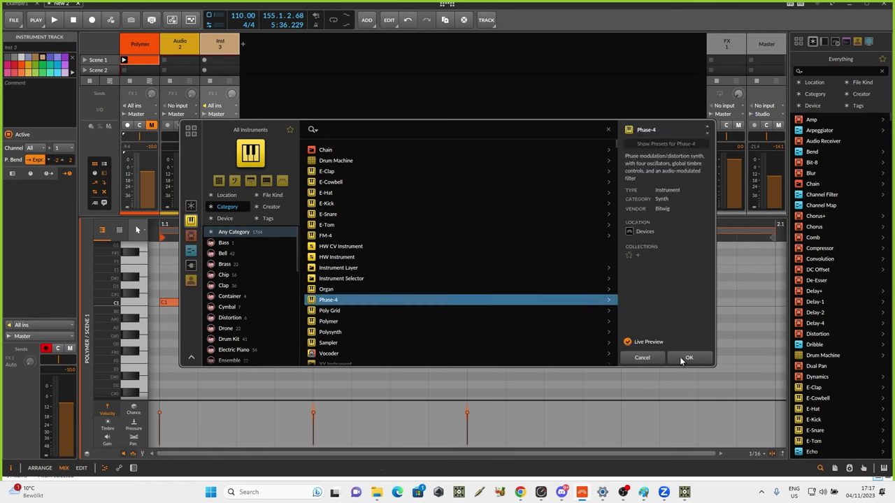
left_click(685, 358)
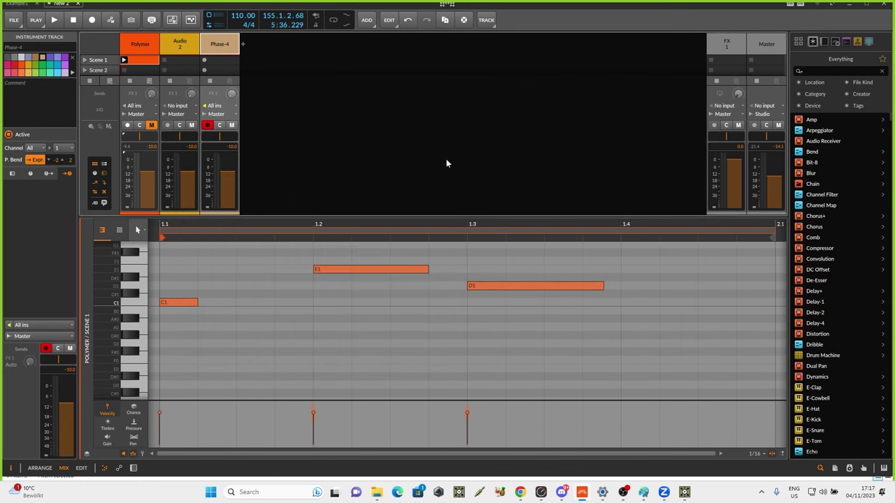
double_click(211, 46)
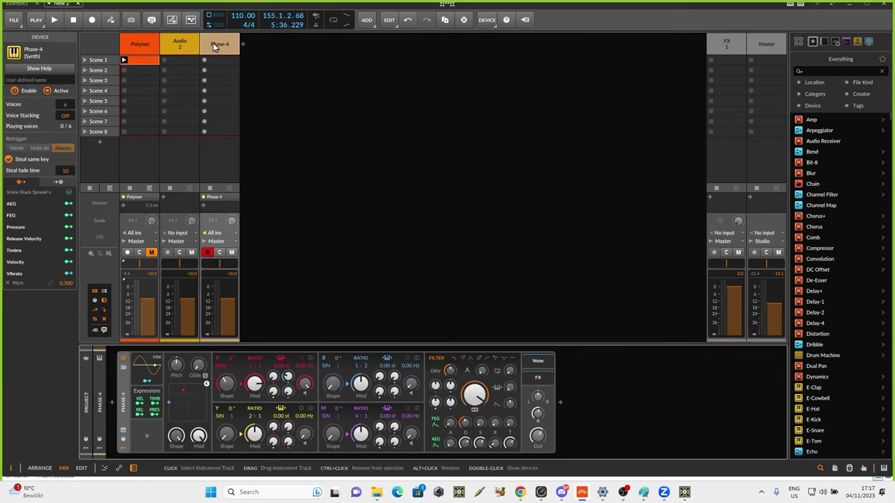
Create a clip in the Phase-4 track's Scene 1 slot and draw a C2 note spanning almost the whole bar
left_click(214, 60)
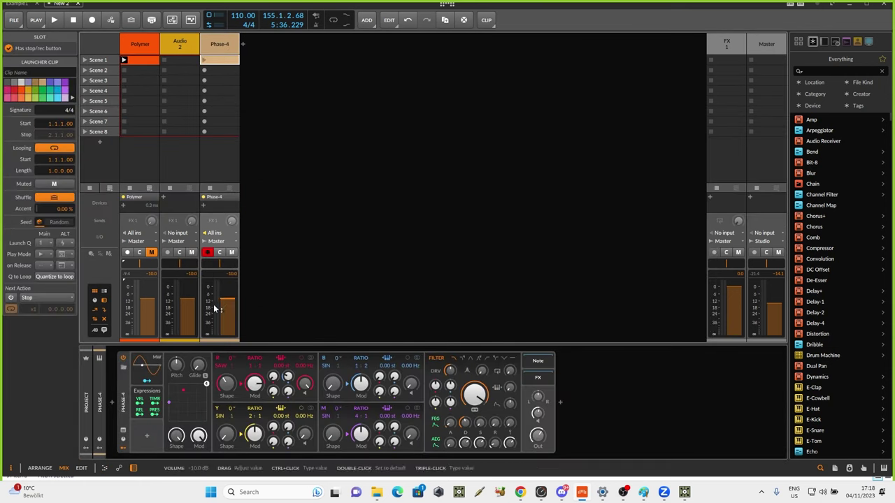
double_click(215, 63)
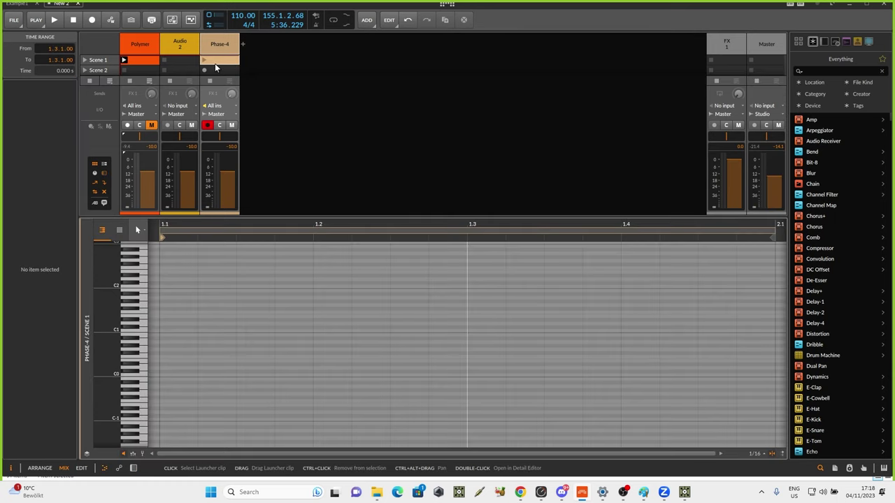
scroll(168, 329, "up", 1)
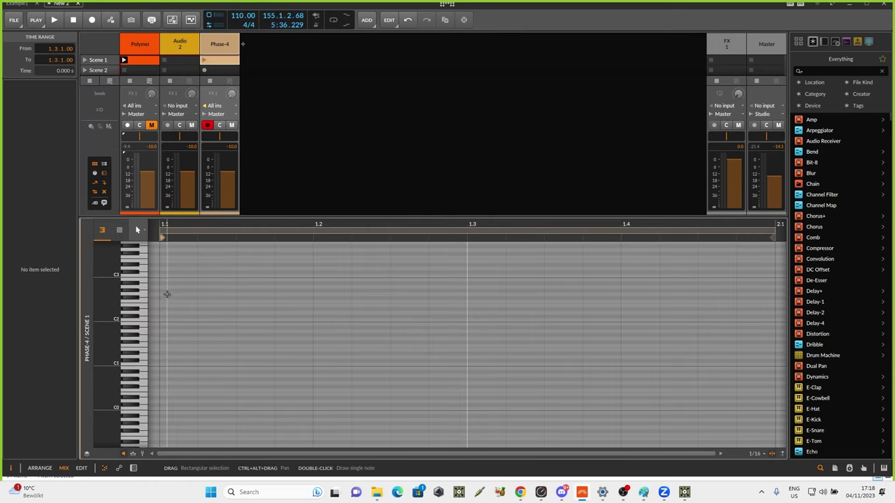
double_click(166, 318)
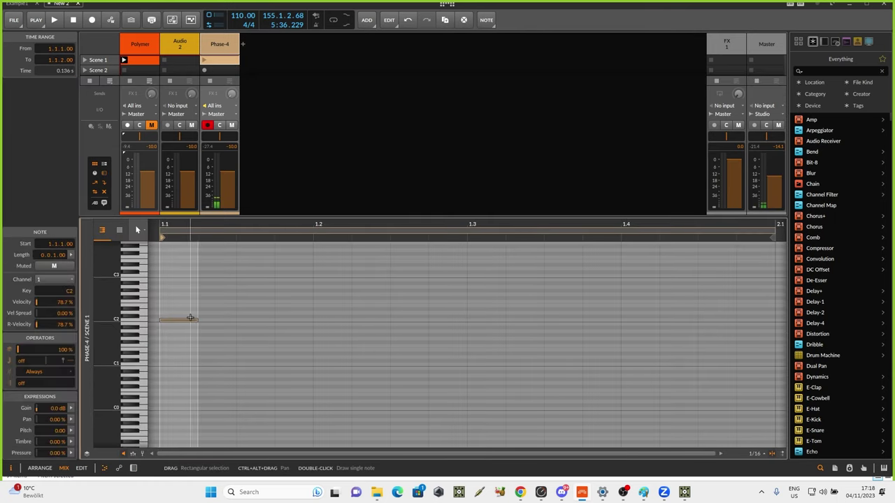
left_click_drag(197, 322, 767, 321)
Split the C2 note at 1.2.4.00, trimming the first part to 0.1.2.79 and copying the second part up to F2
left_click(440, 320)
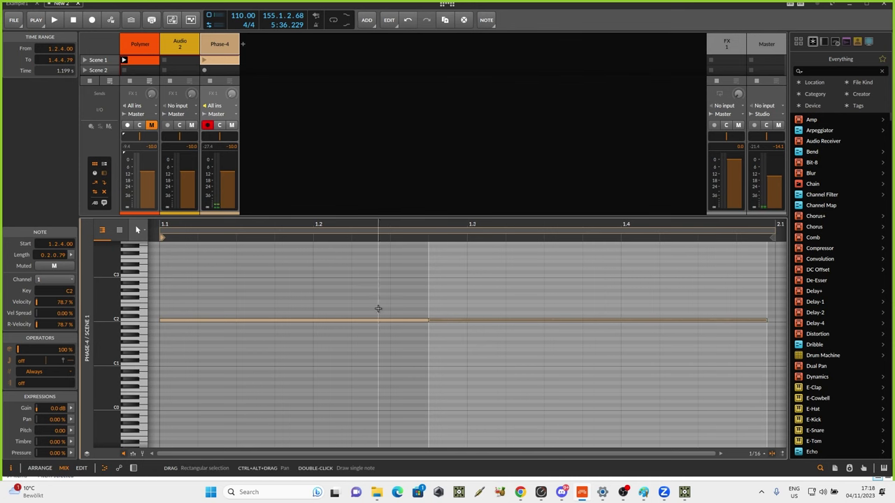
left_click_drag(425, 320, 417, 321)
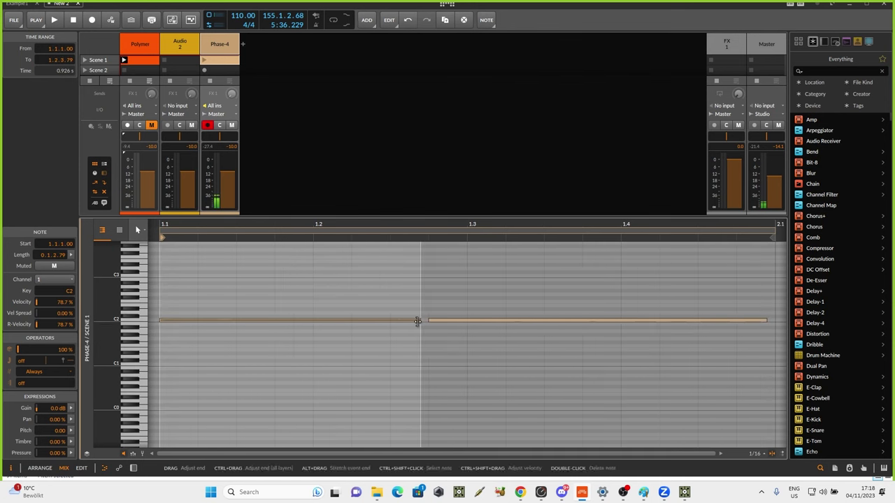
left_click(447, 321)
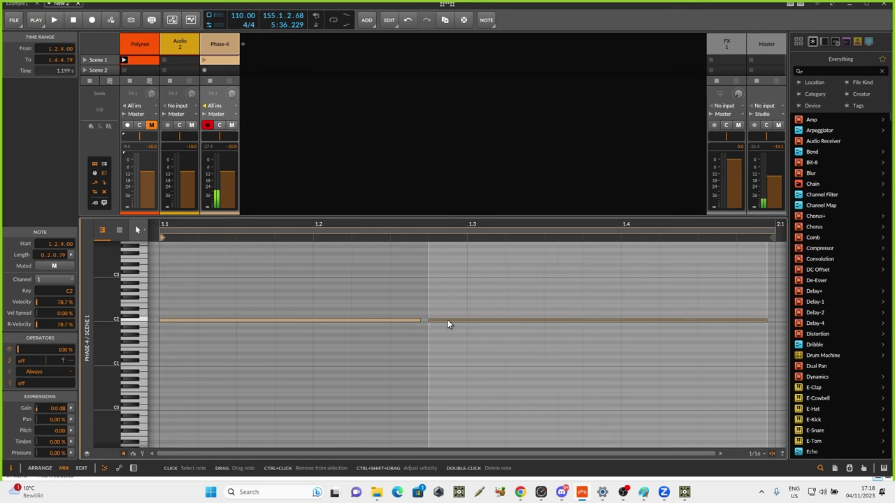
left_click_drag(446, 323, 446, 301)
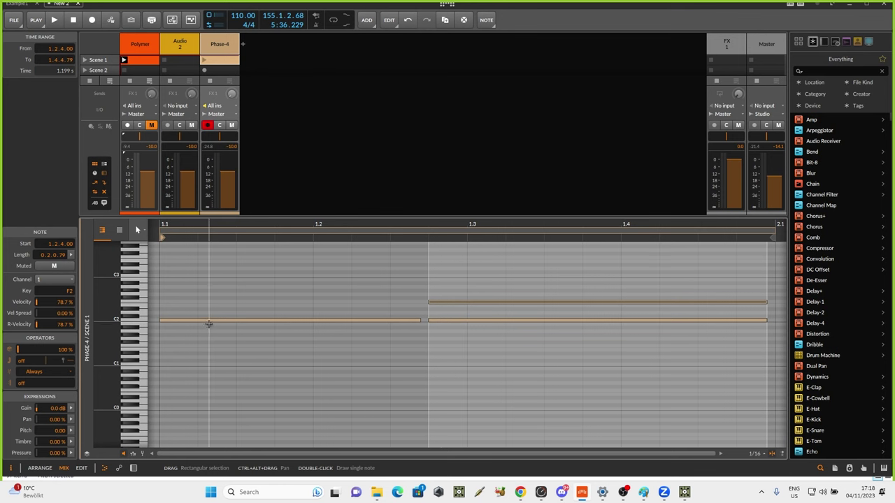
Set the first C2 note's repeat count to 4 and show the clip's expression lanes
left_click(205, 320)
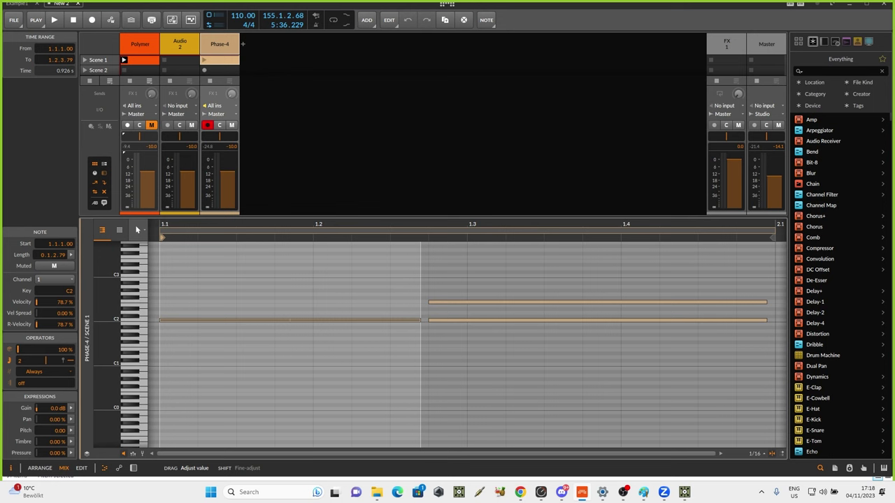
left_click(133, 454)
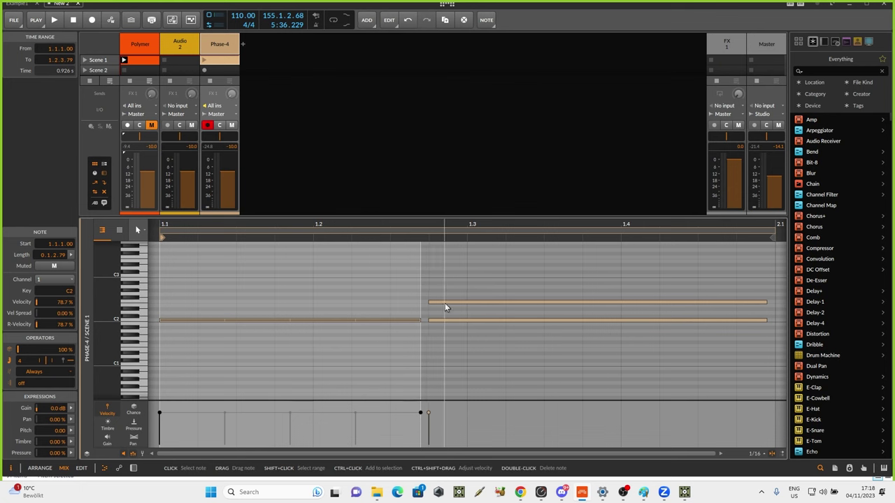
Set the repeat count of the C2 and F2 notes starting at 1.2.4.00 to 5 and curve their repeats so they speed up
left_click_drag(449, 349, 459, 270)
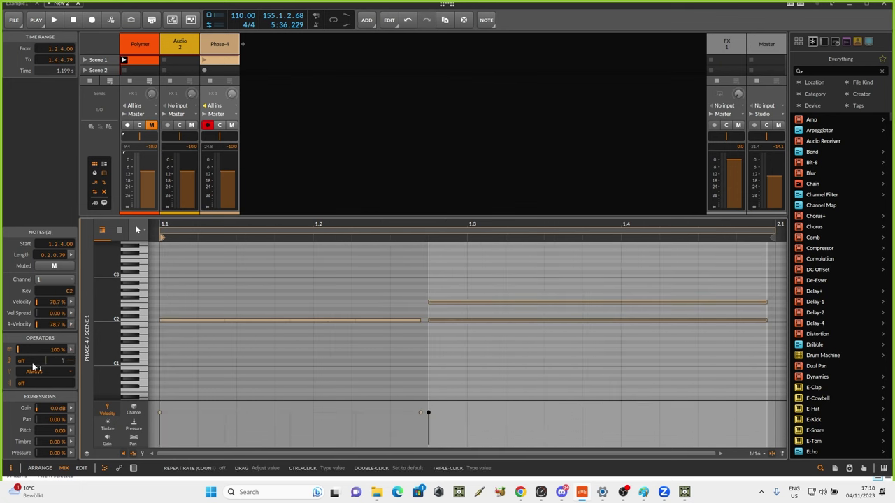
left_click_drag(21, 363, 22, 345)
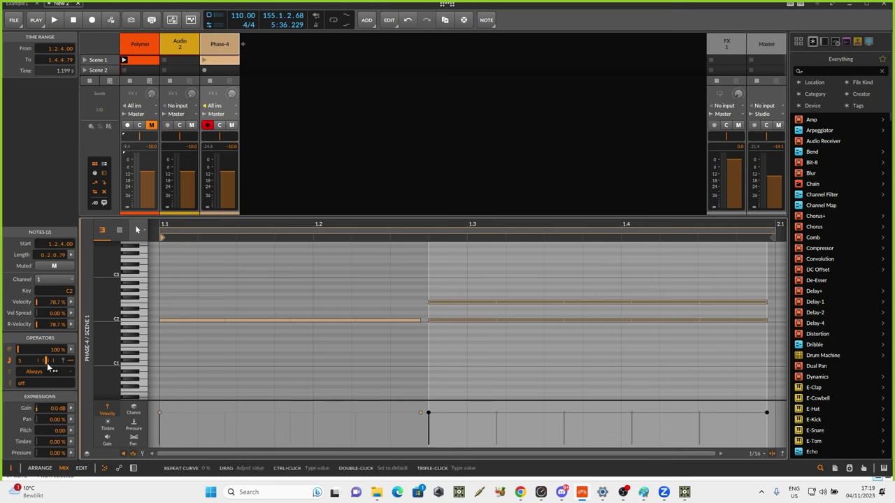
left_click_drag(46, 363, 46, 347)
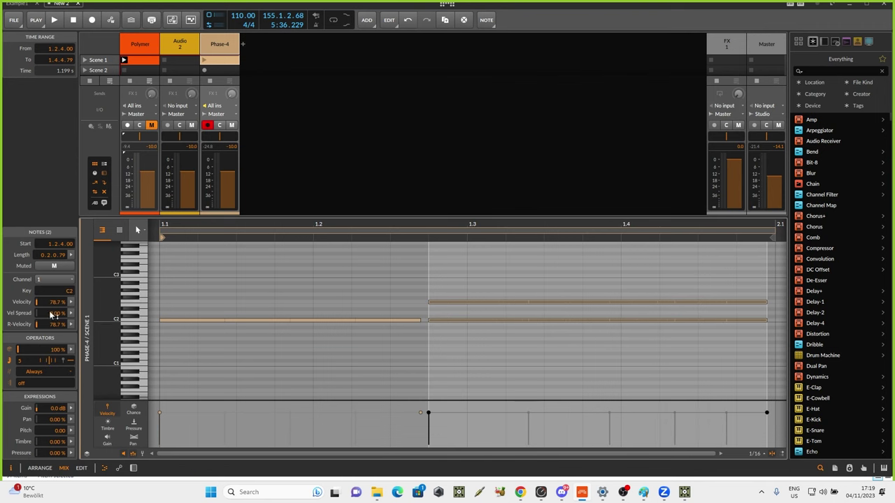
Curve the first C2 note's repeats so they slow down slightly, and launch the Phase-4 clip
left_click(177, 320)
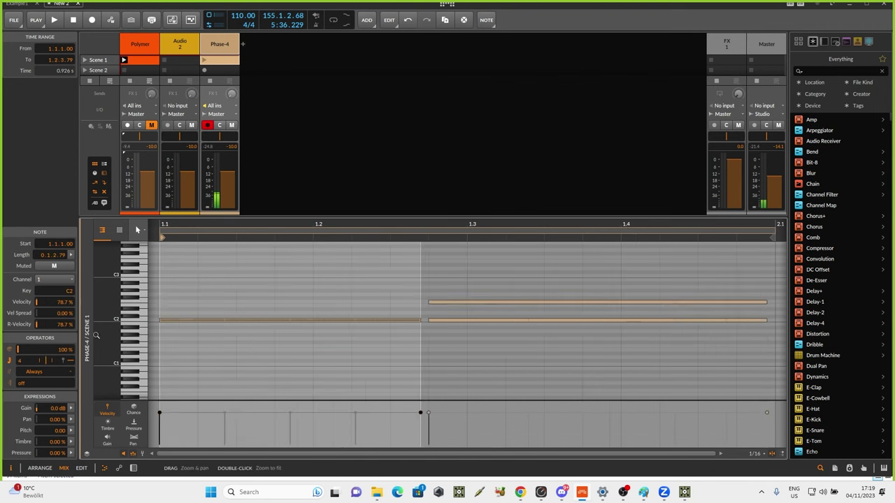
left_click_drag(46, 362, 46, 370)
left_click(202, 60)
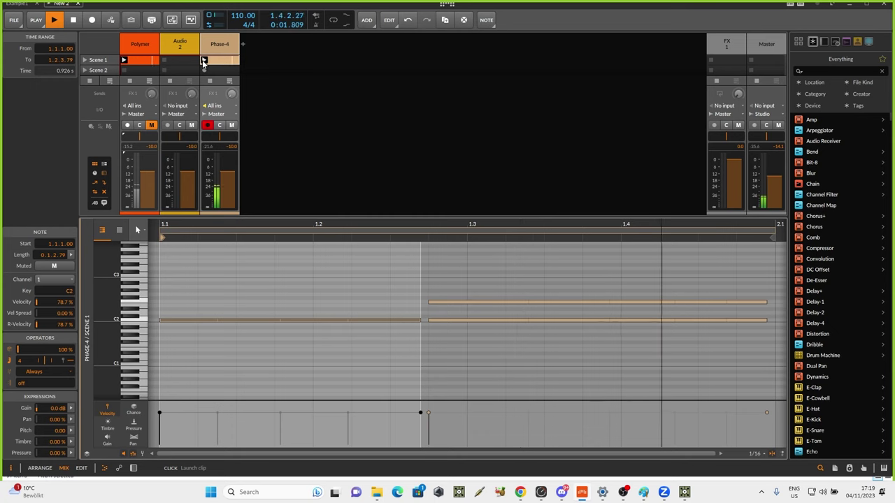
Return to the Phase-4 track's device view and adjust the amplitude envelope's decay to about 297 ms
left_click(212, 44)
double_click(213, 45)
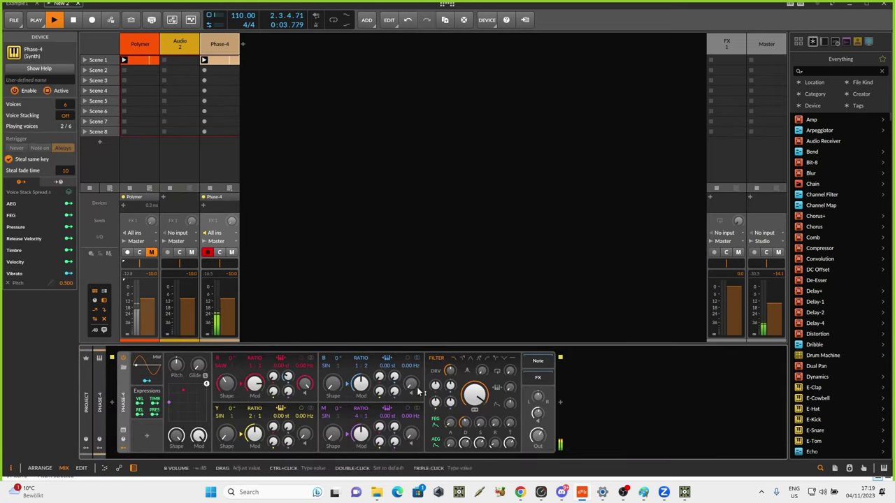
left_click_drag(465, 443, 509, 483)
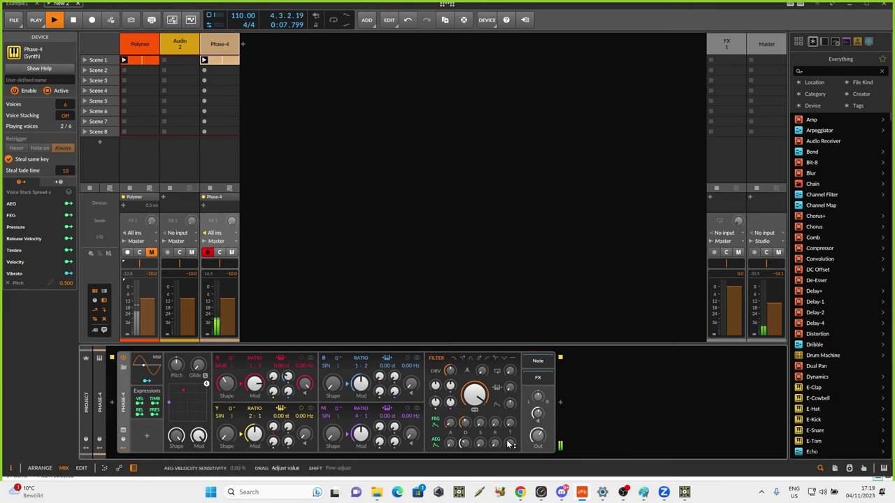
Raise the master volume to -8.7 dB and lower Phase-4's filter cutoff
left_click_drag(773, 305, 774, 306)
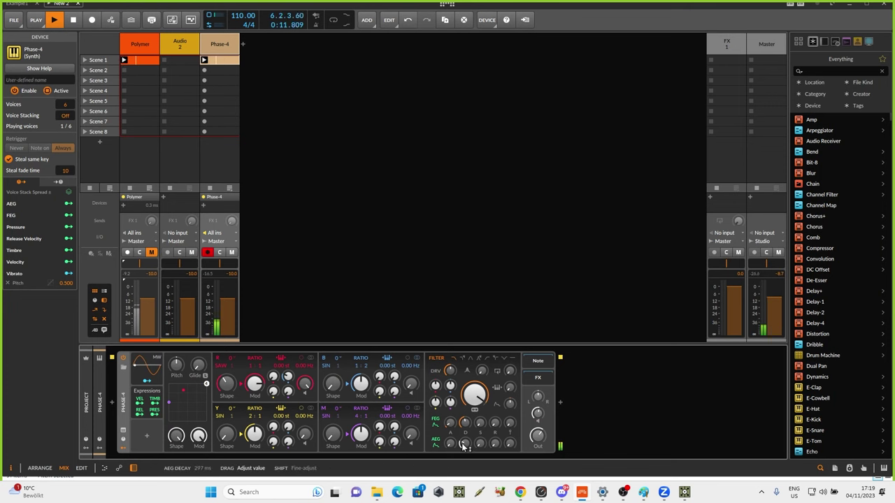
left_click_drag(475, 394, 479, 393)
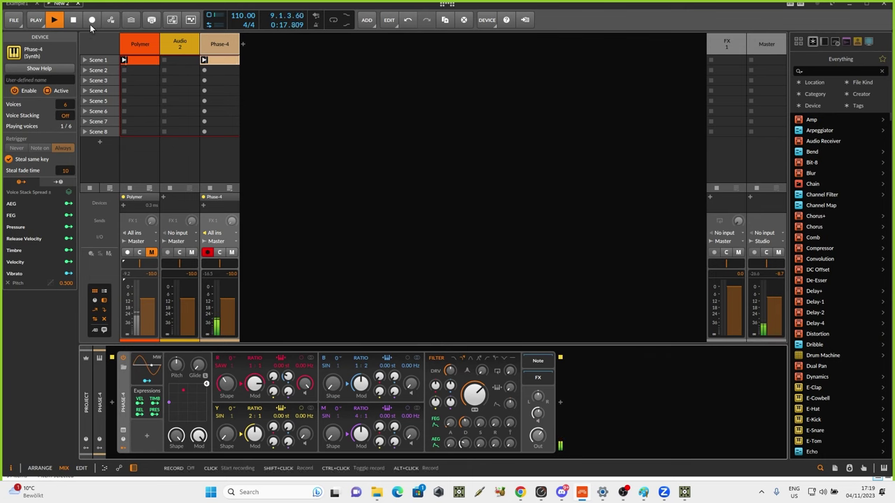
left_click(219, 51)
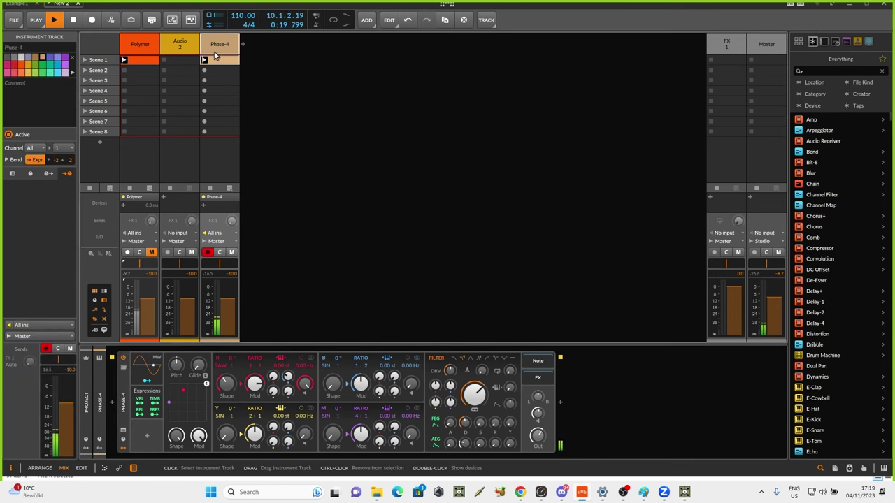
Open the Phase-4 clip and give the F2 note a recurrence length of 4, playing only on the first cycle
double_click(216, 60)
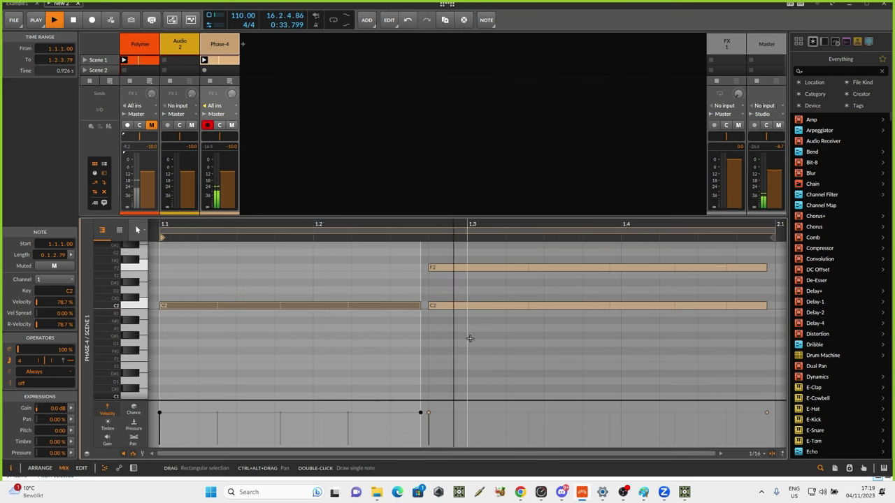
left_click(441, 306)
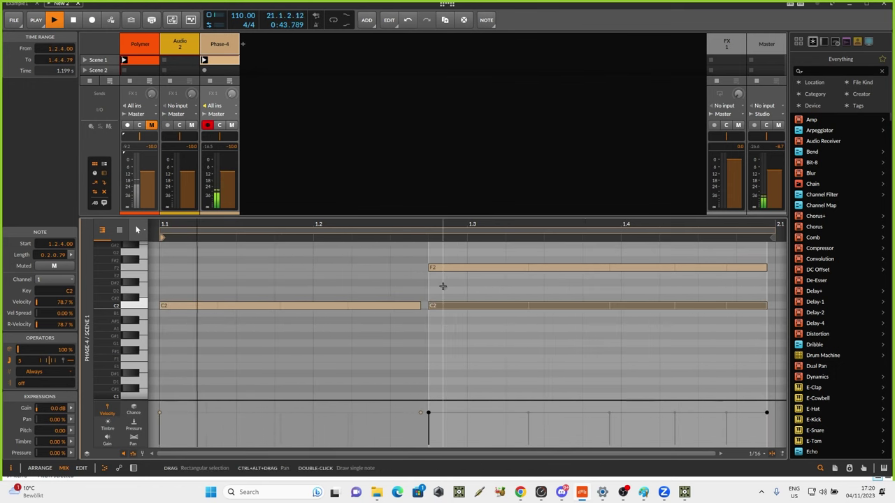
left_click(437, 269)
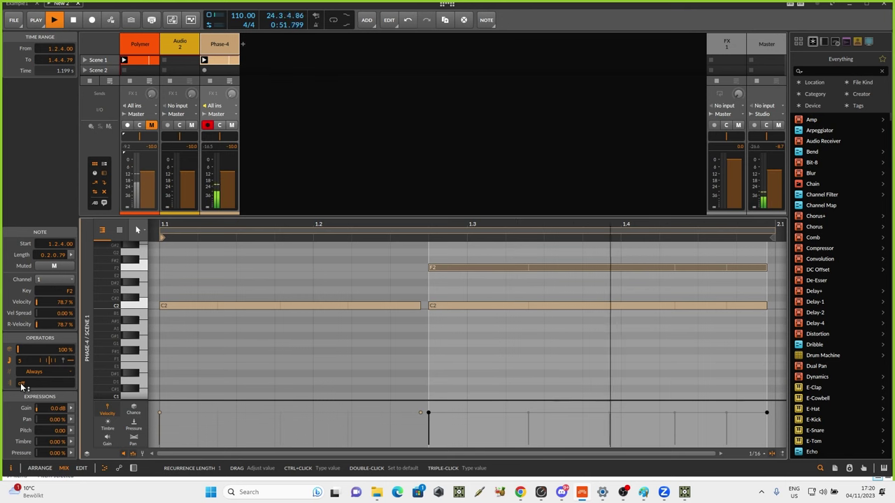
left_click_drag(22, 387, 22, 372)
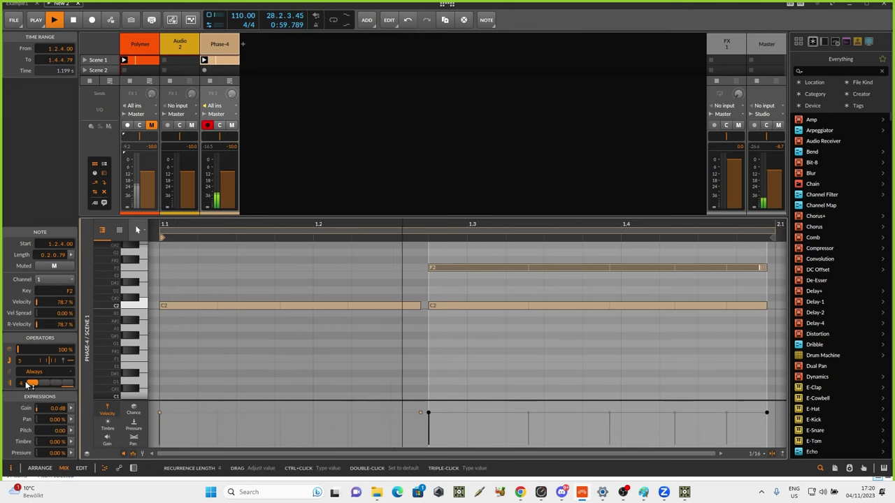
Give the C2 note starting at 1.2.4.00 a recurrence length of 4, playing only on cycles 2, 3 and 4
left_click(448, 305)
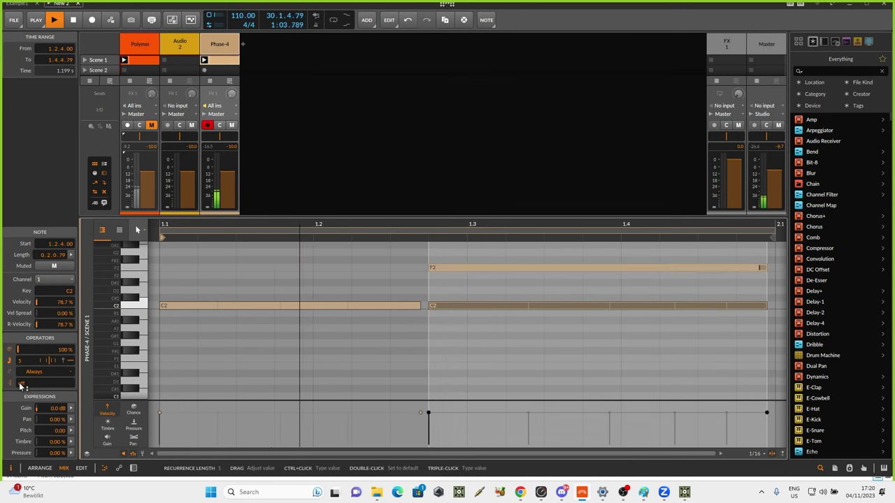
left_click_drag(22, 384, 22, 367)
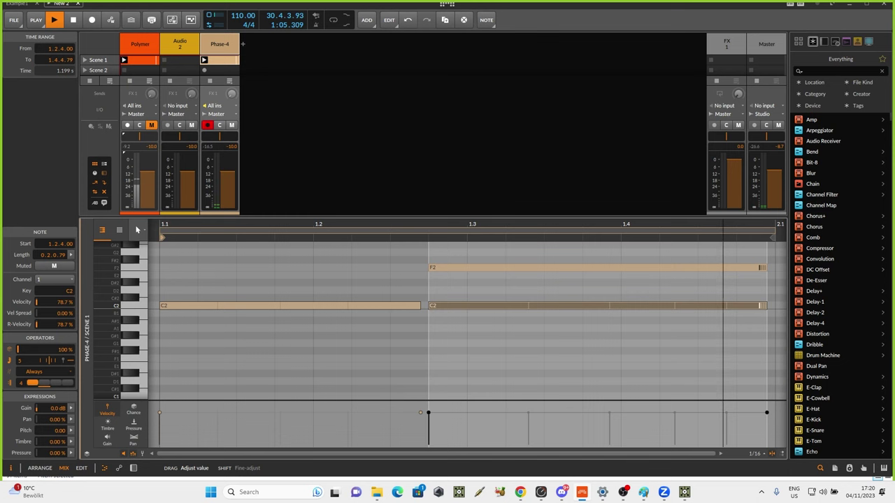
left_click(33, 384)
left_click(45, 384)
left_click(57, 384)
left_click(69, 384)
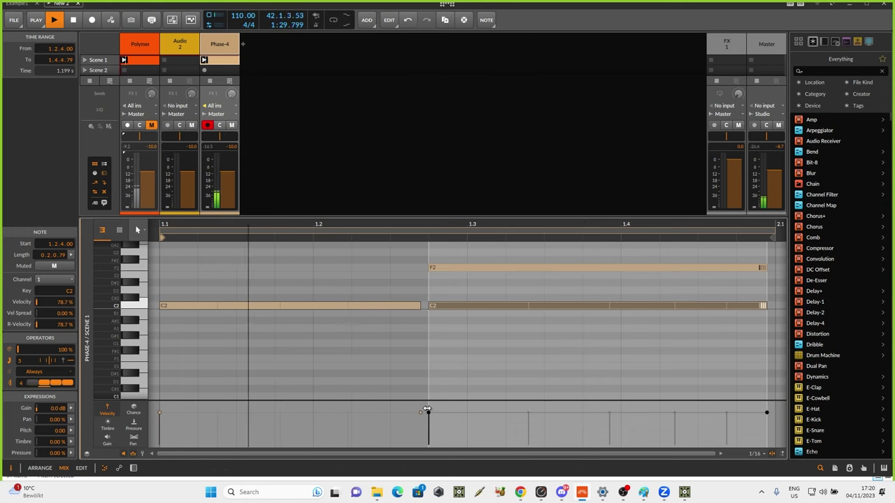
Slope the repeat velocities downward across the first C2 note and the C2 note starting at 1.2.4.00
left_click_drag(421, 412, 421, 425)
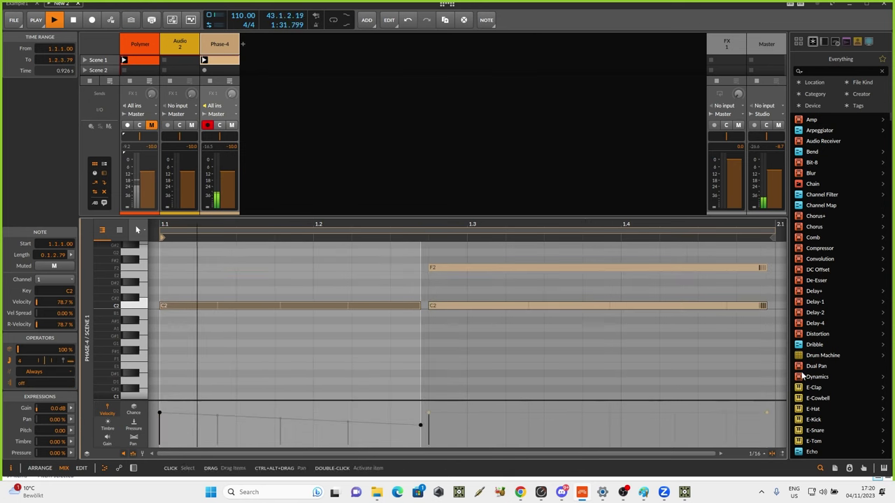
left_click_drag(767, 413, 767, 433)
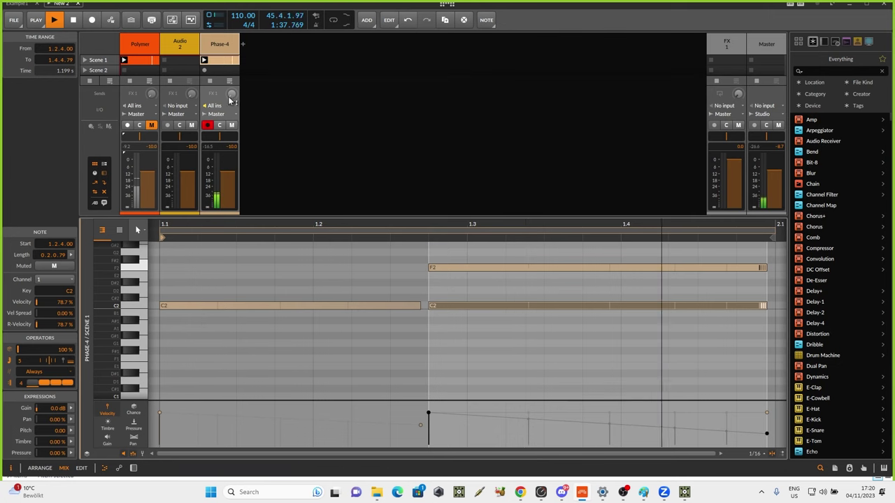
Map note velocity to Phase-4's filter frequency with a modulation amount of 46.93 and adjust the filter drive
left_click(209, 42)
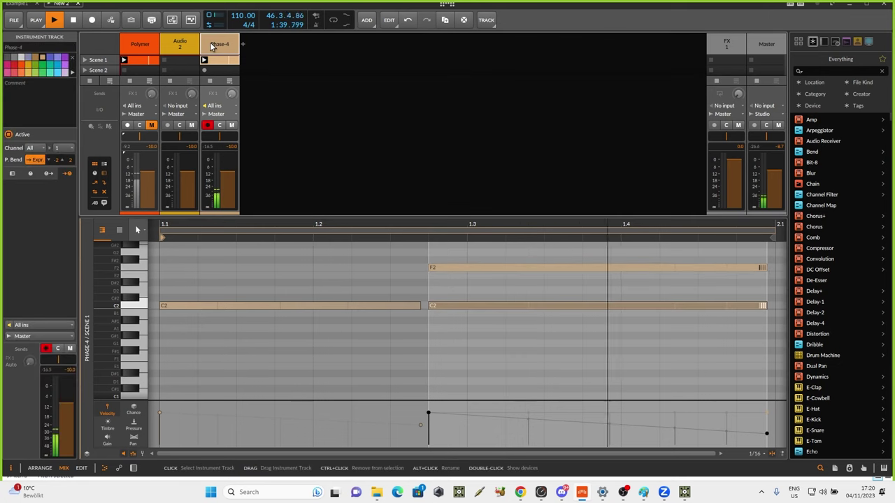
double_click(209, 42)
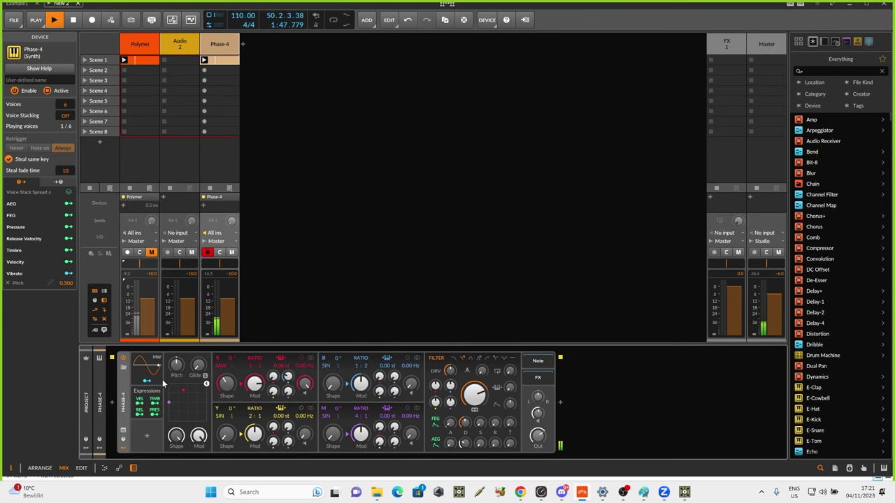
left_click(138, 404)
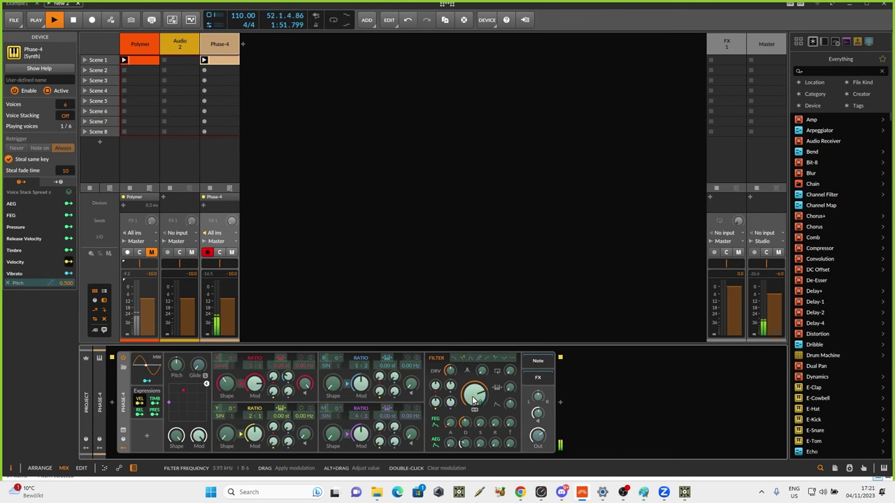
left_click_drag(474, 400, 474, 388)
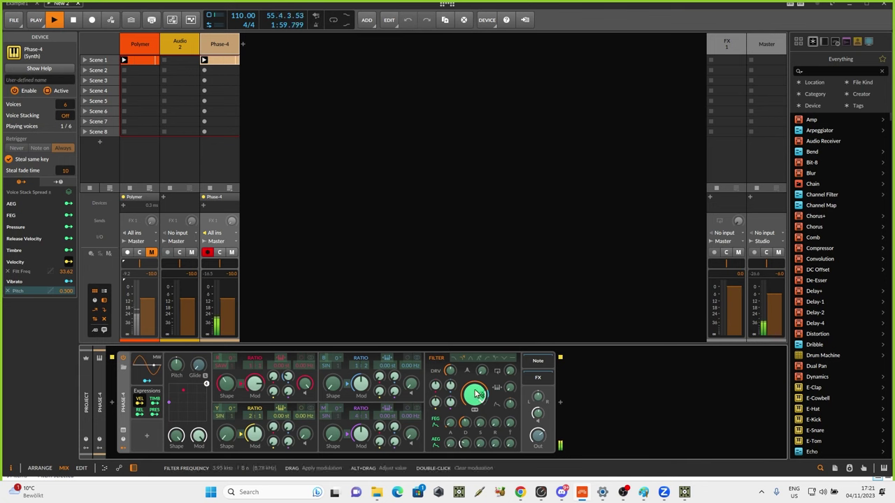
left_click(140, 402)
left_click(140, 402)
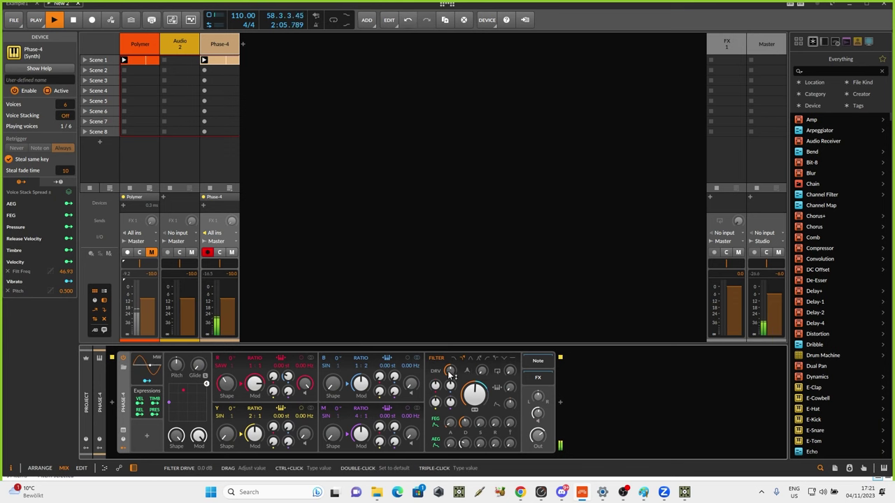
mouse_move(450, 370)
left_click_drag(449, 370, 449, 365)
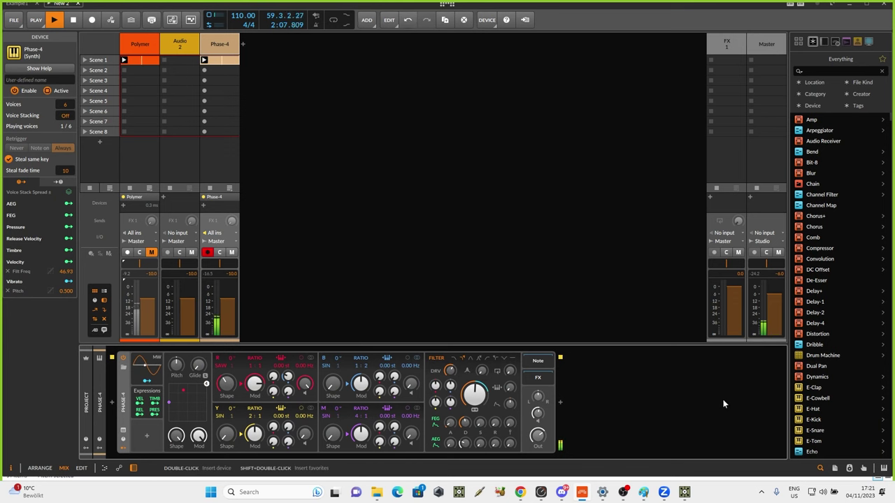
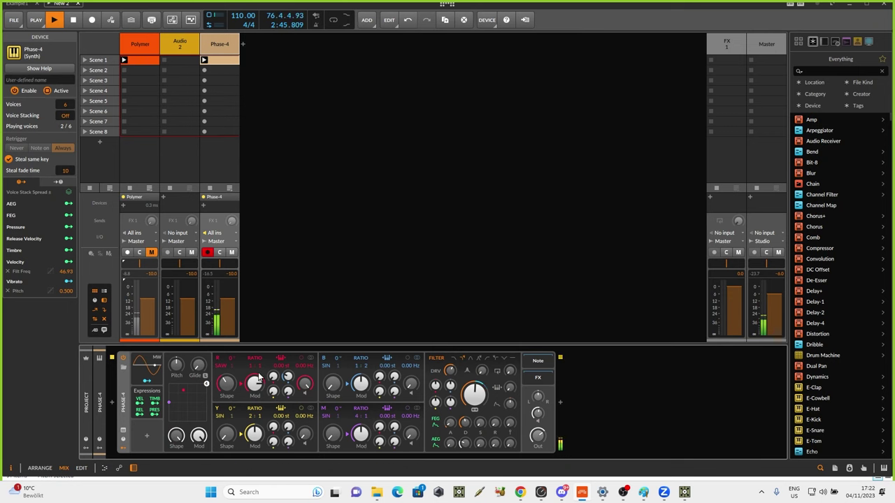
Switch Phase-4's R and B oscillators to the PW waveform and raise the R-to-B modulation amount
left_click_drag(220, 366, 220, 359)
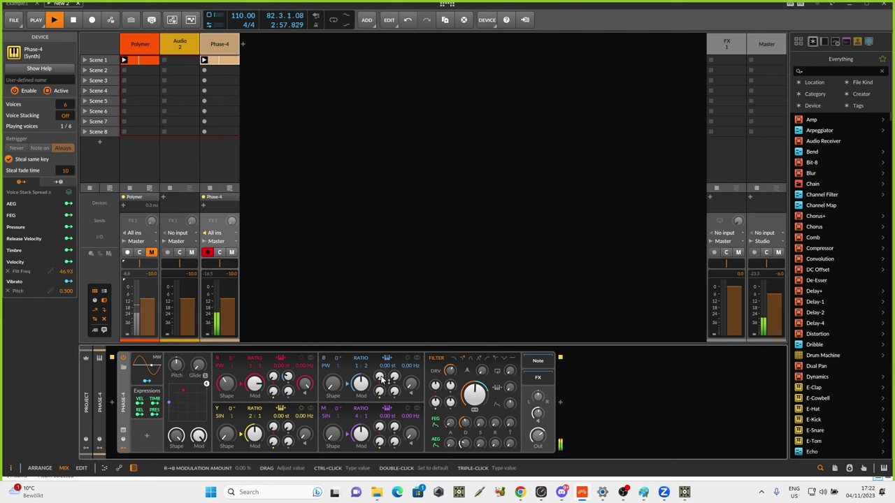
left_click_drag(381, 379, 380, 377)
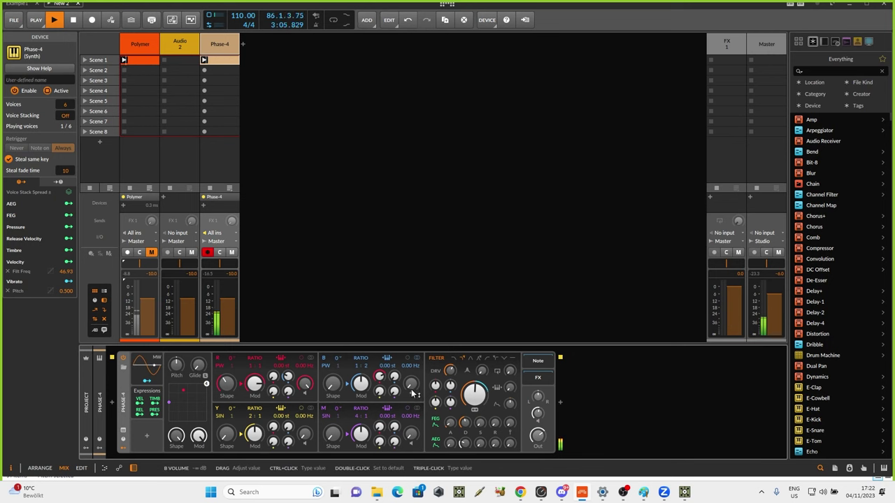
Raise oscillator B's volume to about -9.1 dB and adjust the filter frequency and its modulation from oscillator R
left_click_drag(413, 390, 413, 389)
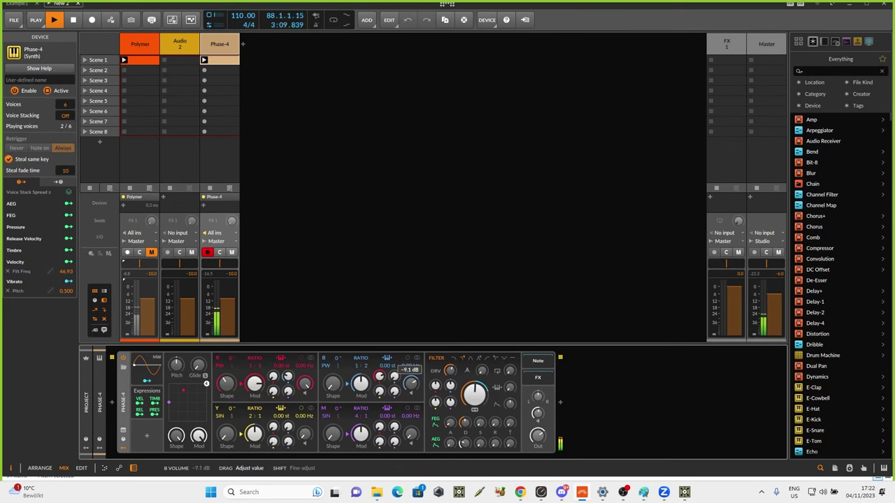
left_click_drag(413, 389, 413, 390)
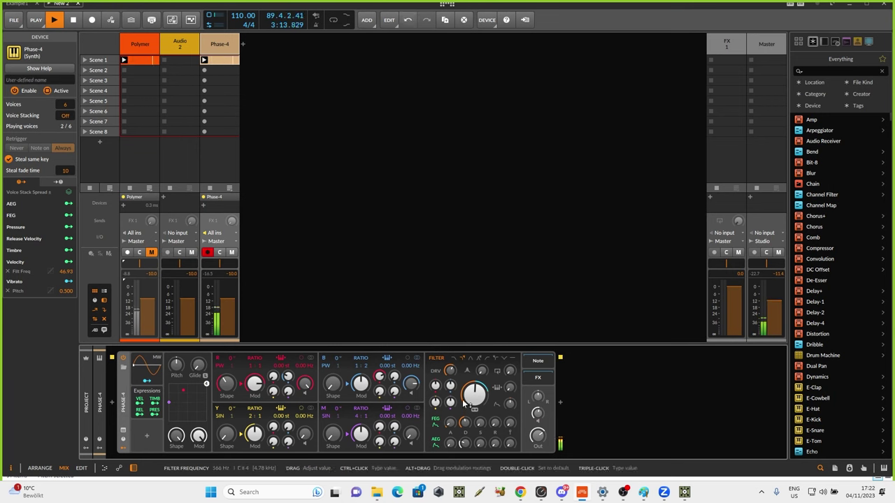
left_click_drag(474, 394, 436, 388)
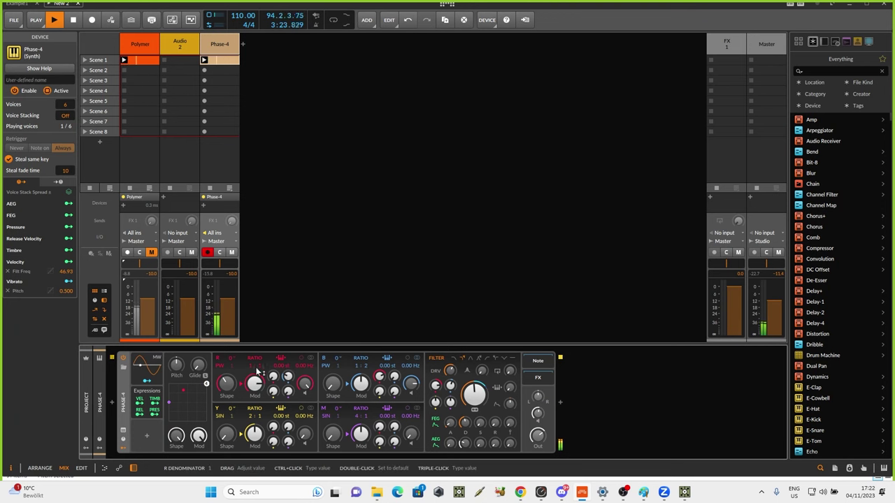
Adjust oscillator R's ratio denominator and raise oscillator B's shape and mod amounts
left_click_drag(260, 370, 260, 370)
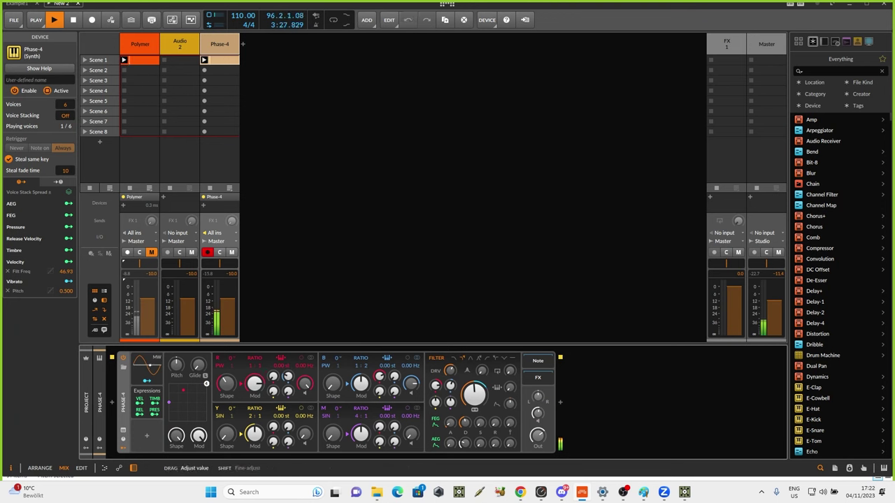
left_click_drag(260, 369, 260, 369)
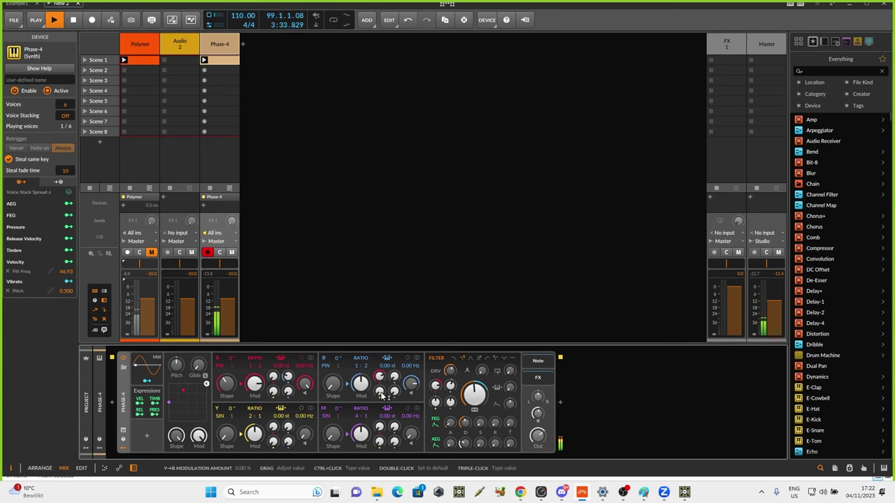
left_click_drag(376, 389, 326, 388)
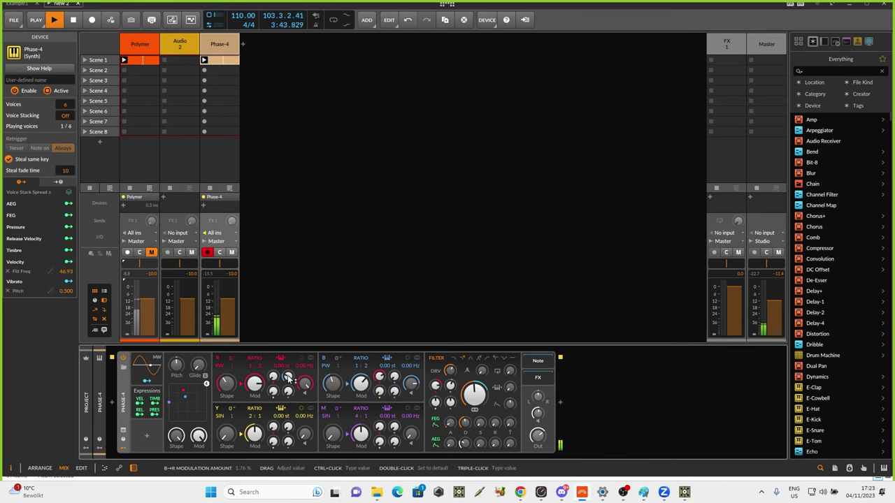
Adjust the filter envelope's decay and lengthen the amplitude envelope's decay to about 921 ms
mouse_move(465, 423)
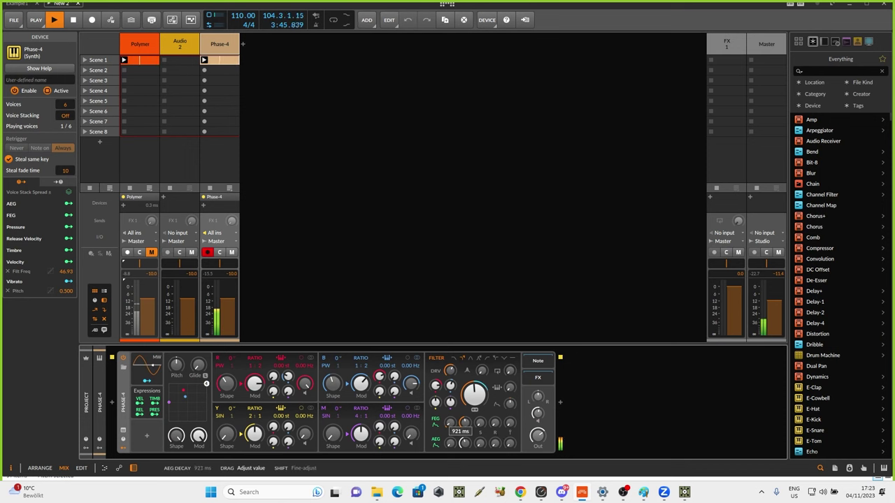
left_click_drag(464, 423, 466, 454)
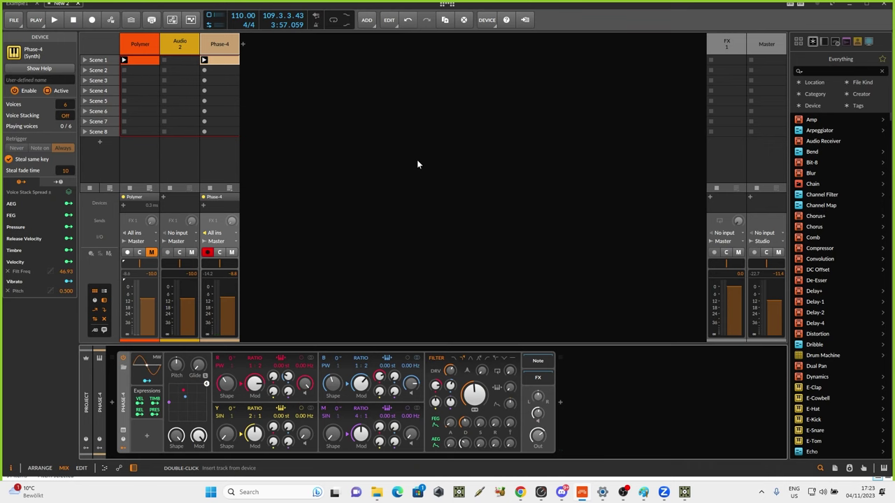
Reopen the Phase-4 clip on its first C2 note, mute the Phase-4 track and enlarge the clip launcher area
double_click(221, 61)
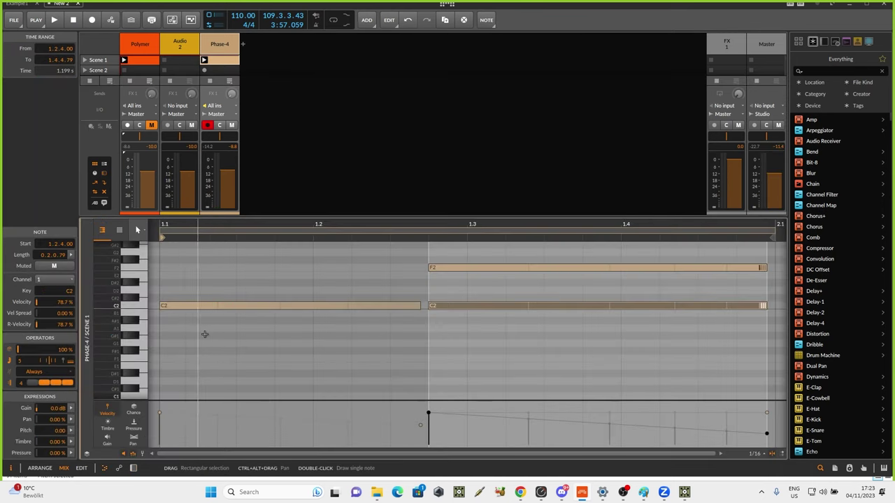
left_click(169, 308)
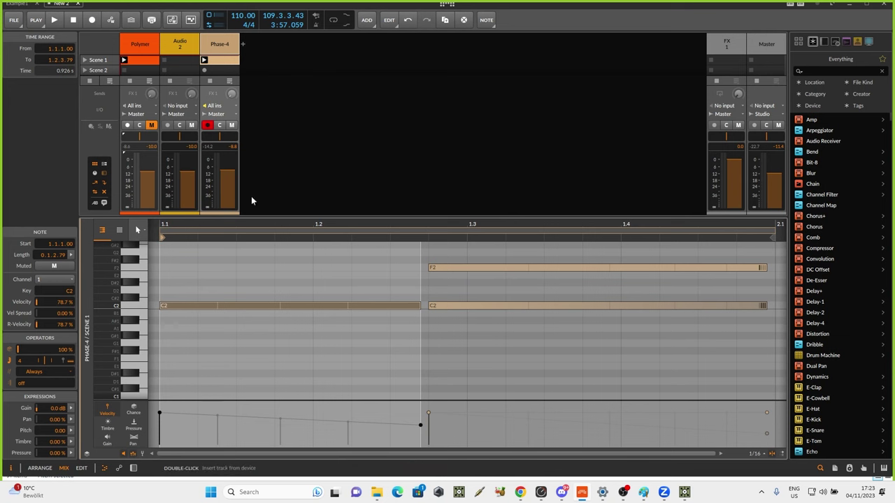
left_click(231, 125)
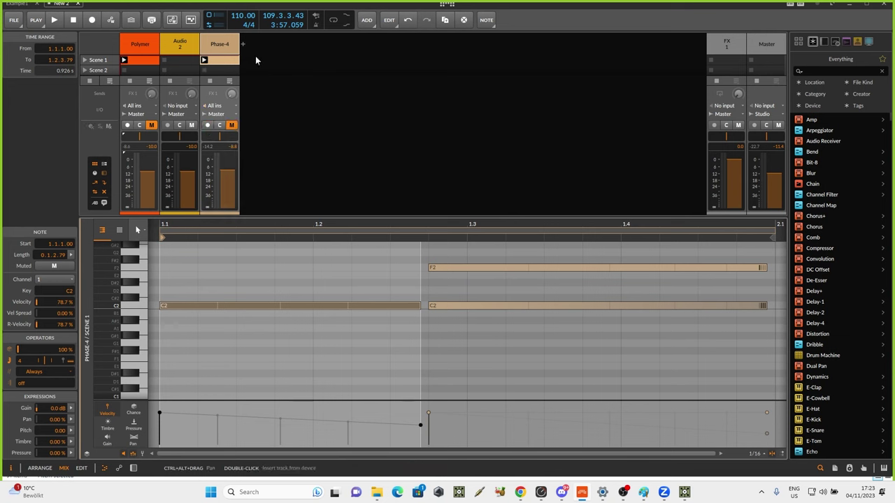
left_click_drag(312, 219, 311, 290)
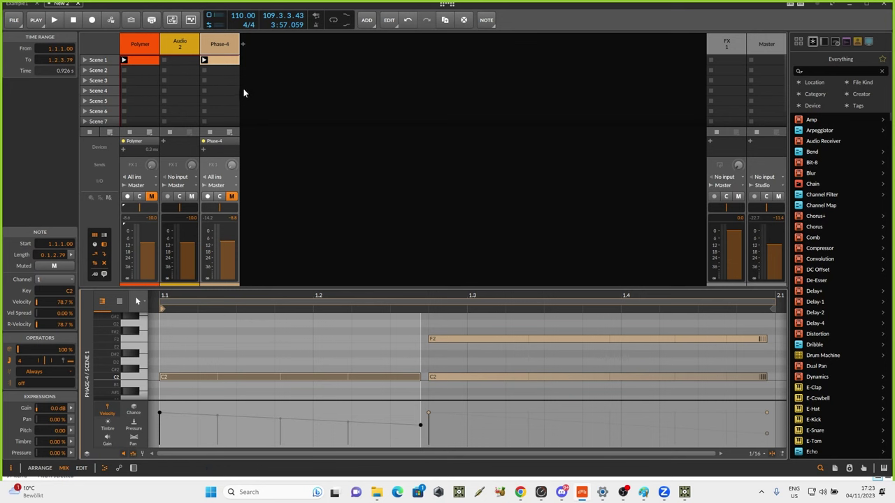
Show the Polymer clip's notes, unmute the Polymer track and launch its Scene 1 clip for a short listen
left_click(217, 63)
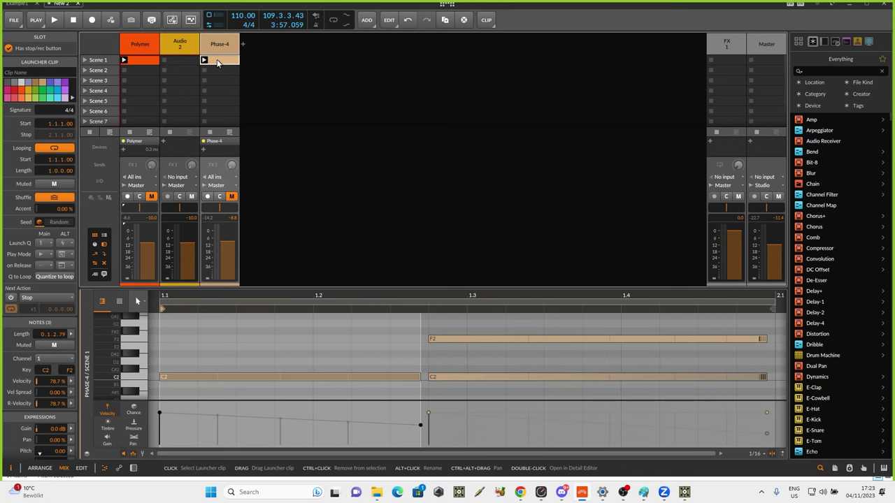
left_click(150, 61)
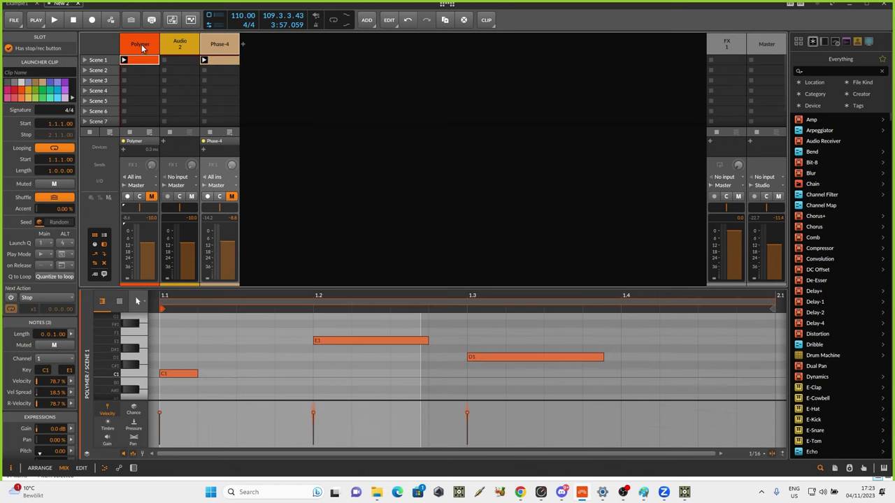
left_click(151, 197)
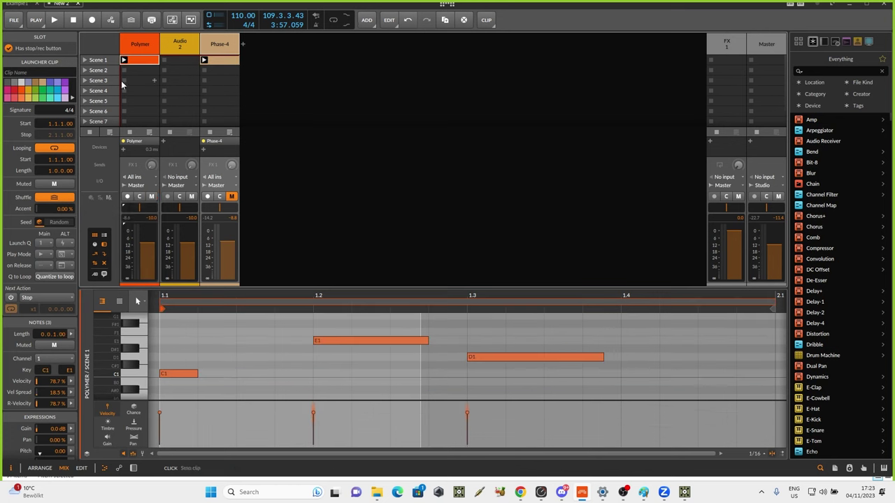
left_click(124, 60)
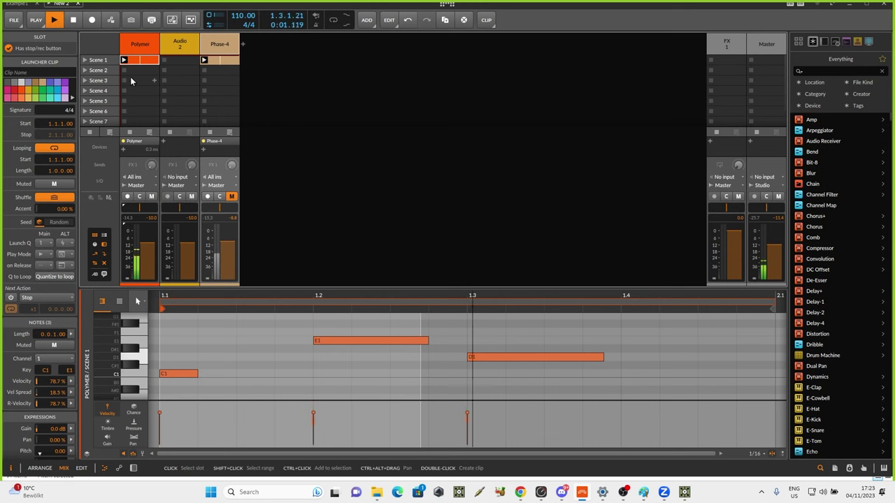
key("space")
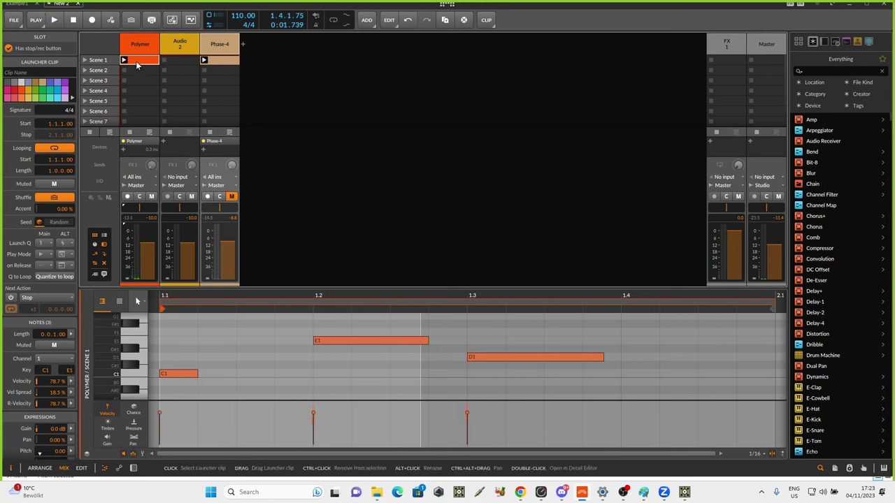
Bounce the Polymer track's Scene 1 note clip in place and show the full length of the resulting audio
right_click(136, 65)
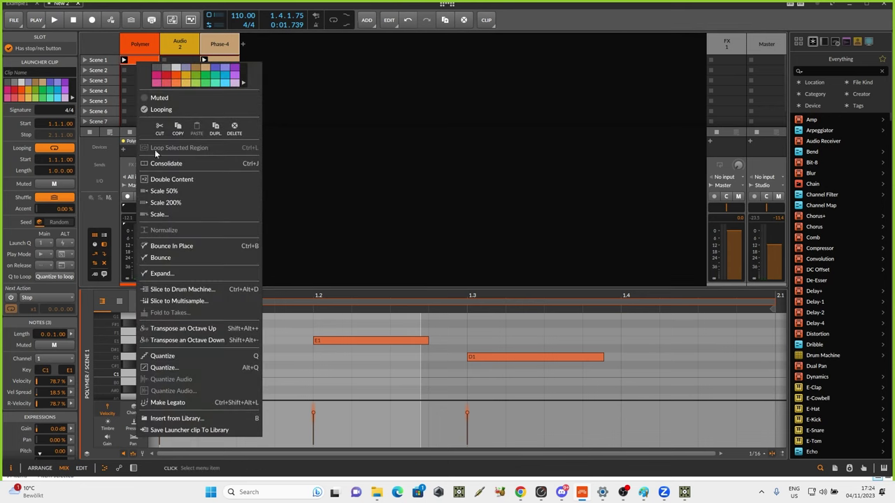
left_click(180, 247)
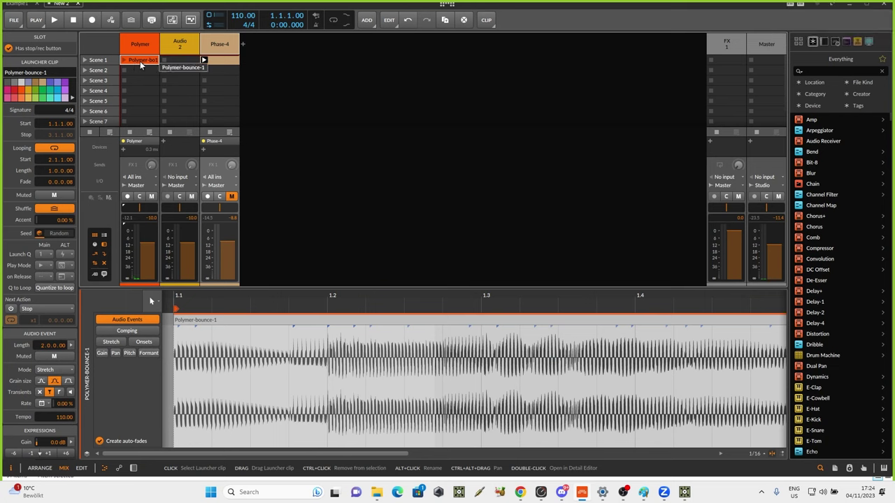
left_click_drag(518, 298, 473, 292)
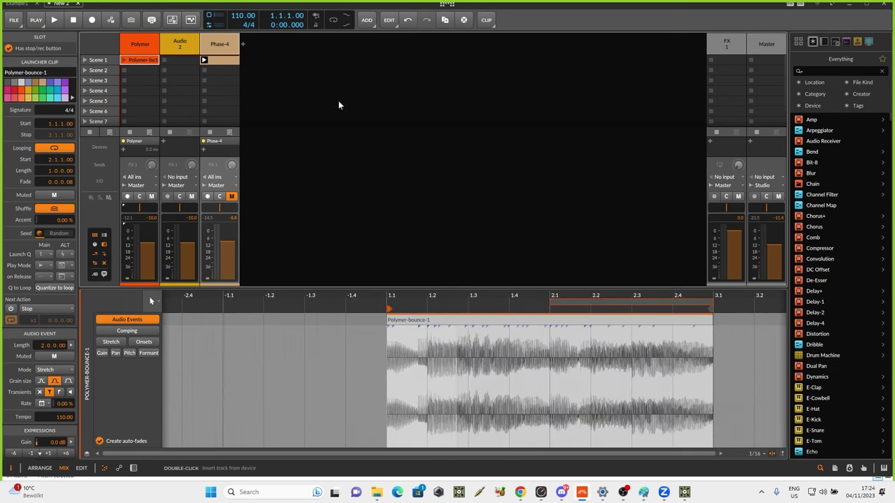
Show the Polymer device, create a new clip in the track's Scene 3 slot and draw a C2 note at its start
double_click(130, 44)
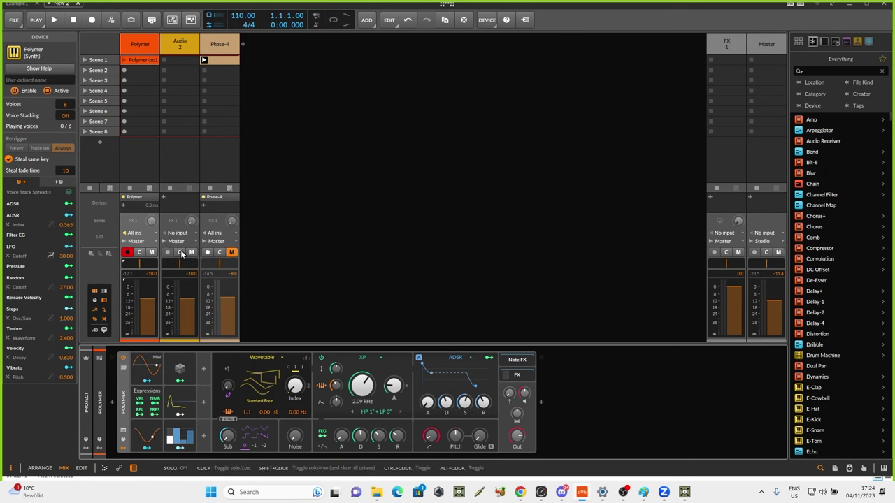
double_click(140, 80)
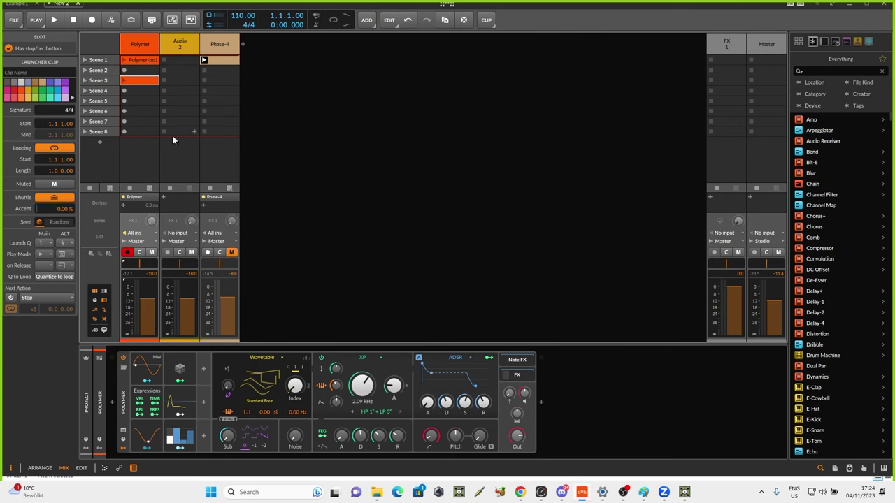
double_click(141, 60)
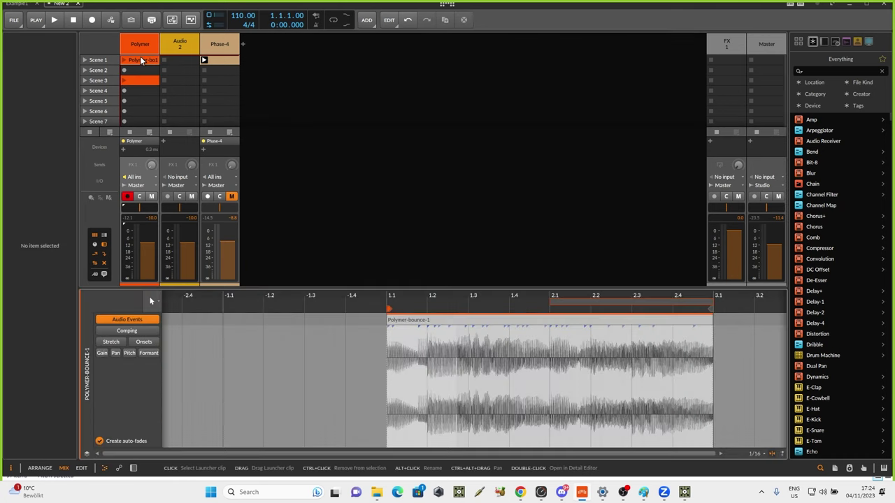
left_click(140, 80)
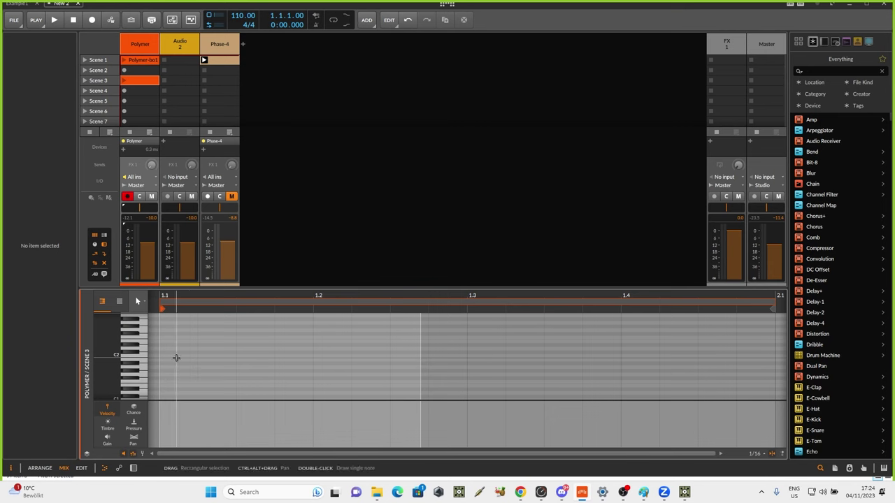
double_click(176, 358)
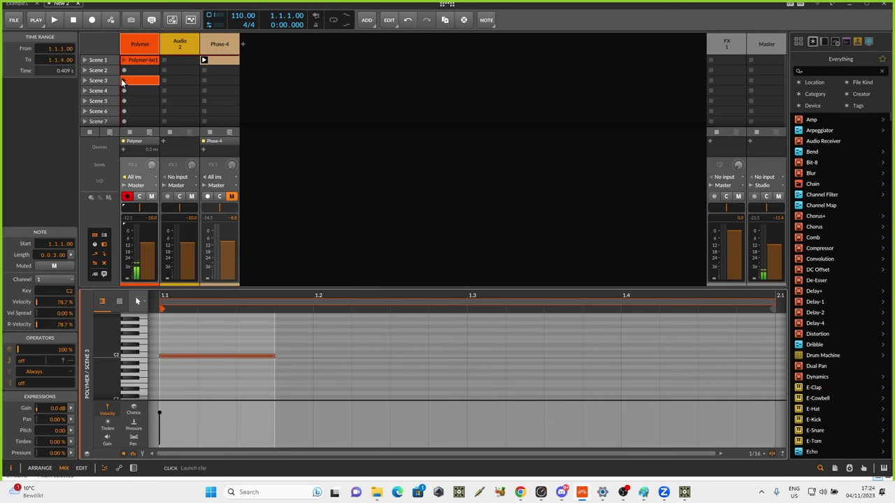
Play the Polymer track's Scene 3 clip for a short listen and stop the transport
key("space")
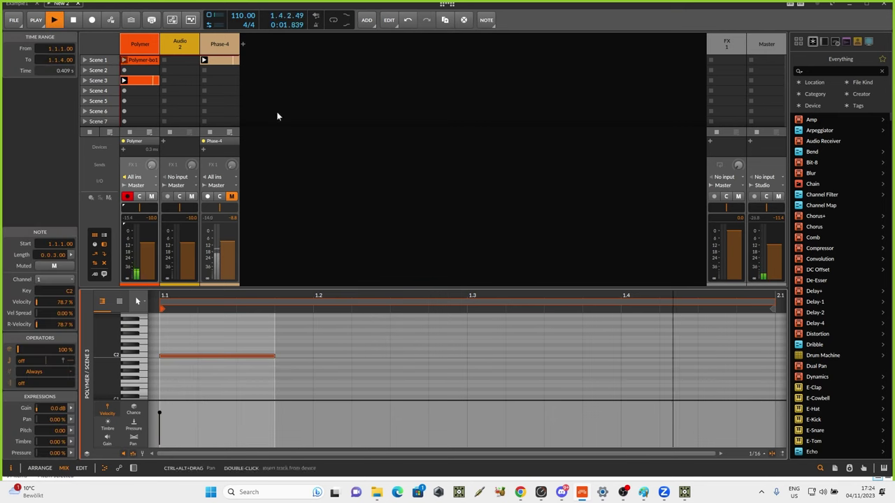
left_click(126, 82)
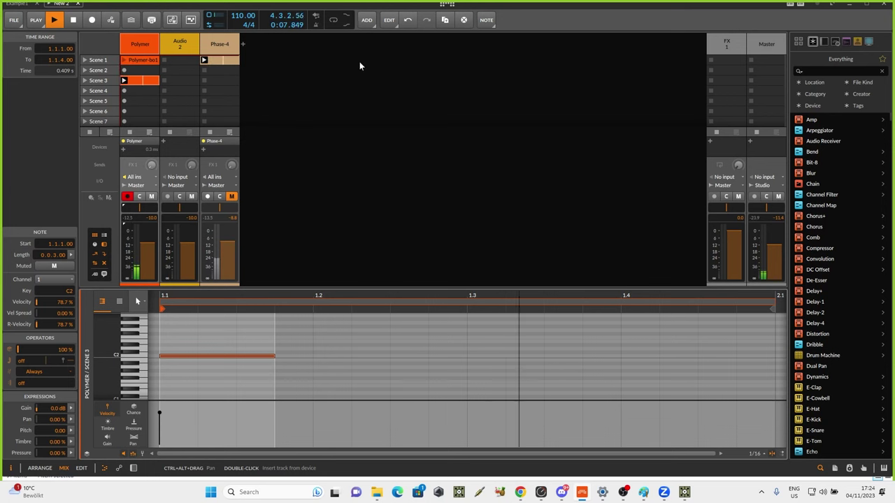
key("space")
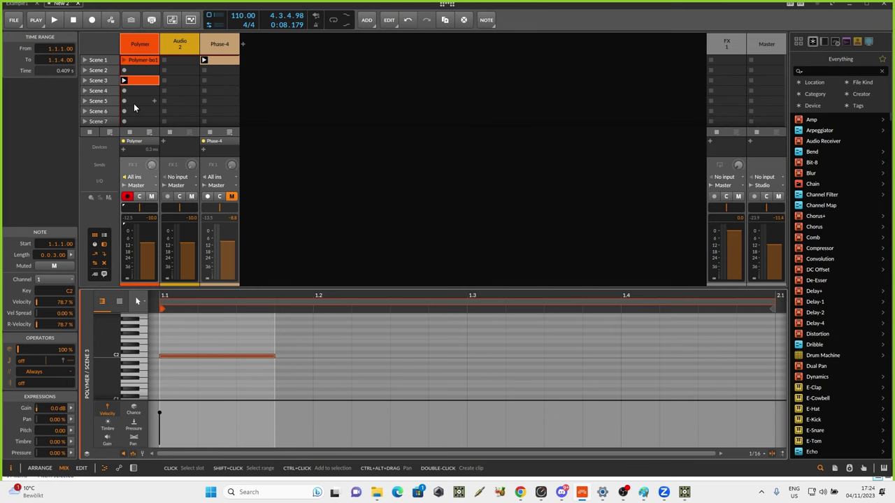
Move the bounced Polymer clip to the Audio 2 track's Scene 1 slot and show its full waveform
left_click(139, 61)
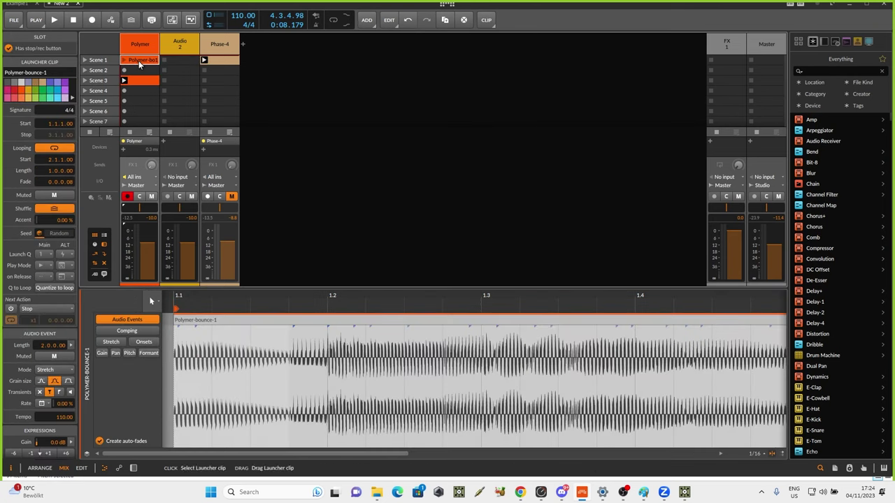
left_click_drag(138, 62, 176, 63)
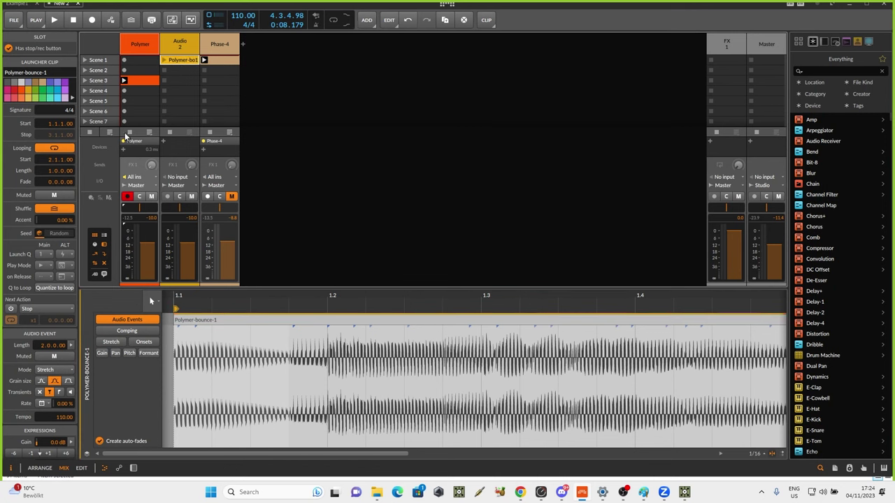
left_click(174, 59)
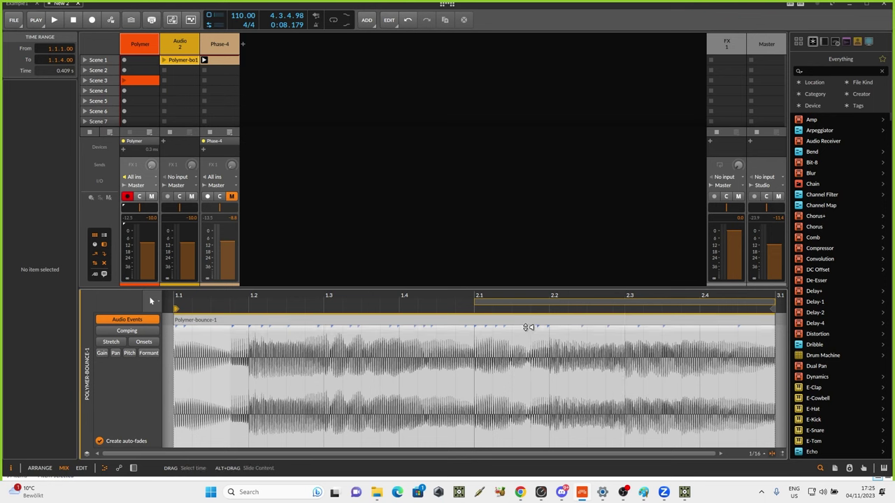
Split the bounced audio at 2.1 and at five further points across the second bar with the Knife tool
left_click(521, 326)
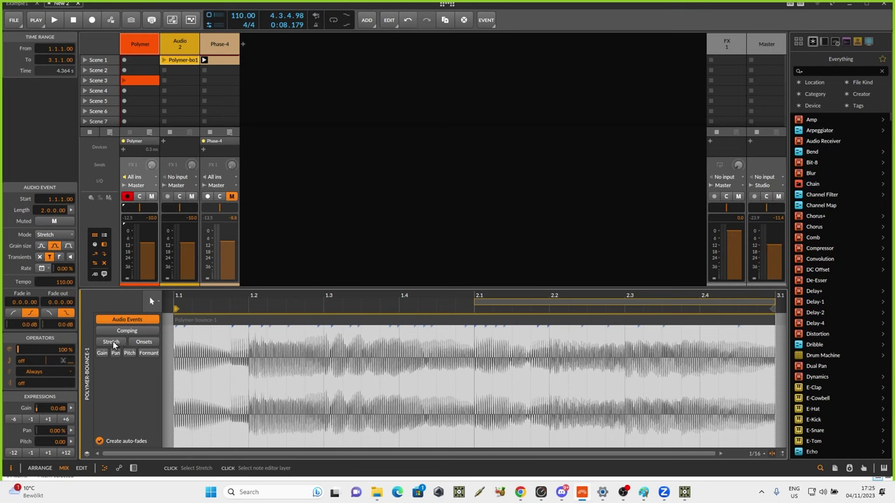
left_click(151, 301)
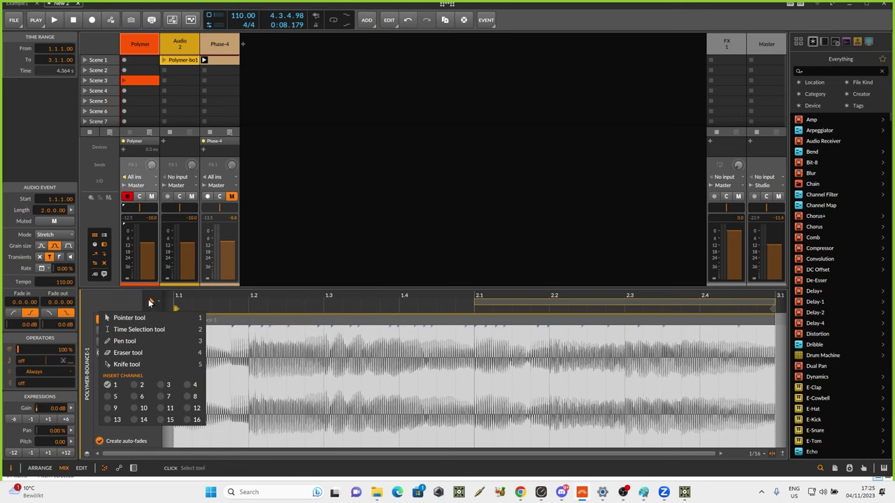
left_click(130, 364)
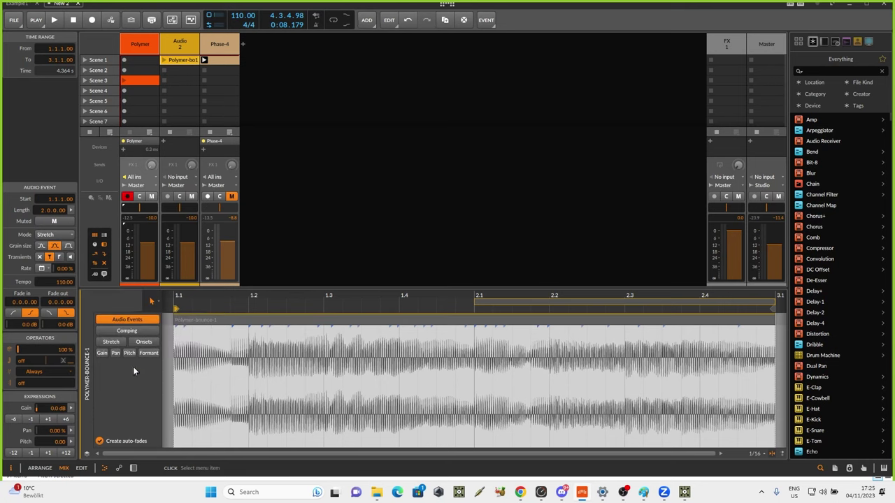
left_click(473, 362)
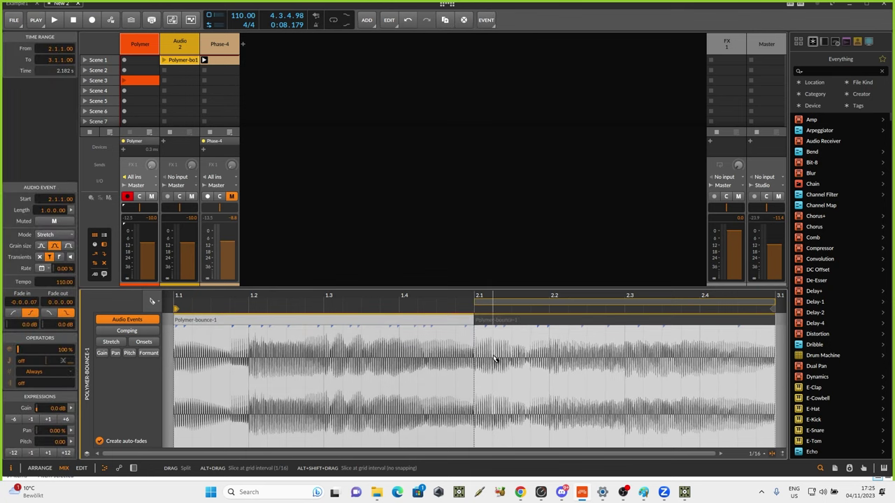
left_click(494, 359)
left_click(550, 357)
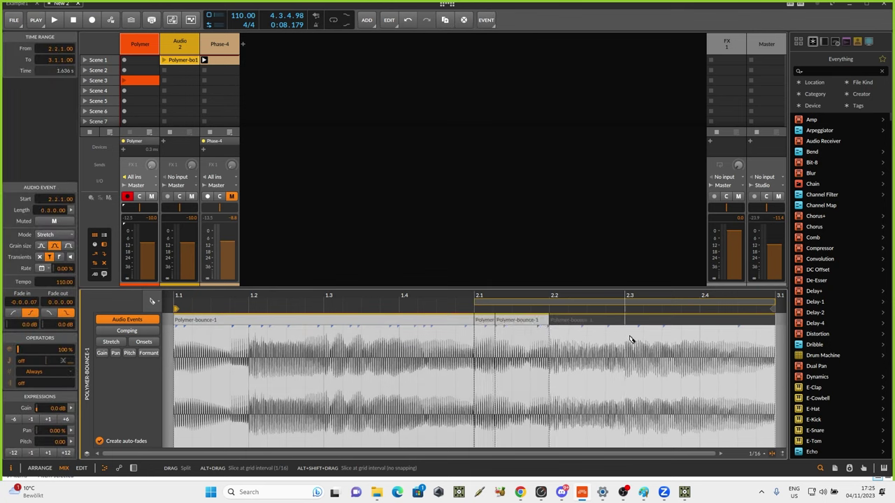
left_click(609, 342)
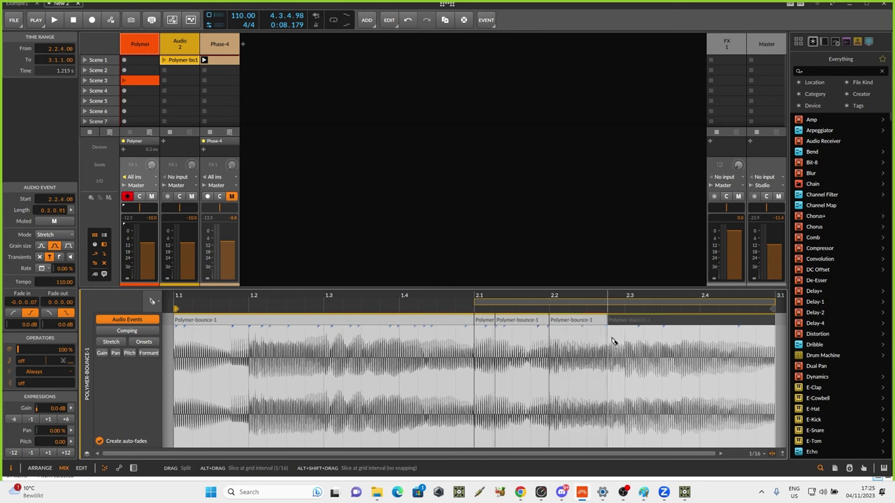
left_click(663, 345)
left_click(739, 347)
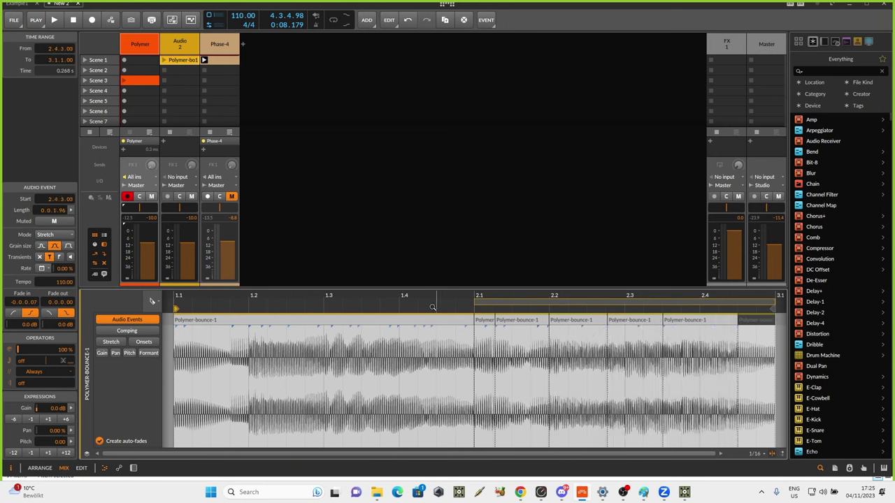
Split the first bar of the bounced audio near 1.4, just before 1.3, after 1.2 and just before 1.2
left_click(397, 343)
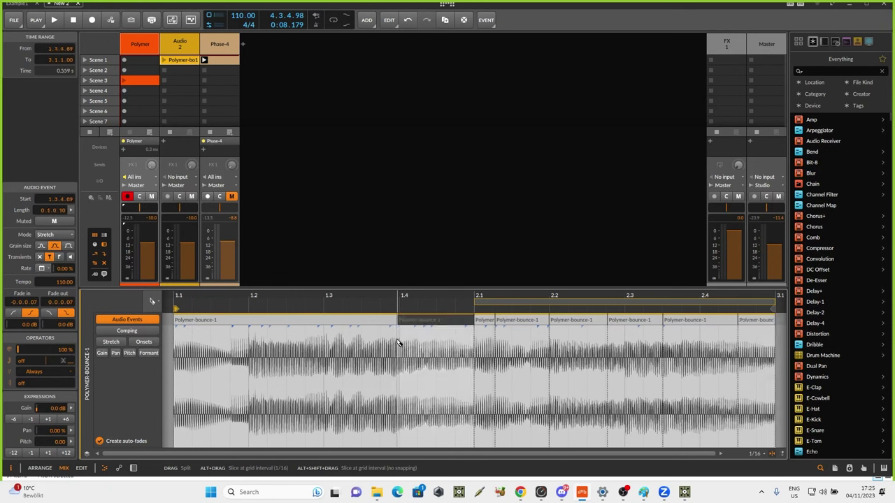
left_click(317, 346)
left_click(270, 340)
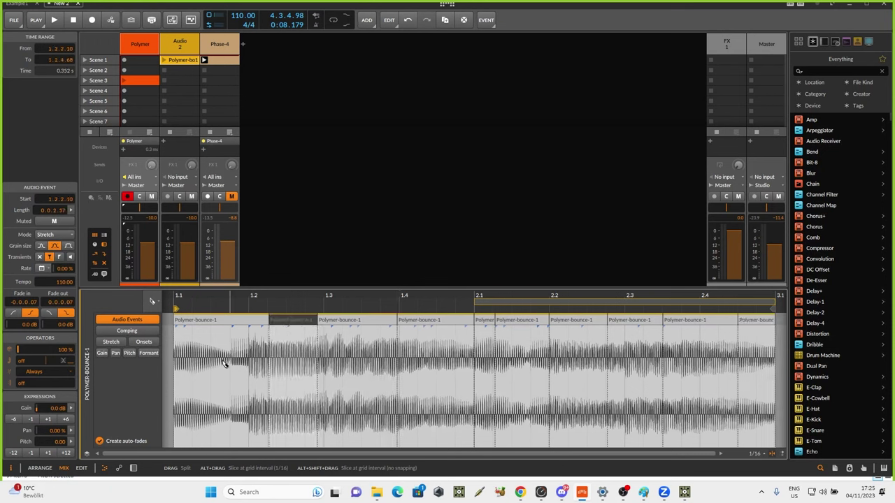
left_click(233, 338)
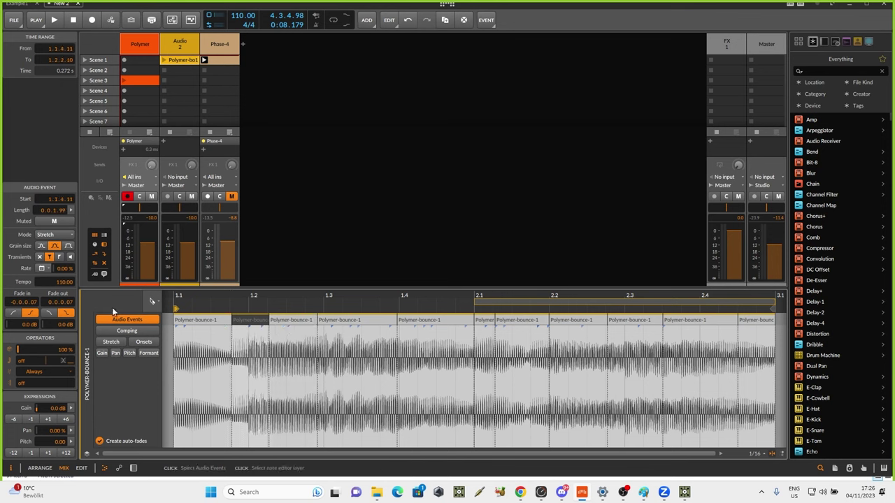
Return to the Pointer tool, select all audio events and randomize their pitch with the histogram's Chaos control
left_click(152, 301)
left_click(152, 319)
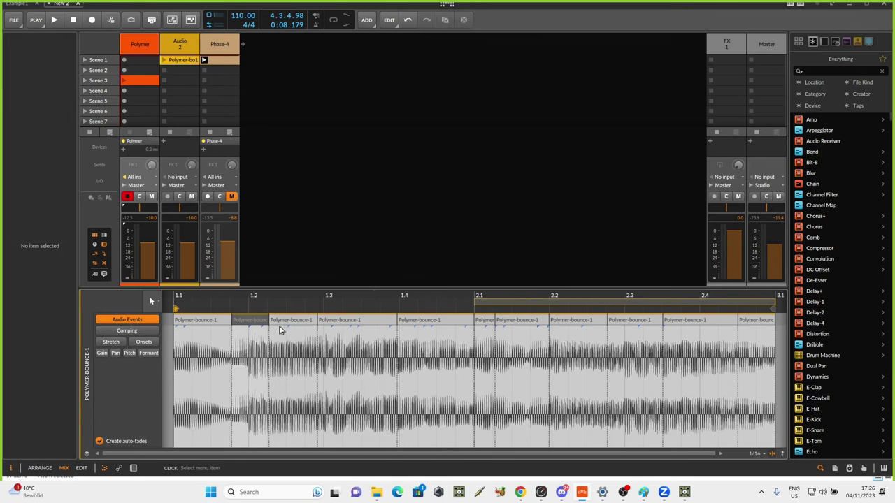
left_click(209, 329)
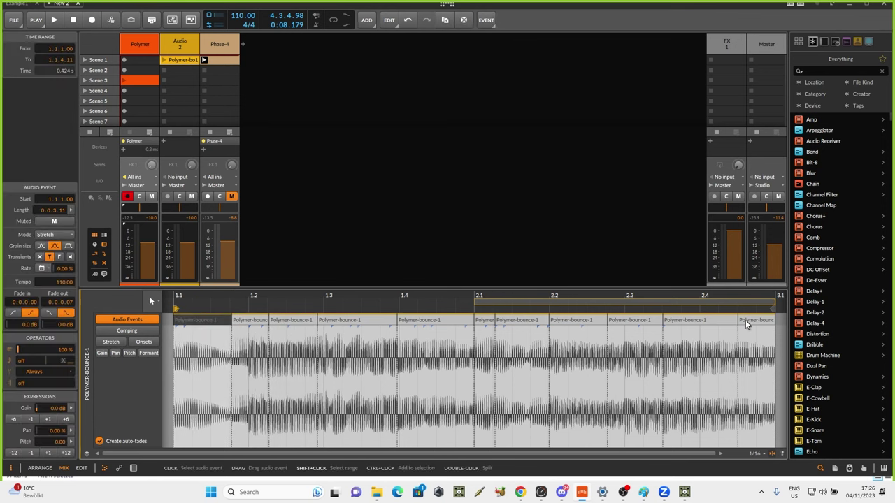
key("ctrl+a")
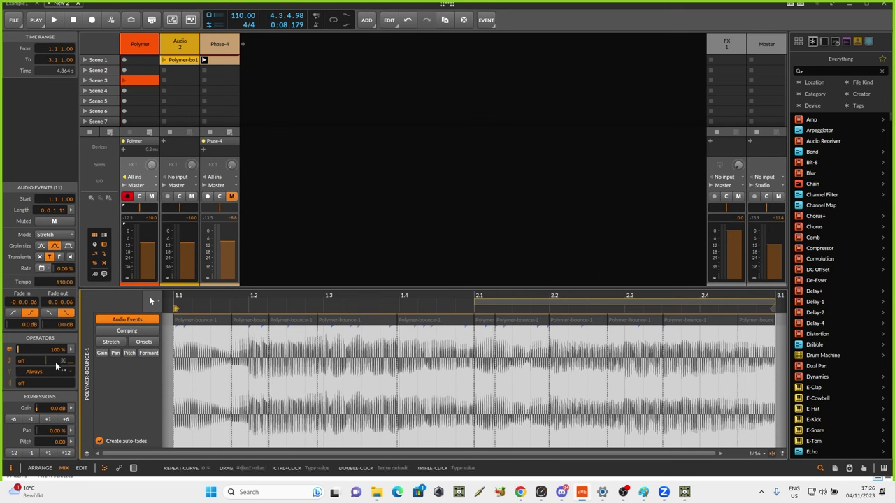
left_click(69, 444)
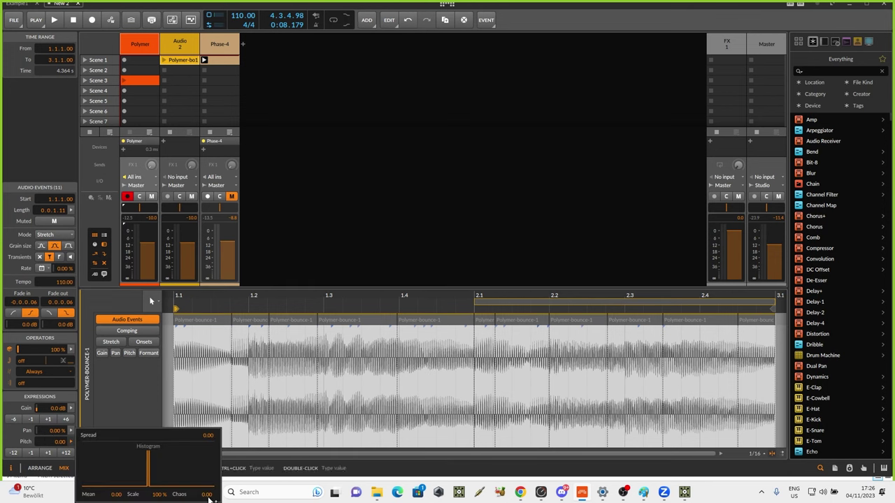
mouse_move(207, 495)
left_mouse_down()
mouse_move(207, 474)
mouse_move(206, 501)
left_mouse_up()
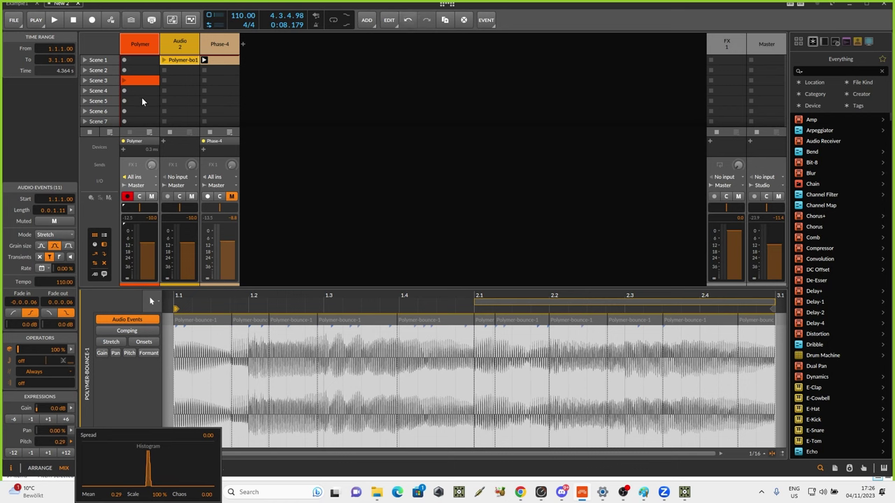
Extend the clip's loop to start at 1.1.1.00 with a length of 2.0.0.00, and launch the Audio 2 clip to hear it
left_click(477, 303)
left_click_drag(477, 304, 176, 303)
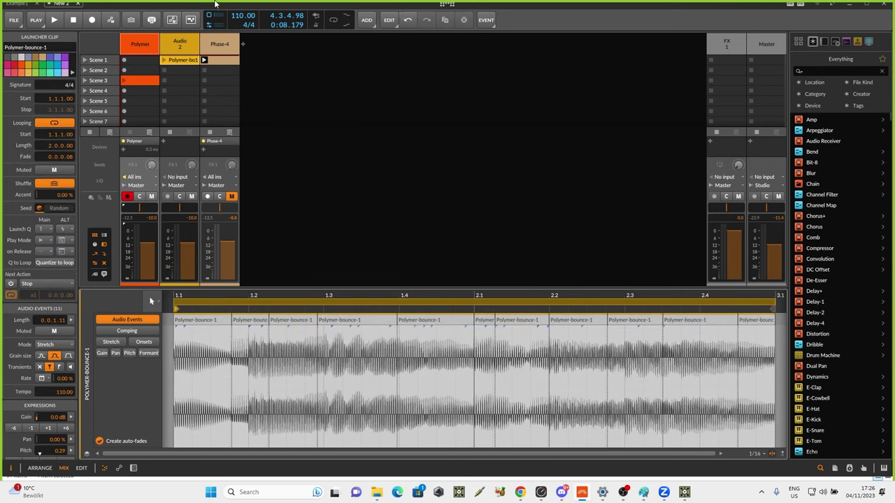
left_click(163, 60)
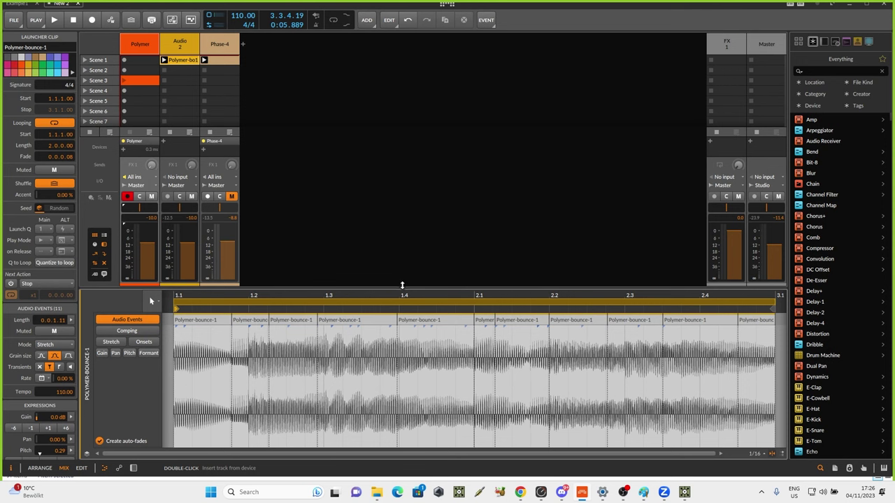
Select the slice near 1.4 and the one just before 1.2 to check their individual pitch values
left_click(408, 321)
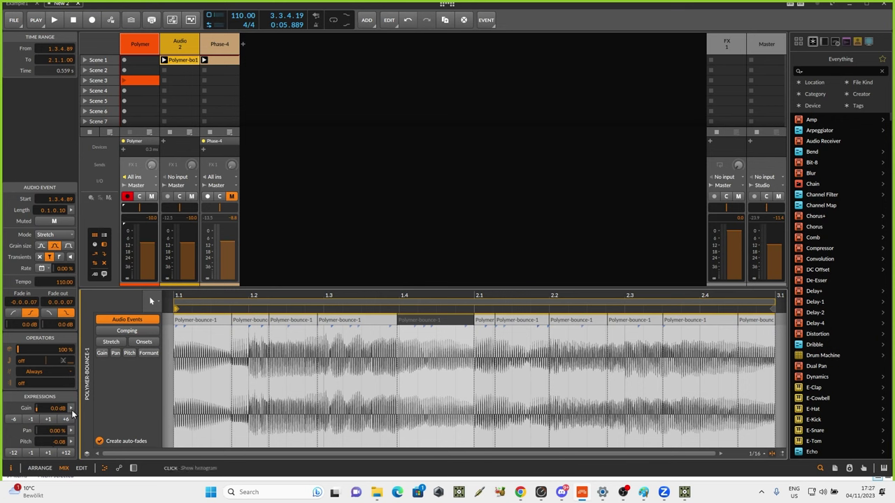
left_click(250, 320)
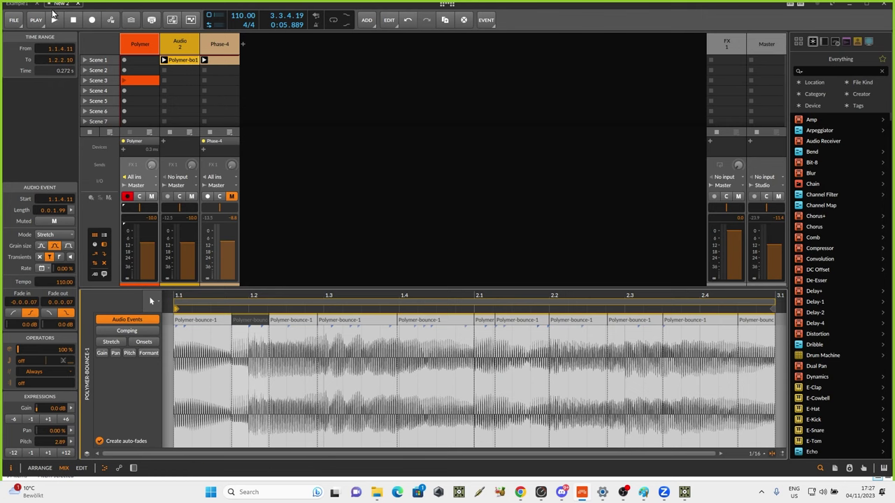
Save the project as a new file named Example
left_click(16, 21)
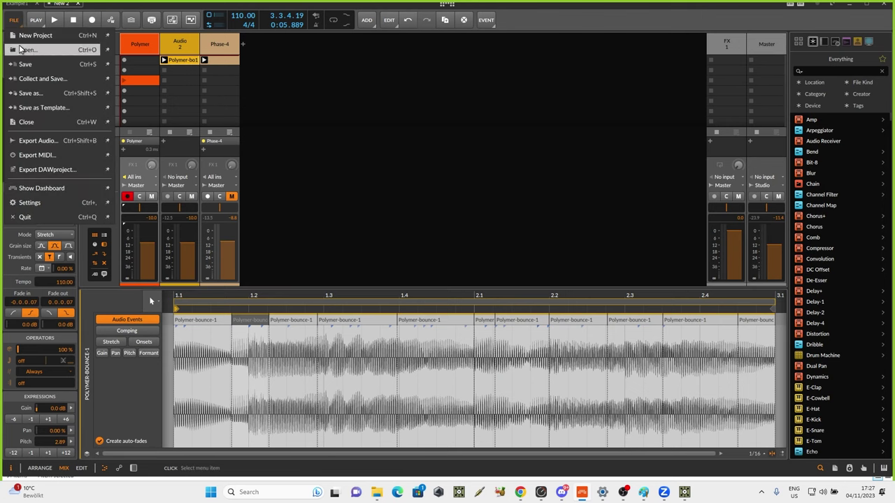
left_click(44, 96)
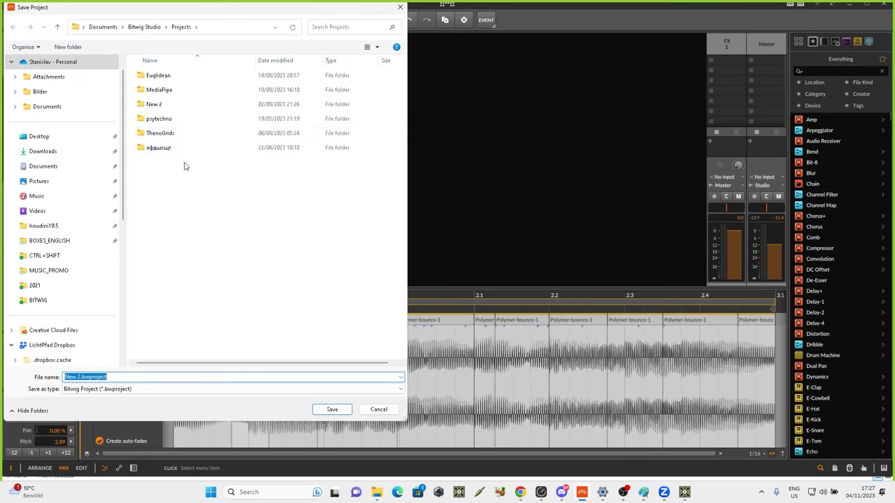
left_click(80, 376)
left_click_drag(81, 377, 46, 375)
type("Exa")
type("mple")
key("Return")
Switch to TouchDesigner and delete all the default operators from the network
mouse_move(686, 492)
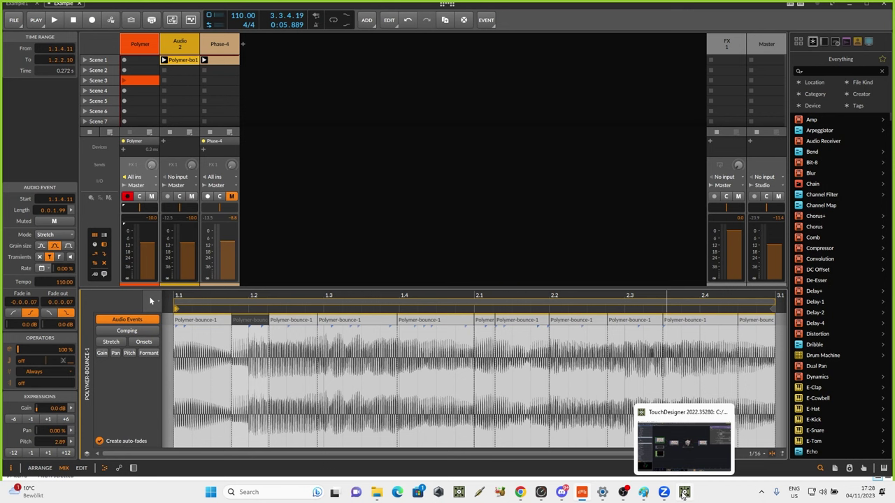
left_click(684, 492)
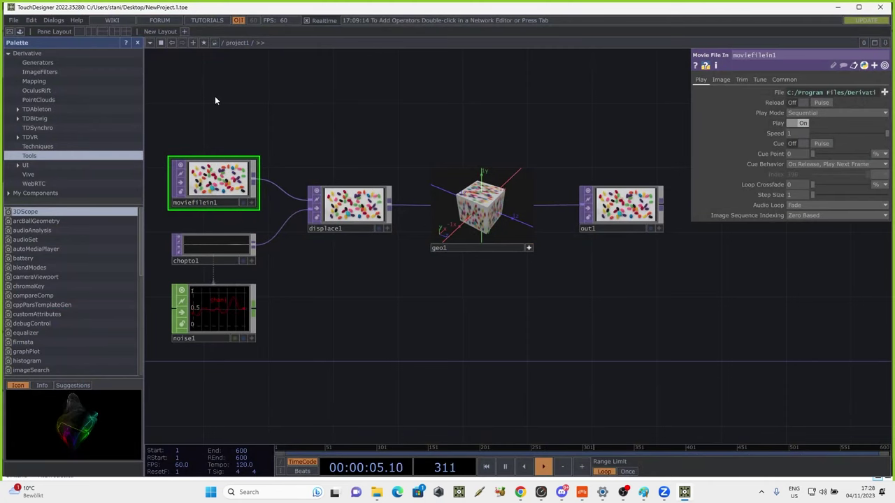
left_click_drag(215, 97, 665, 381)
key("Delete")
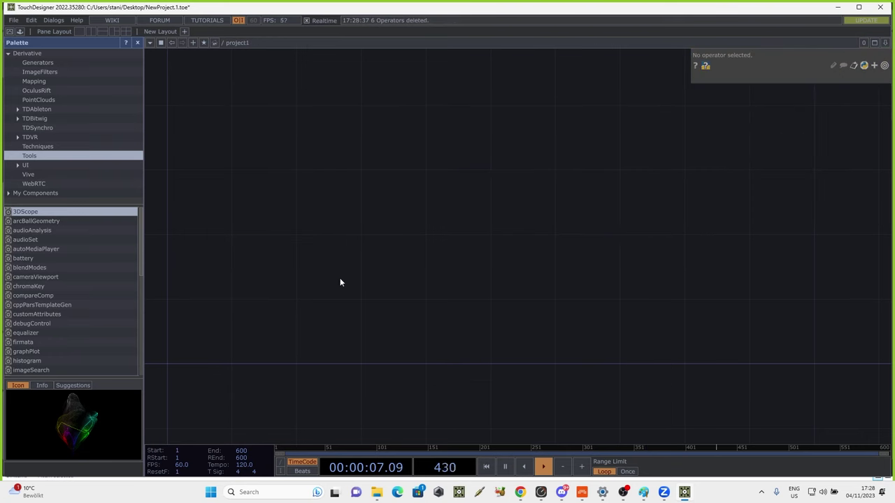
Open the TDBitwig palette category and place the bitwigMain and bitwigSong components in the network
left_click(31, 119)
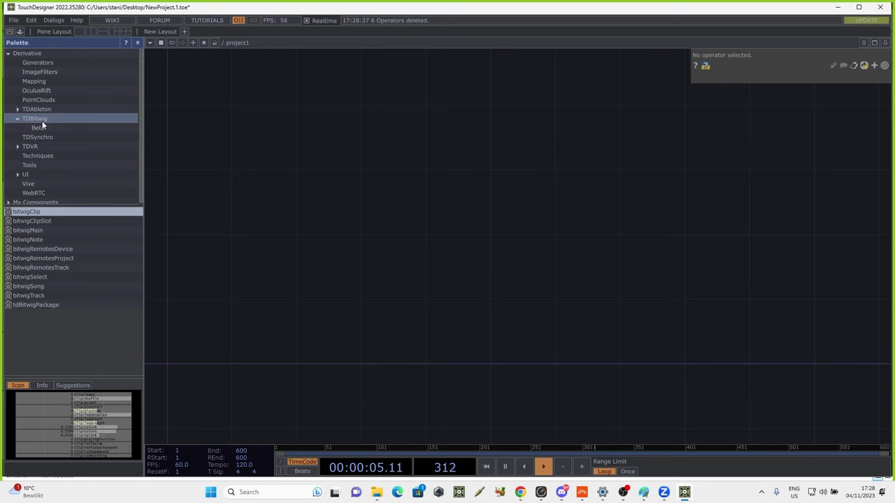
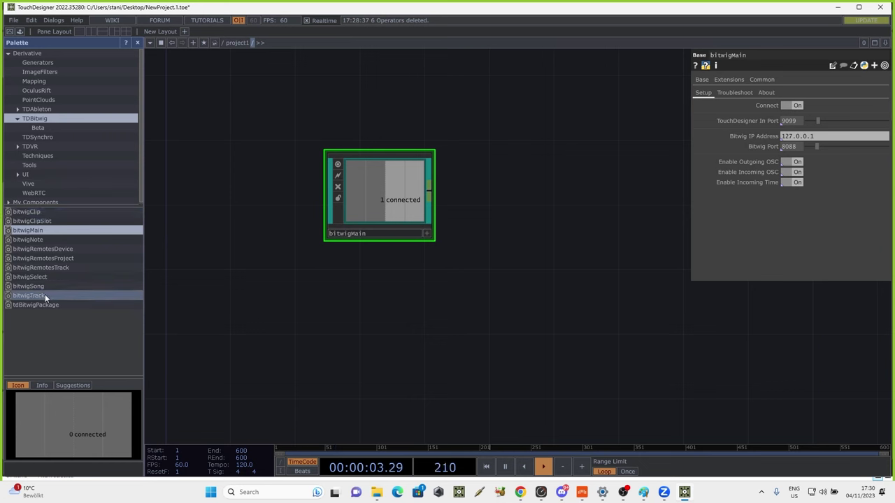
left_click_drag(42, 294, 351, 295)
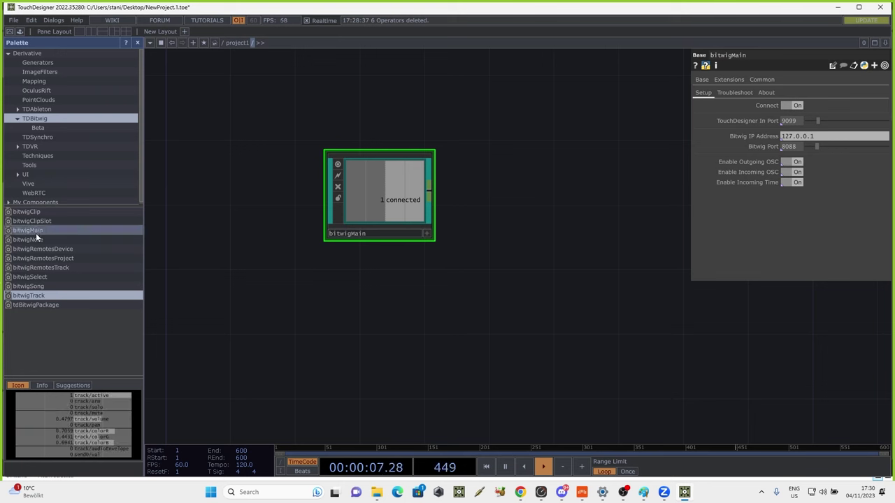
left_click(36, 286)
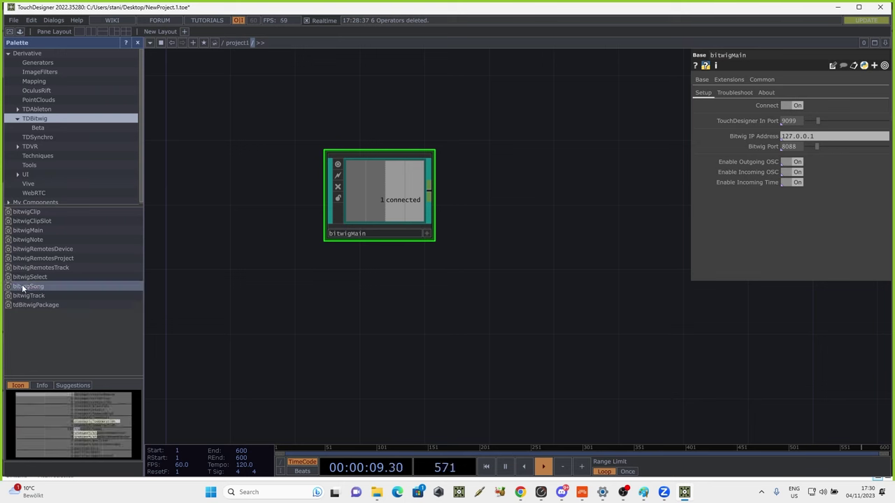
left_click_drag(25, 289, 362, 307)
scroll(405, 285, "up", 5)
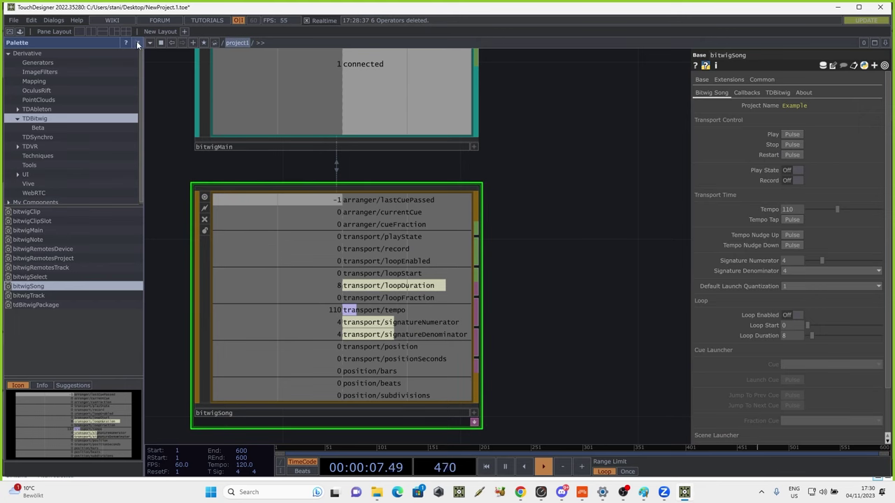
Shrink and move the TouchDesigner window so Bitwig's tracks show beside the bitwigSong component and its parameters
left_click_drag(136, 7, 515, 103)
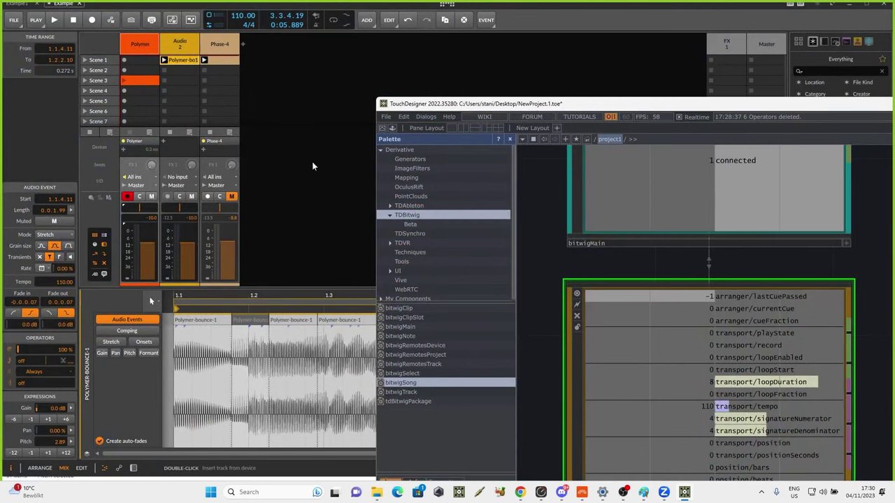
left_click_drag(533, 99, 505, 59)
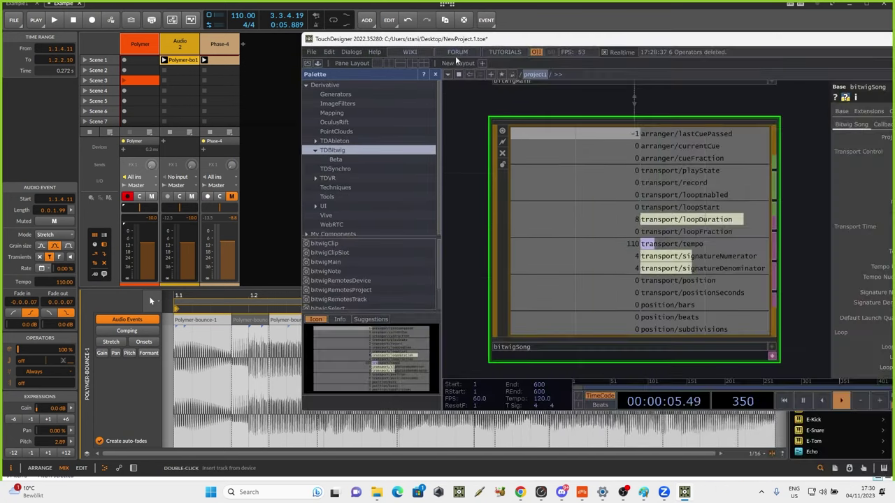
scroll(804, 236, "down", 1)
left_click_drag(759, 345, 557, 326)
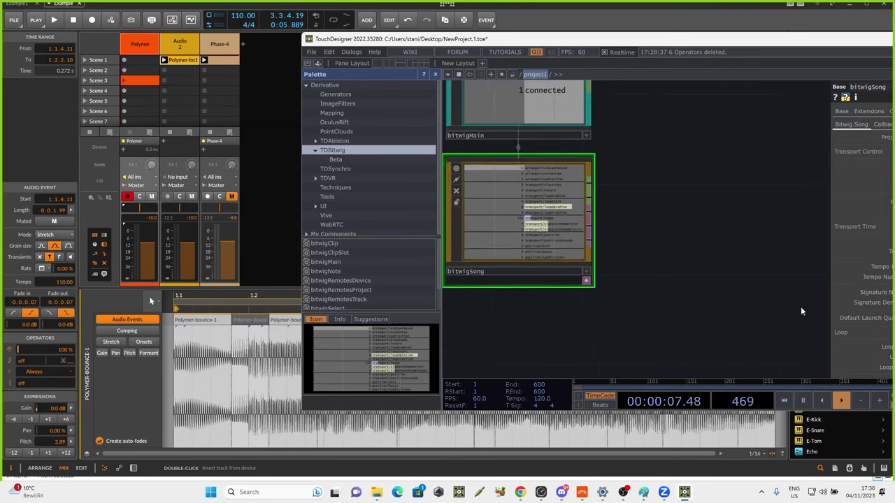
mouse_move(894, 408)
left_mouse_down()
mouse_move(868, 408)
mouse_move(883, 408)
left_mouse_up()
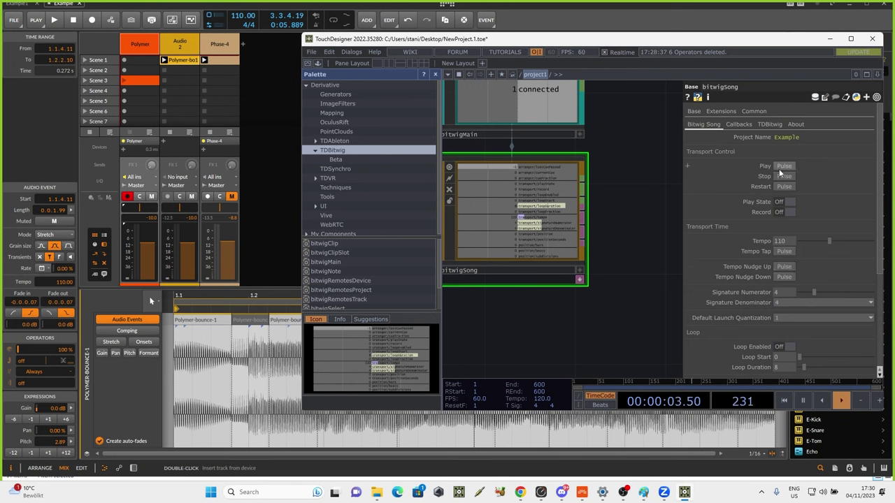
Start Bitwig playback from the bitwigSong component and set its tempo to 122
left_click(779, 168)
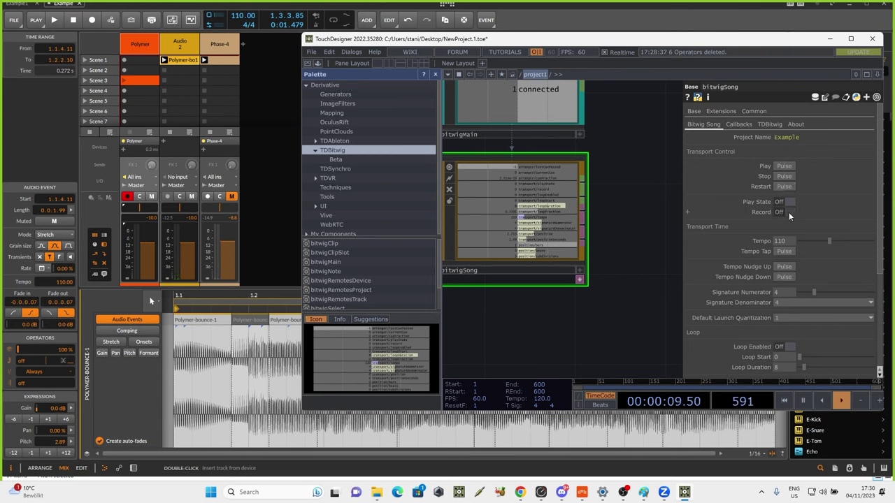
left_click(785, 251)
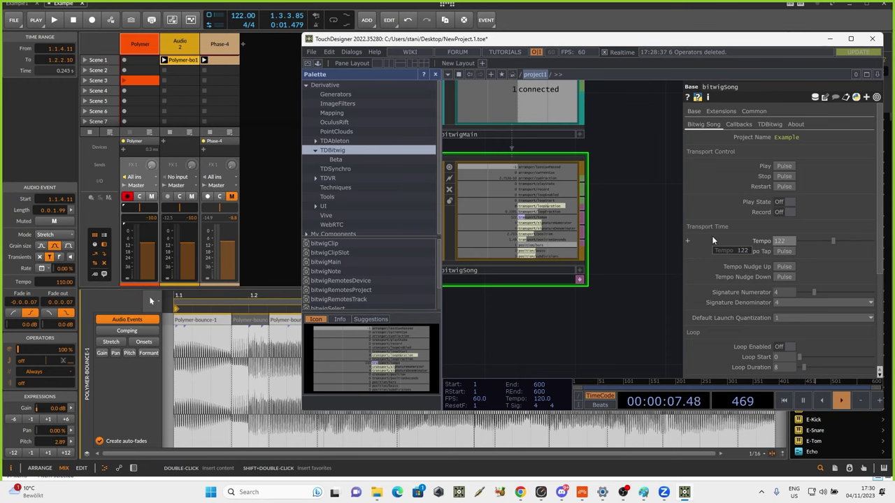
scroll(797, 241, "down", 1)
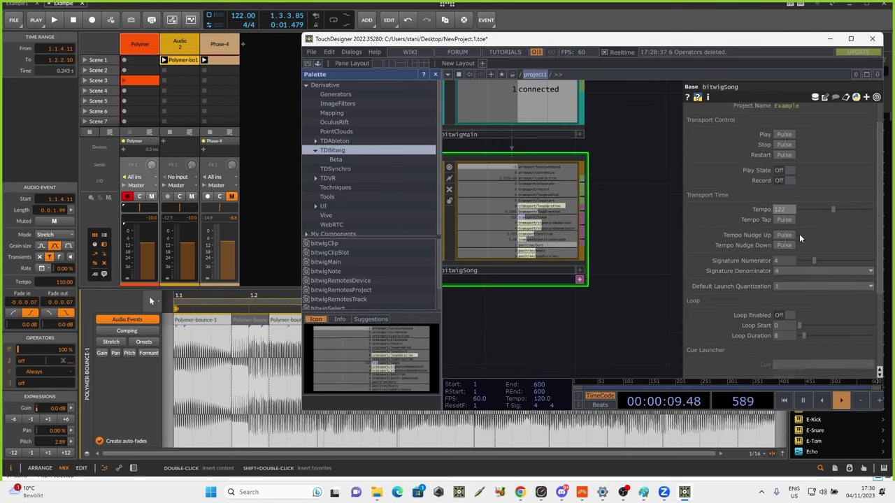
scroll(799, 238, "down", 1)
scroll(566, 237, "up", 4)
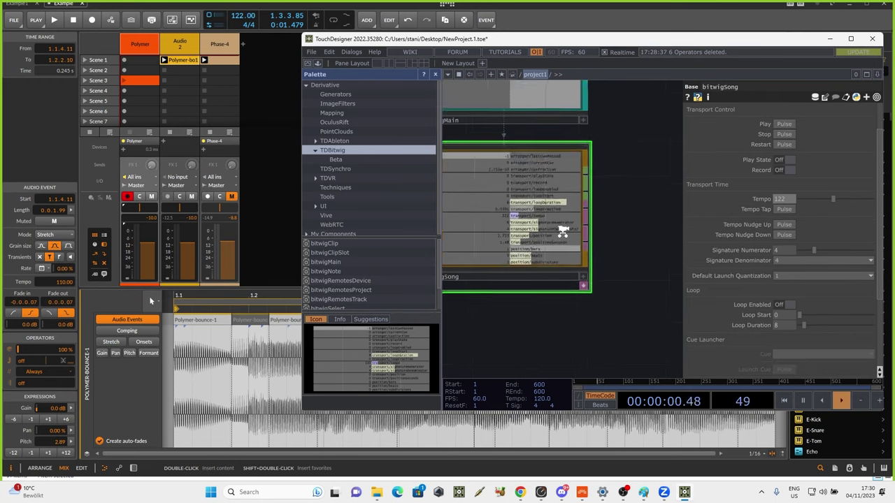
Maximize TouchDesigner and run the transport from bitwigSong, switching Record on and off before stopping playback
left_click(850, 38)
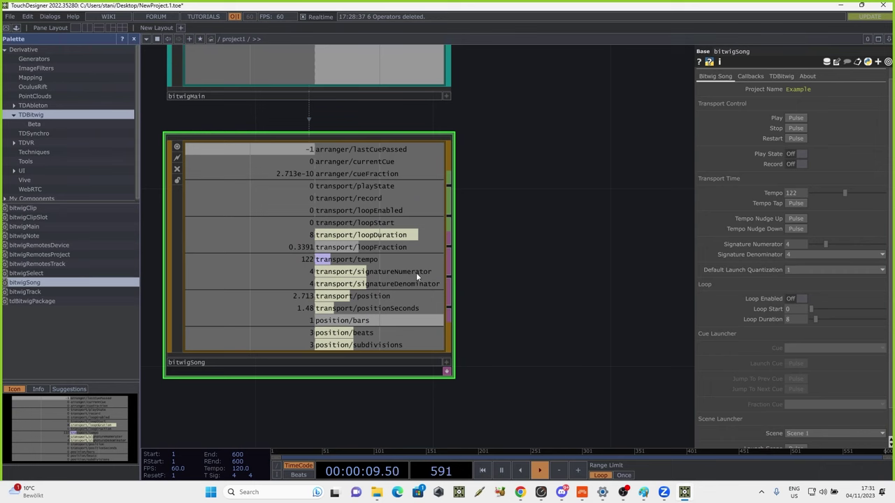
left_click(795, 119)
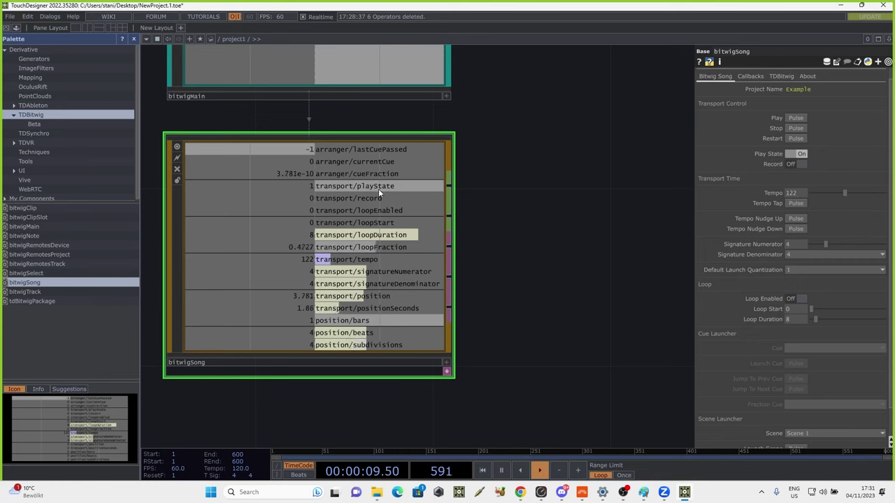
left_click(799, 165)
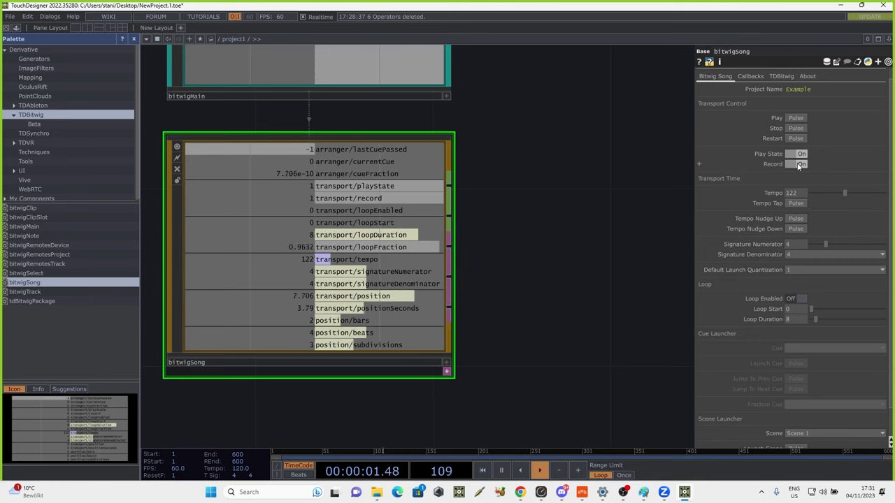
left_click(799, 164)
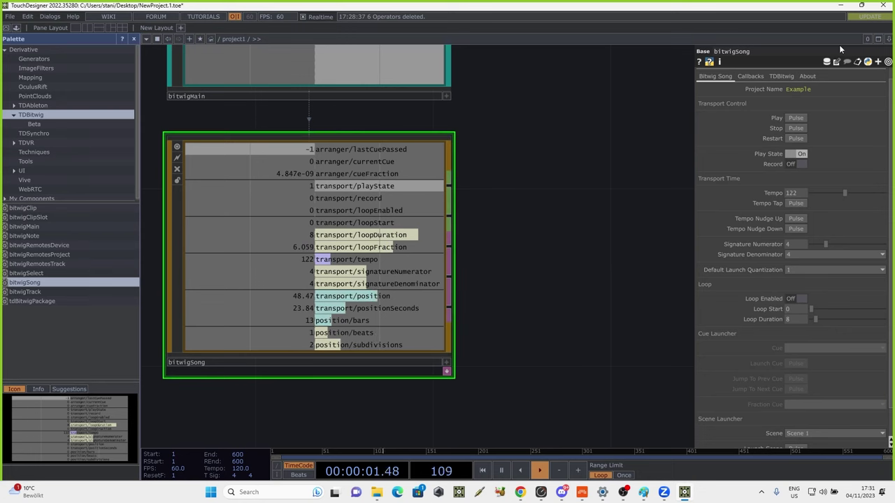
left_click(795, 128)
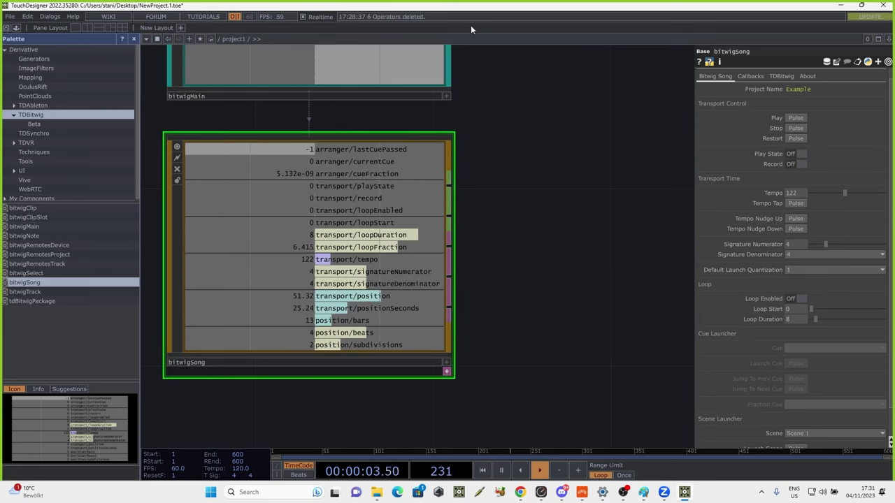
Arrange TouchDesigner side by side with Bitwig and hide the old parameter display over the network
key("super+Right")
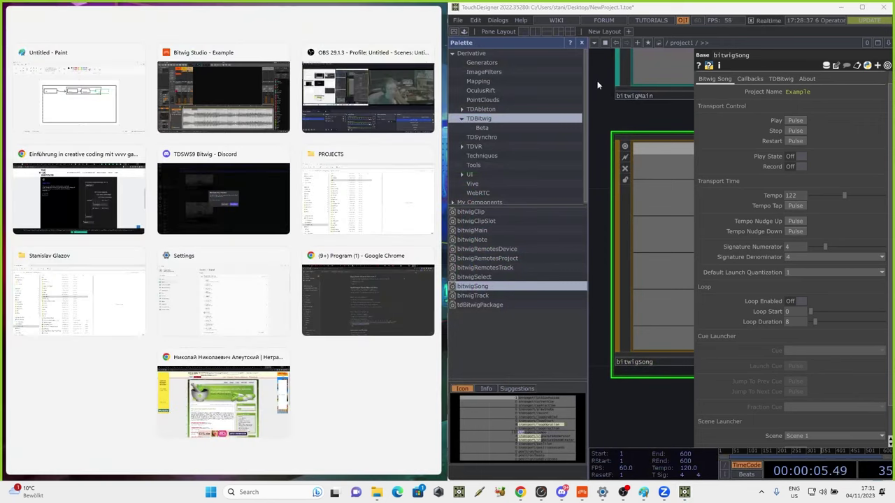
left_click(664, 257)
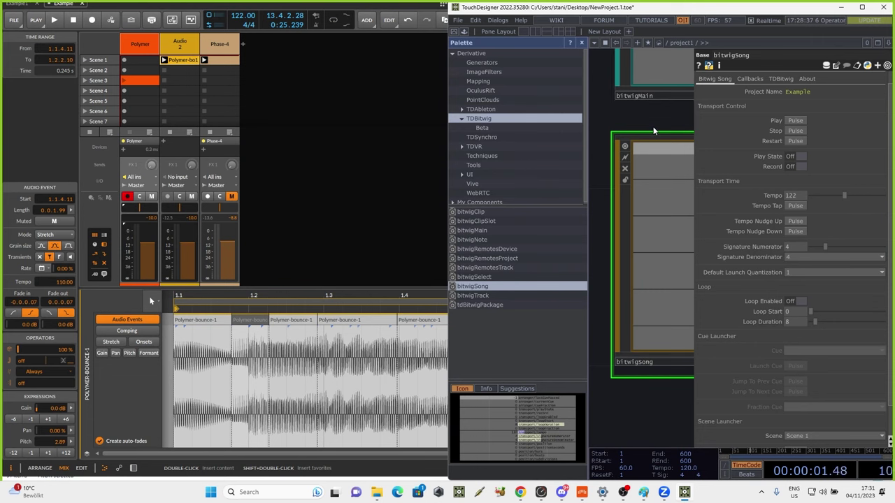
key("p")
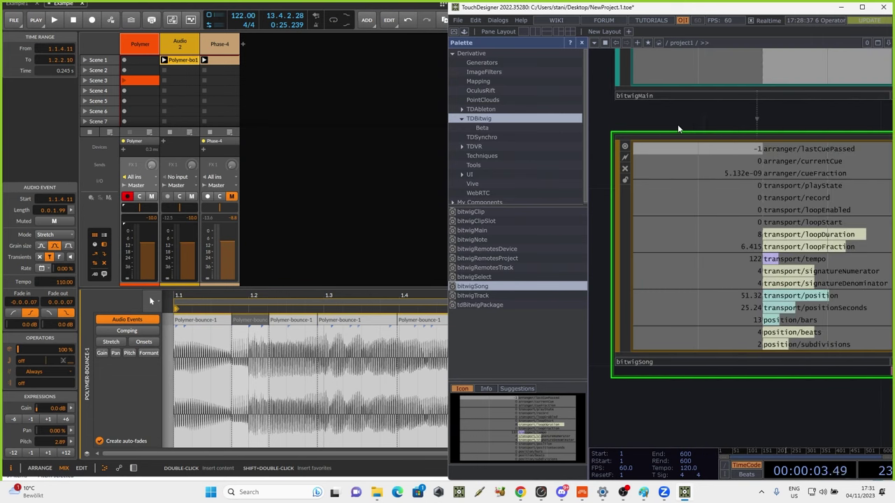
Place a bitwigTrack component from the TDBitwig palette below bitwigSong
scroll(745, 180, "down", 5)
left_click_drag(745, 253, 694, 218)
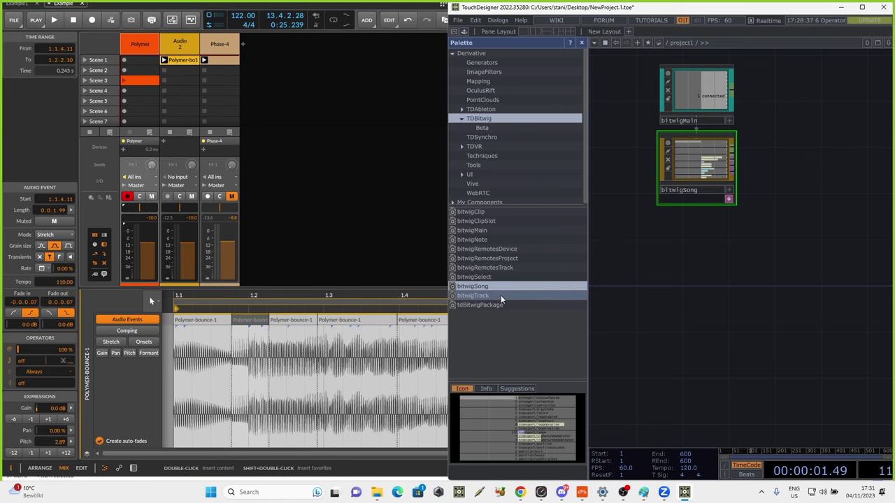
left_click_drag(469, 297, 691, 261)
scroll(745, 201, "up", 4)
scroll(735, 215, "up", 2)
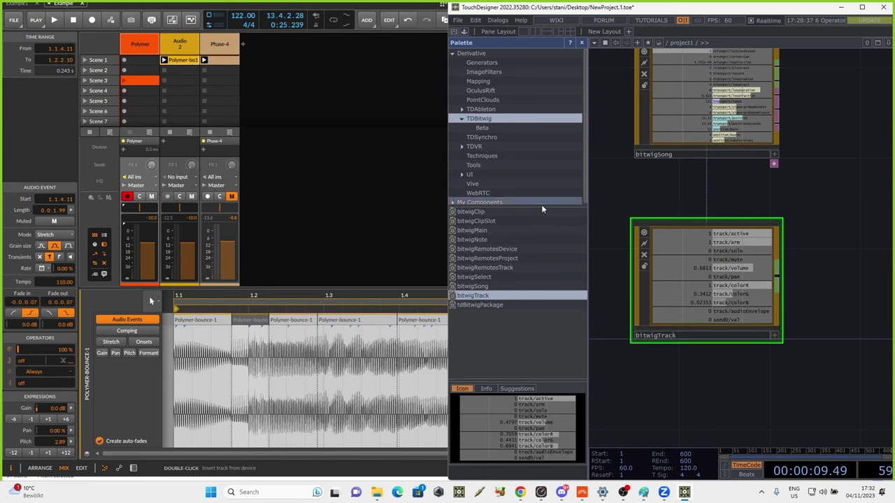
left_click_drag(841, 122, 807, 135)
Maximize TouchDesigner, show bitwigTrack's parameters and step through the tracks until Phase-4 is the selected track
left_click(862, 9)
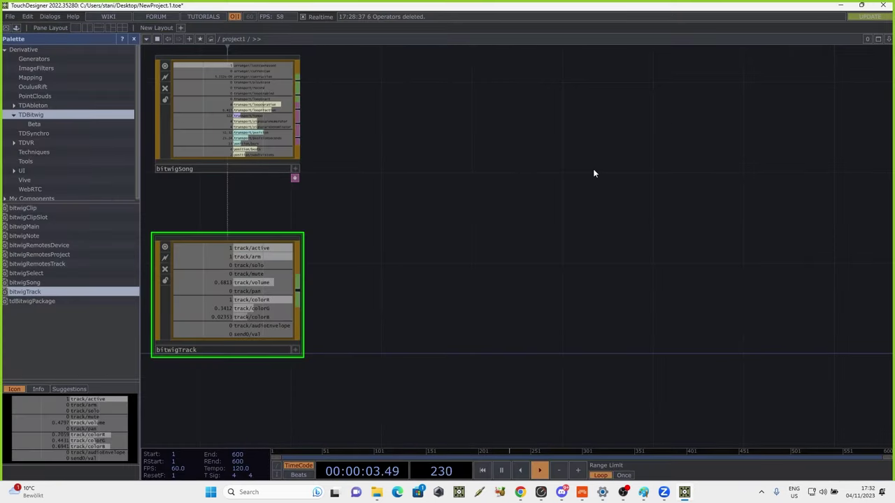
key("p")
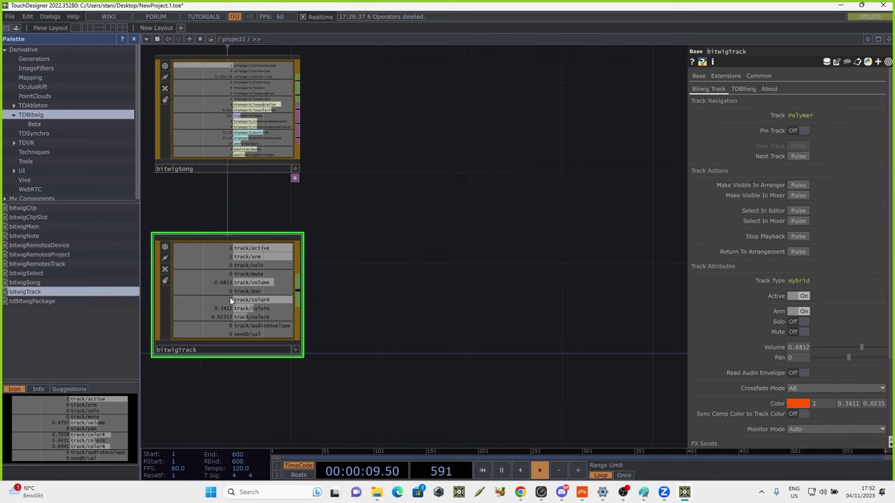
left_click(792, 156)
left_click(797, 145)
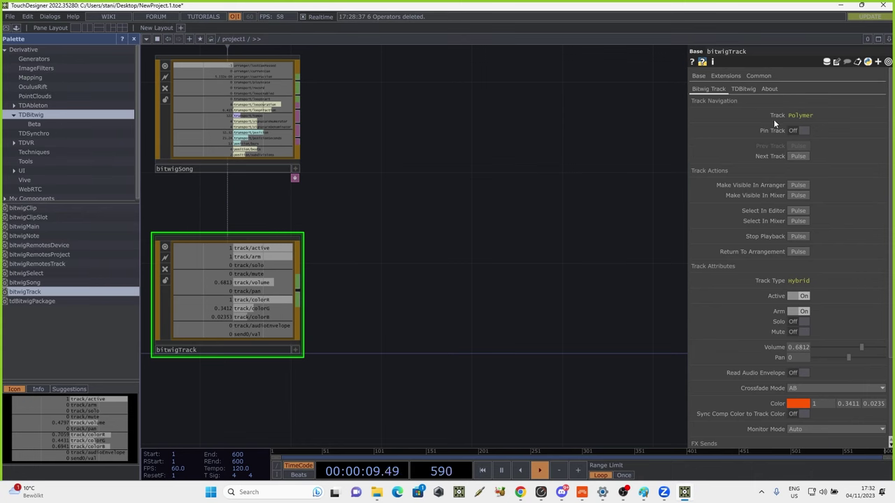
left_click(795, 156)
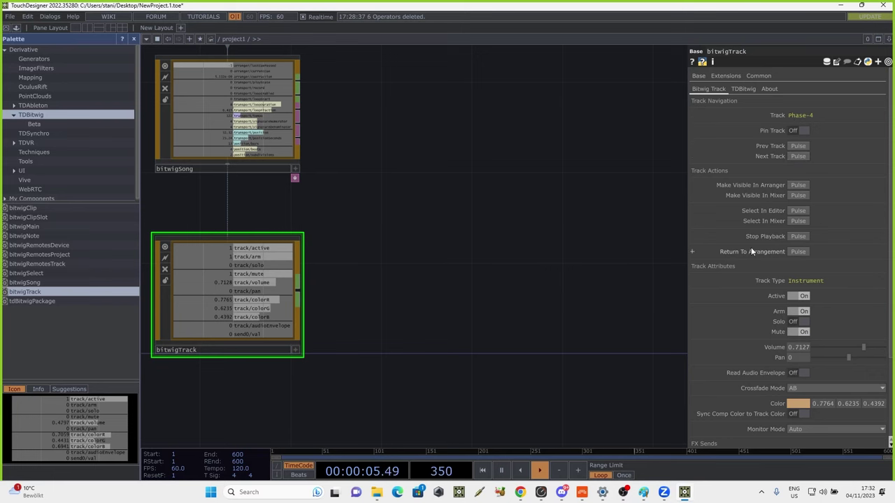
Toggle the Phase-4 track's Active state off and on from bitwigTrack, and shrink the window to reveal Bitwig's tracks
left_click(274, 138)
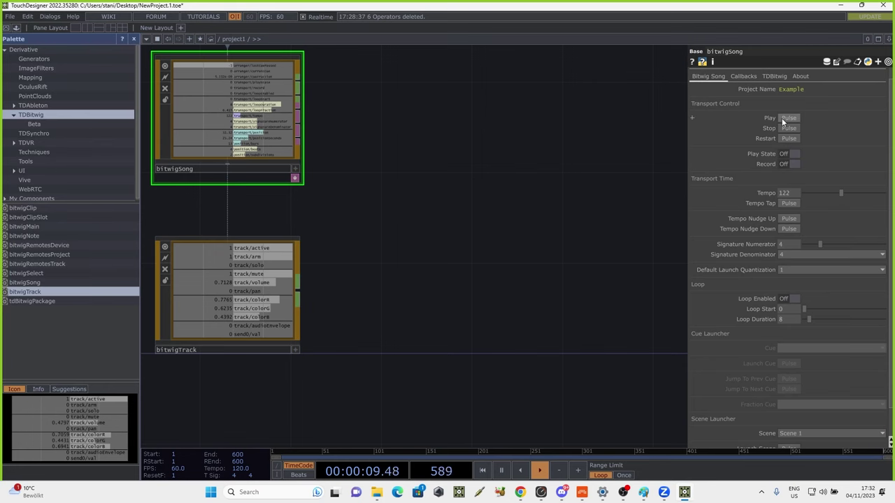
left_click(273, 294)
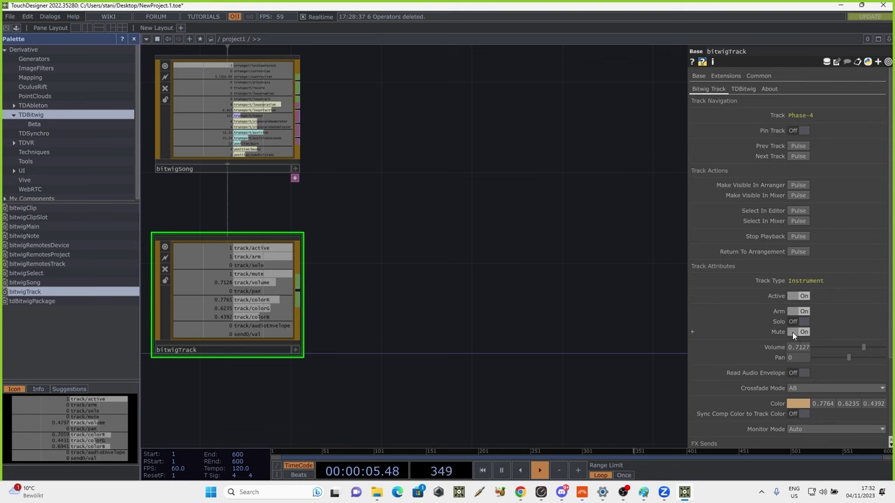
left_click(799, 295)
left_click(799, 295)
double_click(525, 9)
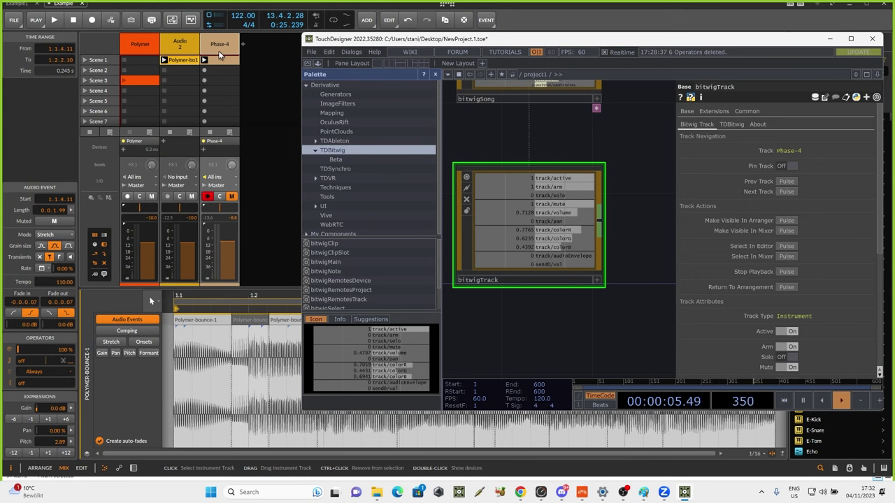
Use bitwigTrack's track navigation to mute the Audio 2 track and unmute the Phase-4 track
left_click(793, 182)
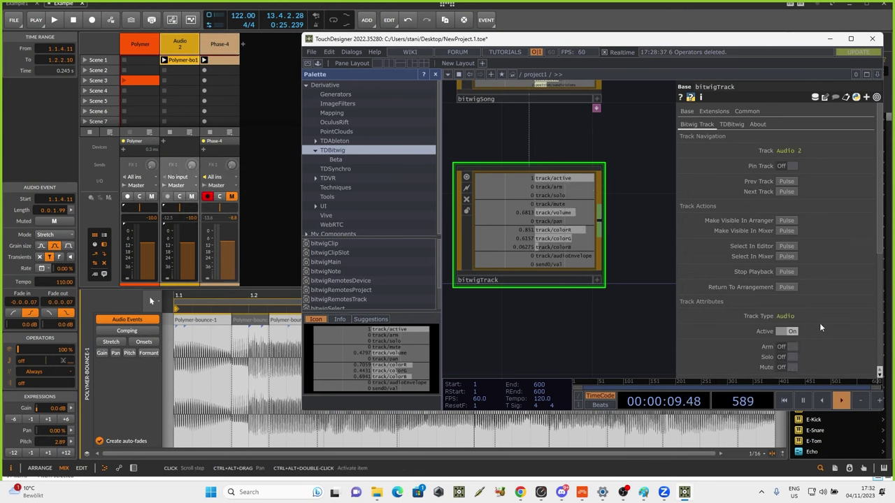
left_click(790, 367)
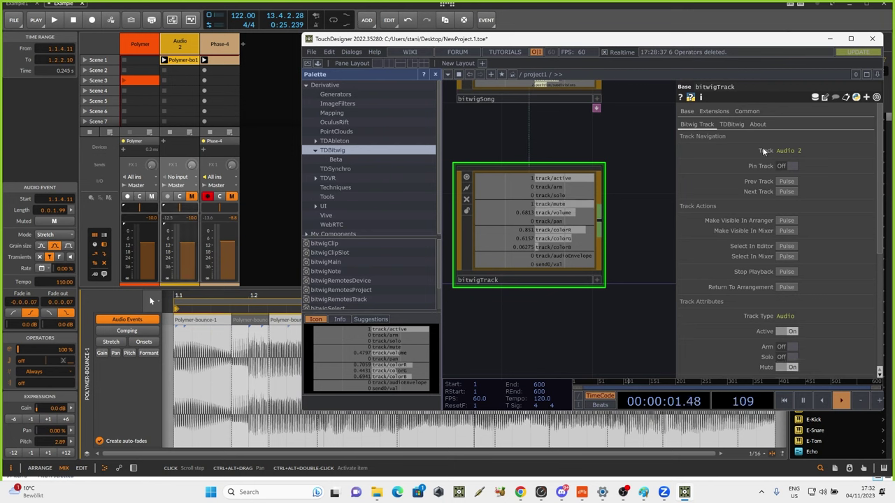
left_click(786, 192)
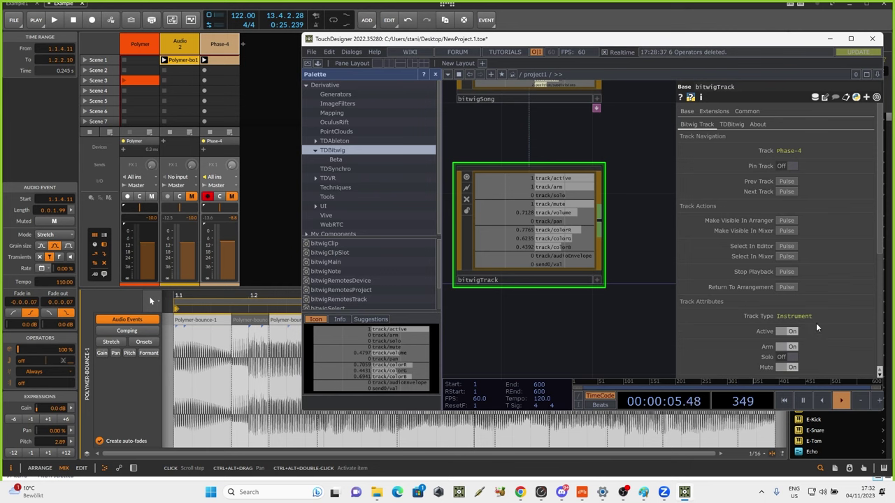
scroll(816, 323, "down", 1)
left_click(790, 357)
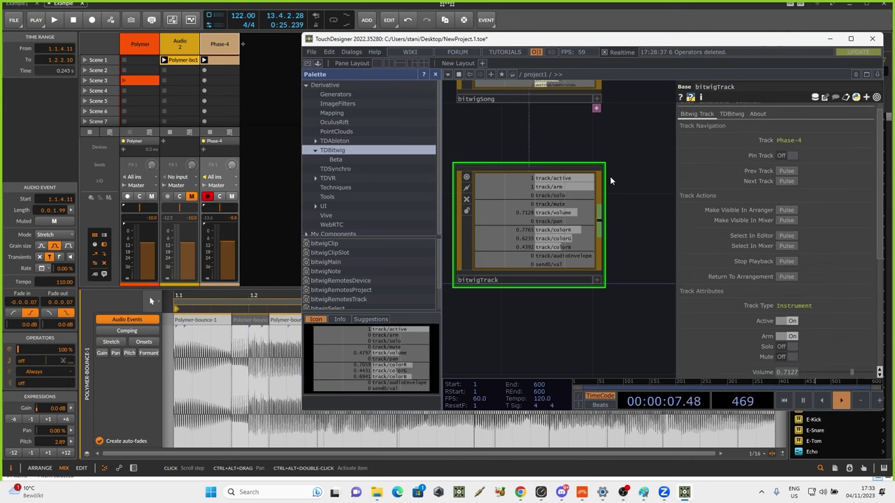
Start Bitwig's playback from the transport control of the bitwigSong component
left_click_drag(618, 134, 620, 210)
left_click(551, 140)
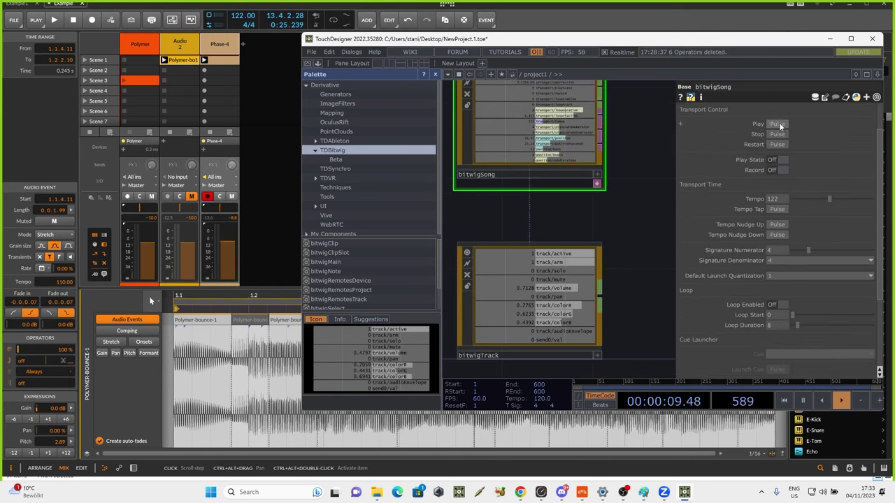
left_click(780, 126)
Set the Phase-4 track's volume to about 0.601 and its pan to about 0.06 in bitwigTrack
left_click(576, 293)
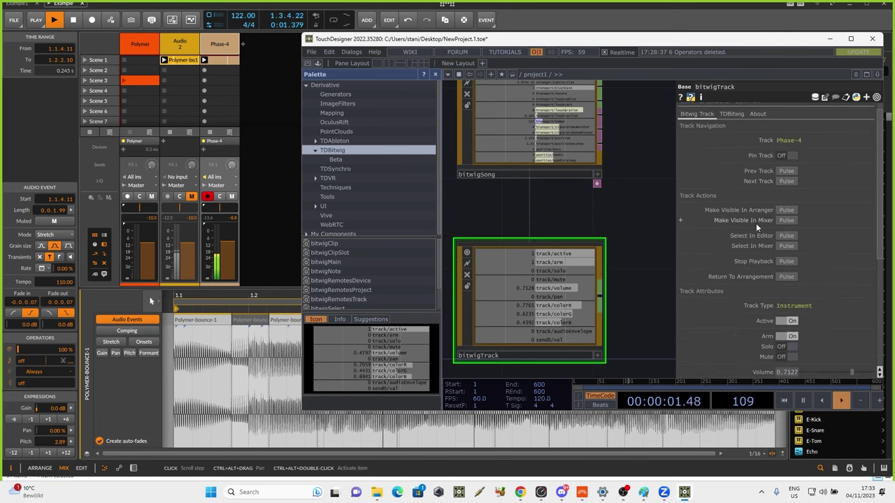
scroll(822, 240, "down", 3)
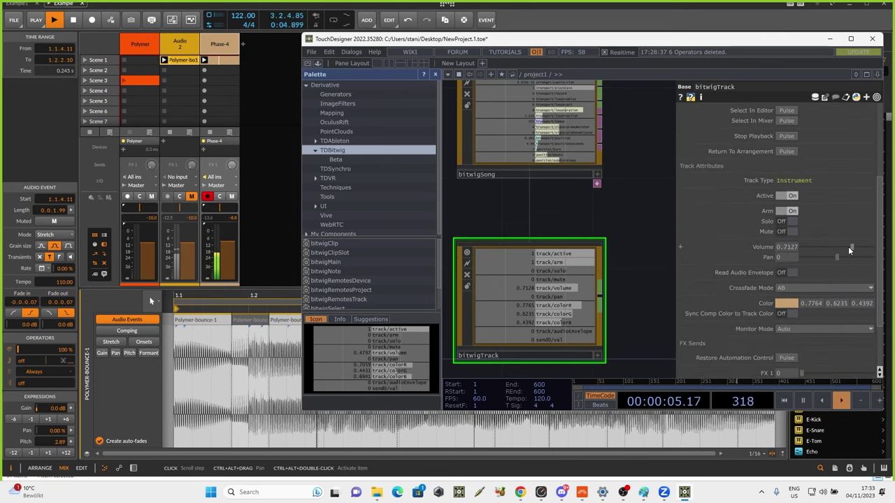
left_click_drag(849, 246, 798, 267)
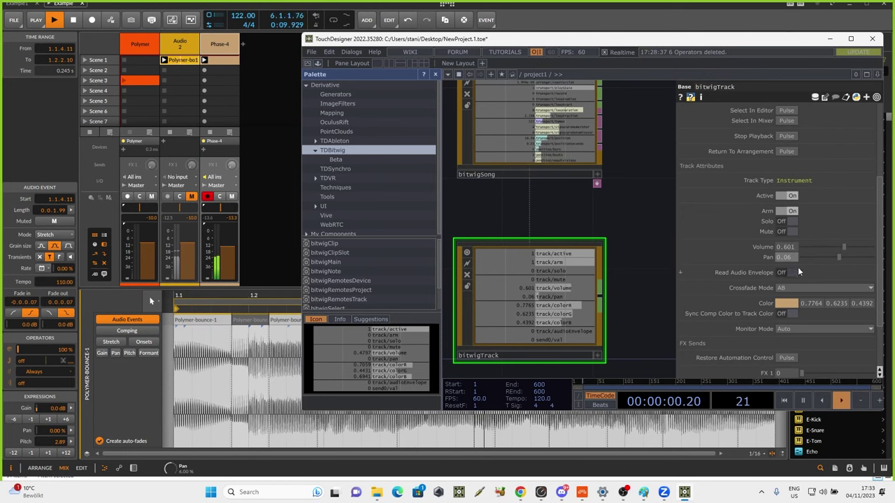
Change the Phase-4 track's color to bright blue, with RGB values 0, 0.7333 and 1
left_click(786, 303)
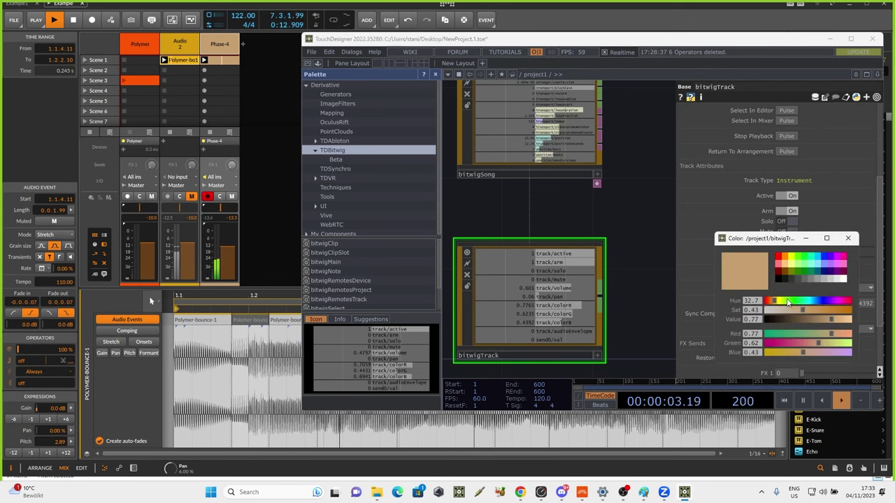
left_click(818, 260)
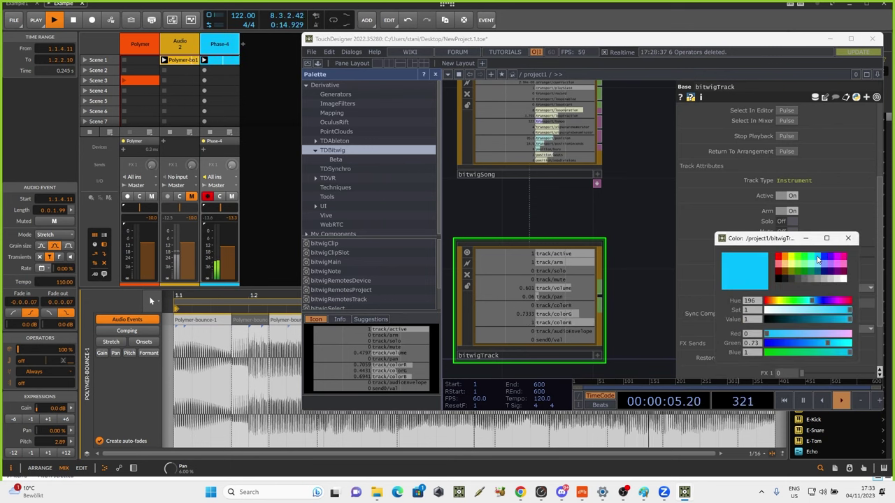
left_click(848, 238)
Try raising the Phase-4 track's FX 1 send, bring it back to 0, and disarm the track
scroll(835, 216, "down", 3)
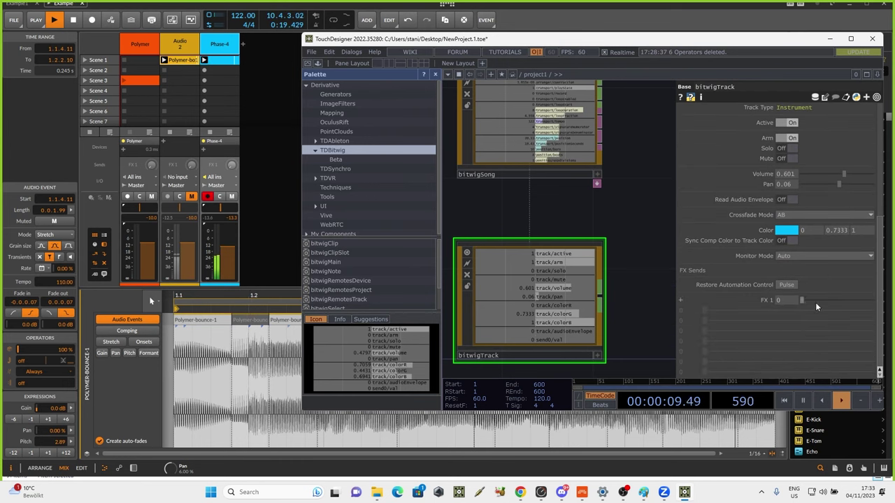
left_click(815, 303)
left_click_drag(816, 304, 796, 302)
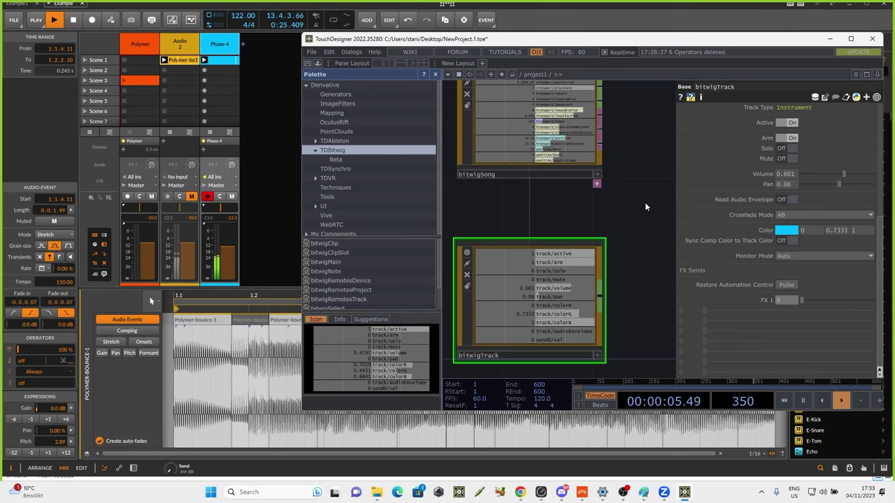
left_click(776, 140)
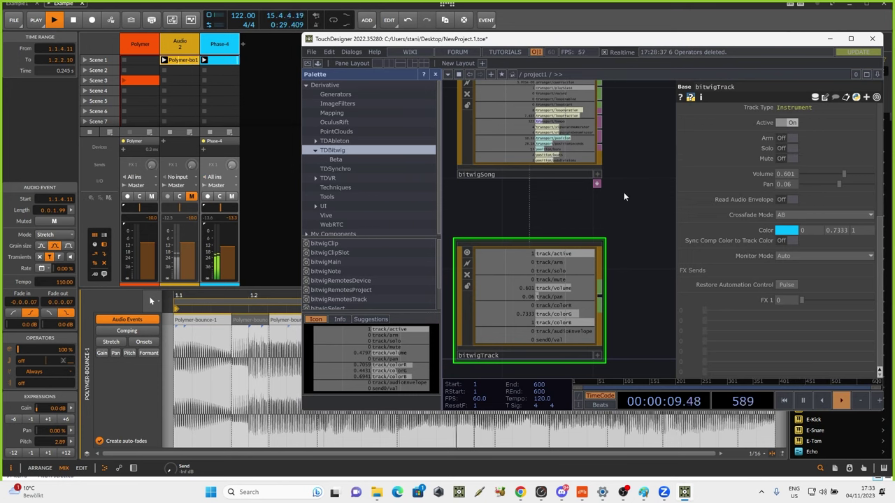
Stop playback in Bitwig's own transport and return to TouchDesigner
left_click_drag(625, 197, 629, 207)
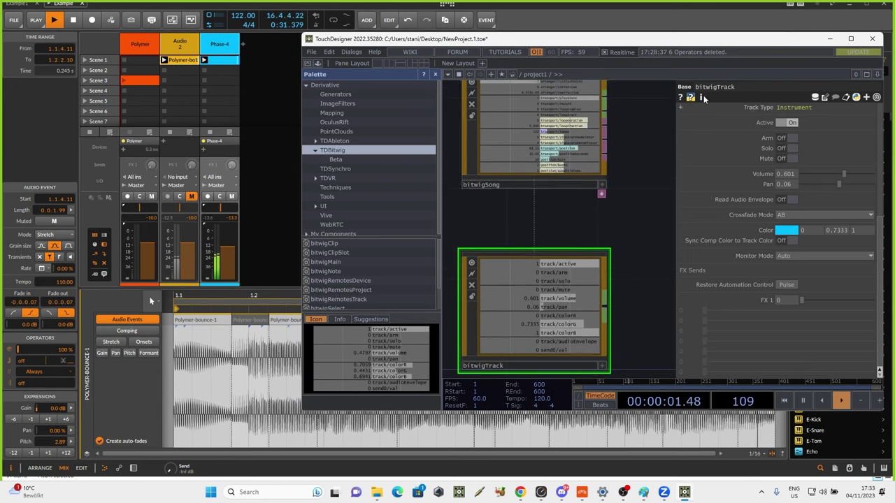
left_click(72, 21)
left_click(684, 492)
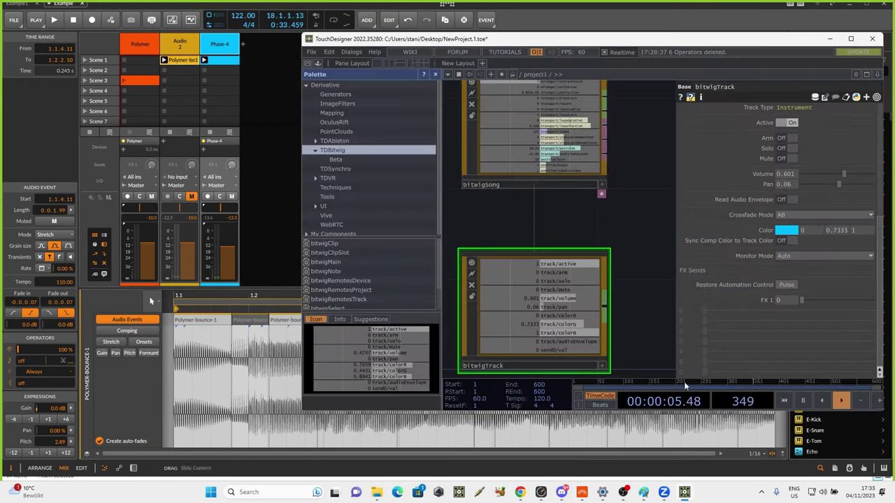
Pin the bitwigTrack component to the Phase-4 track
scroll(575, 211, "down", 5)
left_click_drag(607, 270, 583, 238)
left_click_drag(605, 207, 578, 231)
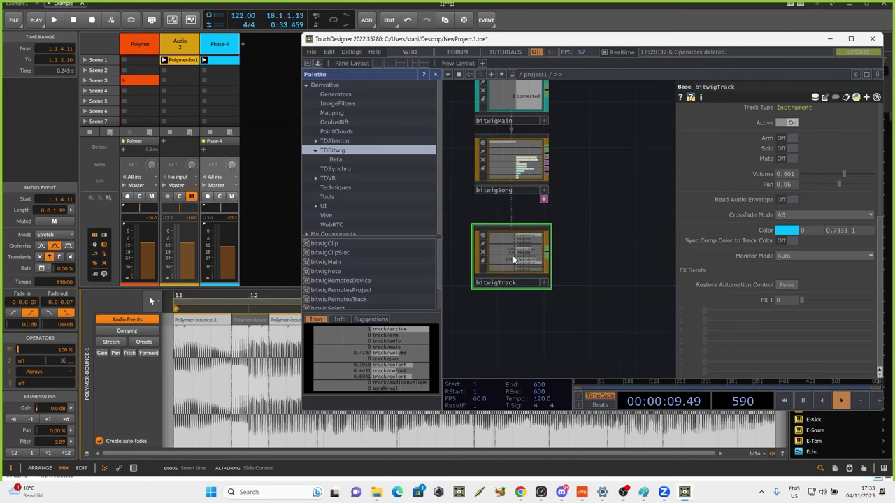
scroll(781, 161, "up", 5)
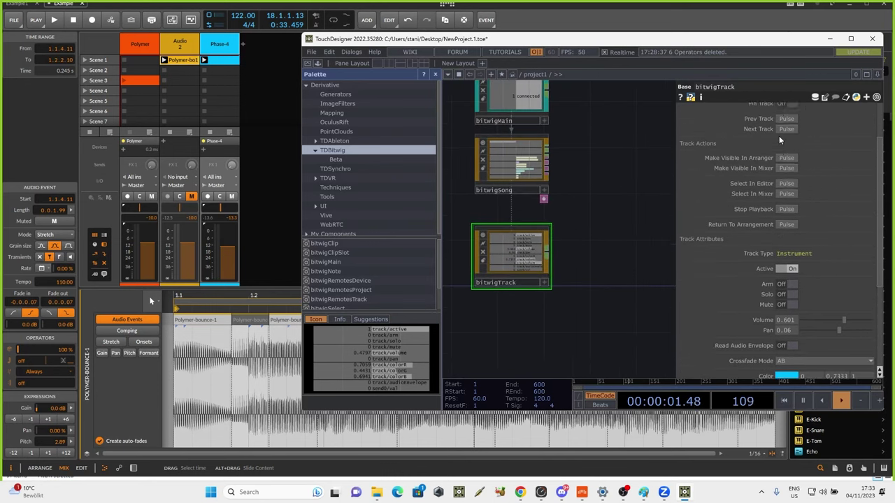
scroll(781, 150, "up", 2)
left_click(789, 147)
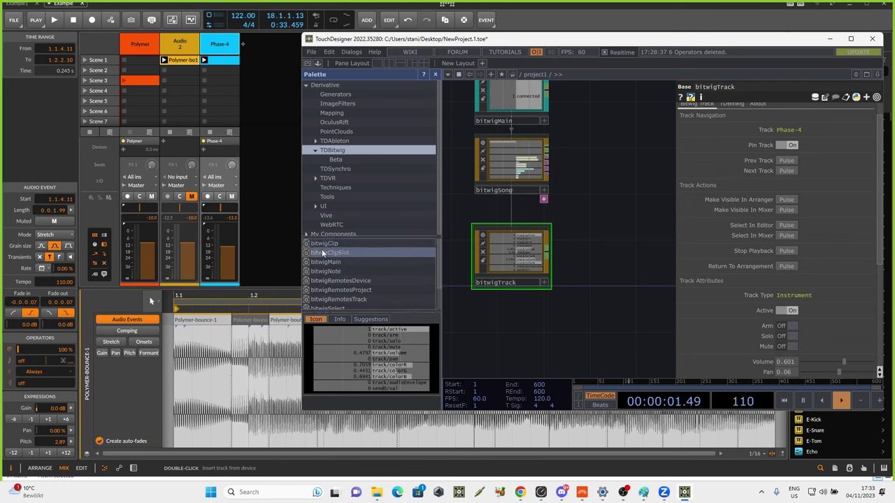
Place a bitwigClipSlot component from the TDBitwig palette below bitwigTrack
left_click_drag(502, 330, 506, 332)
left_click_drag(621, 266, 607, 210)
left_click_drag(520, 246, 485, 282)
Step bitwigClipSlot through the tracks, return it to Phase-4 and pin that track
left_click(780, 166)
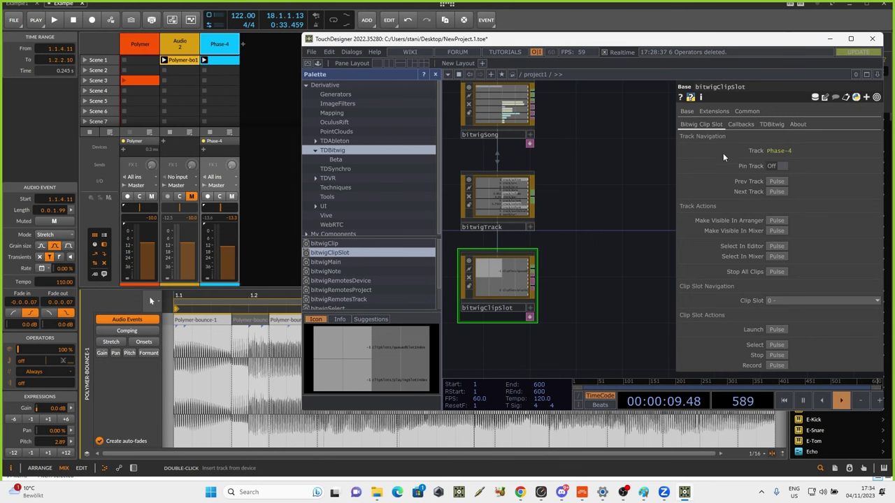
left_click(778, 193)
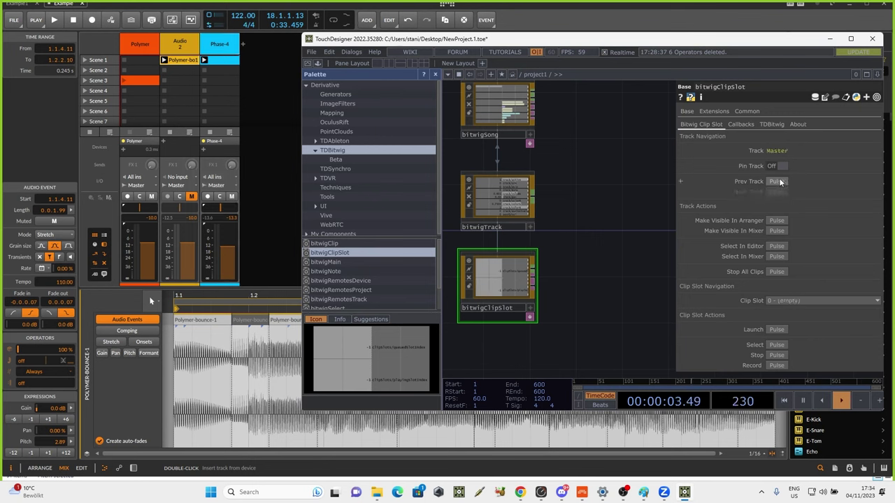
left_click(780, 182)
left_click(774, 182)
left_click(787, 166)
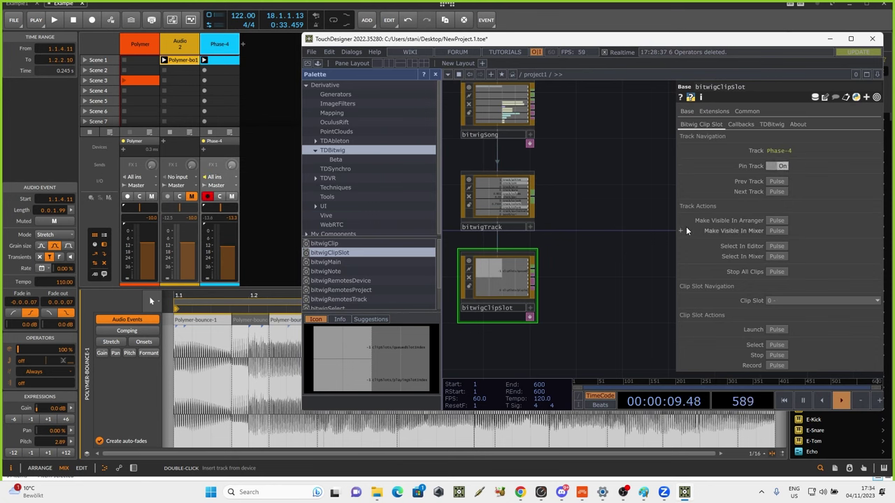
Check bitwigClipSlot's list of clip slots, and rename Phase-4's Scene 1 clip in Bitwig as "Firts Sequence"
left_click(804, 300)
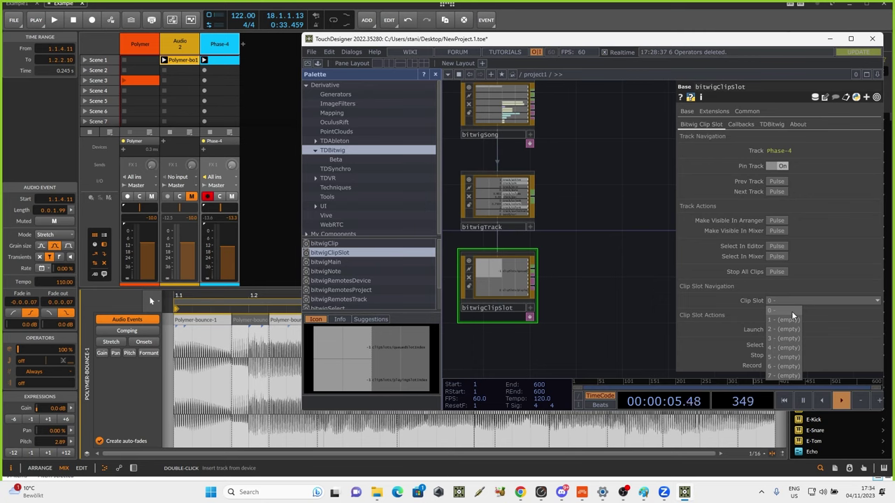
left_click(219, 61)
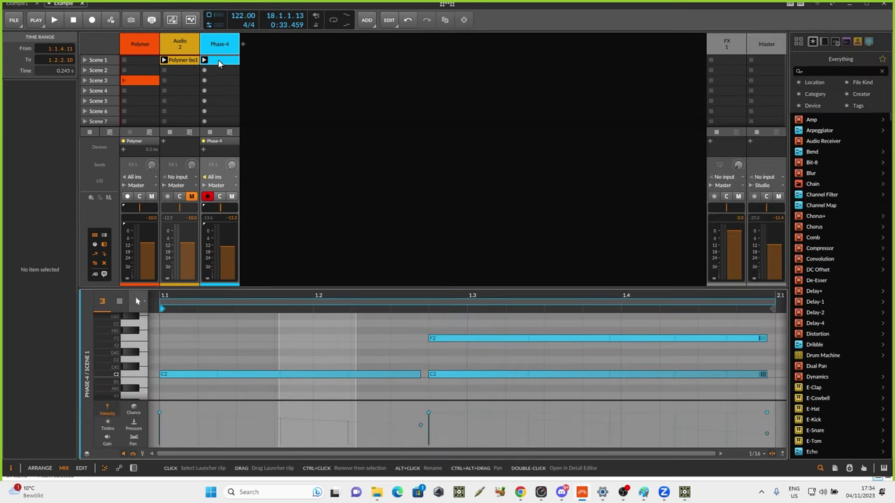
right_click(219, 63)
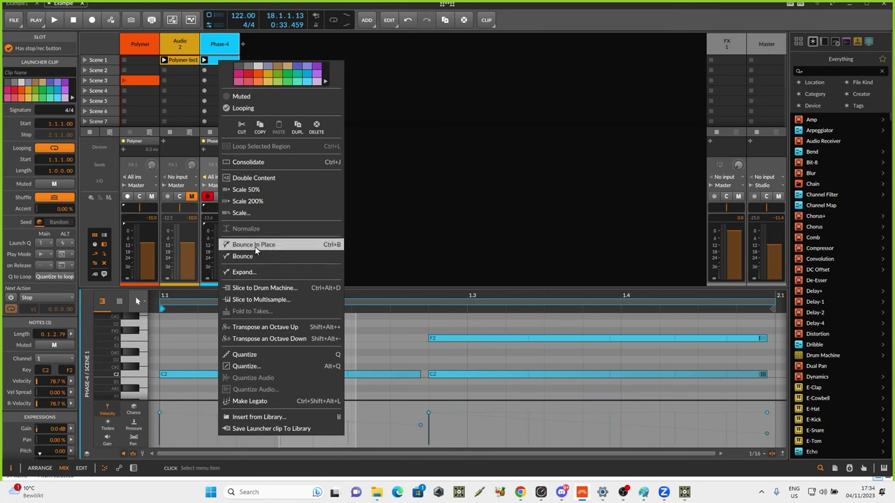
left_click(446, 152)
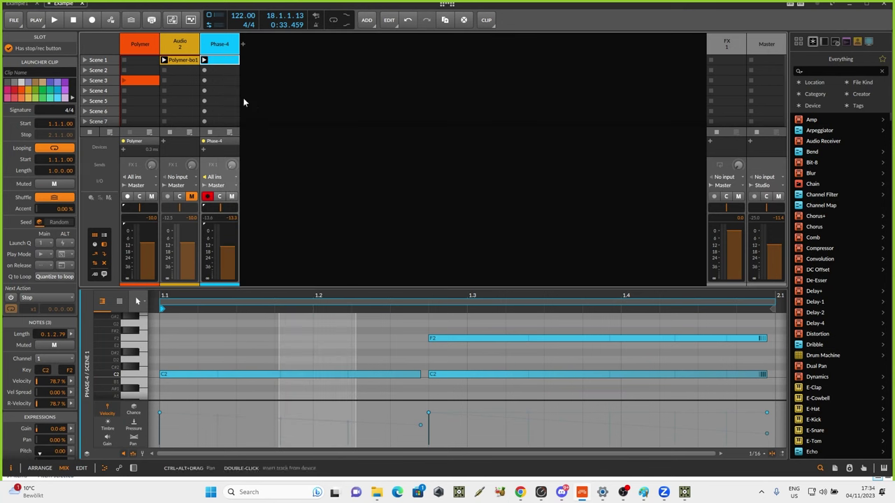
left_click(224, 62, "alt")
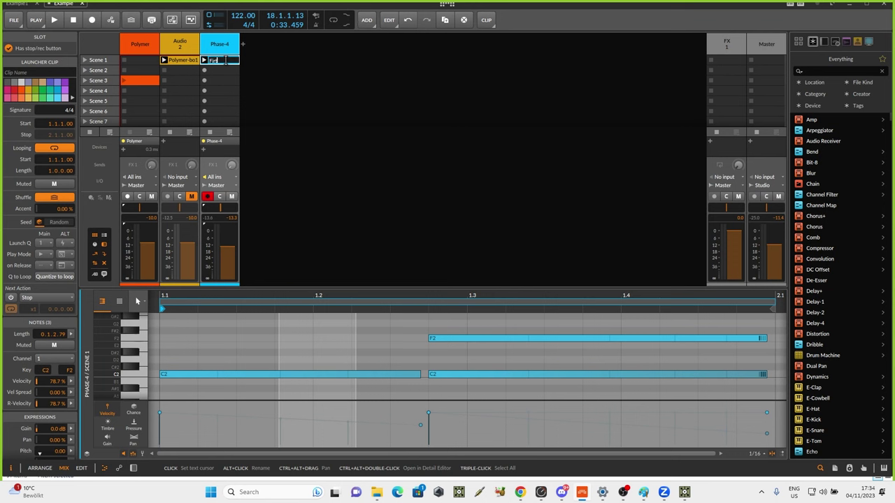
type("Firts Se")
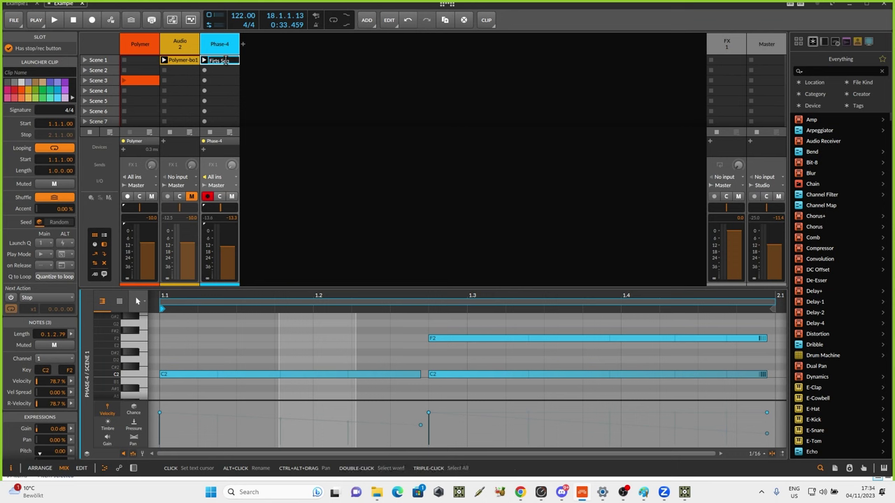
type("quence")
key("Return")
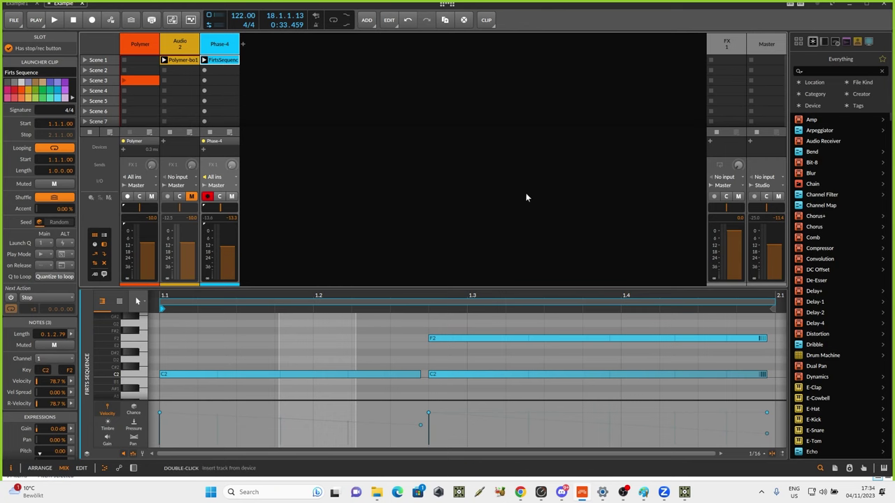
Return to TouchDesigner, choose clip slot "0 - Firts Sequence" in bitwigClipSlot and launch the clip
left_click(686, 493)
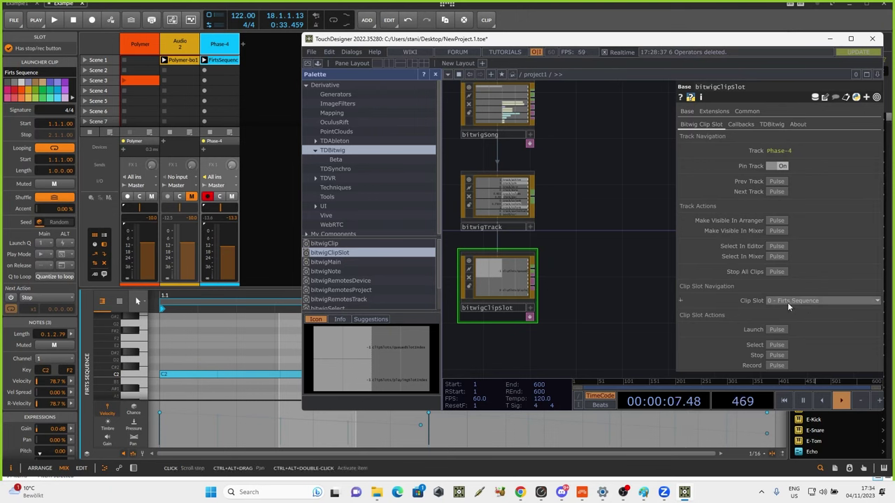
left_click(807, 302)
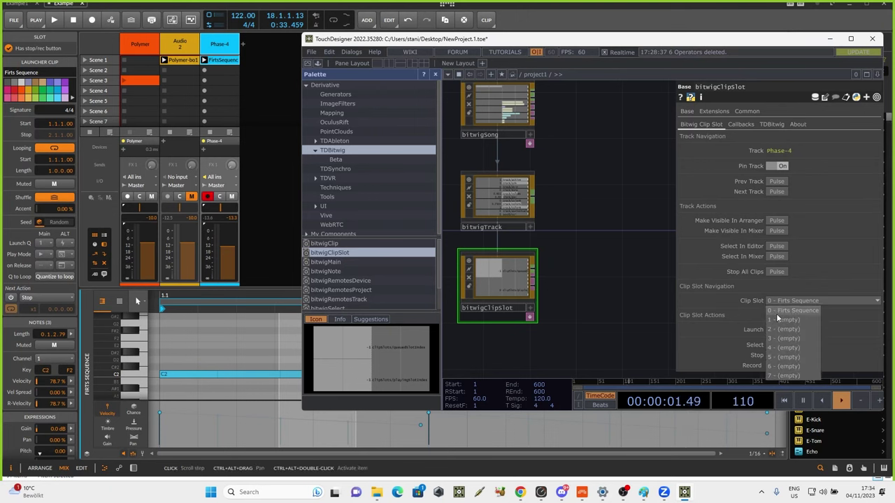
left_click(797, 312)
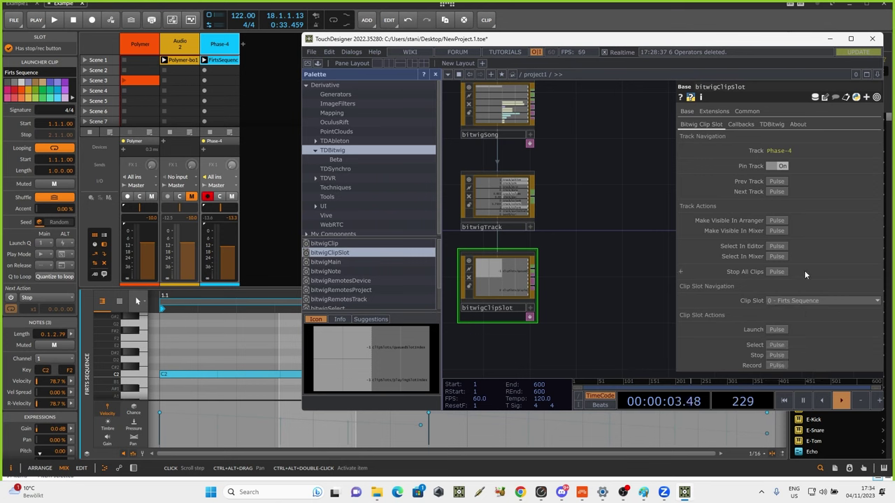
left_click(777, 330)
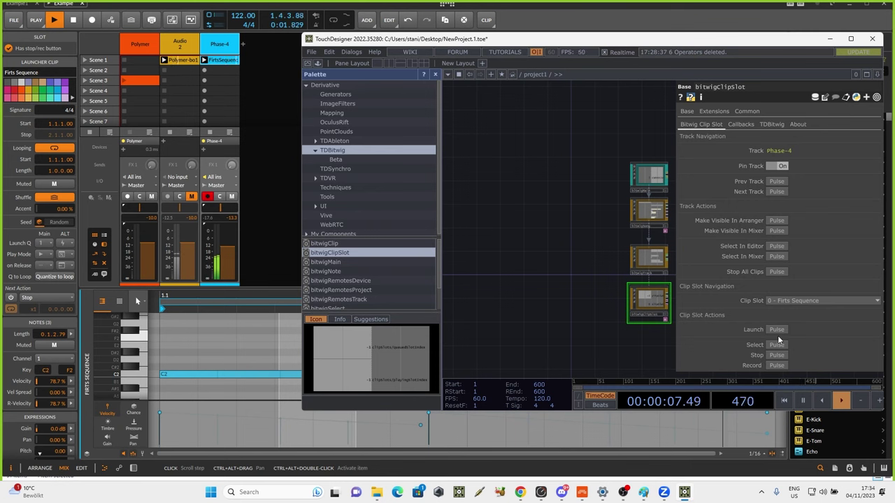
scroll(822, 322, "down", 3)
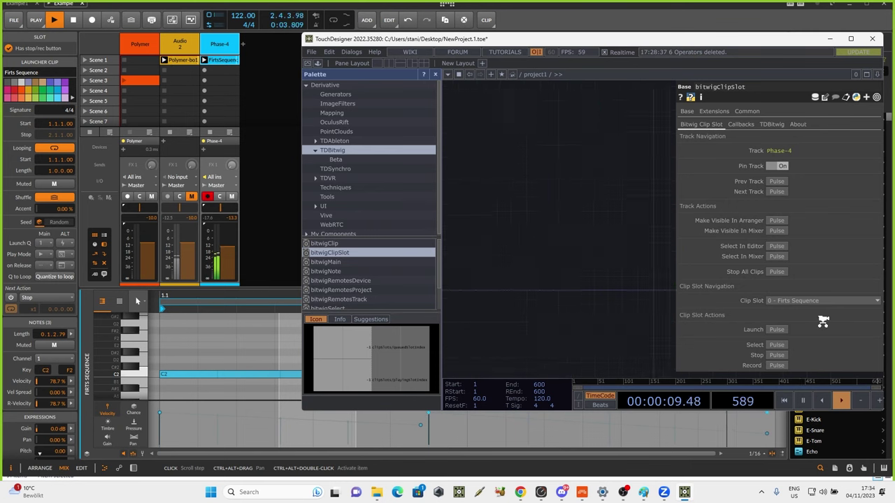
scroll(821, 322, "up", 5)
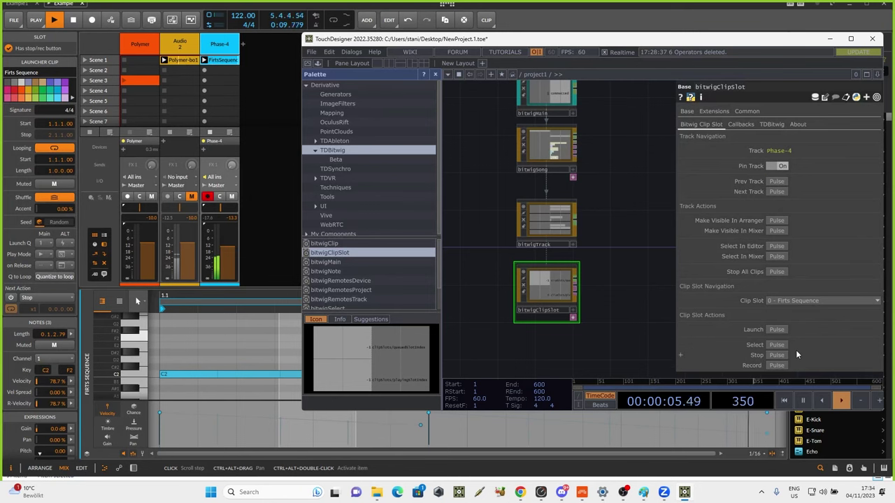
Add the bitwigClip component from the TDBitwig palette to the network below bitwigClipSlot
left_click_drag(647, 241, 640, 222)
left_click_drag(622, 185, 631, 163)
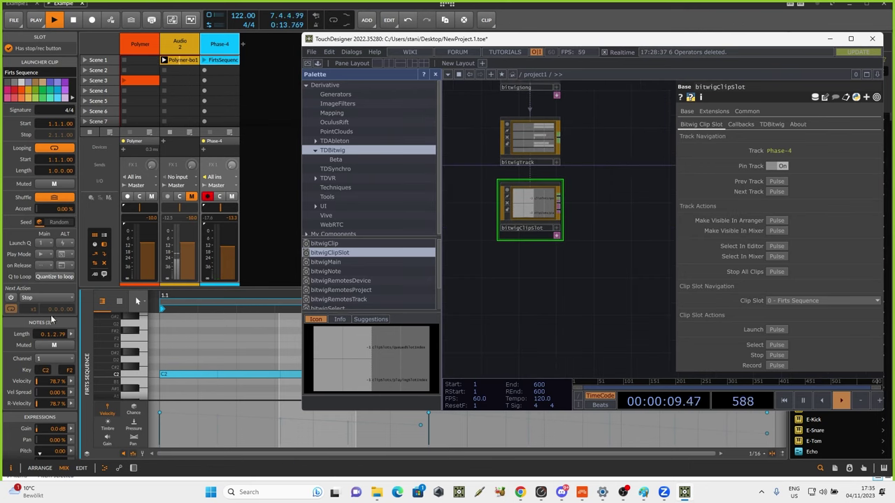
left_click(325, 246)
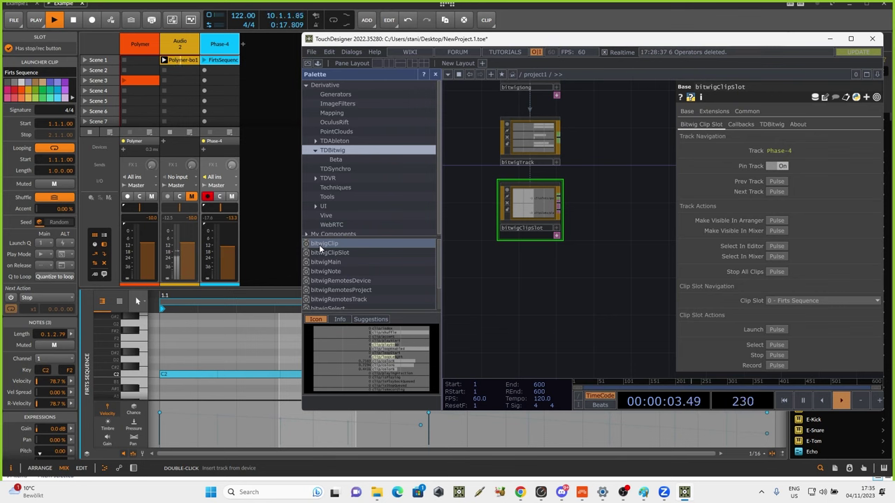
left_click_drag(320, 248, 557, 296)
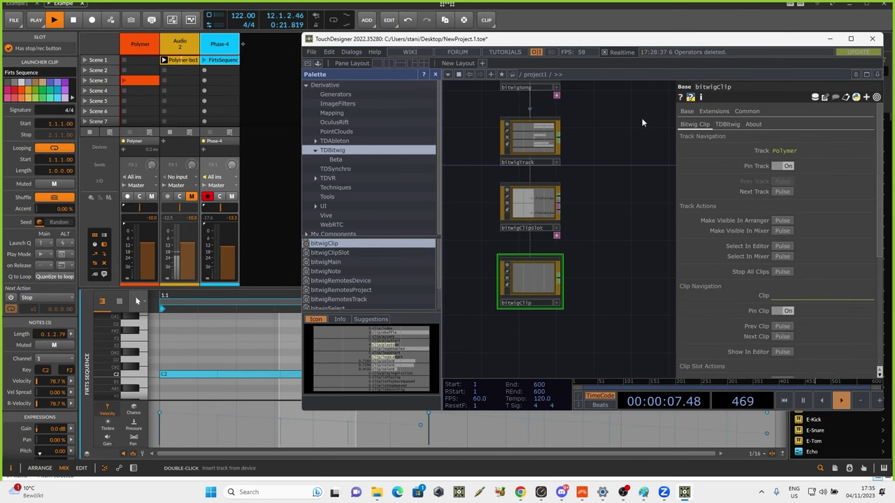
Unpin the track of bitwigClip, navigate it to Phase-4, and pin it there
left_click(783, 166)
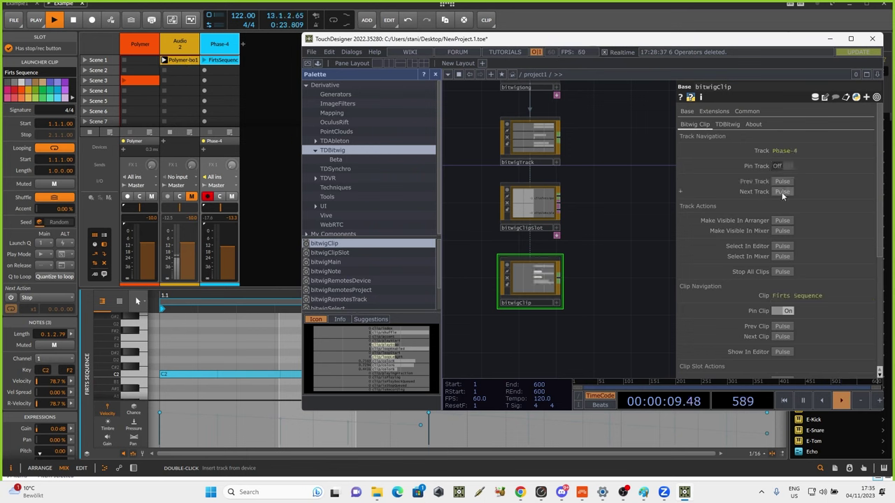
left_click(782, 193)
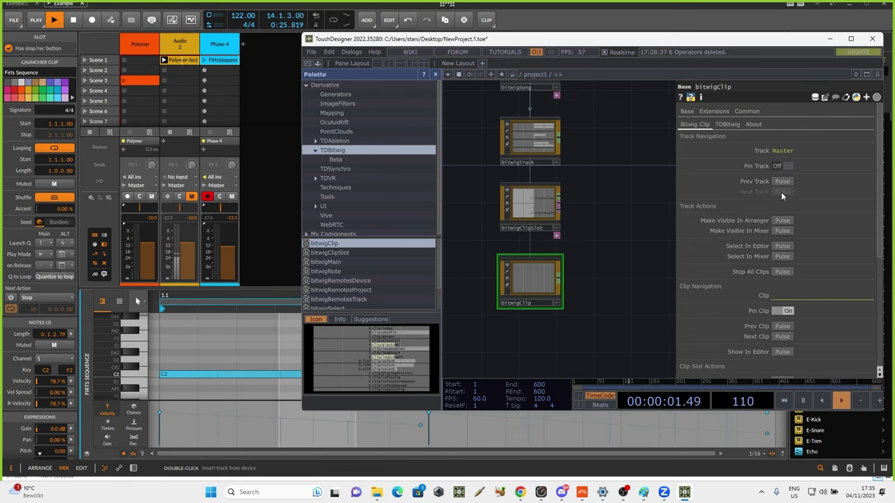
left_click(781, 181)
left_click(785, 166)
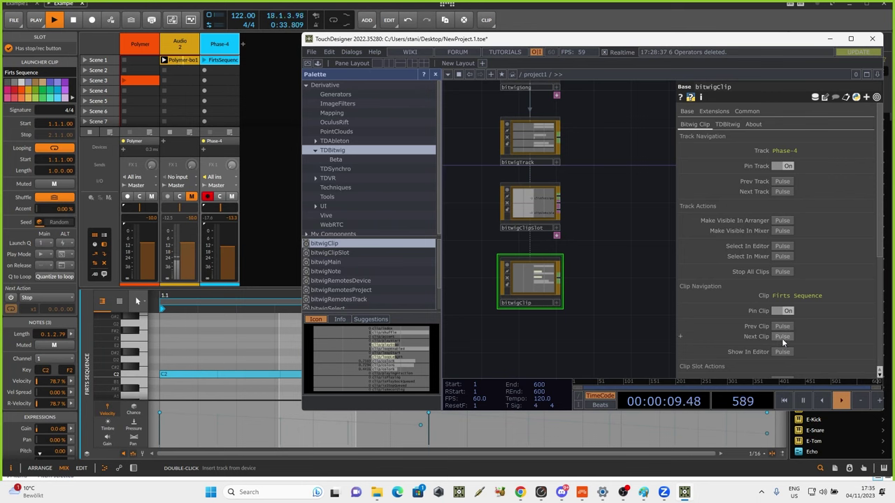
Examine bitwigClip's navigation, slot action and clip attribute parameters and its output channels in the enlarged network view
scroll(806, 290, "down", 5)
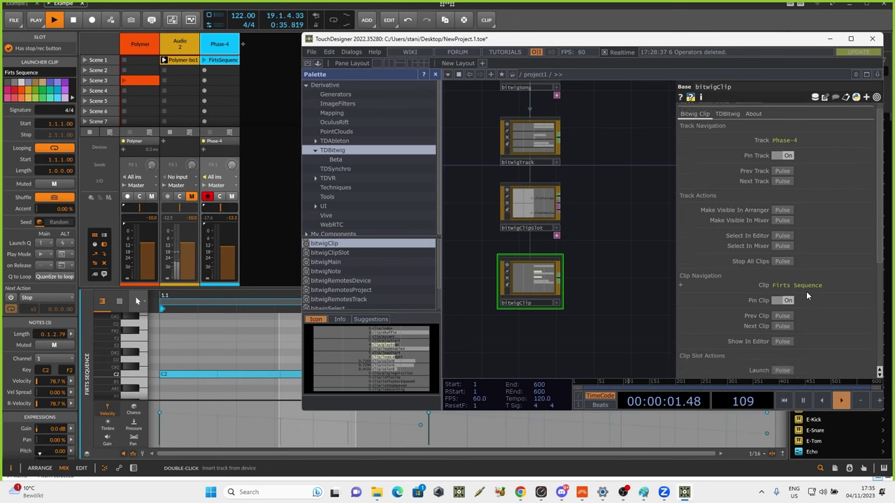
scroll(807, 291, "down", 1)
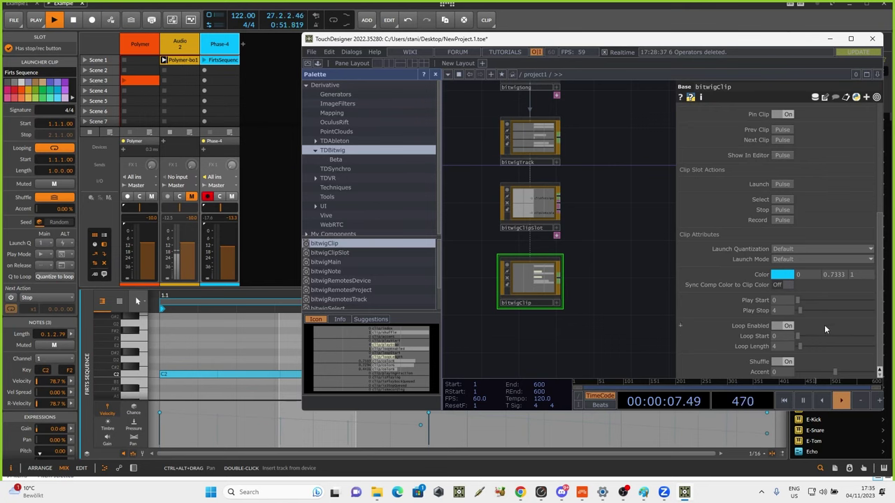
scroll(529, 263, "up", 5)
scroll(538, 257, "down", 2)
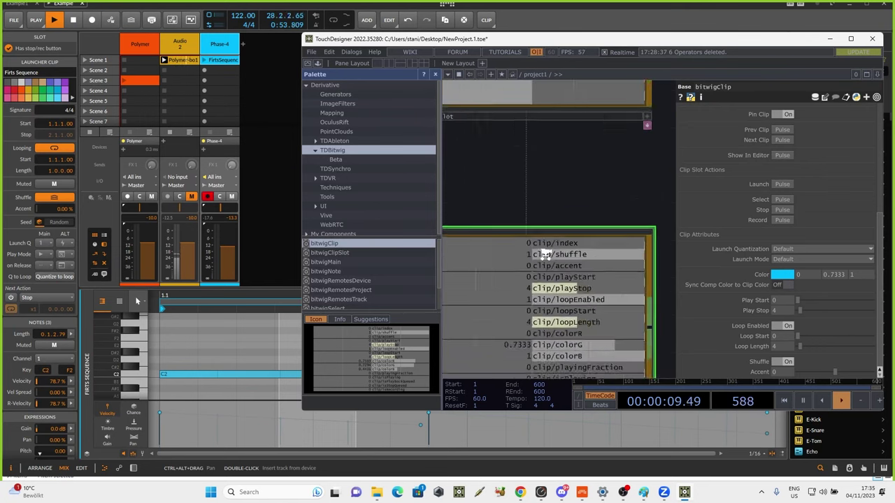
left_click(851, 39)
left_click_drag(401, 170, 512, 144)
scroll(361, 305, "up", 5)
left_click_drag(396, 246, 414, 142)
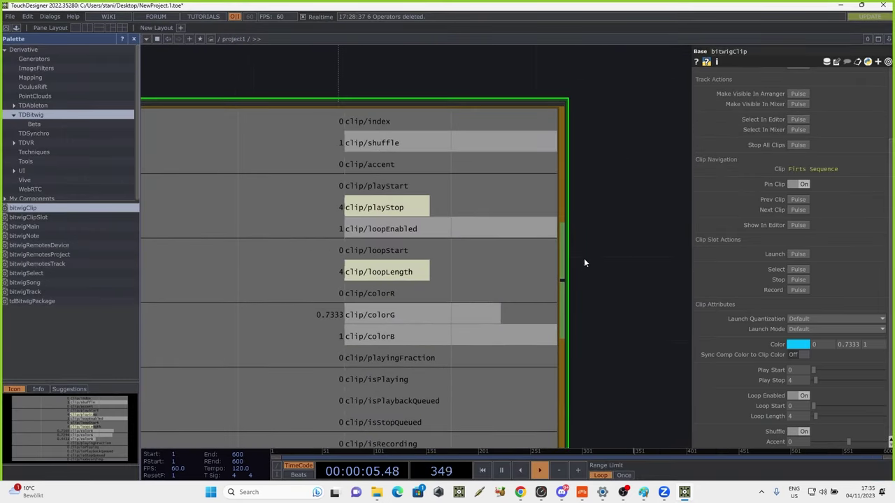
scroll(581, 260, "down", 4)
left_click_drag(599, 214, 521, 374)
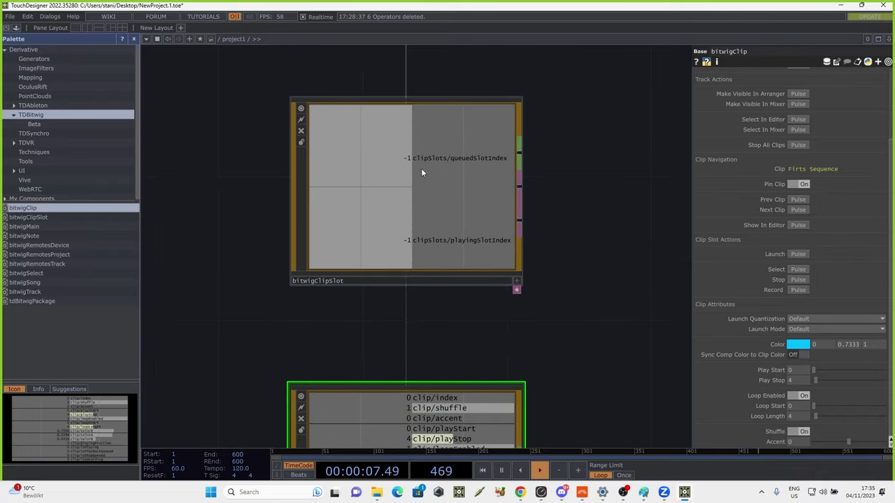
scroll(538, 261, "down", 3)
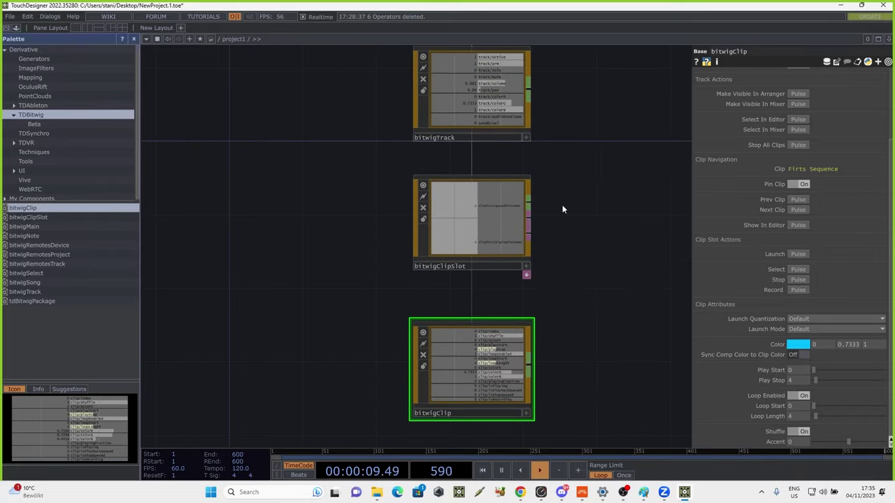
Add the bitwigNote component from the TDBitwig palette to the network below bitwigClip
left_click(860, 5)
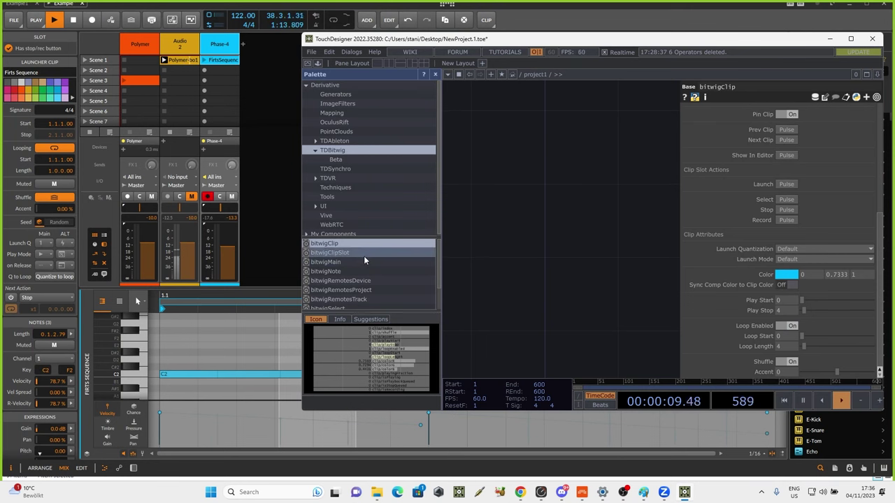
scroll(365, 259, "down", 2)
scroll(369, 254, "up", 2)
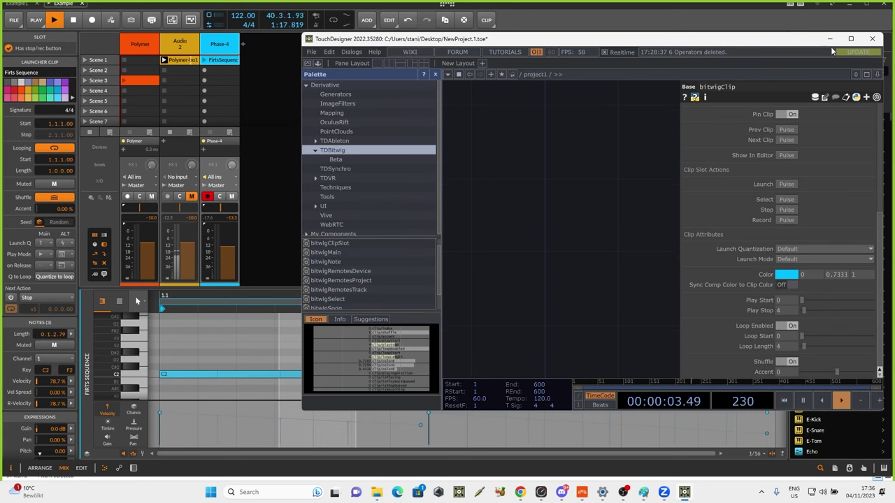
left_click(851, 41)
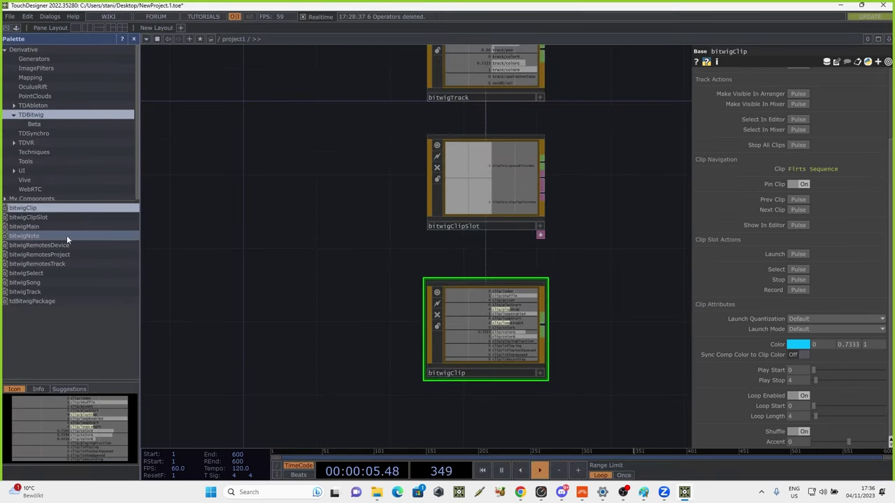
left_click_drag(23, 241, 427, 414)
left_click_drag(606, 310, 582, 172)
left_click_drag(487, 228, 488, 305)
left_click_drag(566, 290, 544, 335)
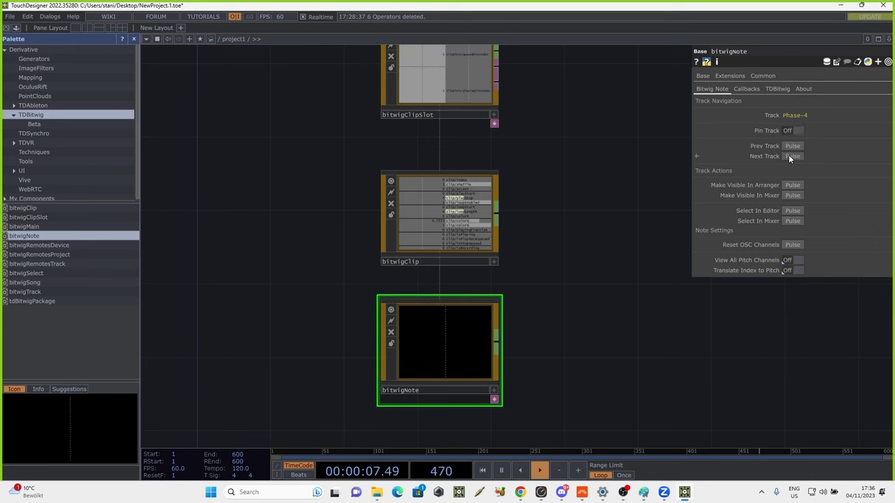
Step through the tracks of bitwigNote back to Phase-4 and pin that track
left_click(790, 156)
left_click(789, 146)
scroll(825, 221, "down", 5)
scroll(826, 221, "up", 3)
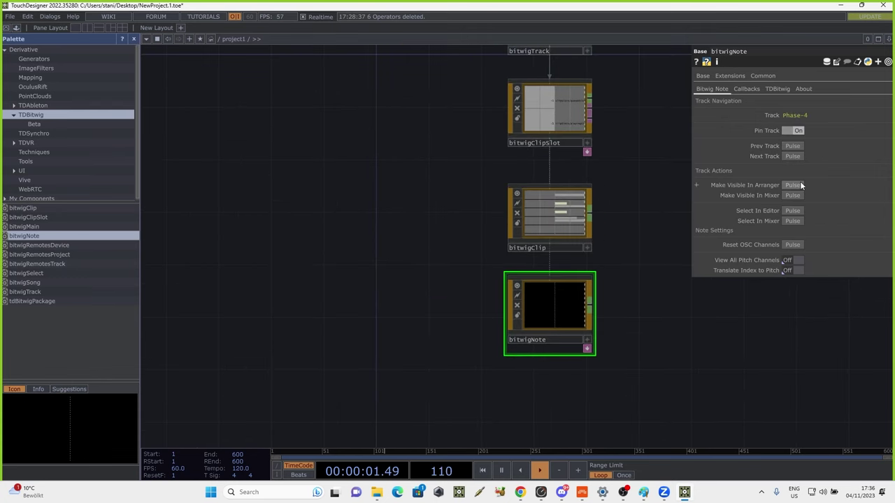
Launch the Firts Sequence clip from the clip slot actions of bitwigClip
left_click(568, 202)
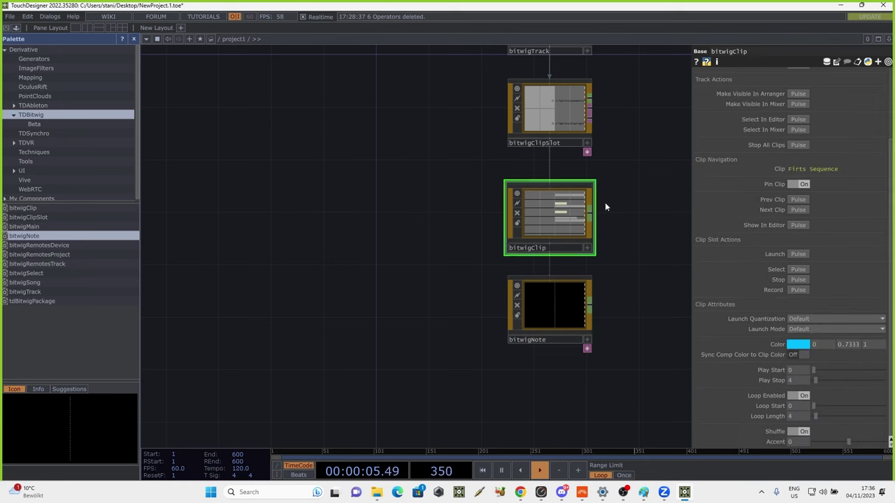
left_click(794, 255)
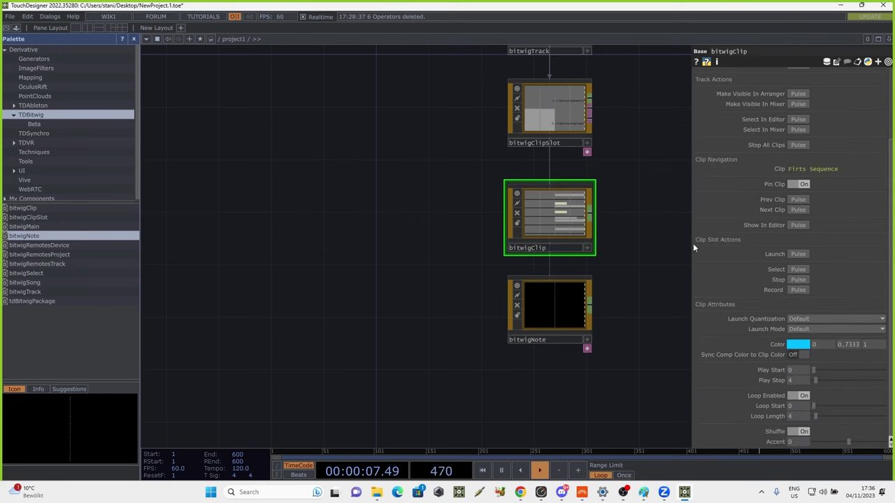
scroll(606, 302, "up", 2)
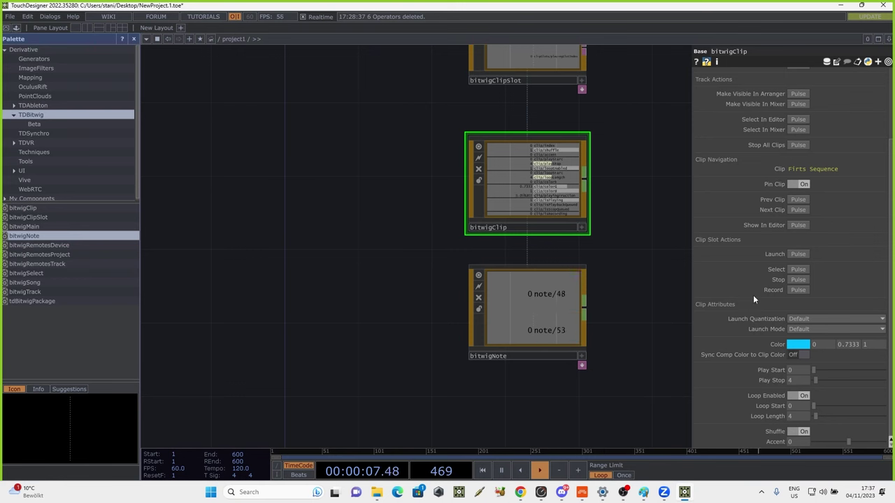
Switch to Bitwig Studio and point out the first C2 note in the Firts Sequence clip
mouse_move(685, 493)
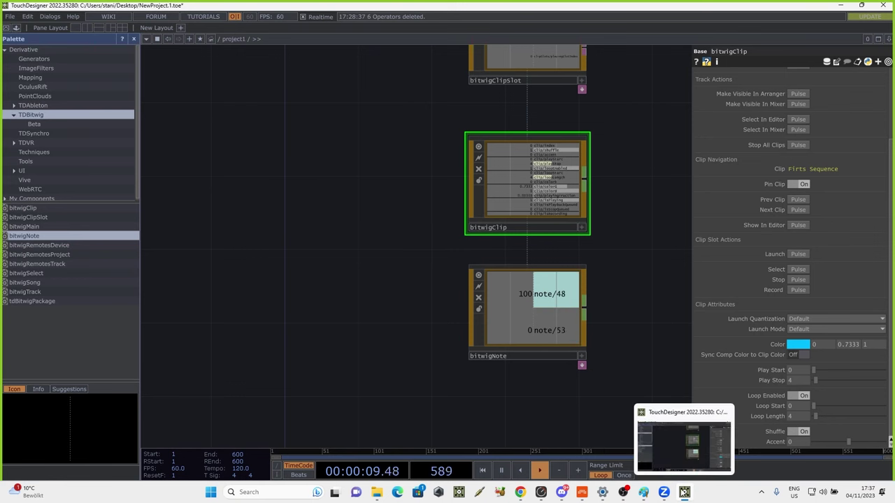
left_click(582, 492)
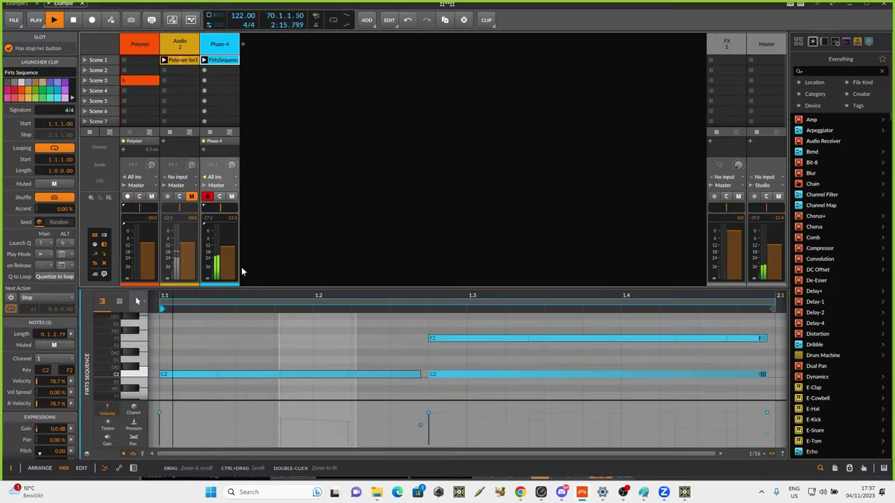
left_click(255, 375)
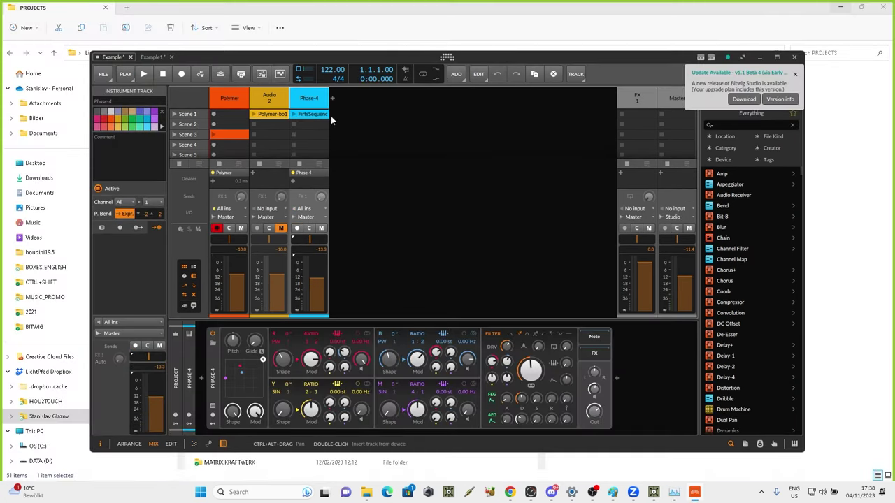
Show the devices of the Phase-4 track and insert a Note Length device after the Phase-4 synth
double_click(310, 114)
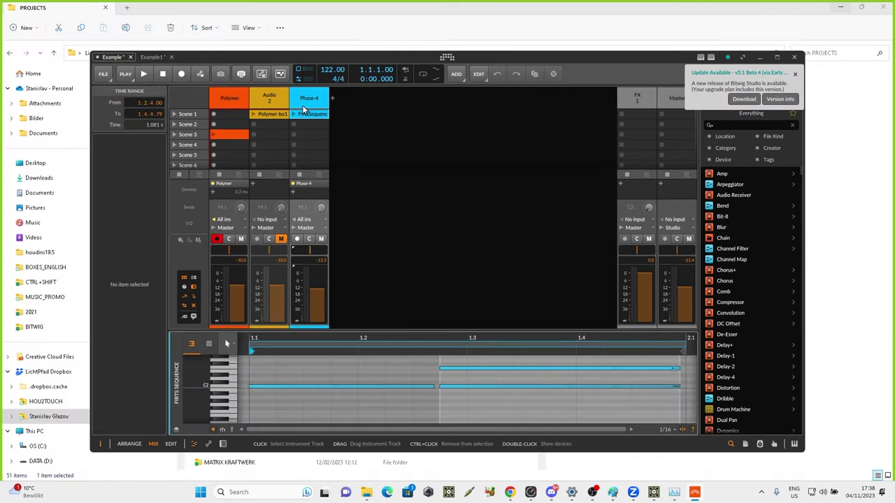
double_click(303, 99)
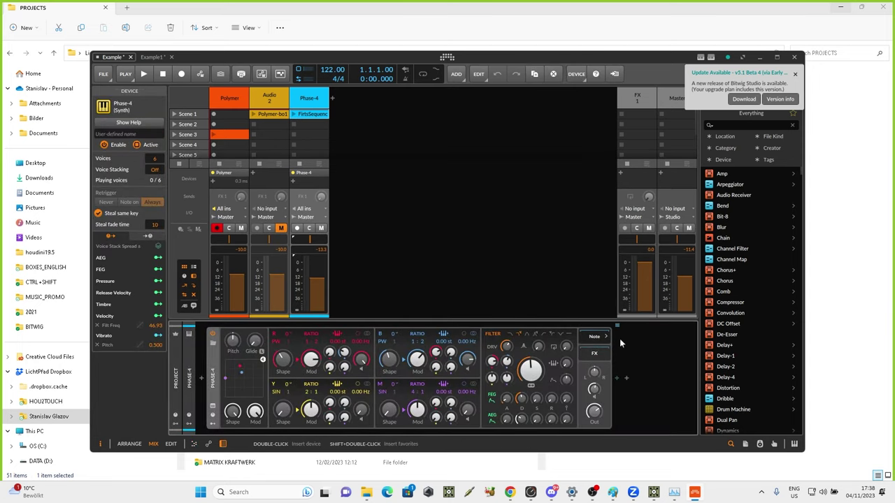
left_click(617, 376)
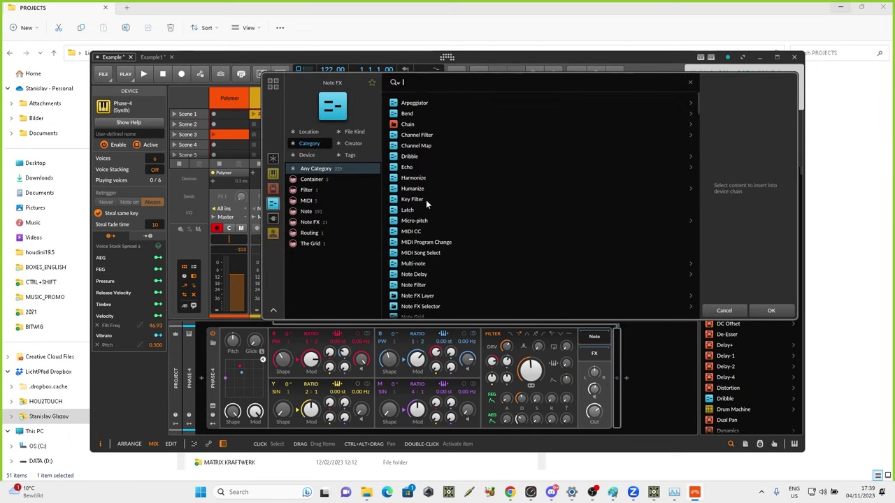
type("n")
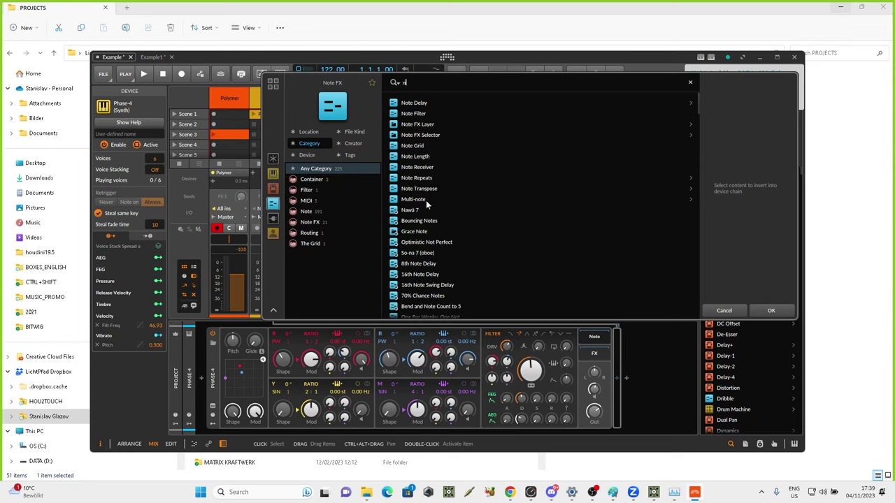
type("o")
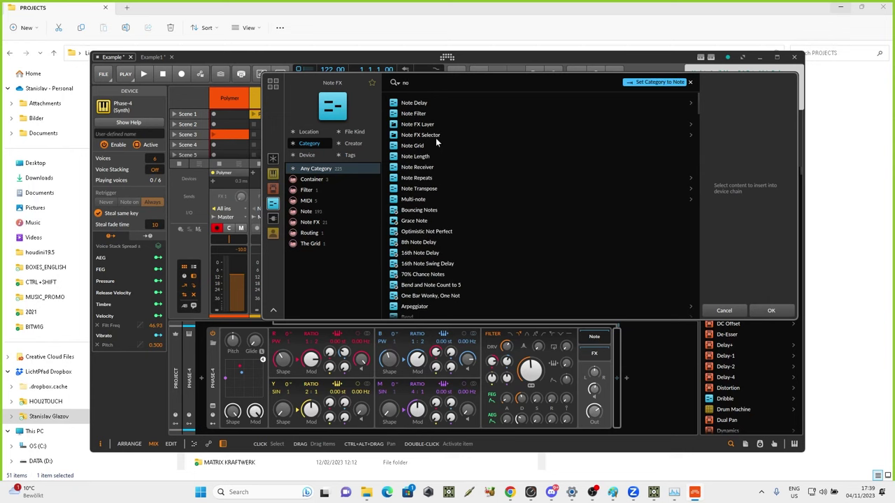
left_click(429, 156)
left_click(756, 311)
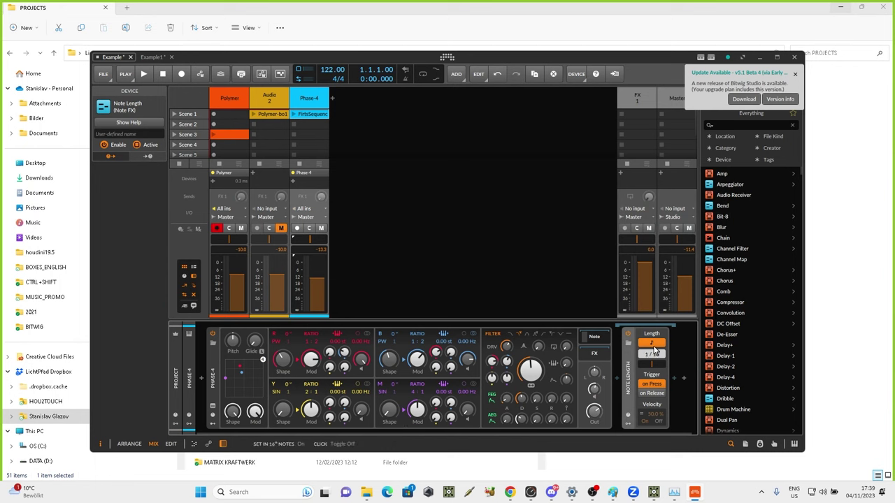
Set the Note Length device to a time-based length of 175 ms and launch the FirtsSequence clip
left_click_drag(653, 365, 651, 364)
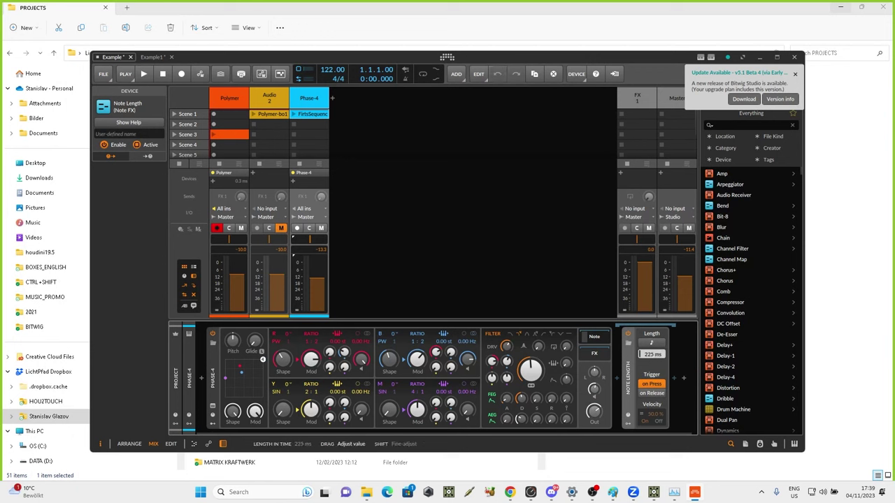
left_click_drag(652, 354, 653, 357)
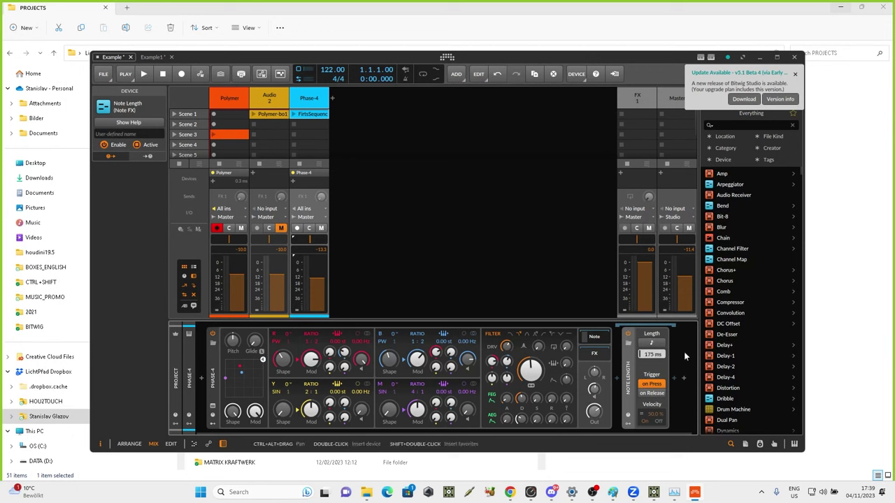
left_click(294, 114)
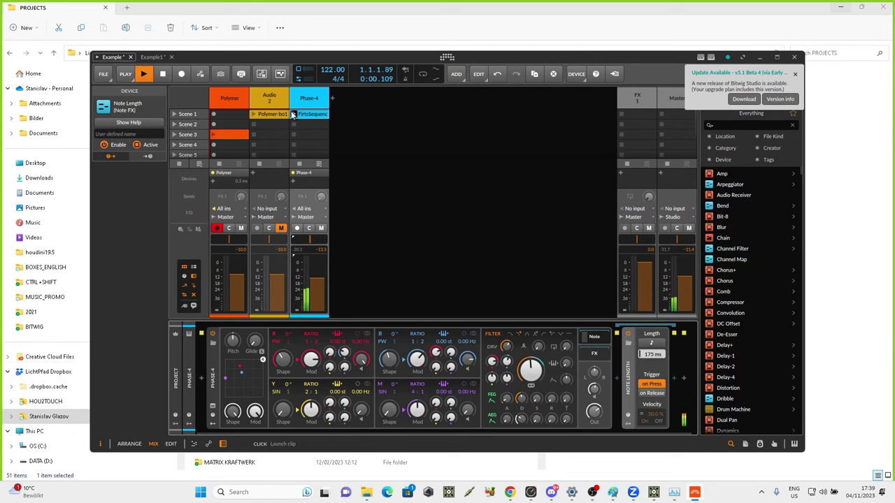
Switch to TouchDesigner and select bitwigNote to check its incoming note channels and parameters
mouse_move(653, 494)
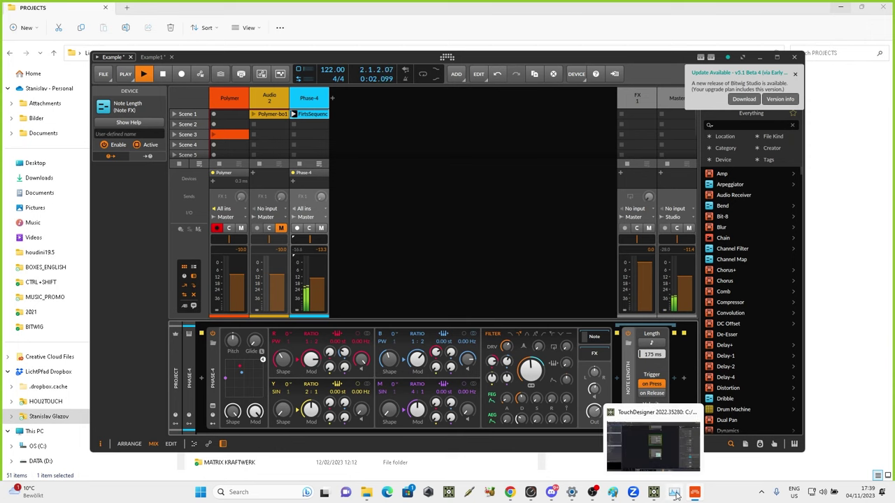
left_click(627, 428)
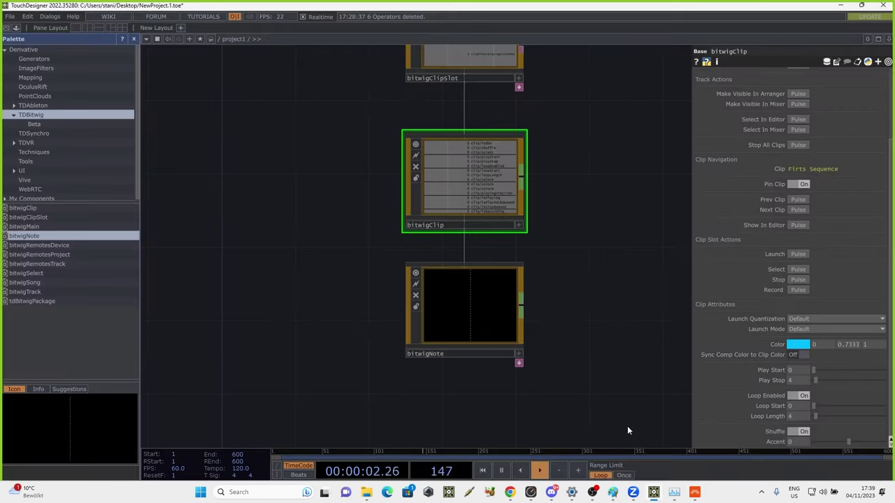
left_click(474, 296)
mouse_move(592, 91)
left_mouse_down()
mouse_move(581, 175)
mouse_move(589, 74)
left_mouse_up()
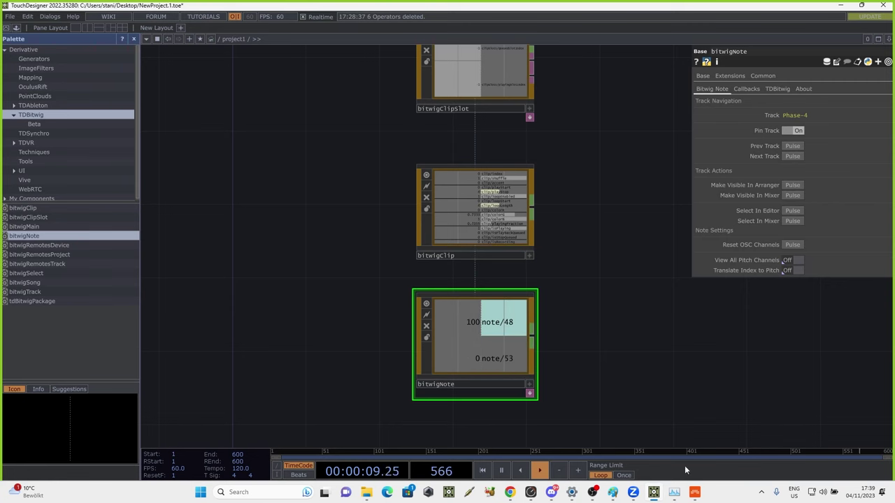
Switch to Bitwig Studio, stop playback and open the FirtsSequence clip in the note editor
left_click(694, 493)
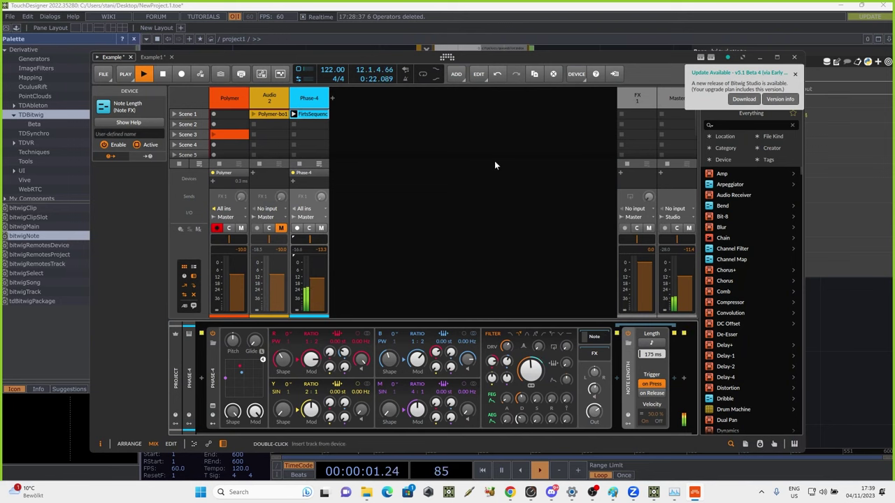
key("space")
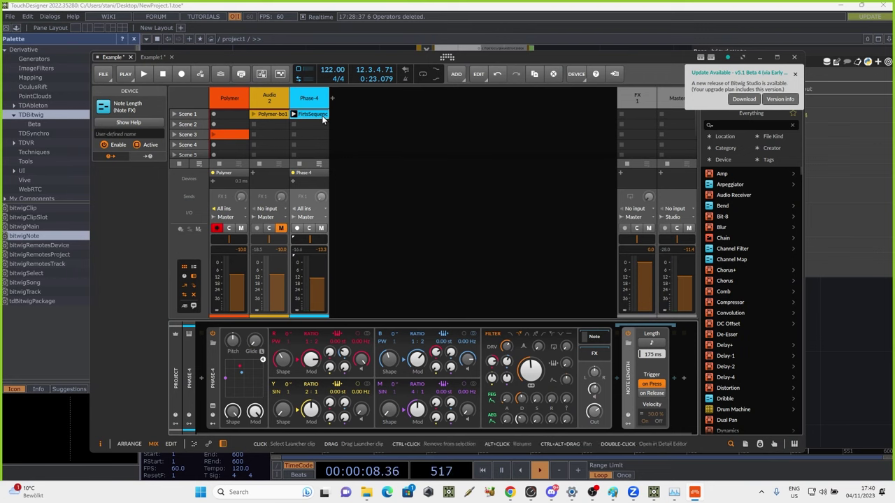
double_click(322, 119)
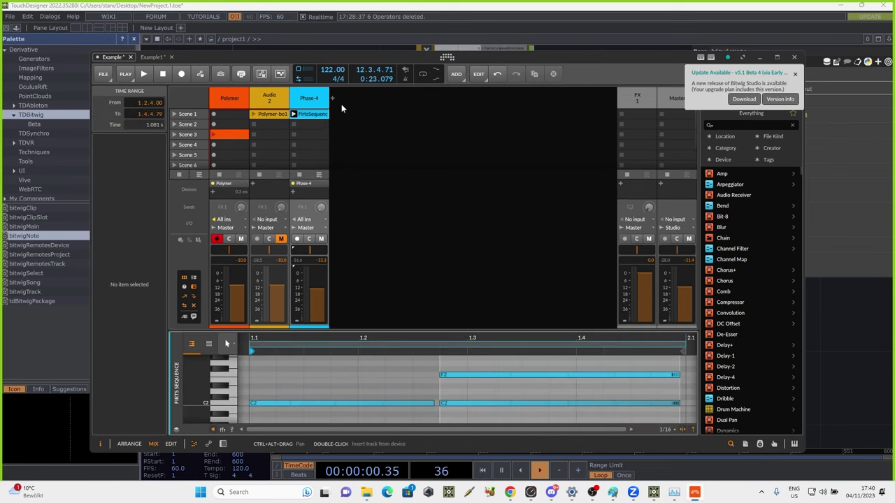
Add an empty instrument track after the Phase-4 track, without choosing an instrument
left_click(333, 98)
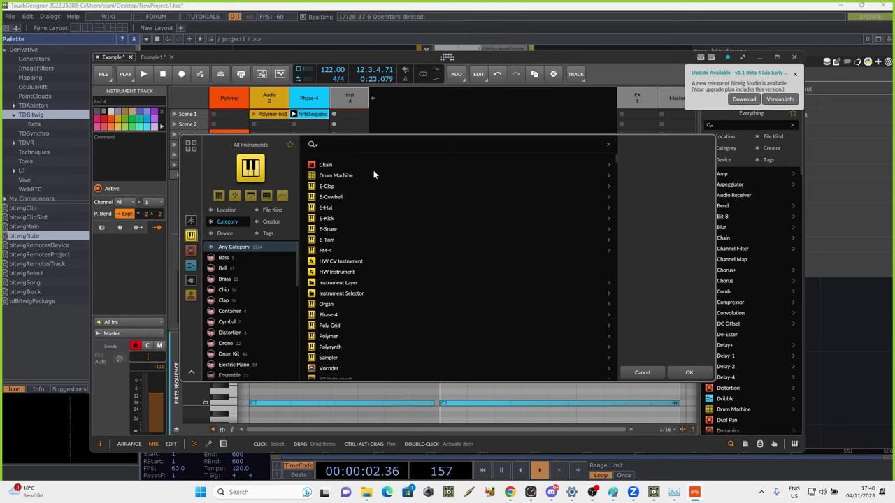
left_click(634, 370)
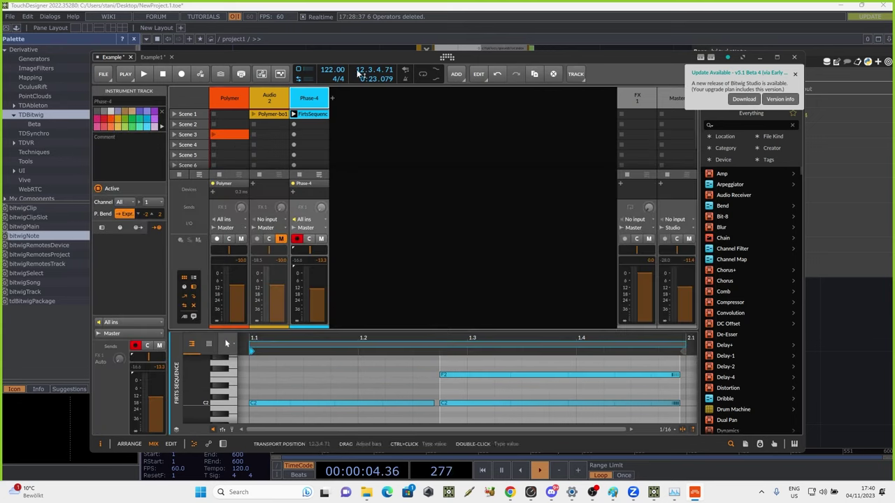
right_click(364, 114)
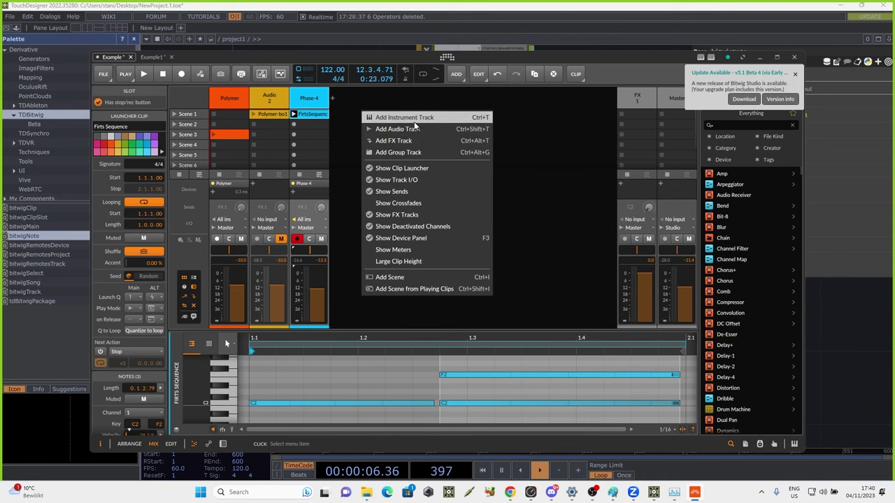
left_click(413, 119)
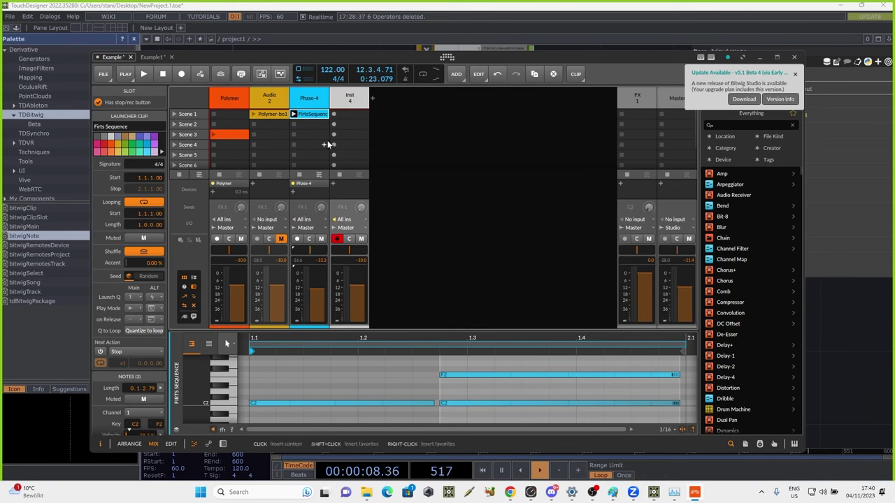
Set the new instrument track's note input to the Note Length device in the Phase-4 track's chain
left_click(358, 220)
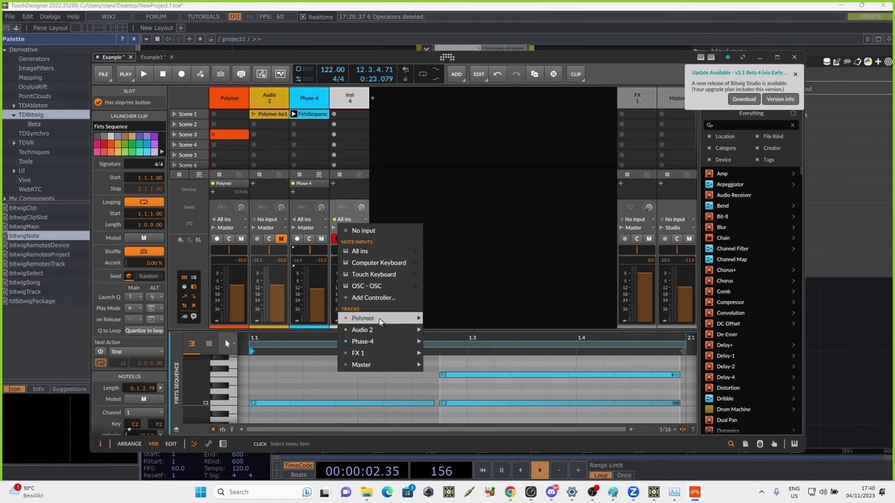
mouse_move(380, 341)
mouse_move(467, 361)
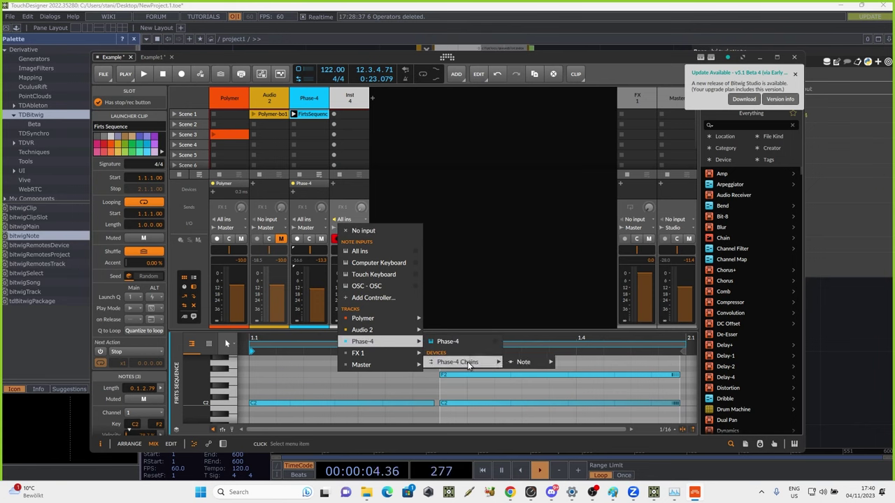
mouse_move(524, 362)
left_click(579, 361)
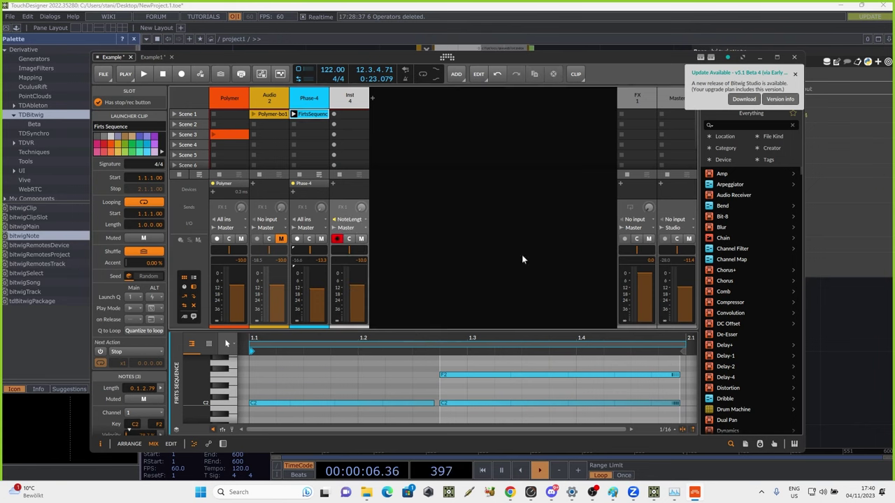
Record the incoming notes into a Scene 1 clip on the new instrument track and shorten its loop to the first bar
left_click(333, 113)
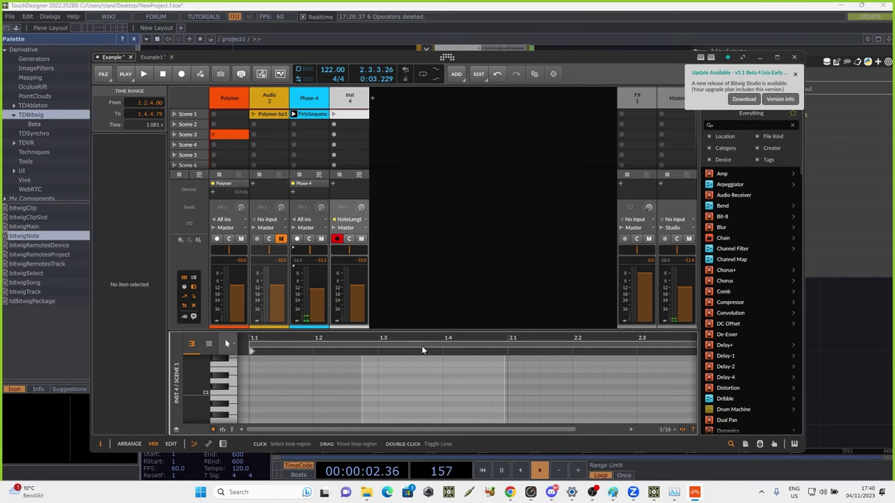
left_click_drag(424, 329, 424, 203)
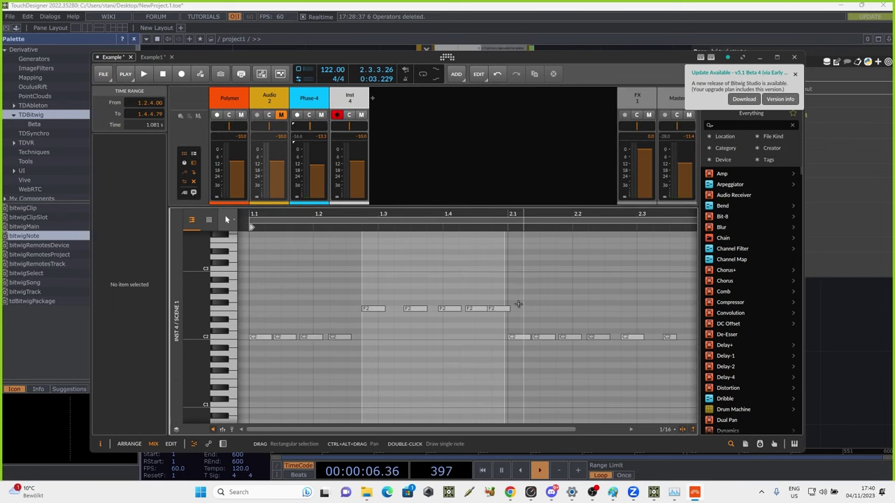
left_click(519, 302)
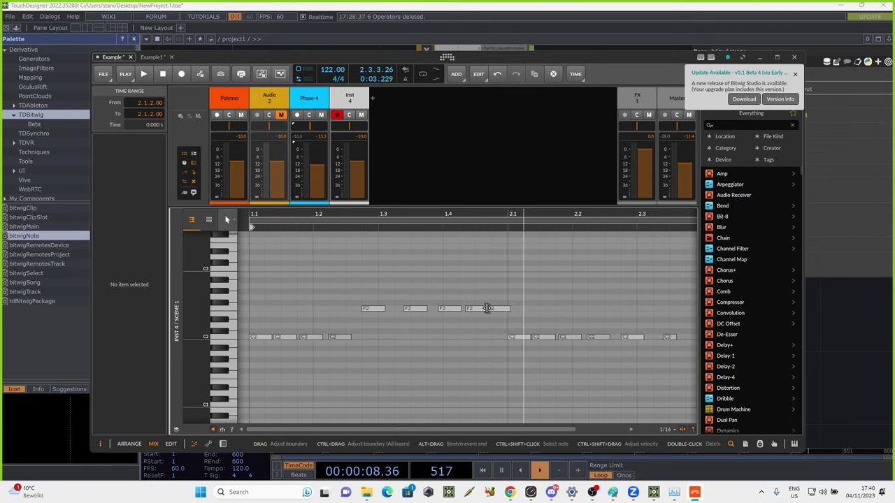
left_click_drag(487, 214, 491, 192)
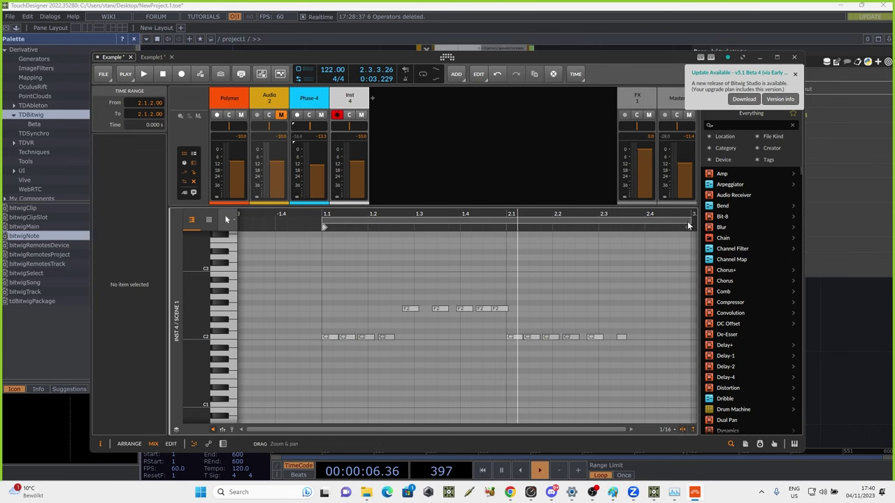
left_click_drag(692, 219, 537, 203)
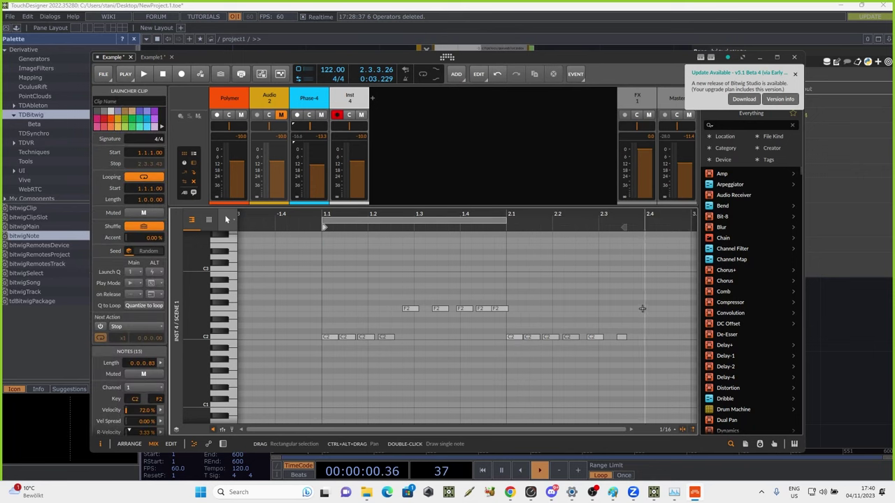
Delete the recorded C2 notes that lie after the first bar of the clip
left_click(652, 309)
left_click_drag(659, 300, 510, 378)
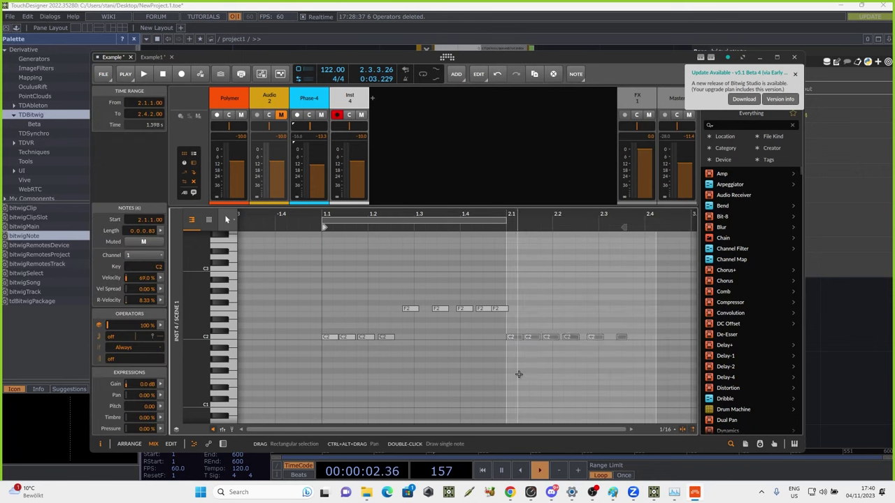
key("Delete")
Shorten the last two F2 notes in the first bar to lengths of about 0.0.0.99 and 0.0.0.84
left_click_drag(484, 214, 566, 349)
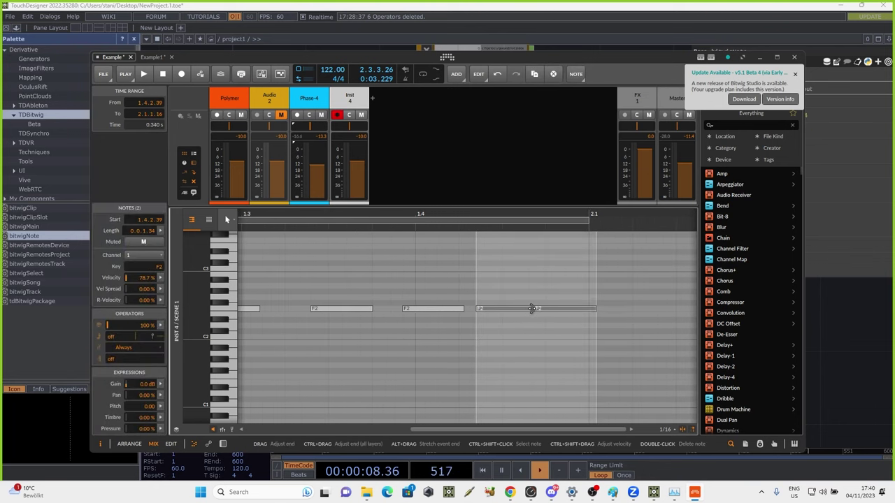
left_click_drag(534, 309, 519, 308)
left_click(562, 349)
left_click(527, 310)
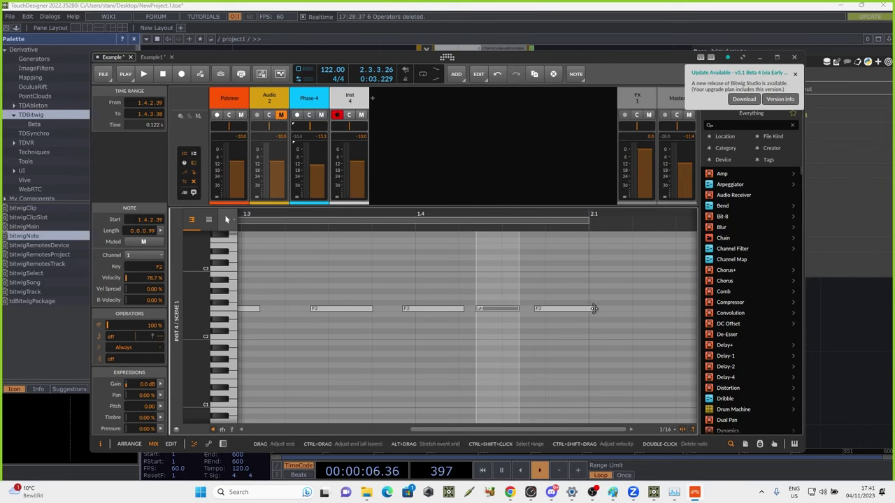
left_click_drag(593, 308, 571, 308)
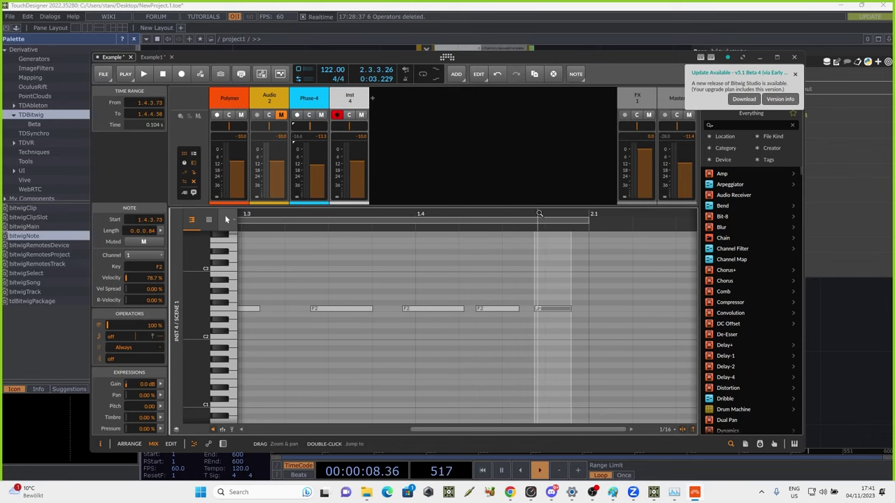
left_click_drag(539, 219, 574, 222)
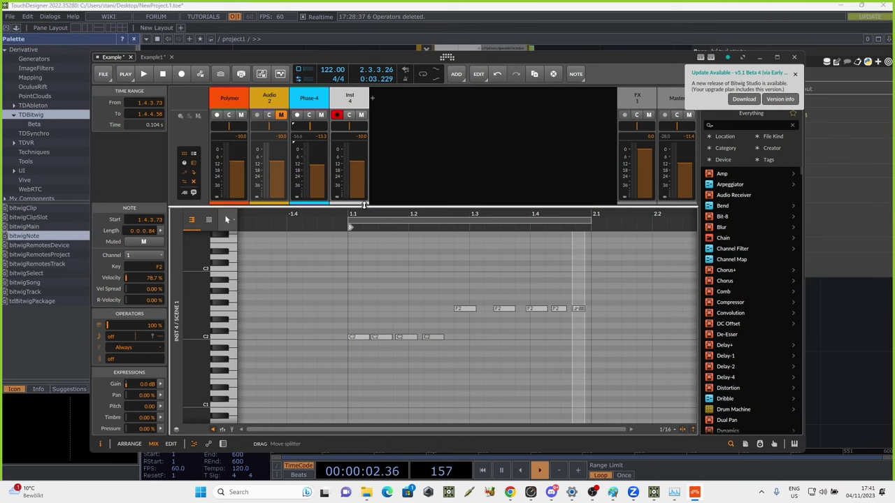
Move the recorded clip to the Scene 2 slot of the Phase-4 track and launch it
left_click_drag(364, 207, 361, 313)
left_click_drag(349, 120, 310, 129)
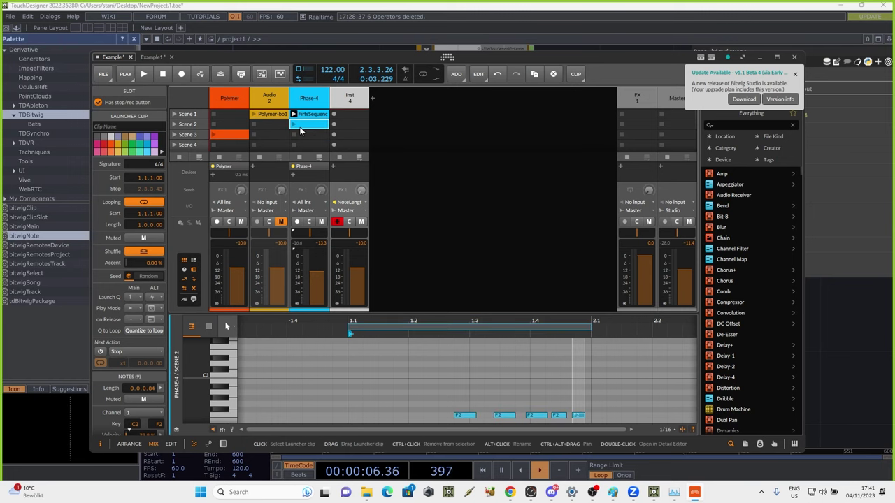
left_click(293, 124)
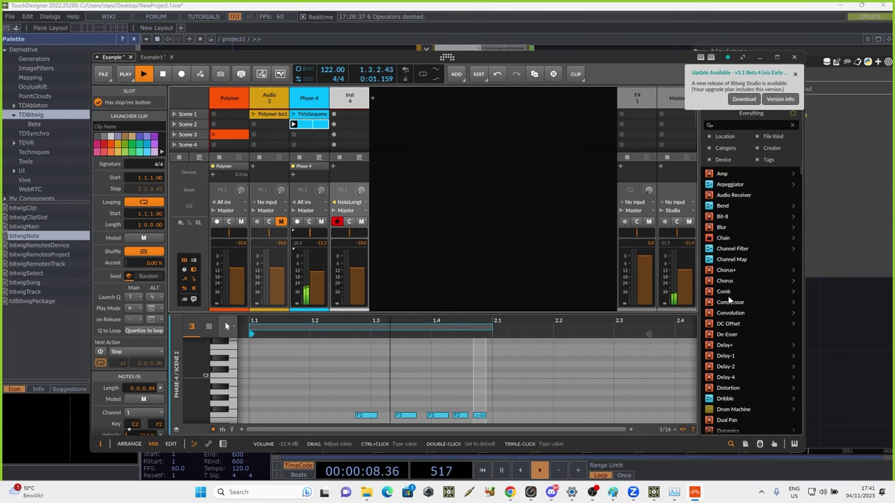
Switch to TouchDesigner, turn on Translate Index to Pitch for bitwigNote, and stop playback in Bitwig Studio
left_click(824, 340)
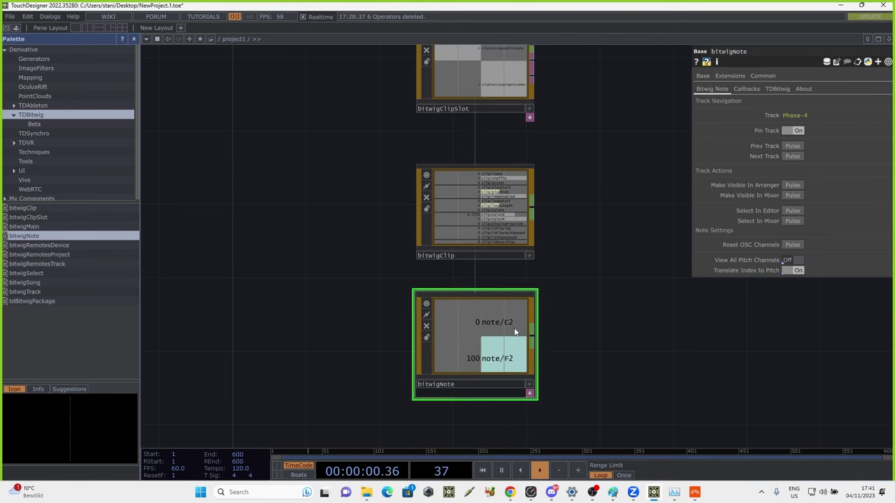
key("space")
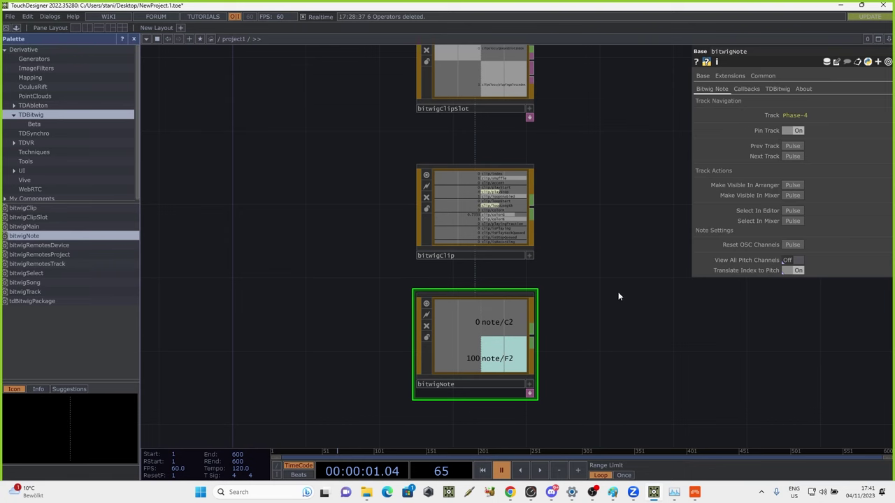
left_click(695, 493)
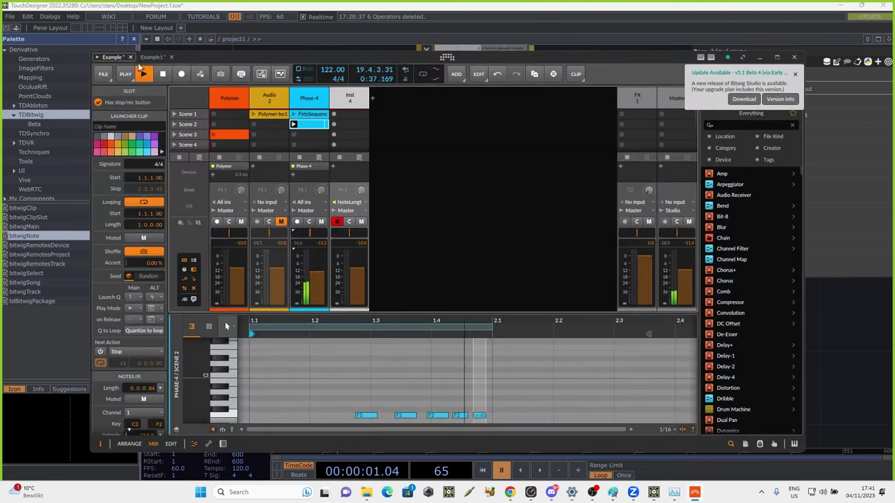
key("space")
left_click(850, 361)
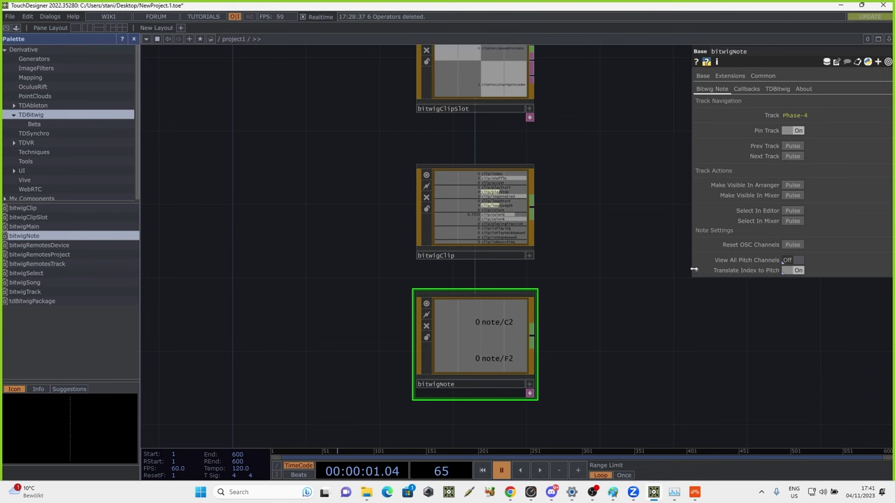
Preview the bitwigRemotesDevice and bitwigRemotesProject components in the palette and resume the TouchDesigner timeline
left_click(34, 244)
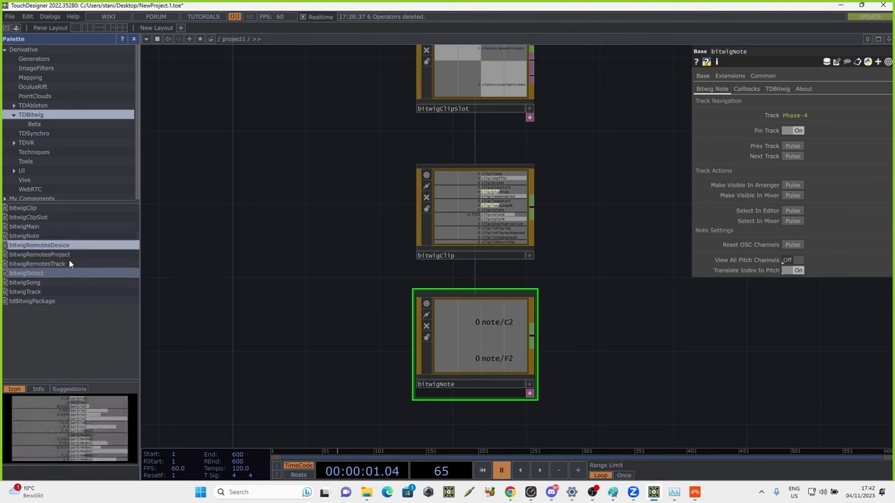
left_click(65, 256)
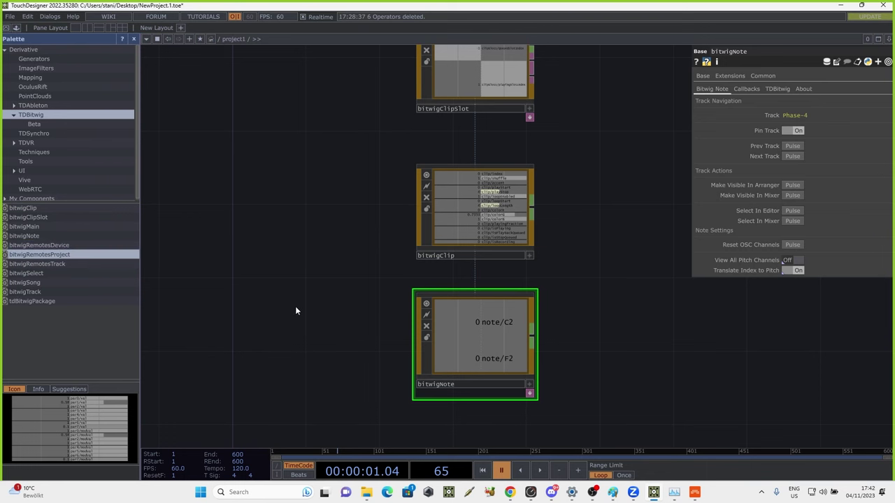
left_click(539, 470)
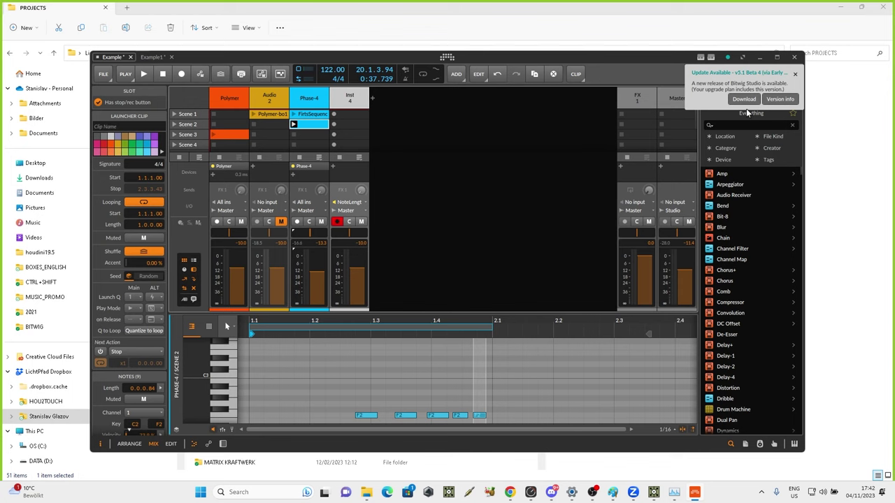
Dismiss the update notice in Bitwig Studio and maximize its window
left_click(795, 73)
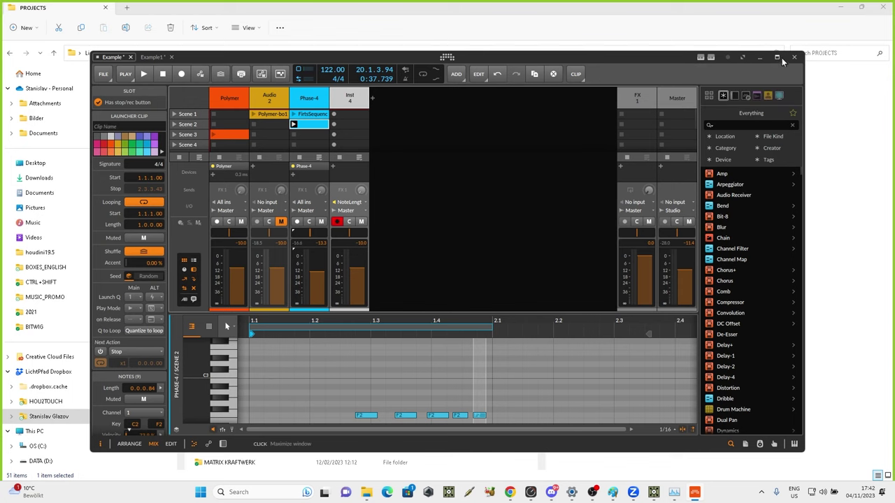
left_click(780, 59)
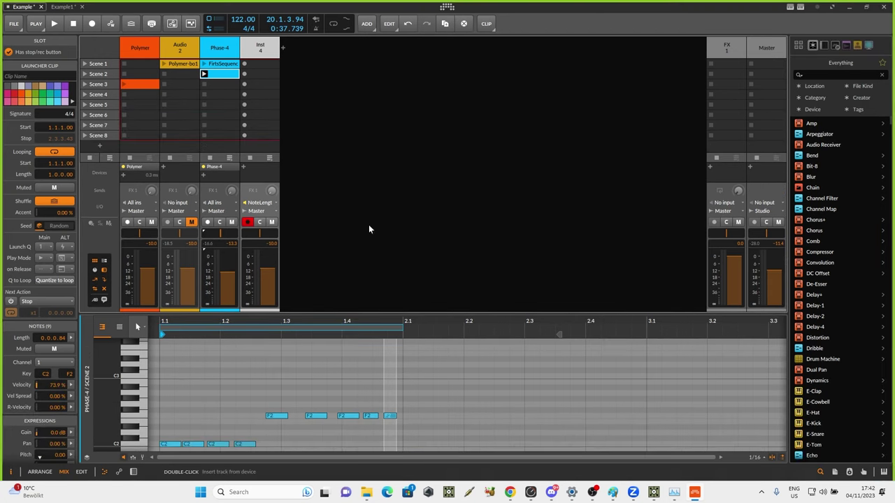
Show the Phase-4 track's devices, expand the synth's modulators and remote controls, and try the Shape control
double_click(214, 44)
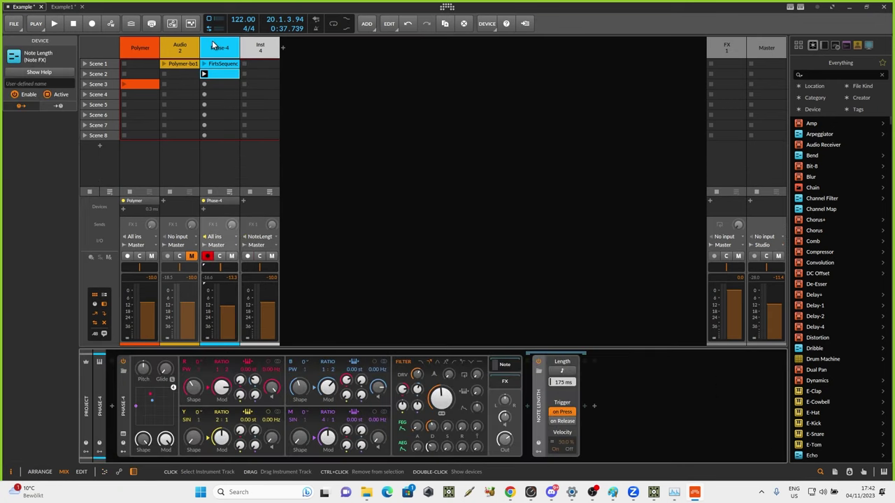
left_click(123, 453)
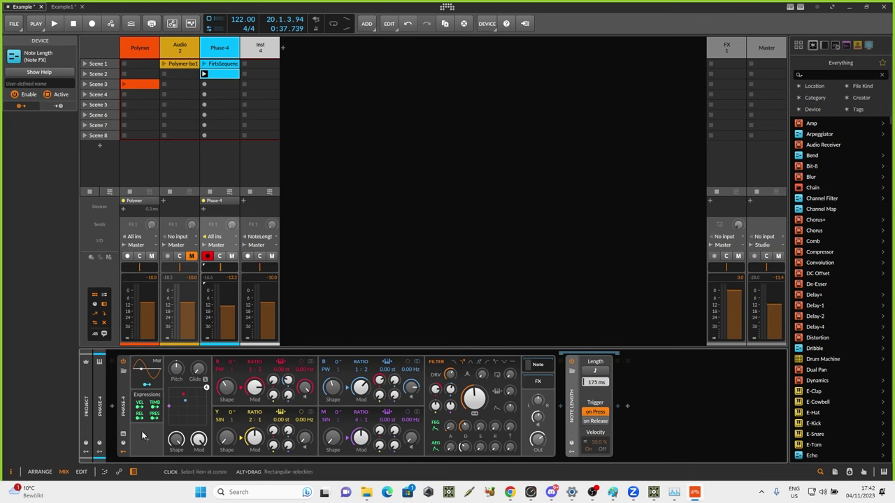
left_click(124, 444)
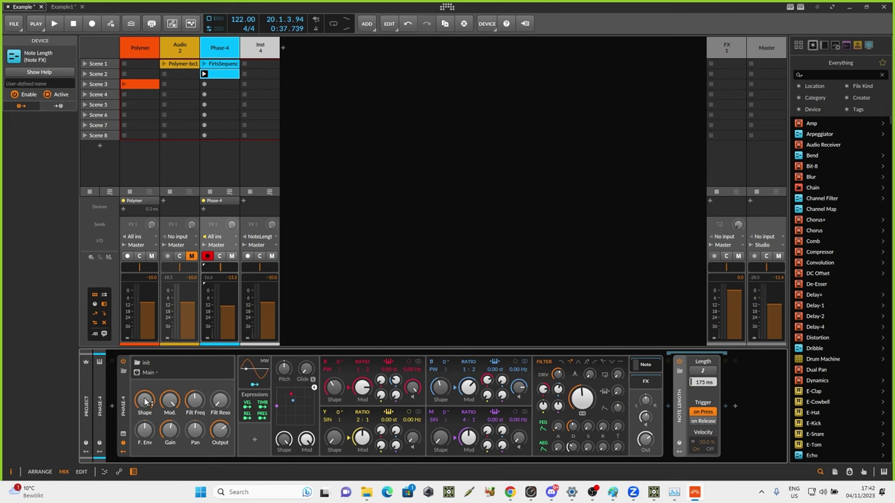
left_click_drag(145, 399, 145, 428)
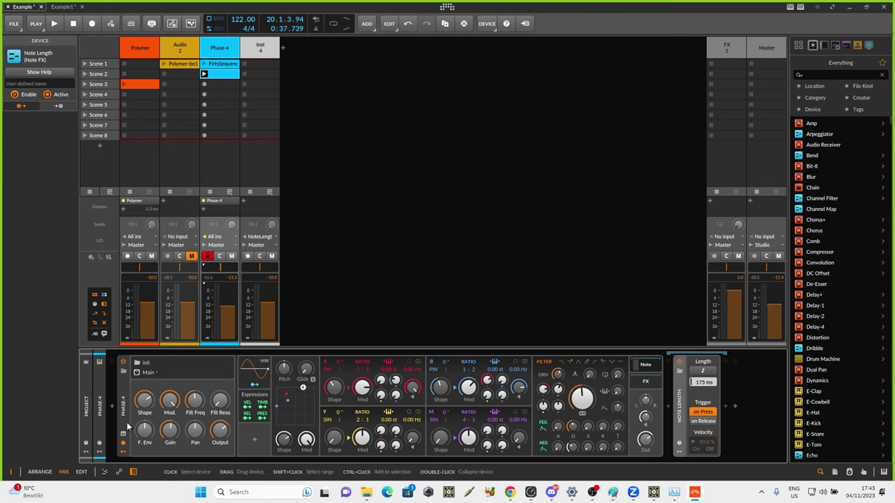
Show the Phase-4 track's modulators and remote controls, along with the project remote controls
left_click(99, 453)
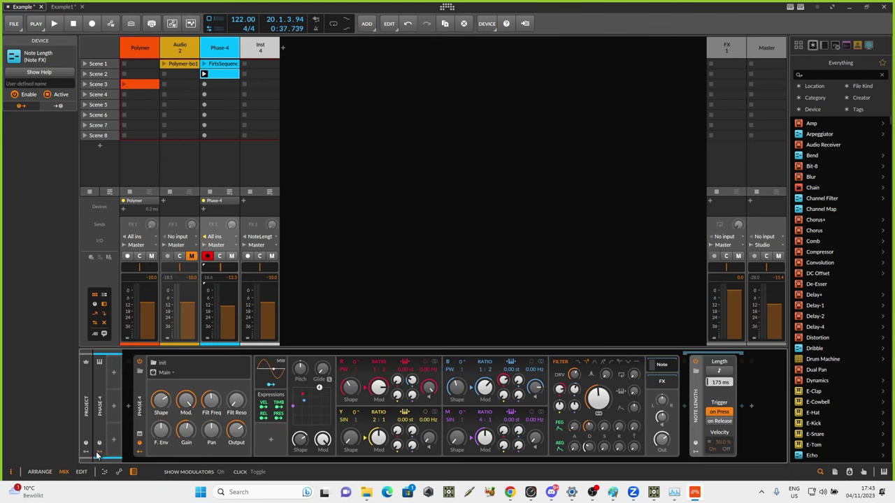
left_click(100, 442)
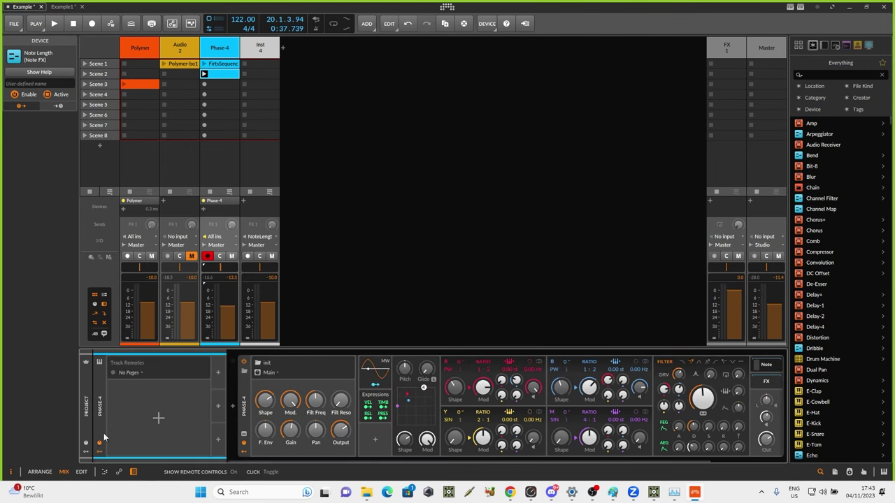
left_click(85, 443)
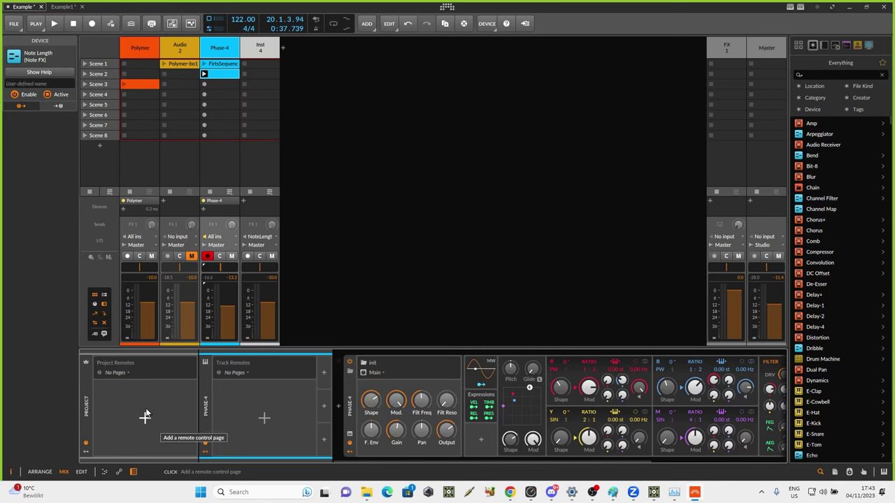
Show the remotes section in the mixer and display the Polymer track's remote controls beside its devices
left_click(94, 304)
left_click_drag(318, 348, 317, 376)
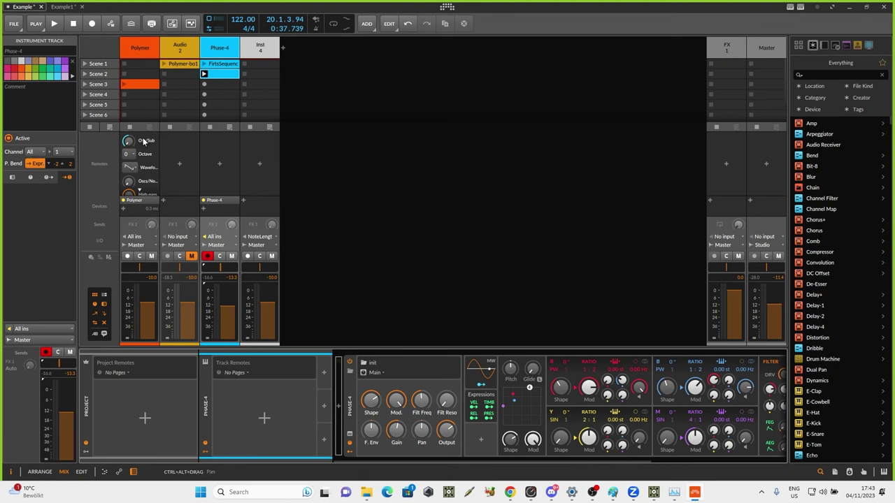
left_click(143, 46)
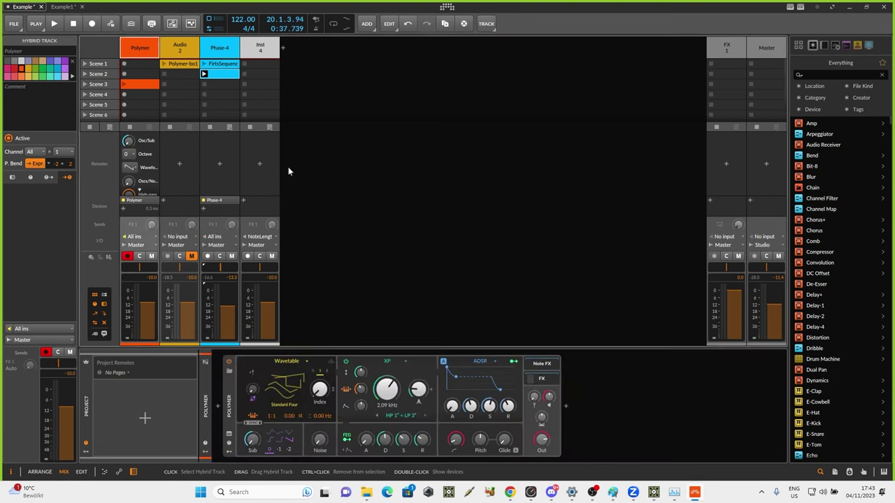
left_click(206, 447)
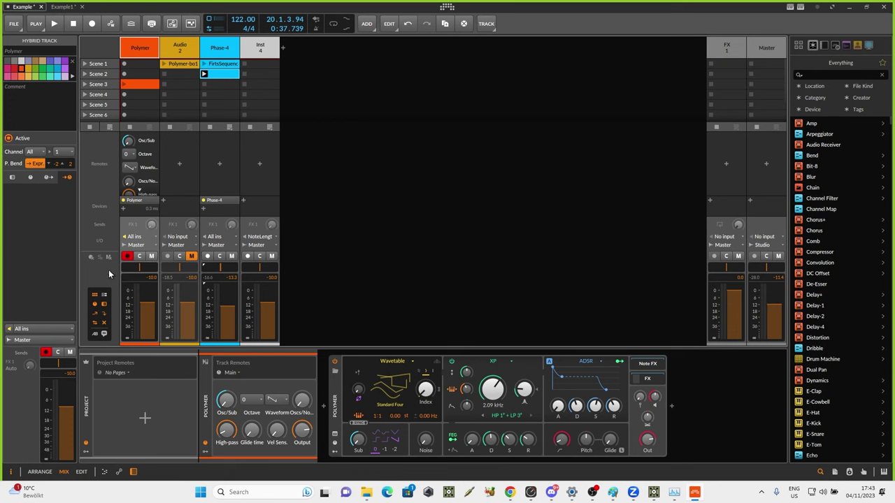
Toggle the mixer's clip launcher off and on, and try the Polymer track's Osc/Sub remote control
left_click(96, 295)
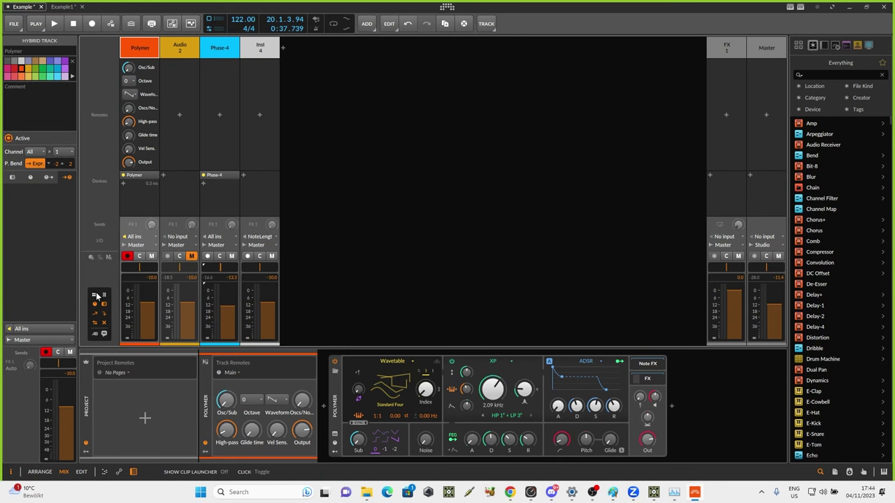
left_click(96, 295)
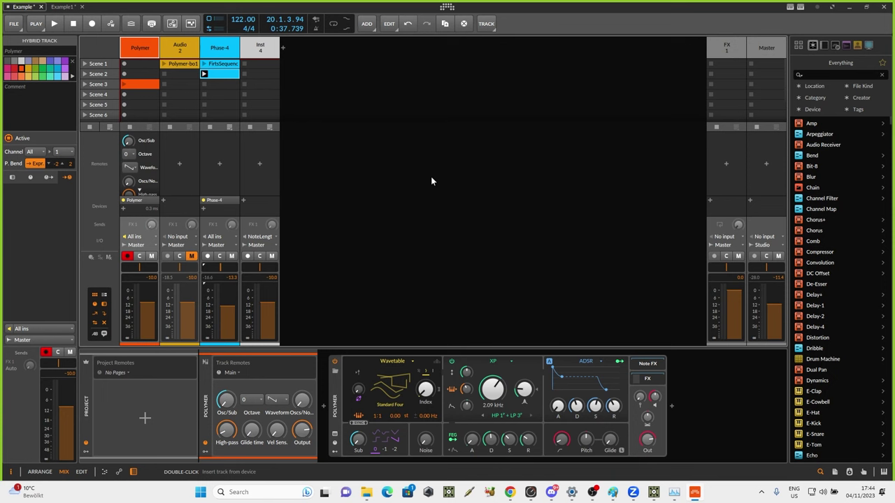
mouse_move(128, 141)
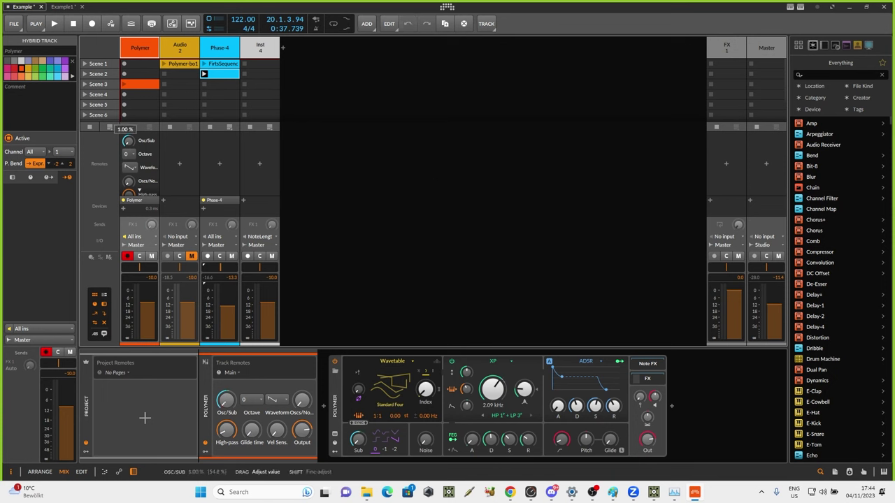
left_click_drag(128, 140, 128, 154)
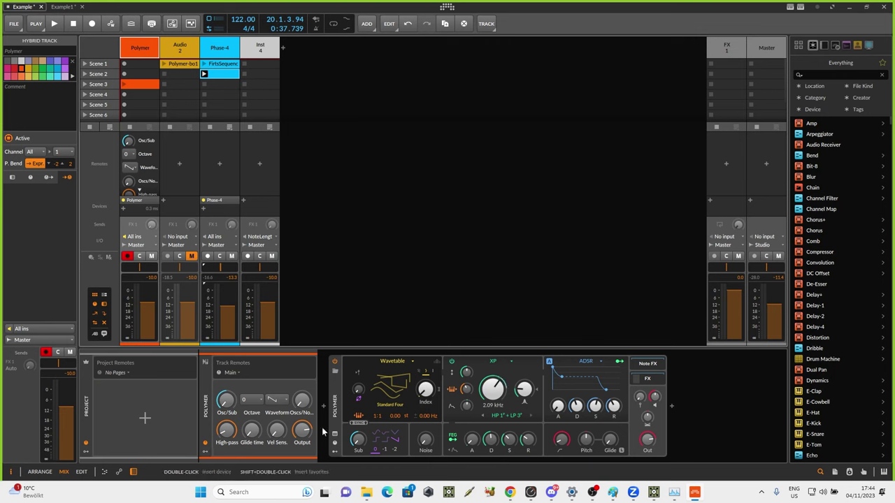
Show the modulators of the Polymer device, its track and the project, and briefly inspect the device's FX chain
left_click(334, 451)
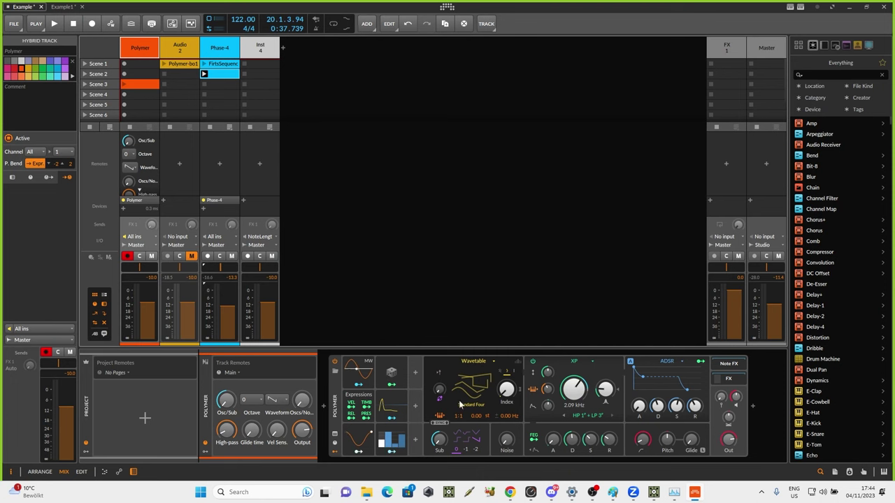
left_click(728, 380)
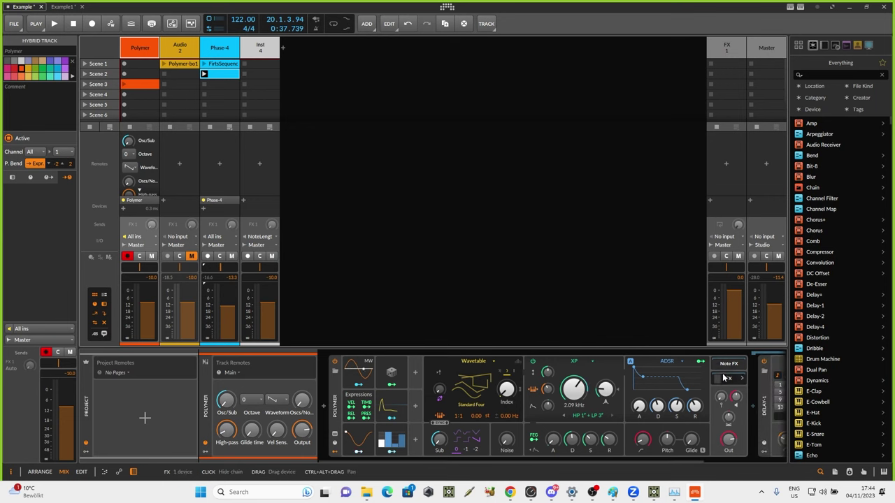
left_click(726, 381)
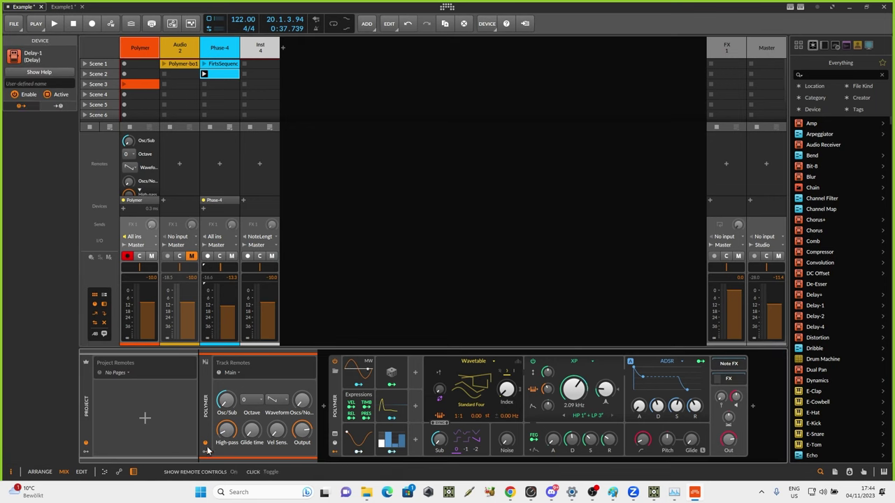
left_click(204, 457)
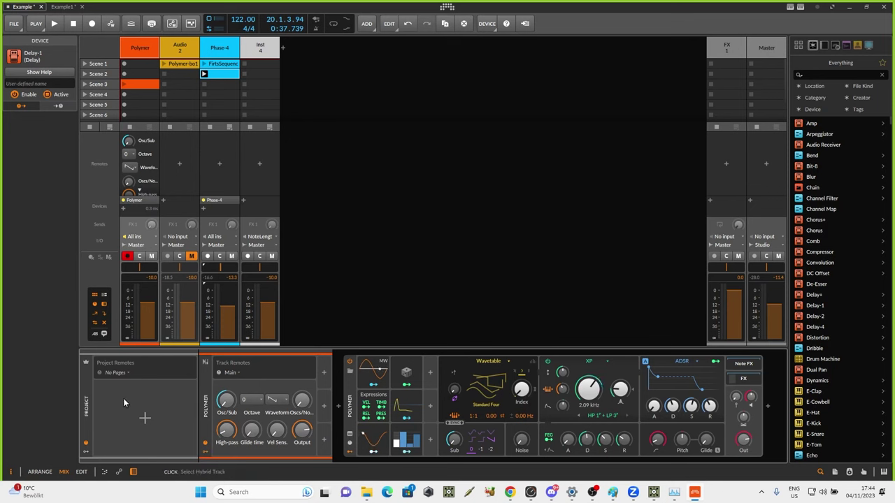
left_click(84, 453)
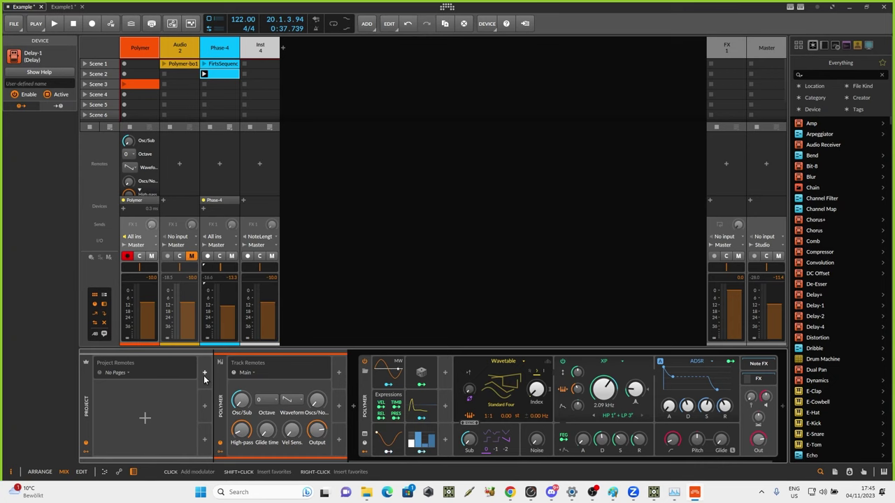
Switch to the Example1 project, activate its audio engine and show the project modulators
left_click(63, 7)
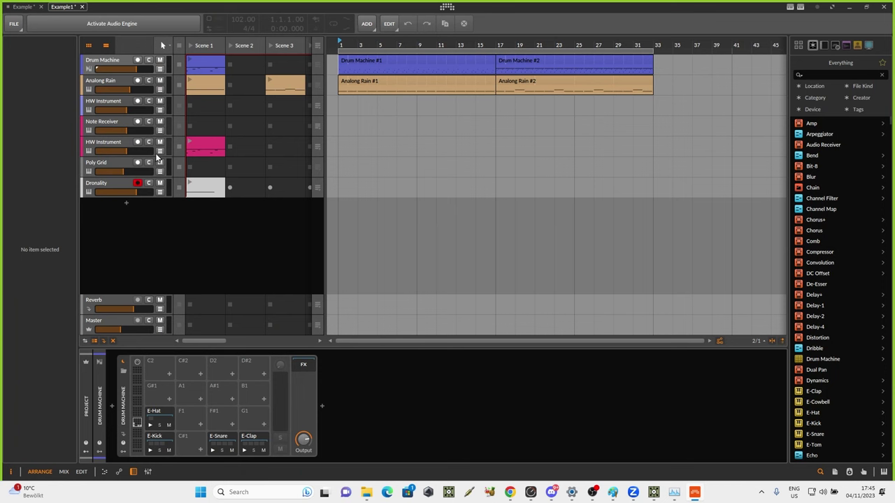
left_click(105, 28)
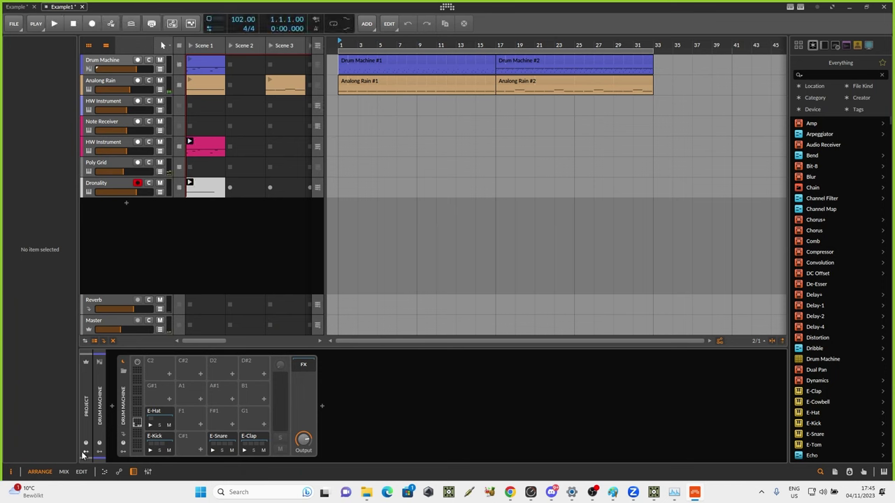
left_click(122, 445)
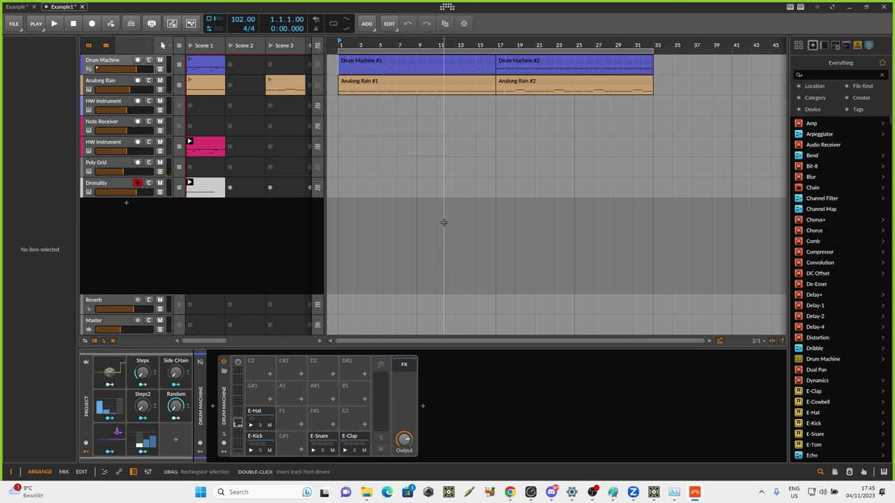
Start playback from bar 1 and expand the project's Audio Sidechain modulator
left_click(344, 147)
key("space")
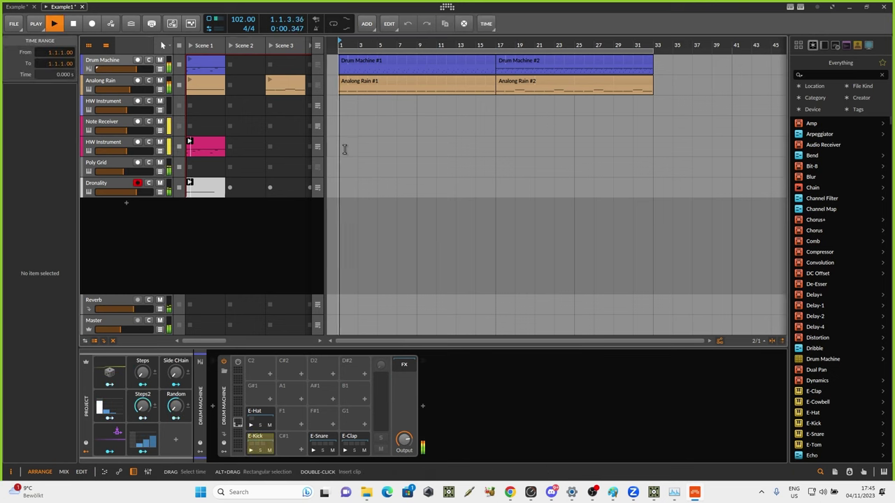
left_click(109, 433)
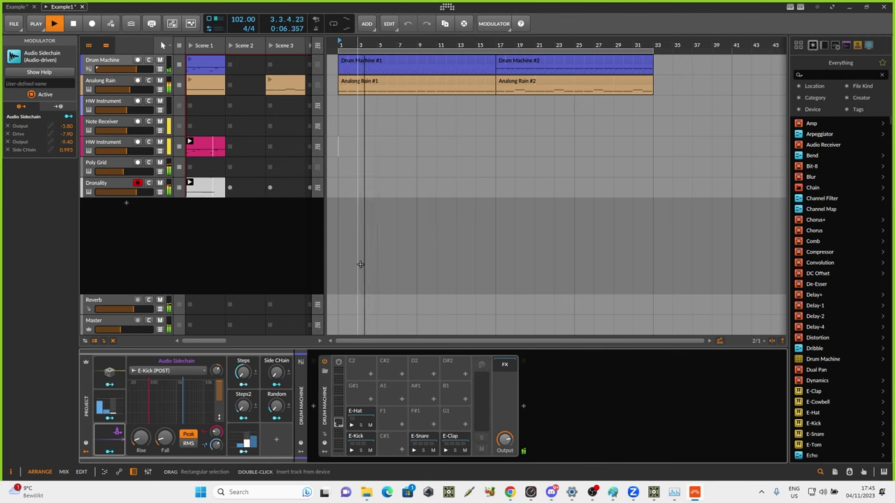
Switch to the mixer view and stop playback, keeping the Audio Sidechain modulator's settings open
key("alt+2")
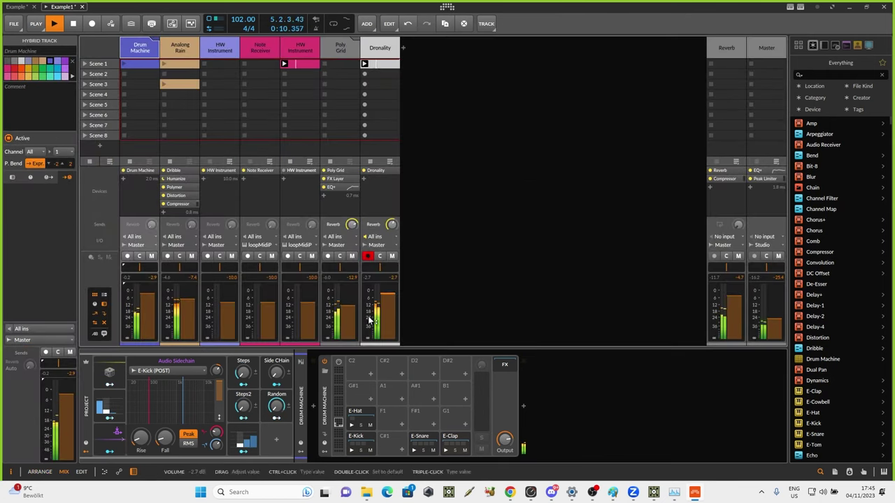
left_click(116, 433)
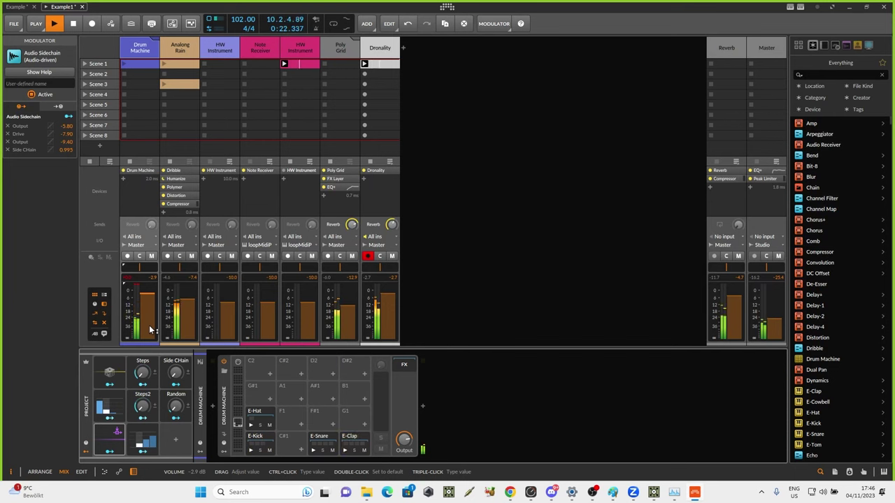
key("space")
left_click(106, 439)
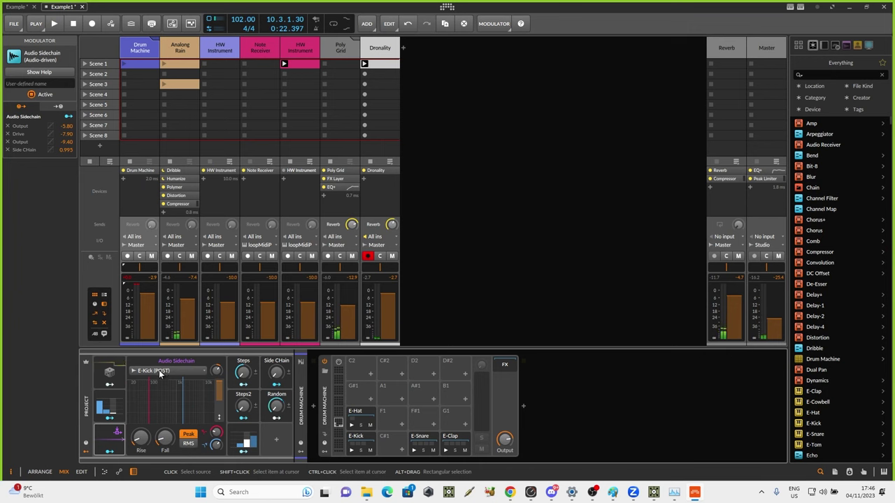
Select the Drum Machine track and expand its individual drum chains in the mixer
left_click(129, 48)
double_click(135, 48)
left_click(136, 48)
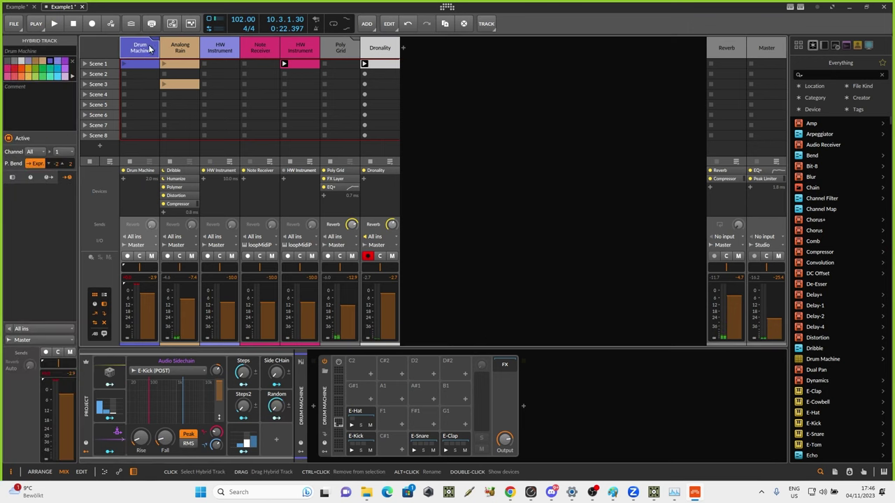
left_click(150, 55)
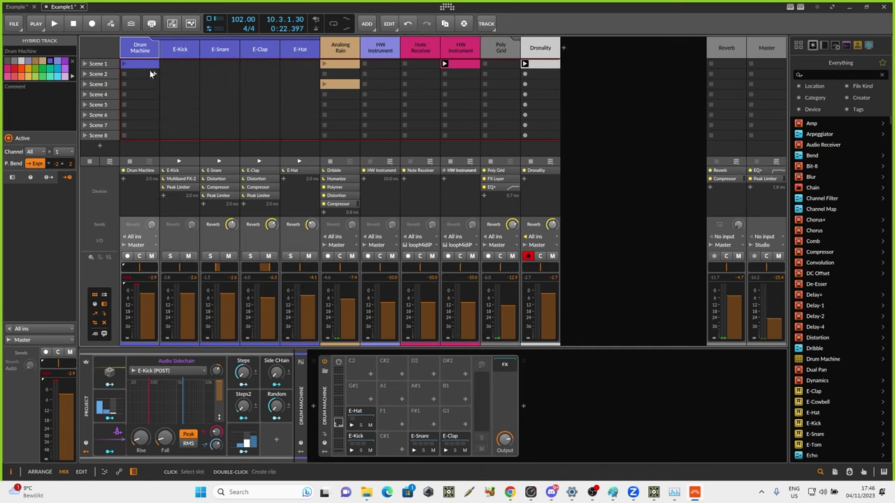
Choose E-Kick (POST) from the Drum Machine chains as the Audio Sidechain source and play the project briefly
left_click(184, 369)
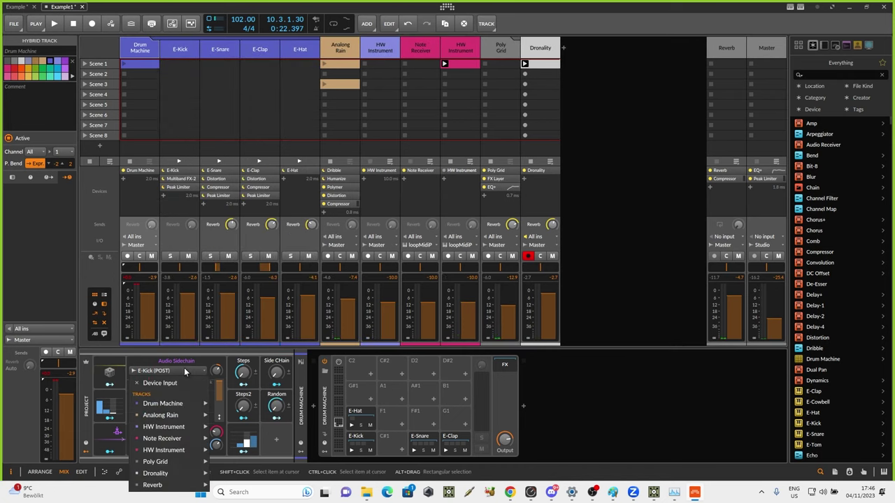
mouse_move(187, 405)
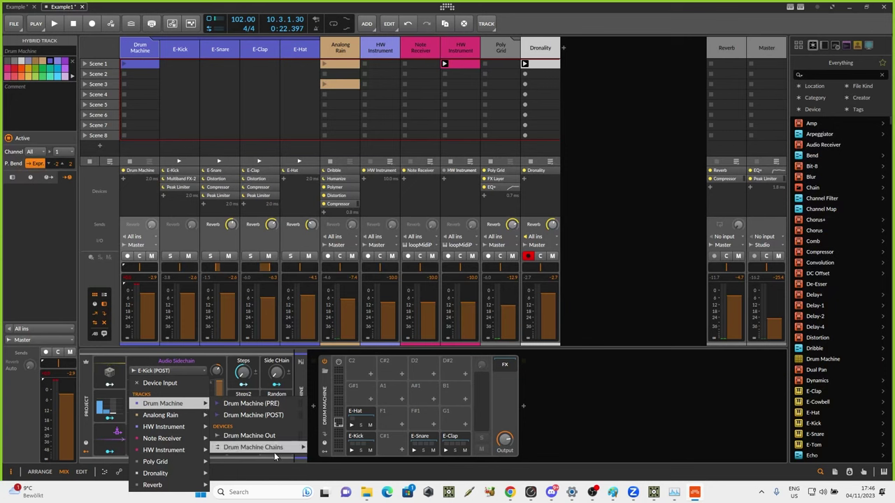
mouse_move(272, 451)
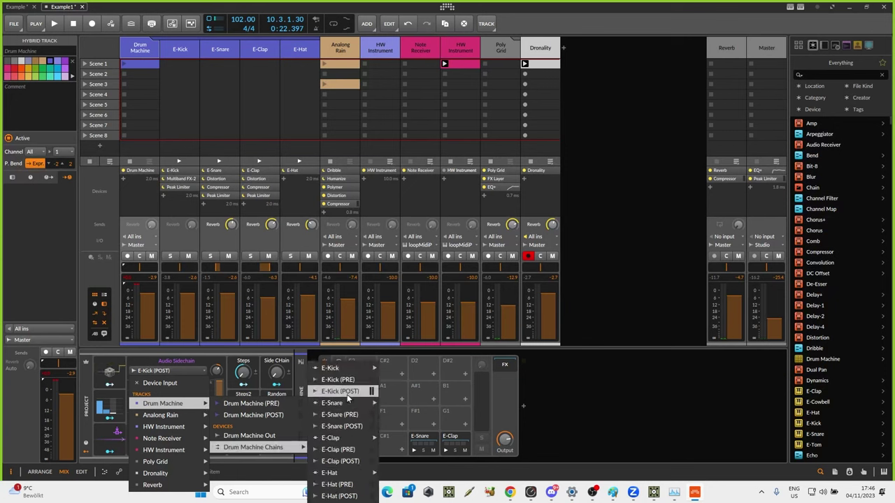
mouse_move(349, 369)
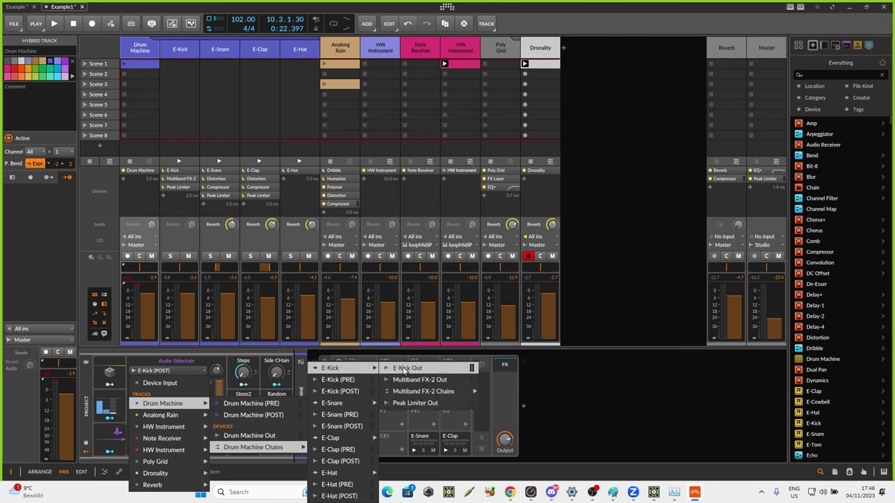
left_click(343, 391)
key("space")
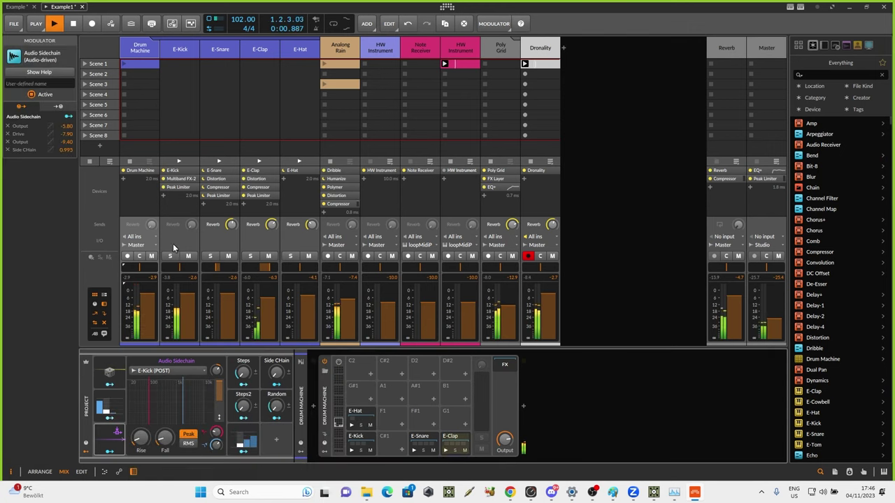
key("space")
Set the Audio Sidechain source to the E-Kick chain's Peak Limiter Out and raise its input gain during playback
left_click(189, 372)
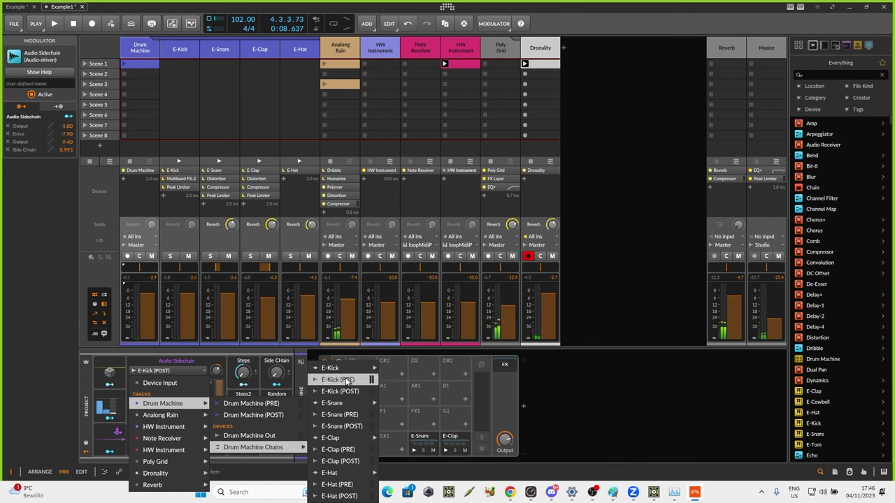
mouse_move(347, 370)
left_click(403, 405)
key("space")
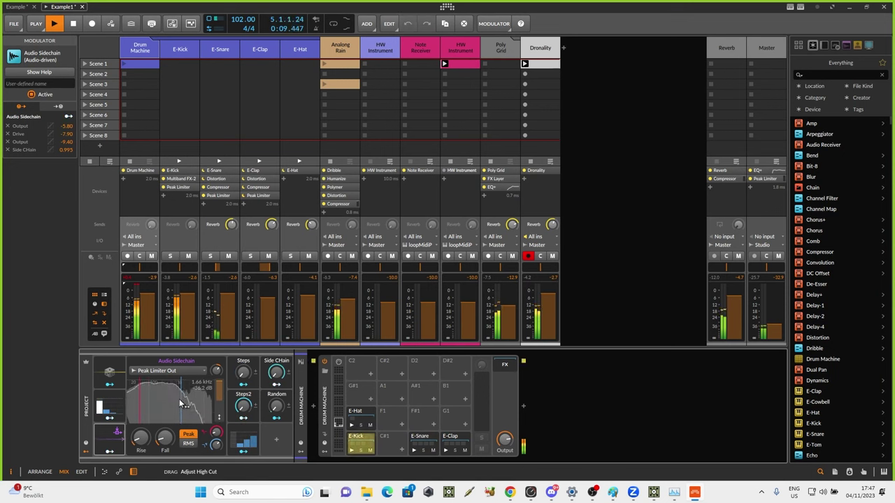
left_click_drag(217, 371, 217, 364)
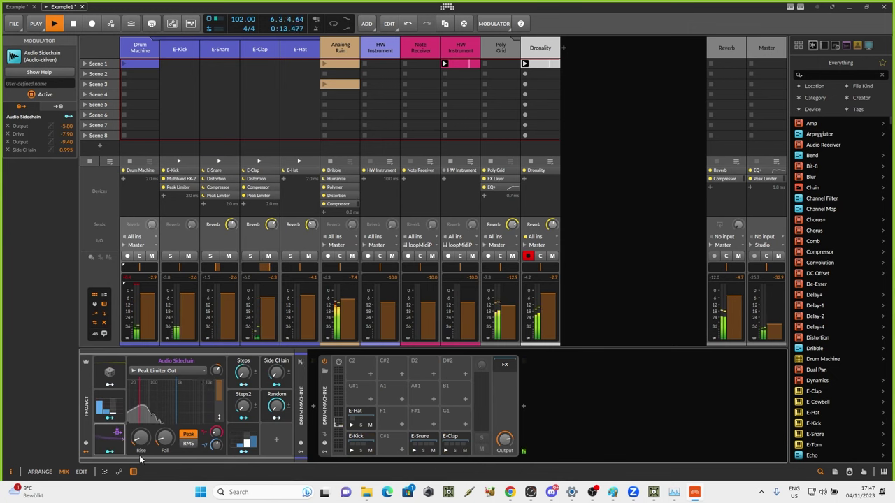
Select the Analong Rain track and examine the modulated parameters along its device chain
left_click(339, 51)
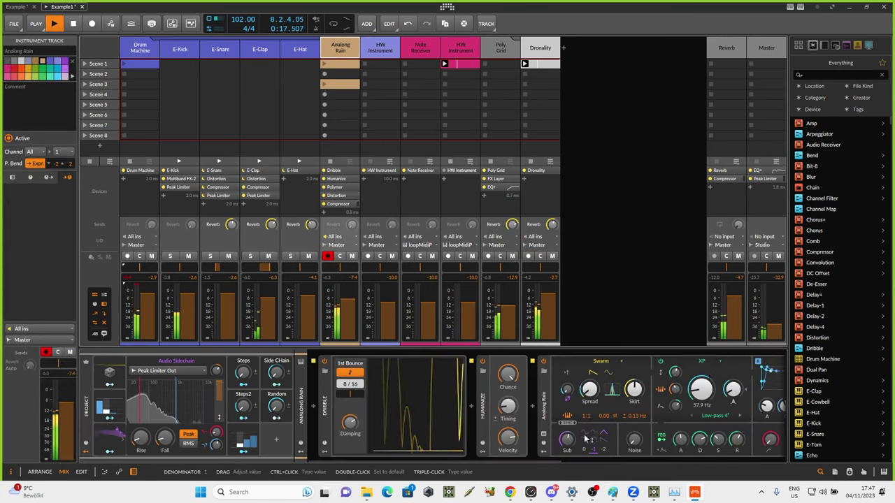
scroll(508, 458, "down", 5)
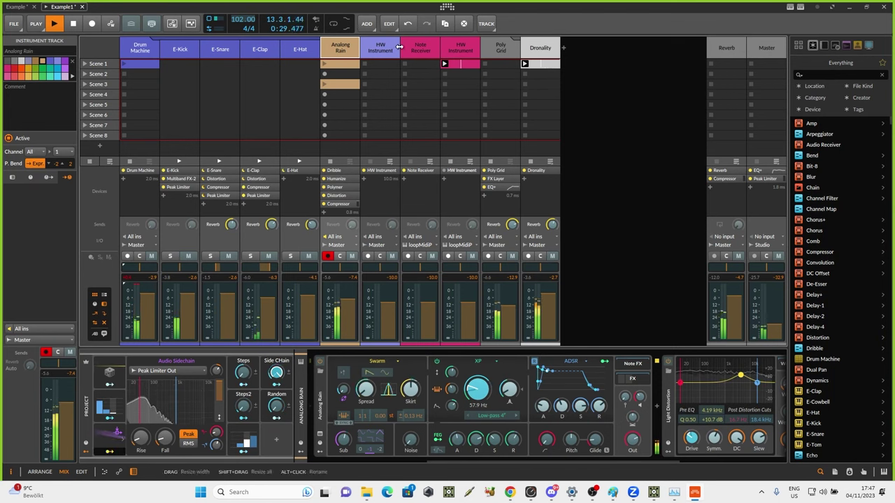
Select the Poly Grid track and show its device's remote controls
left_click(494, 44)
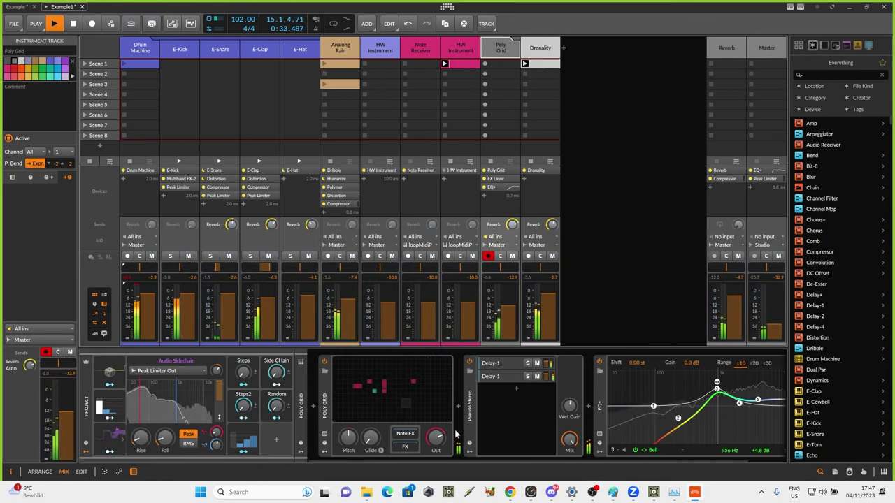
left_click(326, 444)
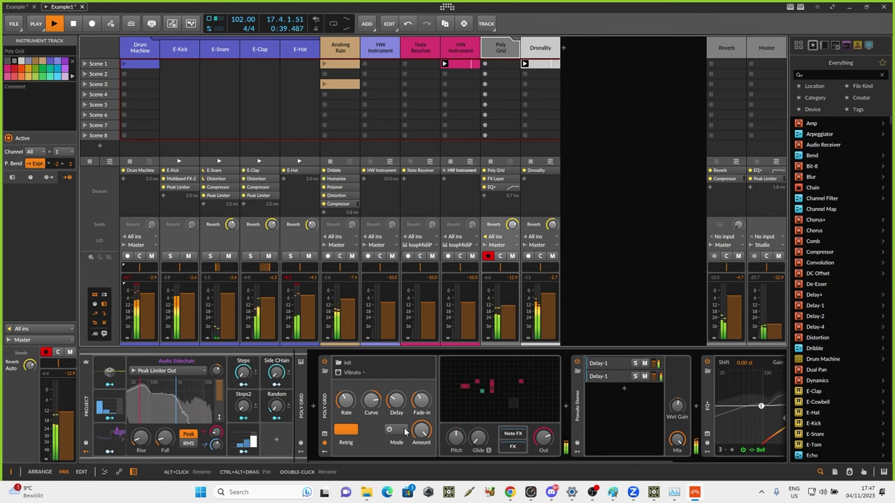
Select the Dronality track and assign the project's Audio Sidechain modulator to lower its device output
left_click(536, 52)
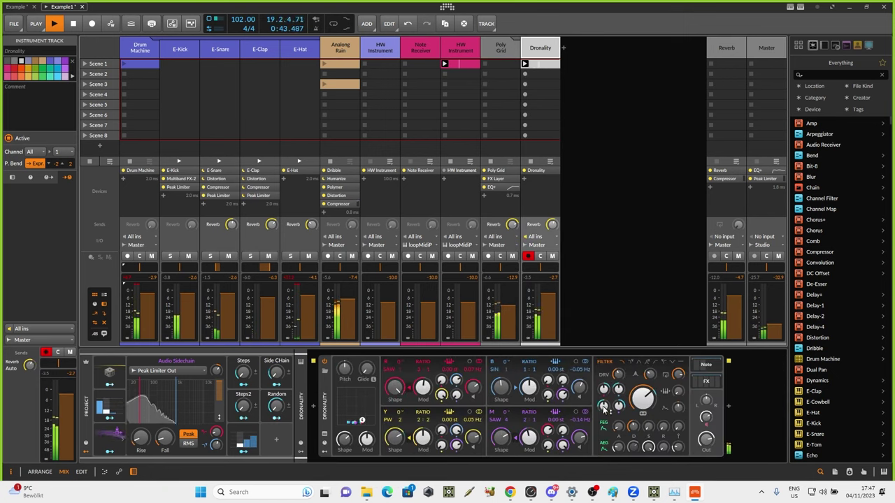
left_click_drag(706, 439, 707, 437)
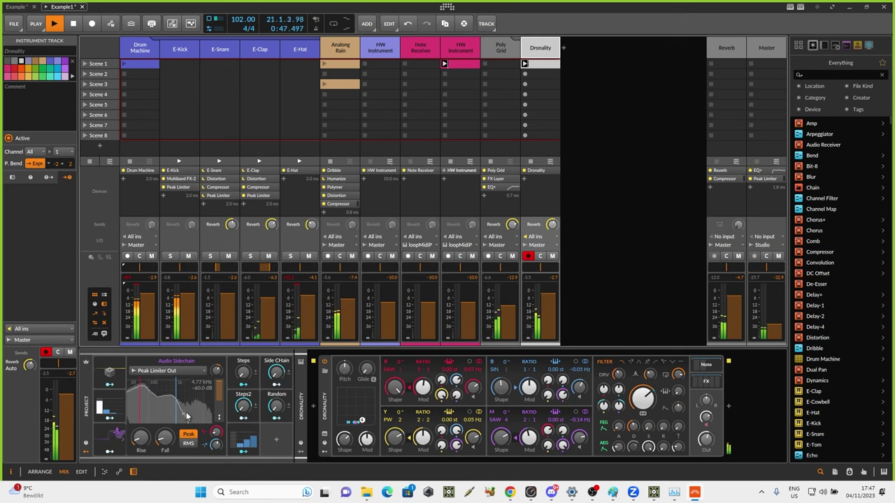
left_click(109, 453)
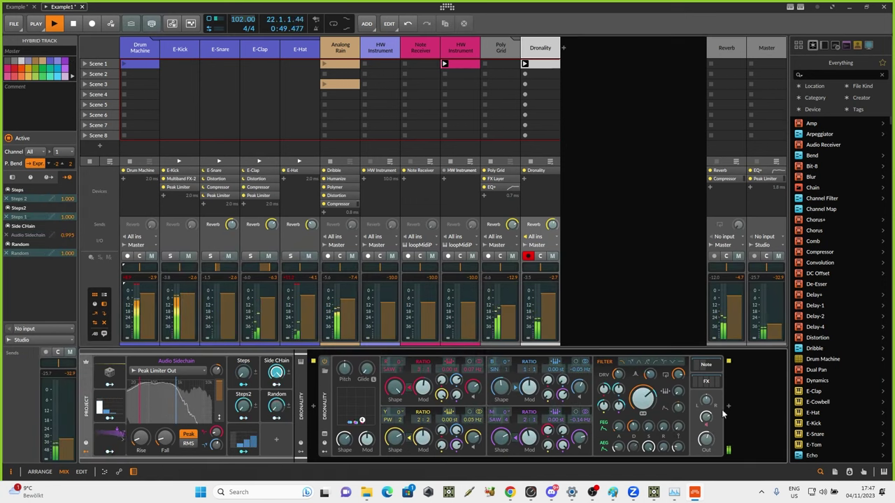
left_click_drag(706, 440, 706, 458)
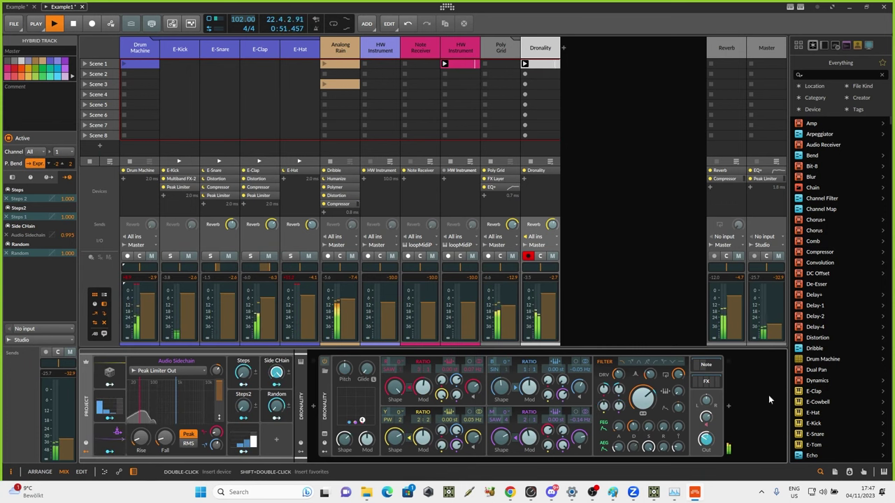
left_click(111, 453)
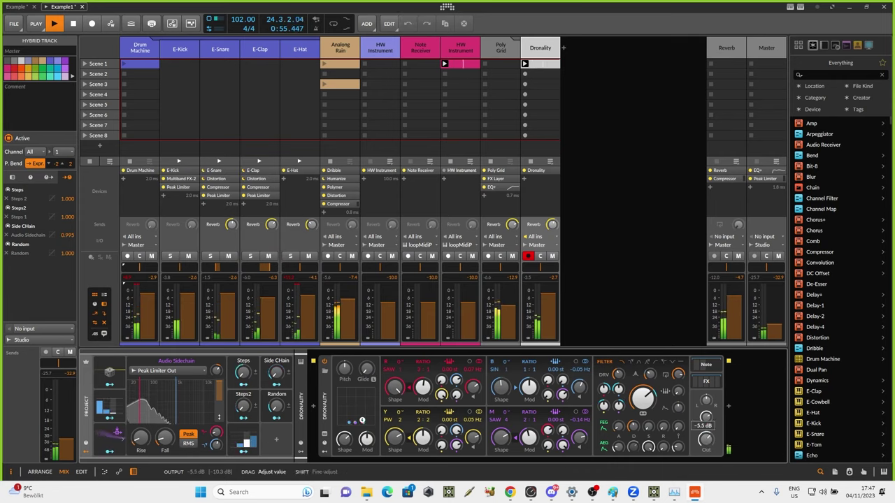
Stop playback in Example1 and activate the audio engine in the Example project
key("alt+Tab")
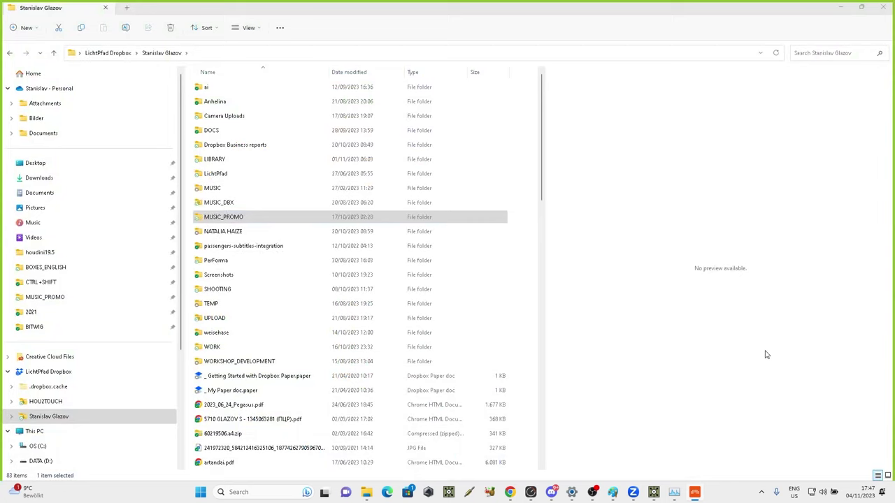
left_click(696, 492)
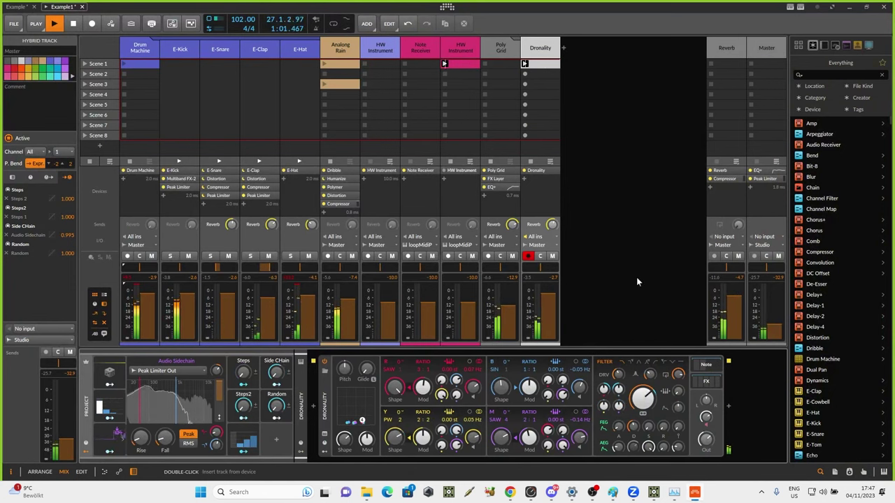
key("space")
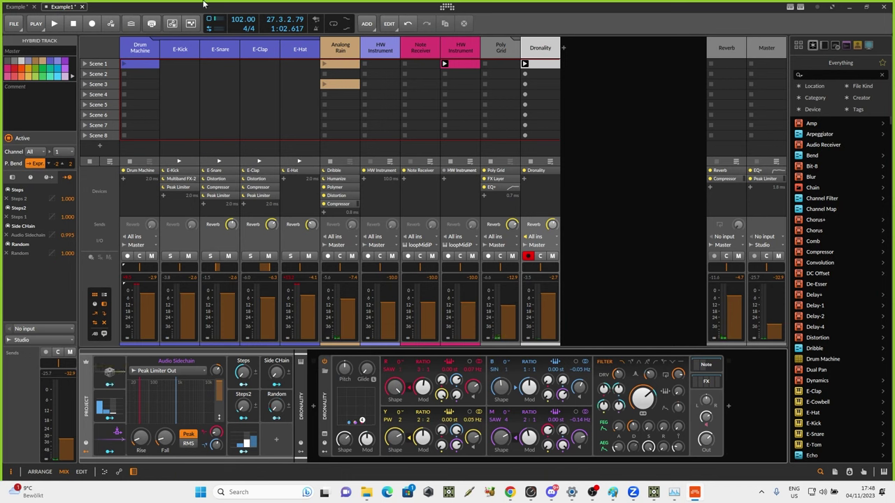
left_click(20, 7)
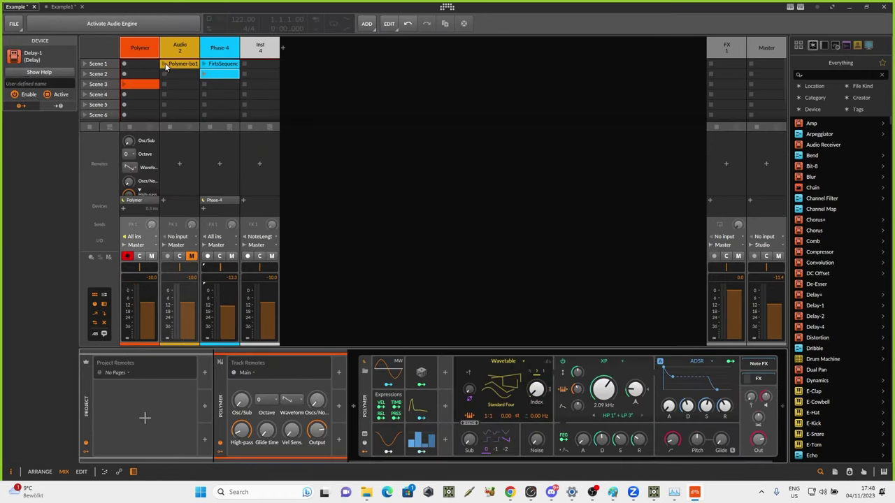
left_click(110, 25)
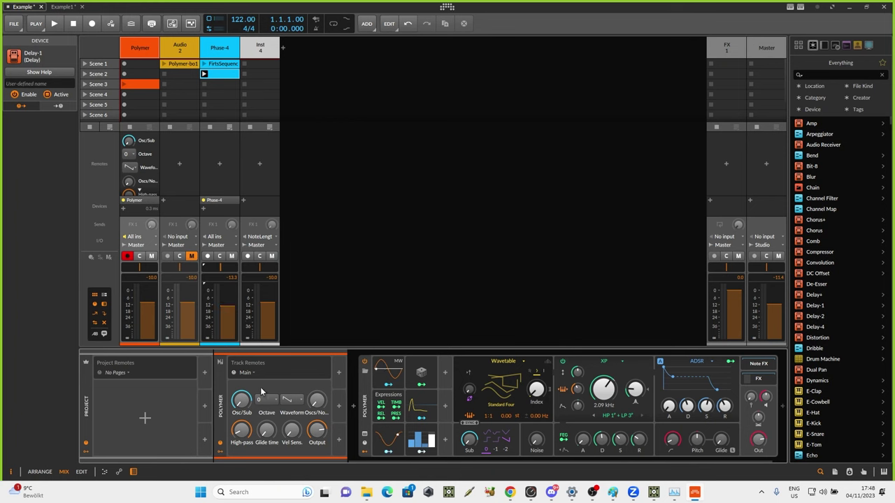
Open the Remote Controls Editor for the Polymer track remotes and add a new track page
left_click(246, 372)
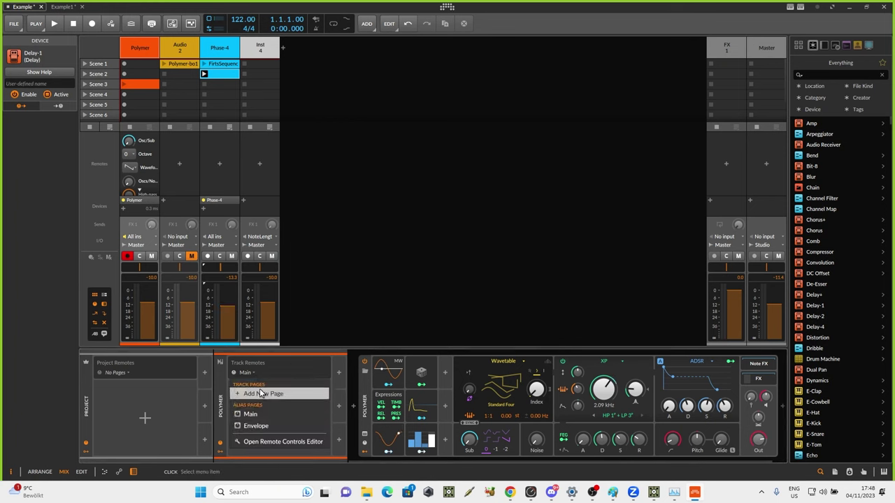
left_click(275, 444)
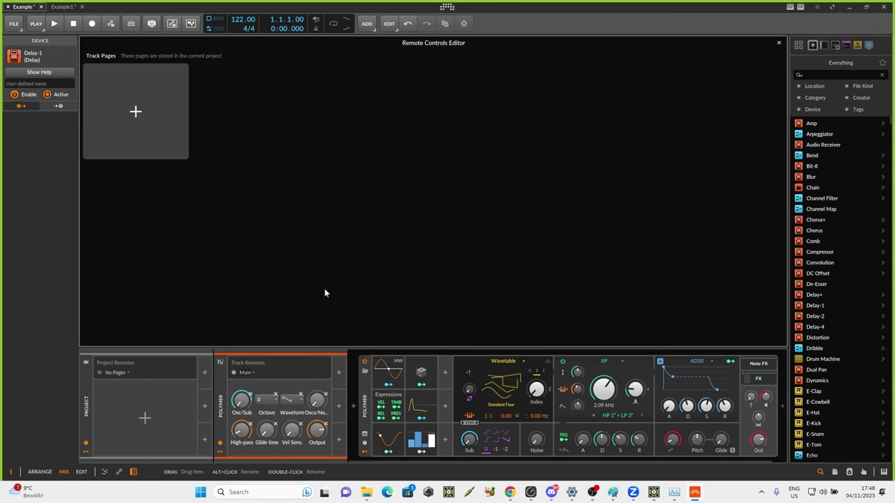
left_click(137, 114)
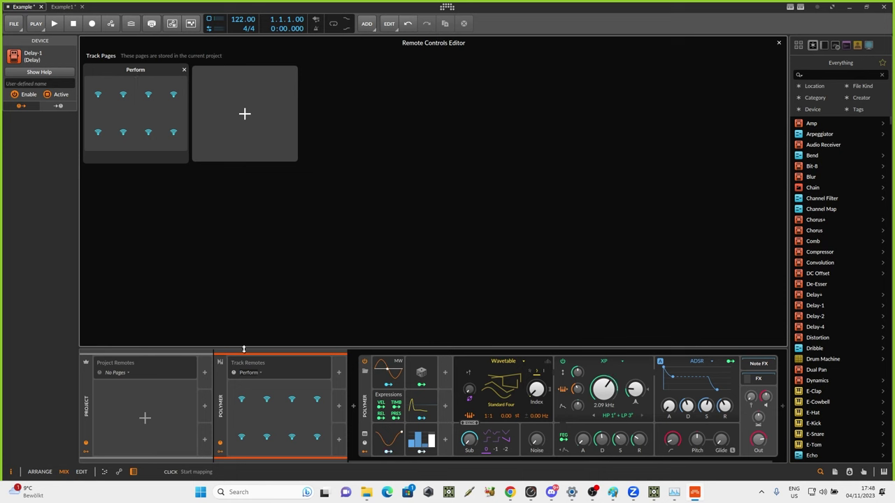
Map Polymer's Cutoff, High-pass and Decay to the new page's first three slots, close the editor and show the device remotes
left_click(241, 411)
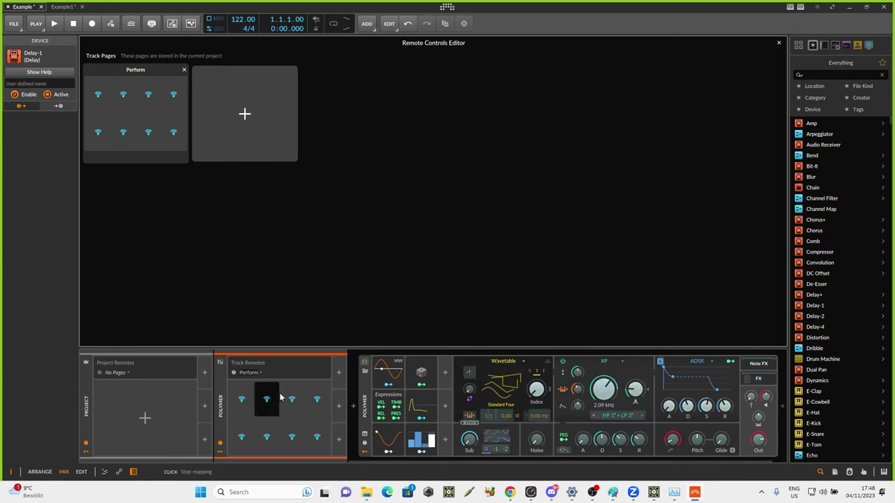
left_click(603, 390)
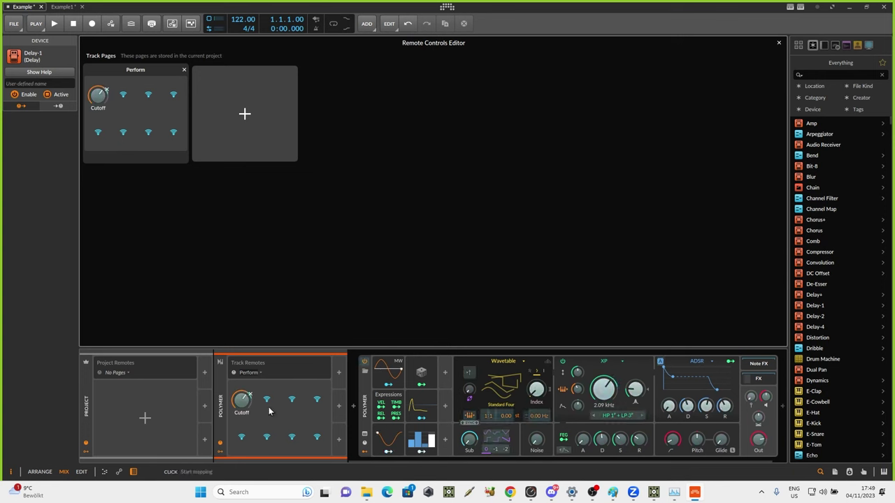
left_click(607, 415)
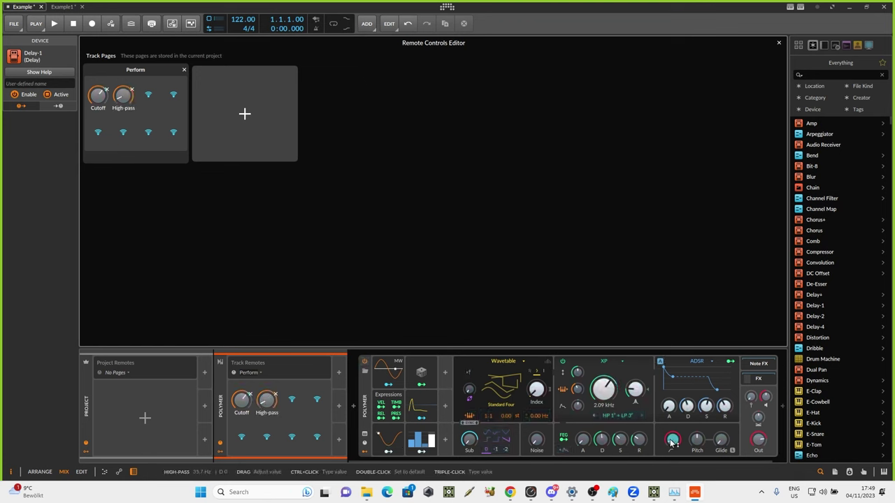
left_click(290, 409)
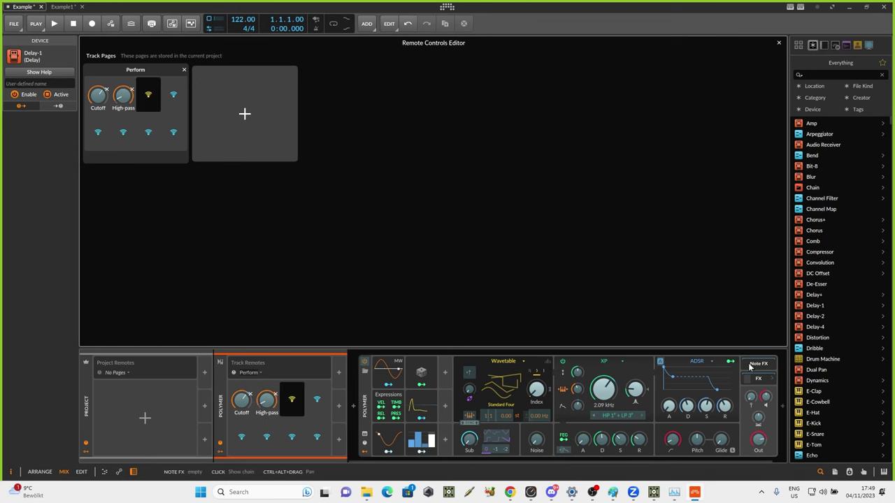
left_click(688, 406)
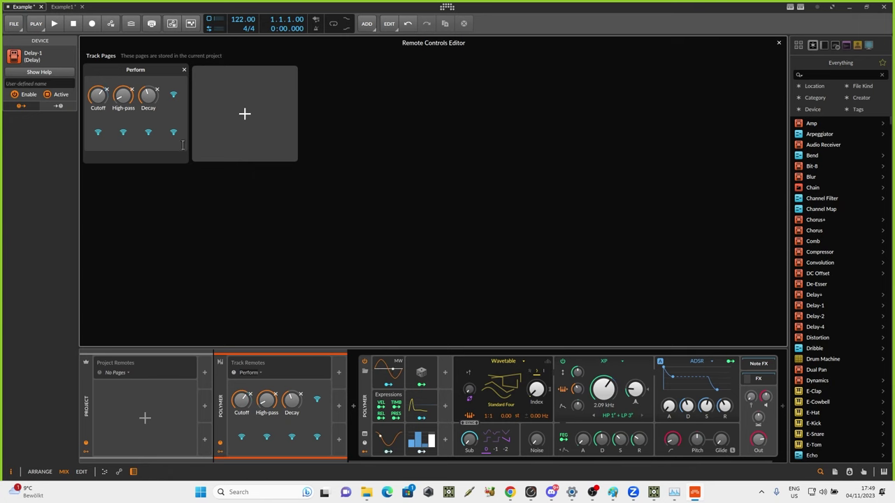
left_click(779, 43)
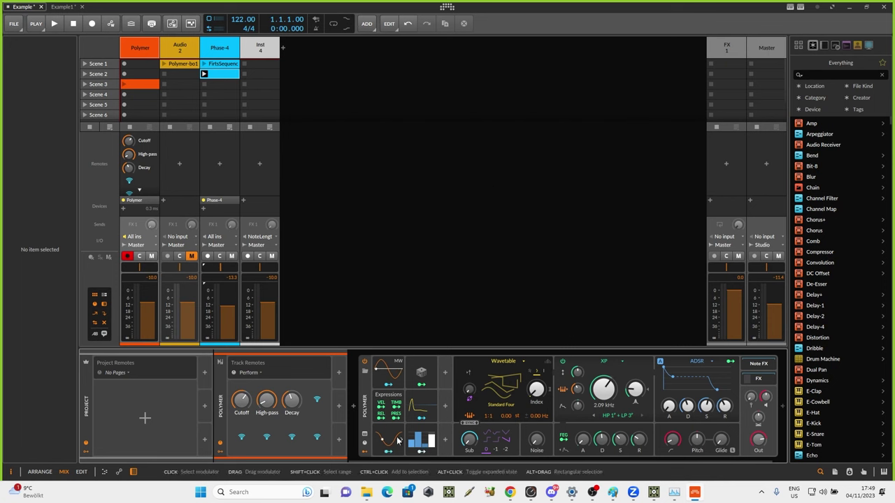
left_click(364, 444)
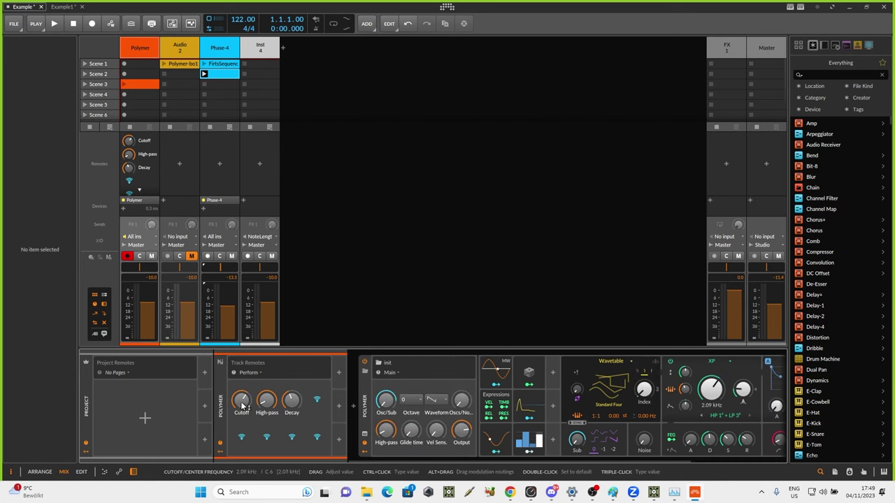
Switch to TouchDesigner and add a bitwigRemotesTrack component to the network, placed below bitwigNote
left_click(654, 493)
left_click_drag(578, 278, 546, 188)
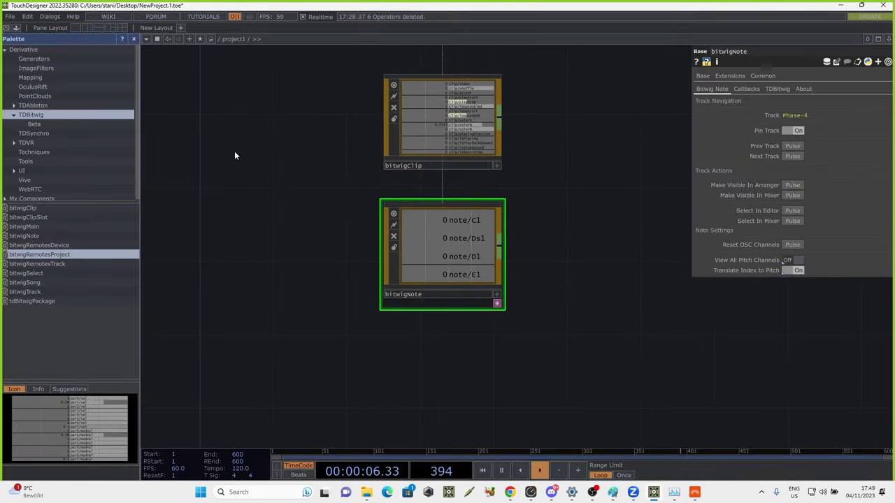
left_click(44, 253)
left_click(50, 265)
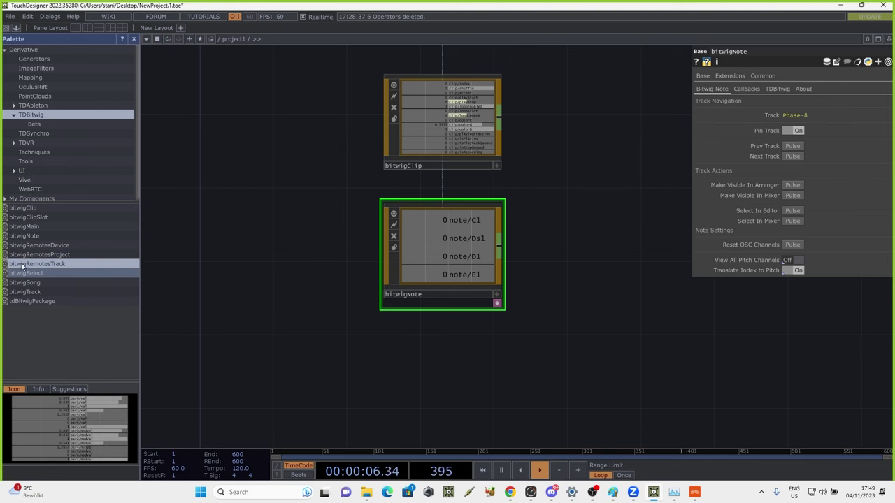
left_click_drag(51, 265, 406, 378)
left_click_drag(586, 320, 568, 291)
left_click_drag(438, 308, 398, 364)
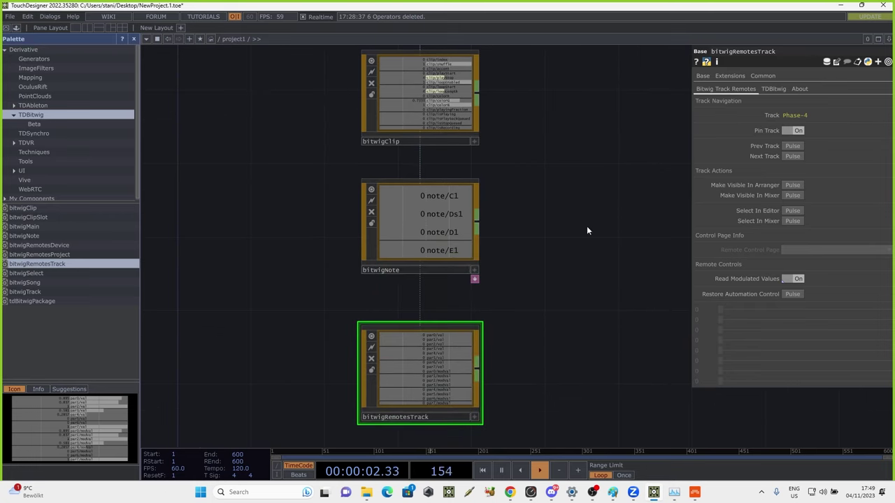
Switch to Bitwig Studio and select the Polymer track after viewing the Phase-4 and Inst 4 tracks
left_click(696, 493)
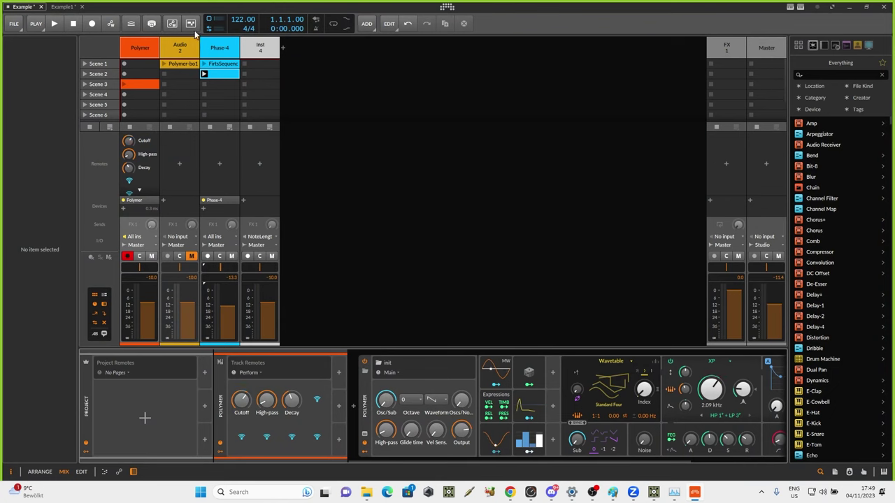
left_click(218, 46)
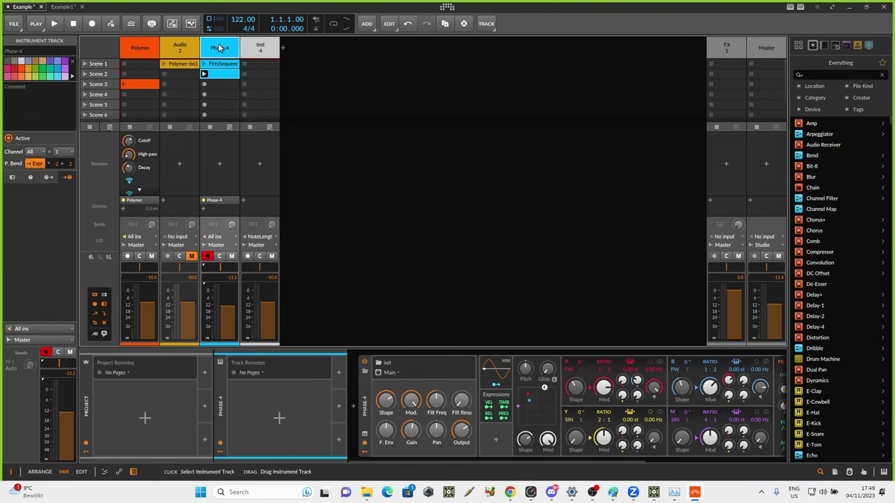
left_click(249, 53)
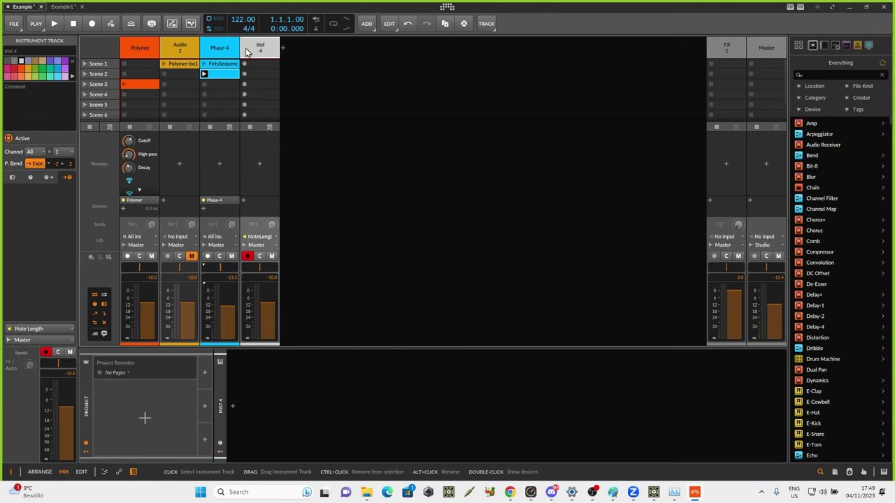
left_click(136, 56)
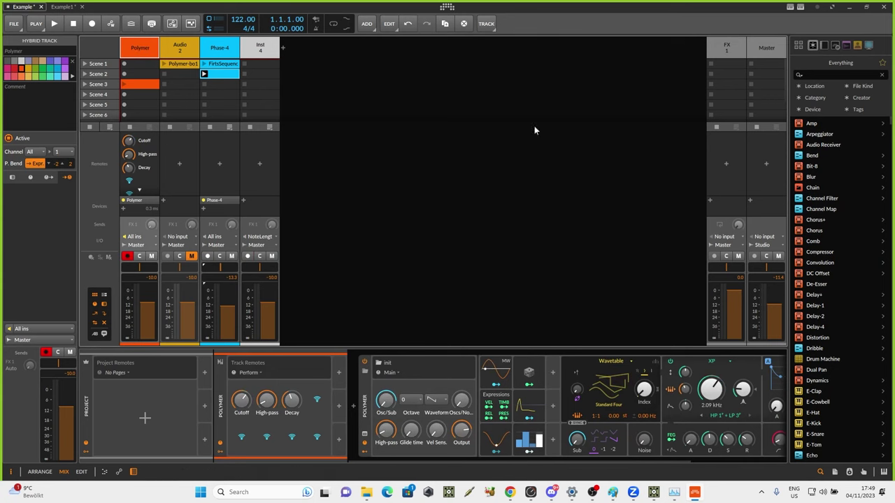
In TouchDesigner, unpin bitwigRemotesTrack from Phase-4, pin it to the Polymer track and check its remote control page choice
left_click(694, 492)
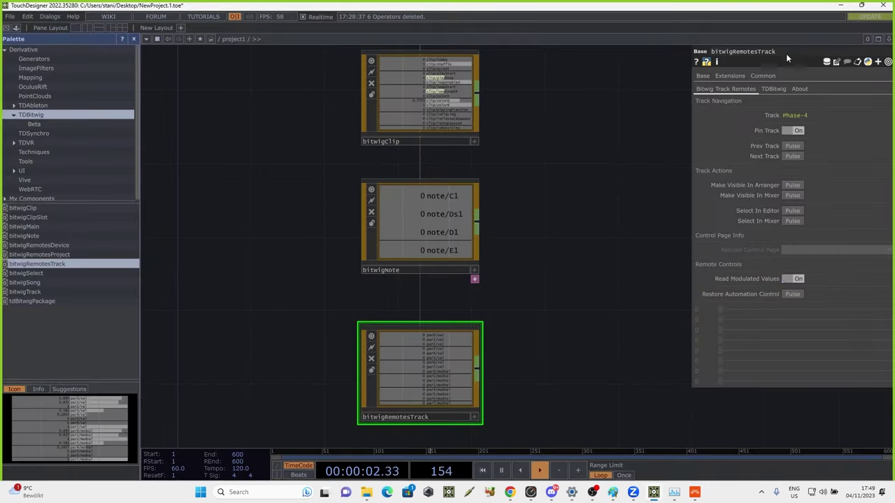
left_click(790, 131)
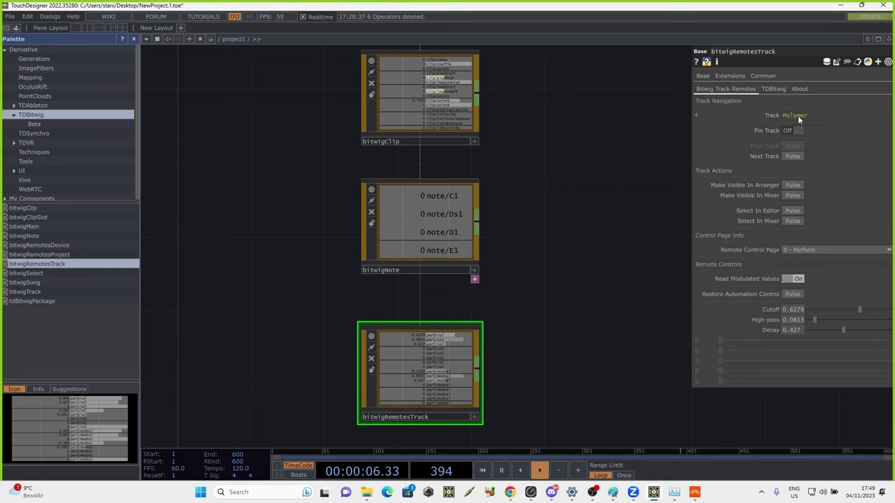
left_click(794, 131)
left_click(807, 251)
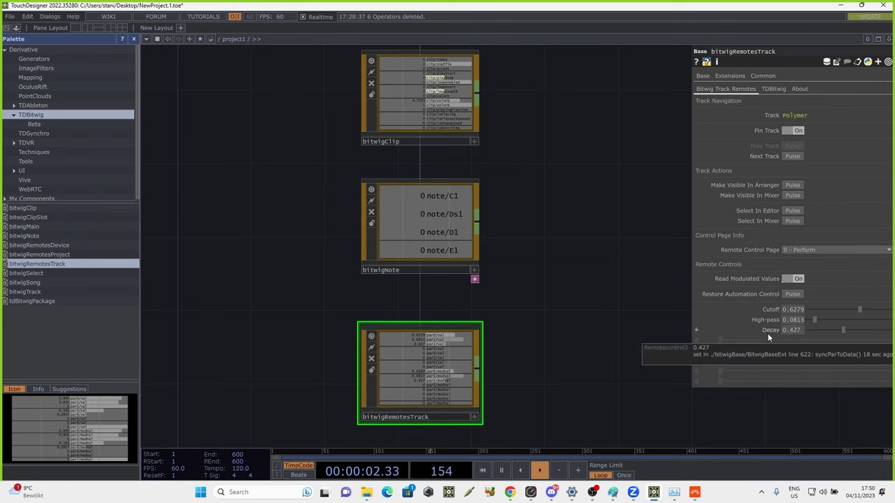
Restore TouchDesigner to a smaller floating window and bring it in front of Bitwig Studio
left_click_drag(552, 8, 578, 68)
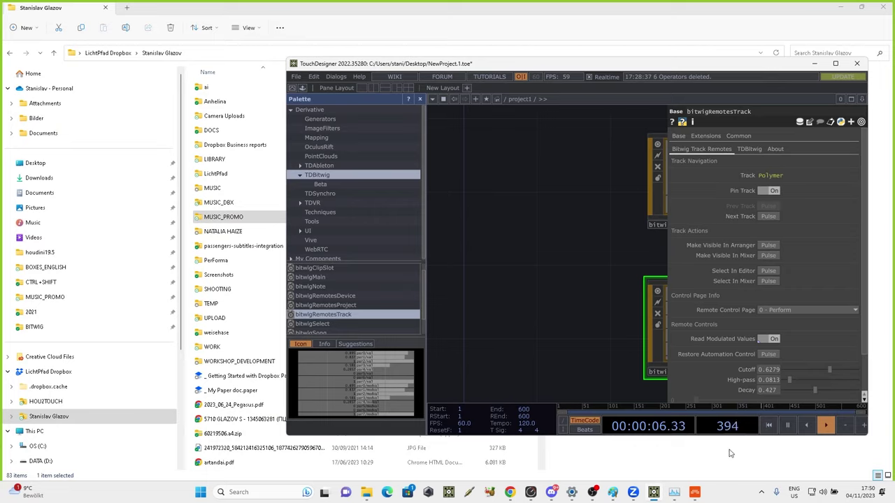
left_click(694, 493)
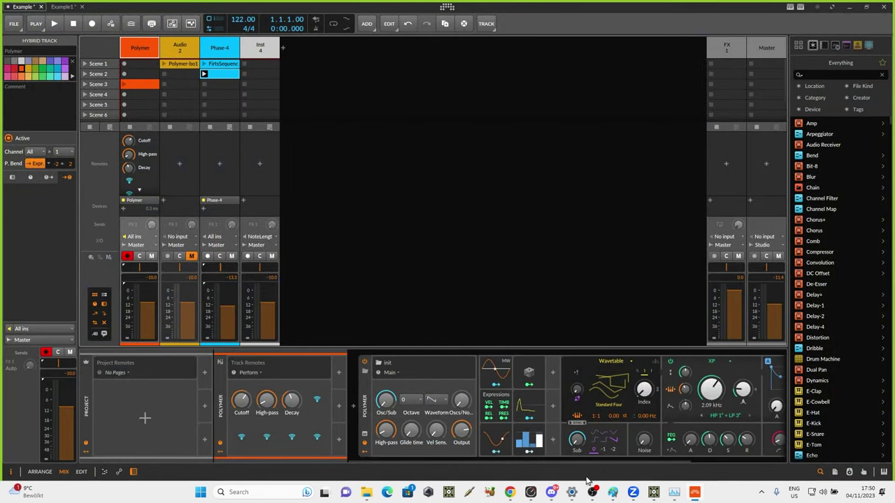
left_click(653, 493)
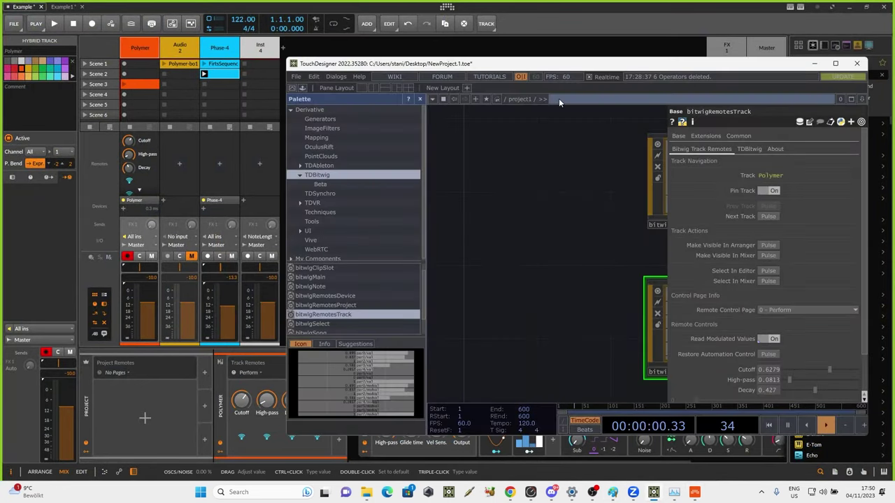
Raise the floating window and adjust Polymer's Perform-page remotes to Cutoff 0.394, High-pass about 0.317 and Decay 0.457
left_click_drag(577, 56, 576, 1)
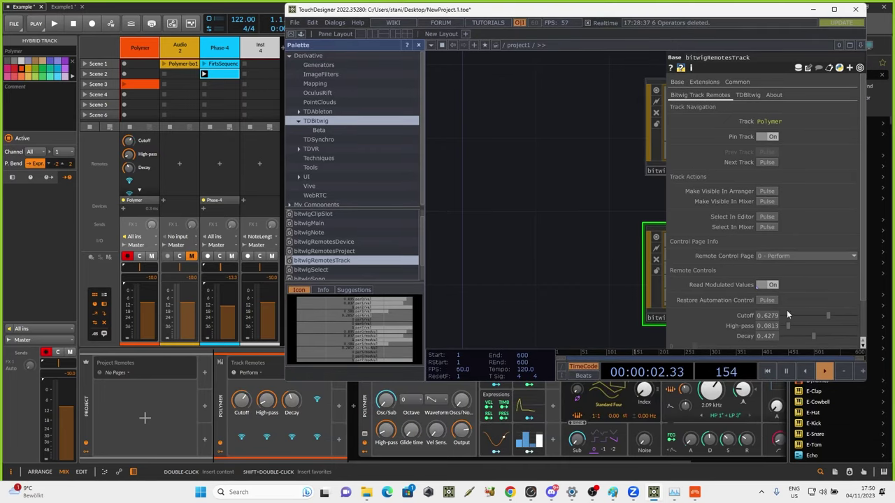
left_click_drag(820, 315, 835, 340)
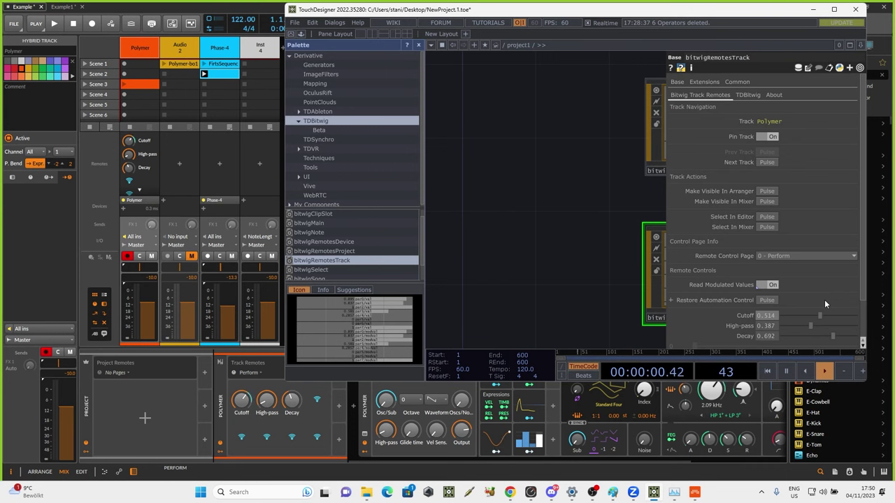
left_click(802, 256)
left_click(774, 280)
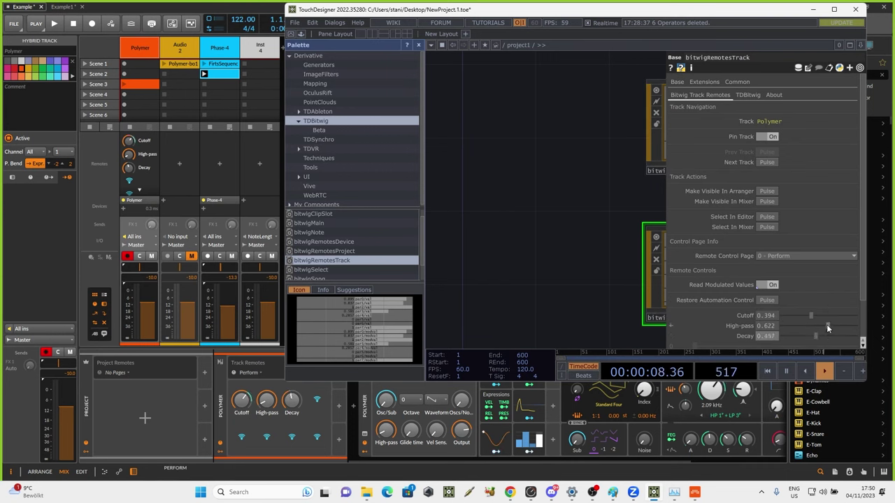
left_click_drag(828, 325, 805, 326)
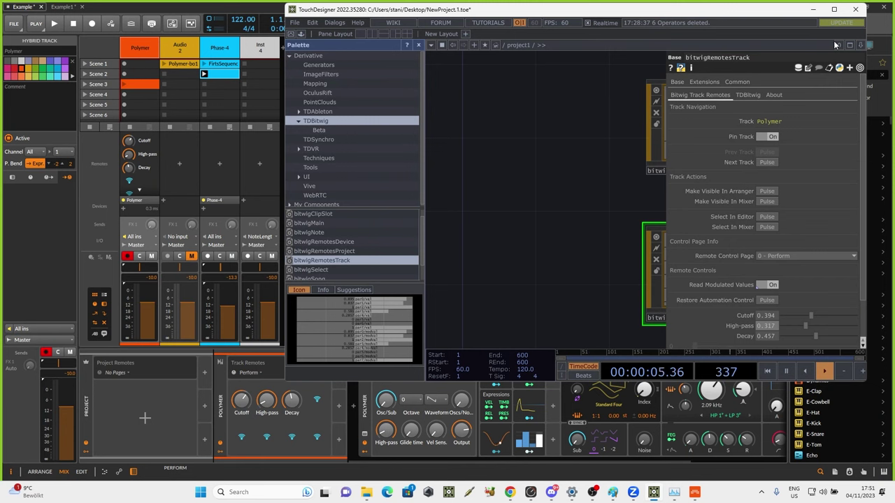
Maximize TouchDesigner, duplicate the bitwigRemotesTrack component and place the copy beside the original
left_click(834, 10)
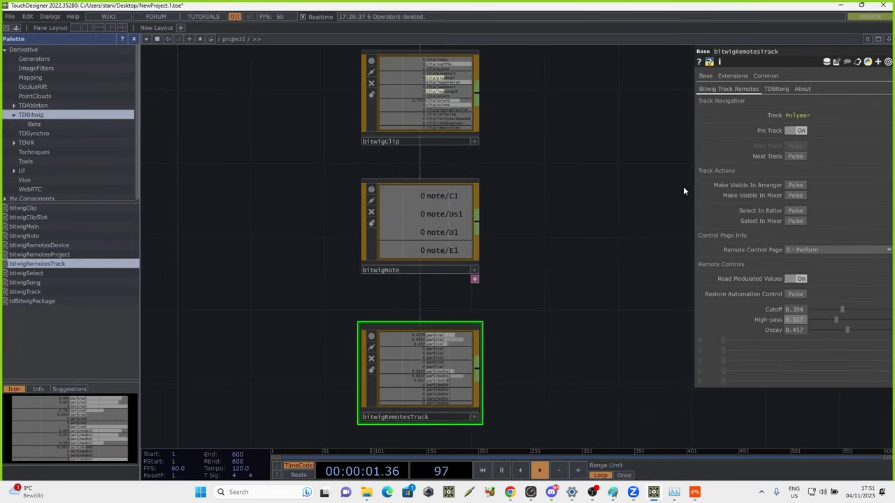
left_click_drag(521, 316, 482, 244)
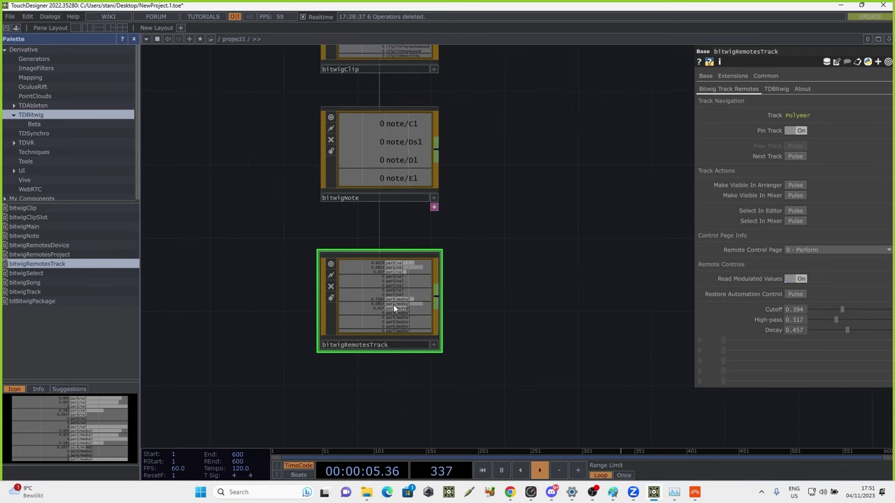
key("ctrl+c")
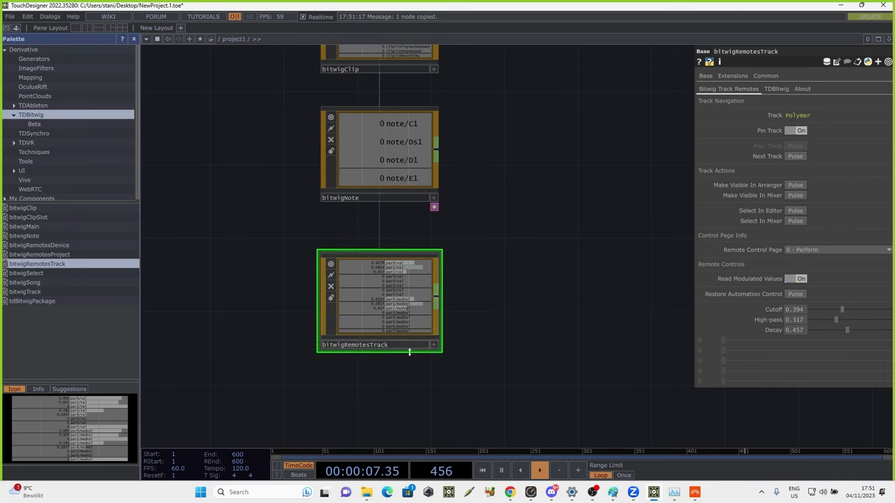
key("ctrl+v")
left_click_drag(411, 338, 551, 230)
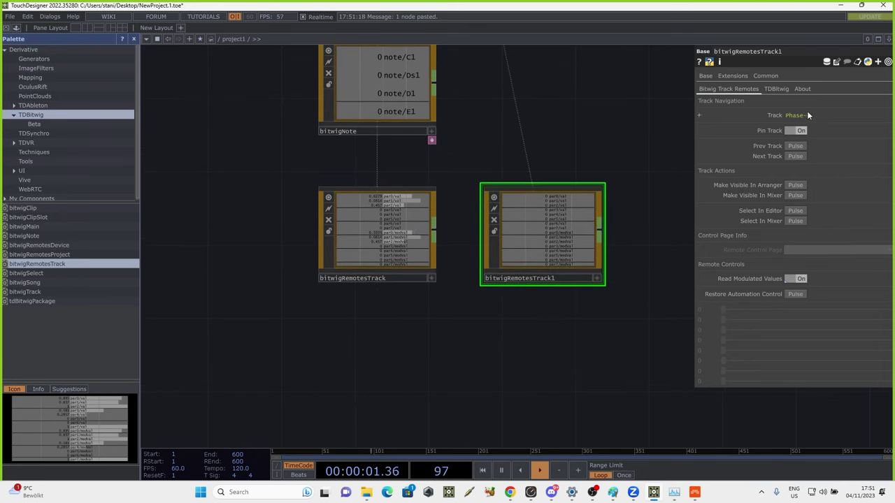
Unpin the copied bitwigRemotesTrack1, advance its track navigation to Phase-4 and pin it to that track
left_click(792, 129)
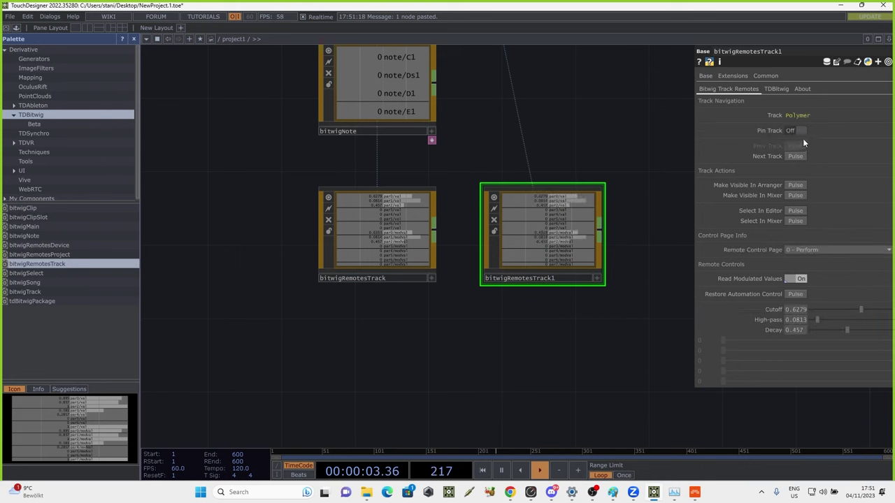
left_click(798, 156)
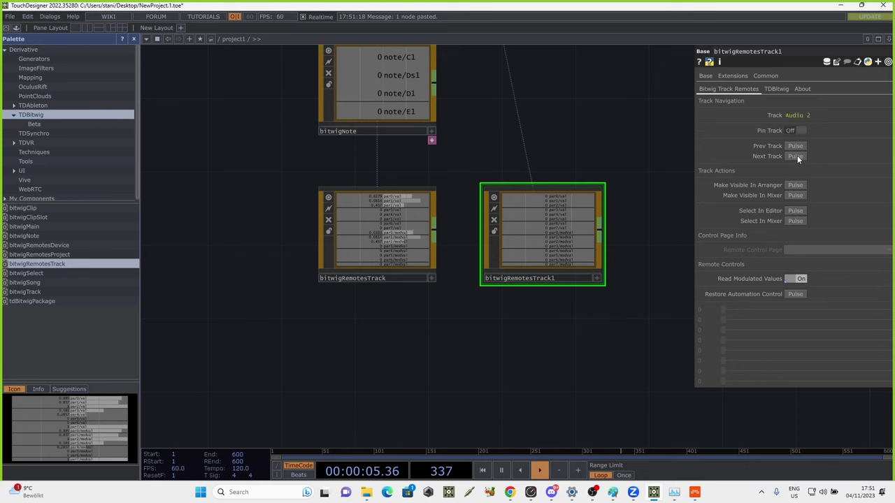
left_click(804, 132)
Switch to Bitwig Studio, add a Perform page to the Phase-4 track remotes and map Shape, Y Mod, B Mod and R Mod
left_click(694, 492)
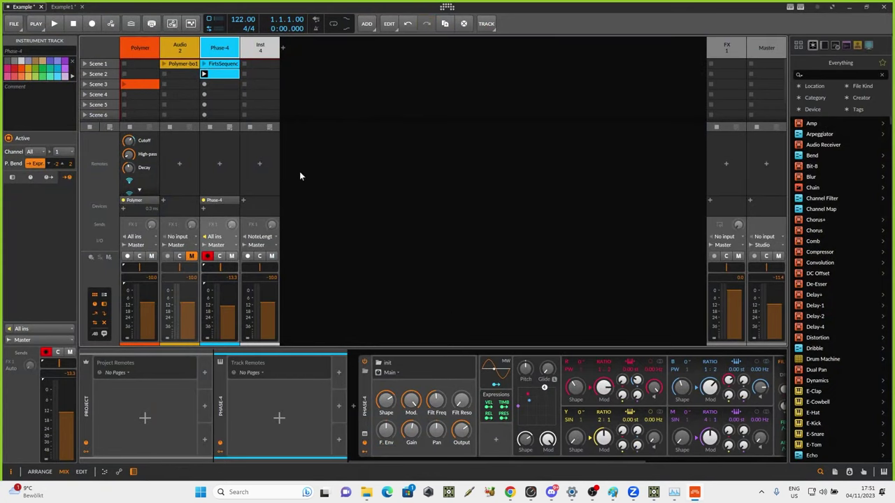
left_click(278, 418)
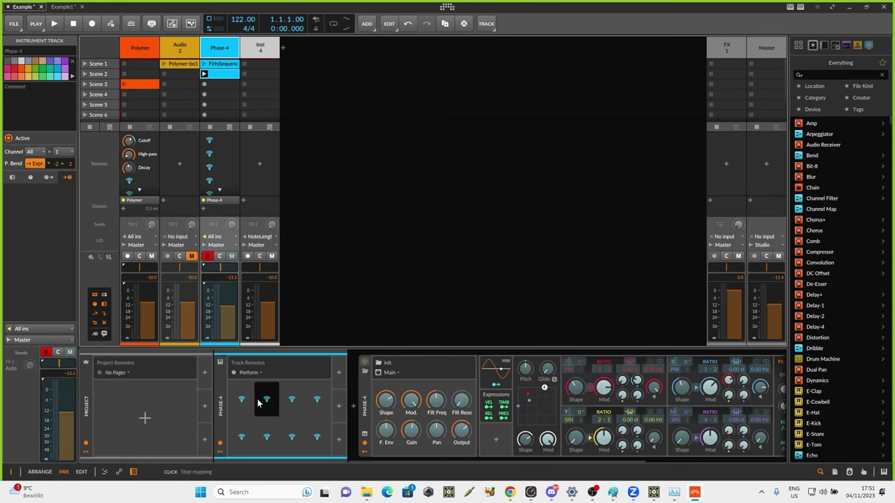
left_click(387, 401)
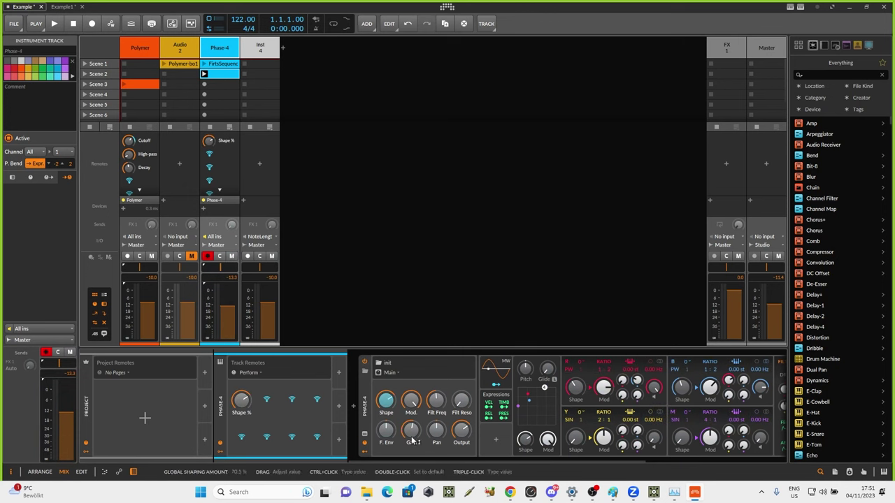
left_click(280, 401)
left_click(411, 431)
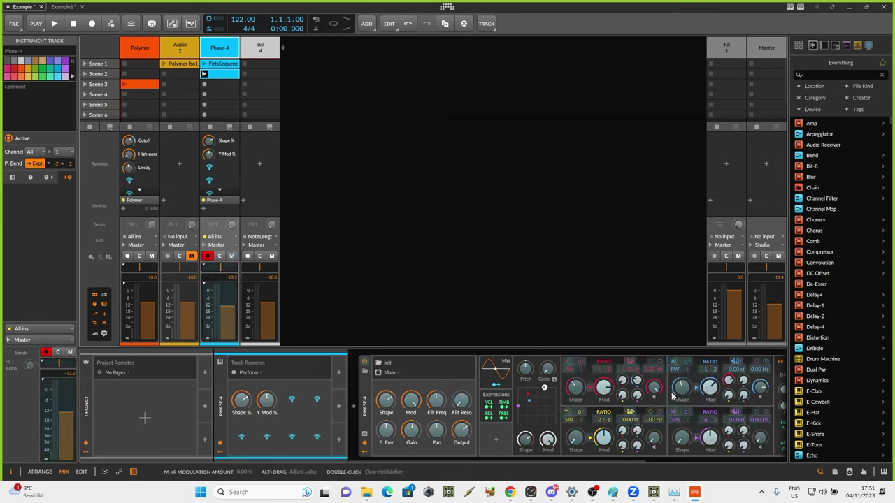
left_click(708, 392)
left_click(322, 410)
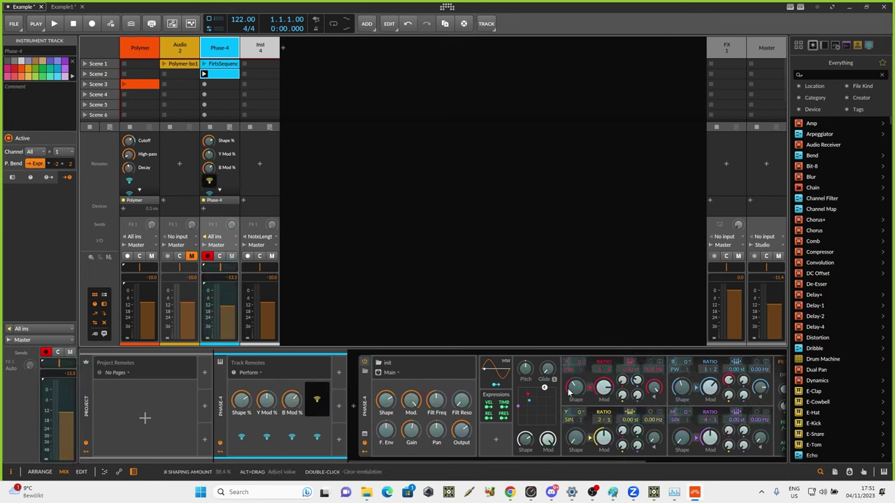
left_click(602, 389)
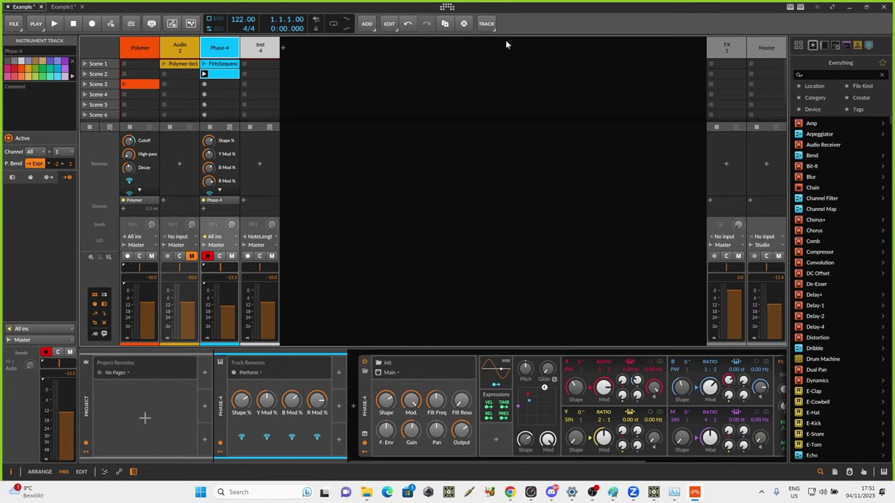
Return to TouchDesigner in a floating window and adjust Phase-4's remotes to Shape 0.343, Y Mod 0.225, B Mod 0.419 and R Mod 0.54
mouse_move(696, 493)
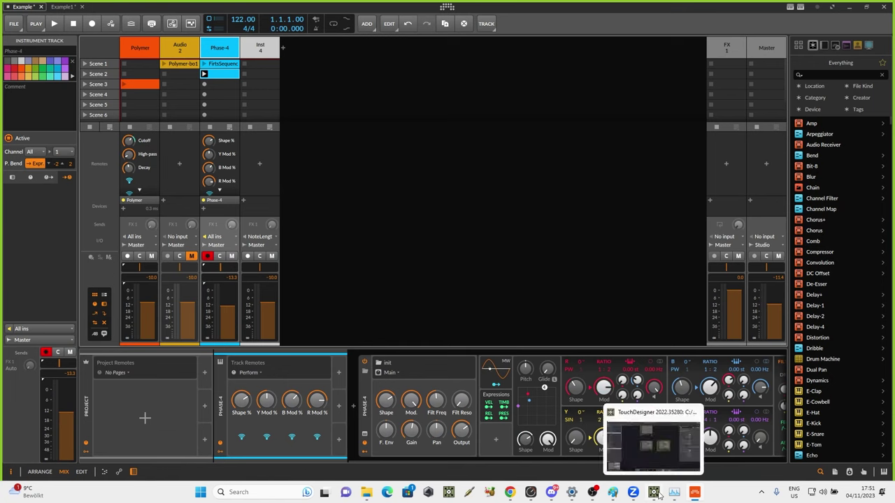
left_click(647, 465)
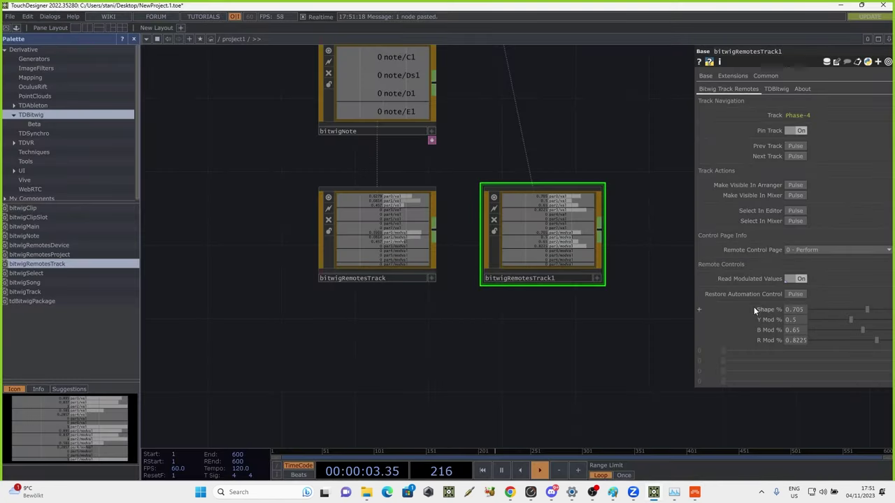
left_click(859, 4)
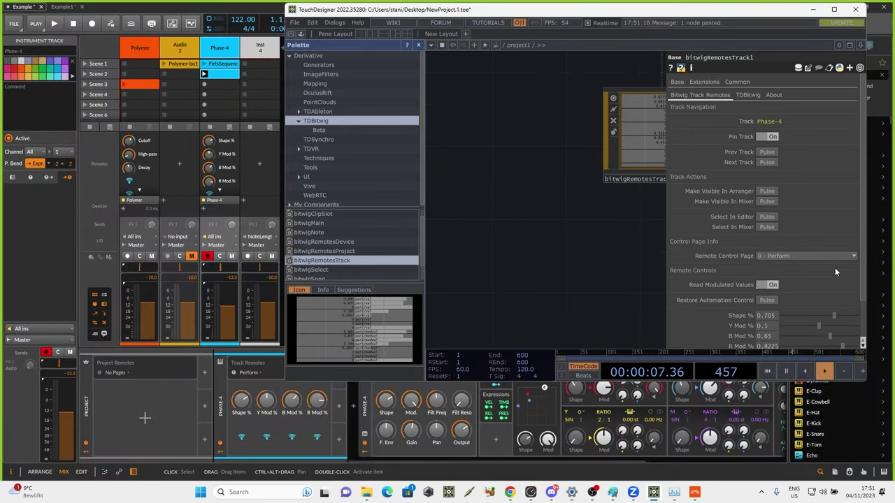
scroll(832, 274, "down", 2)
left_click_drag(825, 270, 823, 301)
left_click(803, 281)
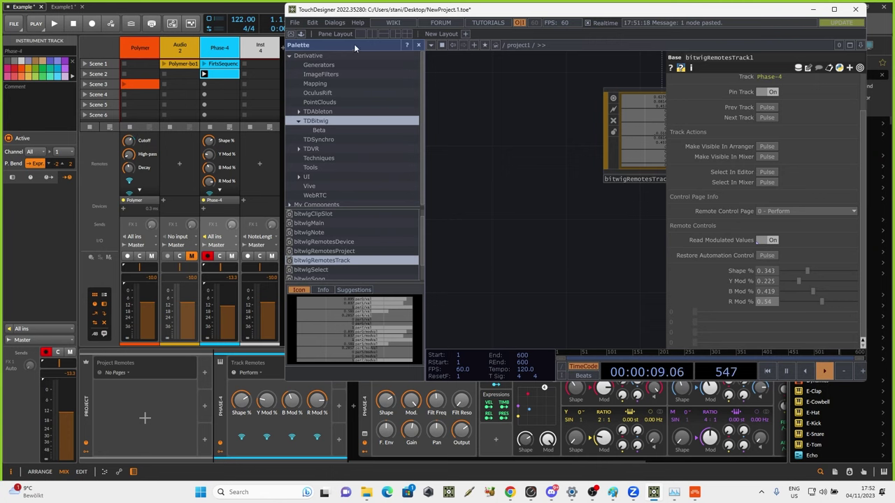
Save the TouchDesigner project as TDBitwig_Stream in the BITWIG folder and start a new project
left_click(295, 22)
left_click(314, 82)
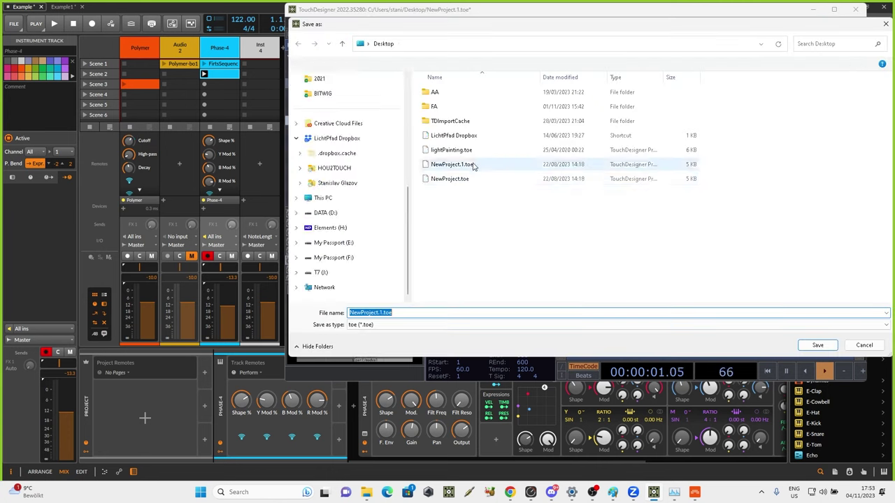
scroll(350, 272, "down", 1)
left_click(323, 258)
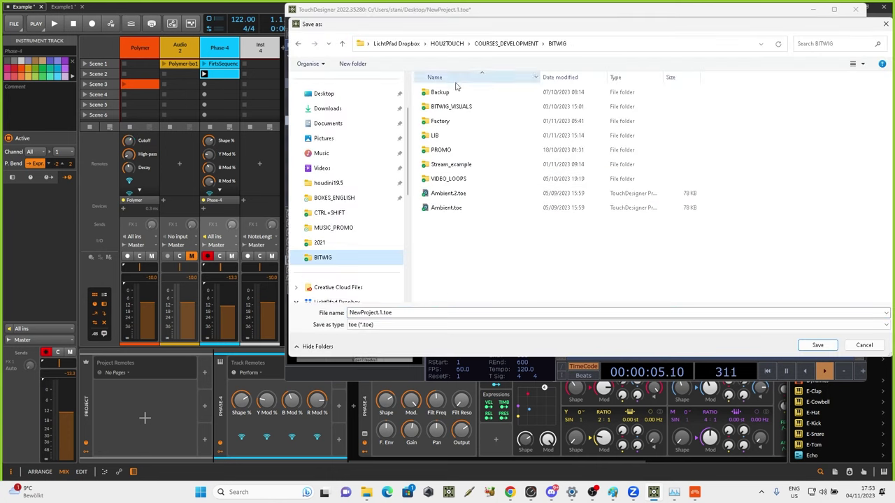
left_click(392, 313)
type("TDBitwig_S")
type("tream")
key("Return")
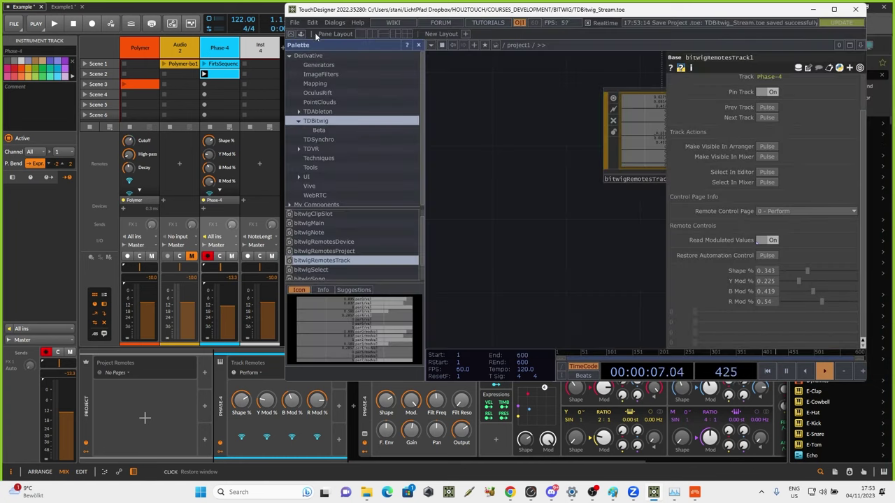
left_click(296, 23)
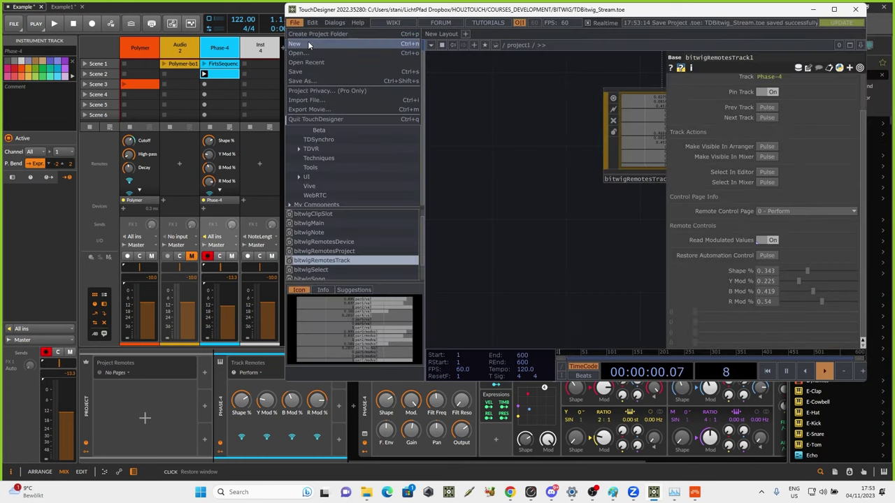
left_click(309, 43)
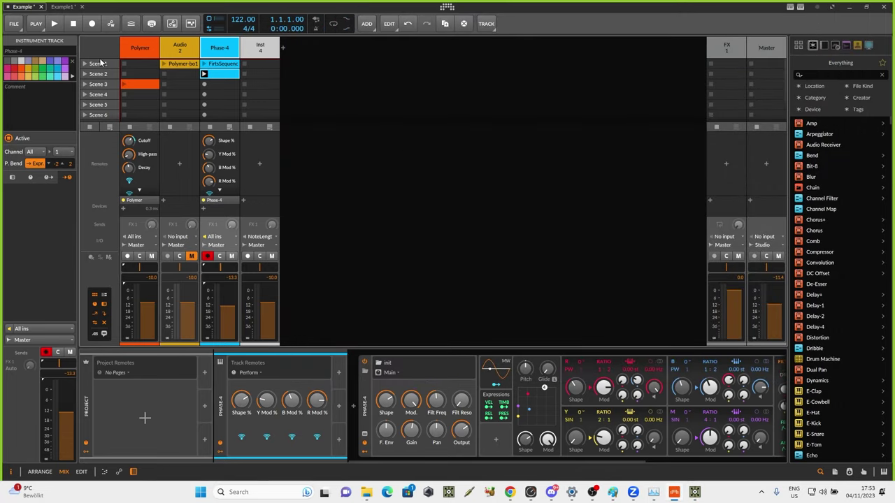
In Bitwig Studio, save the Example project and close both the Example and Example1 projects
left_click(14, 23)
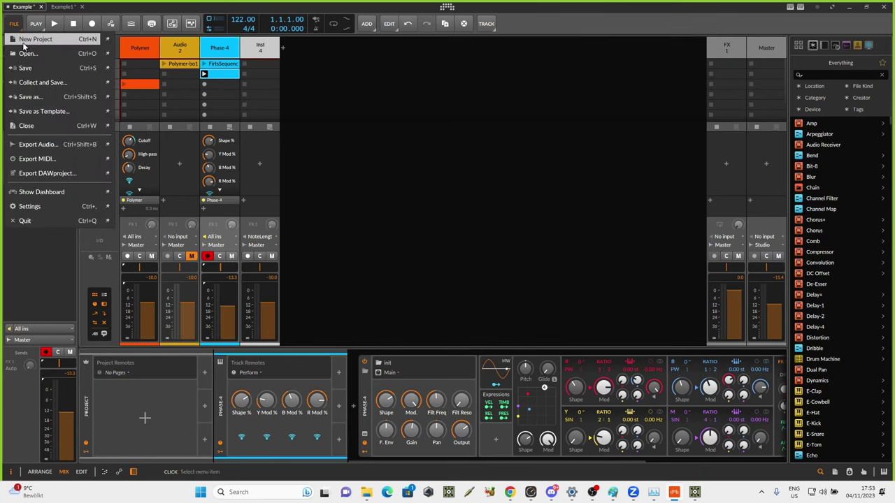
left_click(42, 82)
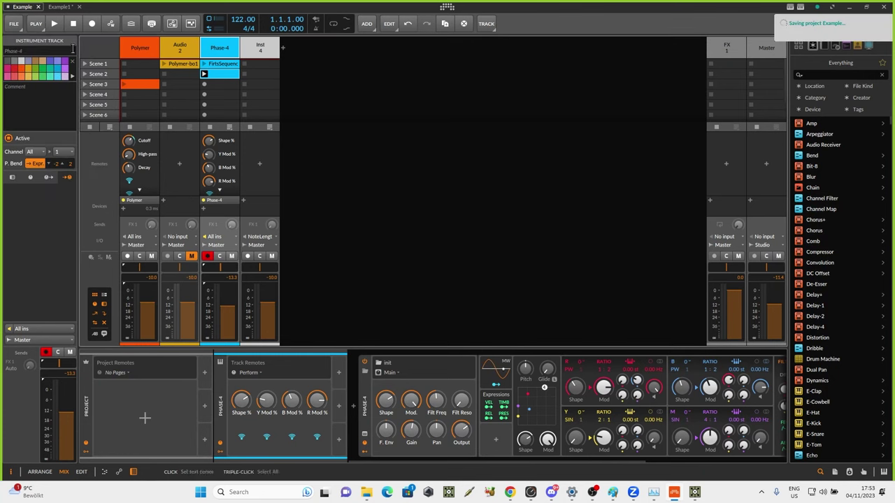
left_click(38, 7)
left_click(39, 7)
left_click(474, 273)
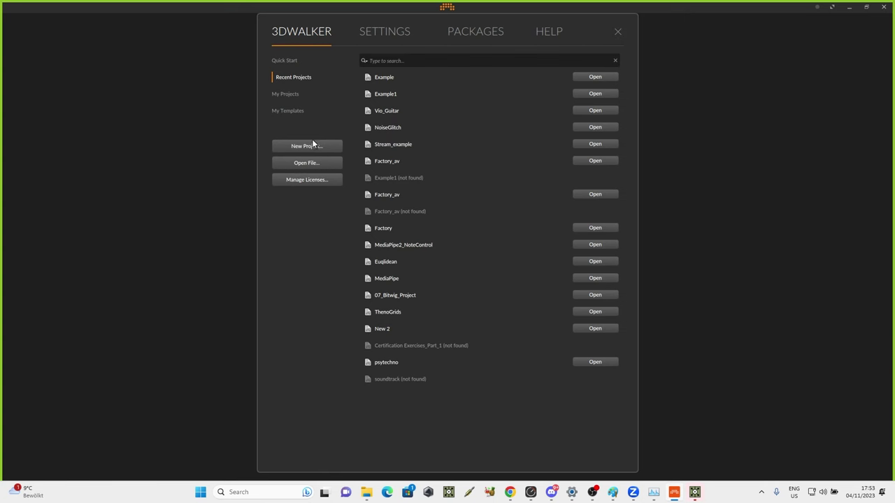
Create a new Bitwig project and save it as StreamLoops in the Bitwig Studio Projects folder
left_click(618, 31)
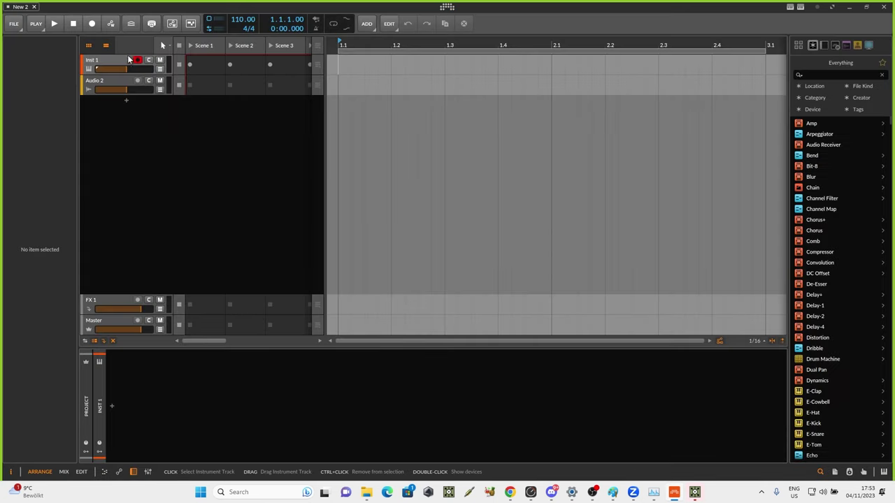
left_click(14, 24)
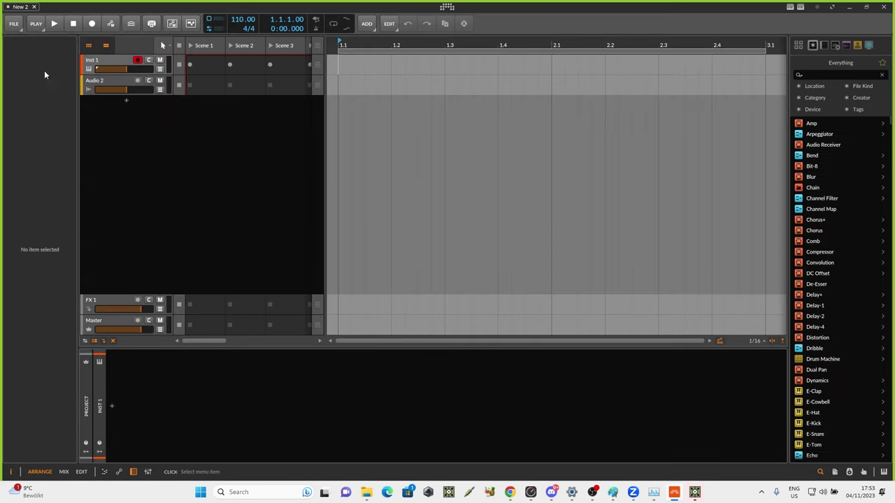
left_click(38, 70)
type("S")
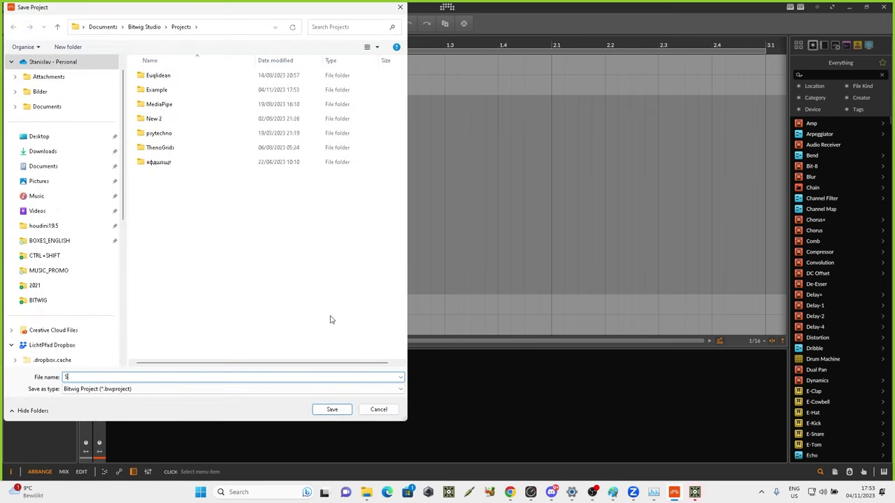
type("treamLoops")
key("Return")
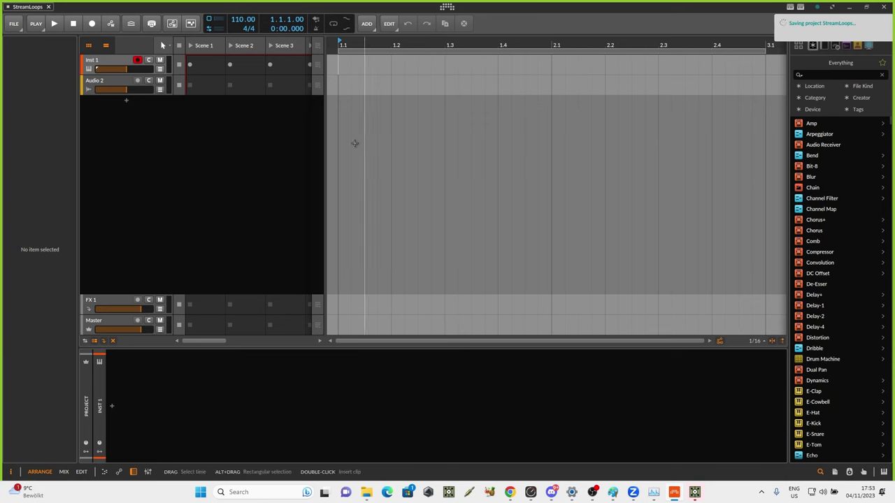
Switch to the PROJECTS window in File Explorer and open the BITWIG course folder from there
mouse_move(371, 492)
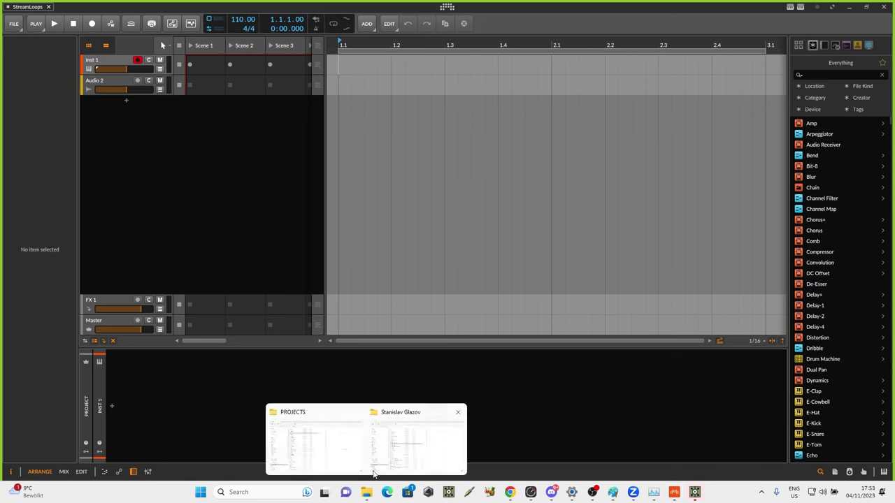
left_click(340, 453)
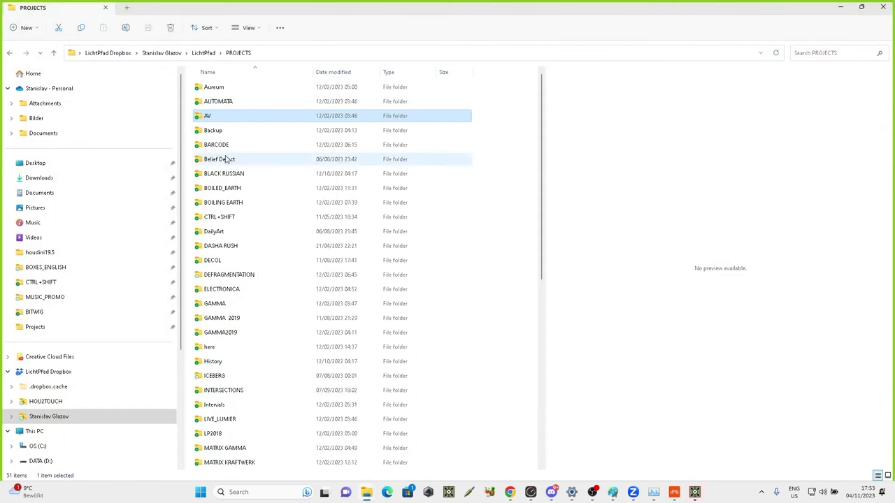
left_click(95, 312)
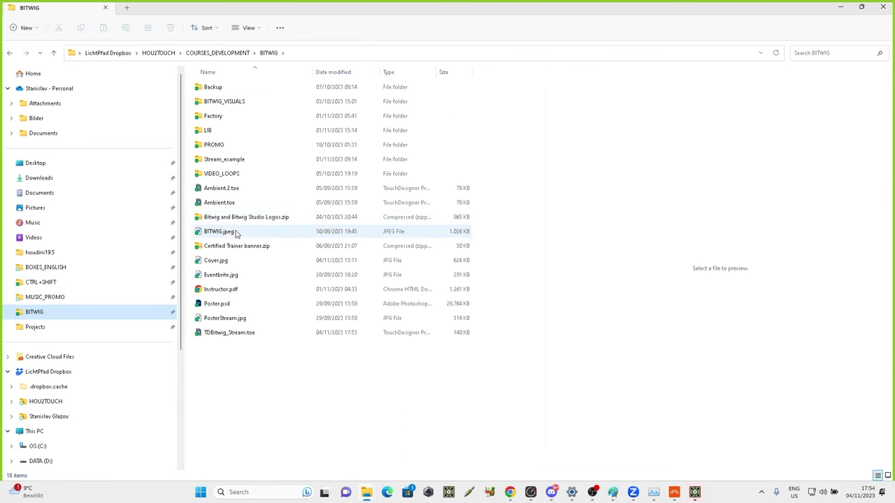
Open the NoiseGlitch_AV folder inside VIDEO_LOOPS and preview the NoiseBlueLines_01.mp4 clip in VLC, closing the player
left_click(217, 174)
double_click(256, 174)
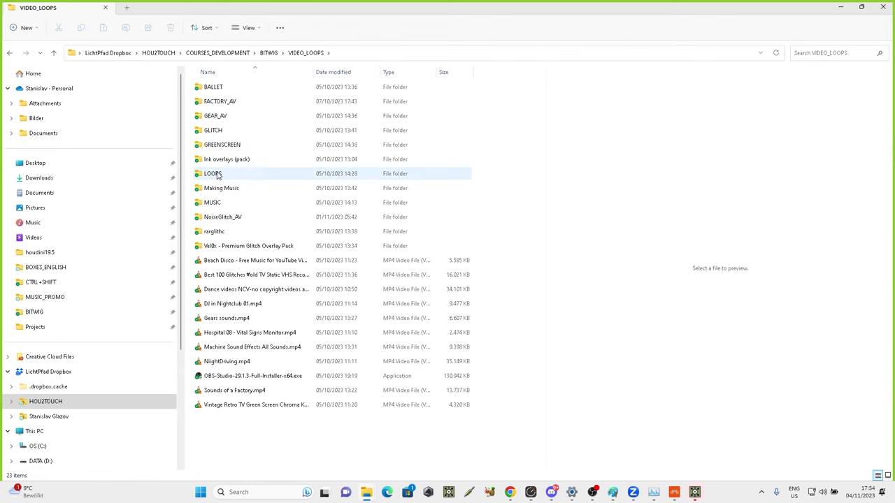
double_click(223, 216)
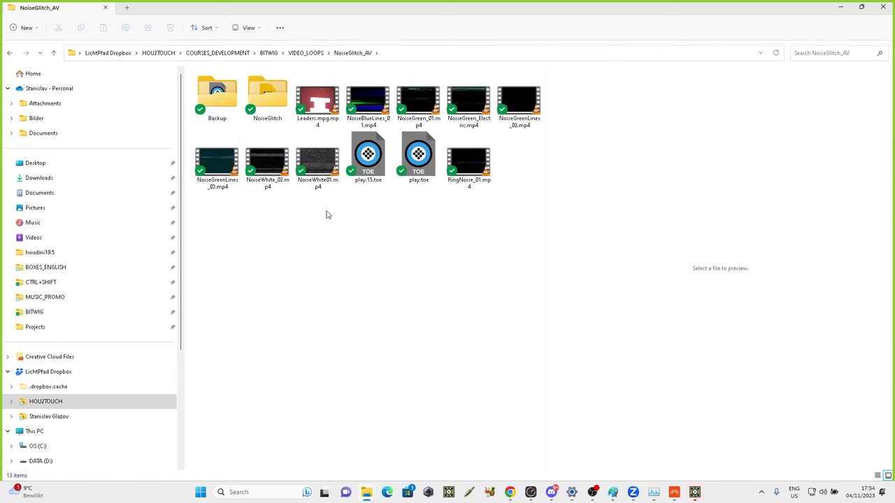
left_click(323, 125)
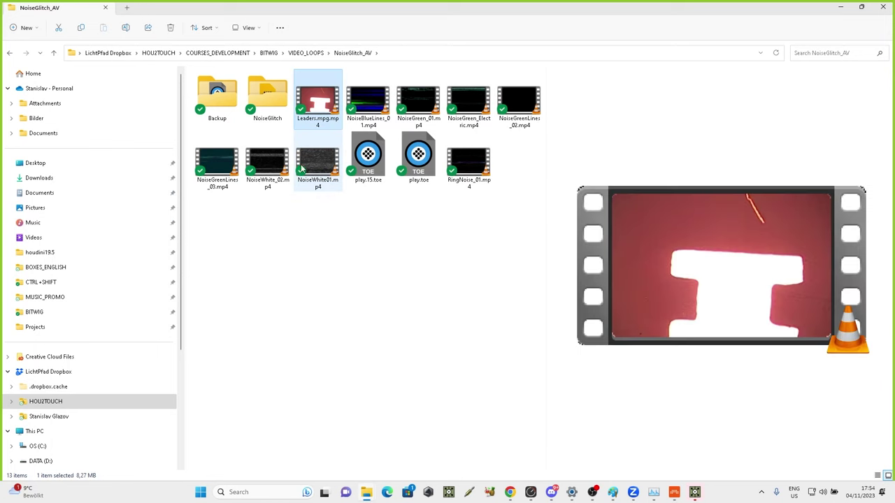
double_click(368, 107)
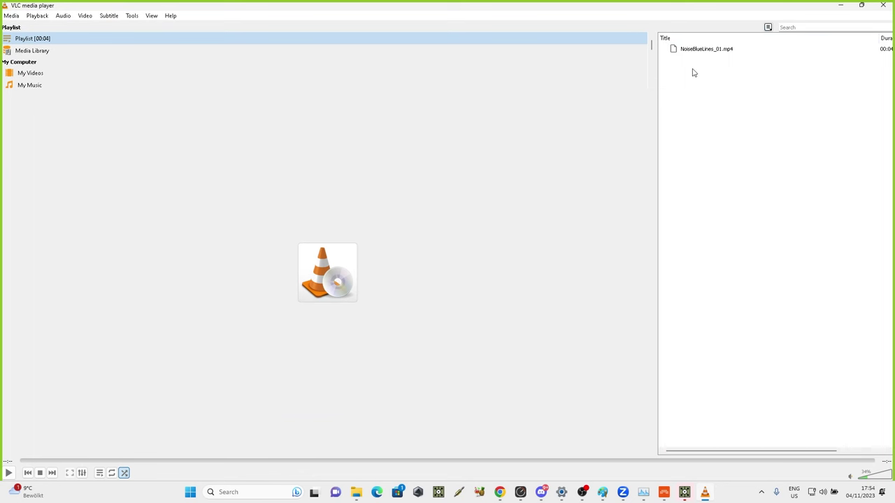
left_click(883, 5)
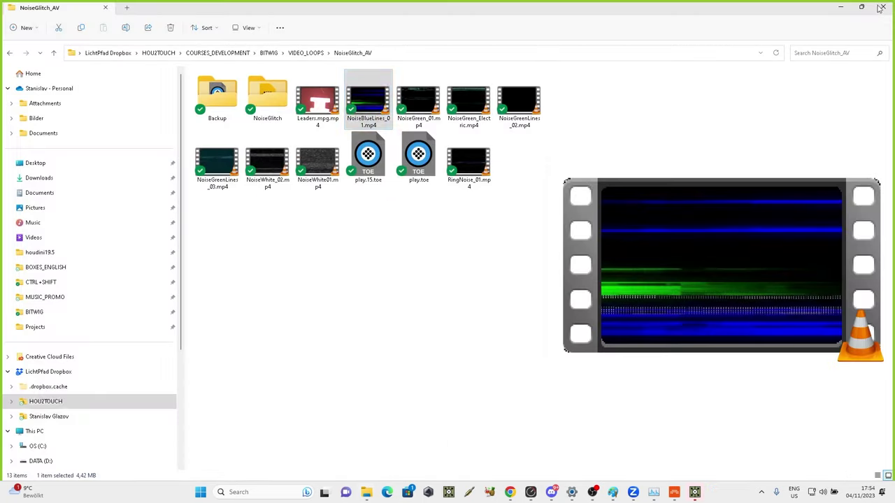
Switch to TouchDesigner and place a Base COMP in the project1 network
left_click(696, 493)
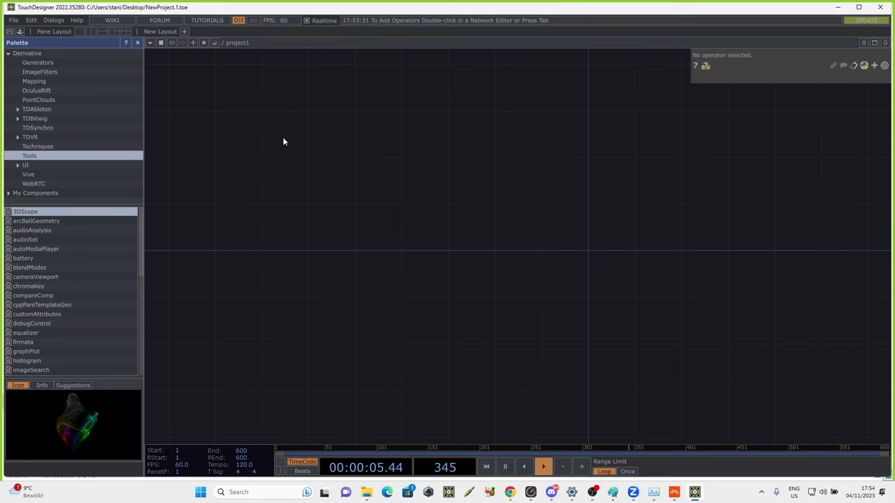
left_click(674, 493)
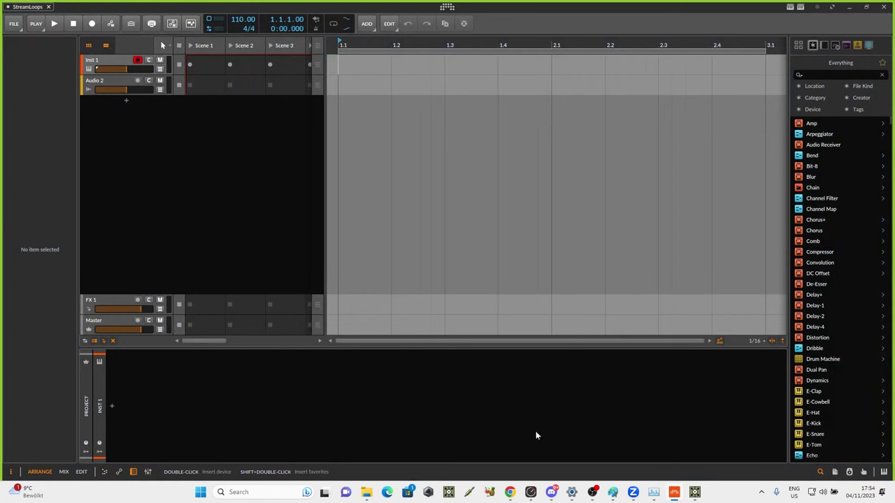
left_click(694, 492)
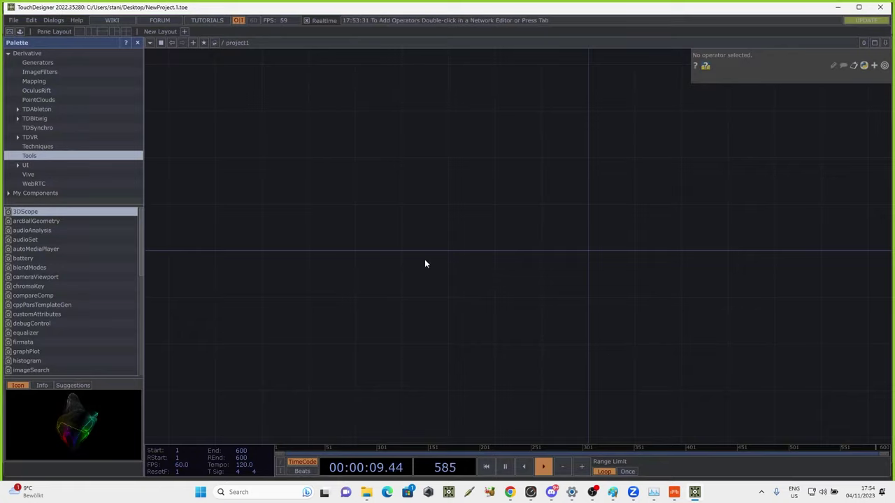
key("Tab")
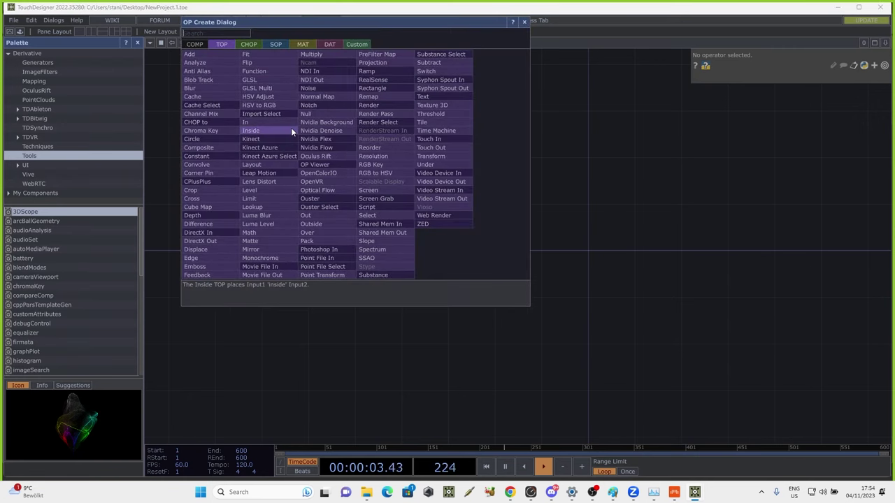
left_click(194, 45)
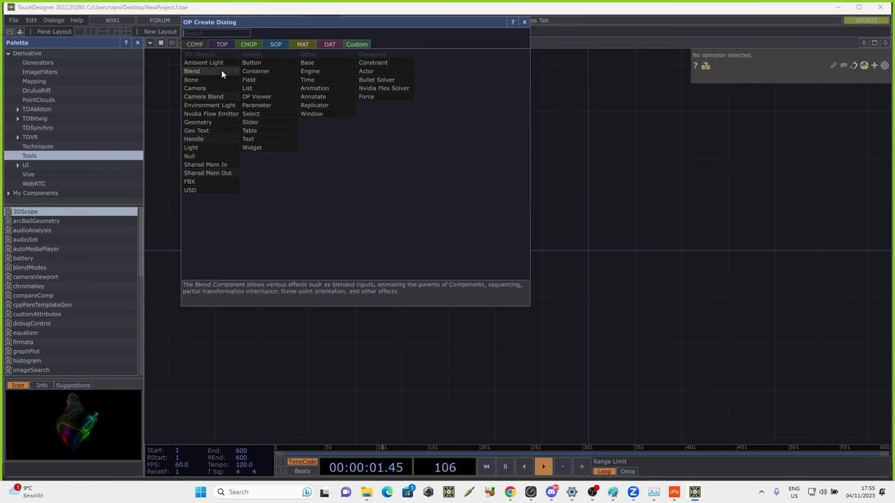
key("Escape")
left_click(362, 184)
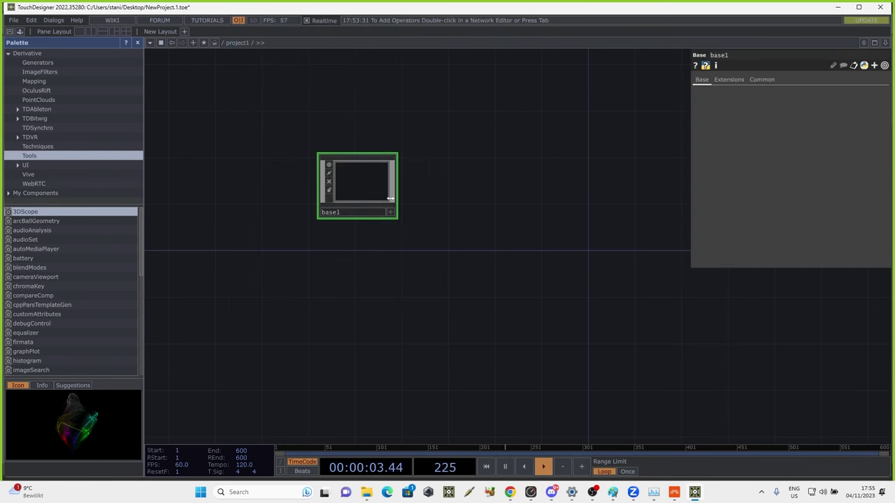
Save the TouchDesigner project as AV in the NoiseGlitch_AV folder within BITWIG's VIDEO_LOOPS folder
left_click(13, 20)
left_click(28, 79)
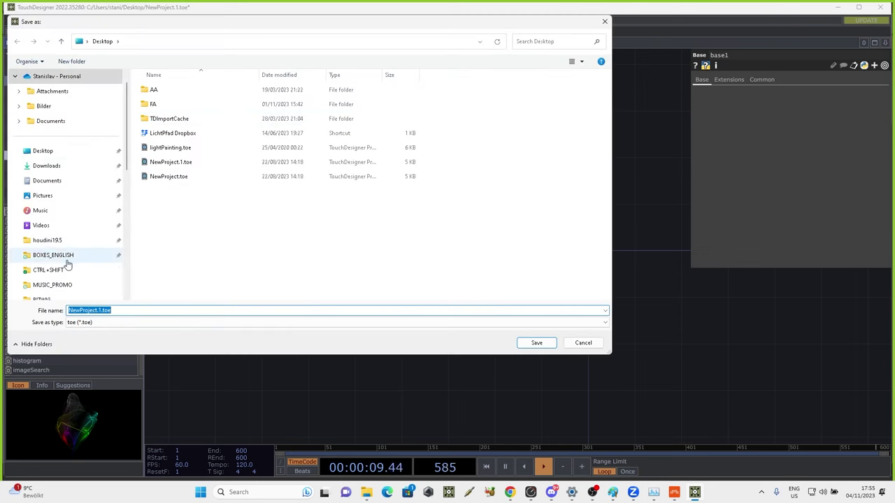
scroll(66, 220, "down", 3)
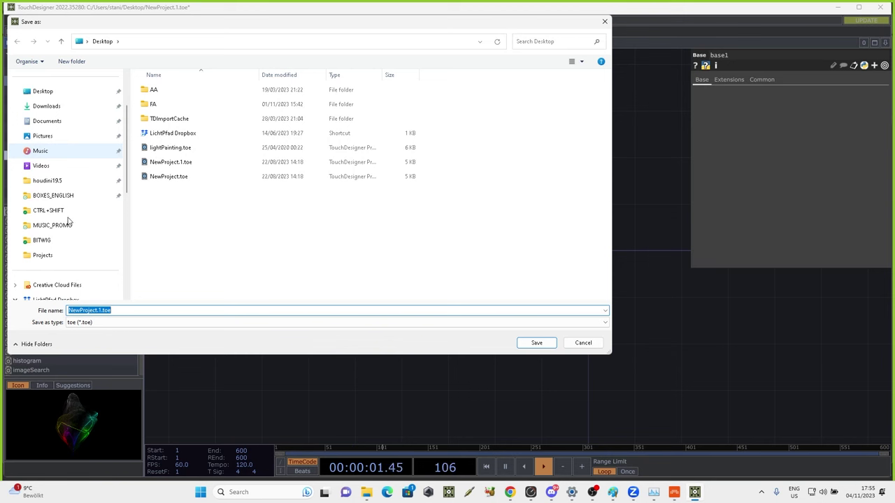
left_click(72, 240)
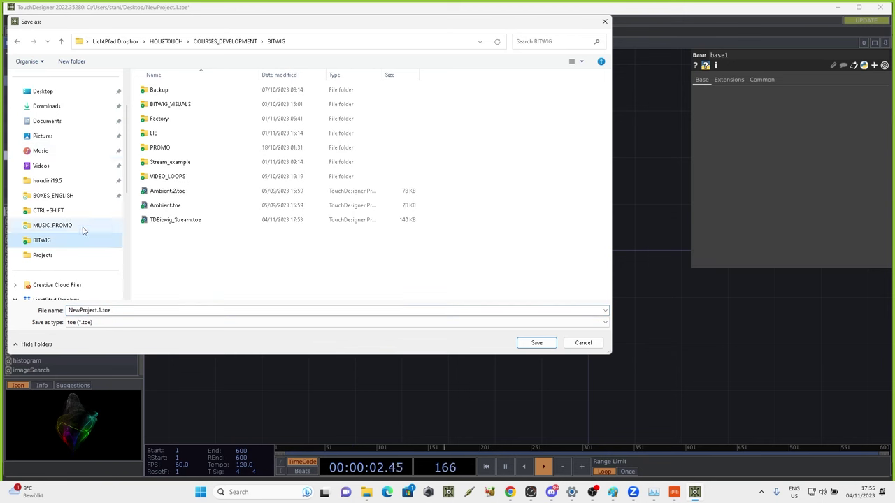
double_click(152, 176)
double_click(180, 219)
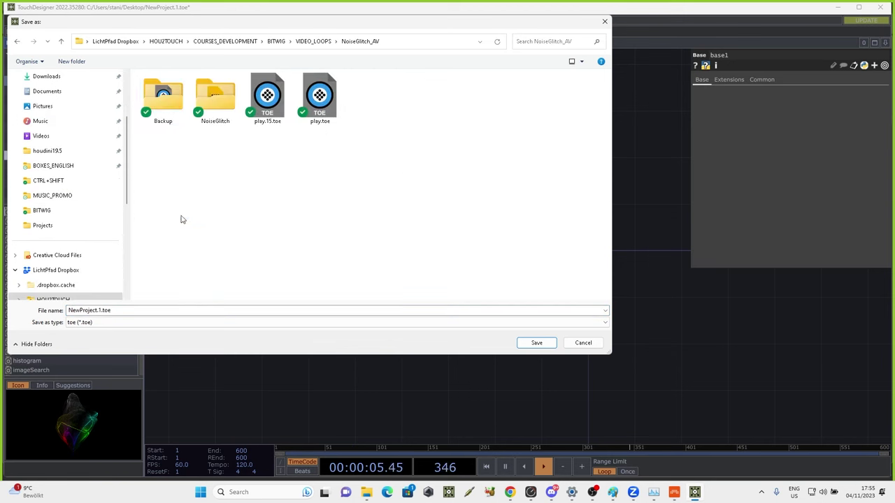
left_click(180, 309)
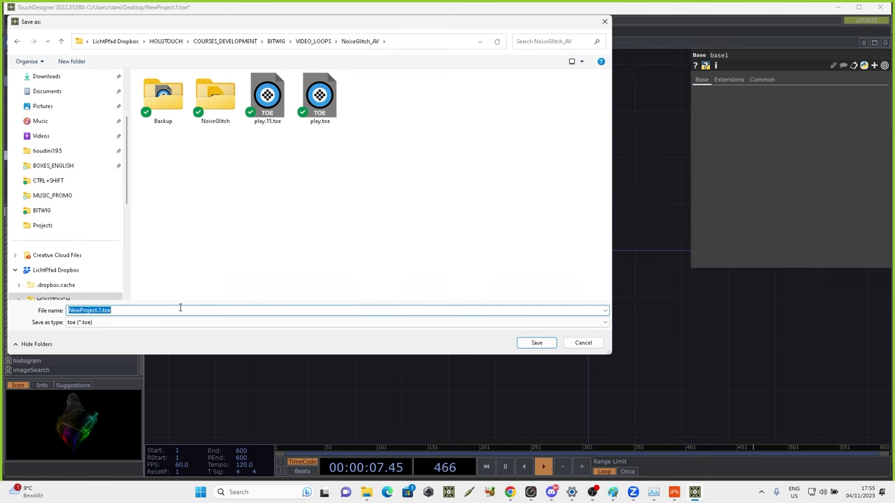
type("AV")
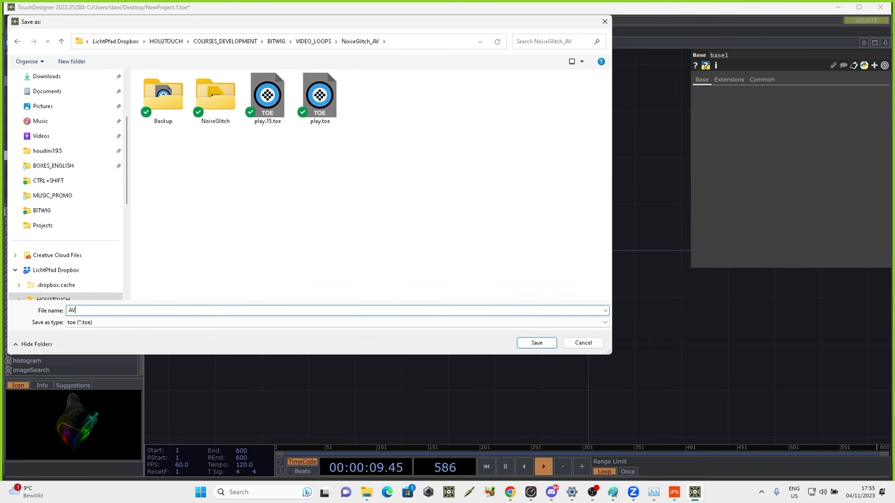
key("Return")
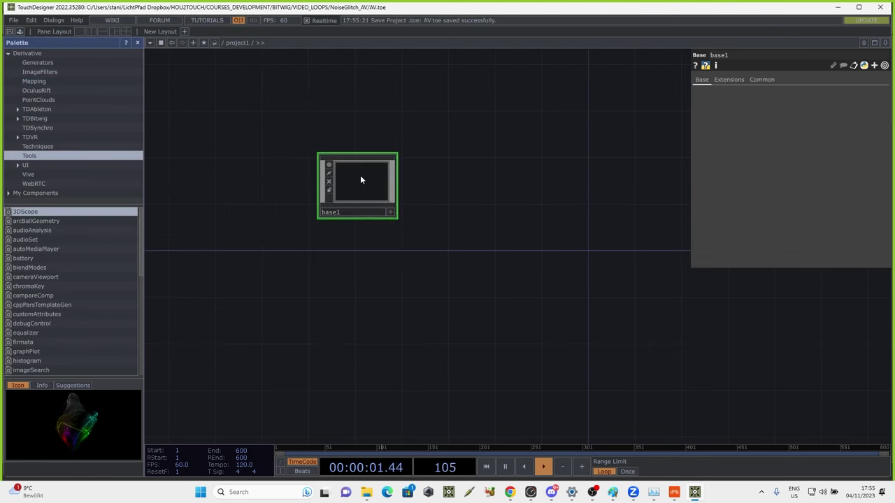
Enter the base1 component and place a Folder DAT in its network
key("Delete")
key("Tab")
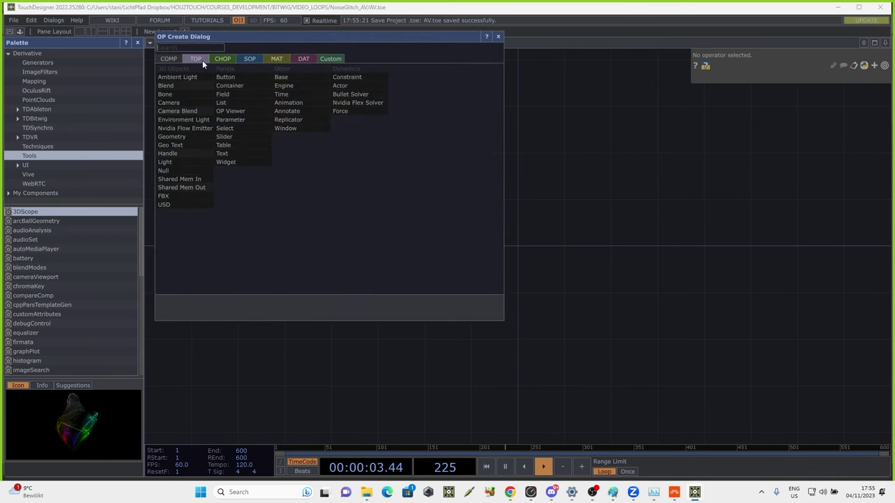
left_click(302, 59)
type("fo0")
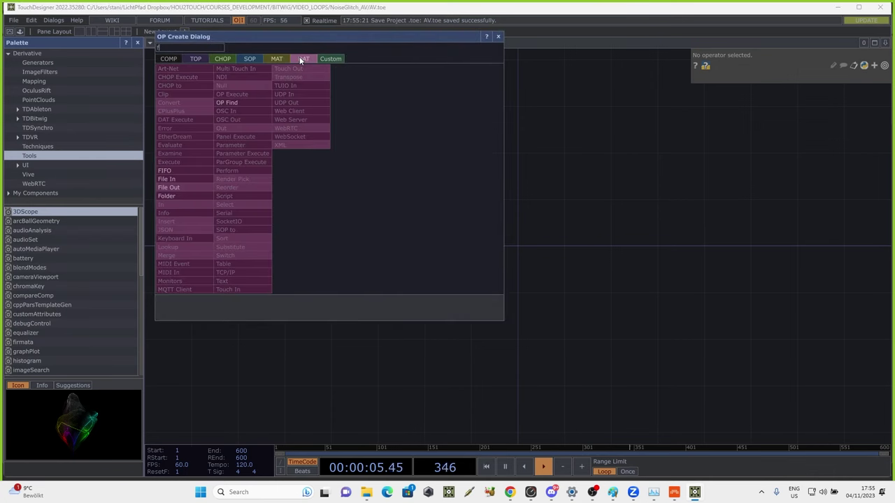
left_click(178, 195)
left_click(245, 212)
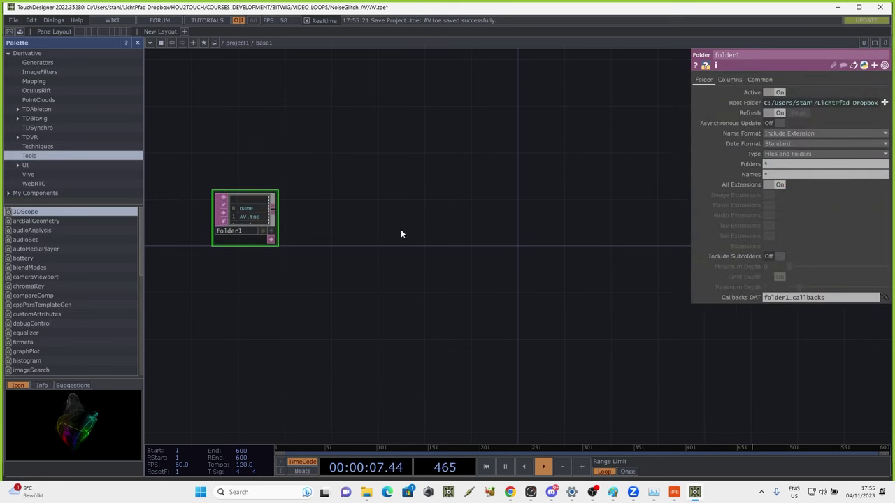
Limit the Folder DAT to movie files by setting Type to Files, All Extensions off and Movie Extensions on
left_click_drag(414, 206, 491, 225)
scroll(355, 209, "up", 4)
scroll(355, 209, "up", 2)
left_click_drag(470, 186, 500, 181)
scroll(447, 207, "up", 4)
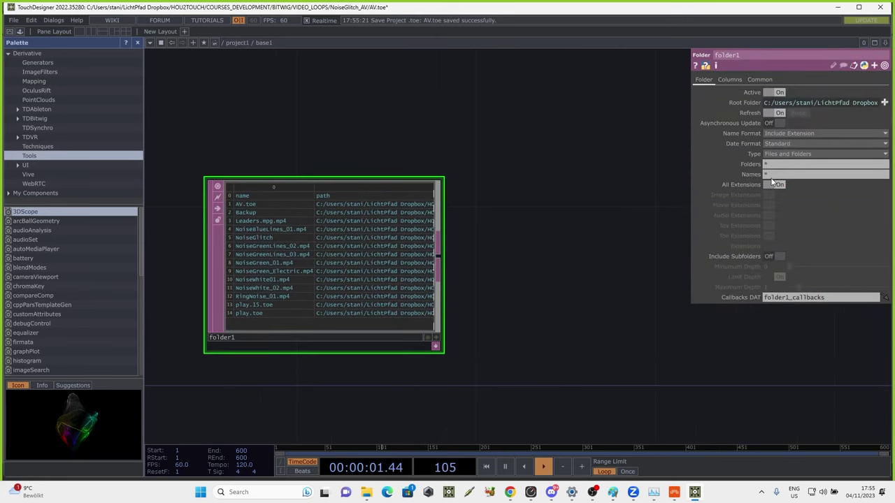
left_click(776, 155)
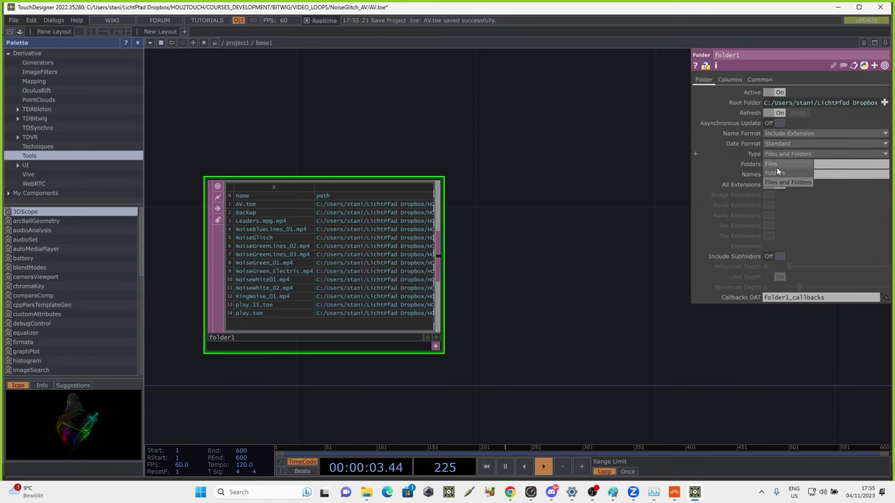
left_click(771, 164)
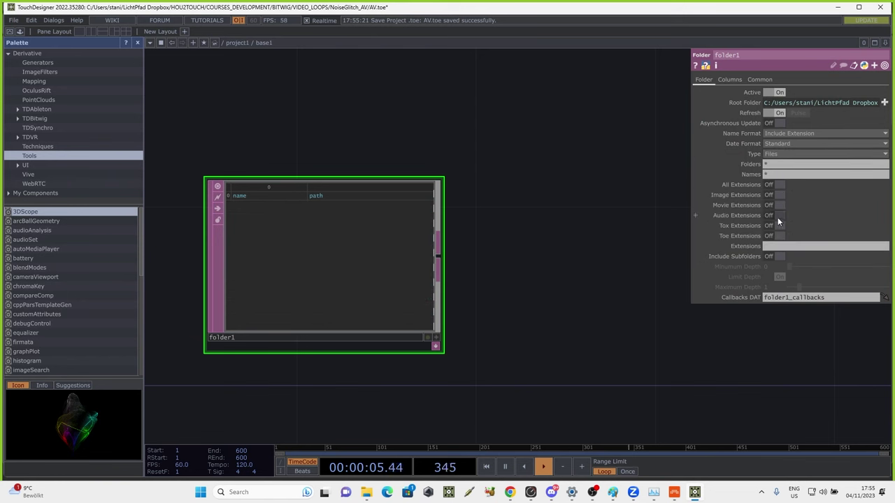
left_click(780, 206)
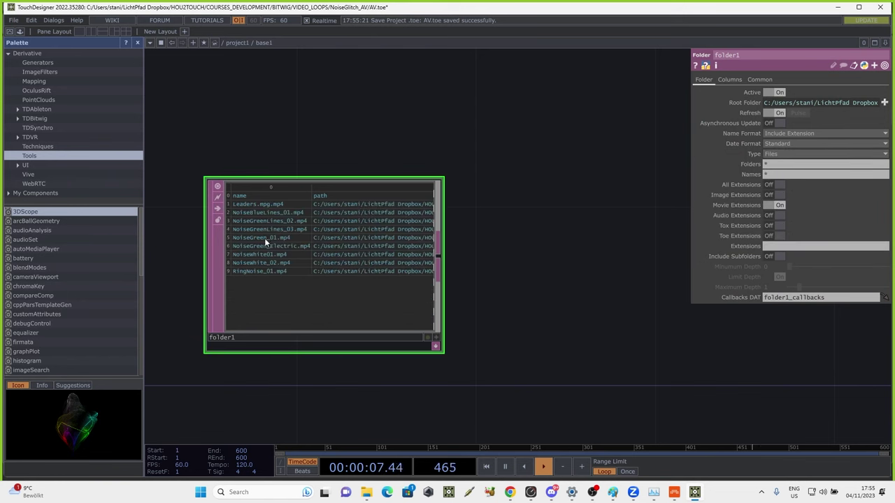
Examine the clip names and file paths listed in the Folder DAT's table
left_click_drag(257, 151, 281, 153)
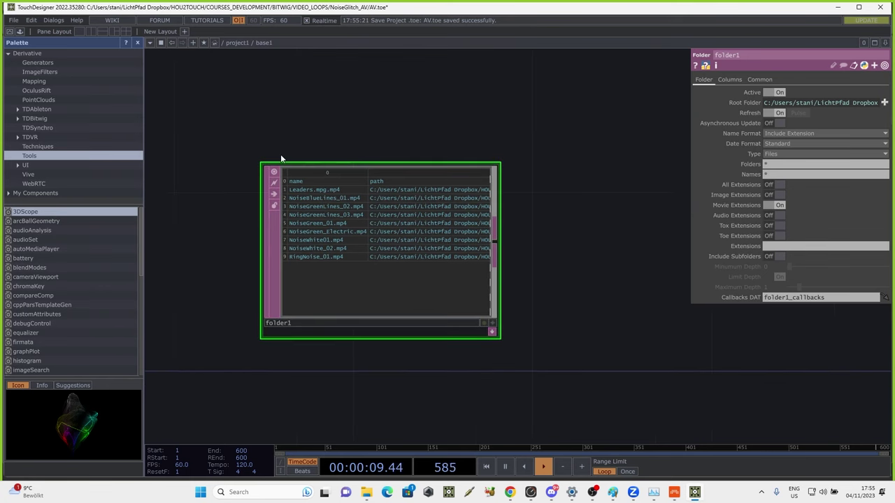
scroll(279, 145, "up", 3)
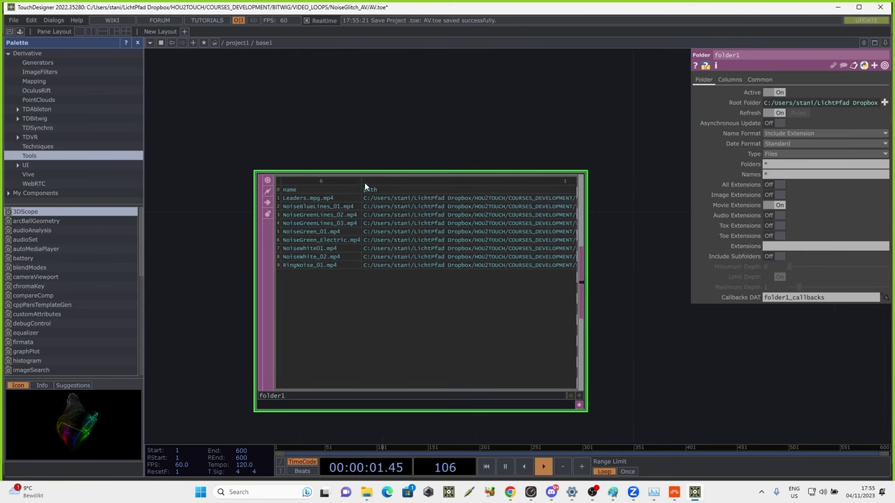
left_click(579, 396)
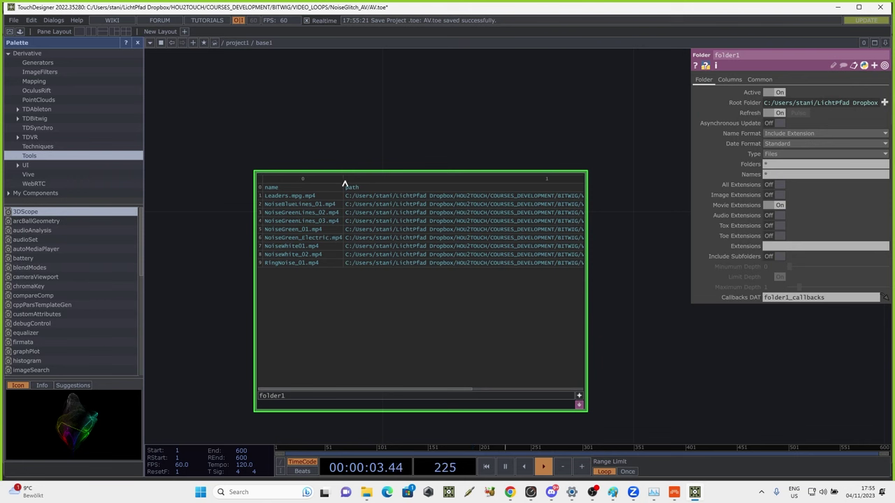
left_click(579, 397)
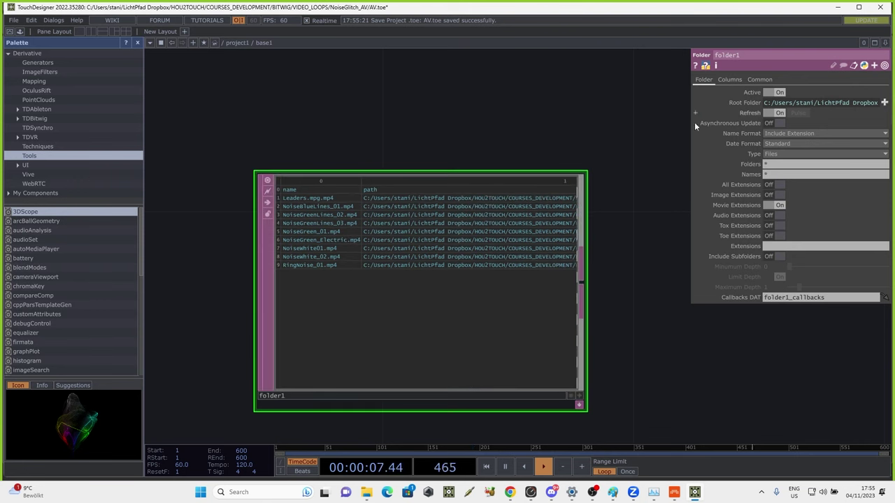
Move the TouchDesigner window aside, switch to Bitwig Studio, select the Inst 1 track and show the Mix view
left_click_drag(301, 7, 705, 47)
left_click_drag(702, 284, 623, 203)
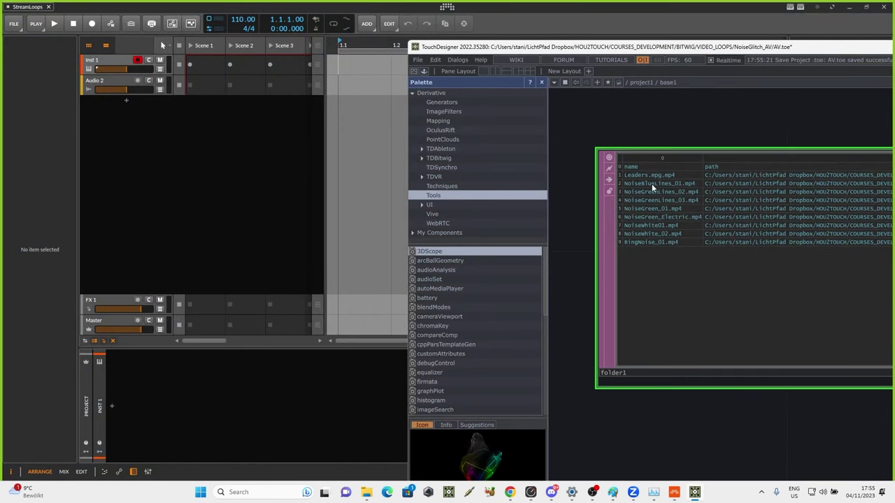
left_click(236, 165)
left_click(116, 61)
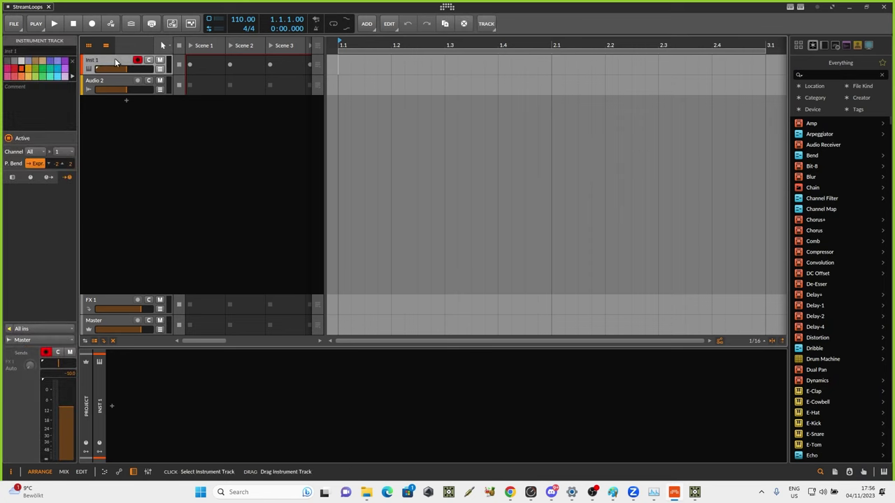
key("Tab")
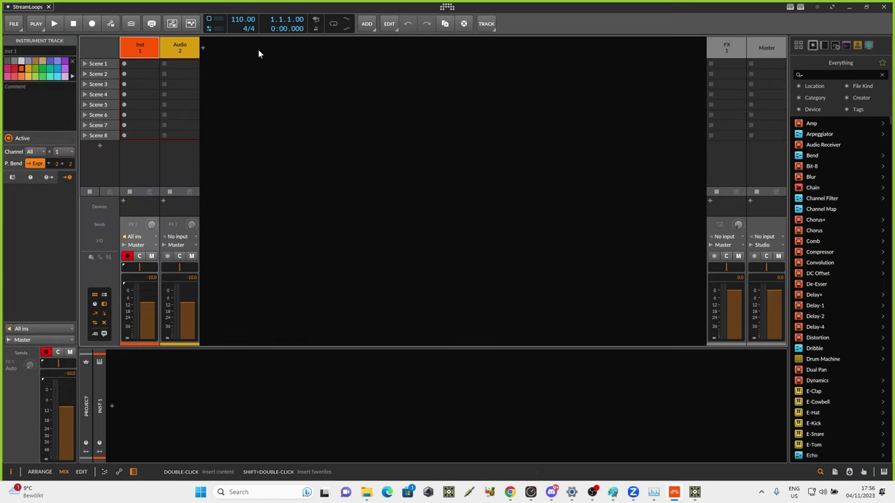
Insert a Drum Machine device on the Inst 1 track of the New 2 project and switch back to TouchDesigner
left_click(111, 428)
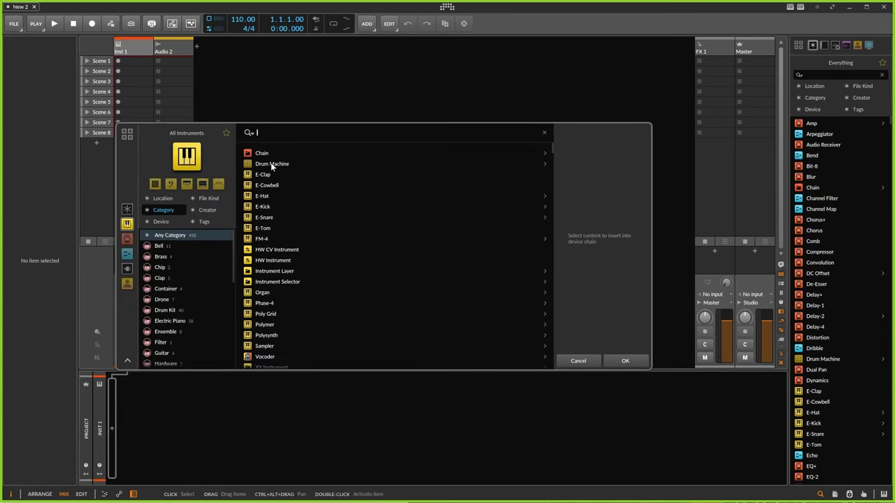
left_click(271, 164)
key("Return")
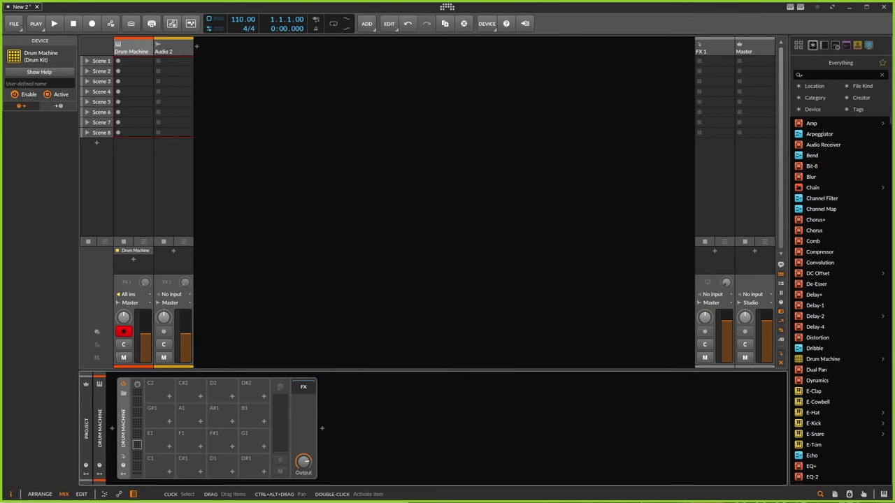
key("alt+Tab")
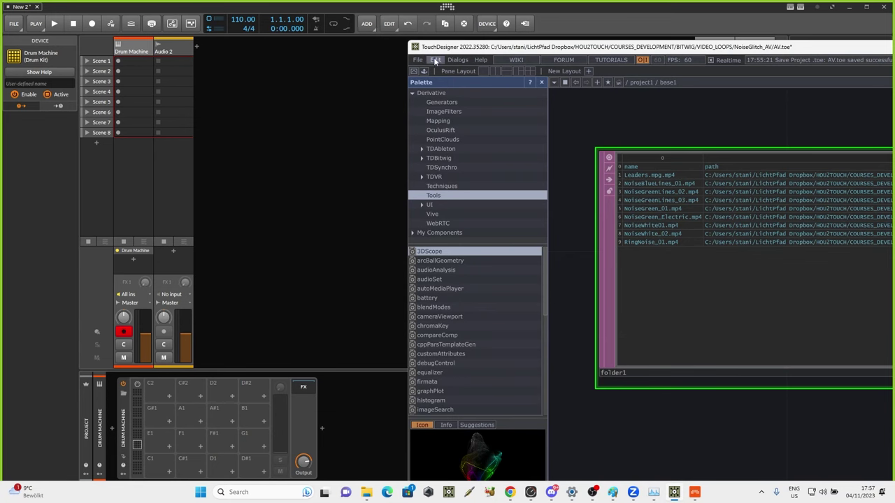
Close the TouchDesigner palette and bring up the NoiseGlitch_AV folder window in File Explorer over the Bitwig project
left_click(542, 82)
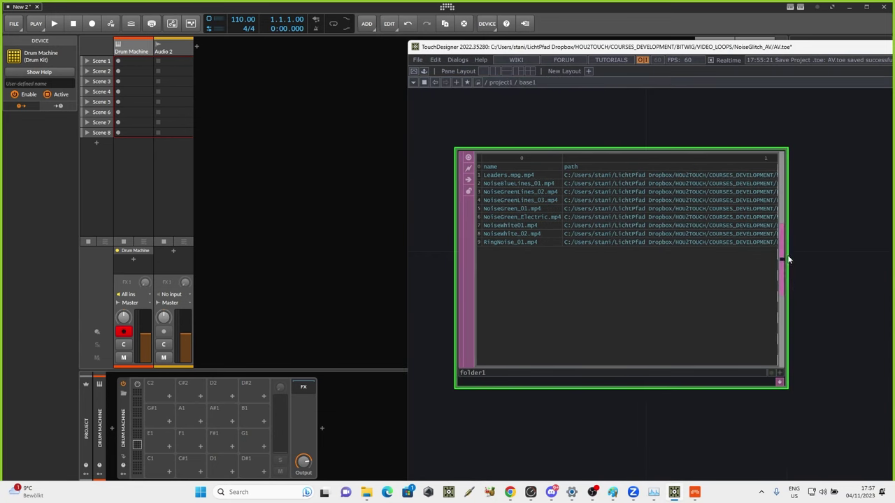
scroll(818, 206, "down", 2)
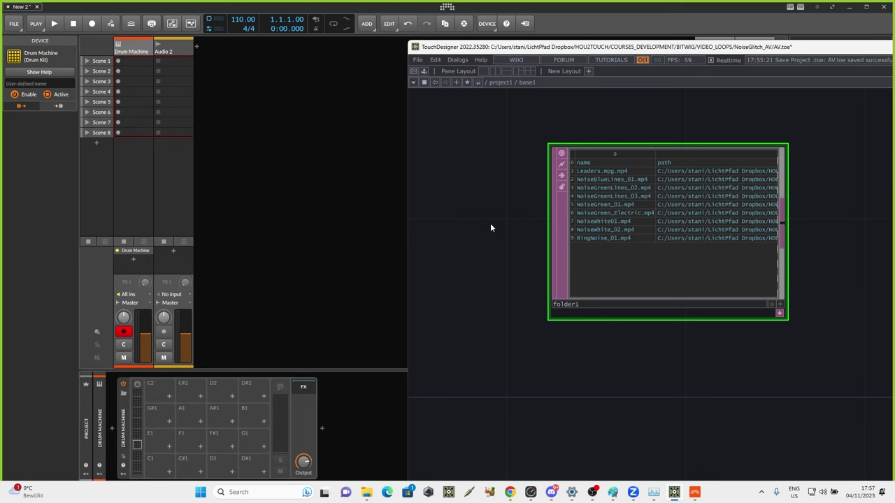
left_click(369, 495)
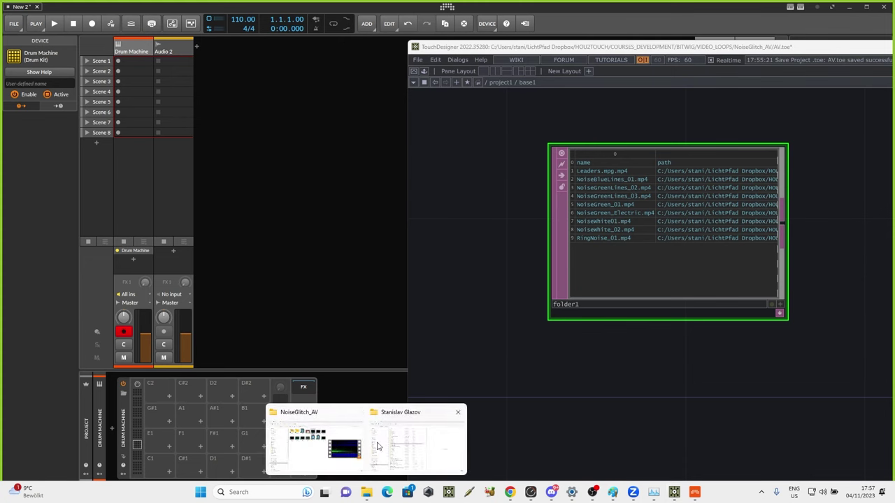
left_click(339, 447)
double_click(280, 8)
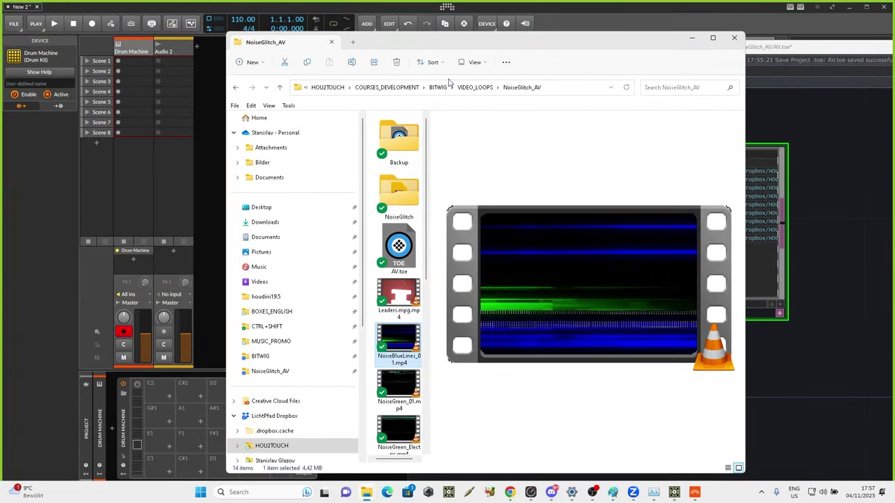
Show the NoiseGlitch_AV files as a list, shrink the folder window clear of the Drum Machine pads and widen the file area
left_click(470, 62)
left_click(462, 144)
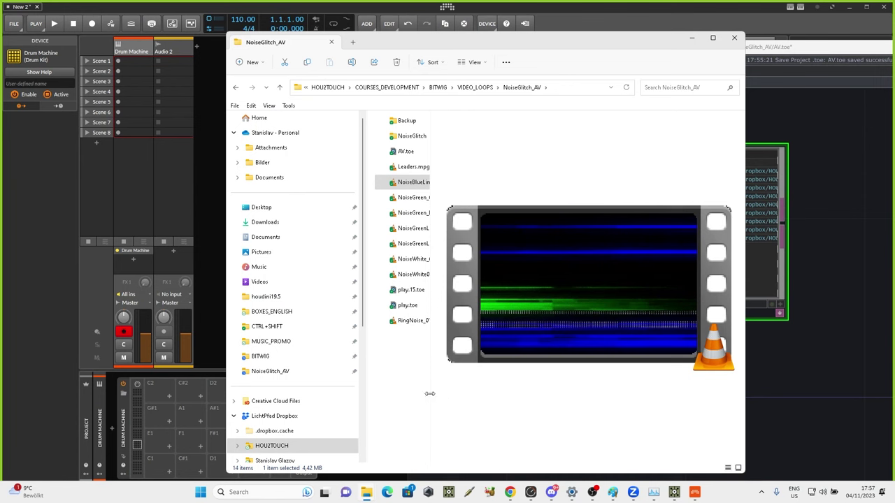
left_click_drag(430, 395, 581, 378)
left_click_drag(743, 474, 572, 264)
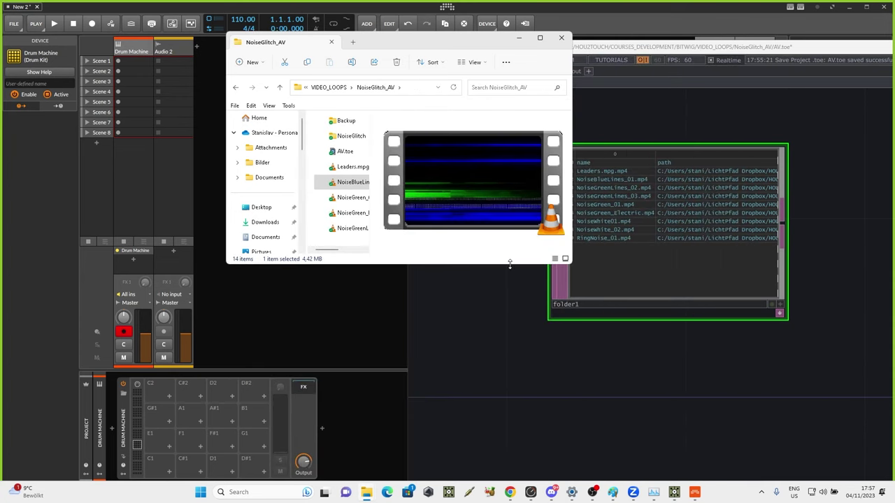
left_click_drag(510, 264, 509, 287)
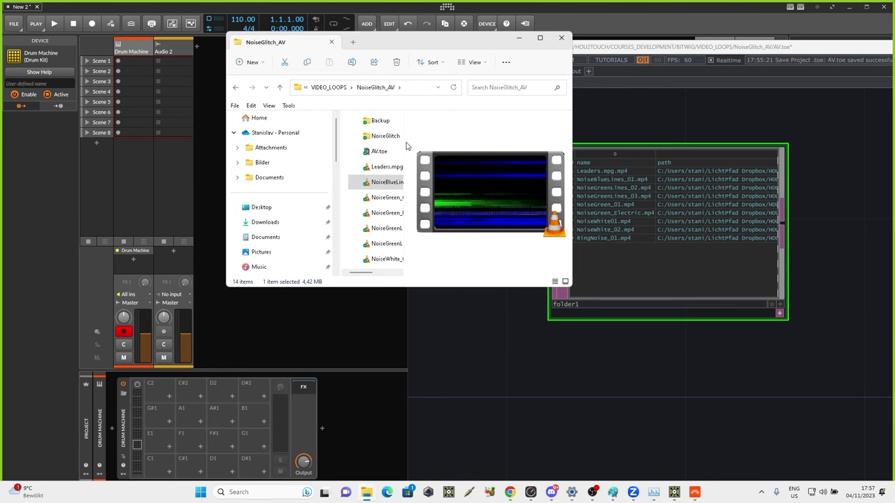
left_click_drag(404, 144, 474, 144)
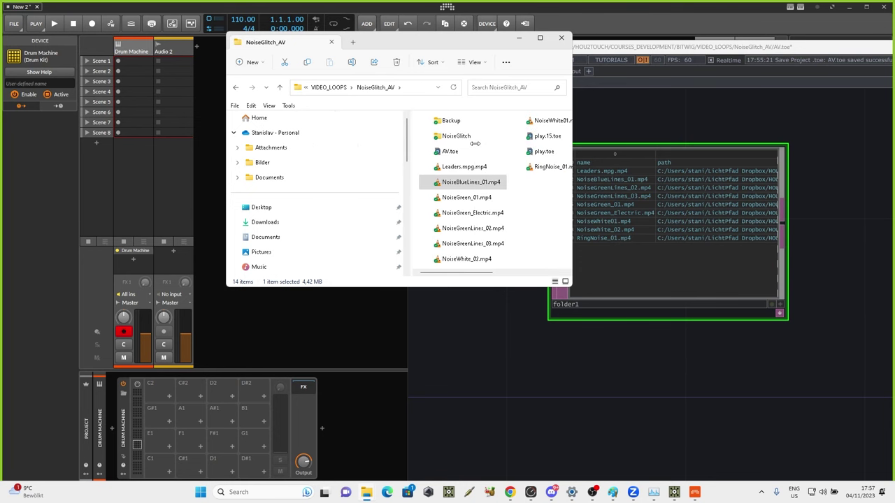
Load Leaders.mpg.mp4 onto the Drum Machine's C1 pad and NoiseBlueLines_01.mp4 onto the C#1 pad
left_click(450, 169)
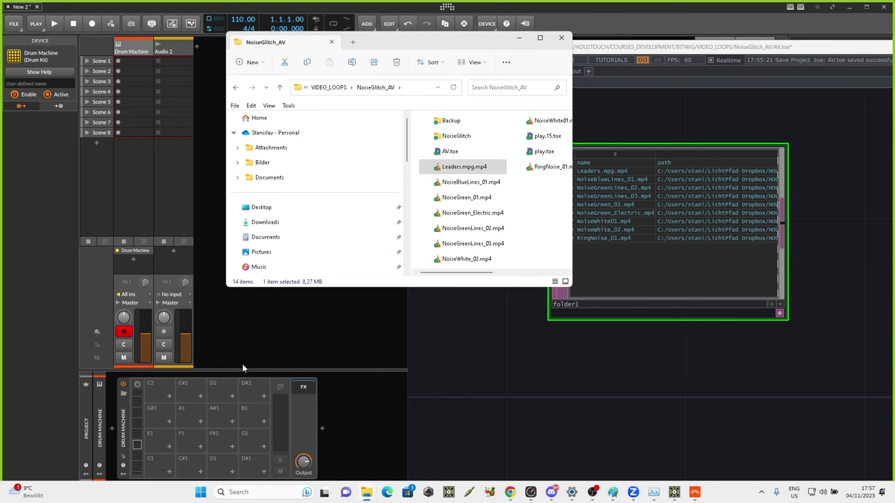
left_click_drag(232, 391, 232, 393)
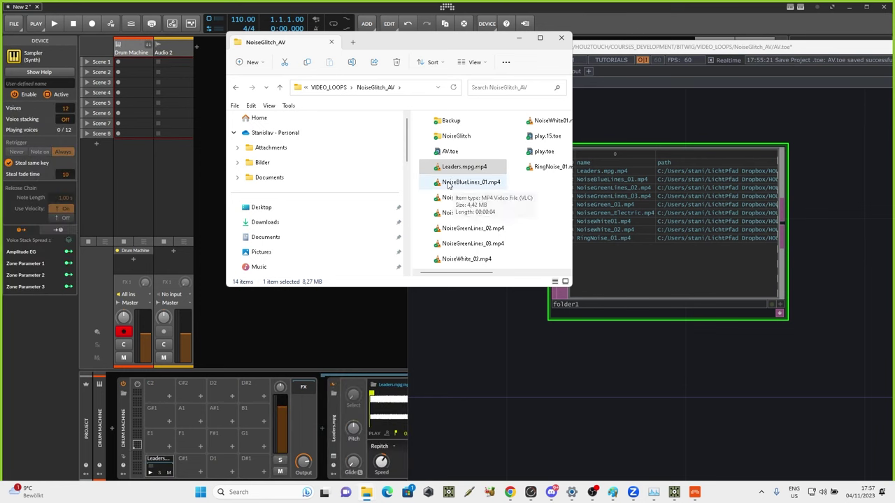
left_click_drag(456, 185, 203, 468)
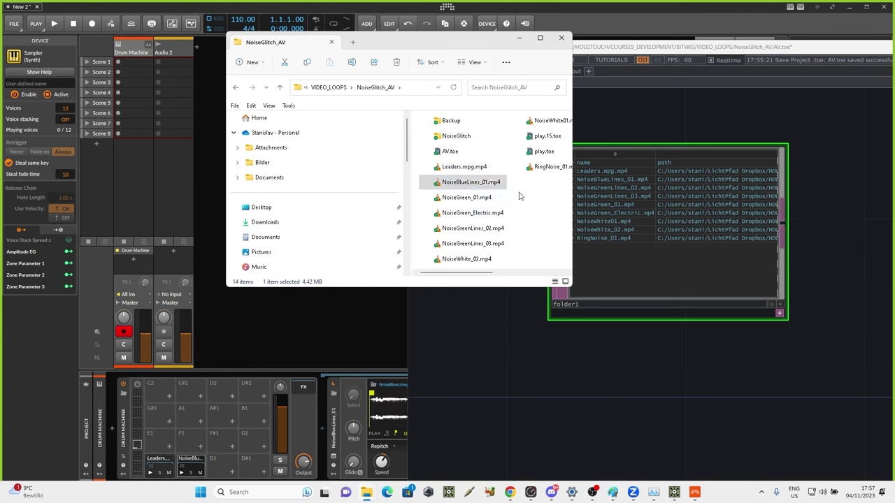
Load NoiseGreen_01.mp4 onto the Drum Machine's D1 pad and move it up to the E1 pad
left_click_drag(450, 201, 257, 428)
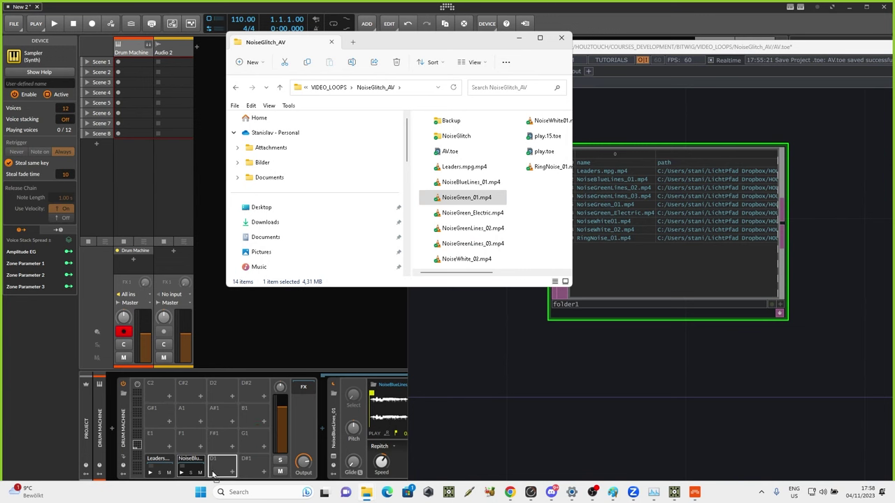
left_click_drag(213, 474, 214, 472)
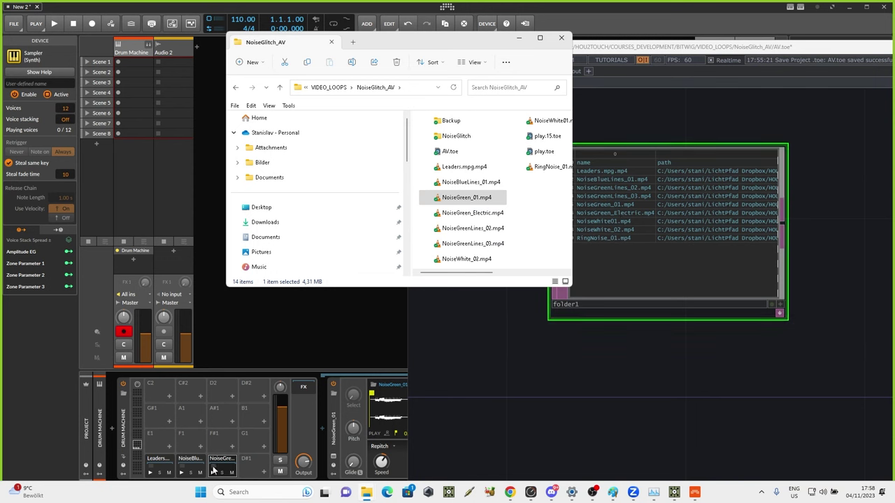
left_click_drag(214, 469, 157, 442)
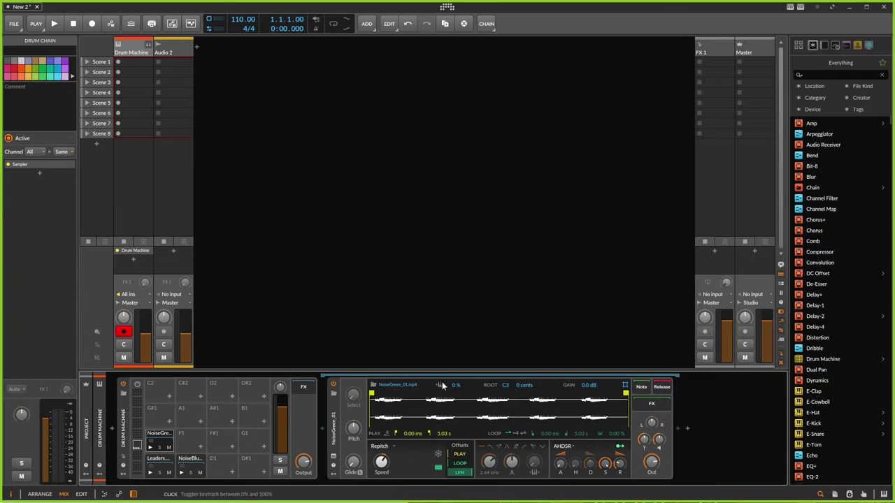
From the NoiseGlitch_AV folder, load NoiseGreenLines_02.mp4 onto pad D1, NoiseGreenLines_03.mp4 onto D#1 and NoiseGreen_Electric.mp4 onto F1
key("alt+Tab")
key("alt+Tab")
left_click(388, 43)
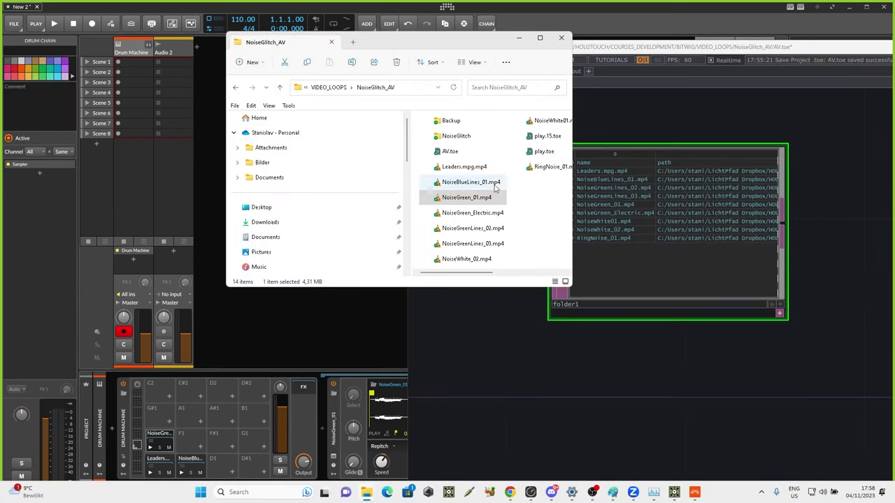
left_click_drag(471, 232, 255, 473)
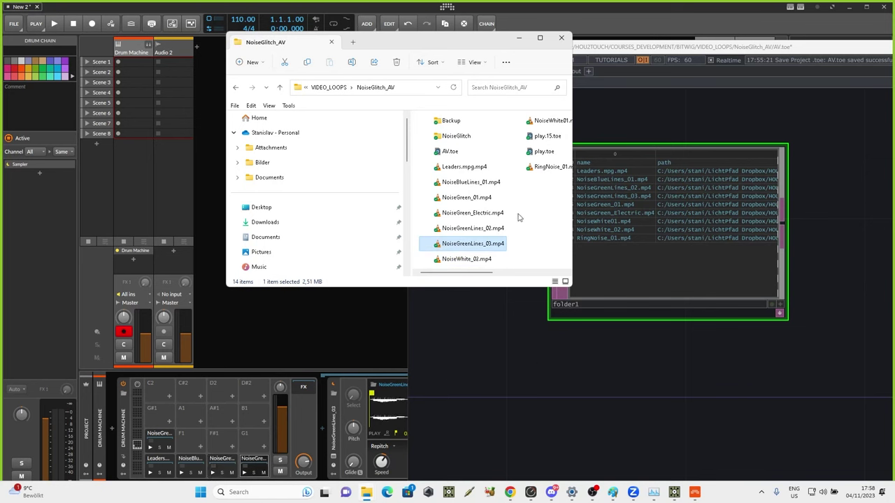
left_click_drag(441, 219, 187, 448)
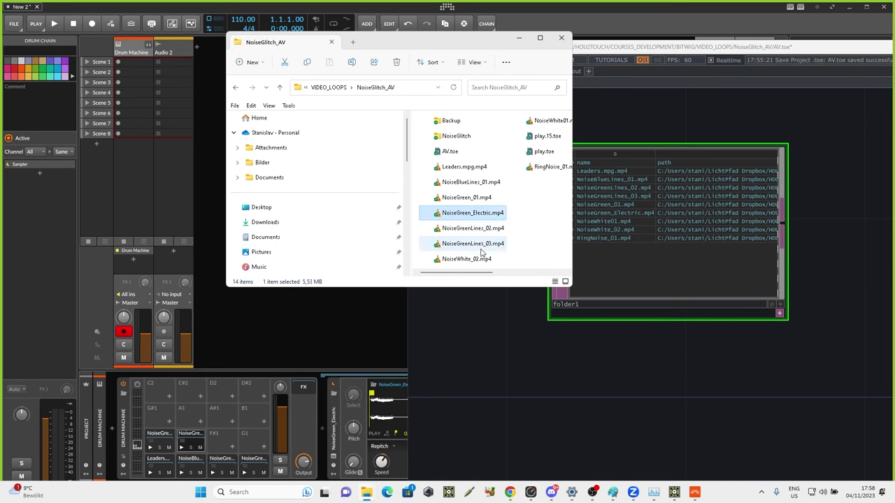
Load NoiseWhite01.mp4 onto the F#1 pad, NoiseWhite_02.mp4 onto G1 and RingNoise_01.mp4 onto G#1
scroll(475, 226, "right", 1)
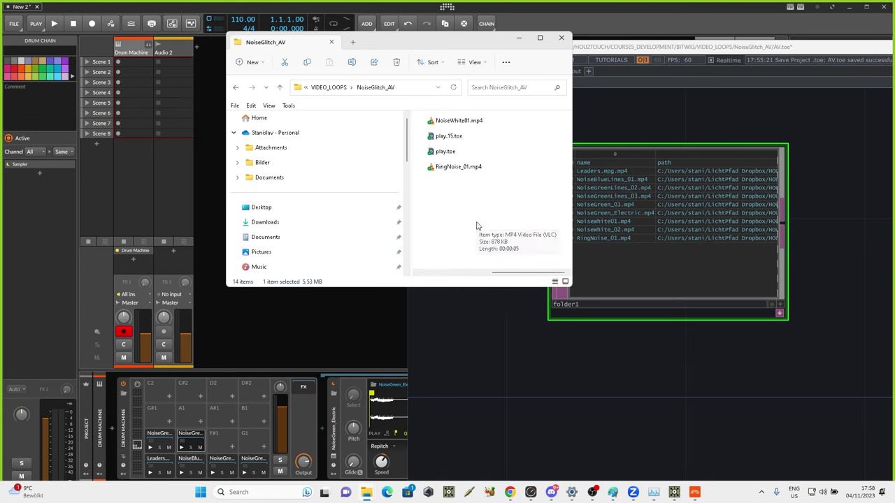
left_click_drag(458, 122, 194, 474)
left_click_drag(217, 442, 217, 442)
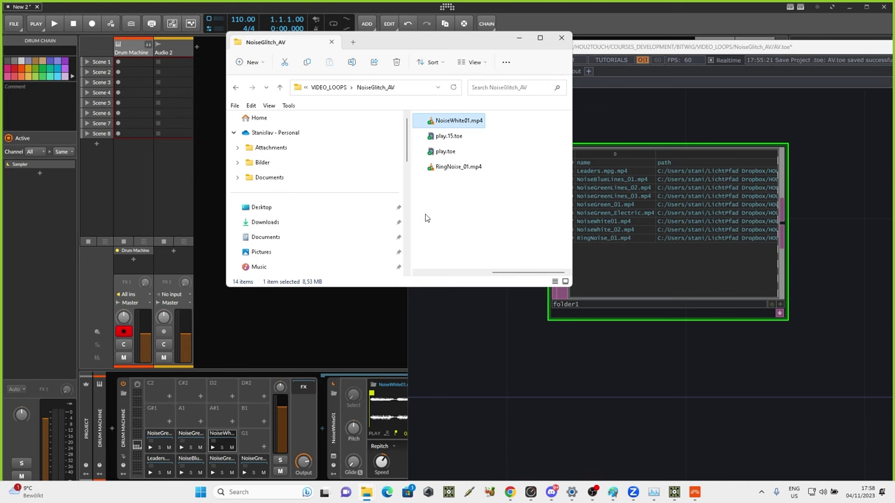
scroll(448, 171, "left", 1)
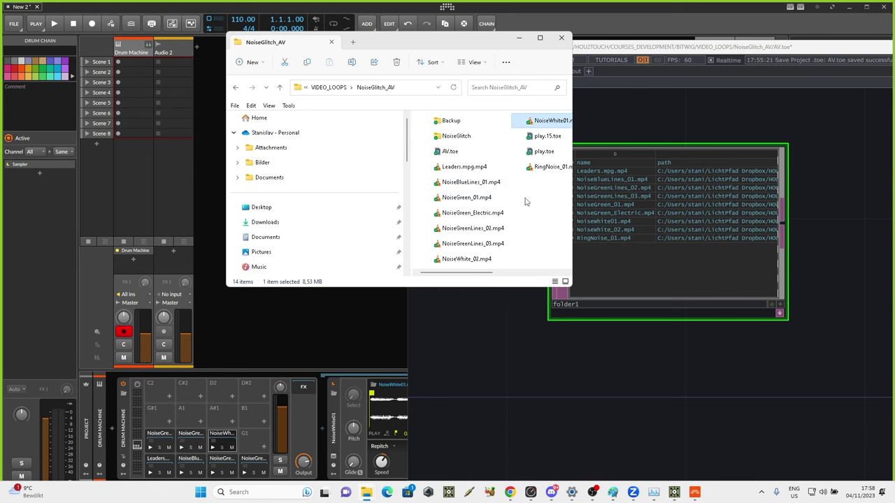
left_click_drag(449, 264, 253, 440)
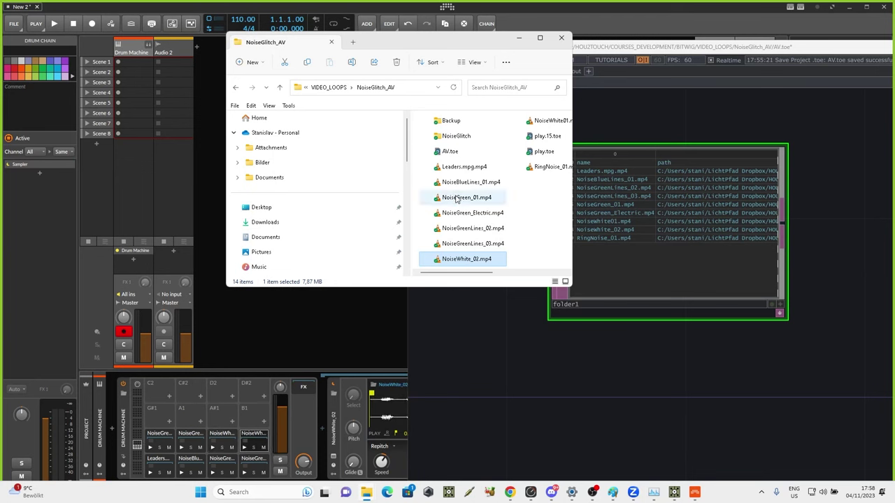
left_click(531, 168)
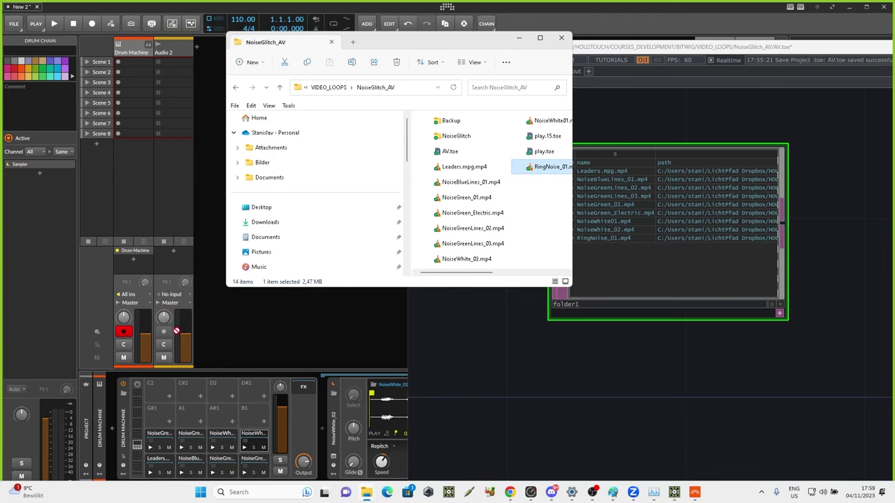
left_click_drag(156, 419, 158, 419)
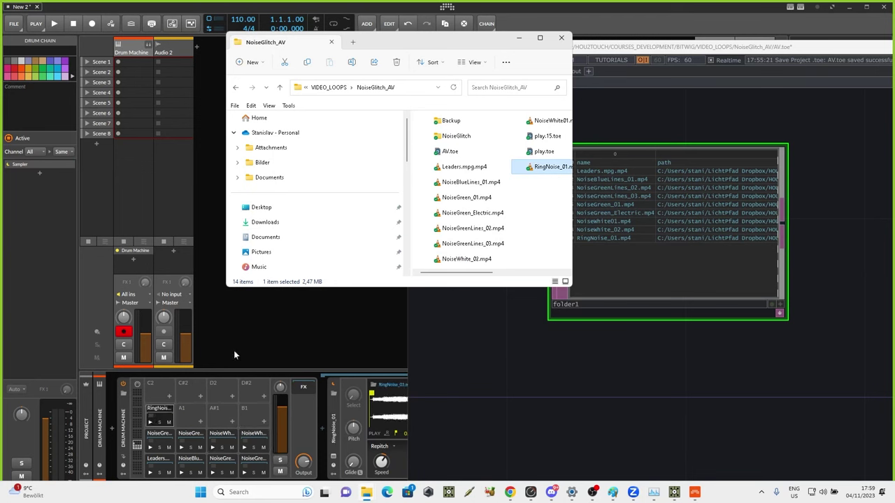
Return to Bitwig Studio, create a clip in the Drum Machine track's Scene 1 slot and open it in the note editor
left_click(260, 340)
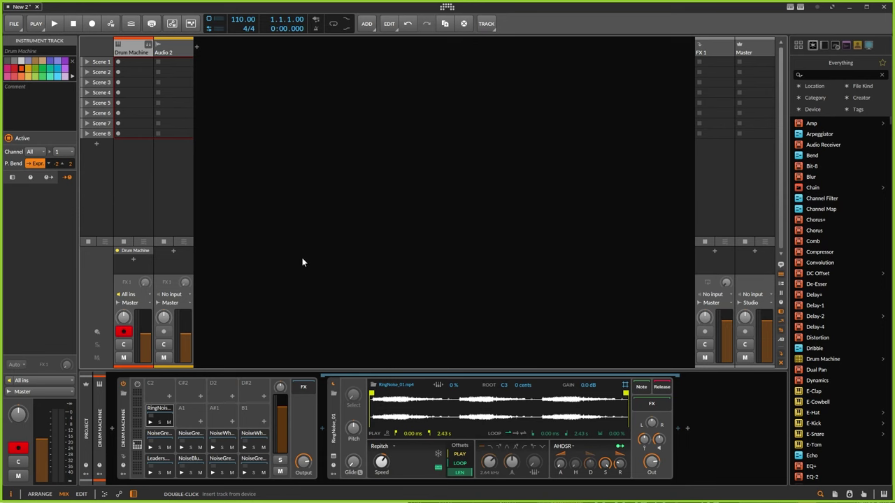
left_click(132, 62)
double_click(132, 62)
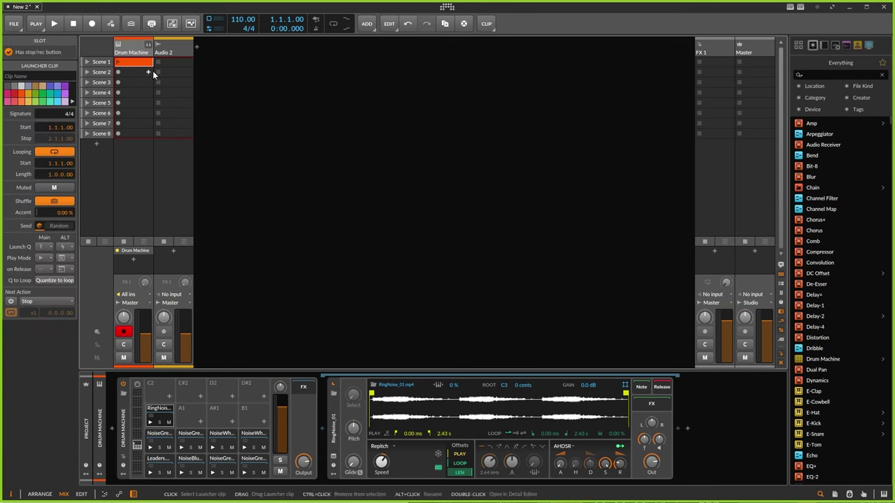
double_click(130, 61)
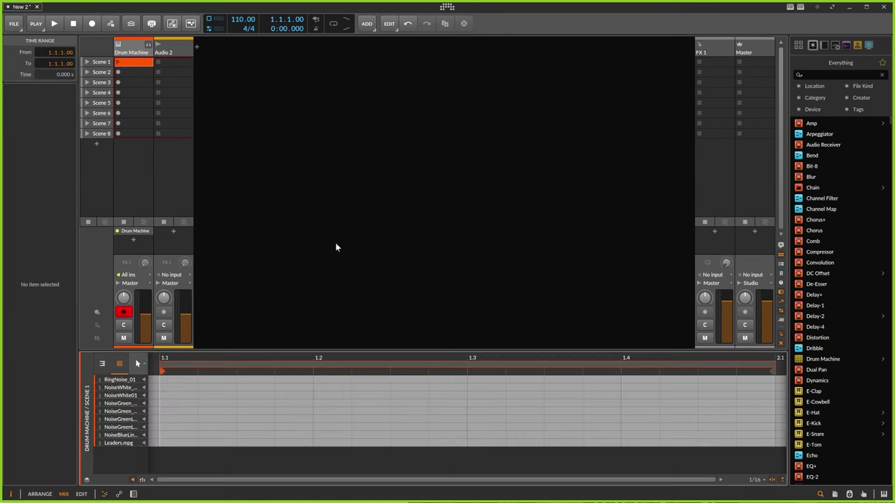
Add three sixteenth-long C1 notes on the Leaders.mpg lane at 1.1.1, 1.2.3 and 1.3.2
double_click(171, 443)
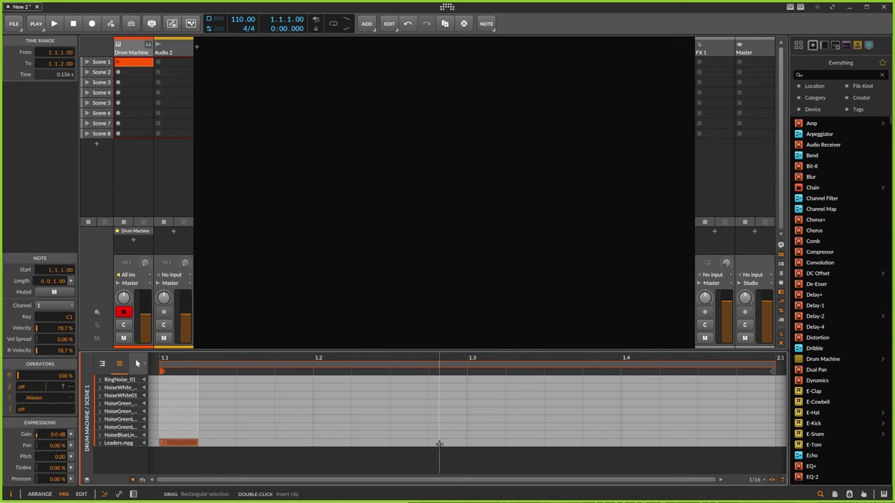
double_click(413, 442)
double_click(525, 443)
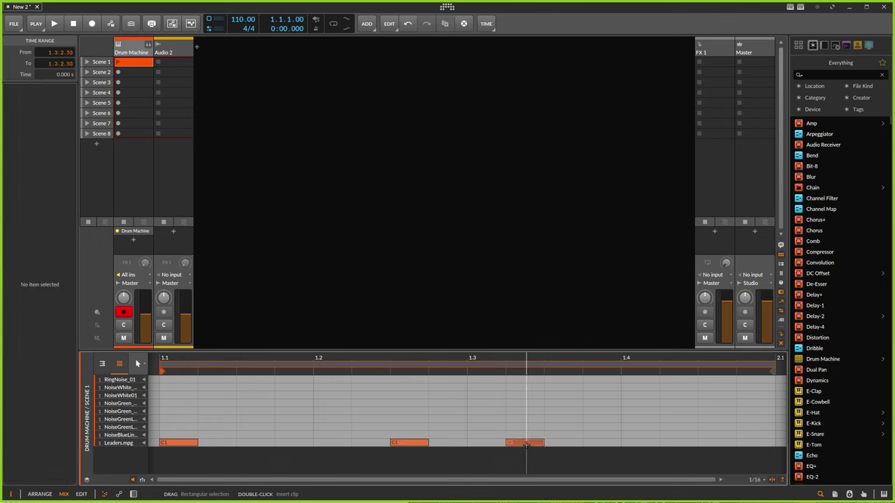
Add a C#1 note on the NoiseBlueLines_01 lane at 1.2.1, lengthen it to 0.0.2.62 and add another at 1.4.1
double_click(319, 434)
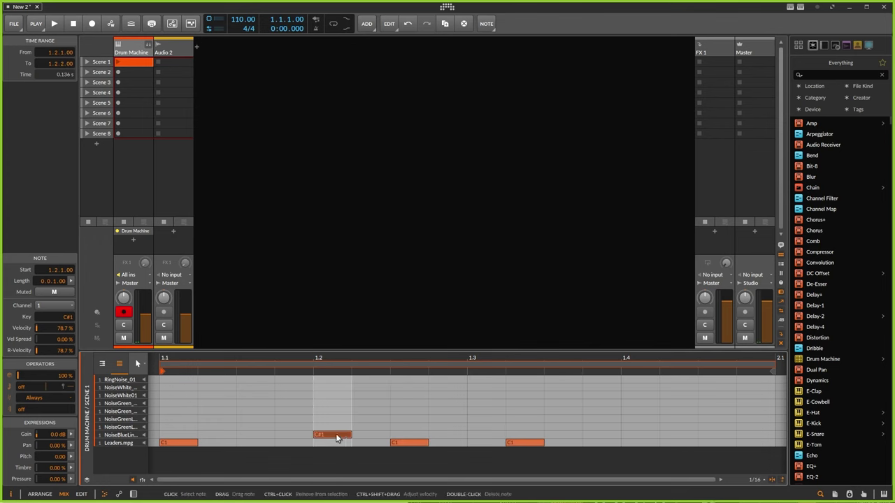
left_click_drag(351, 435, 414, 435)
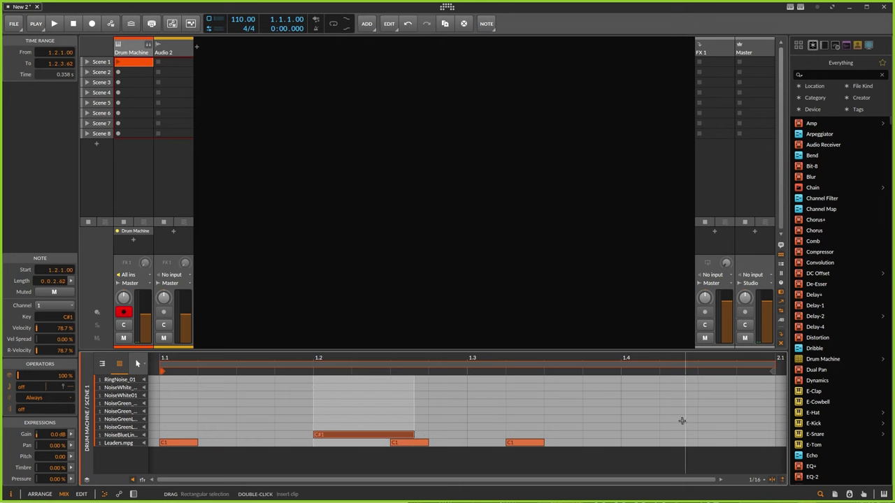
double_click(643, 434)
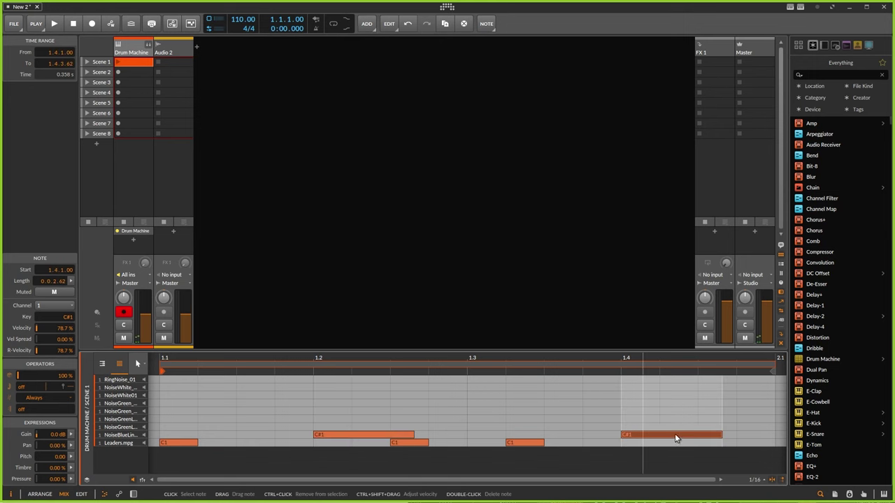
Add 0.0.2.62-long notes on D#1 at 1.1.1, E1 at 1.3.1 and D1 at 1.2.4 for the green noise loops
double_click(213, 426)
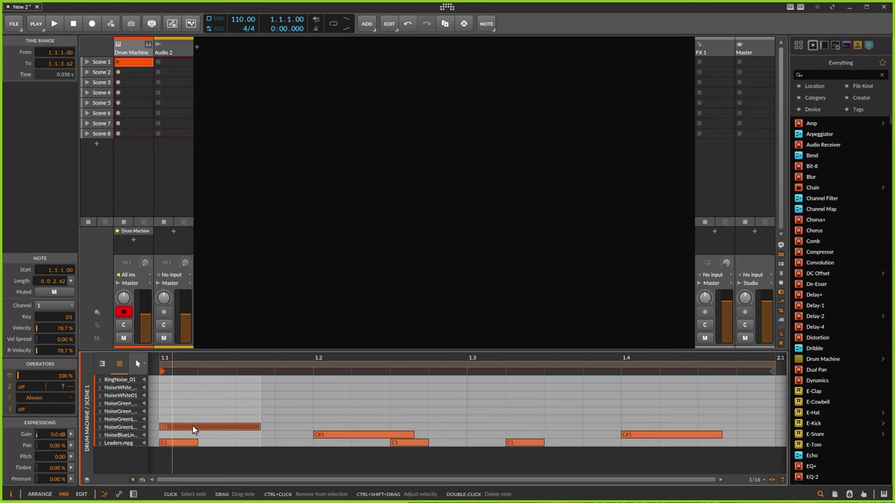
left_click_drag(192, 425, 183, 421)
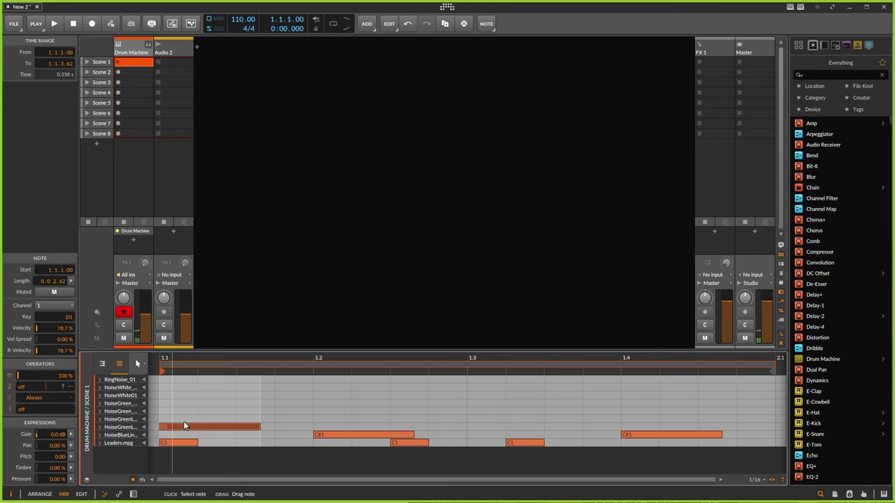
double_click(476, 411)
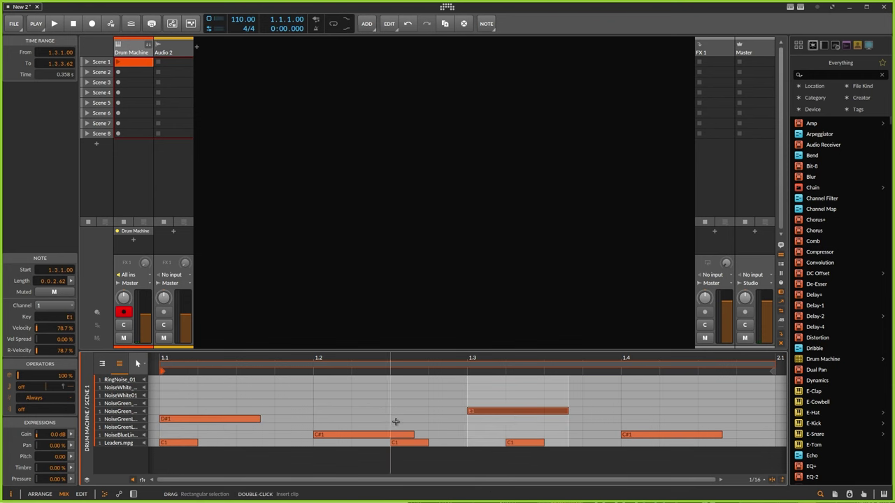
double_click(429, 427)
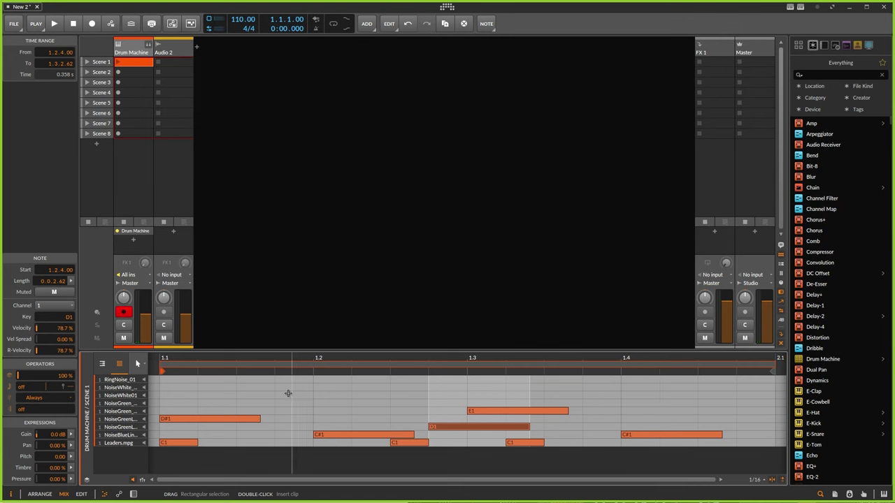
Add five 0.0.2.62-long G#1 notes on the RingNoise_01 lane at 1.1.1, 1.1.4, 1.2.3, 1.3.2 and 1.4.1
left_click(162, 392)
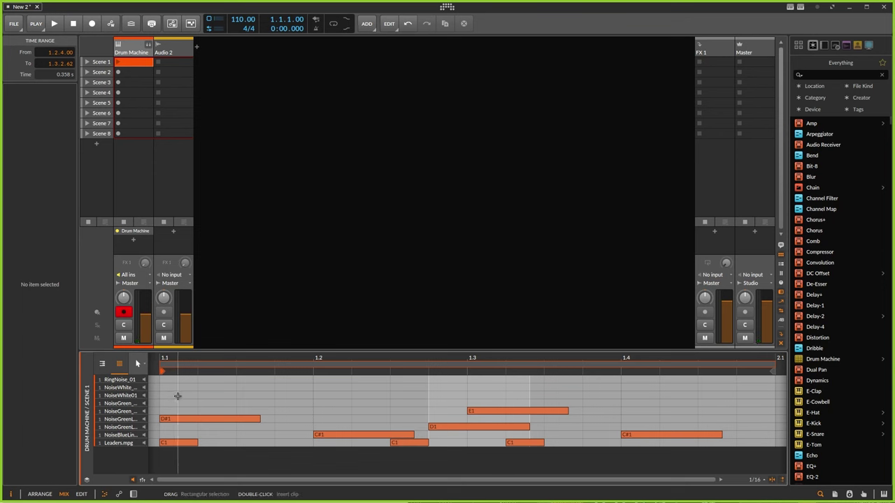
double_click(168, 380)
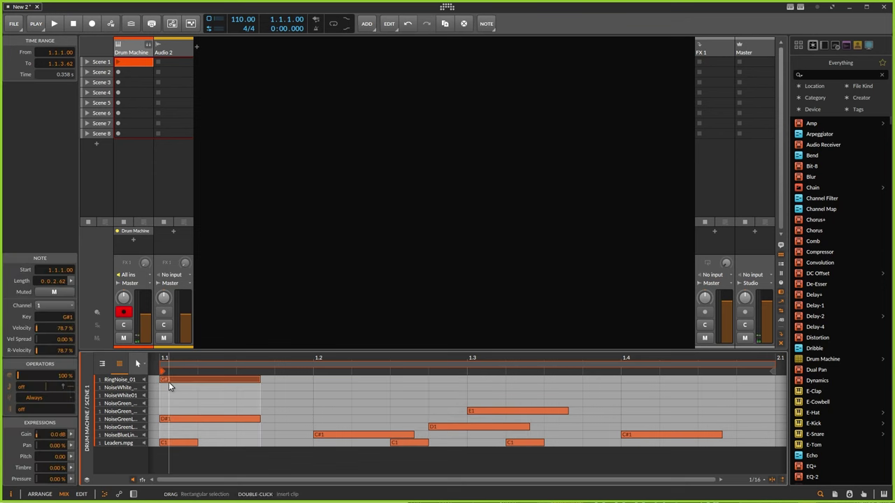
double_click(278, 380)
double_click(405, 381)
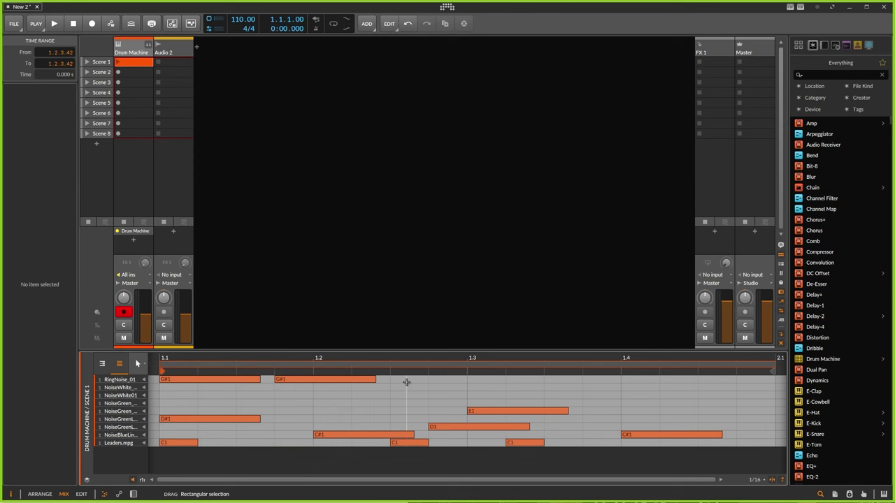
double_click(519, 380)
double_click(629, 379)
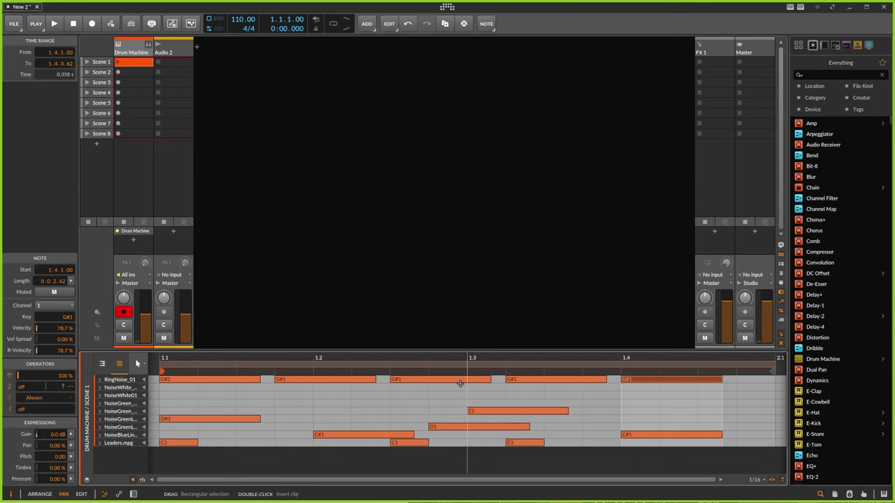
Add a one-beat F#1 note on the NoiseWhite01 lane at 1.3.4 and a one-beat F1 note on the green noise lane below it at 1.1.3
double_click(587, 395)
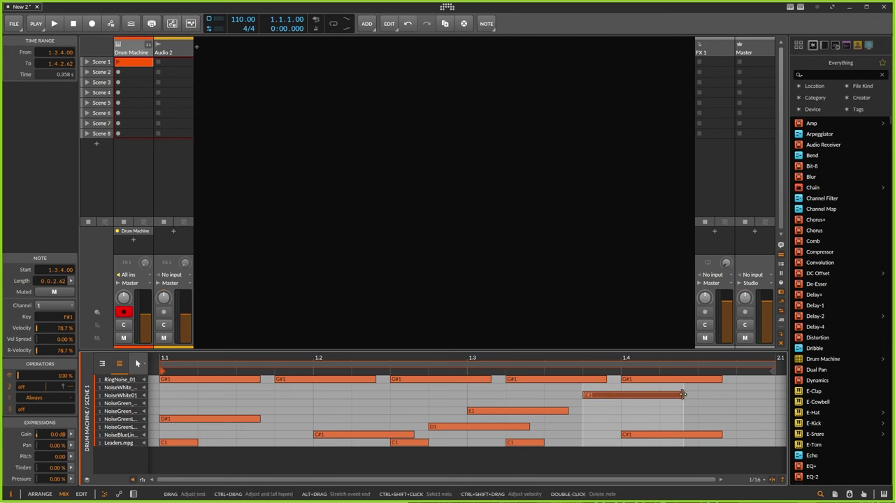
left_click_drag(682, 395, 737, 402)
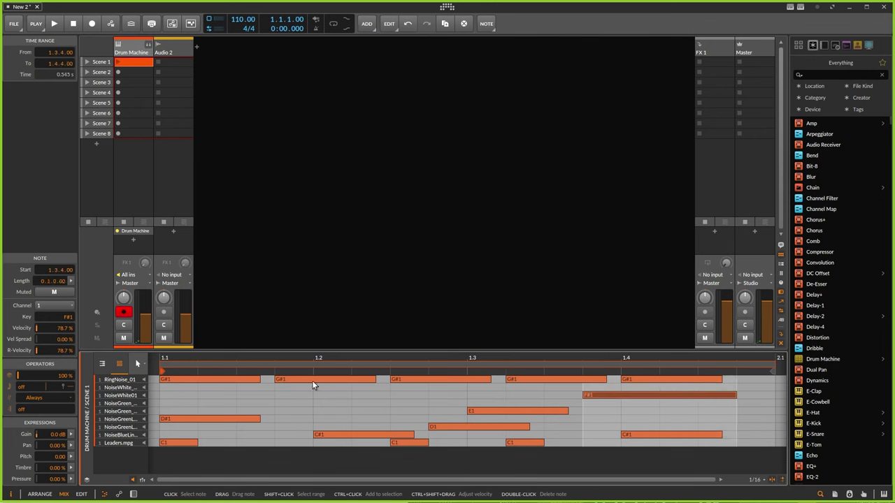
double_click(262, 396)
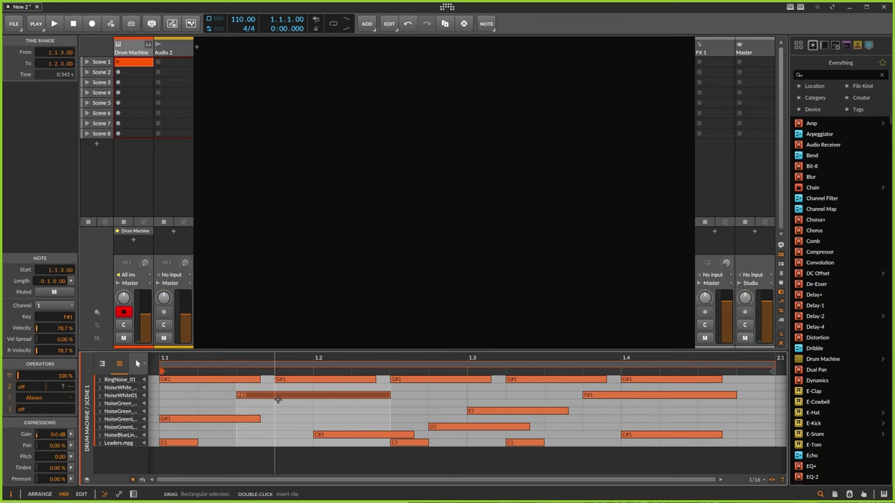
left_click(276, 404)
left_click(274, 405)
left_click_drag(269, 397, 269, 404)
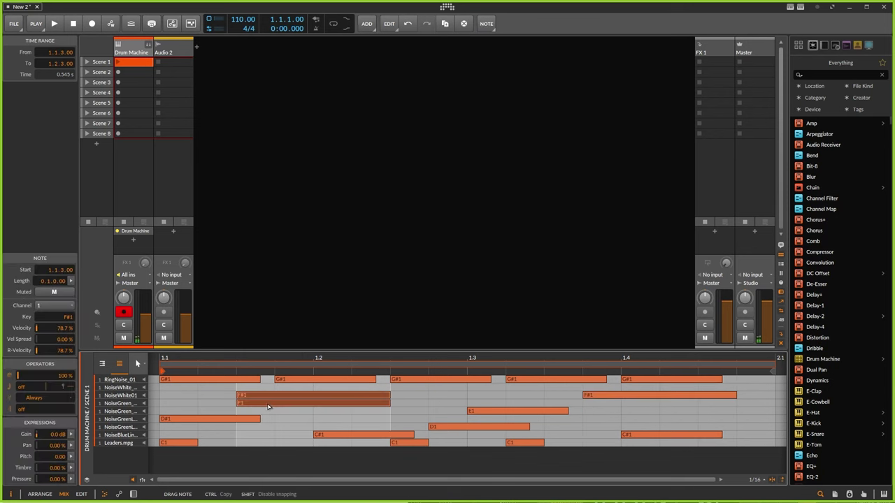
Launch the Drum Machine clip in Scene 1, lower the Master volume, and remove and re-add the G#1 note at 1.1.1
left_click(119, 62)
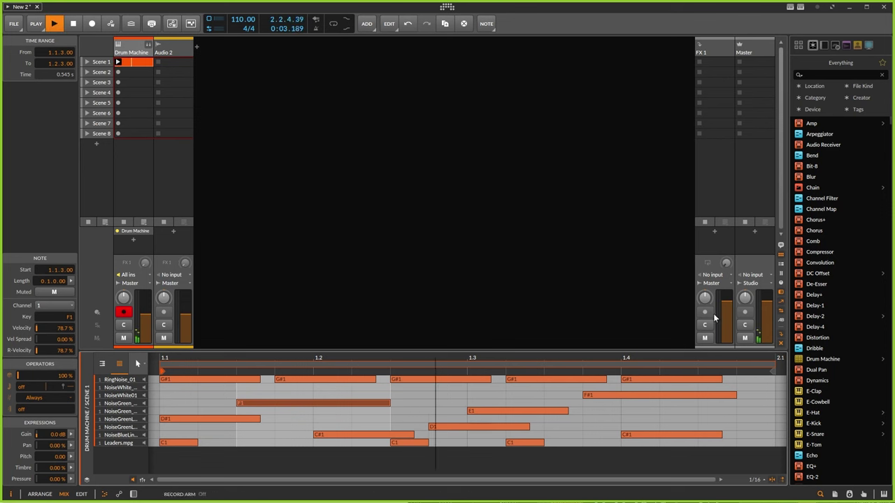
left_click_drag(766, 302, 766, 312)
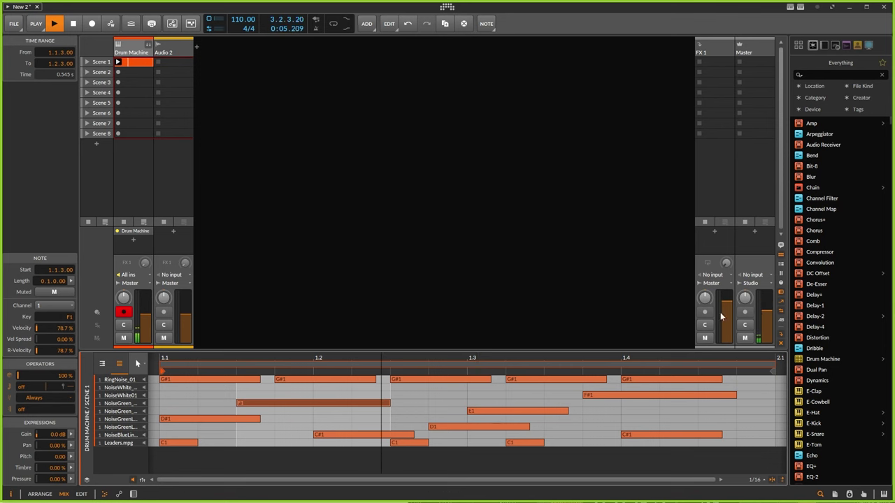
double_click(186, 379)
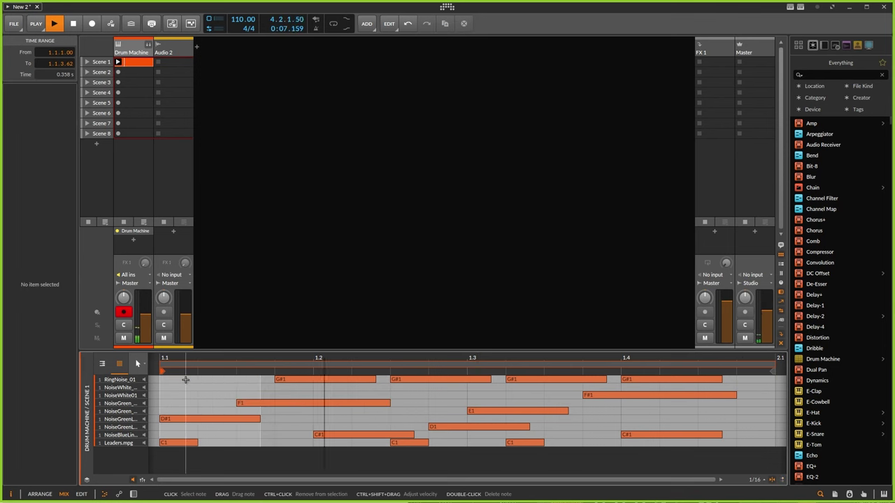
double_click(186, 379)
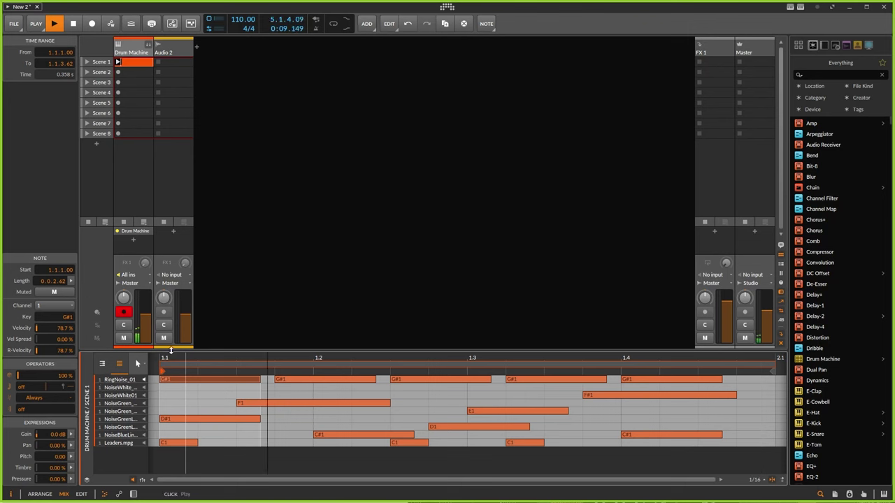
Expand the Drum Machine's chains and, in the RingNoise_01 Sampler, lower the envelope sustain, adjust its decay and set the filter cutoff to 1.76 kHz
left_click(148, 44)
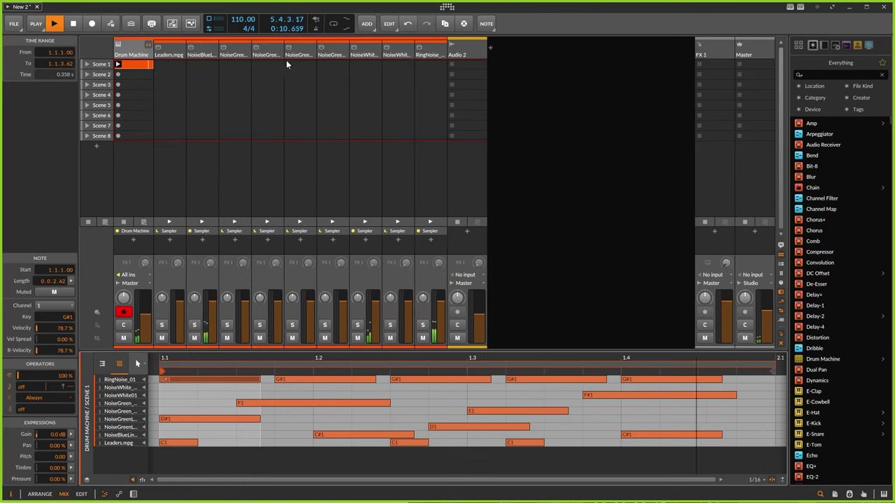
left_click(431, 53)
double_click(432, 55)
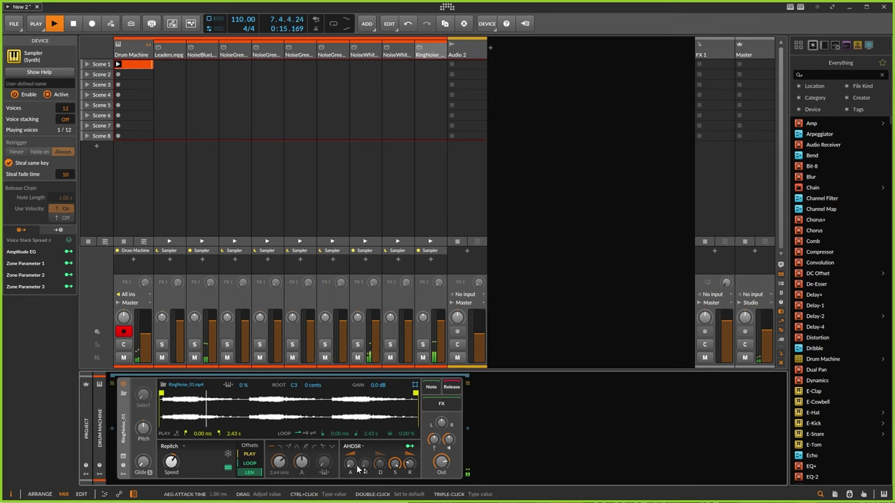
mouse_move(392, 469)
left_mouse_down()
mouse_move(393, 493)
mouse_move(410, 481)
mouse_move(391, 465)
left_mouse_up()
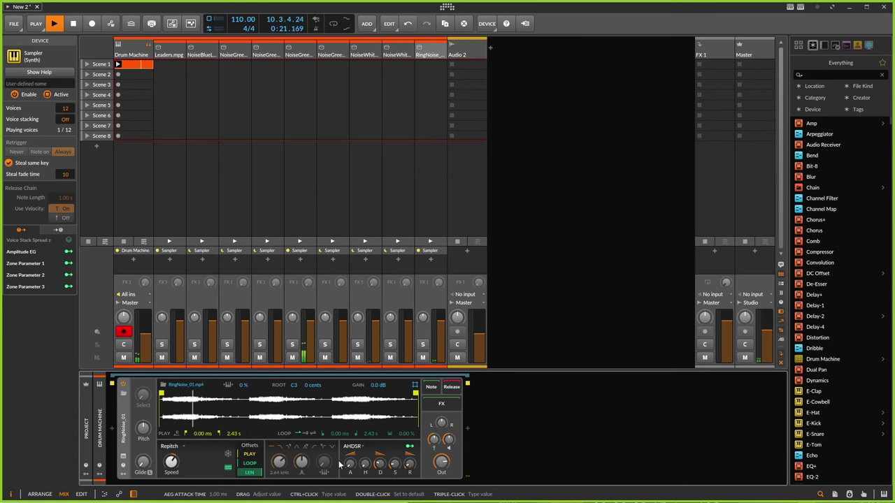
mouse_move(278, 462)
left_mouse_down()
mouse_move(278, 473)
mouse_move(278, 454)
left_mouse_up()
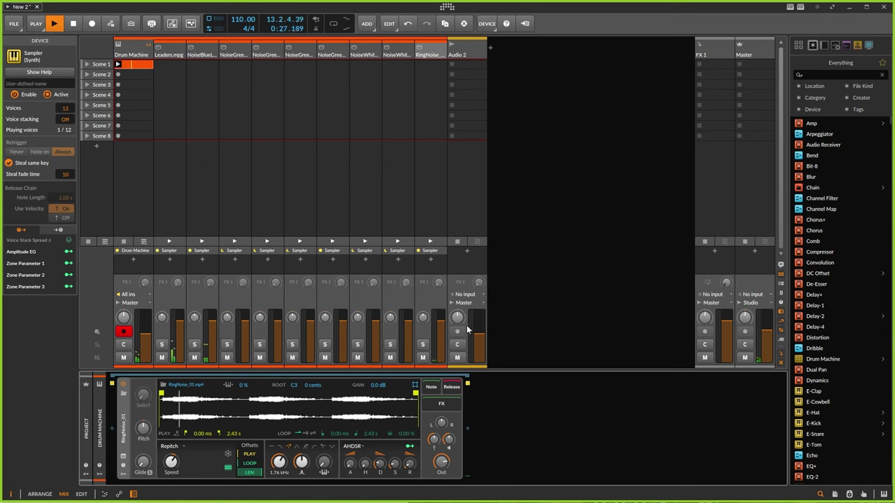
mouse_move(379, 464)
left_mouse_down()
mouse_move(395, 458)
mouse_move(380, 460)
left_mouse_up()
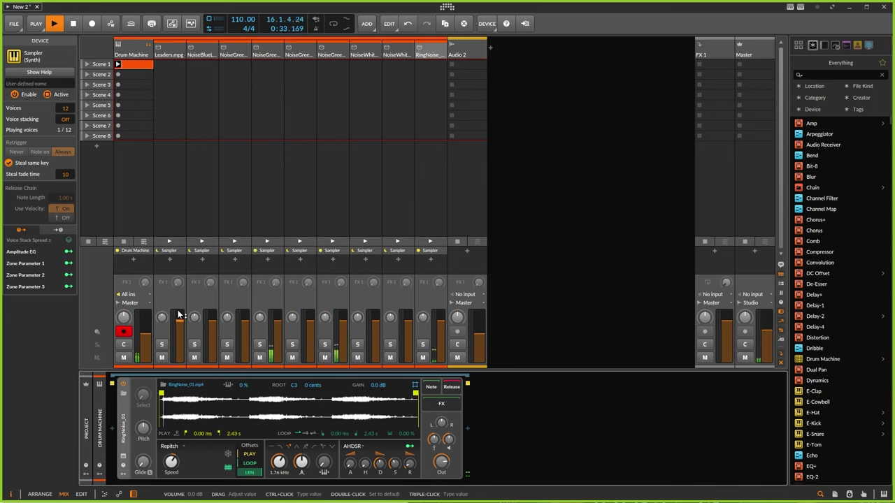
Show the Leaders.mpg chain's Sampler, stop playback and save the project as AV in the NoiseGlitch_AV folder
left_click(170, 53)
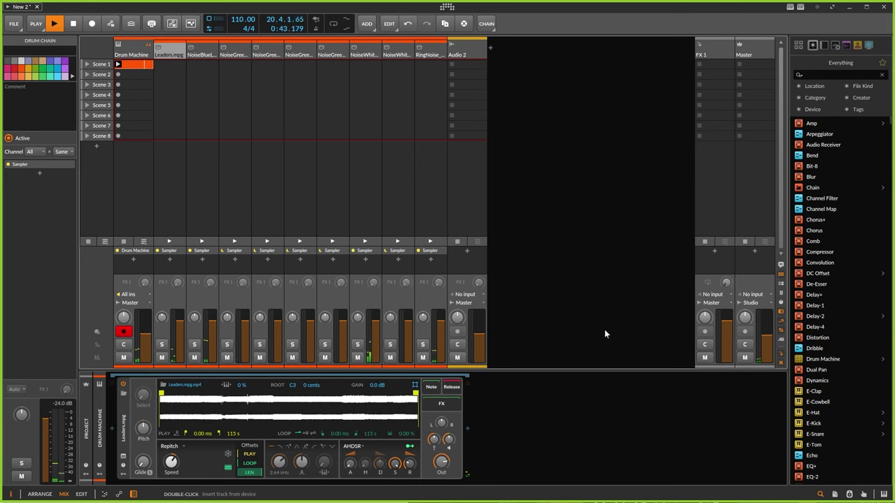
key("space")
key("ctrl+s")
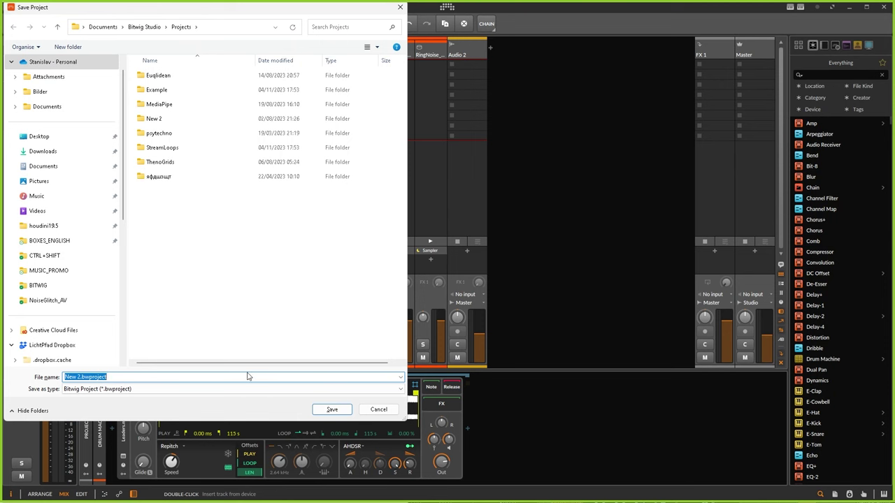
type("AV")
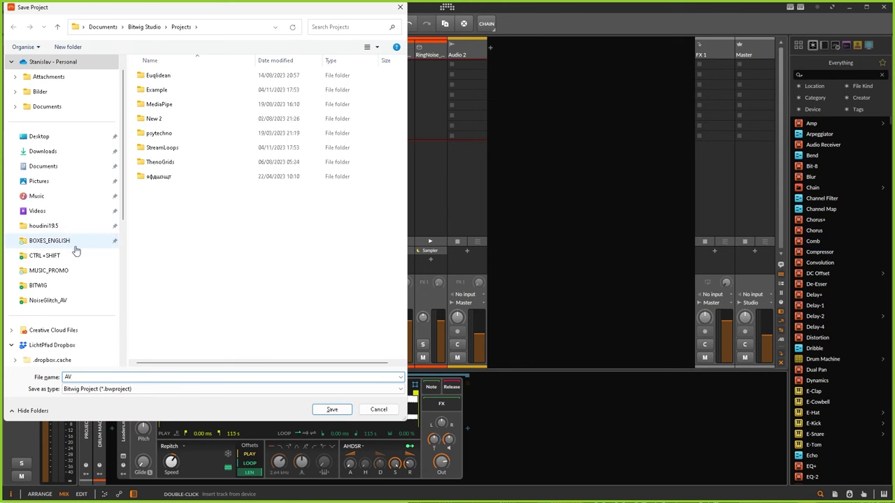
left_click(54, 300)
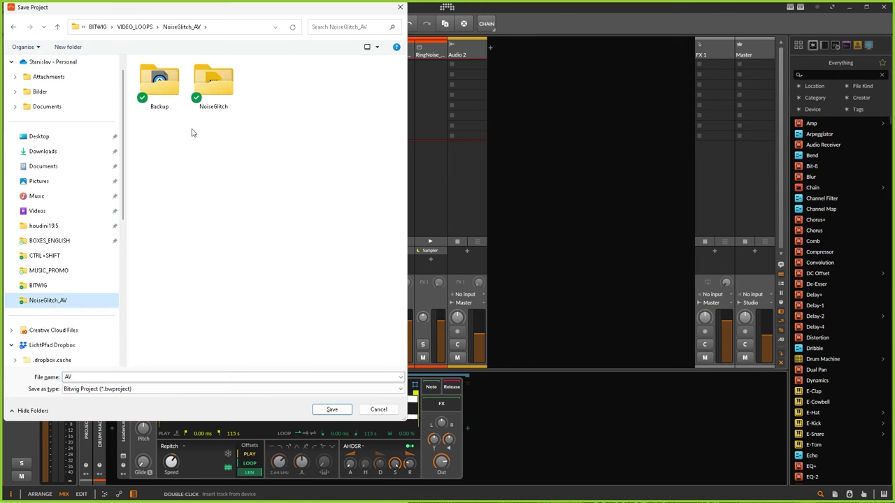
left_click(317, 408)
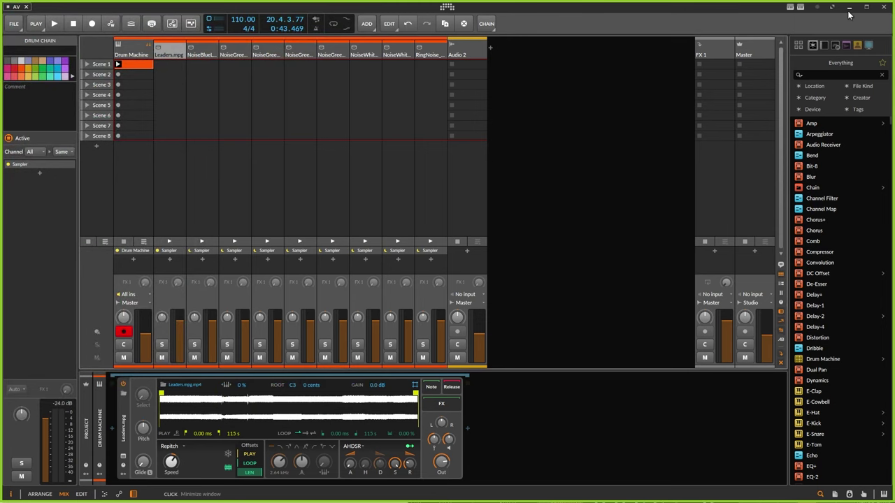
Switch to TouchDesigner and maximize its window to work beside the folder1 table of video files
key("alt+Tab")
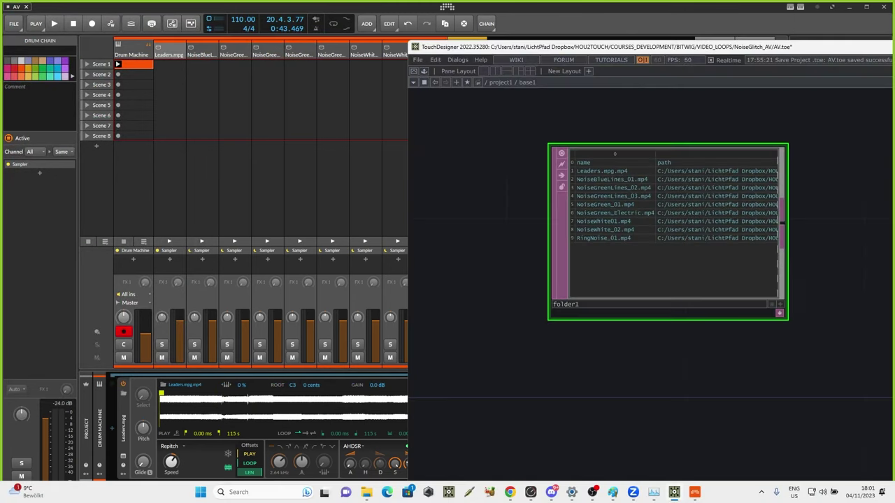
double_click(667, 46)
left_click_drag(471, 111, 378, 197)
scroll(378, 201, "down", 3)
scroll(305, 234, "up", 3)
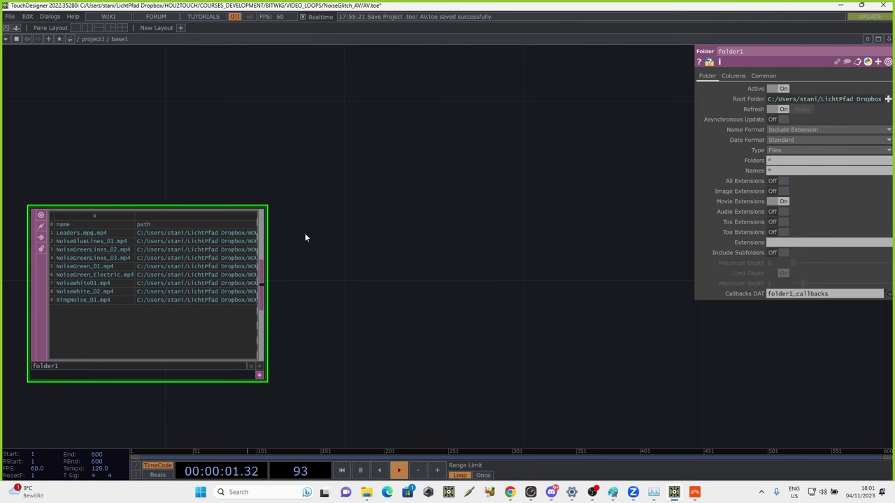
Add a Base COMP to the network, above and to the right of the folder1 DAT
key("Tab")
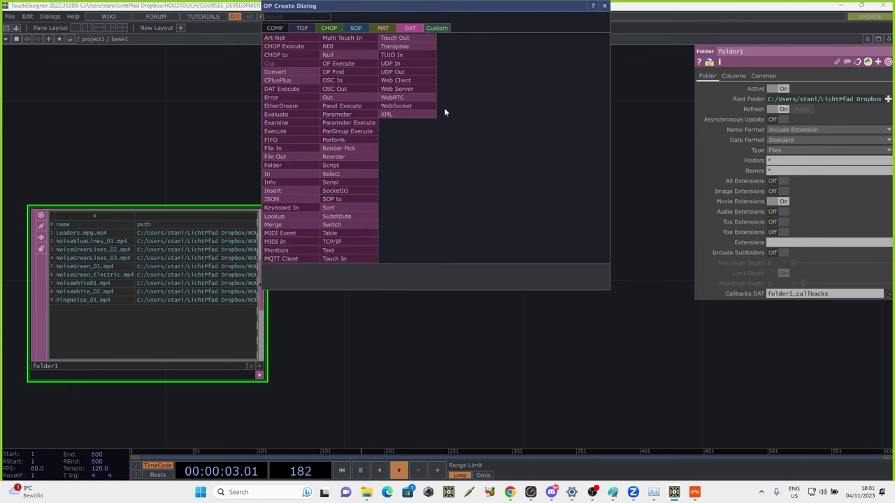
left_click(272, 29)
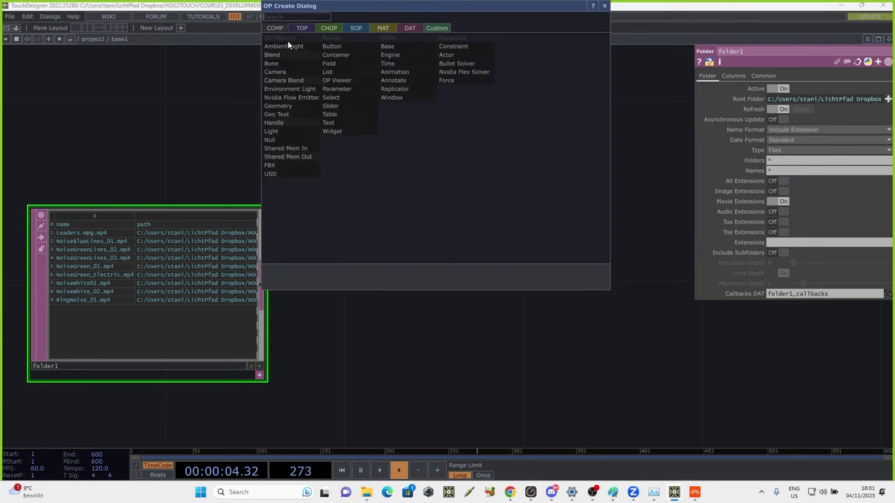
left_click(390, 48)
scroll(462, 156, "down", 5)
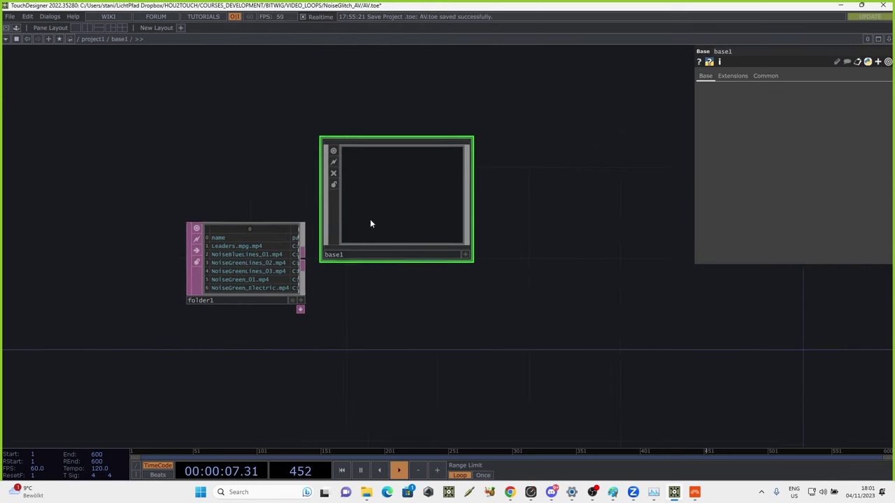
left_click(426, 122)
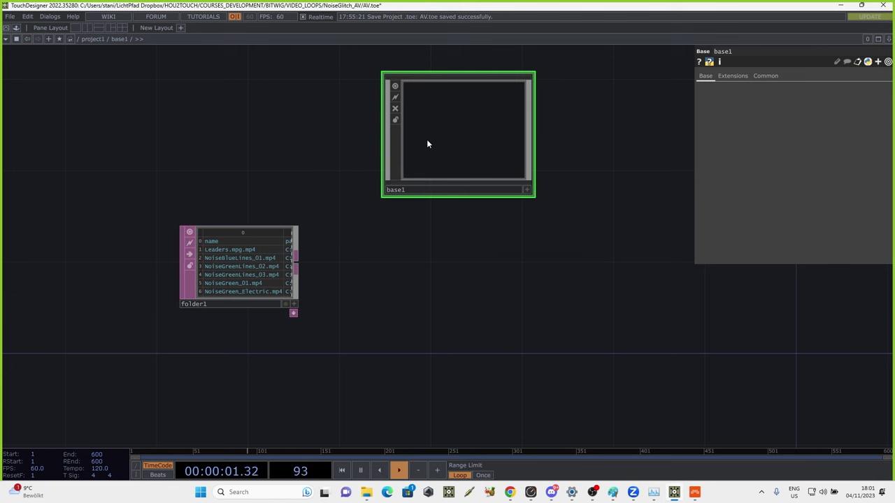
Enter the new Base COMP and add a Movie File In TOP inside it
key("i")
key("Tab")
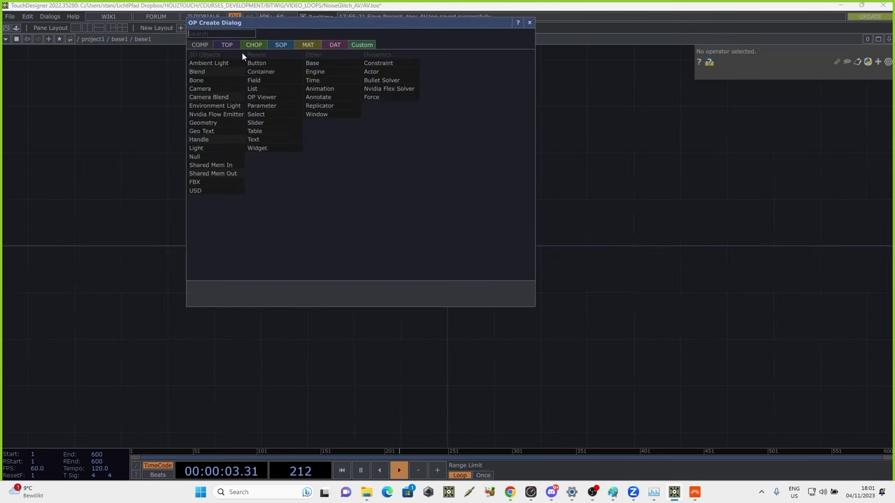
double_click(576, 171)
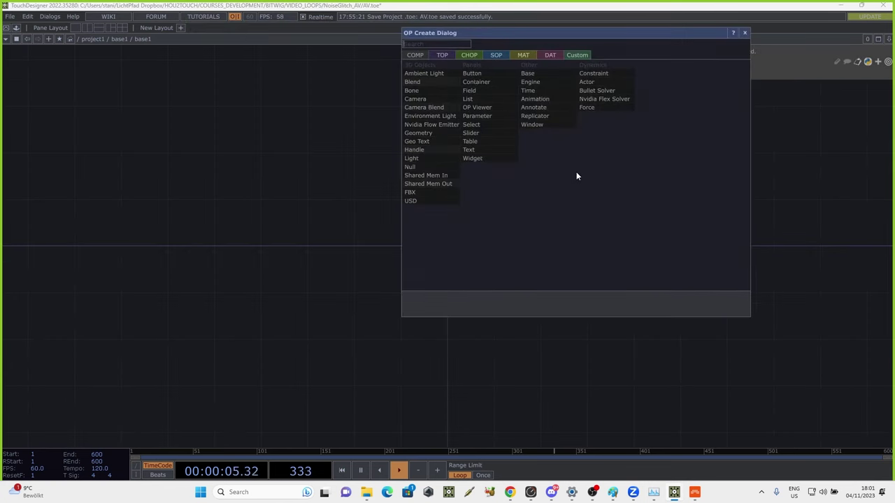
type("mo")
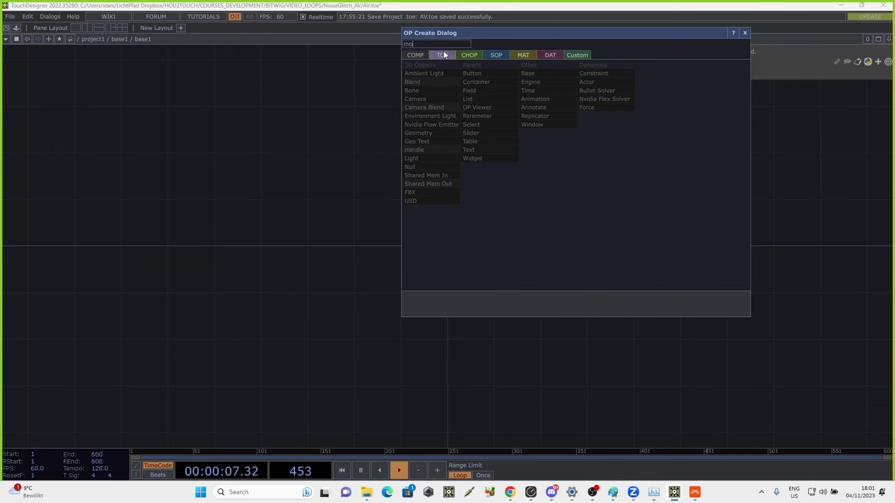
left_click(444, 54)
left_click(480, 272)
left_click(362, 242)
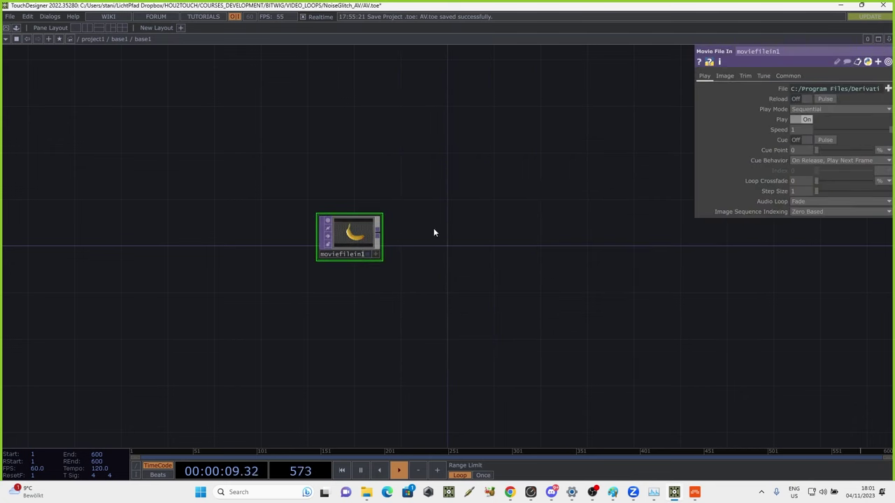
Return to the parent network and add a DAT-type custom parameter named folder to the base1 component
key("u")
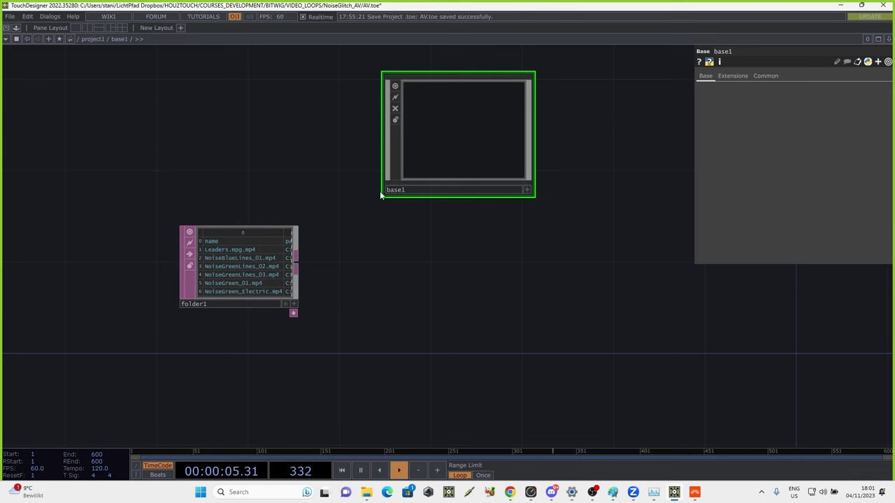
right_click(459, 125)
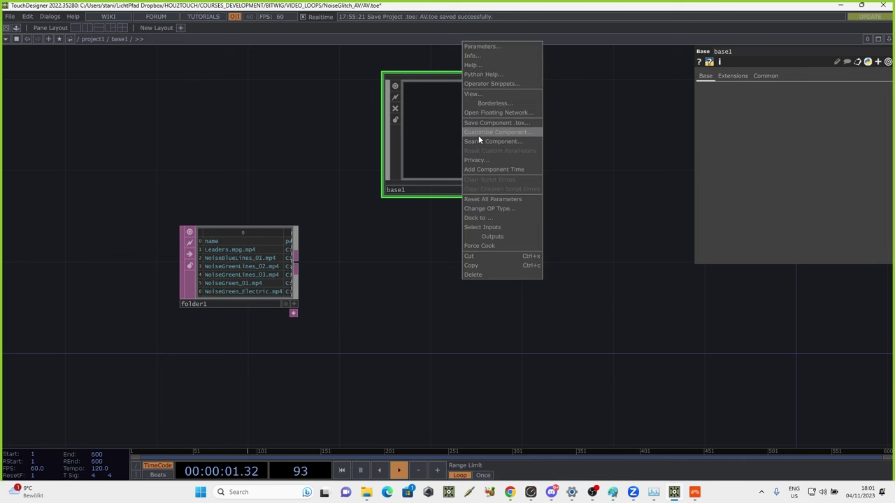
left_click(478, 134)
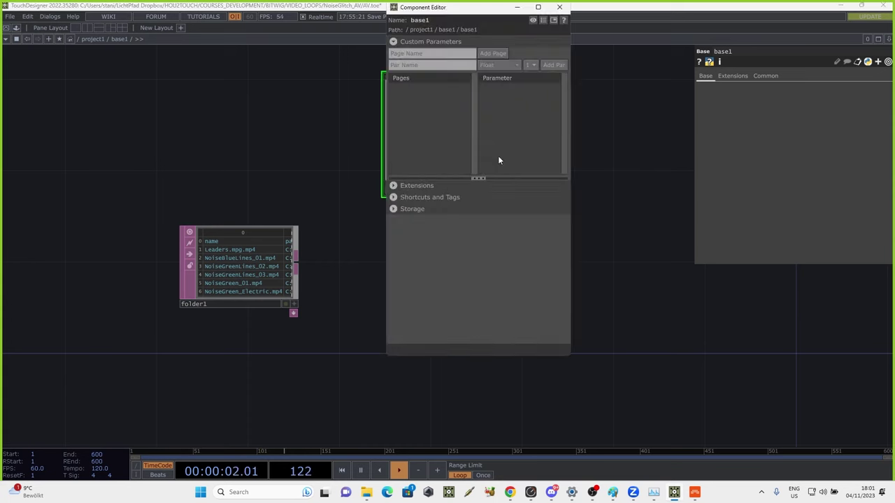
left_click(487, 65)
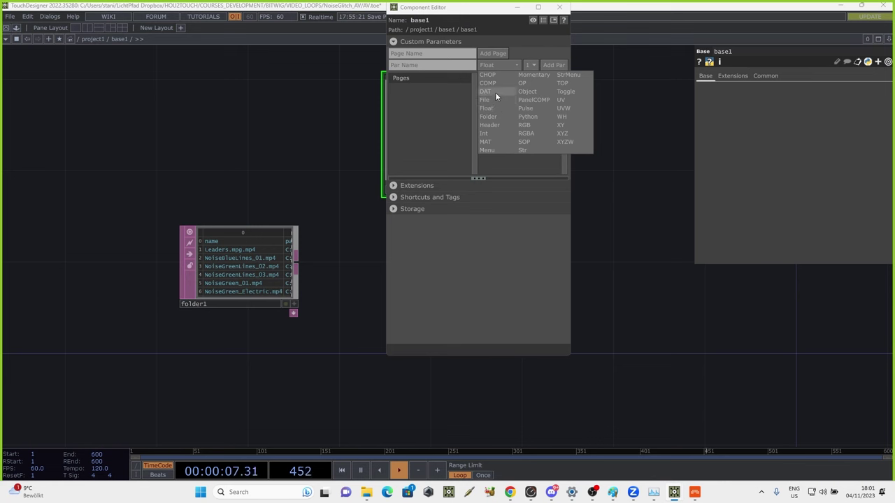
left_click(495, 92)
left_click(452, 65)
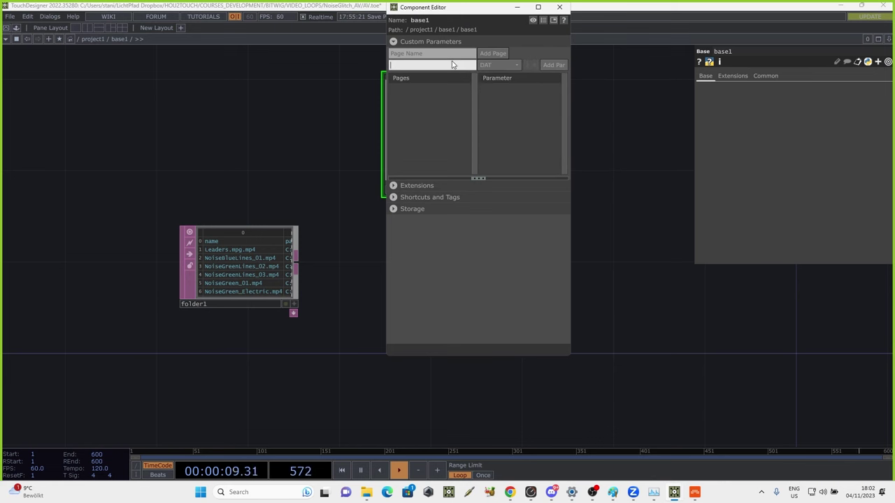
type("folder")
key("Return")
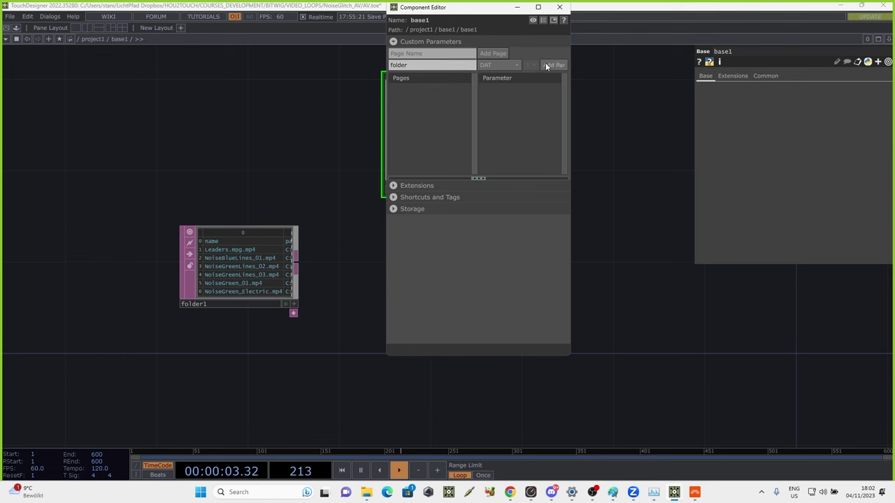
left_click(552, 65)
Add a Float custom parameter named volume to base1
left_click(424, 66)
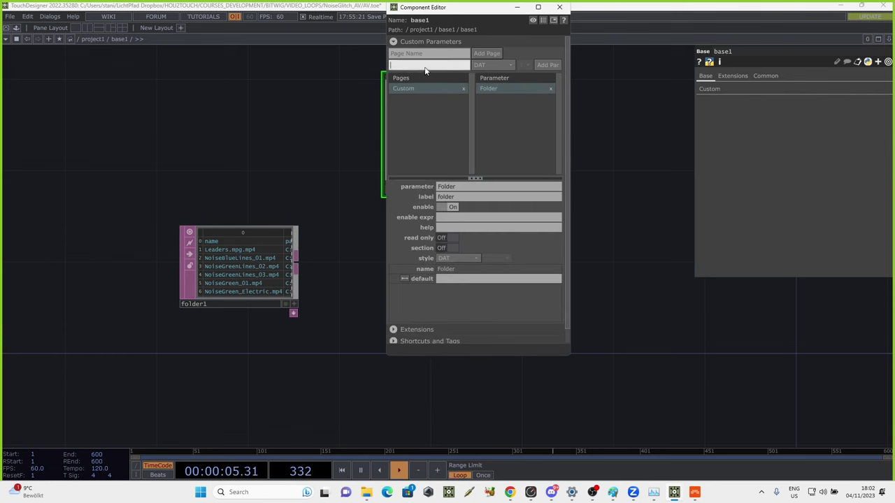
type("volume")
left_click(494, 65)
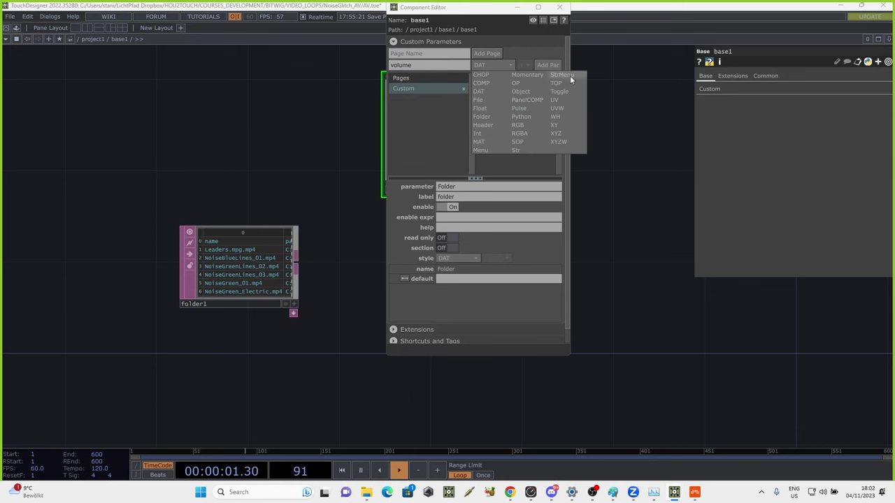
left_click(481, 108)
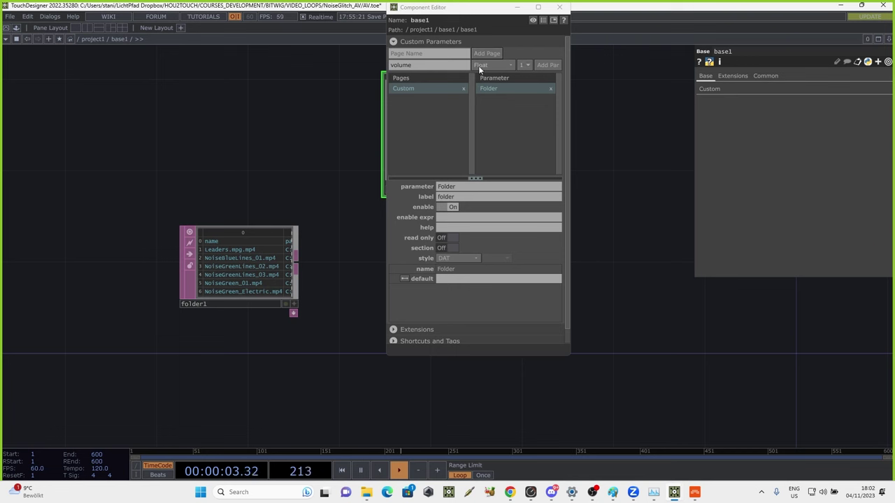
left_click(547, 65)
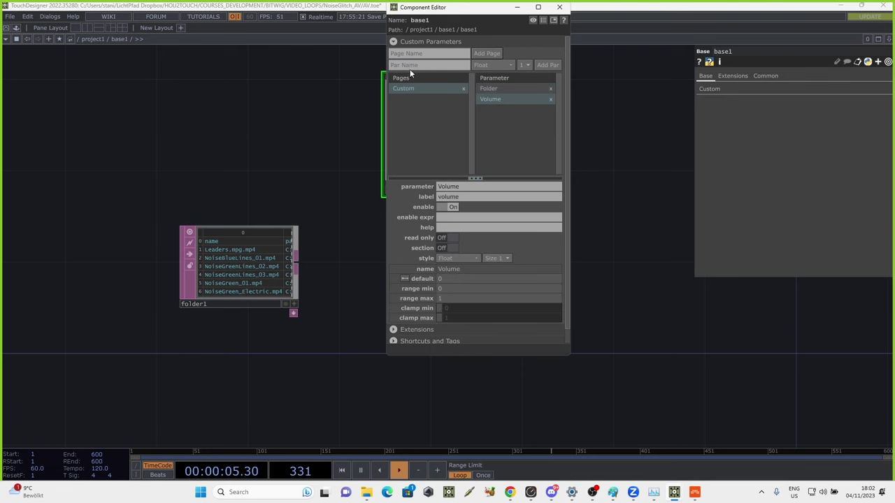
Add a Pulse custom parameter named Play to base1 and show the component's Custom parameter page
left_click(435, 66)
type("Play")
key("Return")
left_click(488, 64)
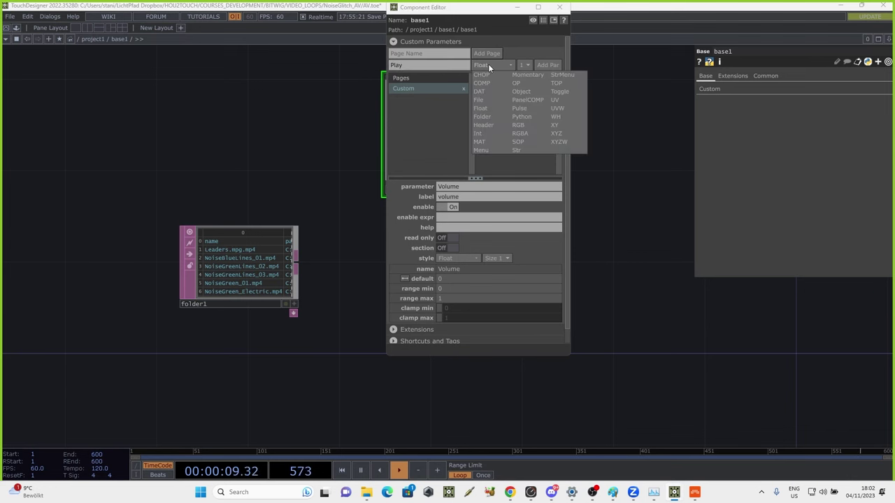
left_click(517, 110)
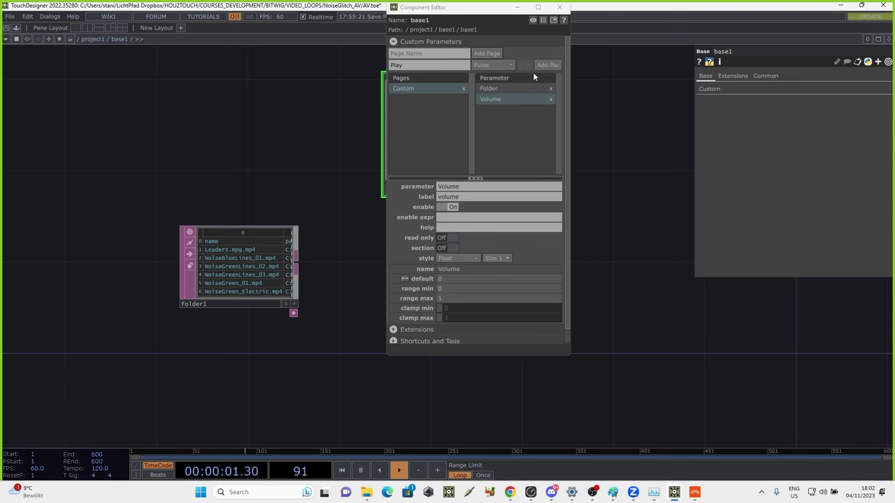
left_click(707, 89)
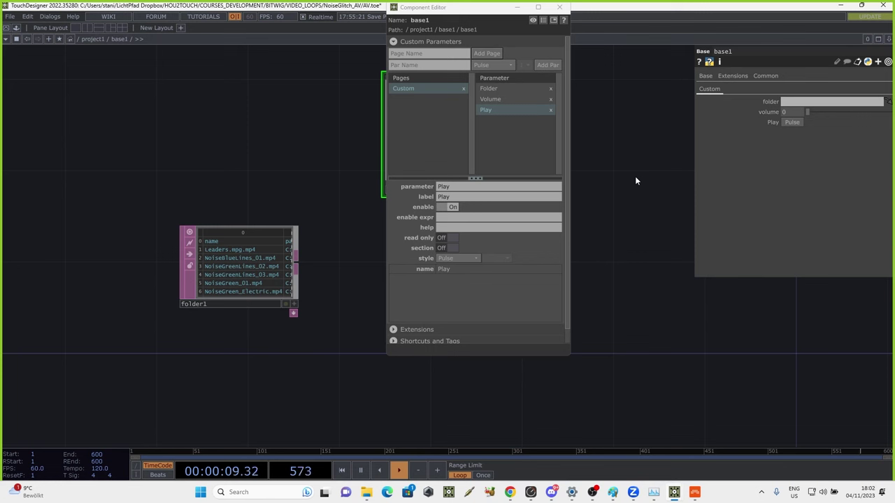
Add a Float custom parameter named Offset to base1 and close the Component Editor
left_click(420, 65)
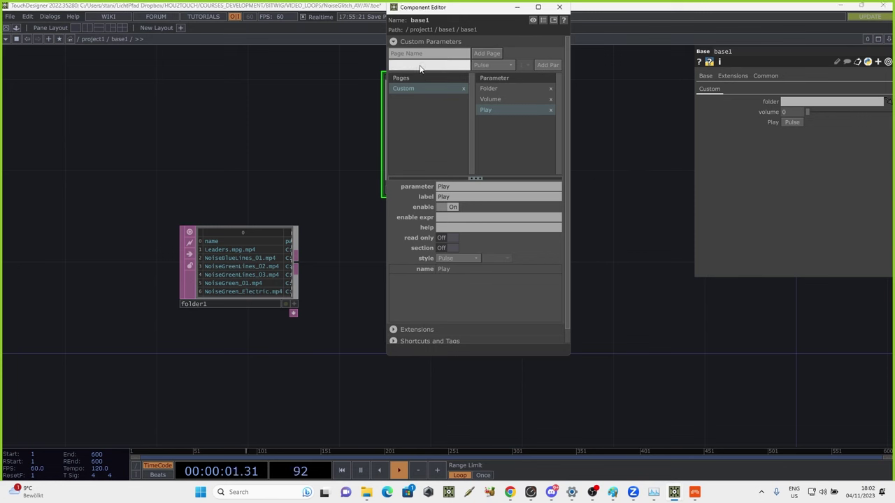
type("Offset")
left_click(502, 65)
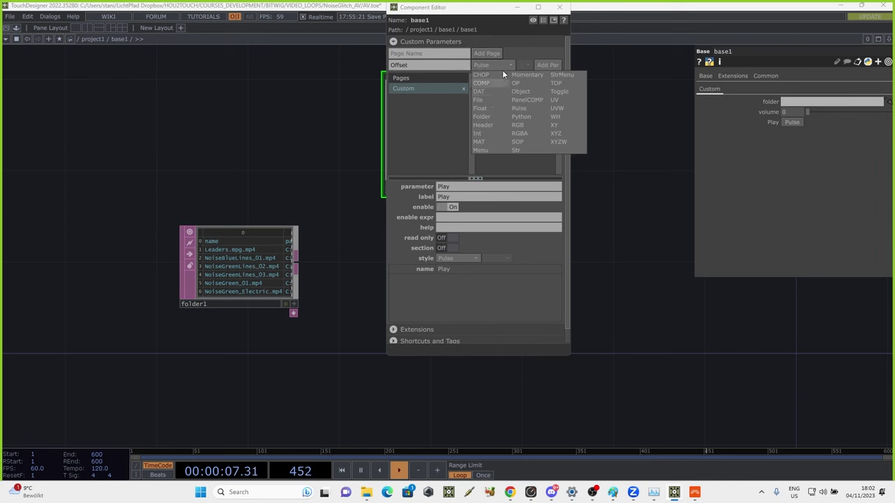
left_click(481, 108)
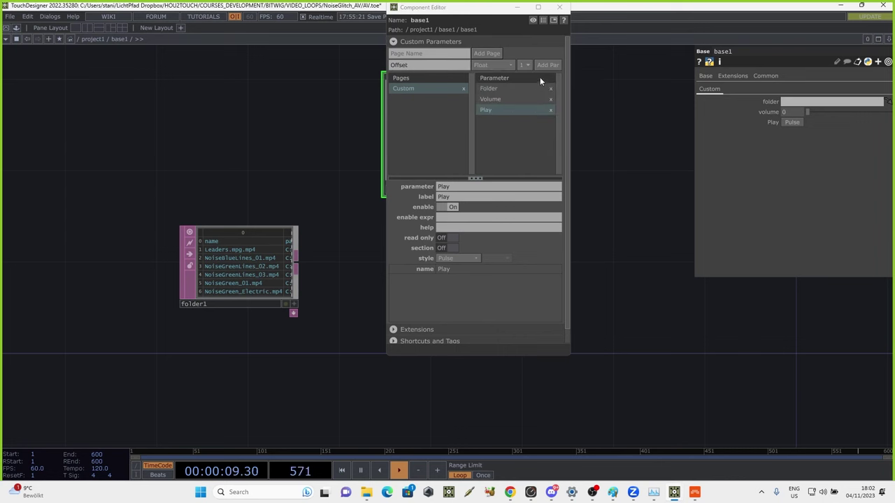
left_click(540, 66)
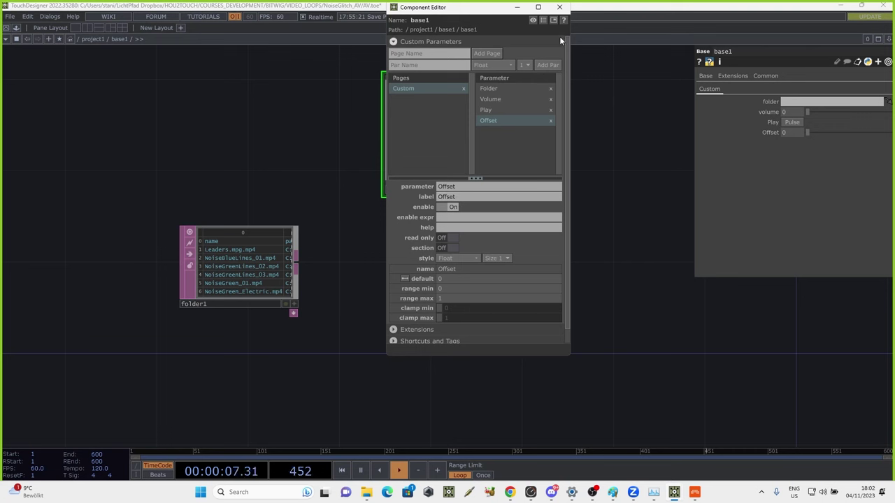
left_click(559, 7)
Assign the folder1 DAT to base1's custom folder parameter and enter the component
left_click_drag(257, 275, 765, 102)
left_click_drag(493, 185, 441, 194)
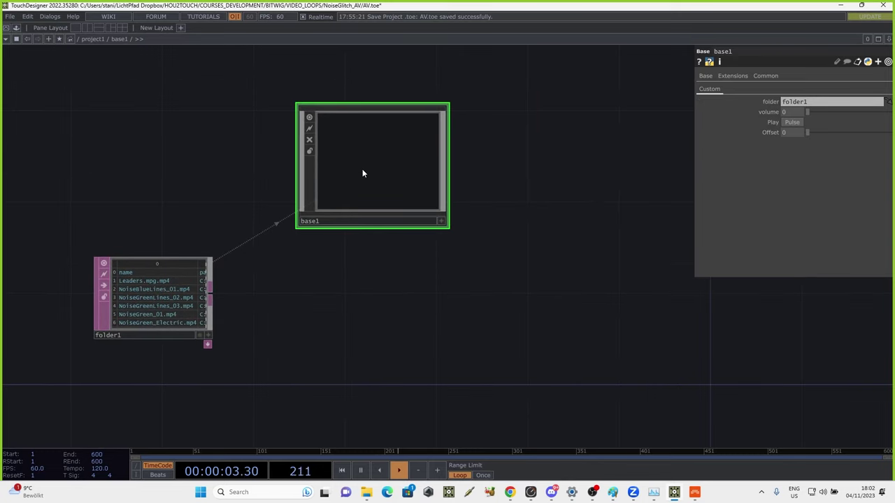
key("i")
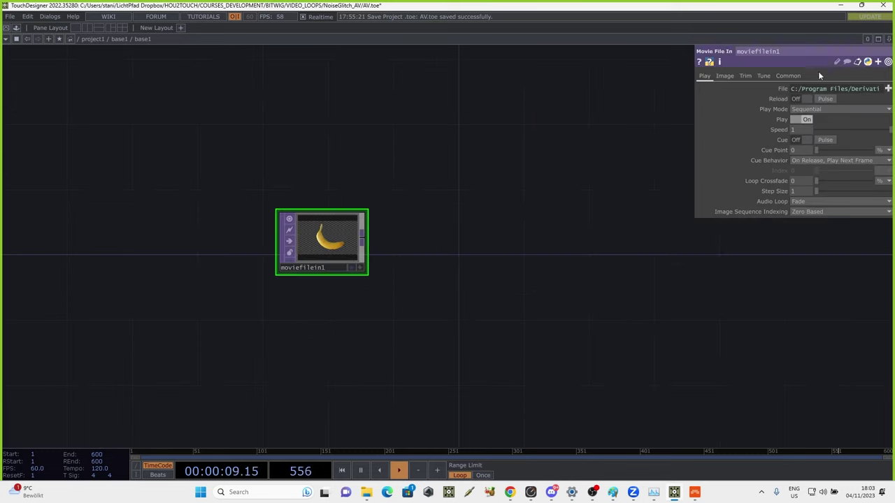
Add a Parameter DAT inside base1, above and to the left of the Movie File In TOP
key("Tab")
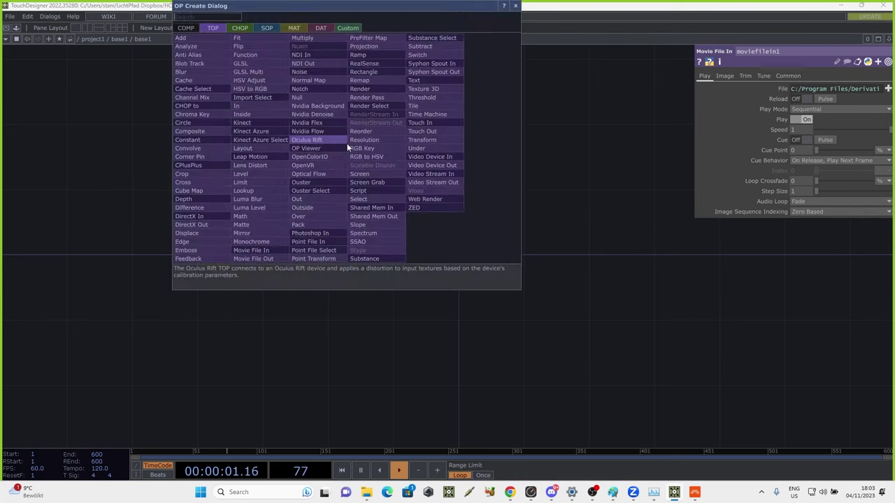
left_click(318, 28)
type("fol")
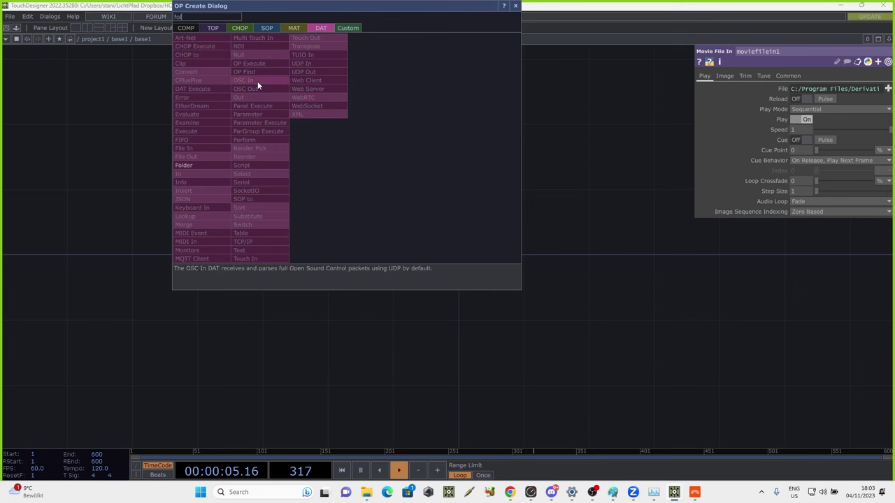
left_click(246, 111)
left_click(193, 129)
scroll(302, 151, "up", 5)
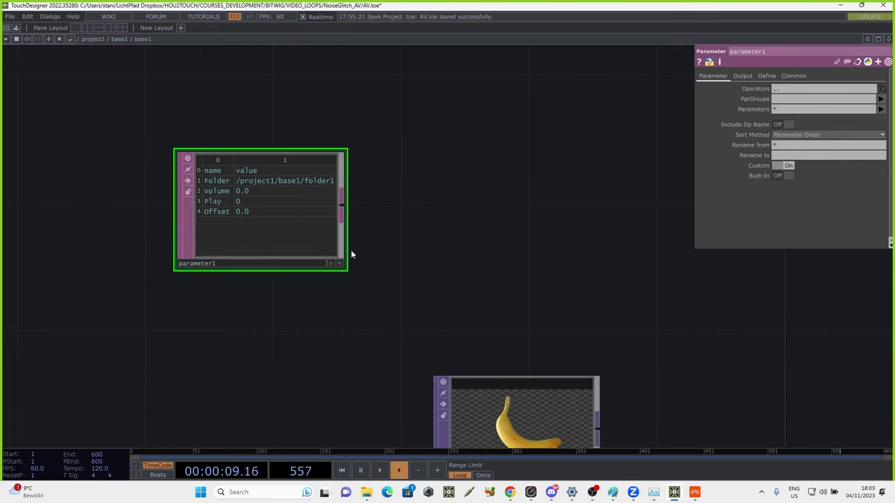
left_click_drag(373, 260, 351, 208)
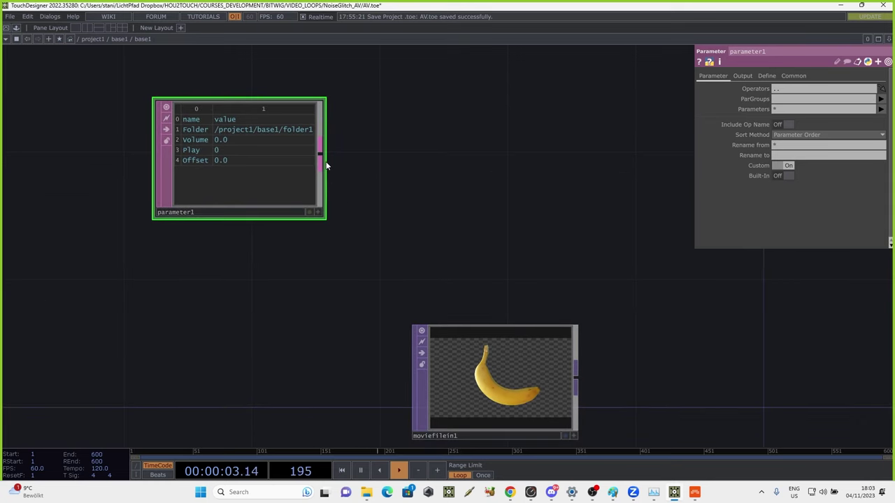
Add a Select DAT to the right of the Parameter DAT
key("Tab")
type("se")
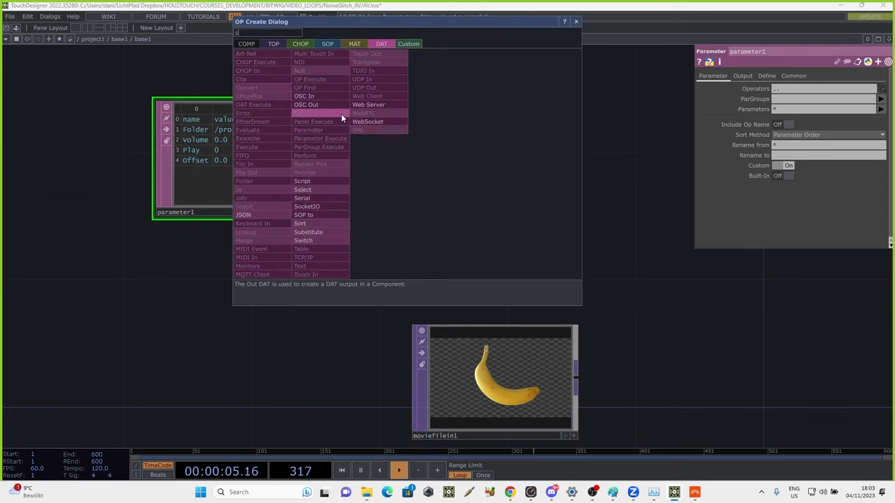
left_click(319, 190)
left_click(465, 164)
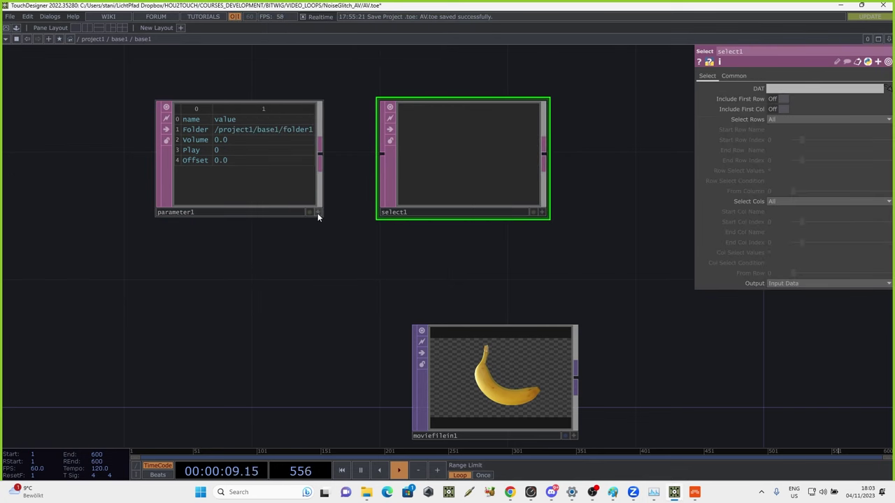
Start the Select DAT's DAT reference with the expression op('')
left_click(699, 98)
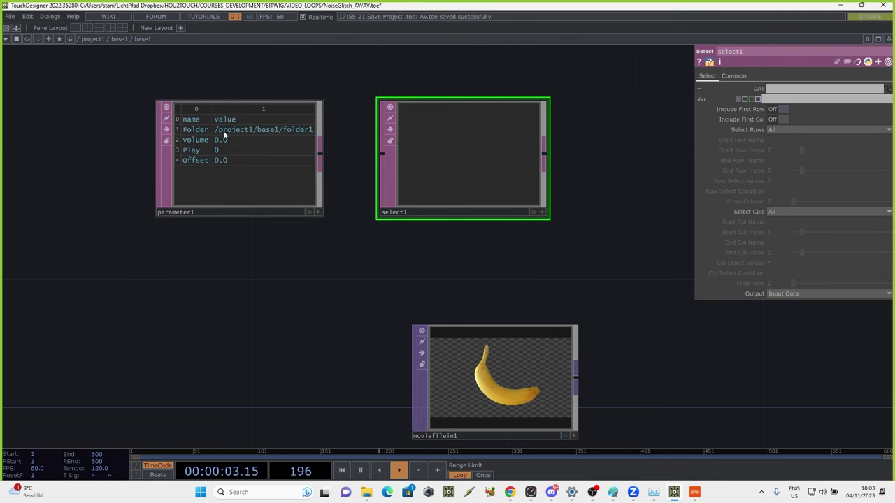
left_click_drag(223, 136, 787, 103)
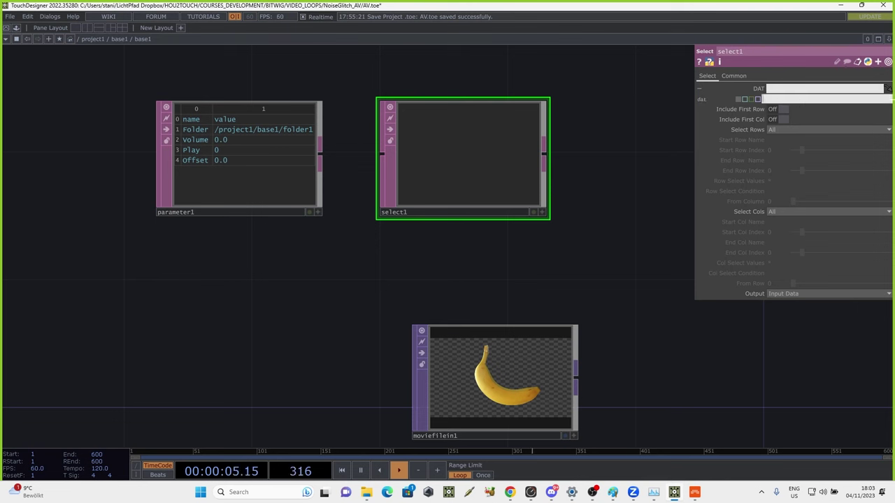
type("p('")
Rename the Parameter DAT as p
left_click(165, 214)
key("BackSpace")
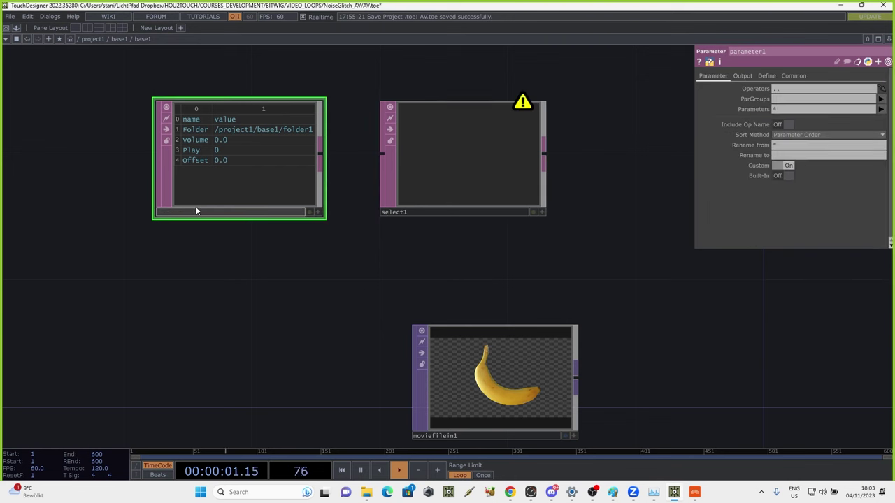
type("p")
key("Return")
Set the Select DAT's DAT expression to op('p')['Folder', 'value']
left_click(458, 161)
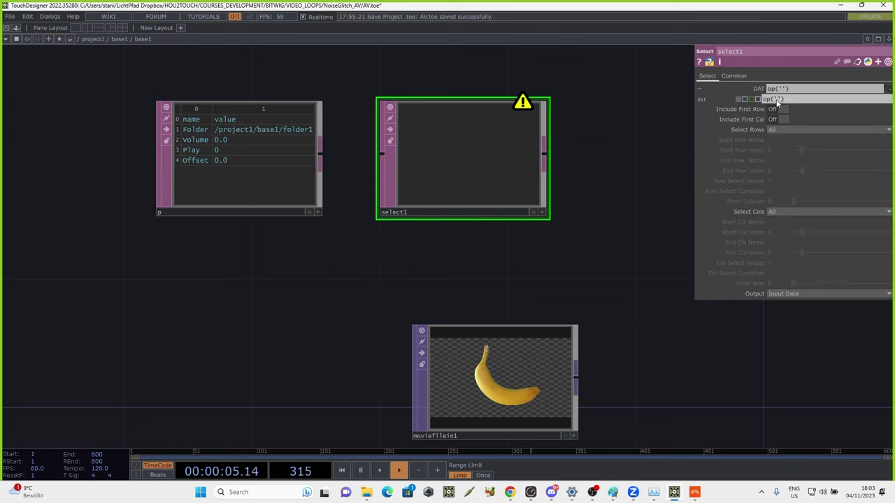
type("p")
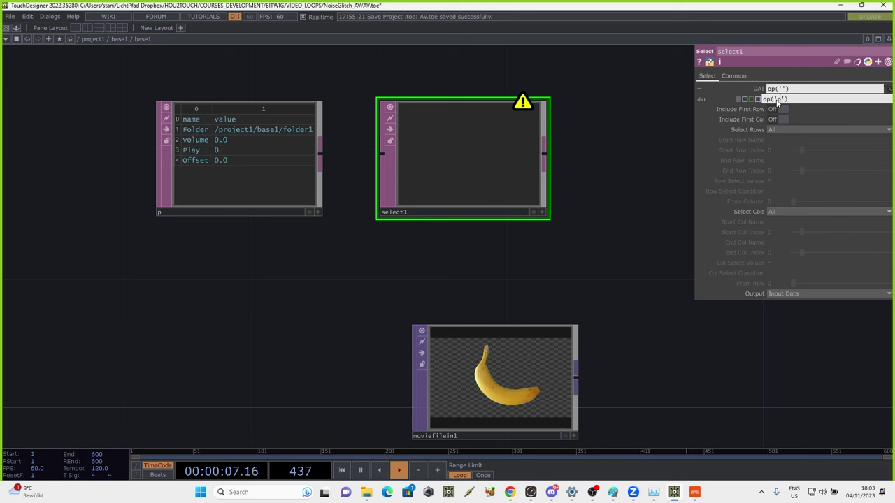
key("Return")
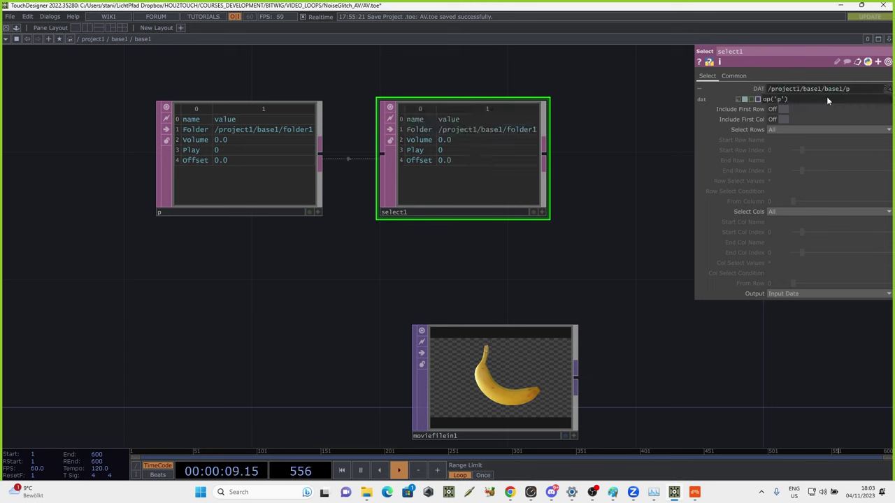
type("[]")
type("''")
type("value")
key("Return")
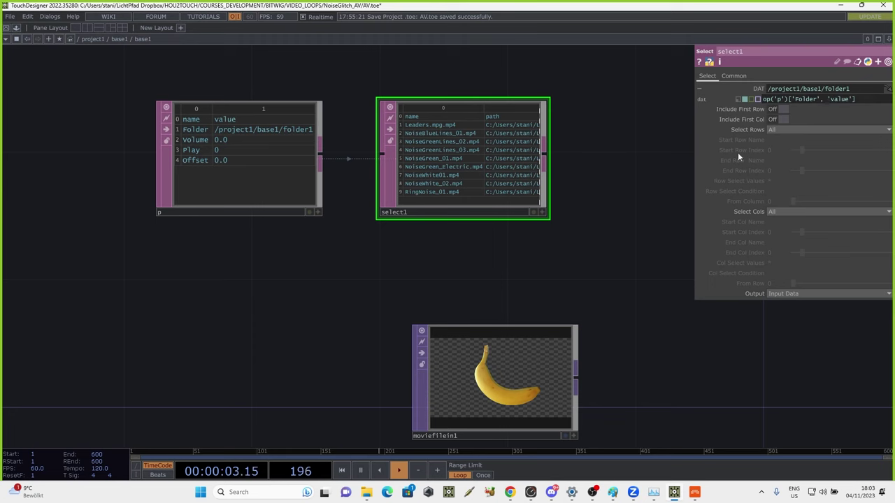
Set the Select DAT's row selection to by Index
left_click_drag(511, 264, 417, 271)
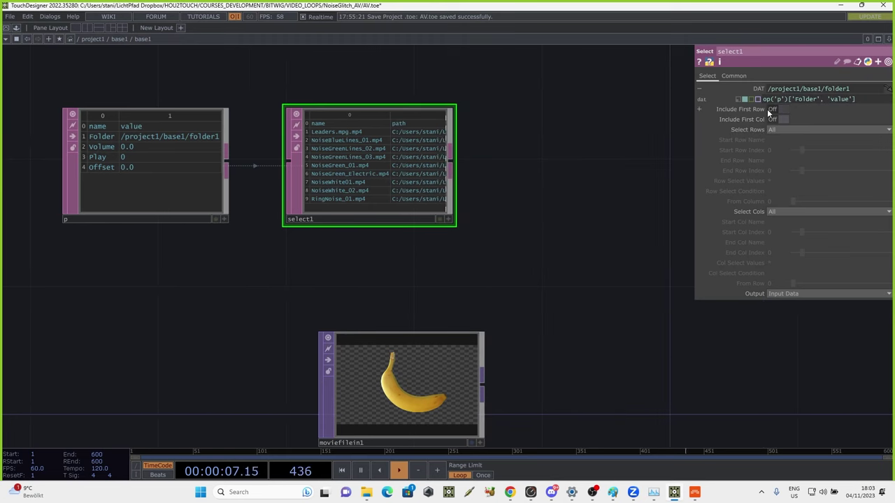
left_click(776, 129)
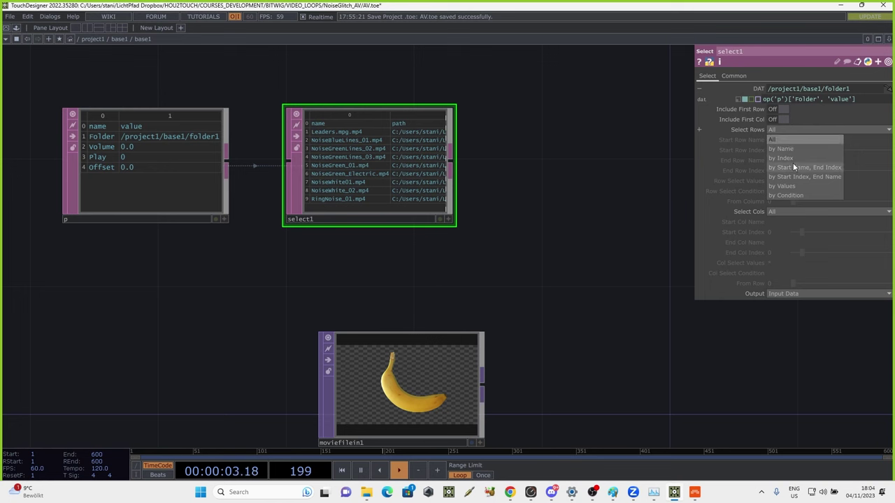
left_click(789, 158)
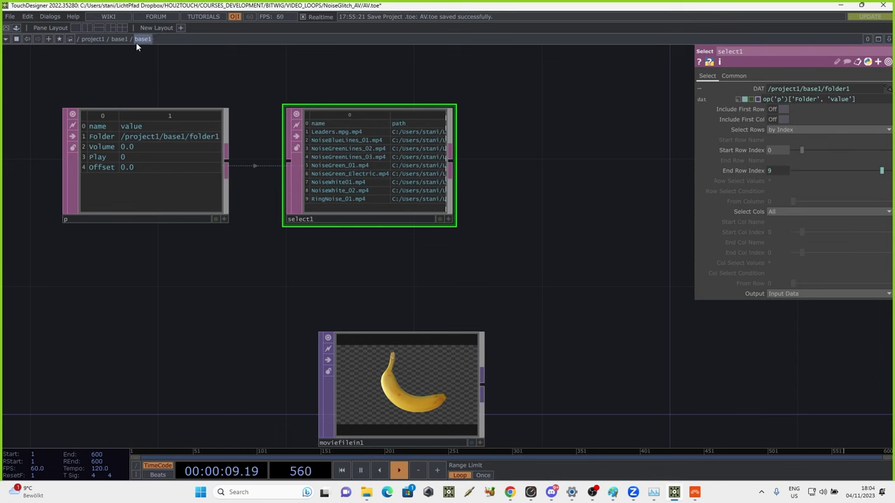
Set the Select DAT's Start Row Index to the expression parent().digits
left_click(728, 151)
type("par")
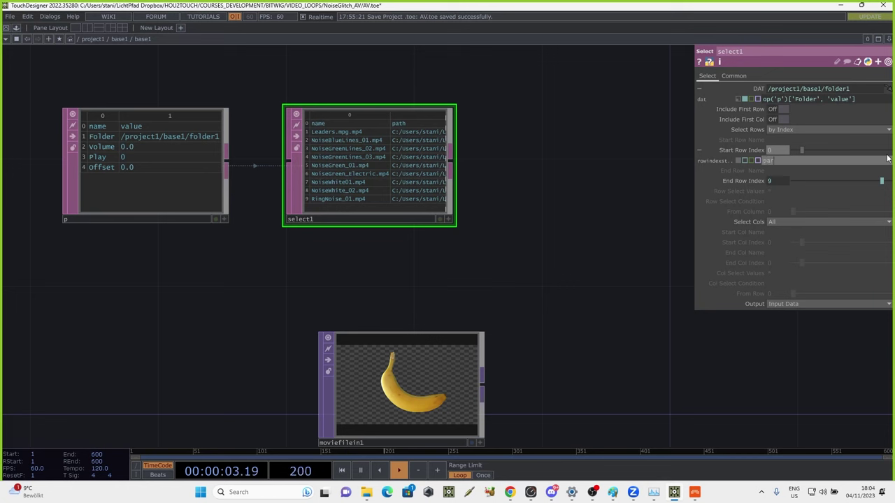
type("ent().digits")
key("Return")
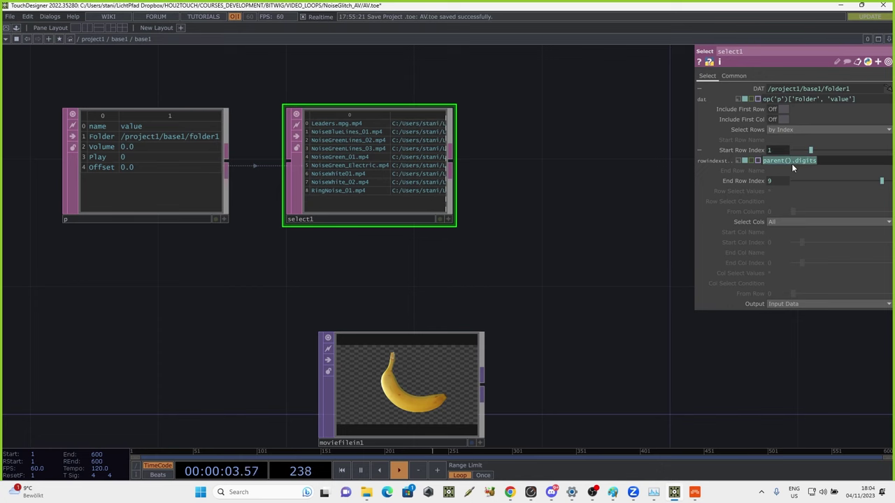
Set the Select DAT's End Row Index to parent().digits and turn on Include First Row
left_click(791, 190)
key("ctrl+a")
type("parent().digits")
key("Return")
left_click_drag(511, 231, 452, 230)
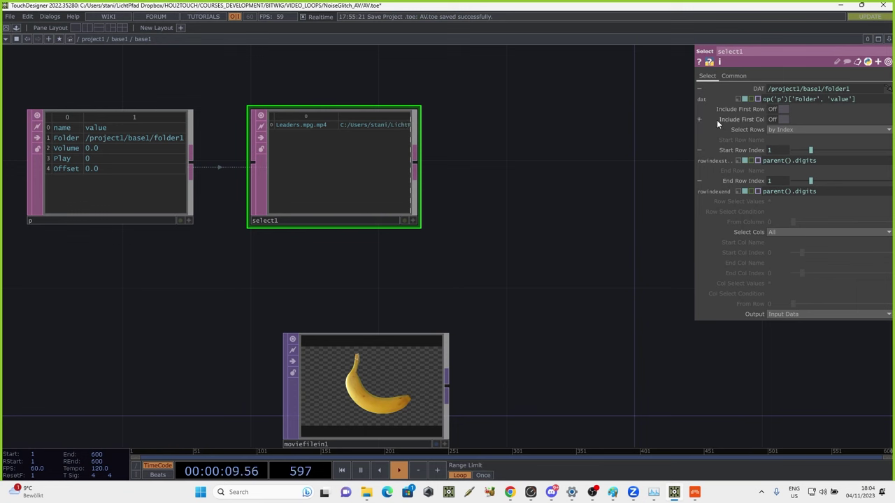
left_click(781, 110)
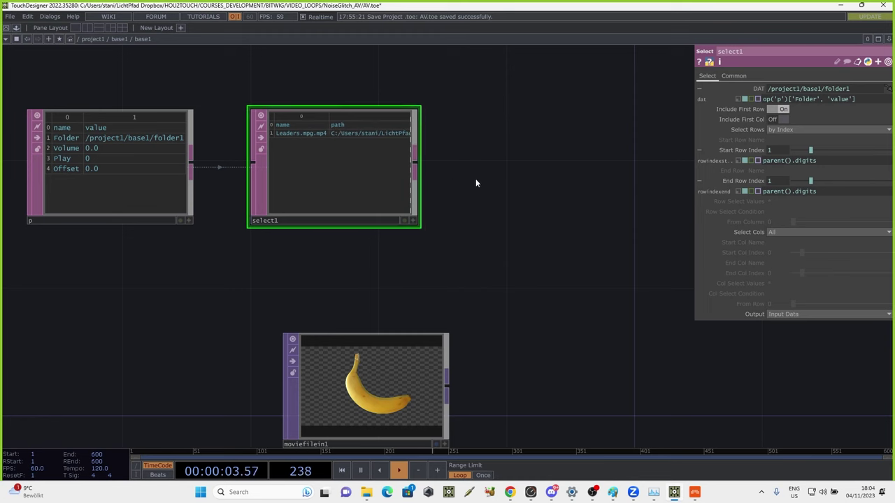
Rename the Select DAT as m and set the Movie File In TOP's File expression to op('m')[1, 'path']
left_click(397, 391)
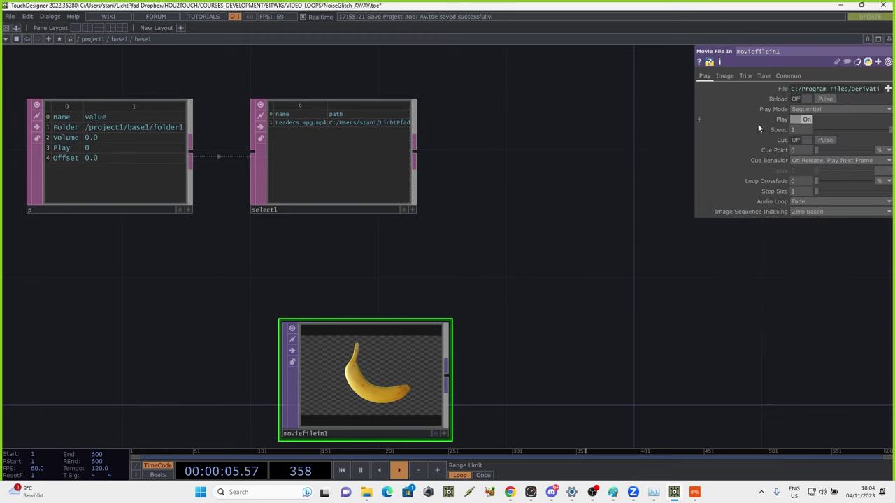
left_click(769, 87)
left_click(823, 98)
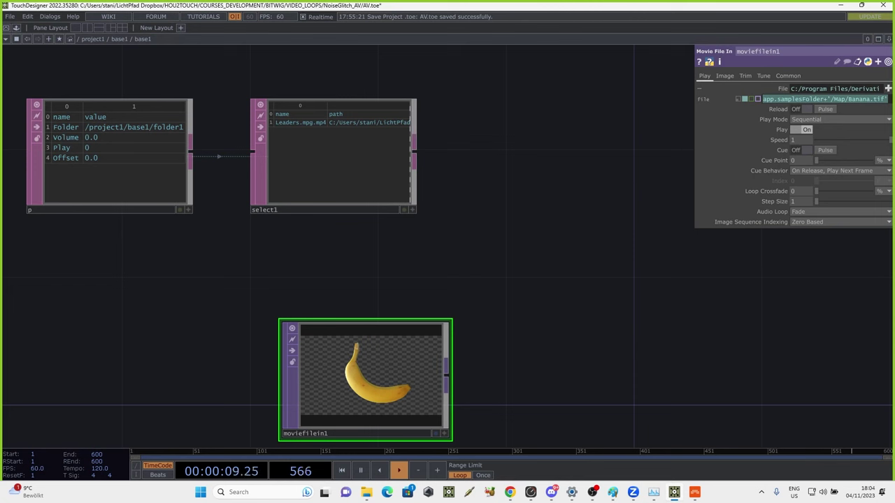
left_click(277, 208)
left_click(436, 406)
left_click(769, 101)
type("op('m')[1, 'path")
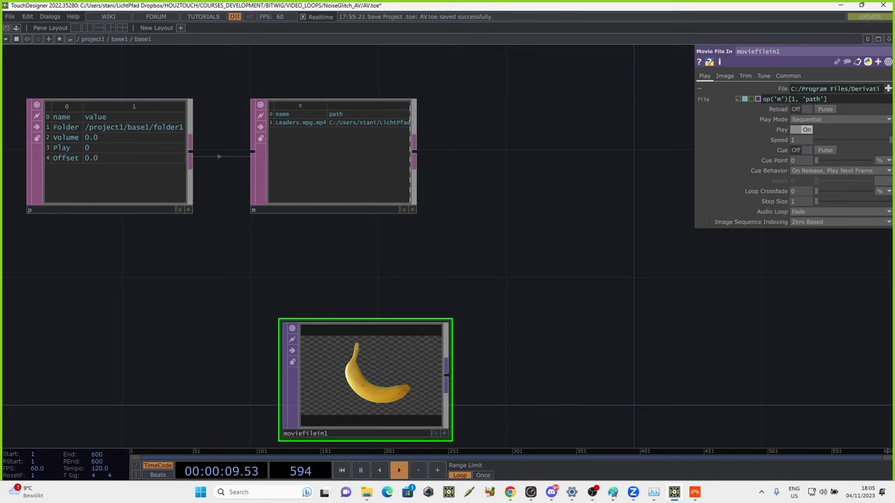
Place the Movie File In TOP directly below the m DAT
left_click_drag(588, 309, 586, 197)
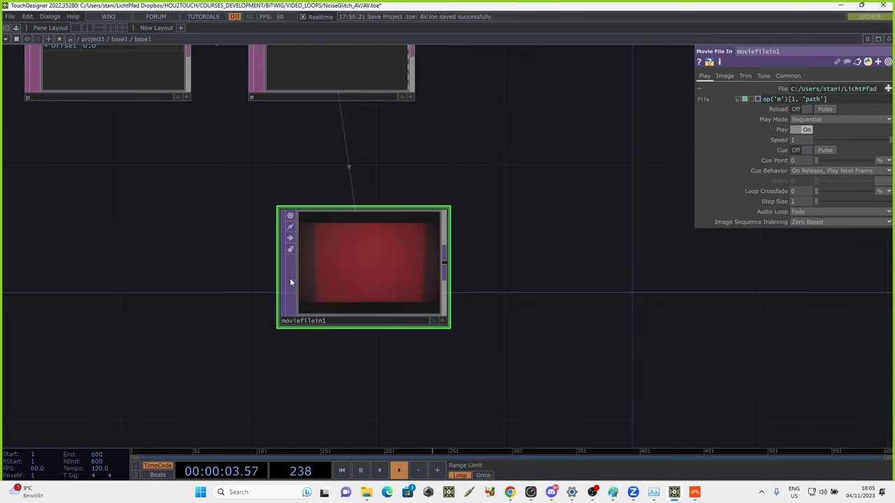
left_click_drag(480, 260, 462, 261)
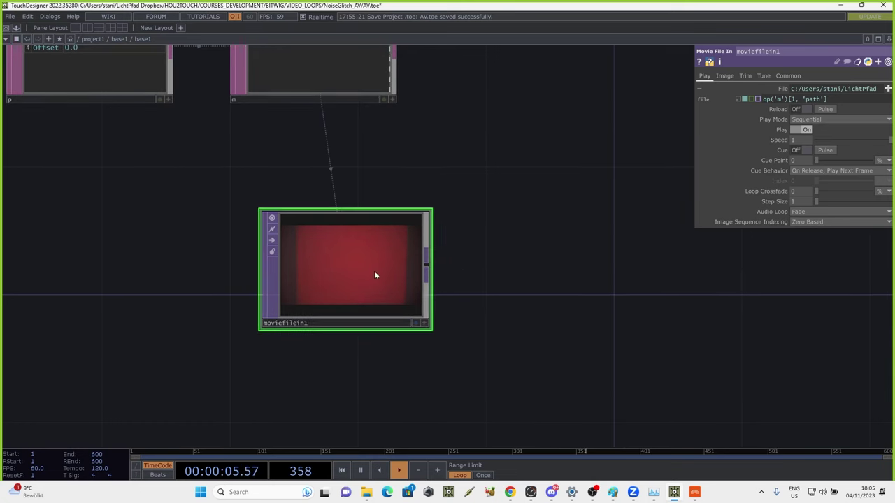
left_click_drag(373, 276, 341, 214)
left_click_drag(487, 202, 467, 246)
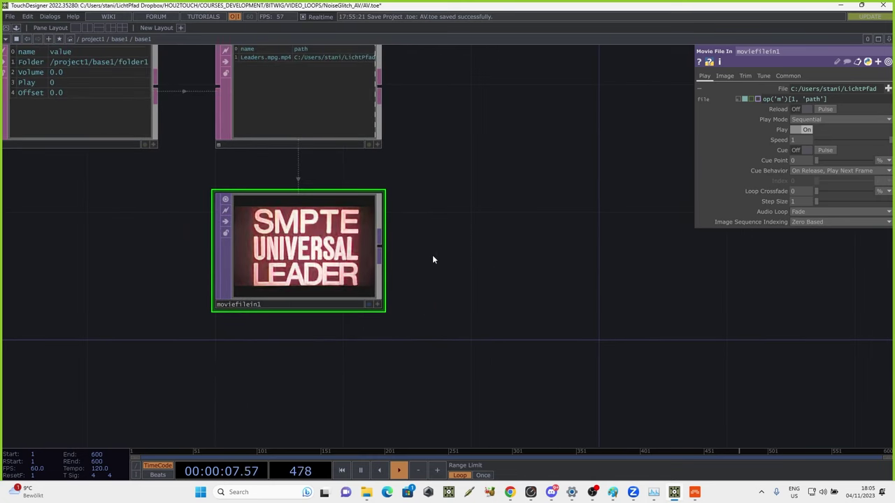
Add a Level TOP connected to the Movie File In TOP's output
right_click(381, 248)
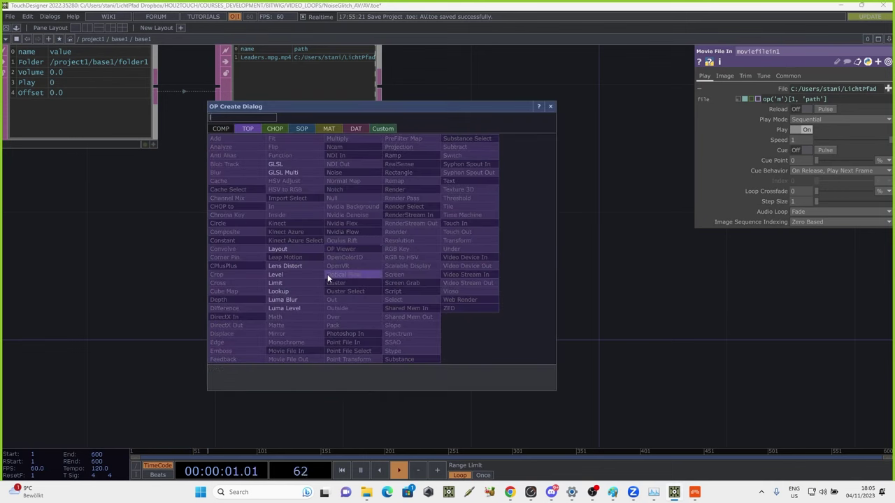
left_click(300, 274)
left_click(504, 245)
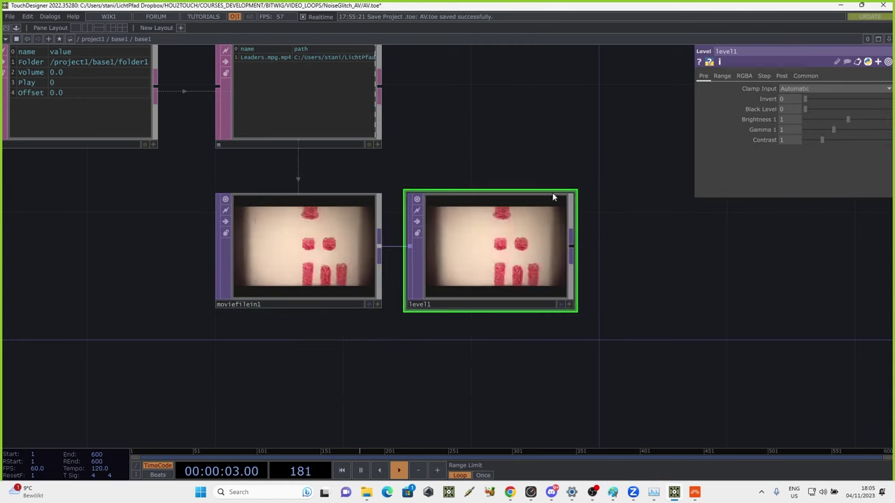
Add an Out TOP connected after the Level TOP
key("h")
left_click_drag(635, 277, 595, 276)
key("Tab")
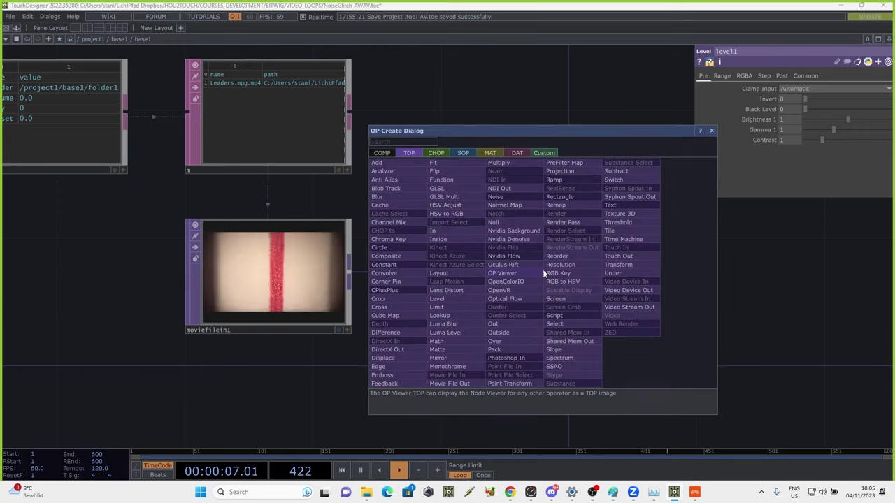
type("o")
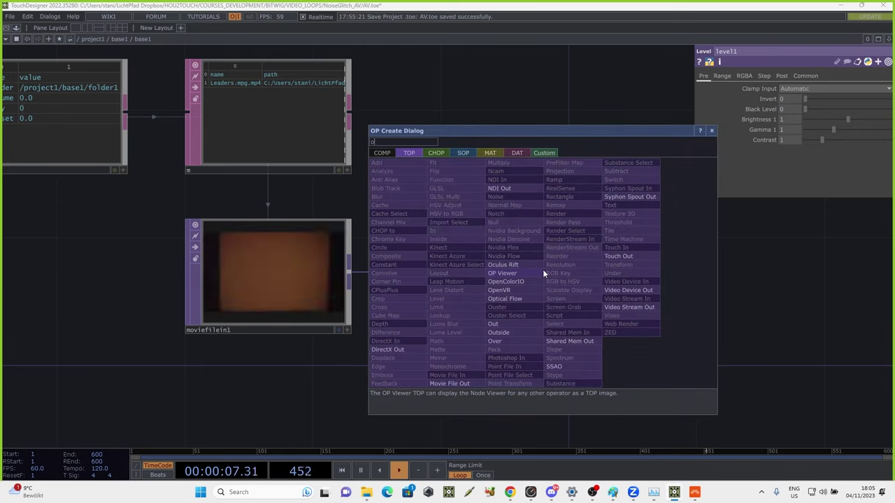
left_click(497, 323)
left_click(689, 279)
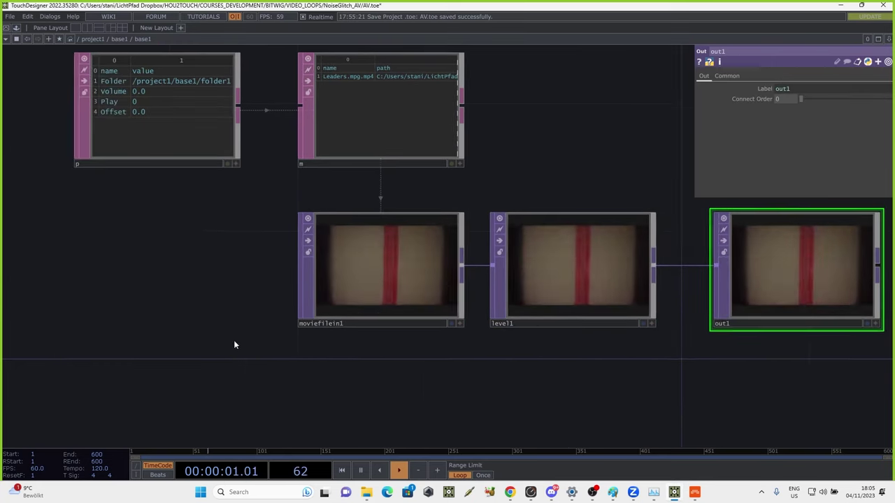
Add a Parameter CHOP inside base1 and limit its Parameters to volume
key("Tab")
left_click(183, 147)
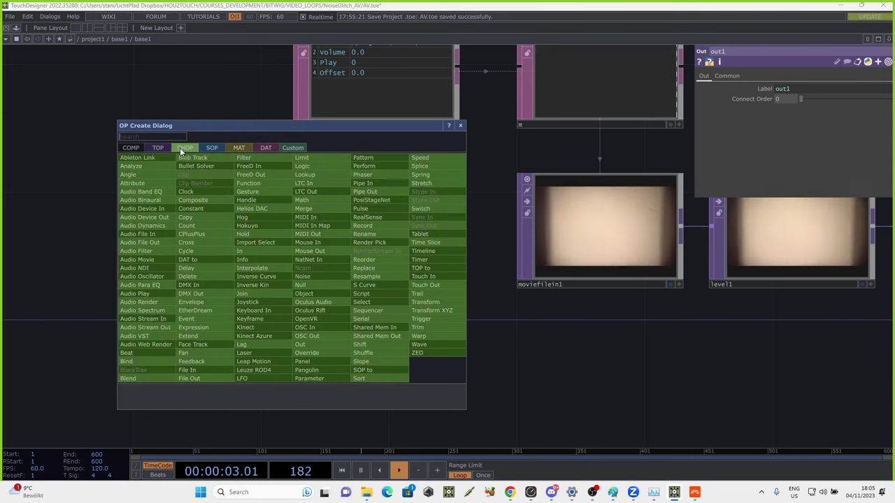
type("pa")
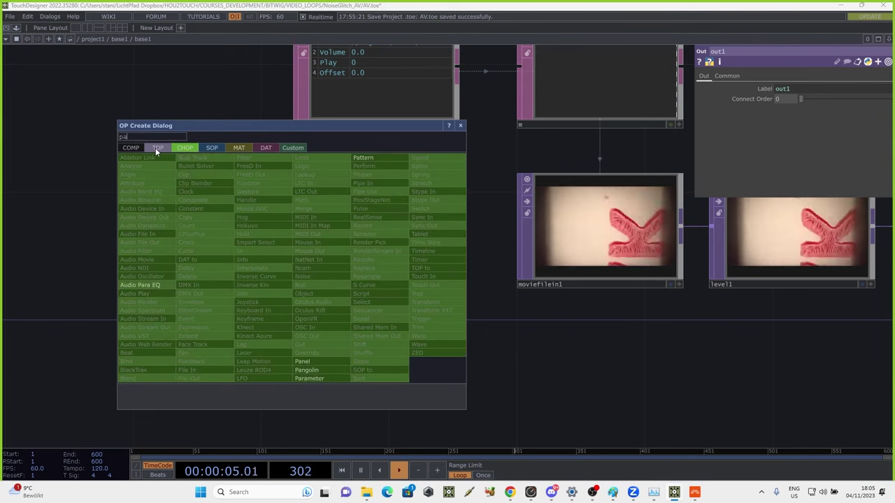
left_click(309, 379)
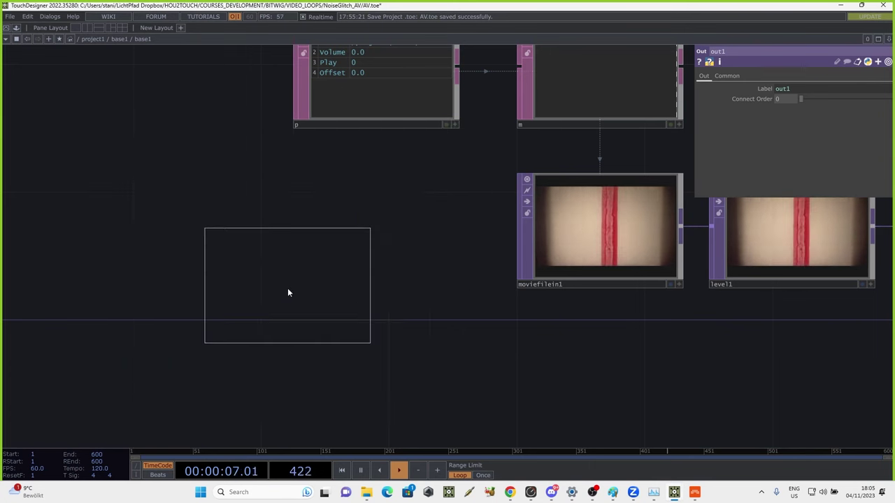
left_click(280, 263)
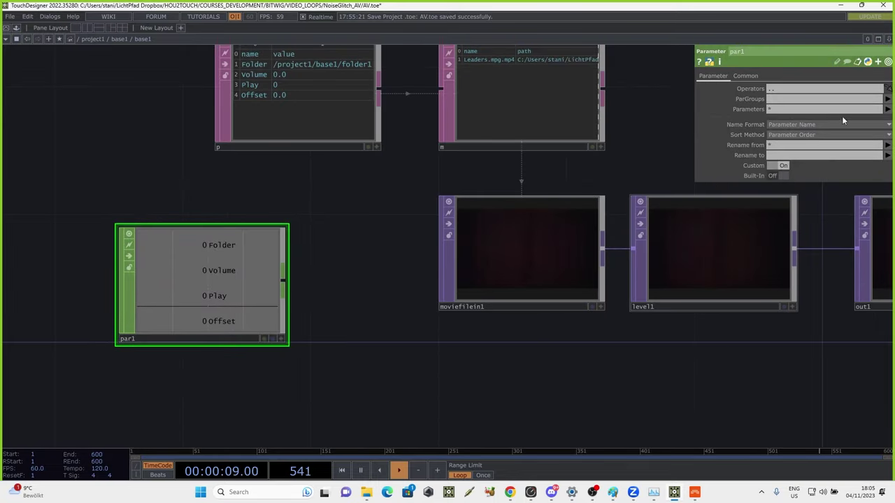
left_click(887, 109)
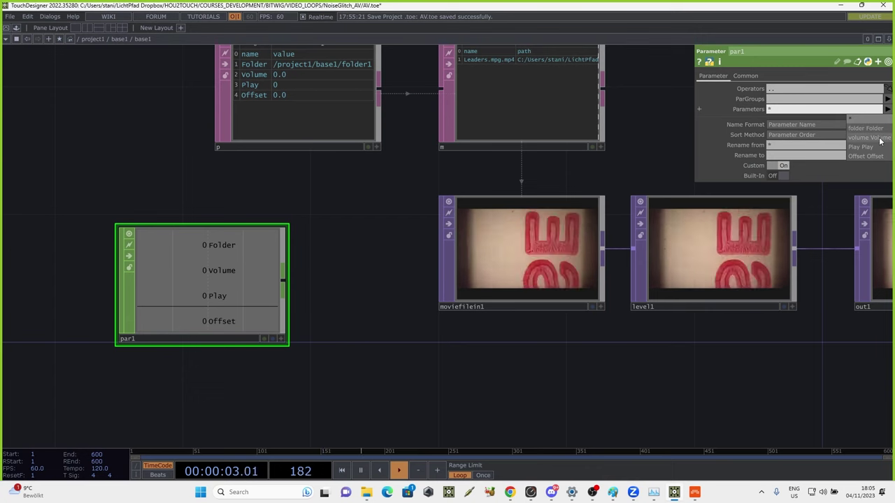
left_click(867, 137)
Move the Parameter CHOP below the Level TOP and set its Rename to value to level1:opacity
left_click_drag(368, 342, 355, 304)
left_click_drag(183, 263, 681, 381)
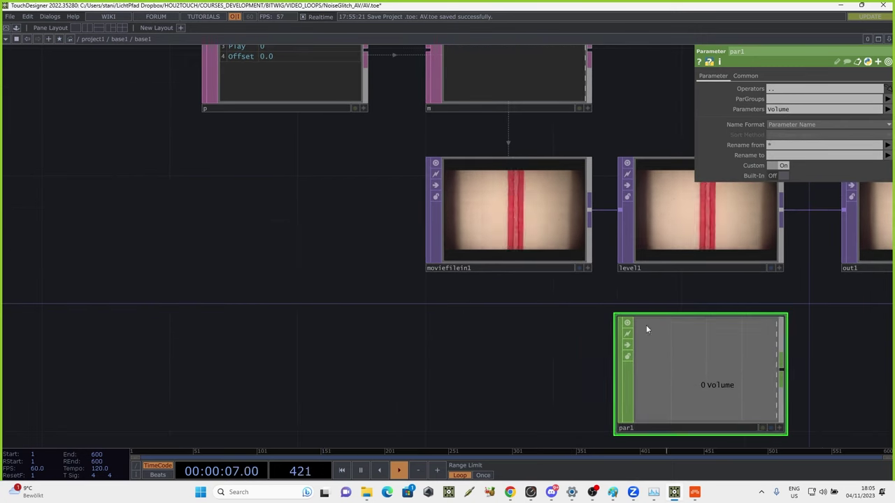
left_click_drag(549, 328, 324, 254)
left_click(778, 155)
type("level1:")
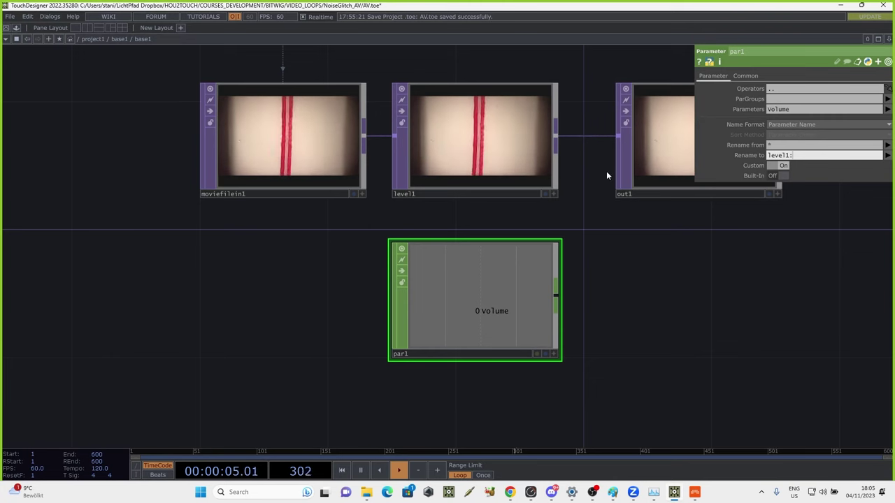
type("opacity")
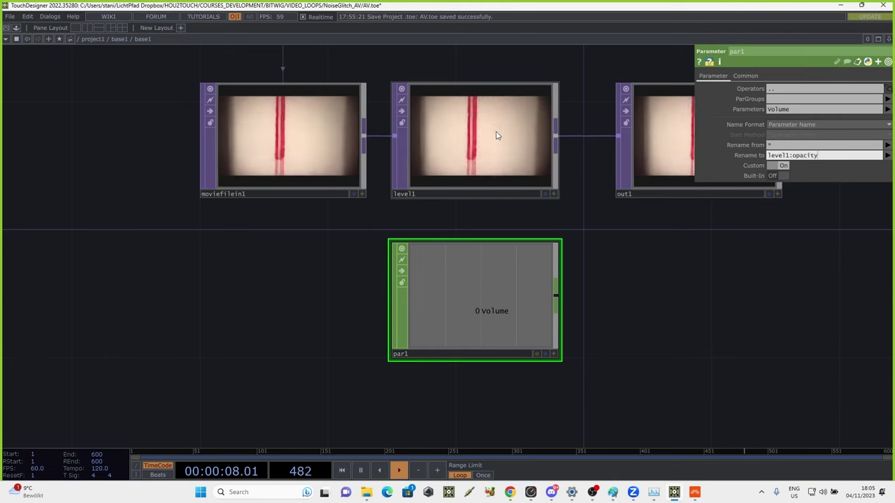
key("Return")
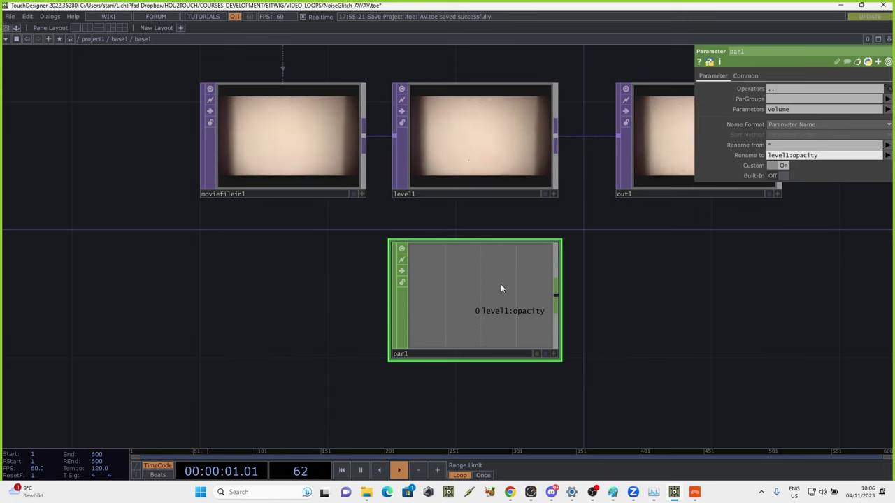
Paste a copy of the Parameter CHOP below the original and set the copy's Parameters to Play
key("ctrl+v")
left_click_drag(607, 365, 577, 387)
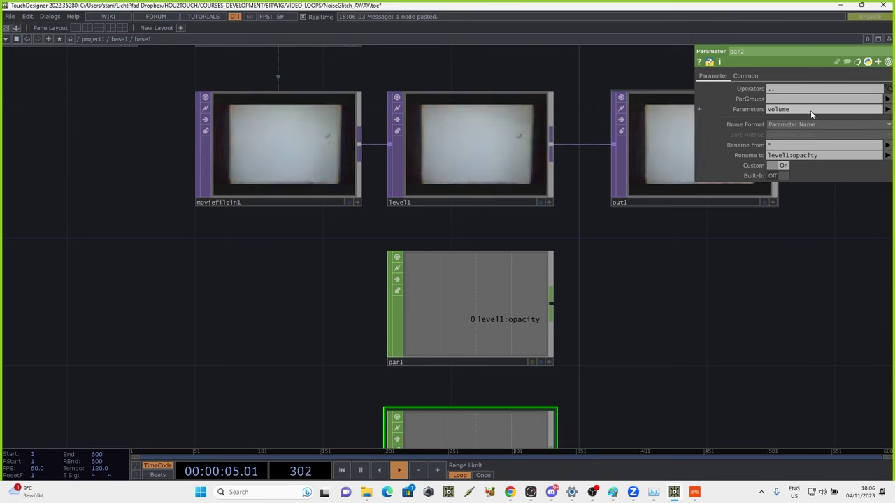
left_click(887, 109)
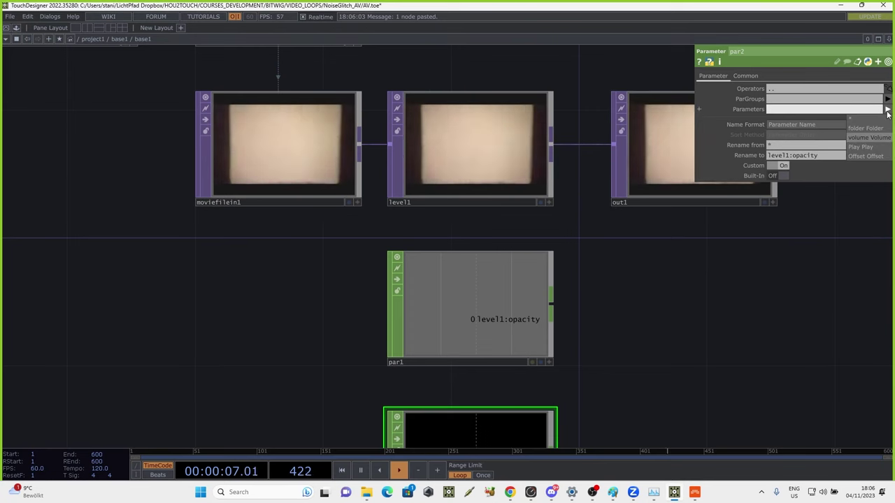
left_click(864, 148)
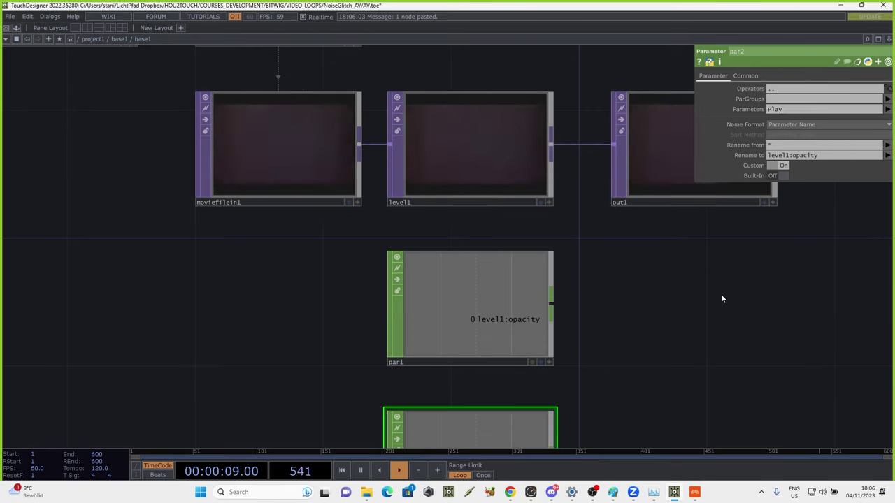
Compare the Movie File In TOP's Play parameter with base1's custom Play parameter in the parent network
left_click(381, 170)
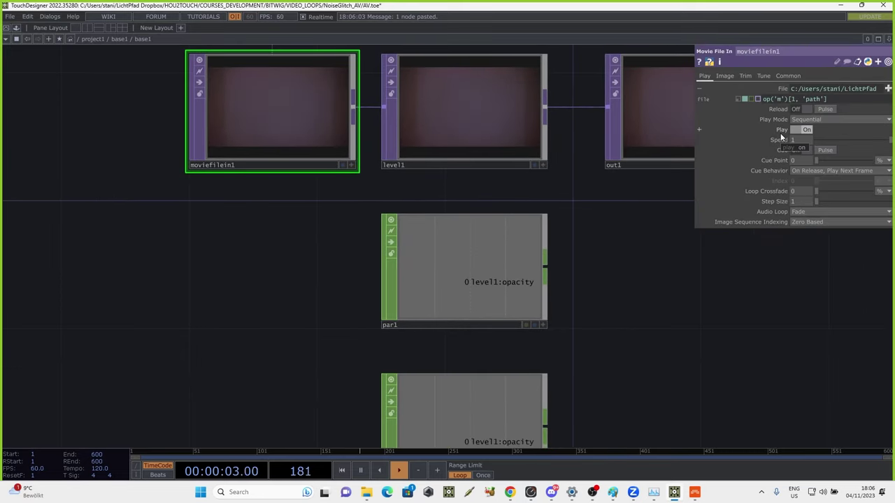
left_click(120, 40)
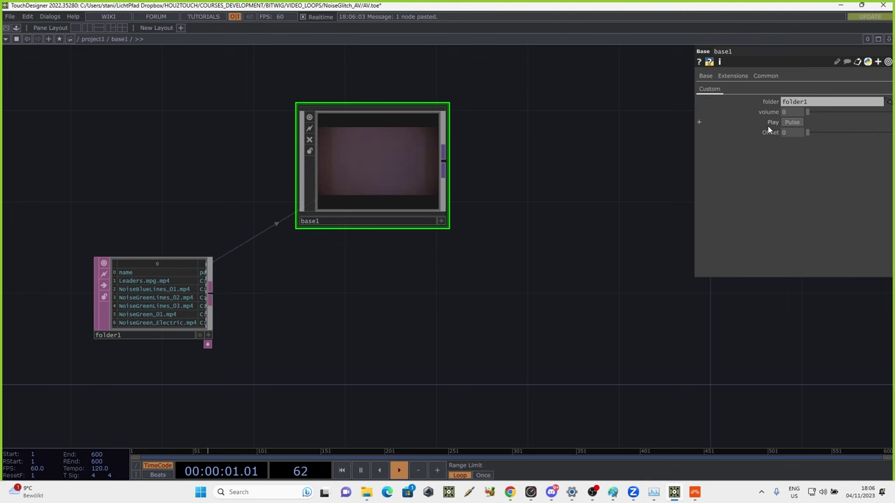
Change the style of base1's custom Play parameter to Int in the component's custom parameter settings
right_click(425, 157)
left_click(452, 167)
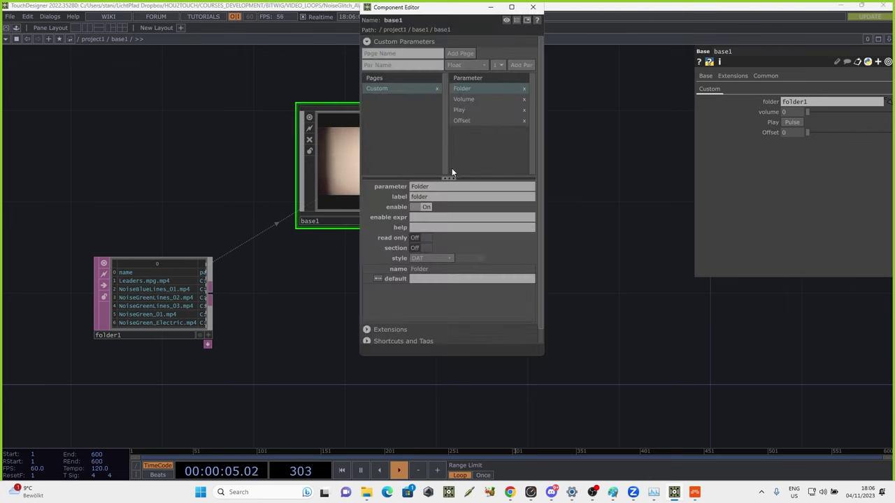
left_click(465, 111)
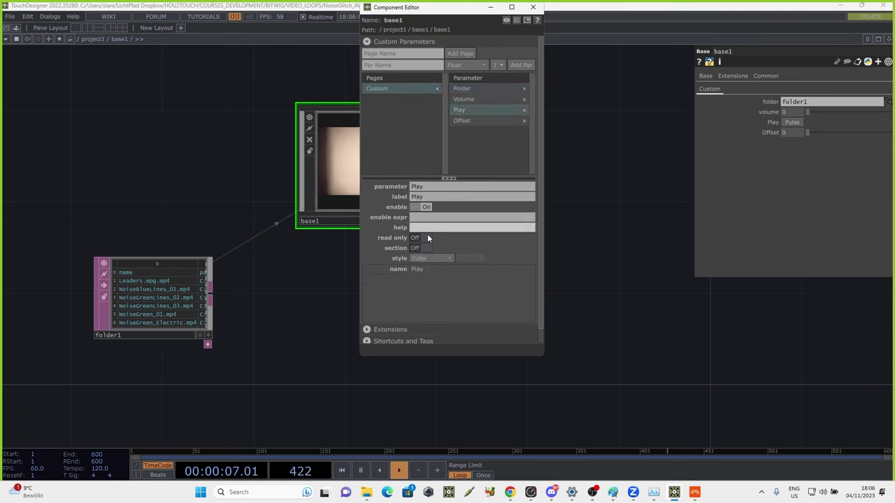
left_click(432, 258)
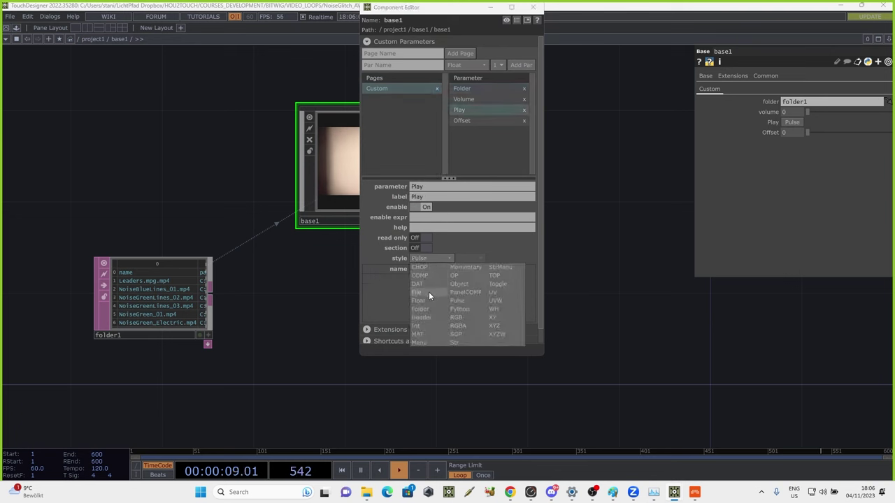
left_click(422, 323)
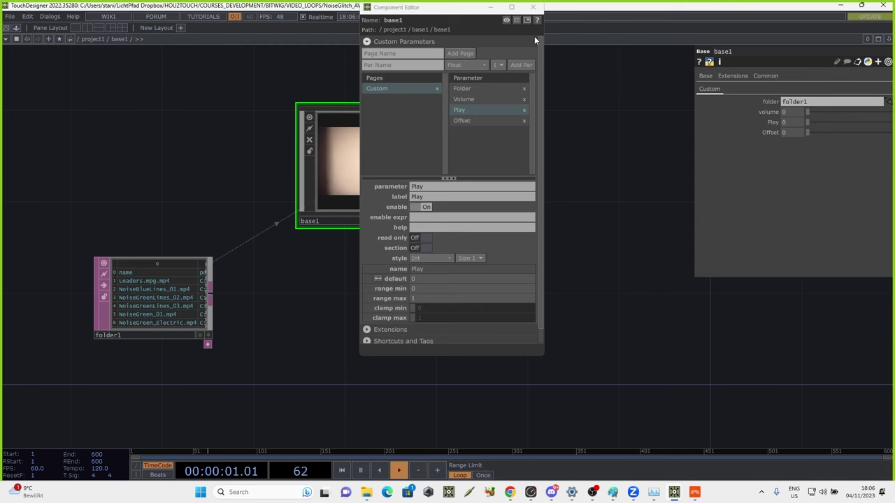
left_click(533, 7)
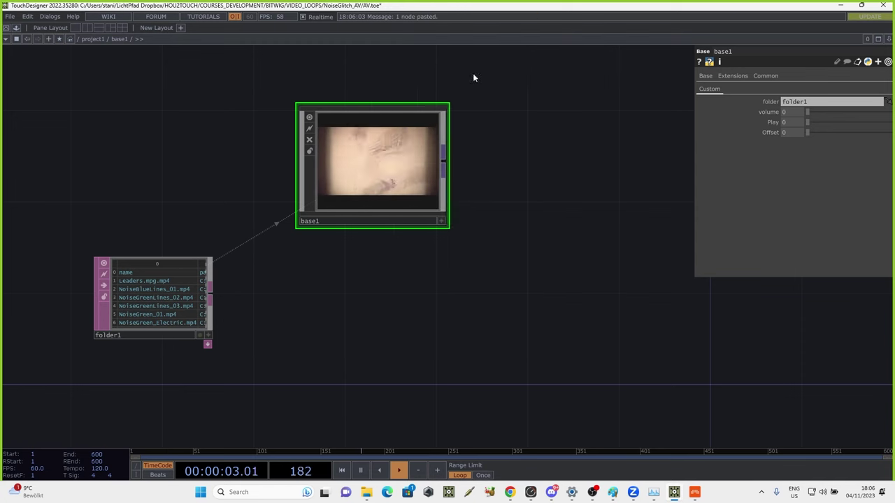
Go inside base1 and replace level1 with moviefilein1 in the rename target of the par2 operator
left_click(368, 175)
key("i")
left_click_drag(569, 387, 511, 280)
left_click(451, 304)
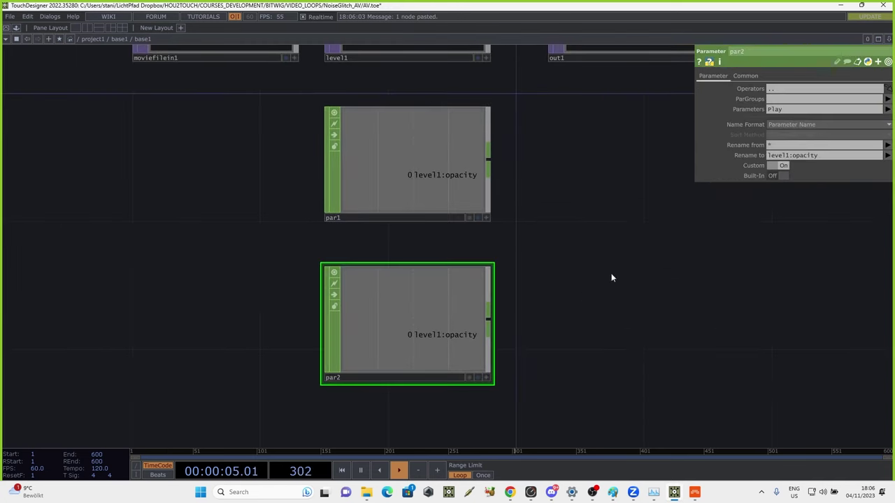
left_click_drag(599, 228, 644, 314)
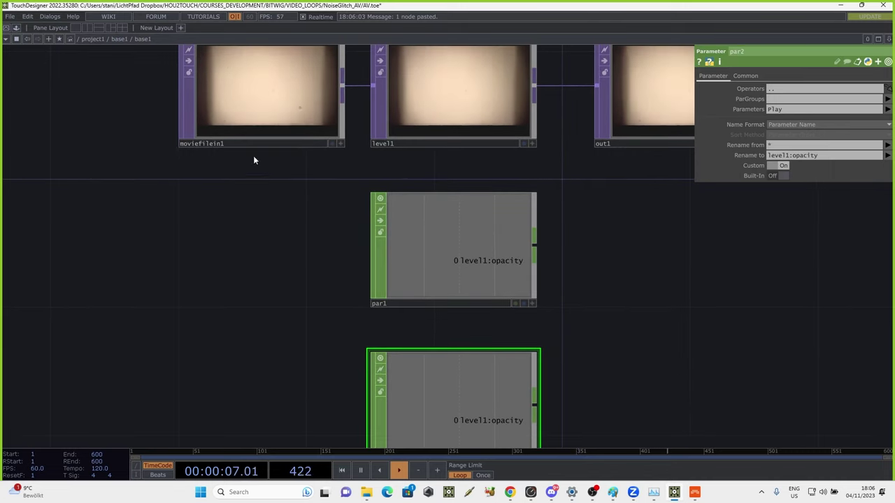
left_click(233, 143)
left_click(516, 376)
left_click_drag(790, 156, 732, 157)
type("moviefilein1")
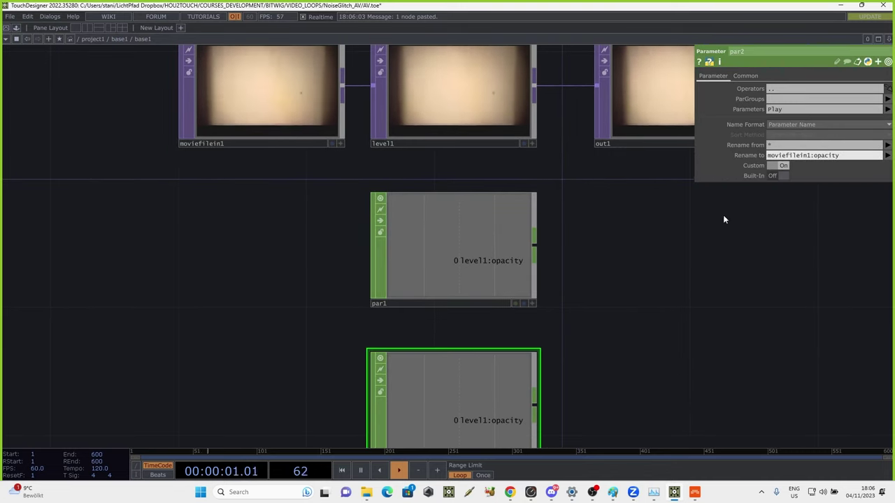
Complete par2's rename target as moviefilein1:play, after checking the Play parameter's name on moviefilein1
left_click(307, 112)
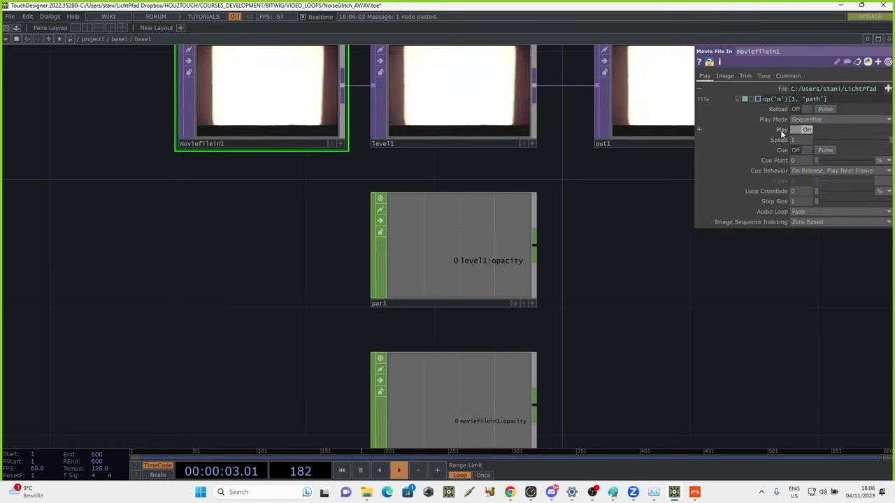
scroll(446, 338, "down", 2)
left_click(445, 338)
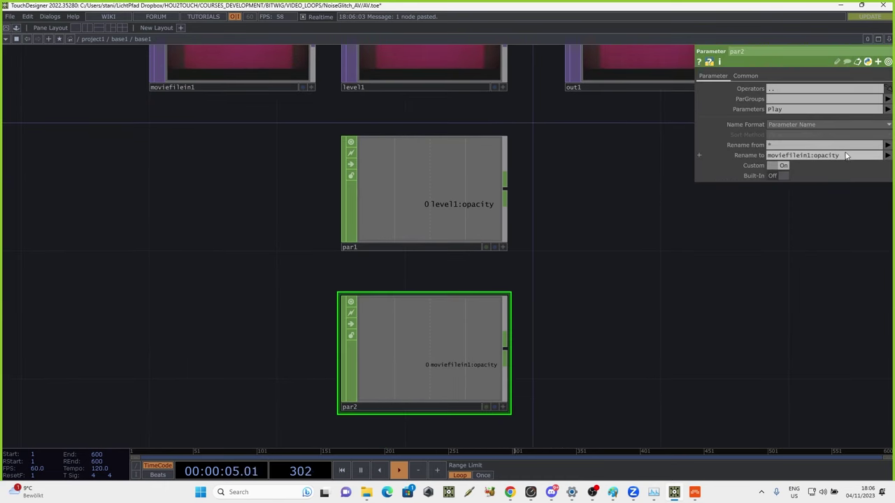
left_click(846, 155)
double_click(816, 157)
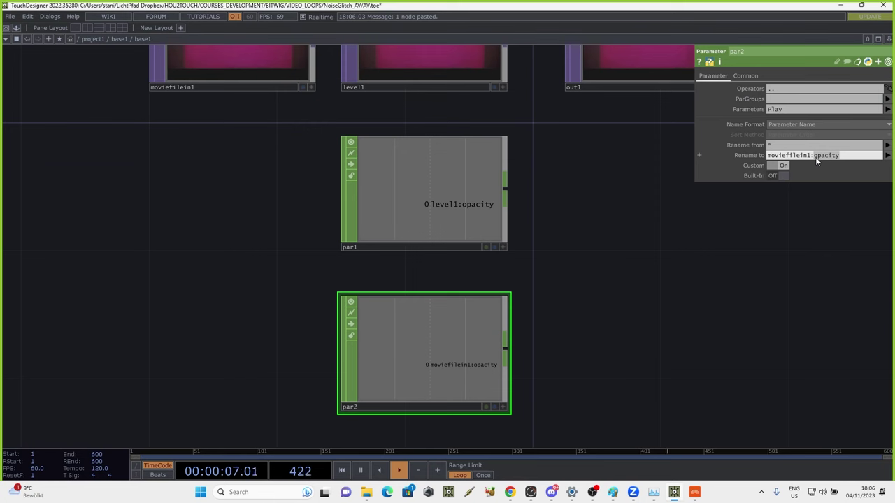
type("play")
key("Return")
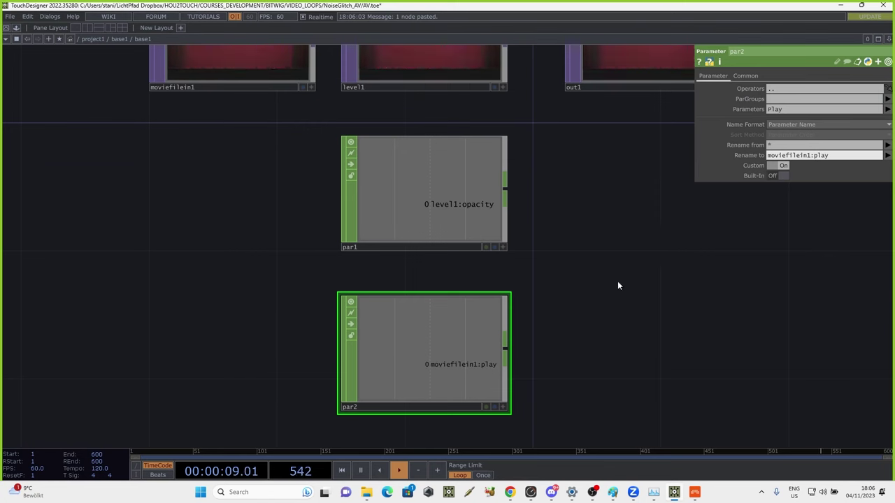
Check the cue pulse parameter on moviefilein1 and add a Trigger CHOP connected to par2's output
scroll(594, 245, "down", 2)
scroll(489, 216, "up", 3)
left_click(219, 96)
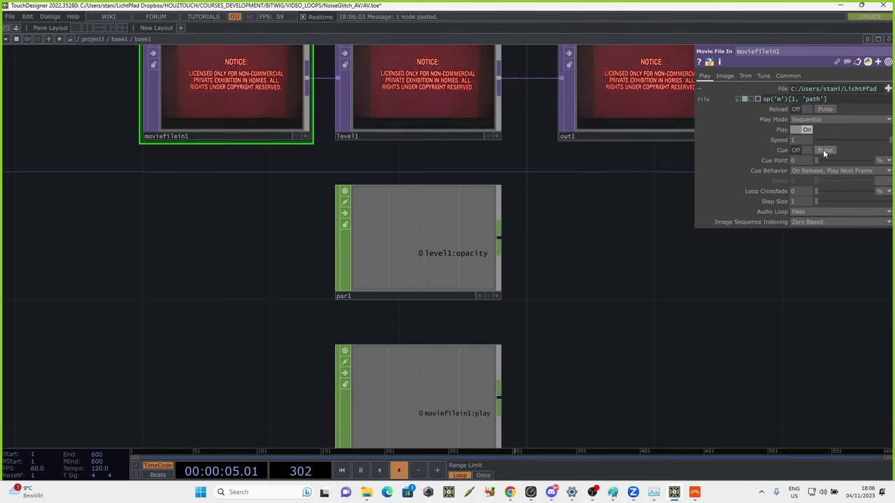
left_click_drag(598, 330, 558, 249)
left_click(381, 322)
right_click(501, 316)
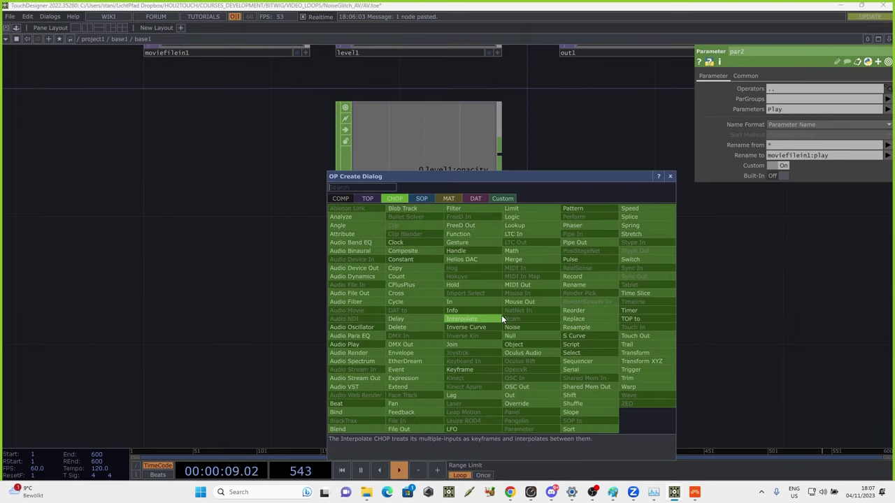
left_click(633, 367)
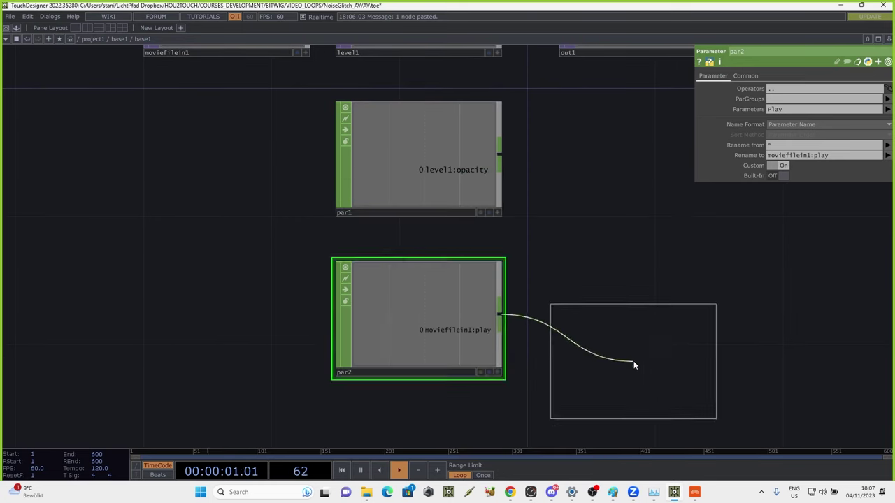
left_click(633, 365)
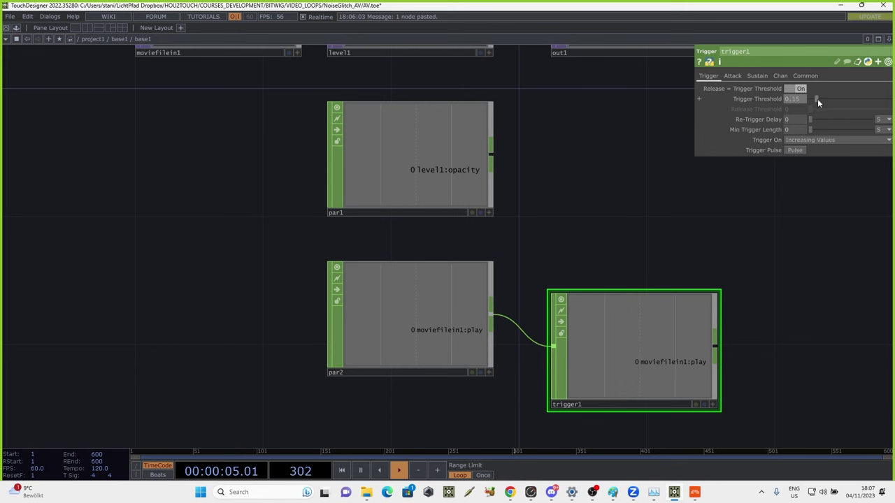
Set trigger1's attack length, decay length, sustain level and release length to 0
left_click(734, 75)
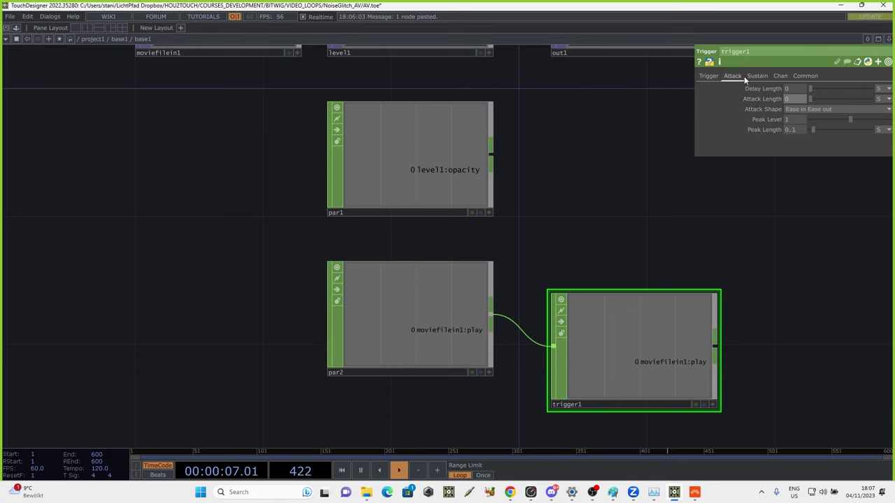
left_click(758, 77)
left_click_drag(813, 91, 806, 111)
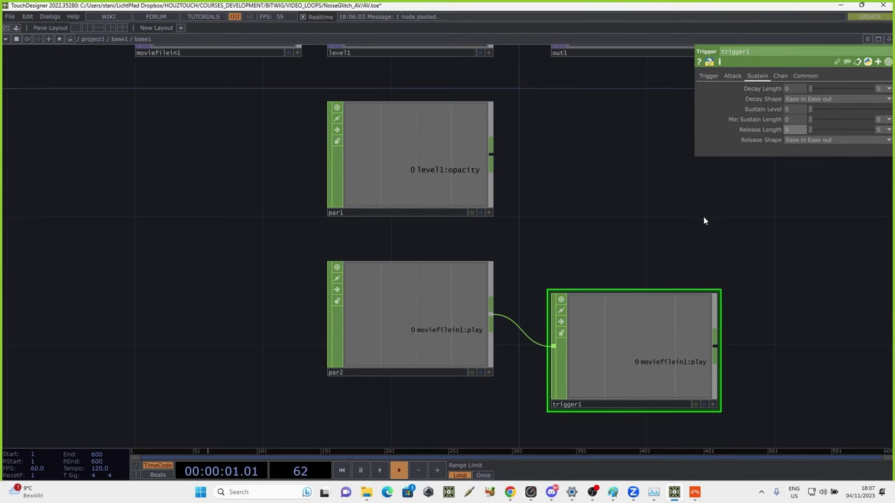
Open the parent base1's parameters and test the trigger by moving Play, returning it to 0
right_click(580, 51)
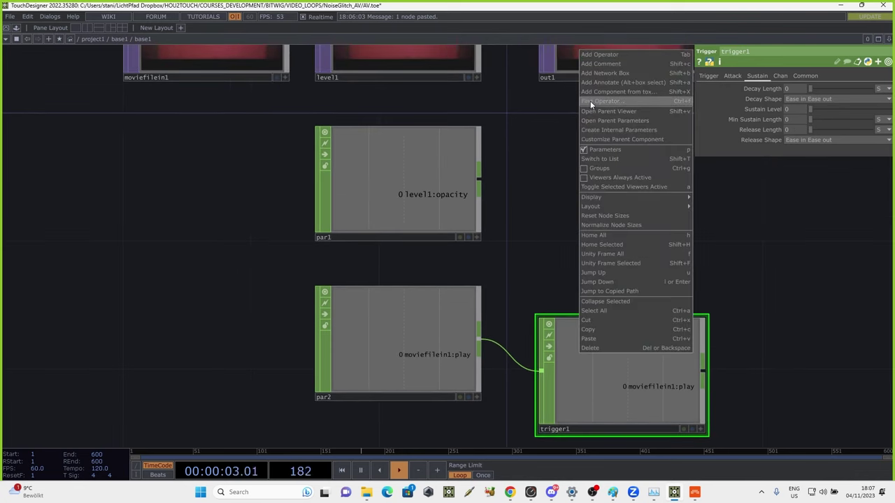
left_click(606, 120)
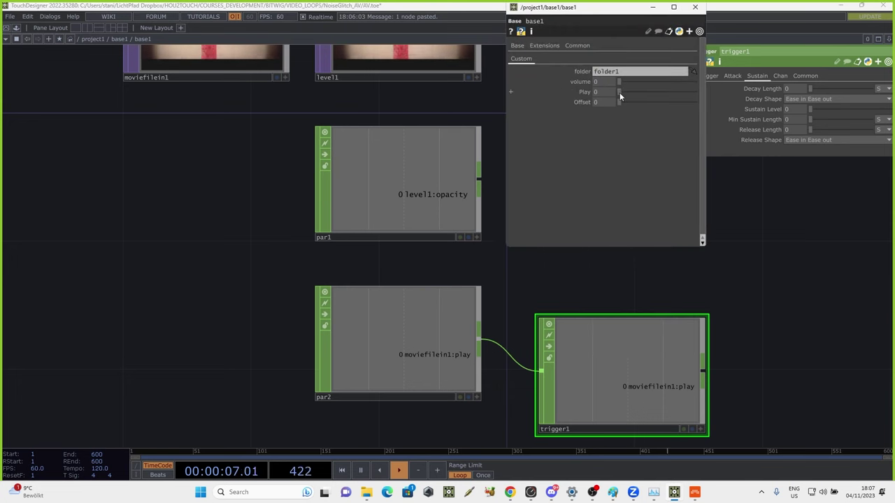
left_click_drag(619, 92, 545, 104)
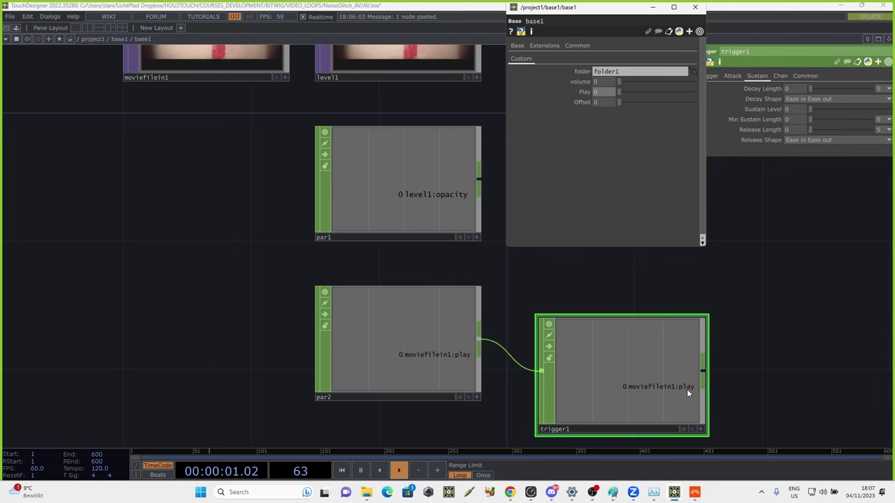
Add a Rename CHOP connected to the output of trigger1
scroll(687, 389, "down", 5)
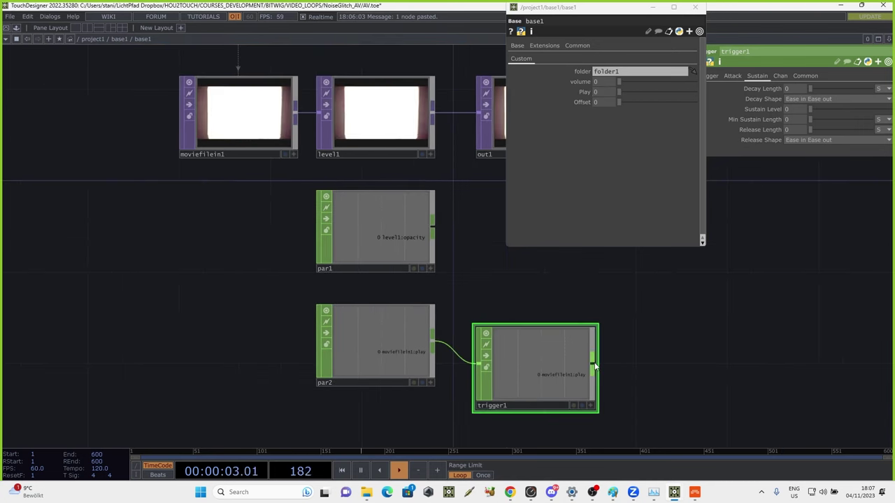
left_click(595, 363)
type("r")
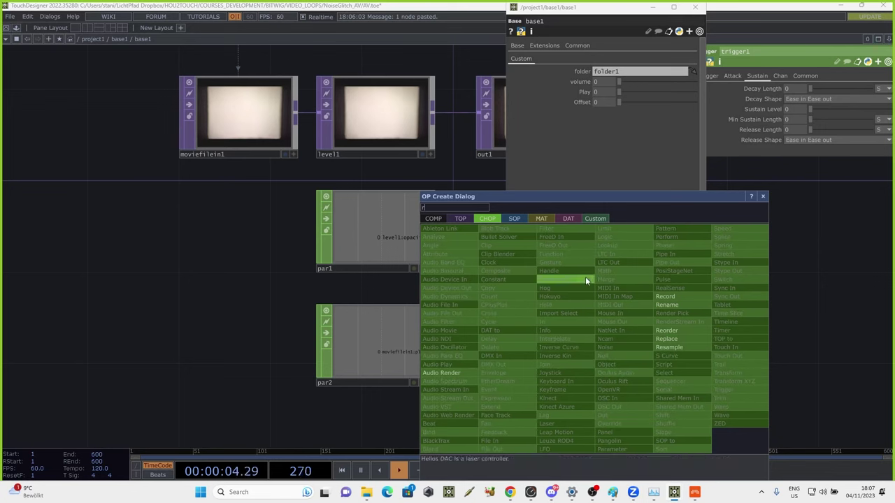
left_click(666, 306)
left_click(671, 369)
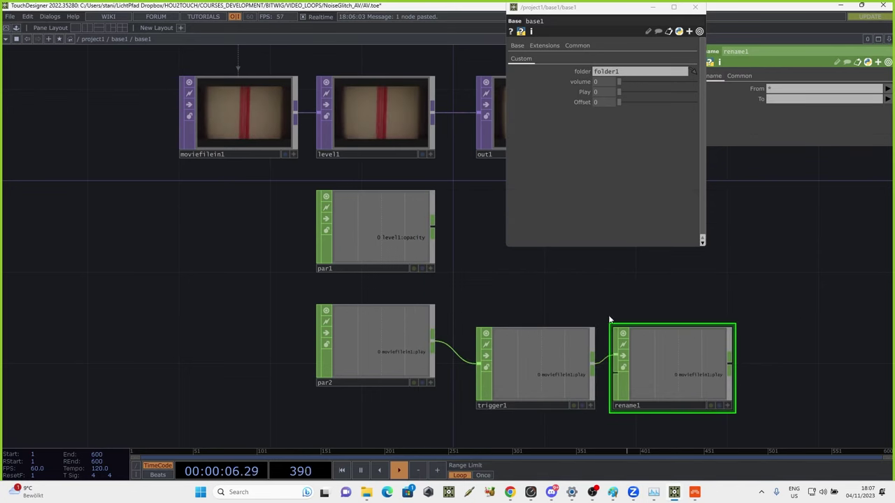
Set rename1's target channel name to moviefilein1:cuepulse, reusing the moviefilein1 prefix from par2
left_click(278, 128)
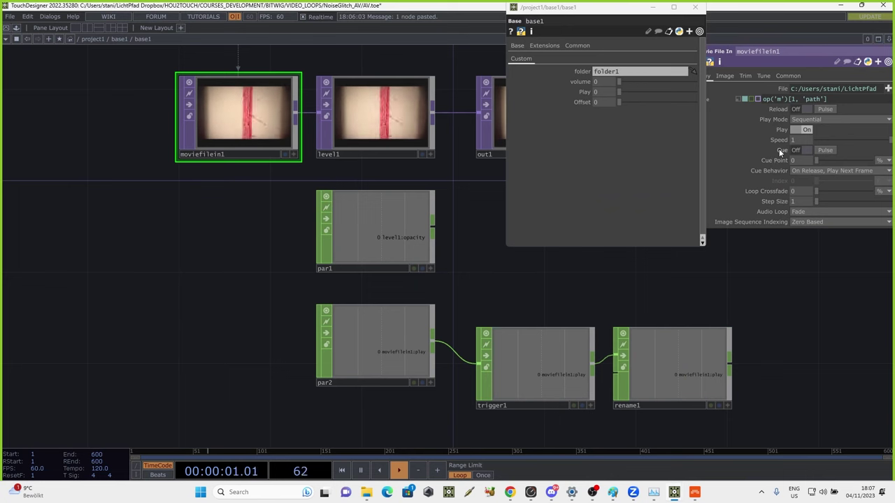
left_click(688, 358)
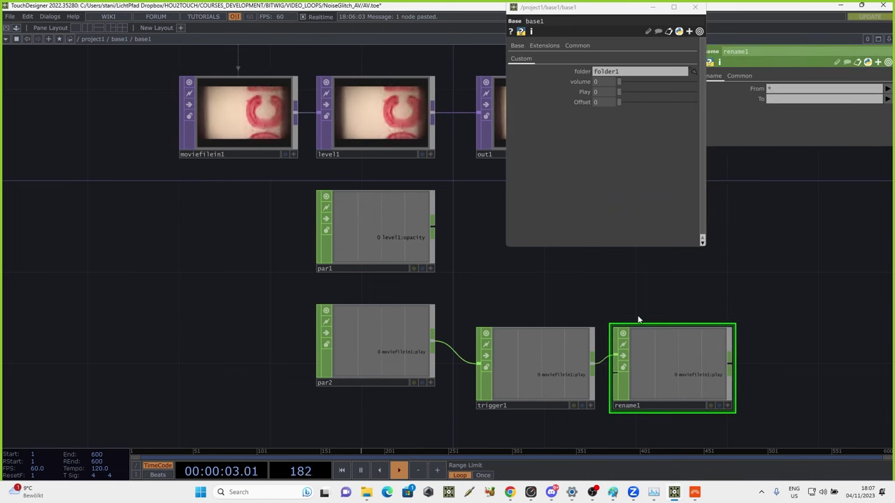
left_click(419, 311)
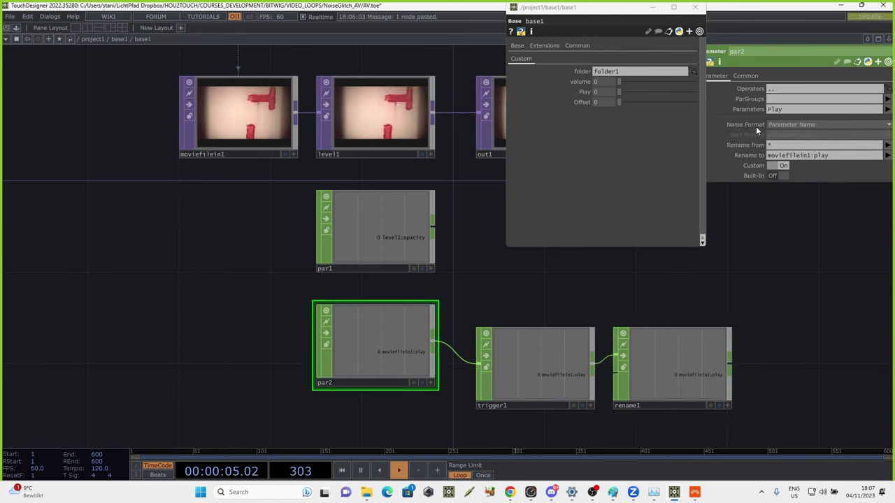
left_click(720, 360)
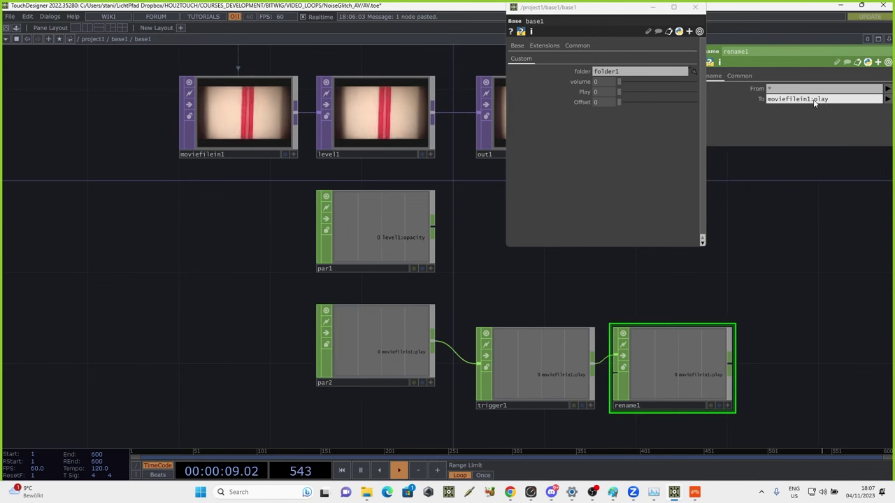
left_click_drag(825, 101, 813, 101)
type("cuepulse")
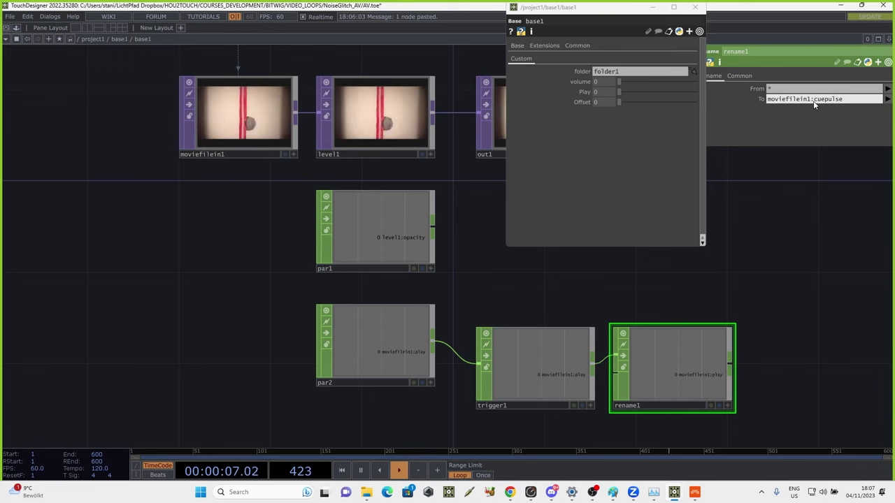
key("Return")
Rearrange the network so trigger1 sits directly below par2 and rename1 sits beside trigger1
left_click_drag(750, 287, 707, 296)
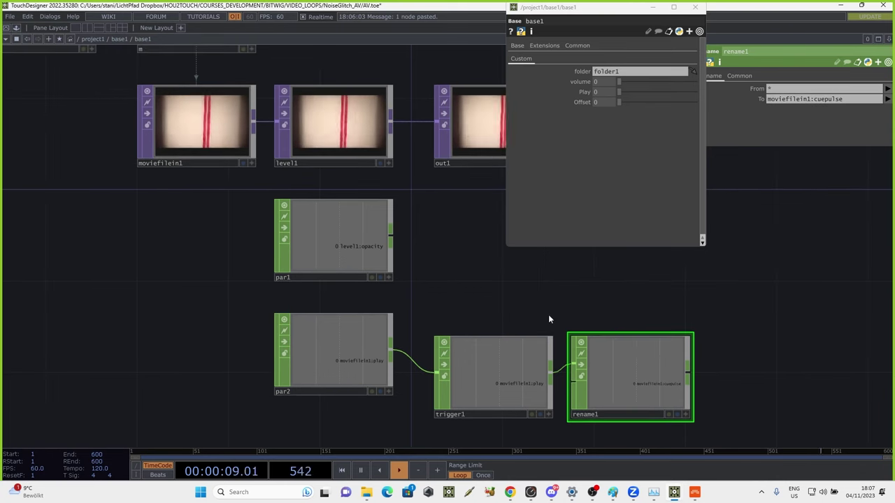
left_click_drag(402, 380, 432, 369)
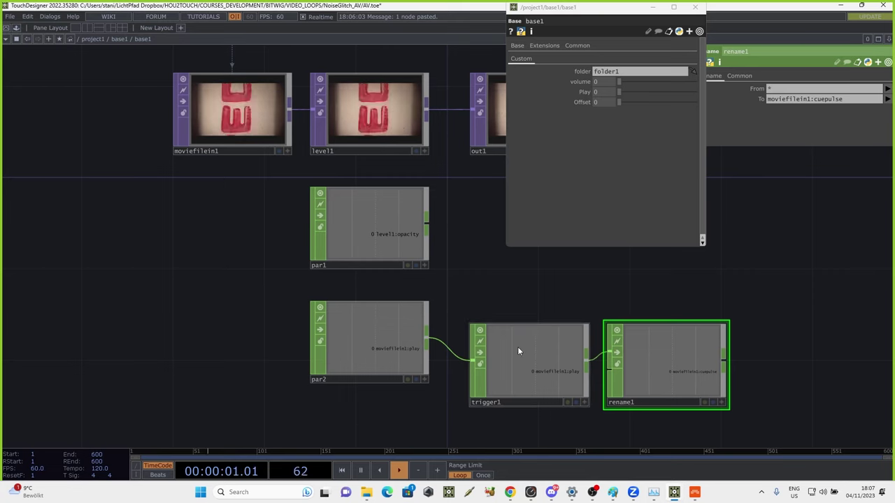
left_click_drag(490, 292, 465, 237)
left_click_drag(477, 296, 316, 386)
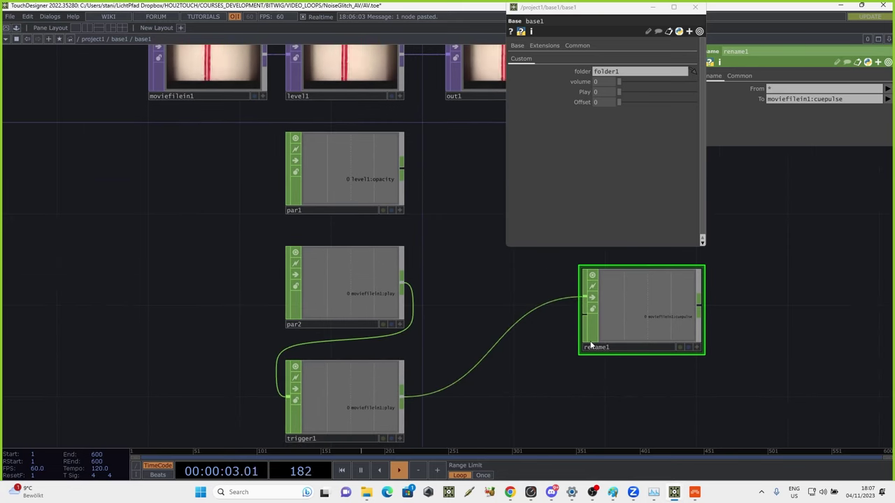
left_click_drag(633, 311, 492, 405)
left_click_drag(490, 328, 455, 330)
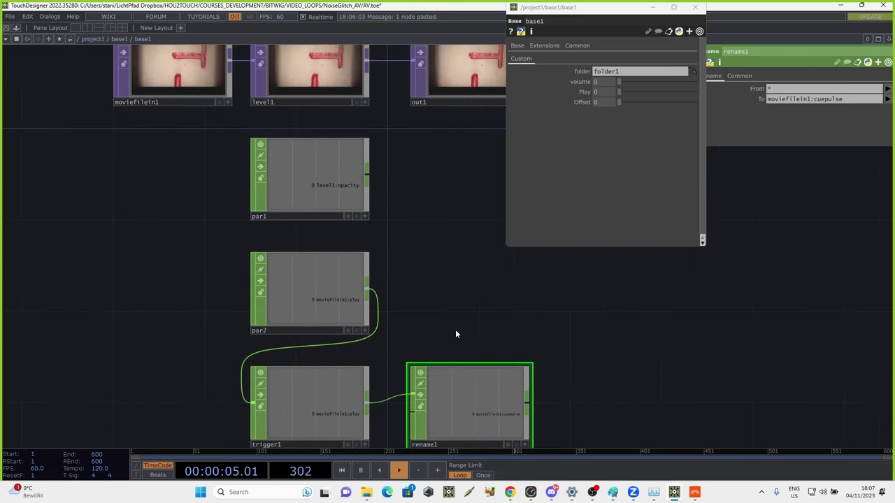
left_click_drag(414, 296, 432, 224)
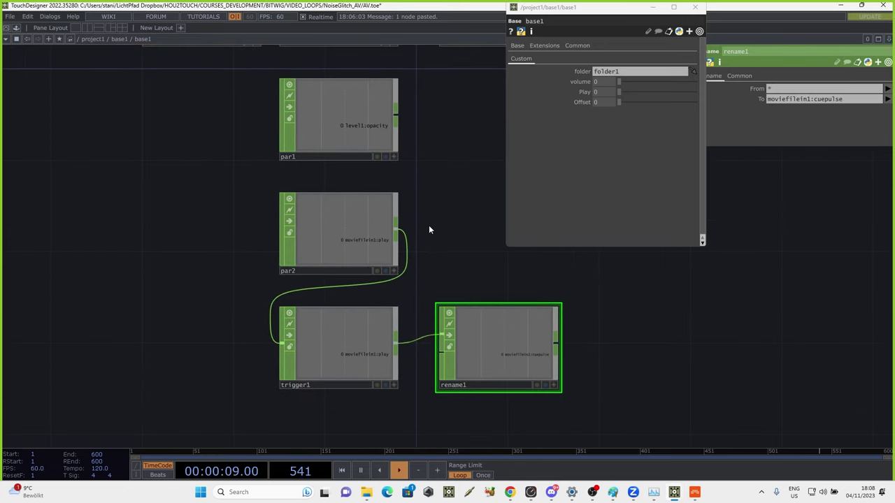
Duplicate the par2 Parameter CHOP and place the copy below trigger1
left_click(355, 250)
key("ctrl+c")
key("ctrl+v")
left_click_drag(412, 264, 419, 189)
left_click_drag(359, 245, 338, 369)
scroll(221, 240, "up", 5)
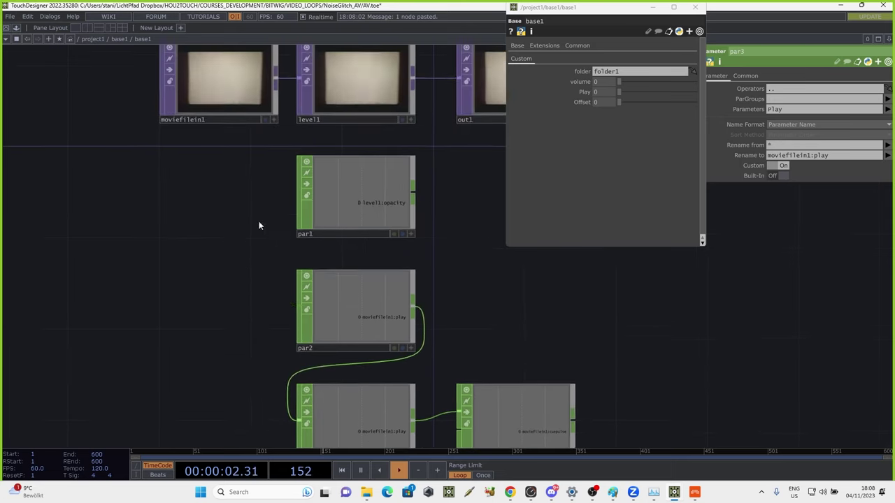
Switch the copied Parameter CHOP par3 so it reads base1's custom Offset parameter instead of Play
left_click(251, 88)
left_click_drag(671, 346, 677, 204)
left_click(405, 423)
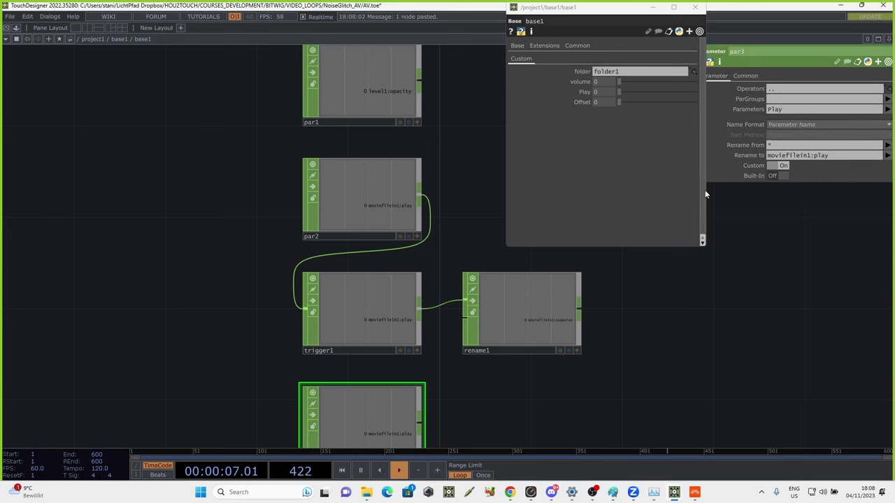
left_click(846, 115)
key("BackSpace")
key("BackSpace")
key("BackSpace")
key("BackSpace")
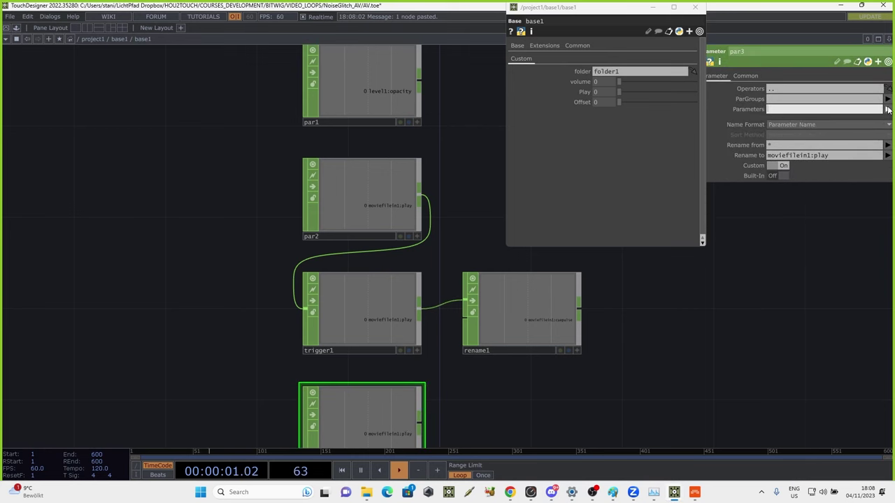
left_click(888, 109)
left_click(868, 146)
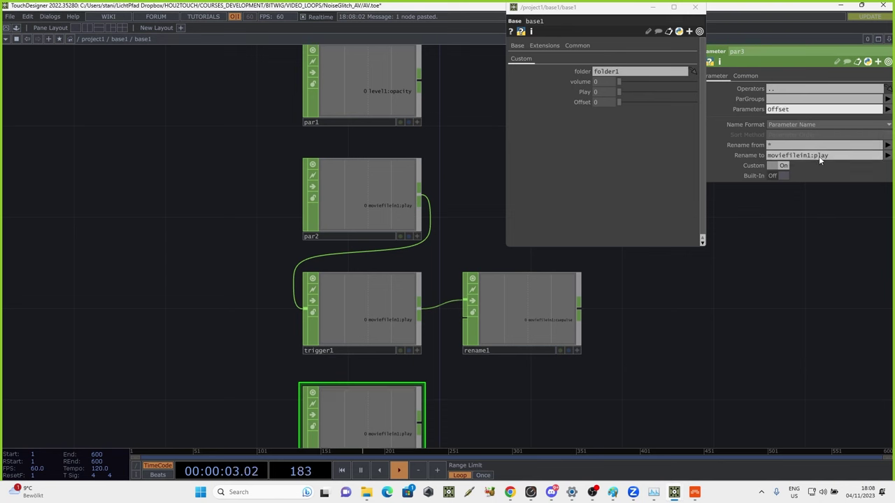
Change par3's rename target to moviefilein1:cuep
left_click(815, 156)
key("BackSpace")
key("BackSpace")
key("BackSpace")
key("BackSpace")
type("cue")
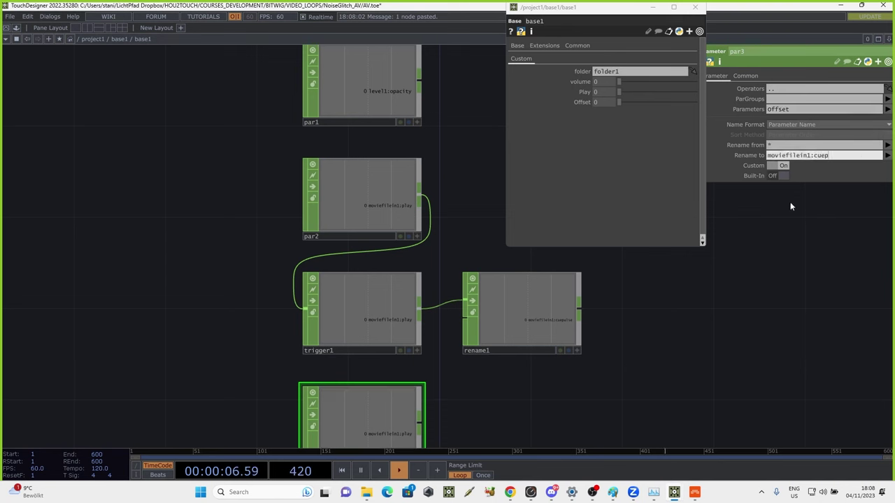
Look up moviefilein1's cue point parameter name and set rename1's target channel name to moviefilein1:cuepoint
left_click_drag(775, 270, 781, 394)
left_click(236, 88)
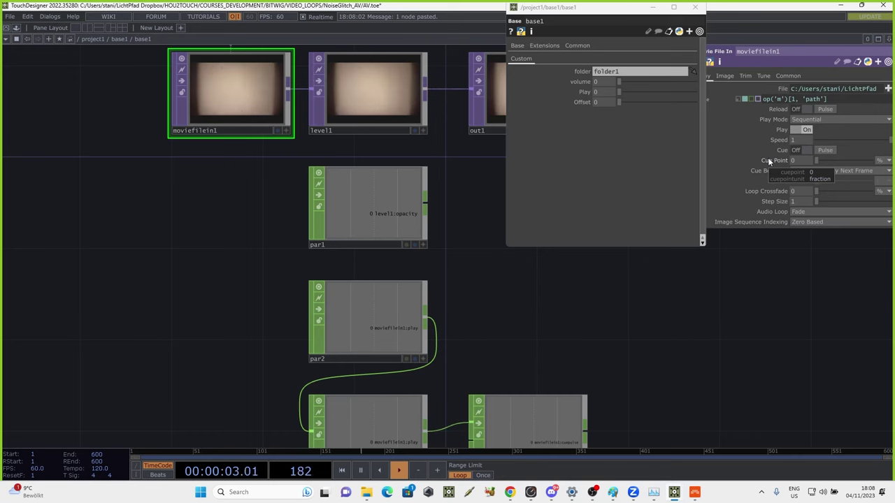
scroll(715, 259, "down", 3)
left_click(509, 394)
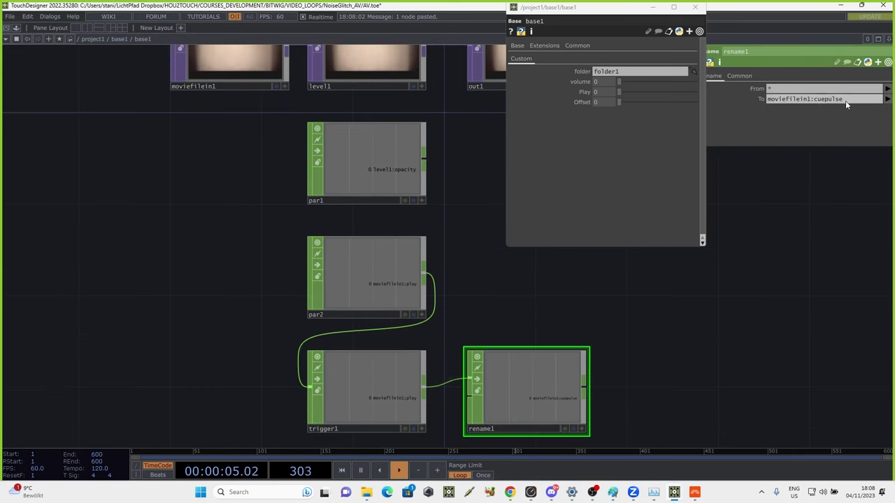
left_click_drag(846, 101, 829, 102)
type("o")
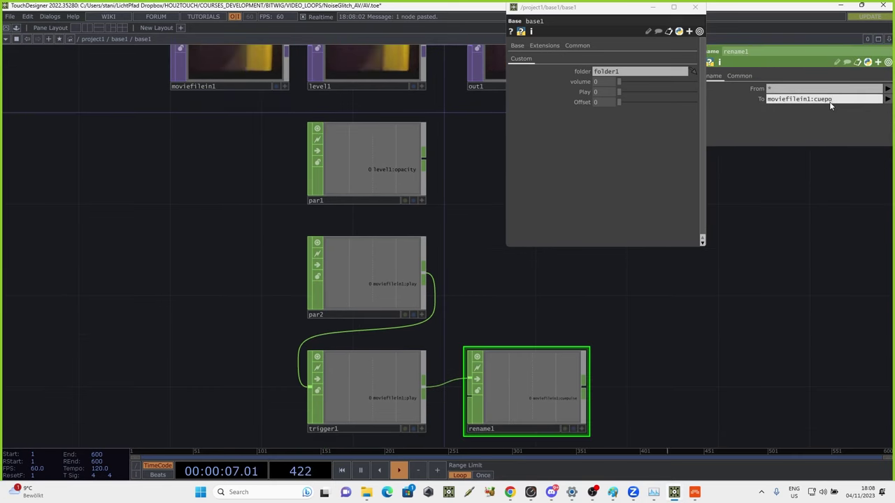
type("int")
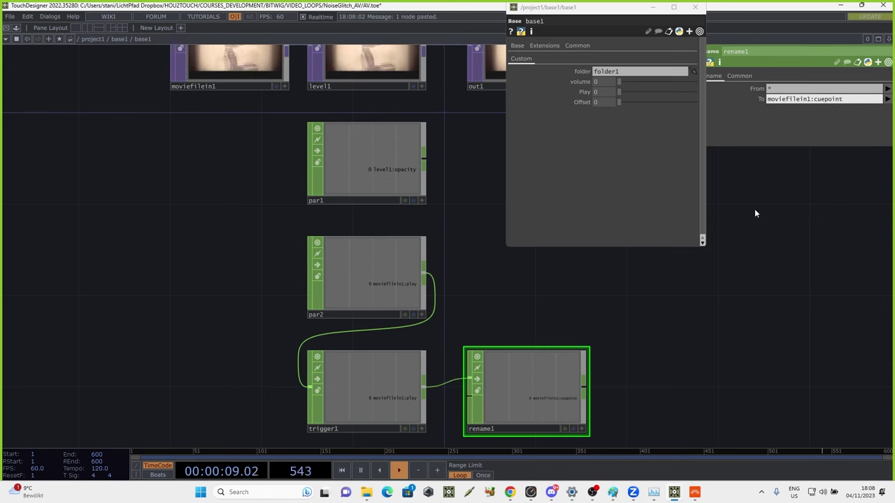
Add a Merge CHOP to the right of rename1
scroll(577, 313, "down", 5)
key("Tab")
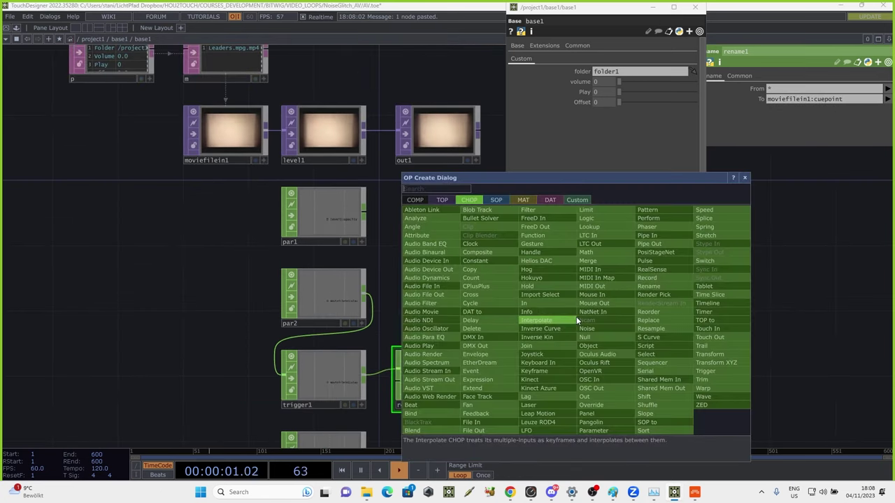
left_click(587, 260)
left_click(628, 316)
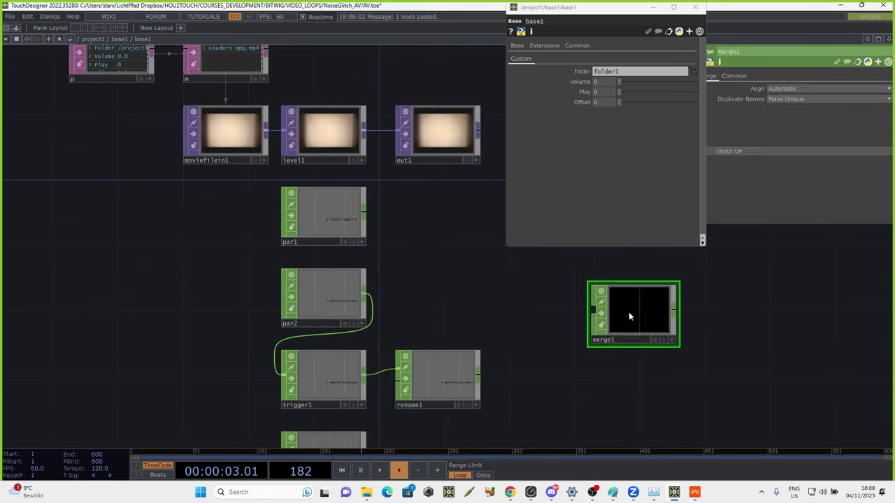
Connect par1, par2, rename1 and par3, in that order, to the input of merge1
left_click_drag(363, 212, 593, 308)
scroll(389, 282, "up", 2)
left_click_drag(364, 295, 660, 330)
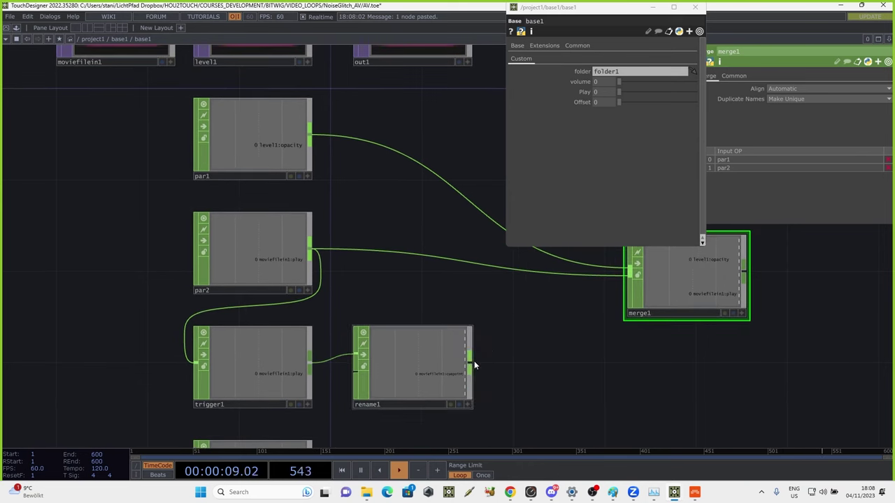
left_click_drag(474, 360, 633, 275)
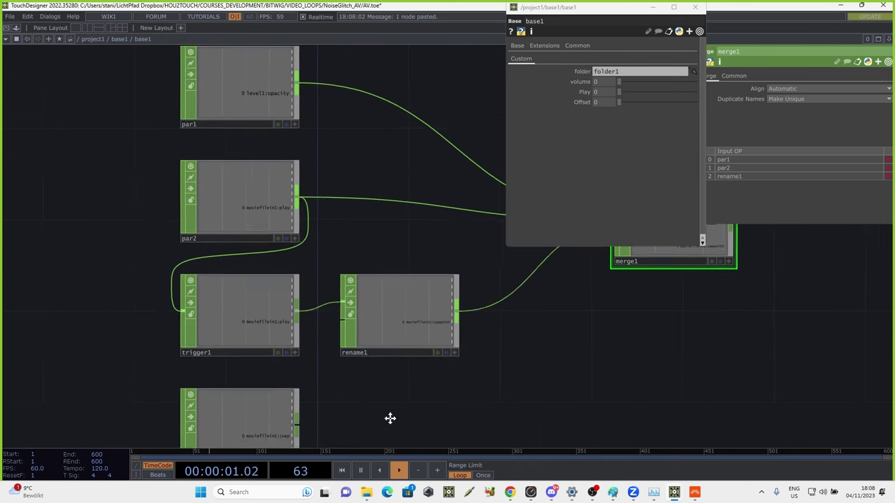
scroll(390, 418, "down", 4)
left_click_drag(148, 393, 420, 246)
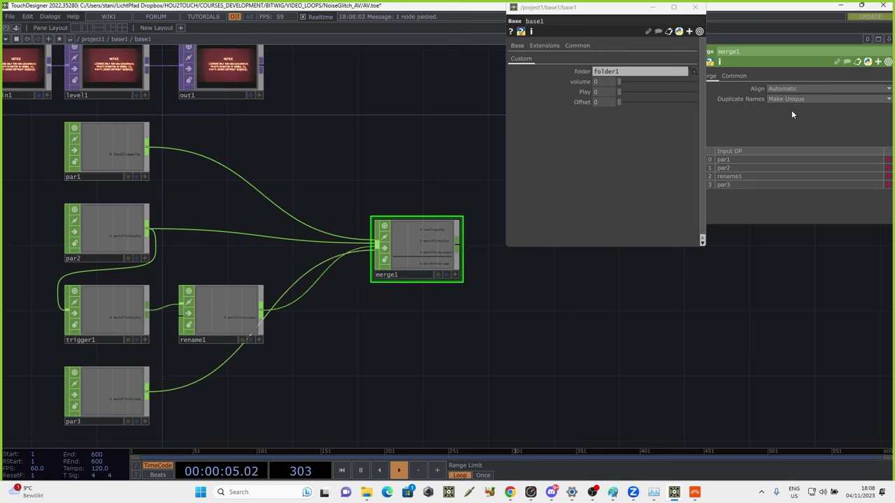
Set merge1's export method to Channel Name is Path:Parameter and turn on its export
left_click(734, 75)
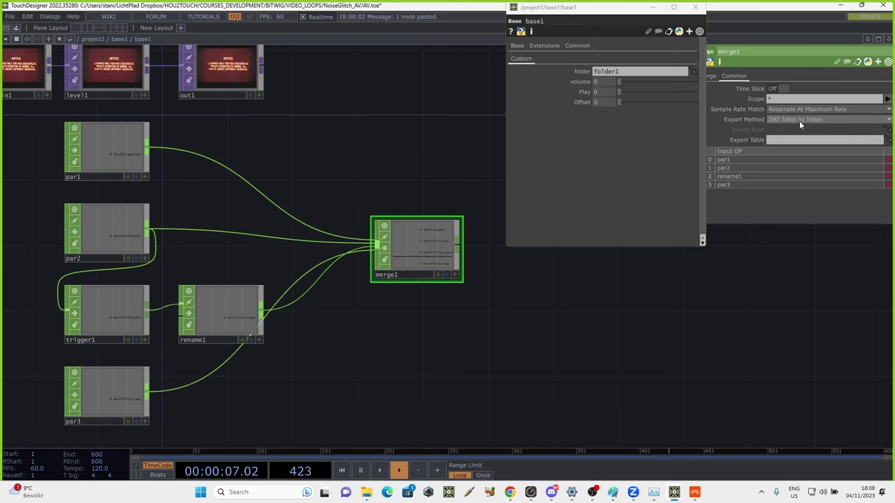
left_click(799, 120)
left_click(799, 160)
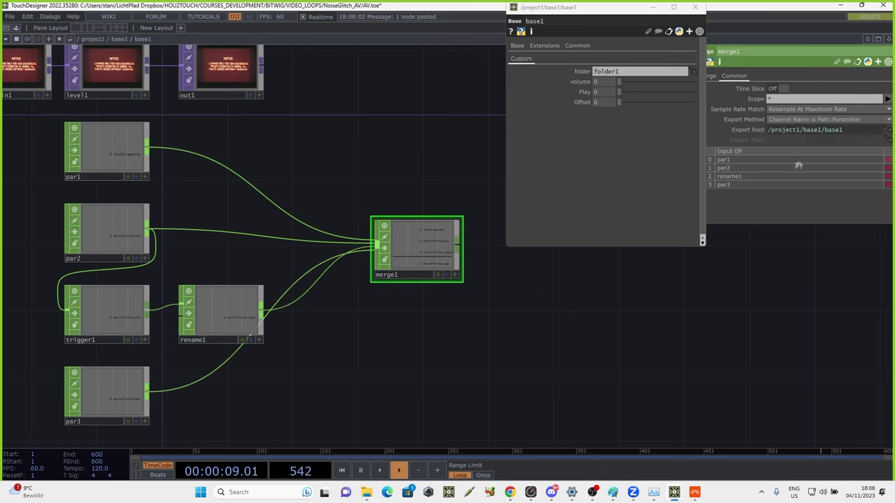
left_click_drag(417, 161, 616, 306)
Complete par3's rename target as moviefilein1:cuepoint
left_click(173, 223)
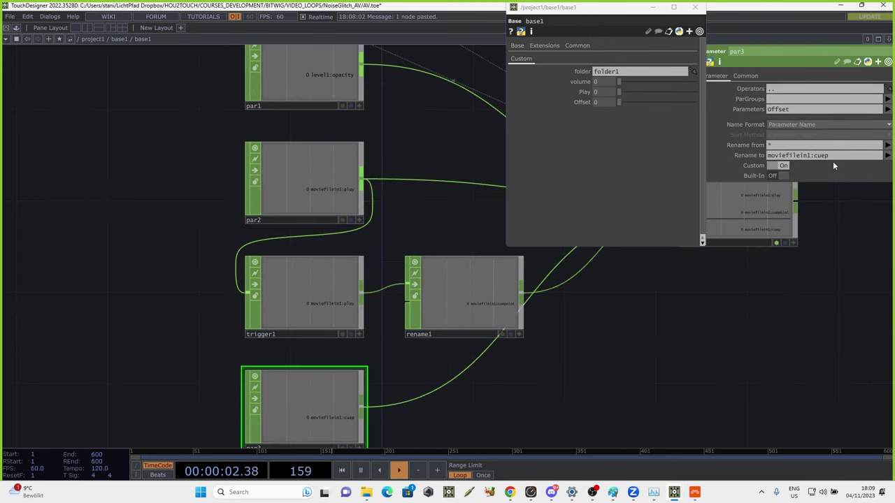
left_click(831, 158)
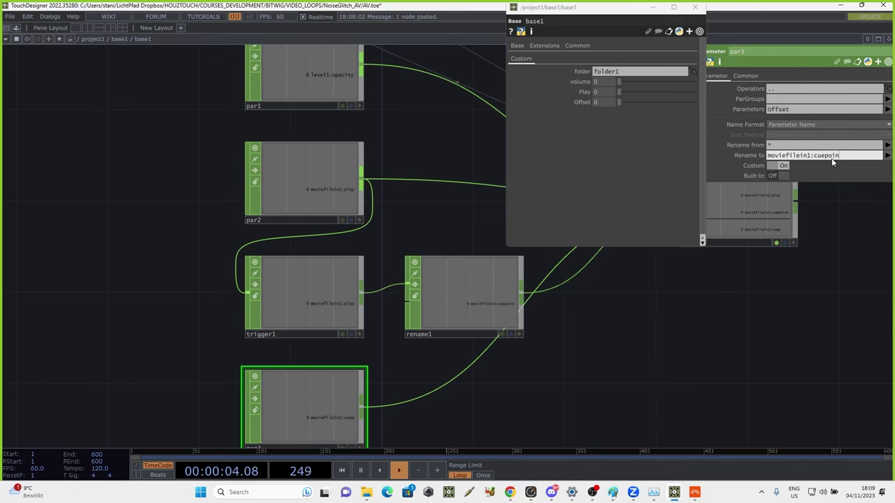
type("oint")
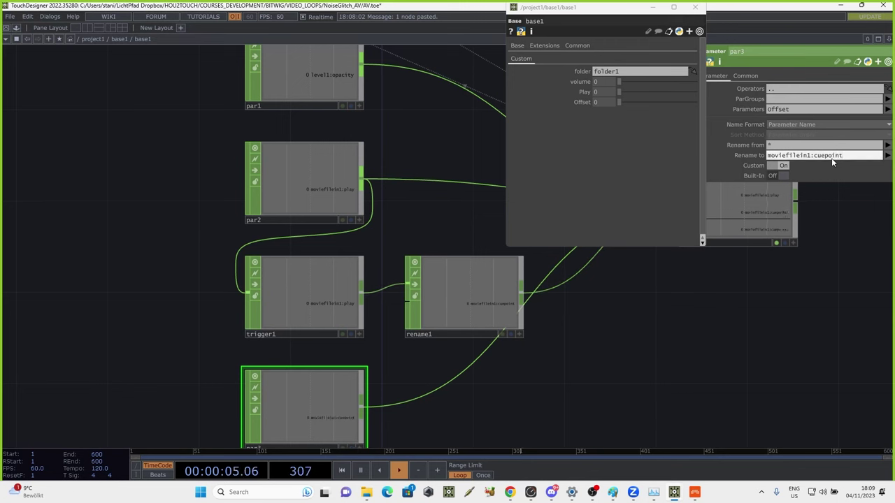
Correct rename1's target channel name to moviefilein1:cuepulse
left_click(524, 276)
left_click(834, 100)
left_click_drag(843, 99, 832, 100)
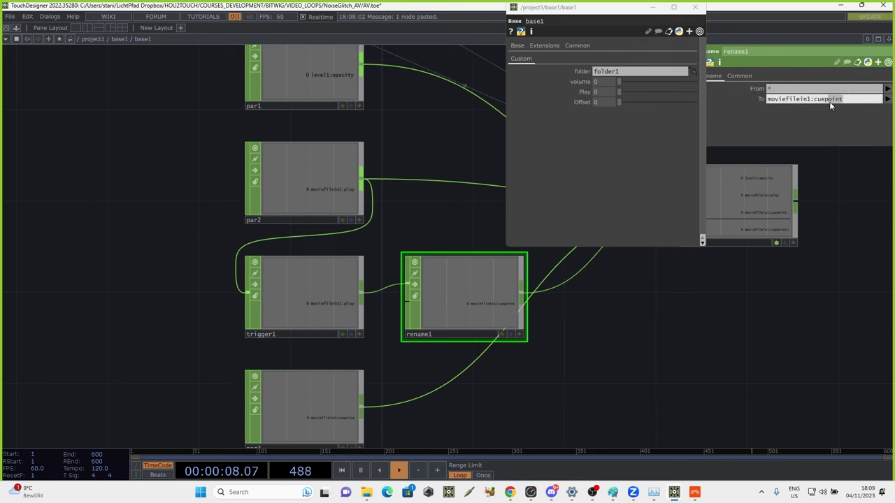
type("ulse")
Check the play and cue parameters of moviefilein1 and the opacity of level1 for the exported channels
left_click_drag(824, 255, 778, 336)
scroll(778, 337, "down", 3)
left_click(313, 139)
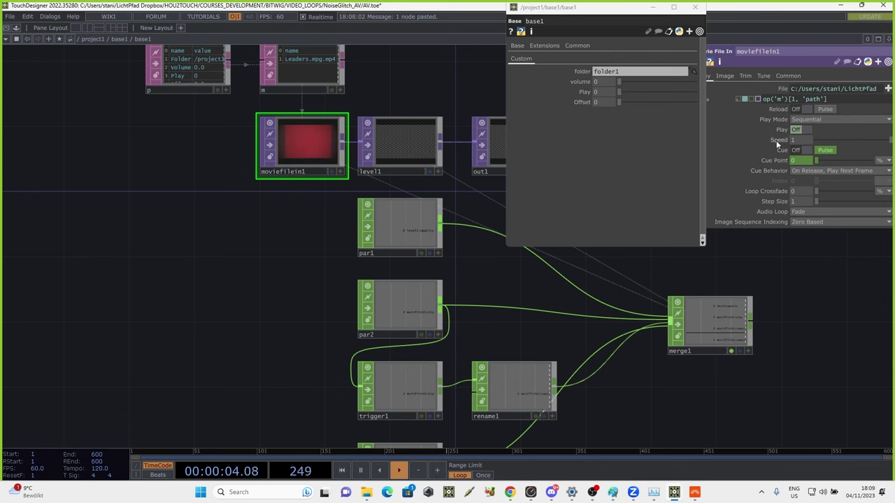
left_click(408, 133)
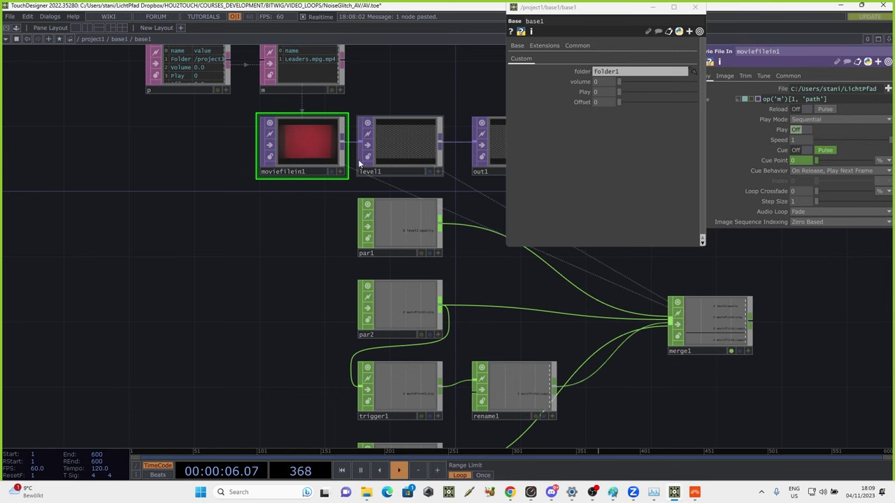
left_click(789, 75)
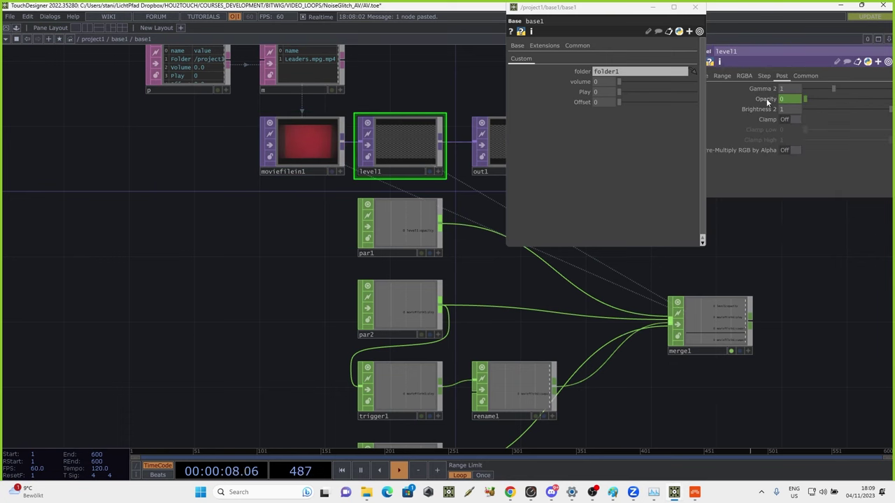
Save the project and leave base1's inner network for the parent network
key("h")
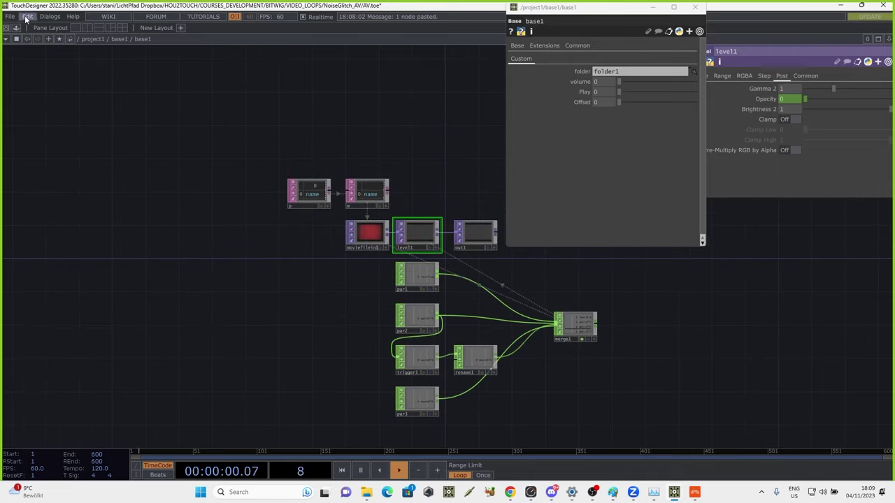
left_click(11, 16)
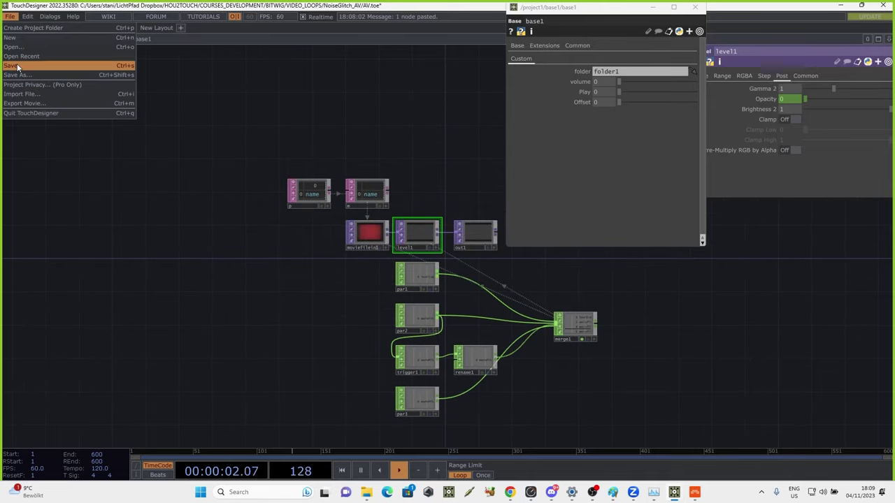
left_click(17, 68)
scroll(611, 369, "down", 6)
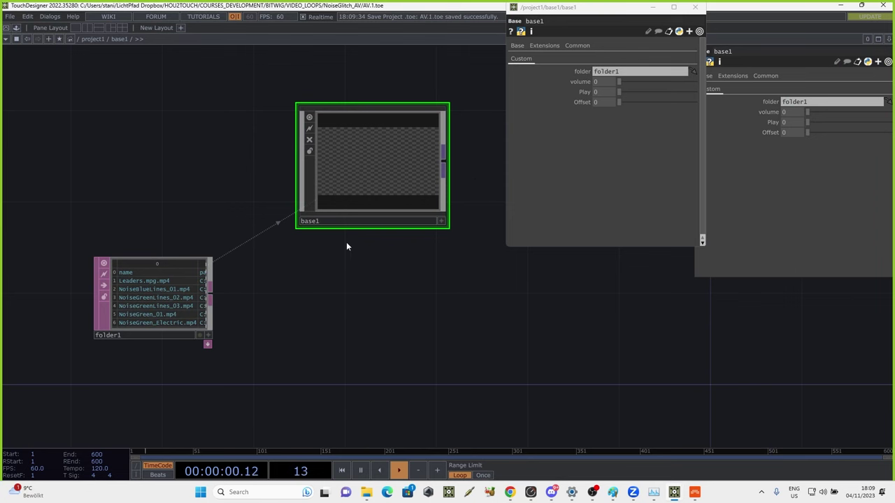
Move the base1 component directly above the folder1 DAT
left_click_drag(345, 279, 283, 290)
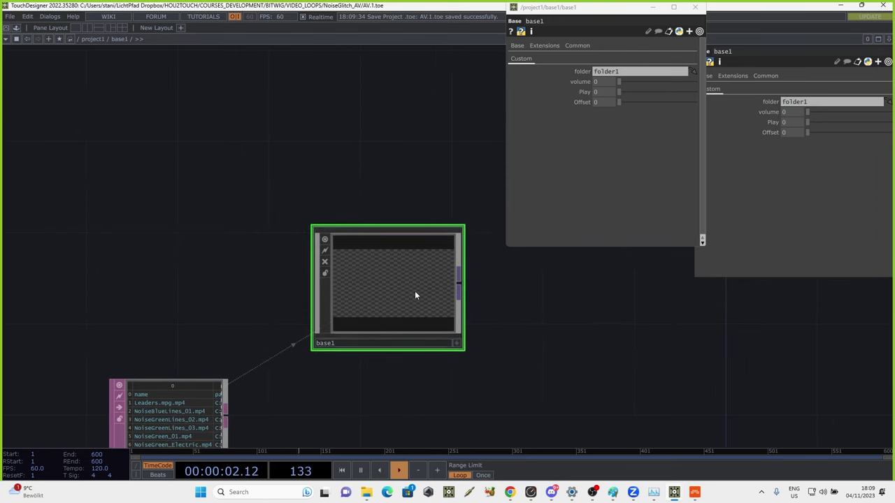
left_click_drag(415, 296, 208, 254)
scroll(326, 234, "down", 3)
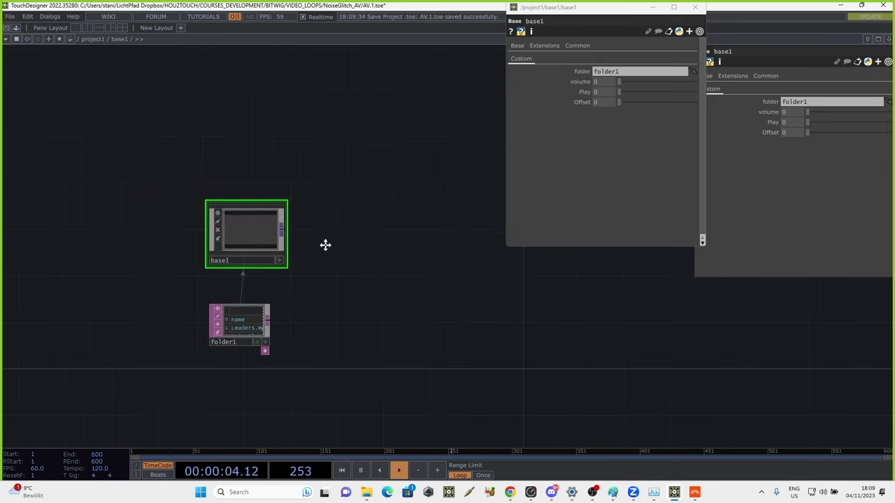
Add a Replicator COMP to the right of base1 and assign folder1 as its Template DAT Table
left_click_drag(326, 244, 288, 244)
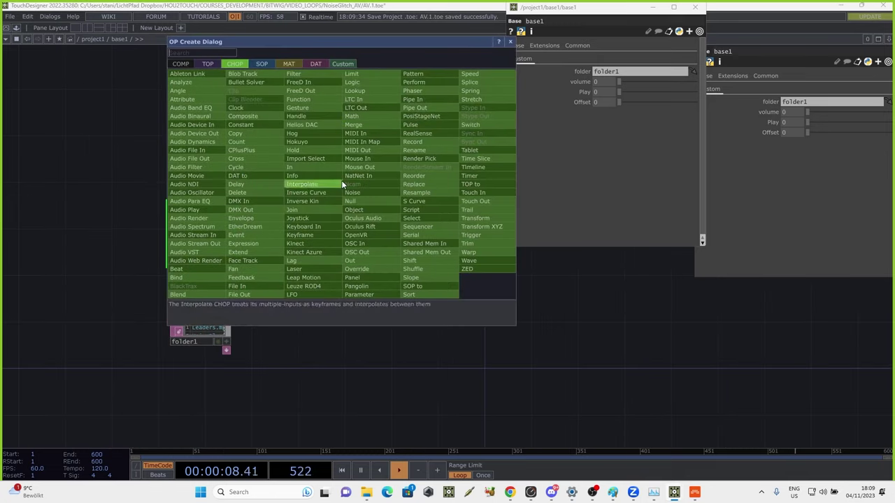
left_click(183, 64)
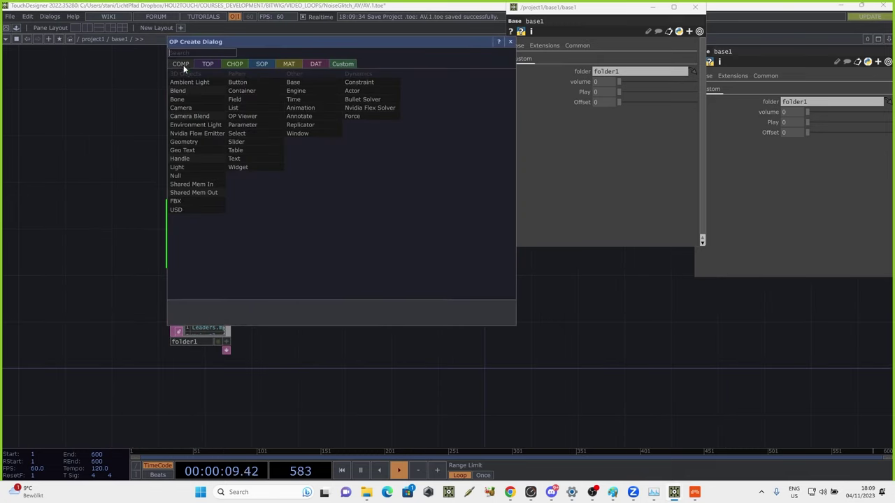
left_click(304, 126)
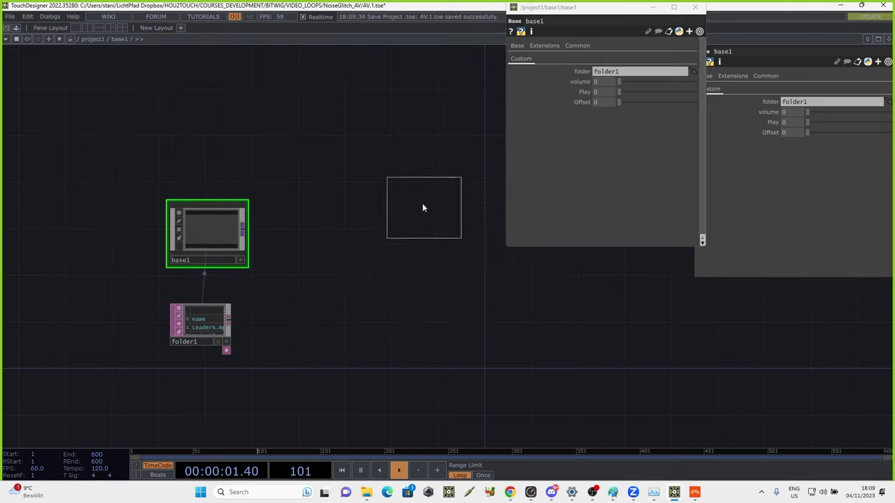
left_click(423, 206)
left_click_drag(151, 329, 795, 120)
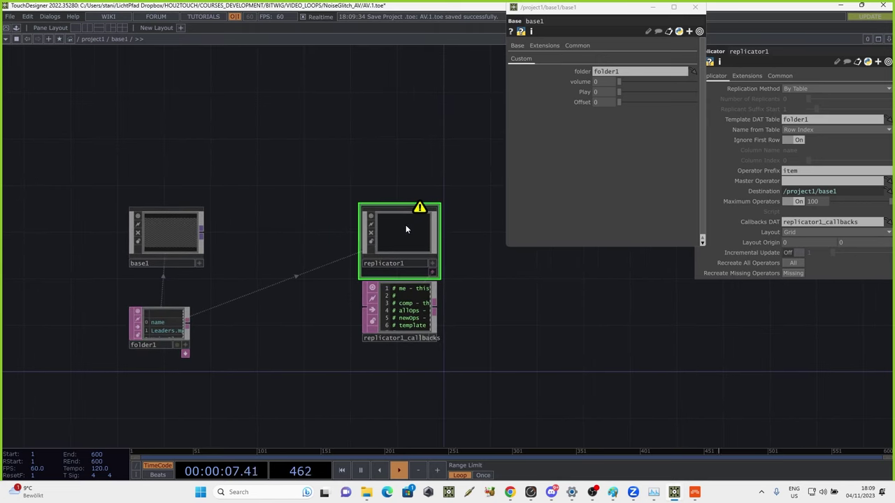
Set base1 as its own Clone Master and move replicator1 with its callbacks DAT up and closer to base1
left_click_drag(179, 239, 778, 182)
left_click_drag(182, 235, 171, 234)
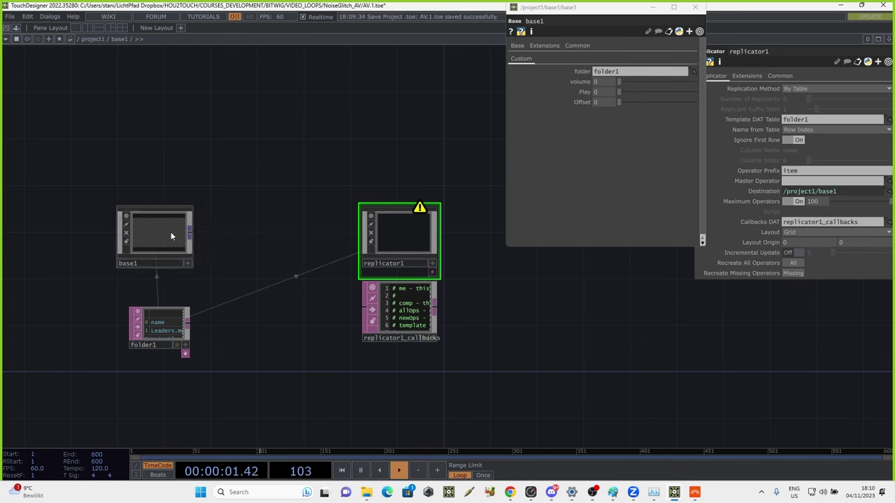
left_click(584, 48)
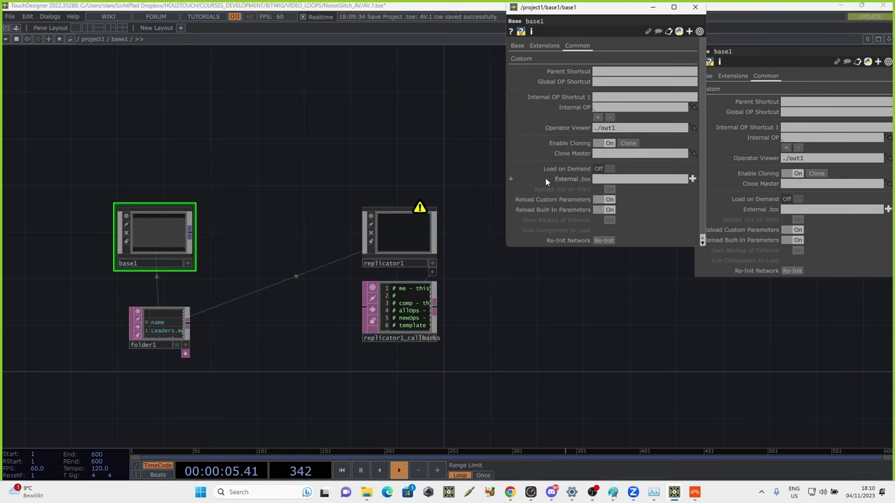
mouse_move(127, 226)
left_mouse_down()
mouse_move(319, 172)
mouse_move(554, 158)
left_mouse_up()
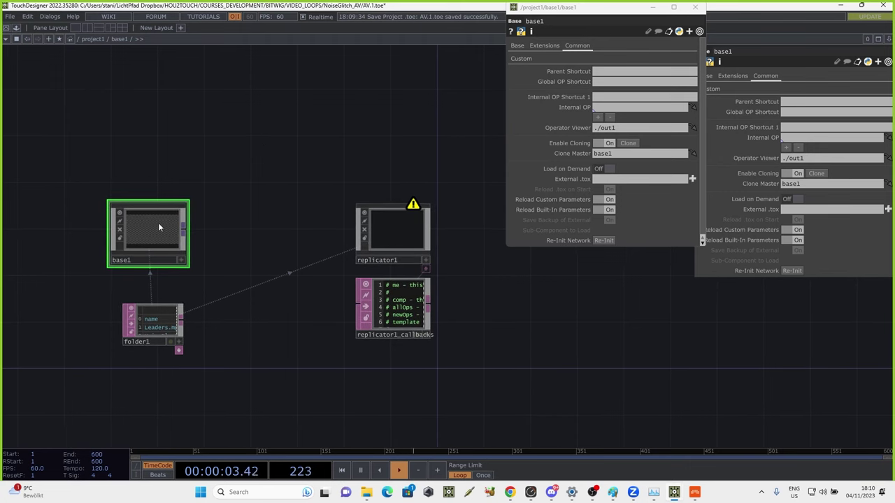
left_click_drag(423, 228, 375, 123)
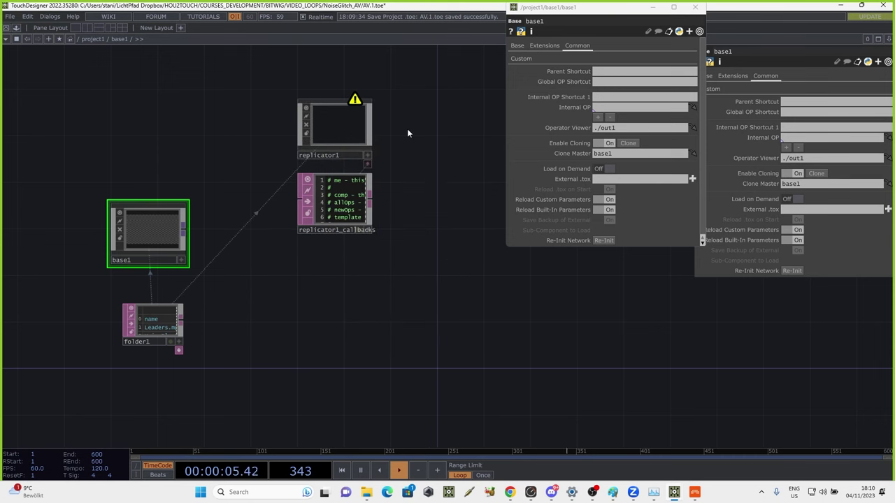
Move the inner base1 closer to replicator1, close base1's floating parameter window and set replicator1's Master Operator to base1
left_click(344, 130)
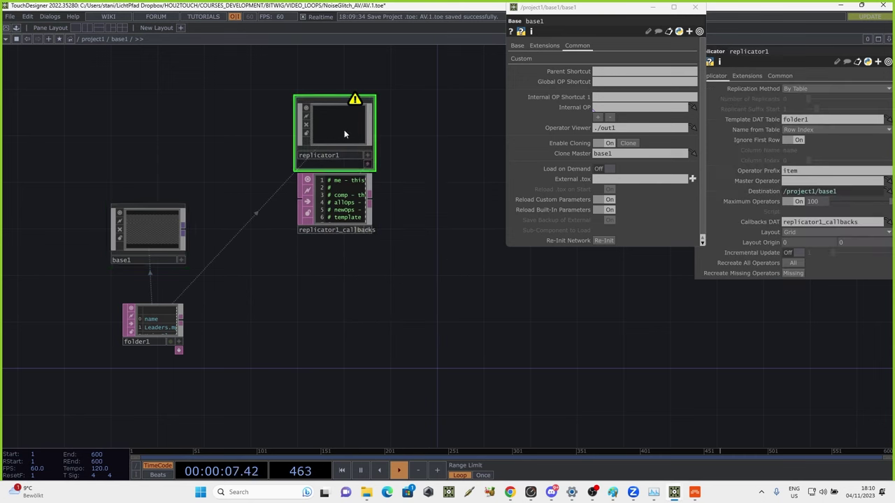
left_click_drag(157, 231, 196, 211)
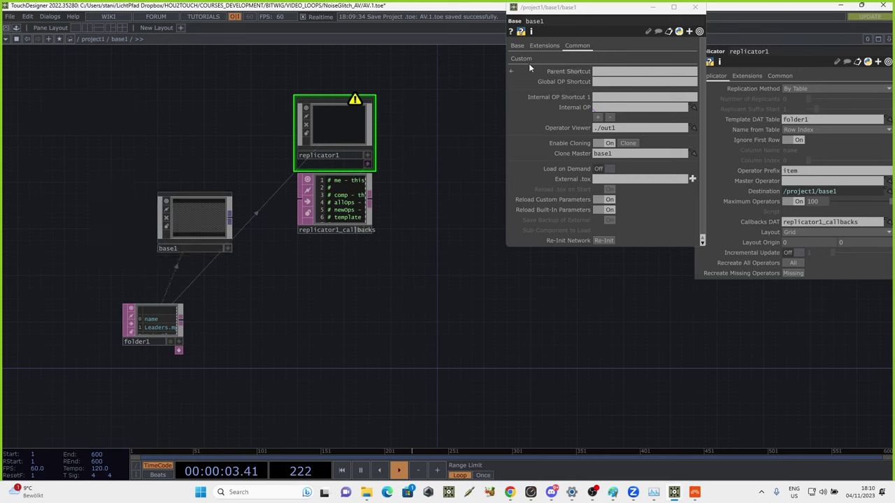
left_click(693, 7)
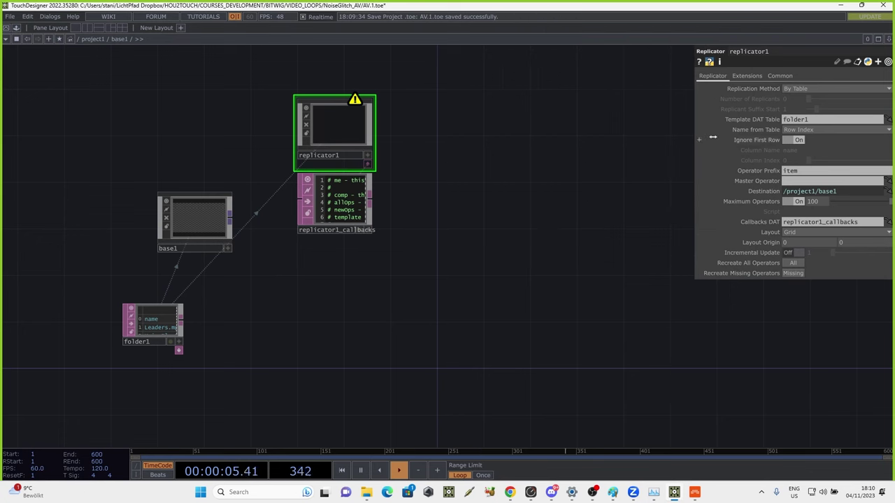
left_click_drag(196, 213, 757, 185)
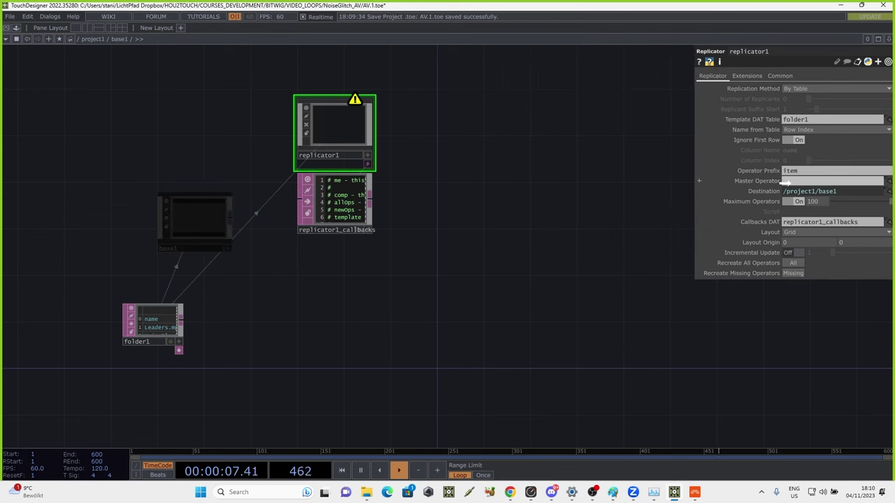
left_click_drag(593, 201, 477, 151)
scroll(500, 158, "down", 4)
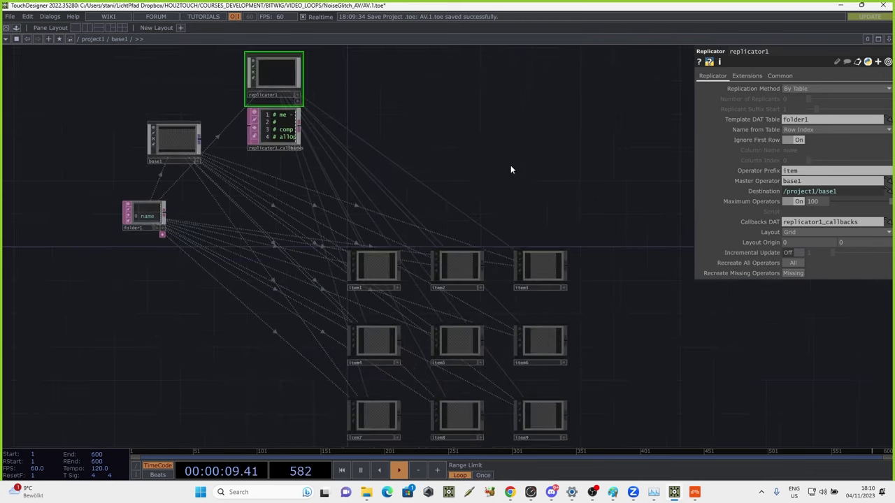
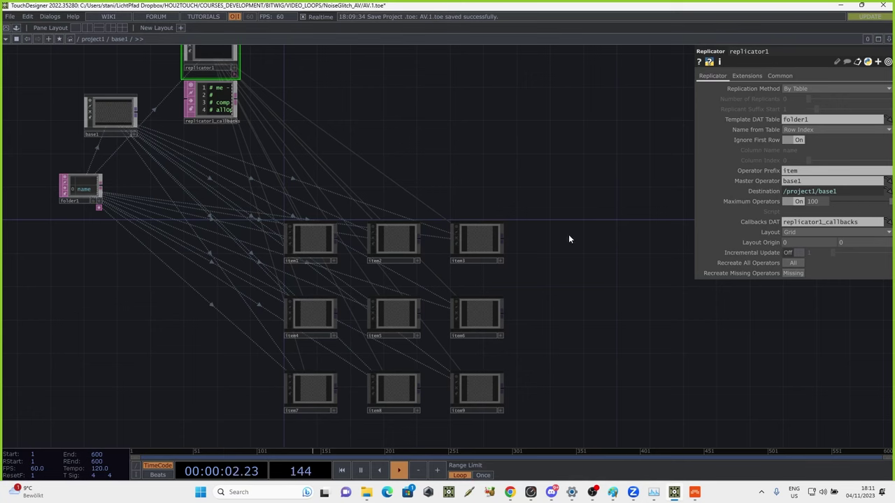
Add a GLSL Multi TOP to the right of the replicated items and wire all nine items into it
key("Tab")
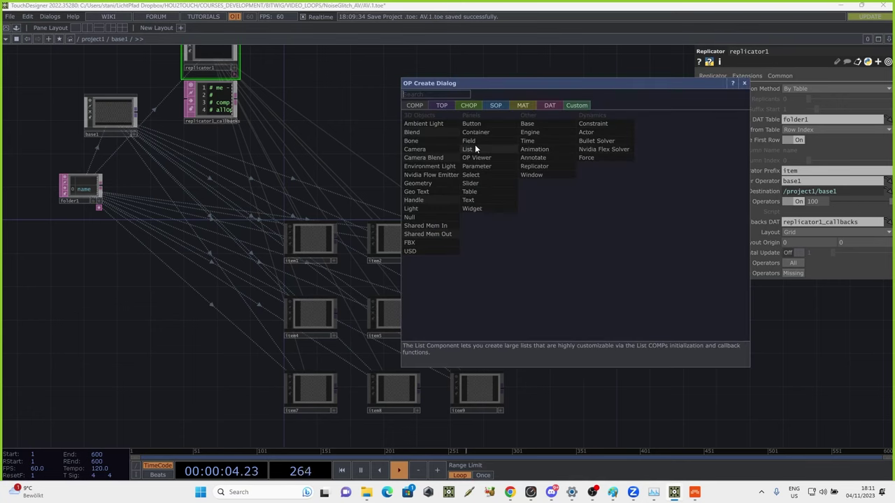
left_click(441, 103)
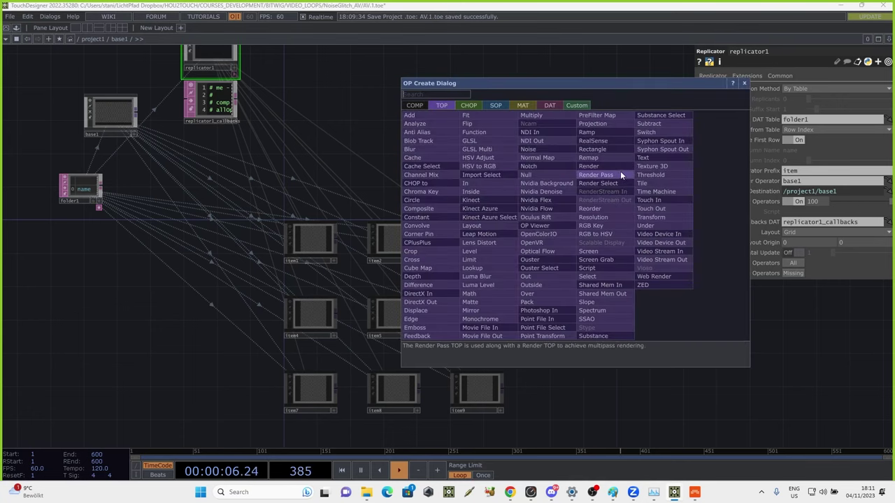
left_click(484, 149)
left_click(631, 280)
left_click_drag(657, 265, 607, 240)
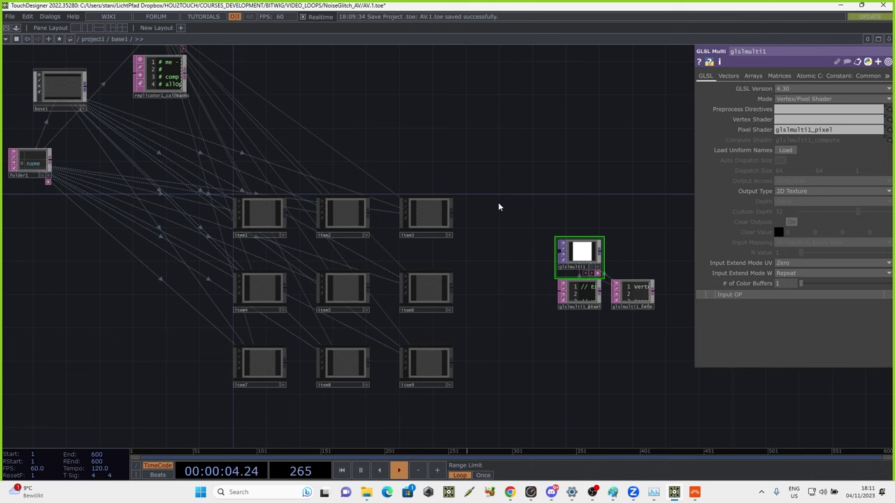
left_click_drag(248, 161, 471, 434)
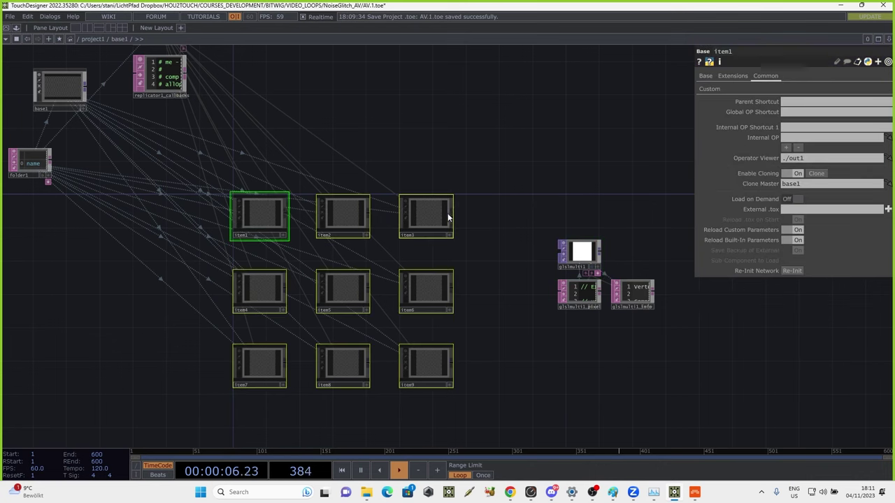
left_click(562, 255)
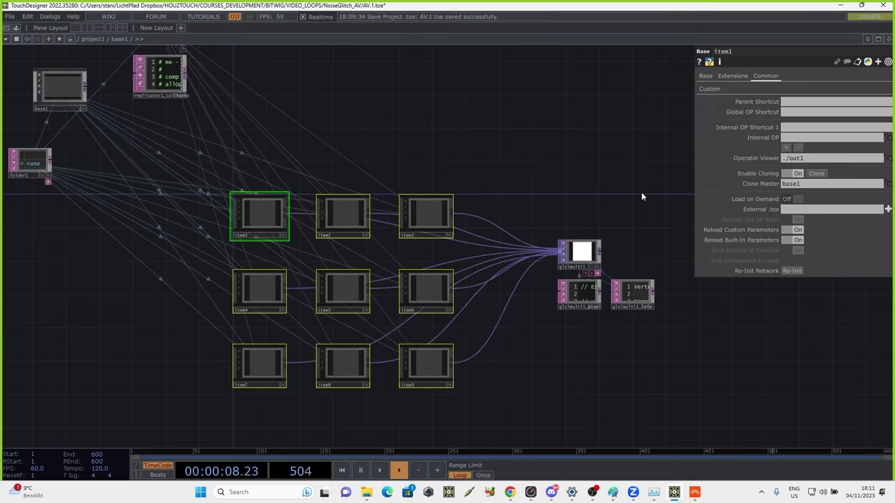
Set the GLSL Multi TOP's Output Type to 2D Texture Array
scroll(516, 260, "up", 5)
left_click_drag(516, 267, 448, 314)
left_click_drag(555, 265, 569, 123)
left_click_drag(469, 177, 446, 224)
left_click_drag(555, 219, 563, 200)
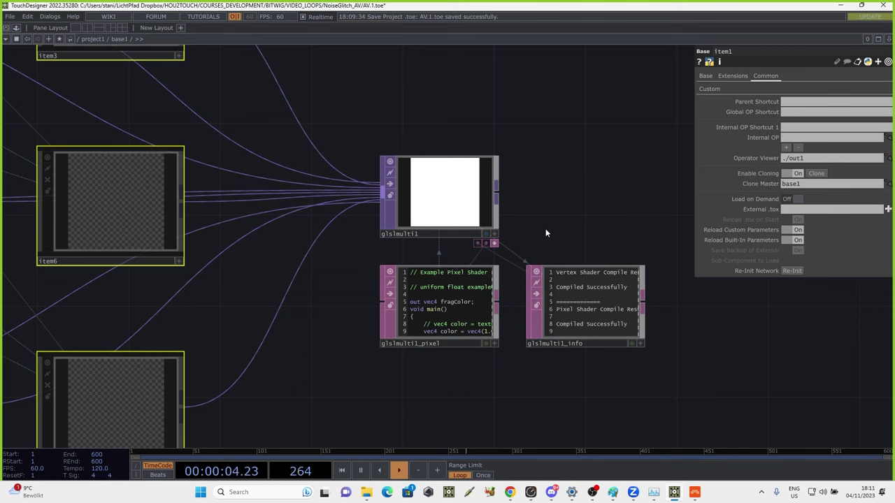
left_click(456, 204)
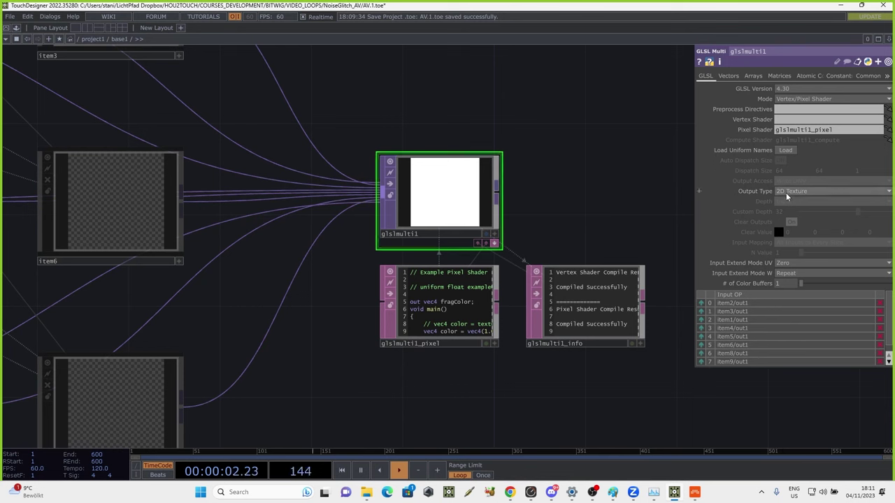
left_click(780, 193)
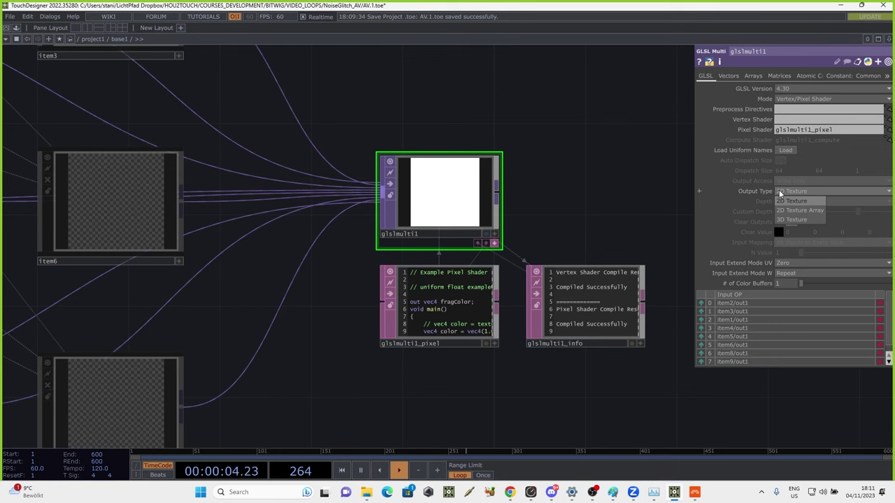
left_click(791, 212)
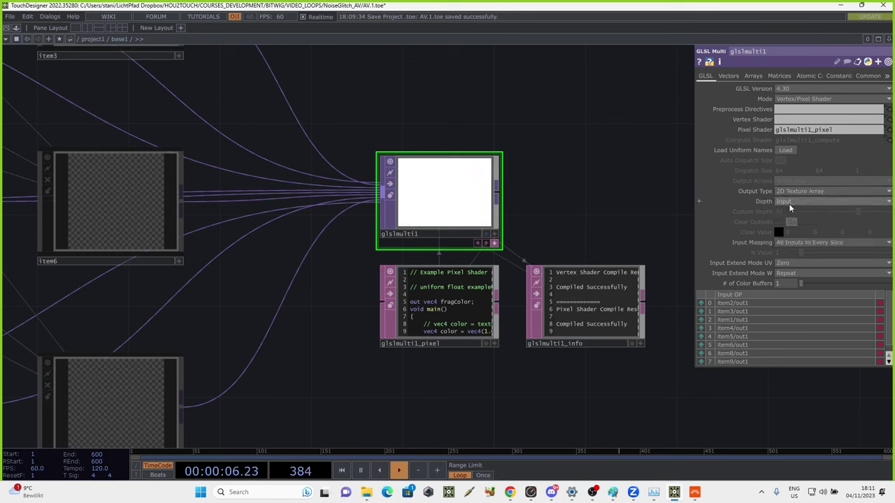
Give glslmulti1 a Custom Depth of 9 and set its Input Mapping to N Input(s) per Slice
left_click(789, 203)
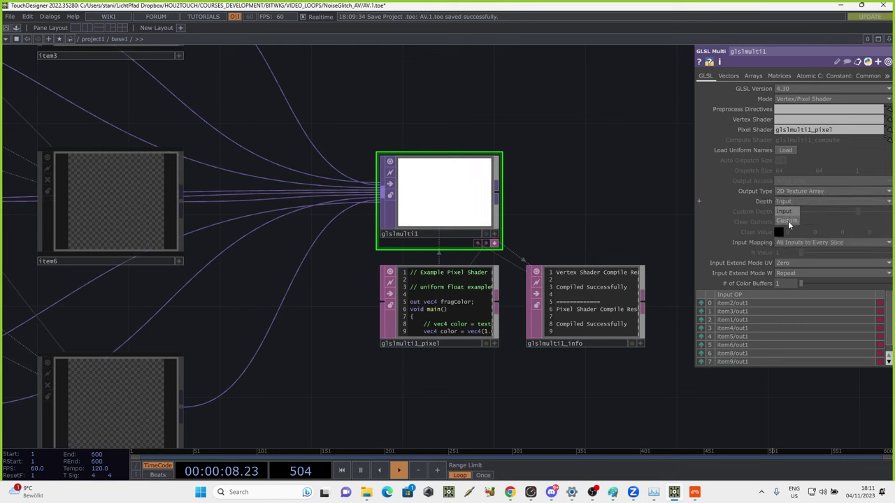
left_click(788, 221)
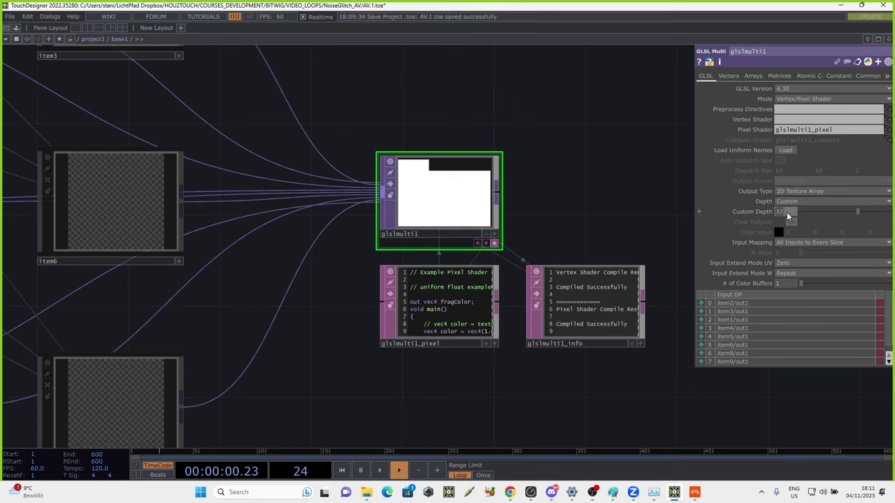
type("9")
key("Return")
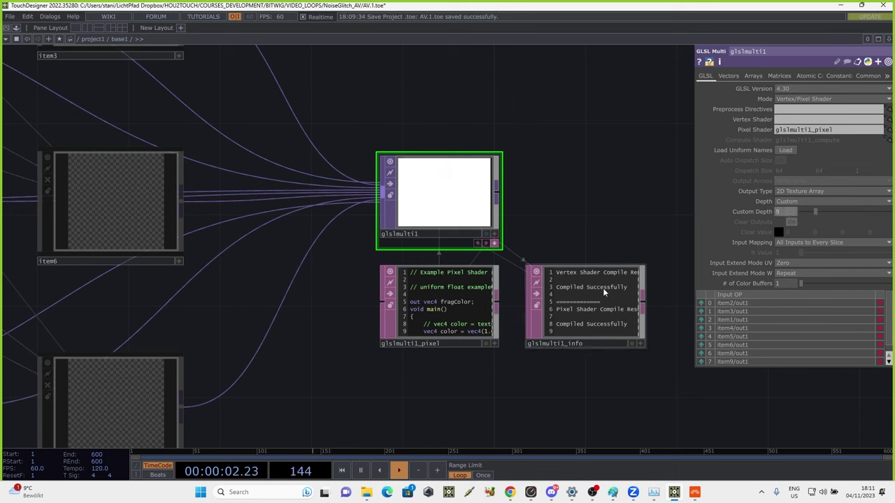
left_click(785, 243)
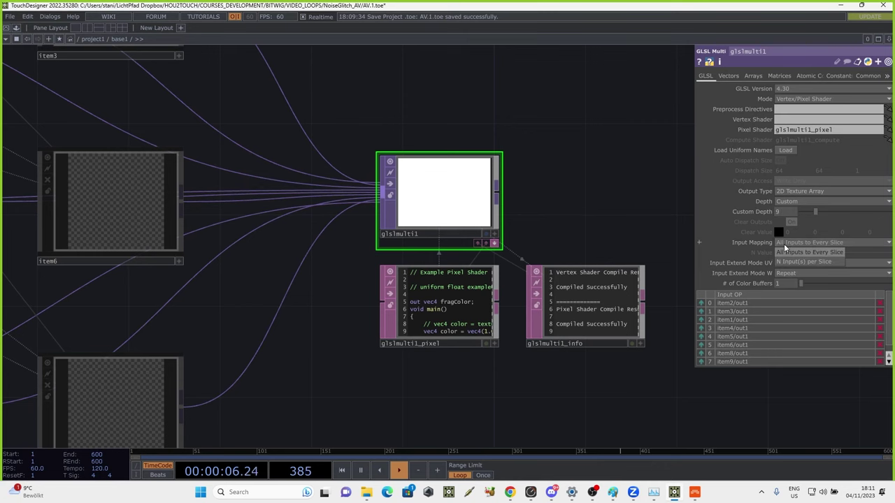
left_click(790, 263)
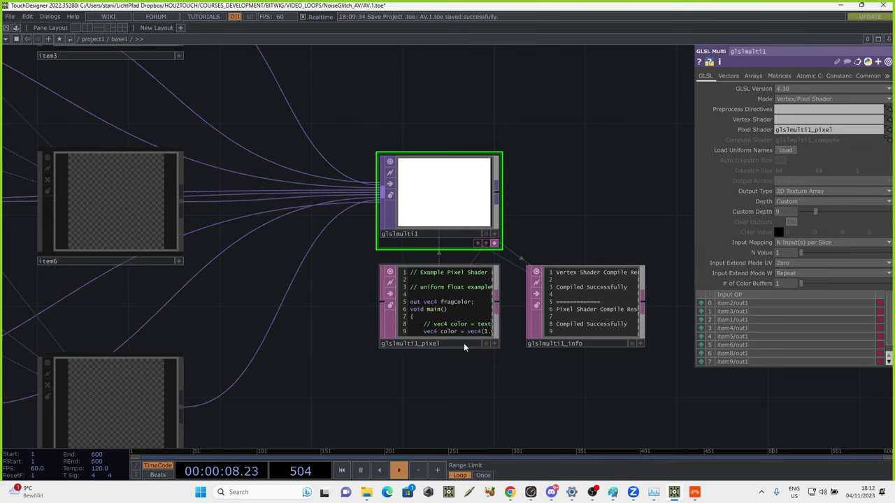
In the glslmulti1_pixel shader, uncomment the sTD2DInputs[0] texture sampling line and comment out the vec4(1.0) color line
scroll(458, 349, "up", 3)
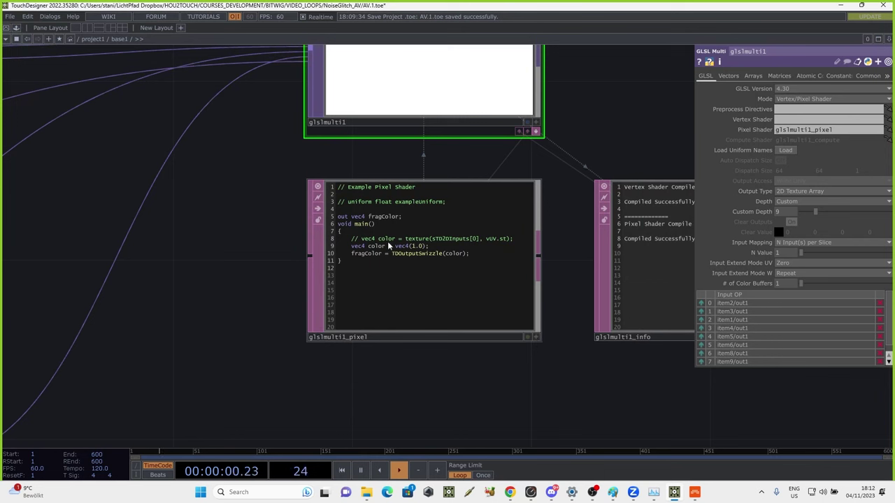
left_click(536, 339)
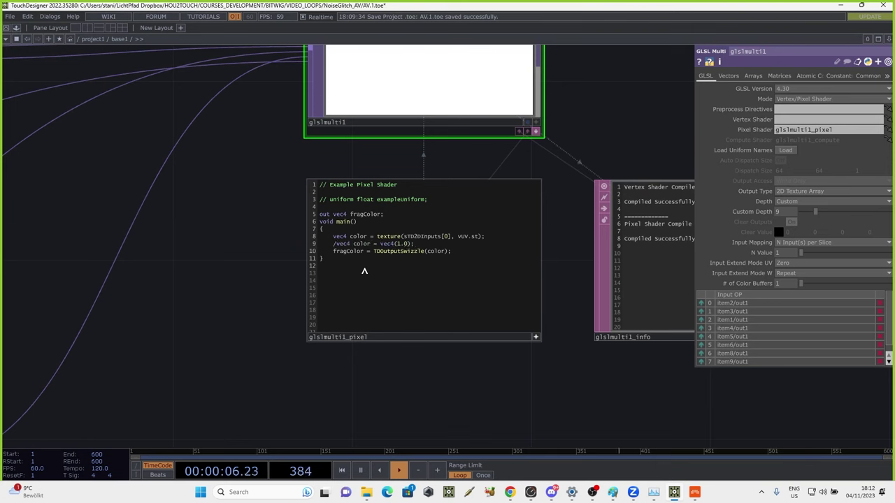
scroll(605, 242, "down", 4)
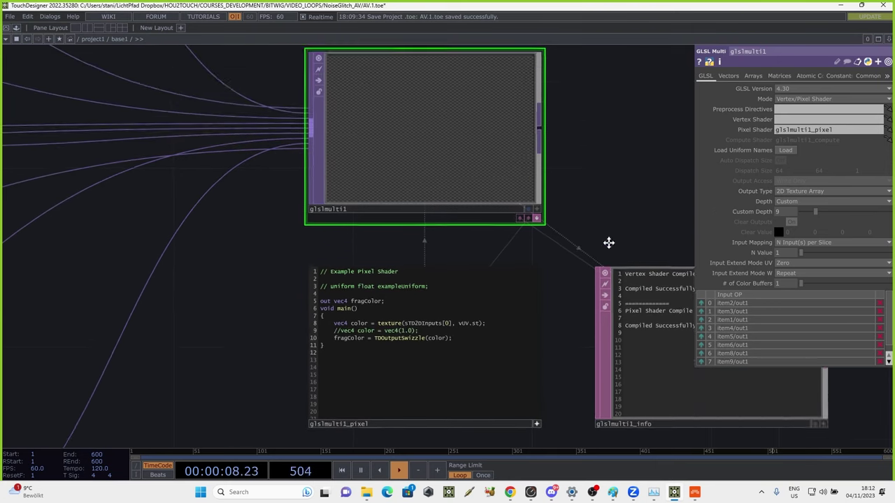
Add an Out TOP to the right of glslmulti1, fed by its output
scroll(606, 210, "down", 2)
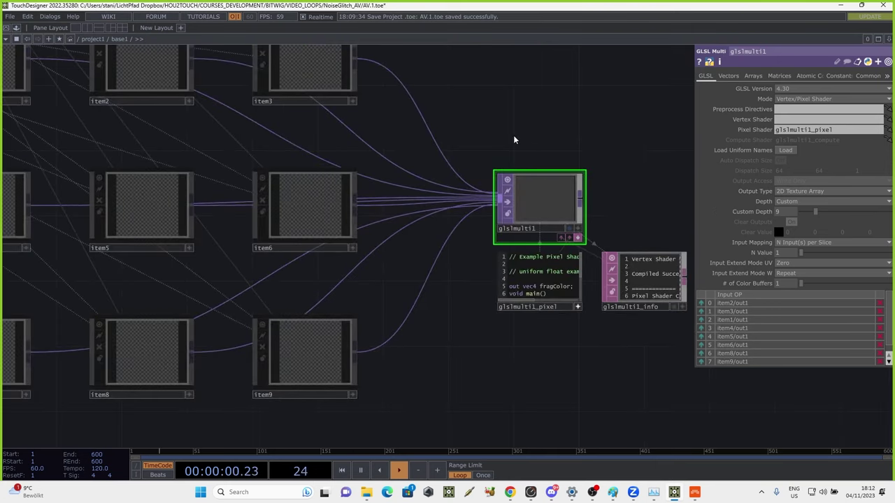
left_click_drag(516, 140, 572, 170)
scroll(572, 170, "down", 3)
left_click_drag(549, 130, 569, 161)
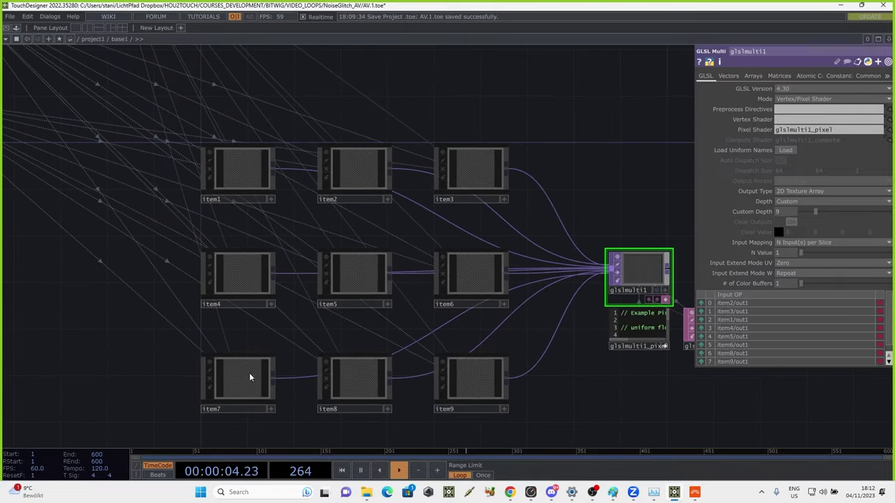
left_click_drag(527, 117, 352, 134)
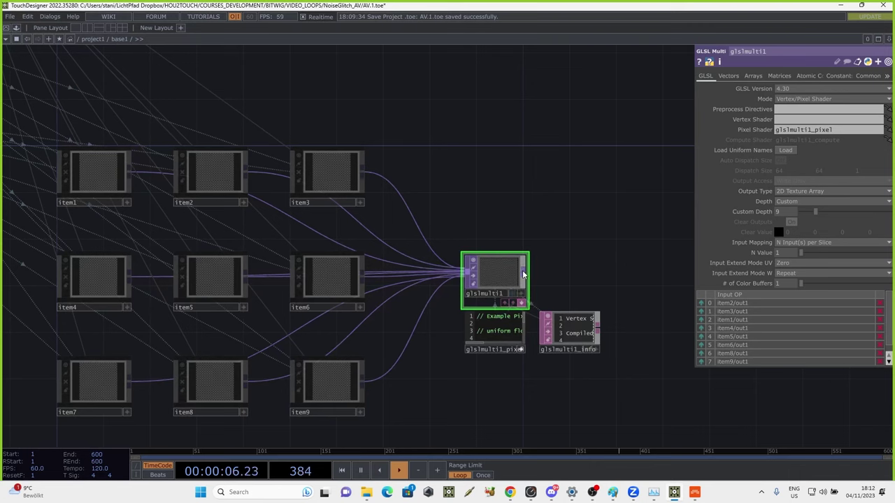
right_click(523, 274)
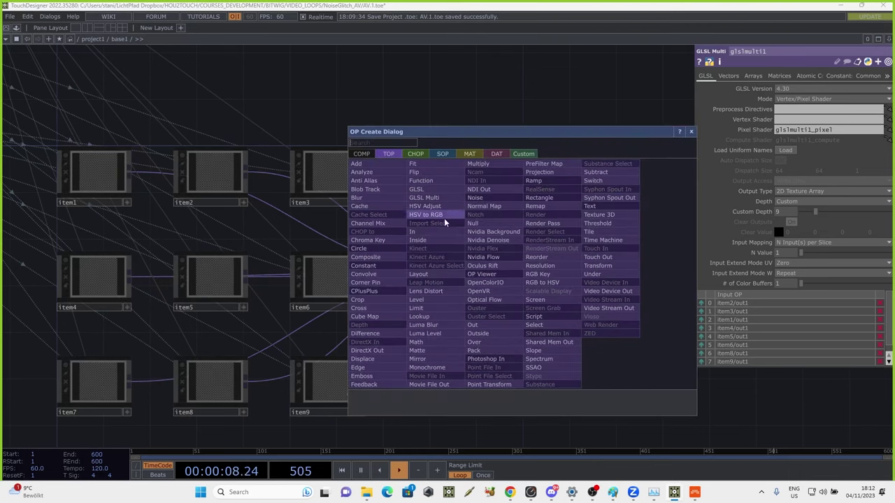
left_click(473, 325)
left_click(627, 282)
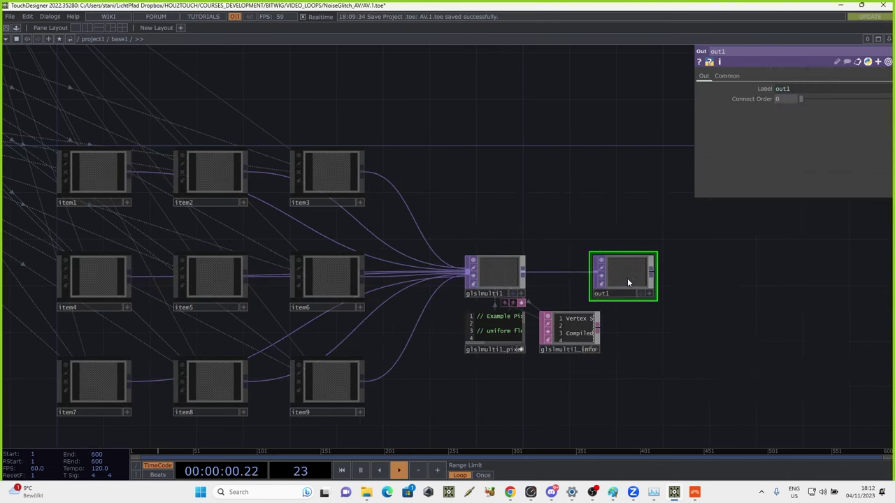
Leave base1's network for project1 and save the project
scroll(588, 210, "down", 8)
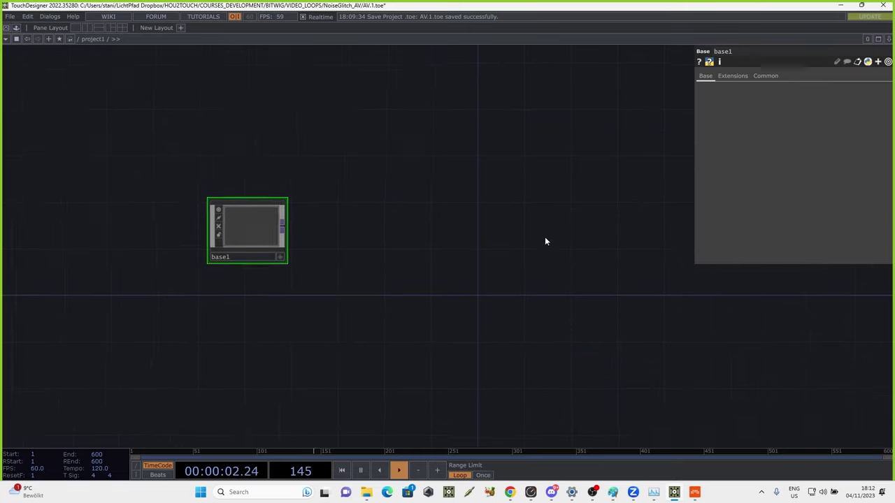
left_click(11, 16)
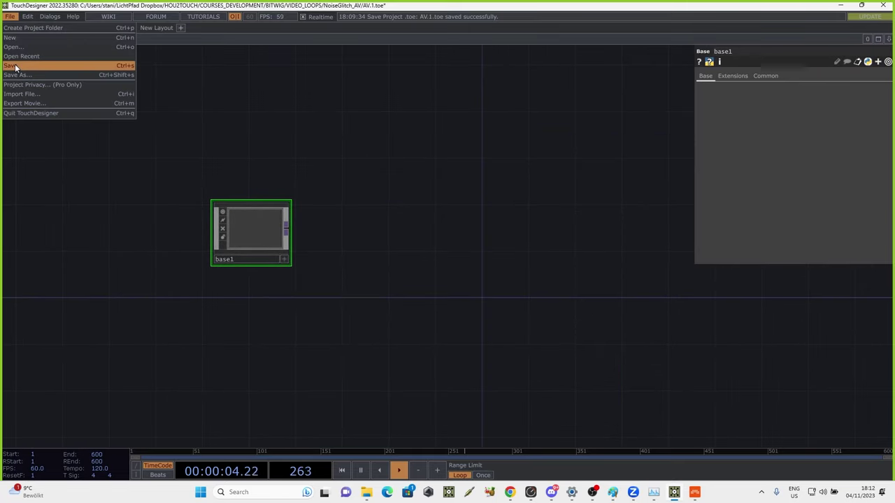
left_click(15, 67)
Return inside the outer base1 and show the inner base1's Custom parameters
scroll(315, 202, "up", 6)
scroll(663, 220, "down", 6)
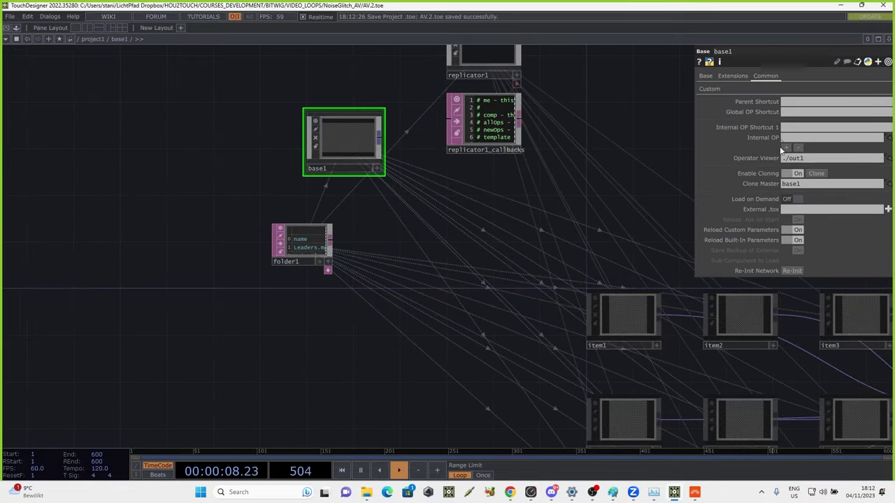
left_click(706, 79)
left_click(709, 90)
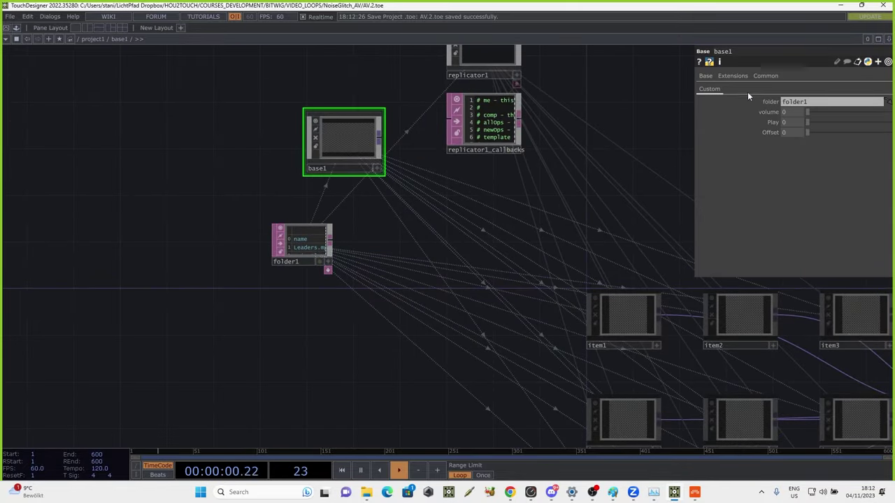
Select the replicated bases item1 to item9 and set their custom volume and Play parameters to 1
scroll(627, 179, "down", 3)
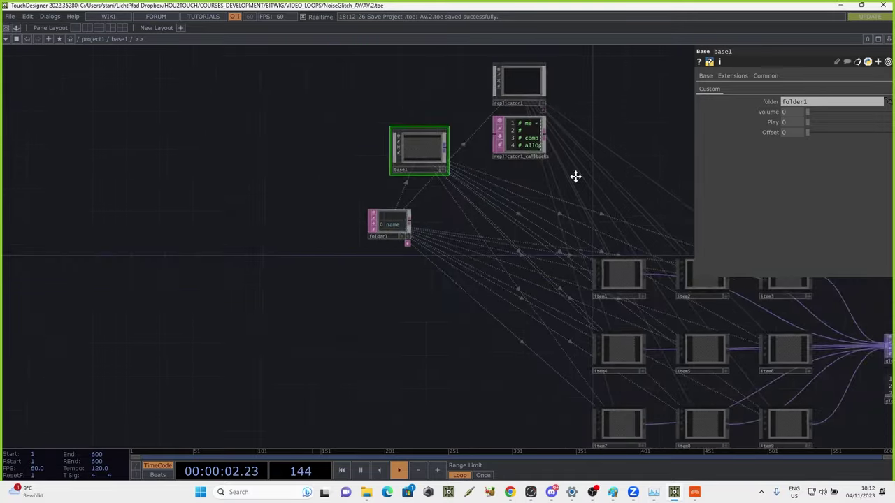
left_click_drag(428, 140, 663, 403)
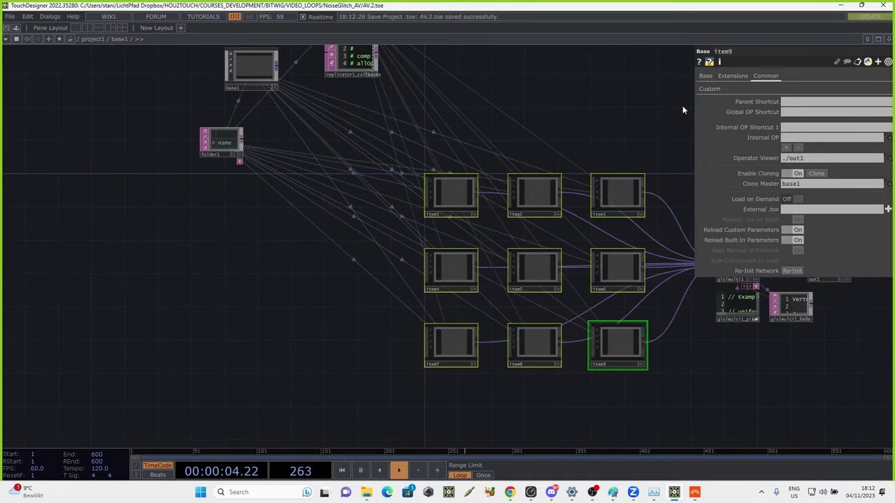
left_click(709, 89)
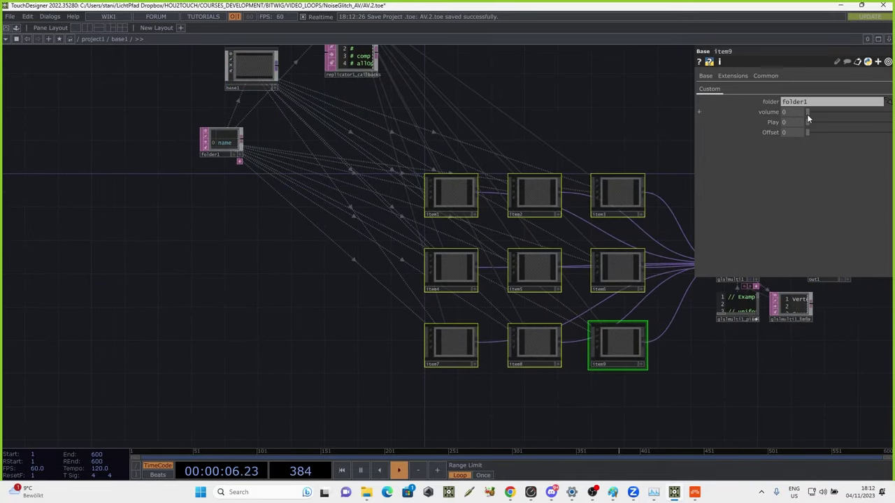
left_click_drag(807, 114, 892, 114)
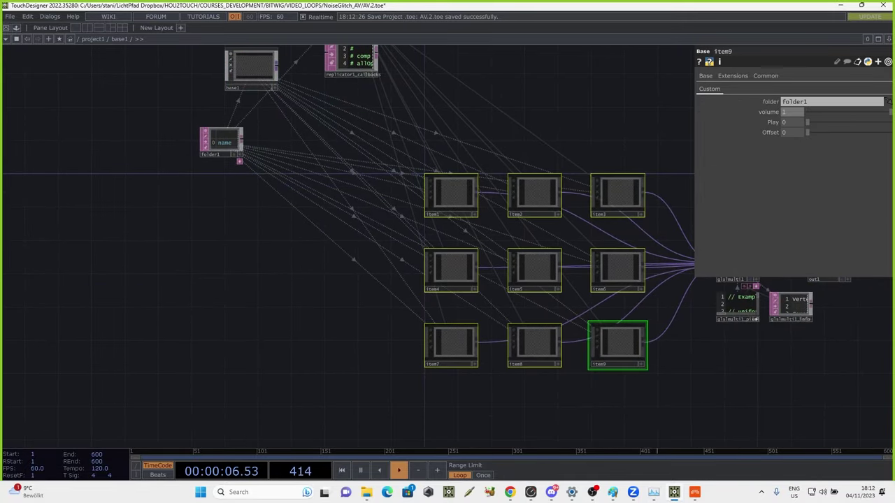
left_click(835, 123)
key("h")
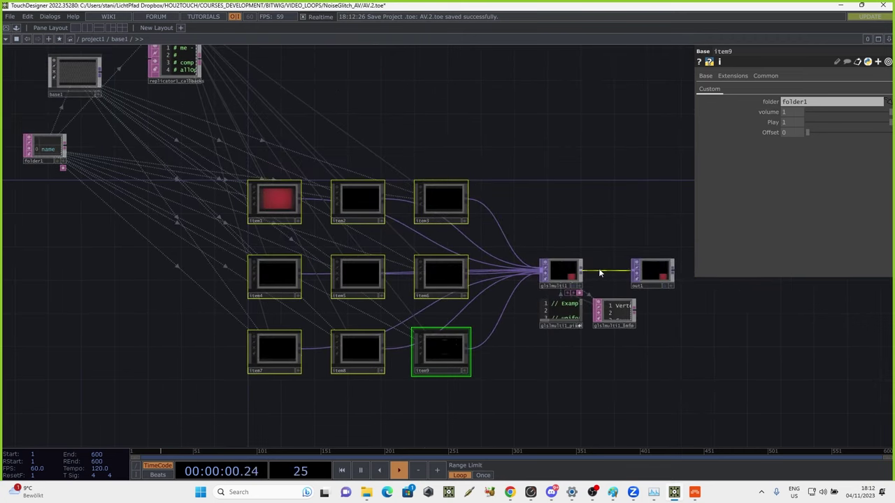
Examine the combined video output at glslmulti1 and out1, and return to project1 to view it on base1
scroll(649, 254, "up", 5)
left_click_drag(552, 138, 516, 136)
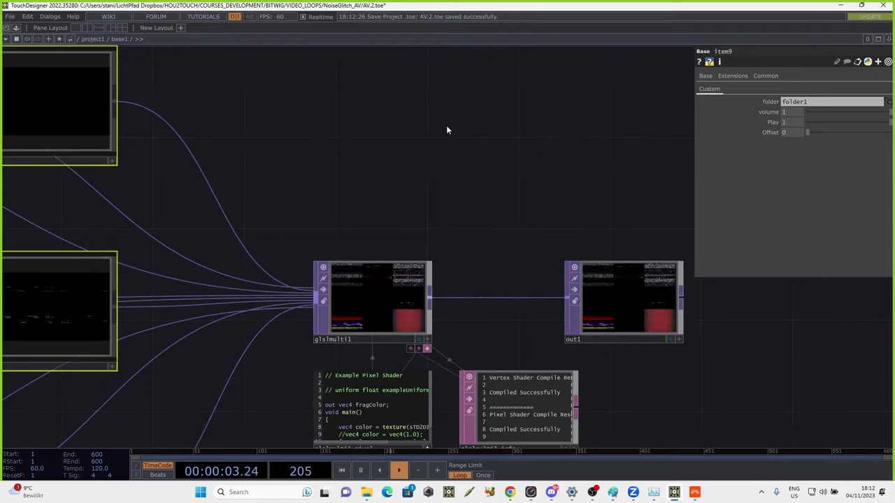
left_click(97, 40)
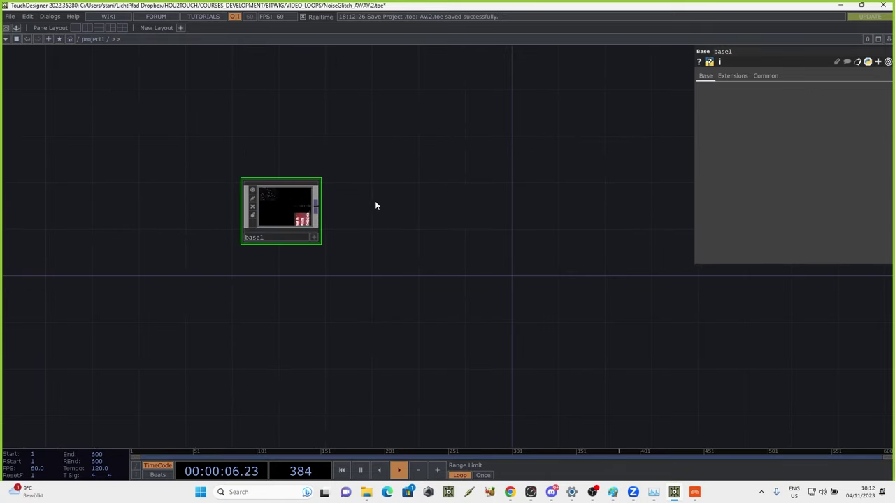
scroll(315, 184, "up", 4)
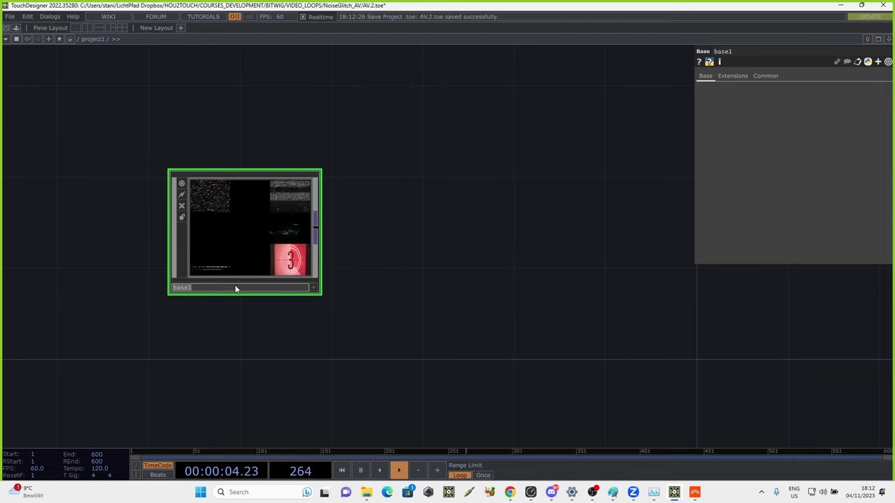
key("Tab")
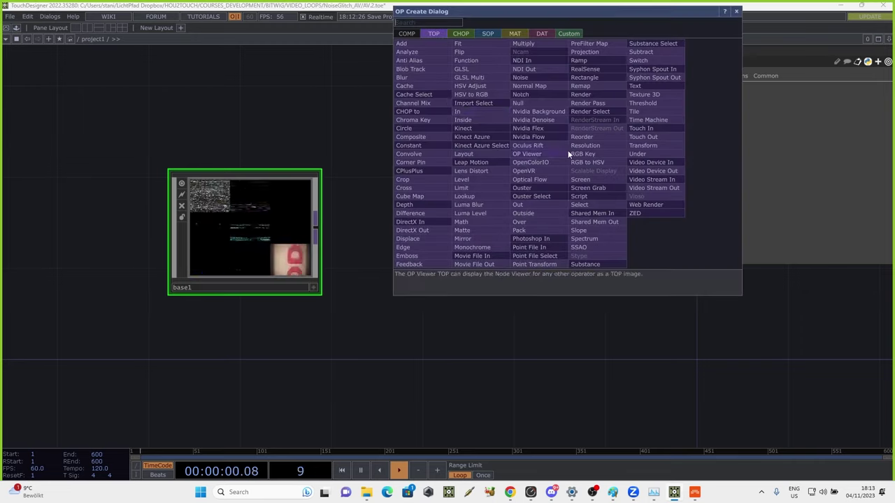
left_click(486, 34)
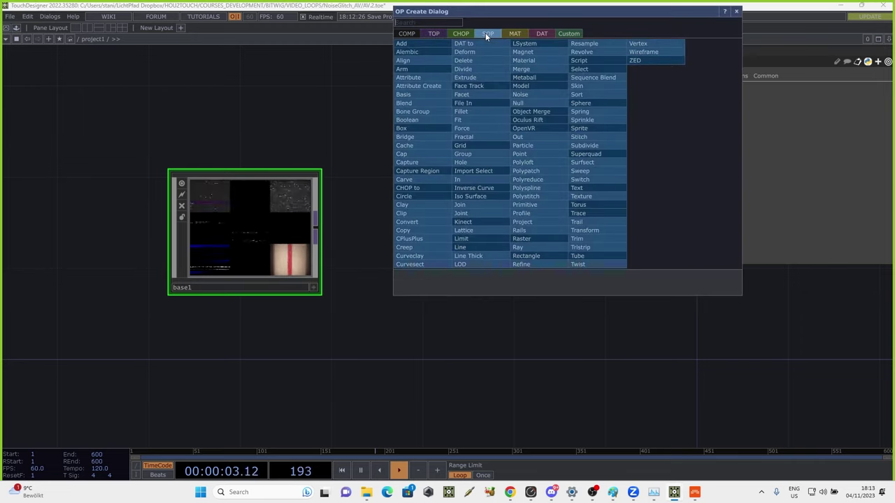
left_click(372, 191)
Enter the inner base1's network inside the outer base1 and move out1 farther right of level1
key("i")
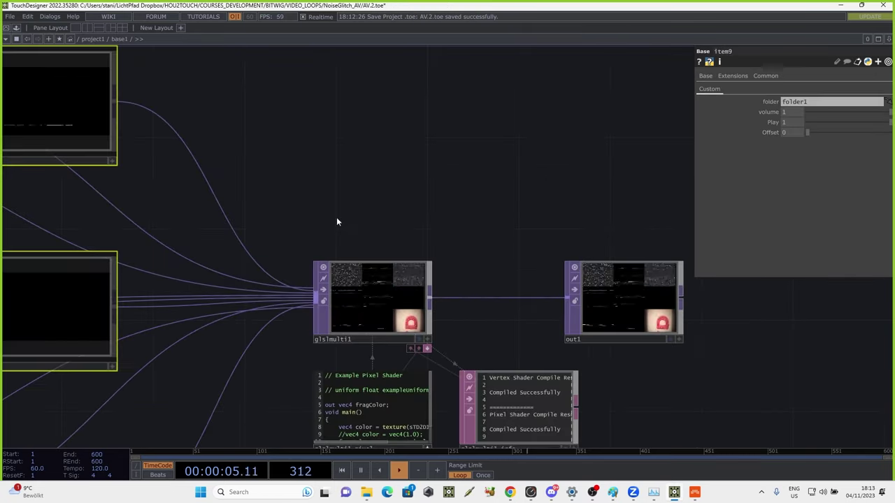
left_click_drag(147, 91, 228, 197)
key("i")
scroll(415, 247, "up", 4)
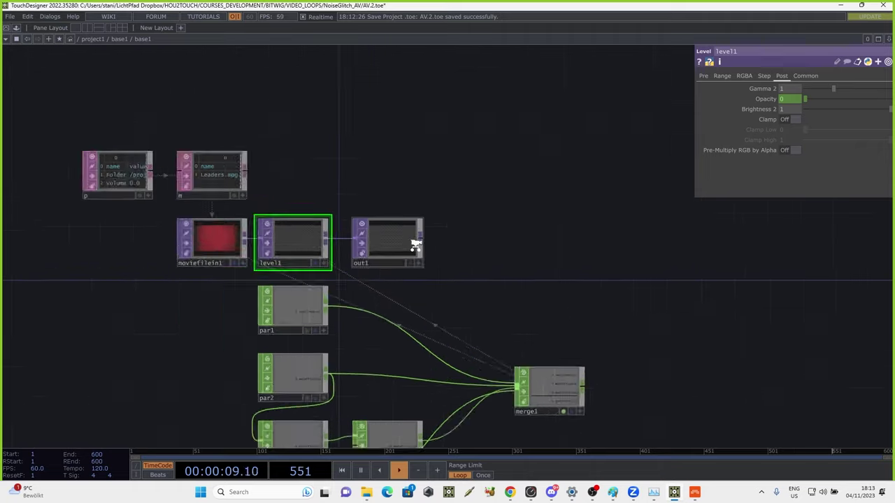
left_click_drag(368, 254, 617, 256)
left_click_drag(426, 180, 452, 172)
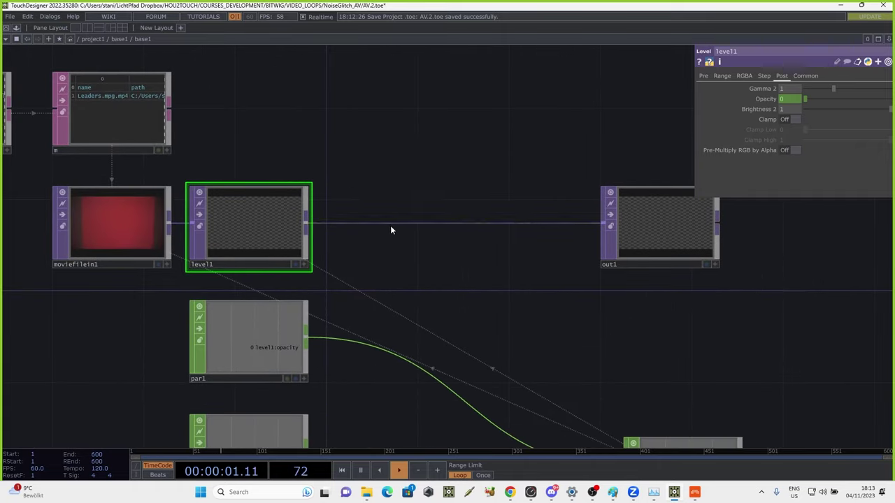
Insert a Fit TOP into the connection between level1 and out1
right_click(390, 224)
left_click(411, 211)
type("fi")
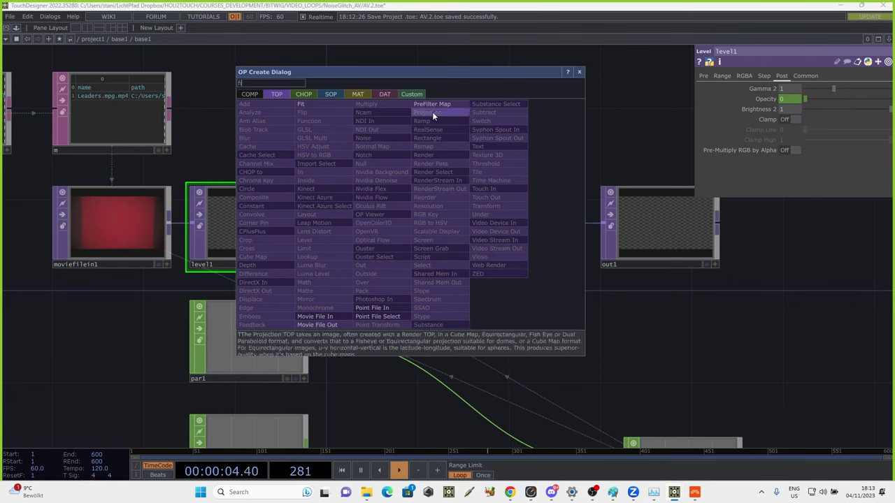
left_click(328, 106)
left_click(433, 221)
left_click_drag(550, 148, 540, 143)
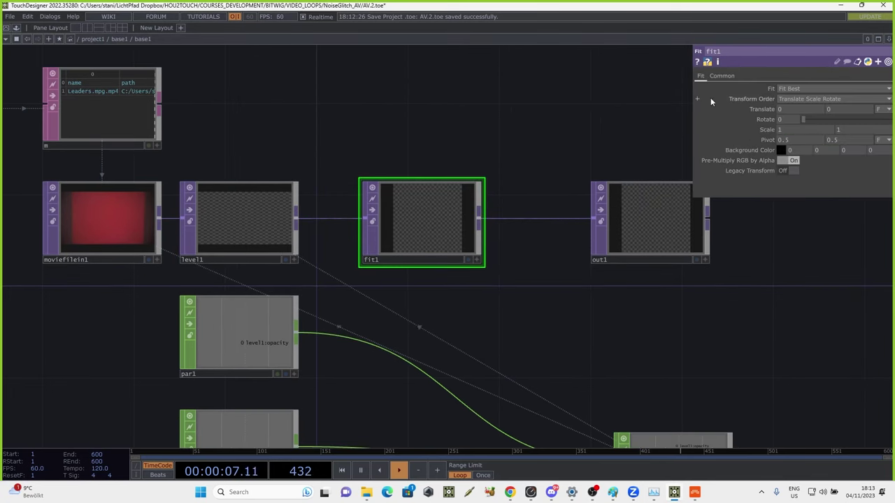
Give fit1 a custom output resolution of 1000 by 1000 and set its fit mode to Fit Outside
left_click(721, 75)
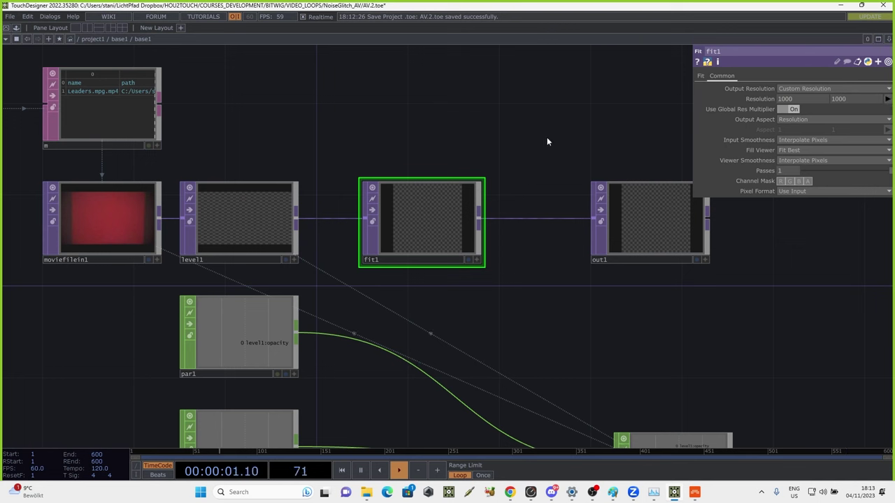
left_click(701, 75)
left_click(810, 89)
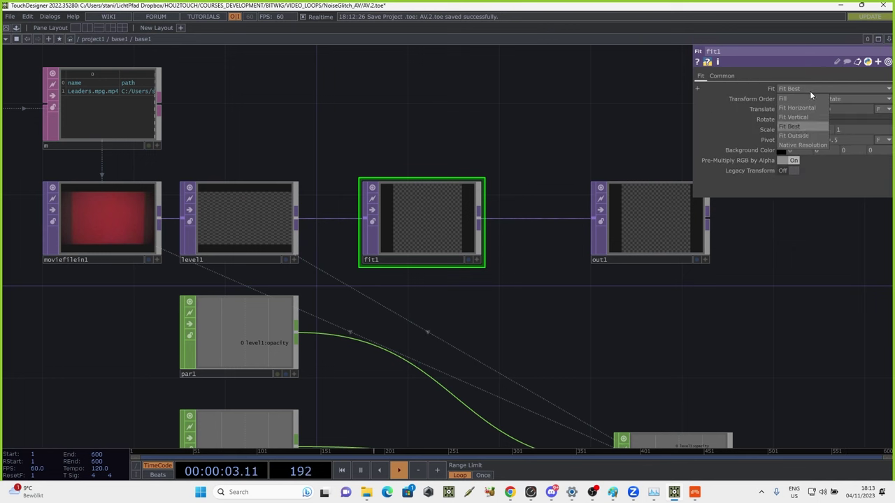
left_click(801, 139)
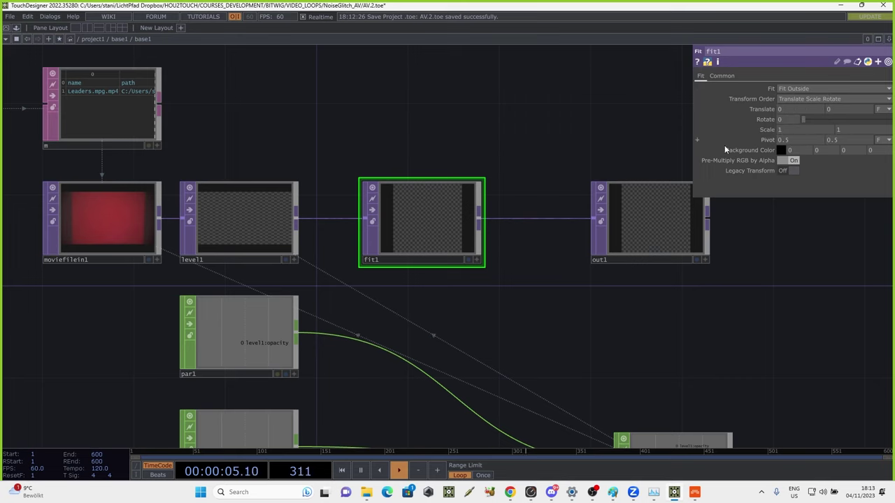
left_click_drag(550, 146, 502, 163)
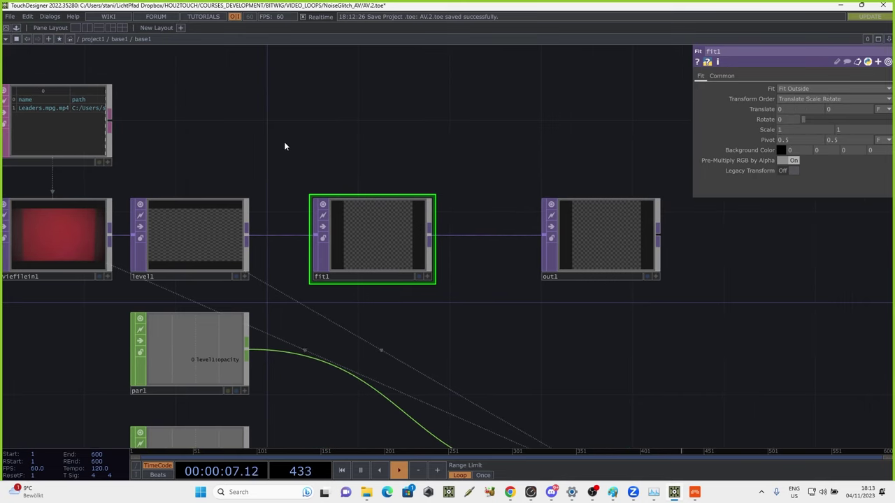
Return to project1 and add a Grid SOP to the upper right of base1
left_click(92, 39)
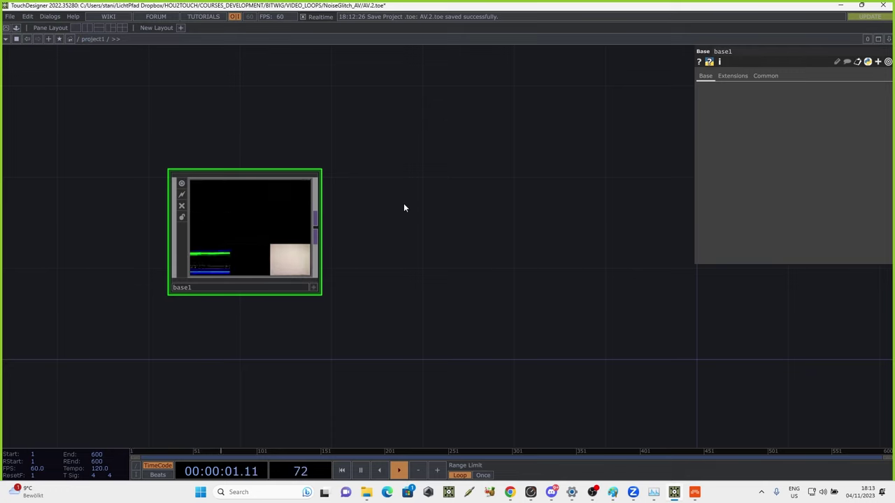
left_click_drag(441, 256, 323, 262)
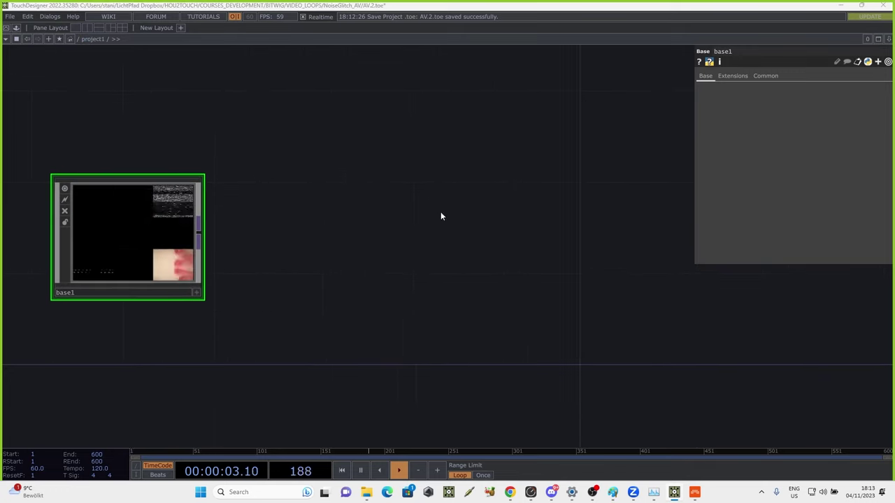
key("Tab")
left_click(360, 95)
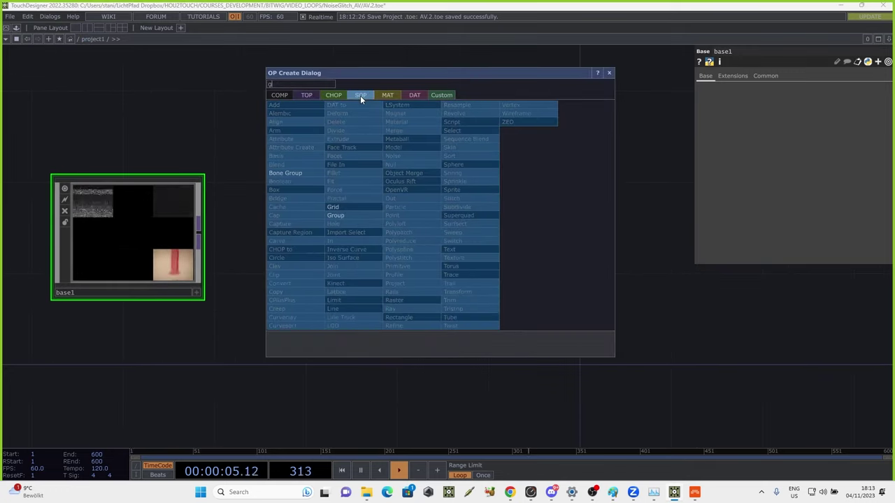
left_click(334, 207)
left_click(414, 163)
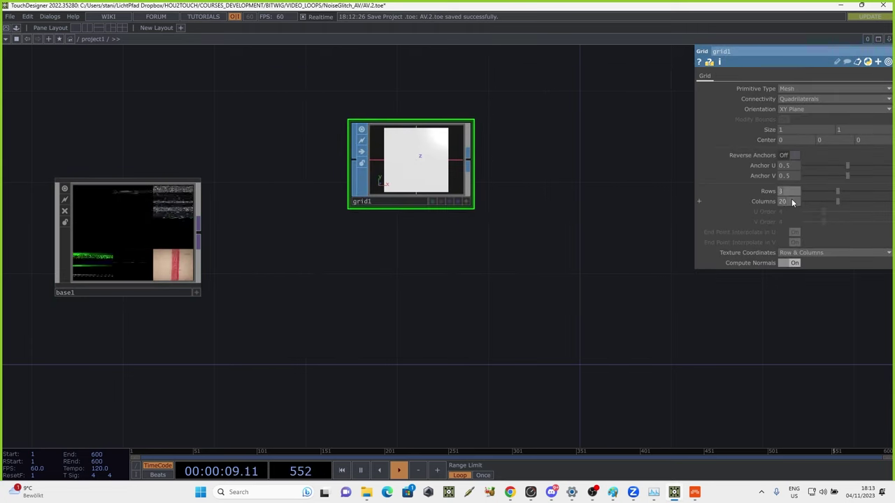
Set grid1 to 3 rows and 3 columns, and show it as a wireframe in an enlarged node viewer
type("3")
key("Return")
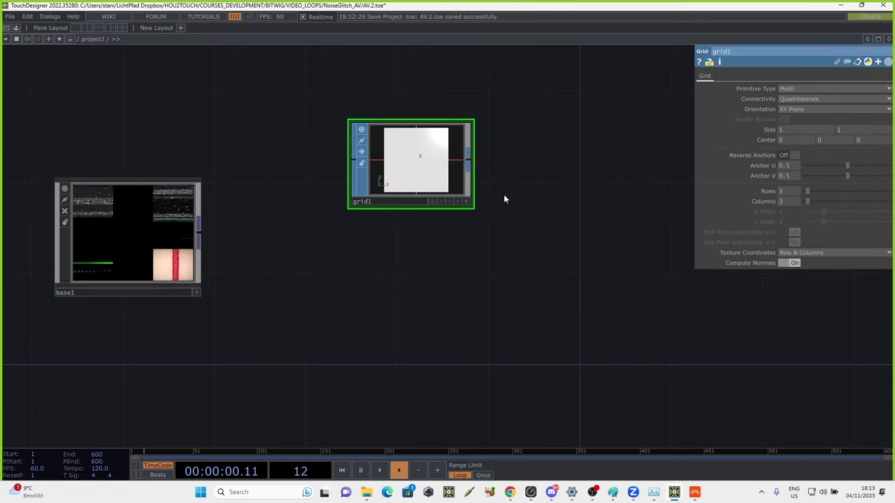
left_click(467, 202)
key("w")
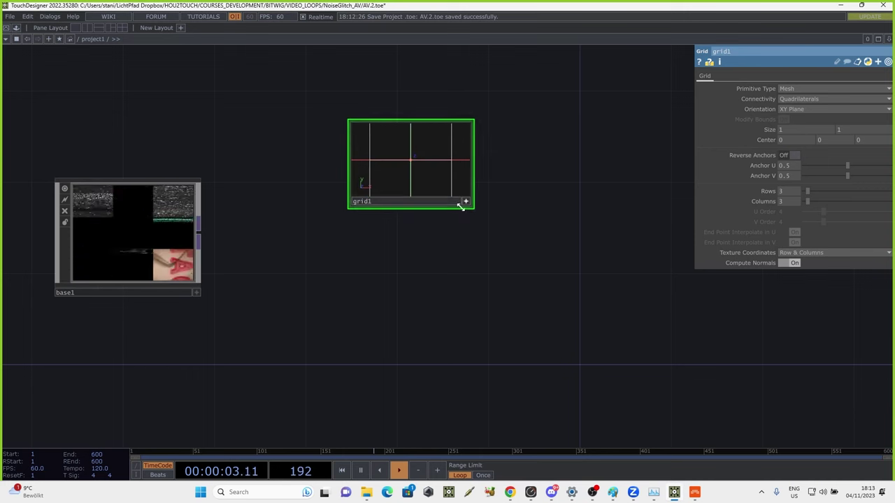
left_click_drag(474, 209, 490, 251)
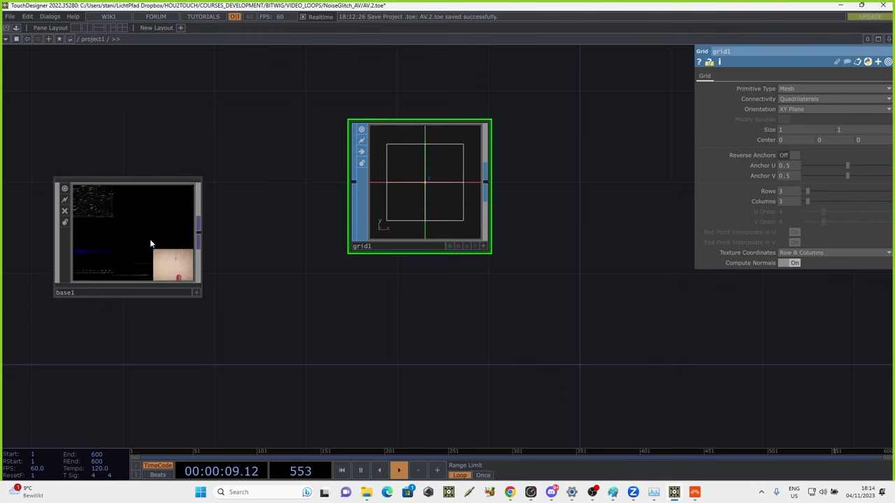
Add a Sort SOP fed by grid1 and set its Point Sort to Random
right_click(487, 187)
type("p")
key("BackSpace")
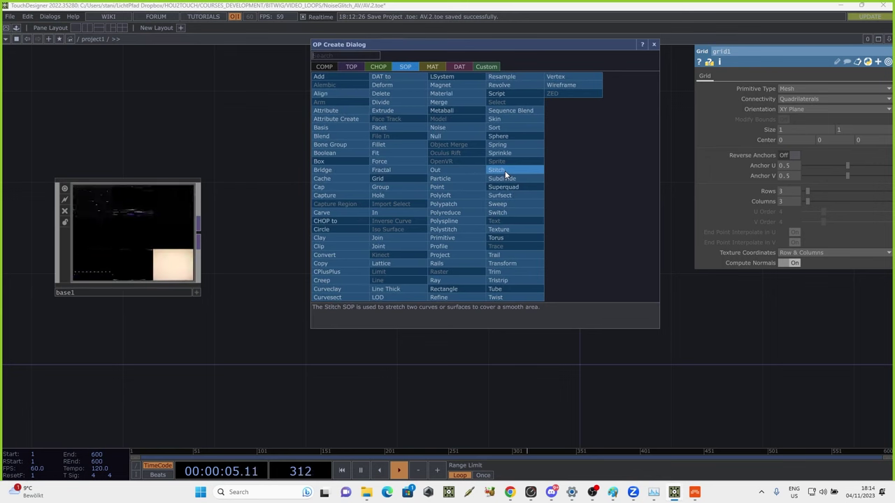
type("sort")
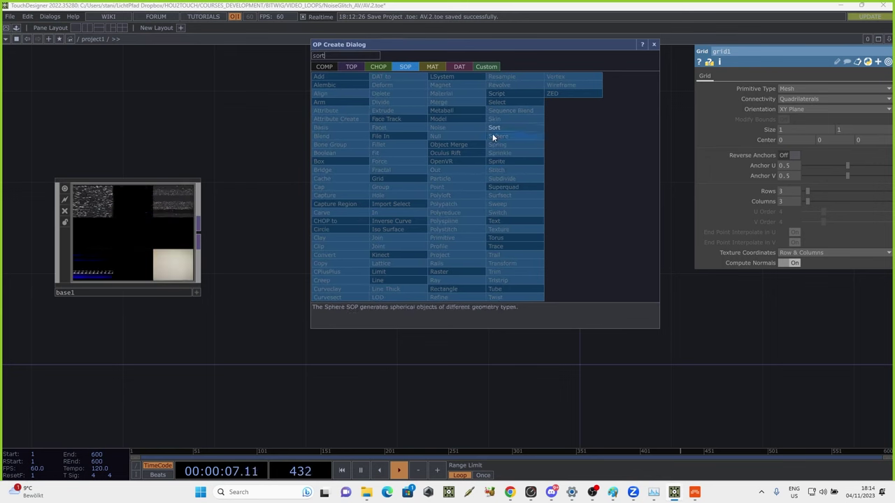
left_click(495, 127)
left_click(568, 187)
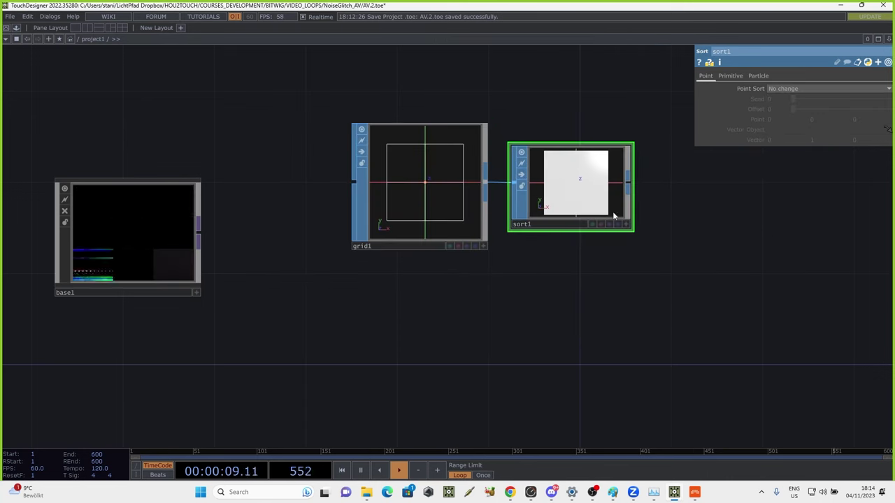
left_click(776, 88)
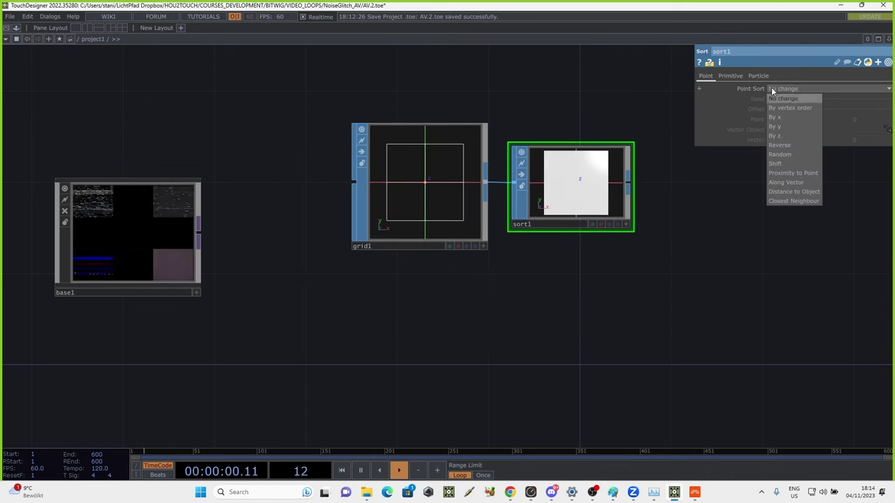
left_click(791, 153)
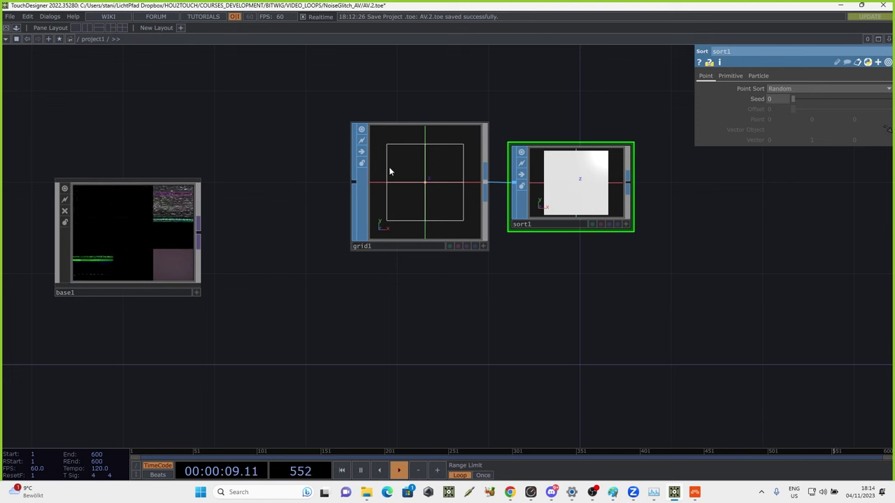
Add a Point SOP to the network, fed by sort1
left_click_drag(663, 256, 497, 268)
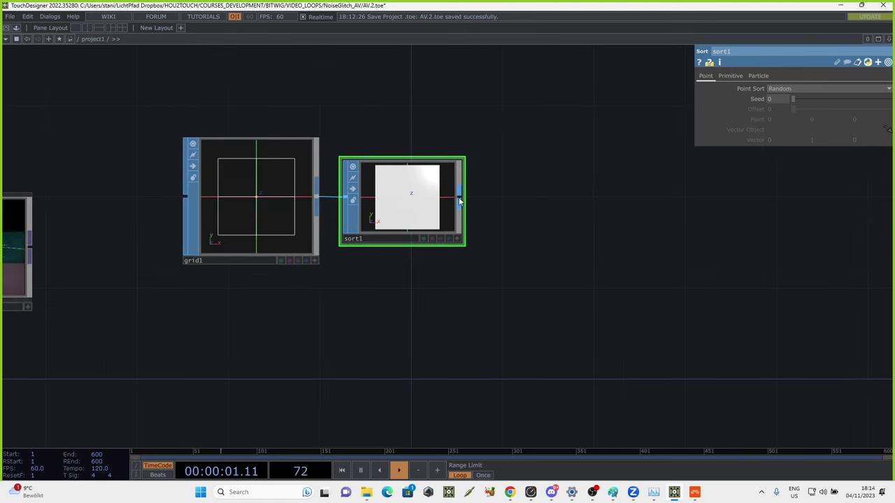
key("Tab")
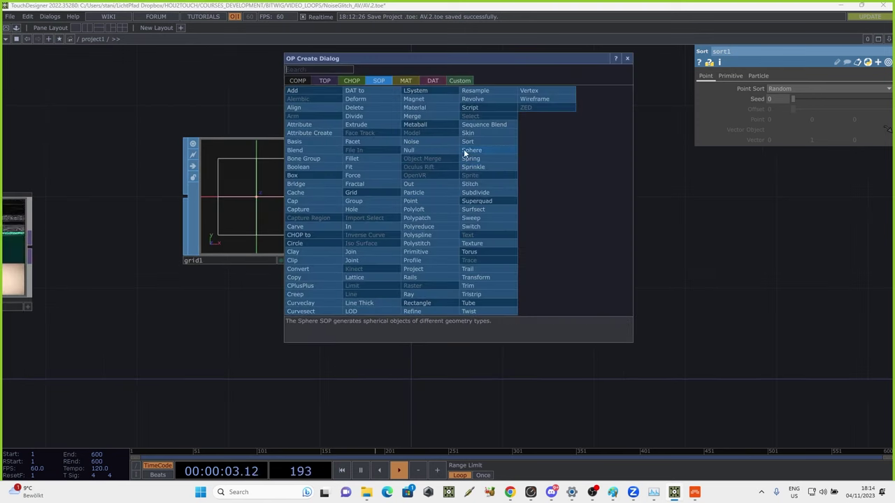
type("p")
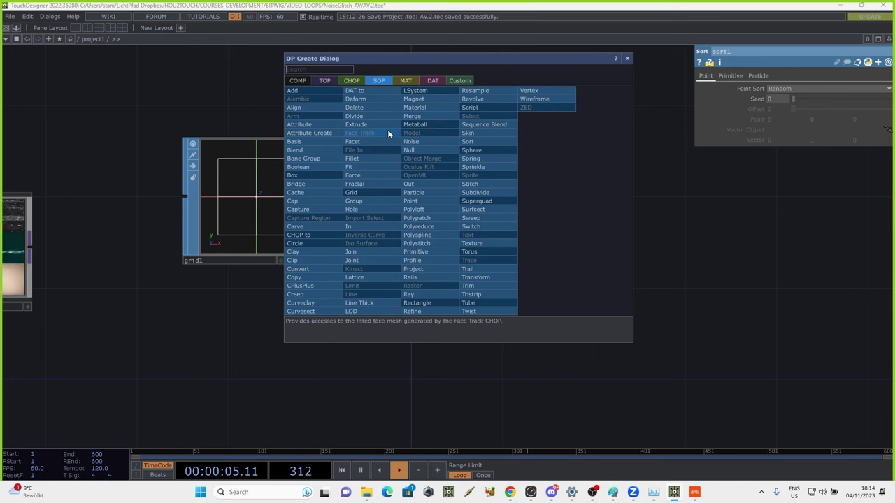
type("o")
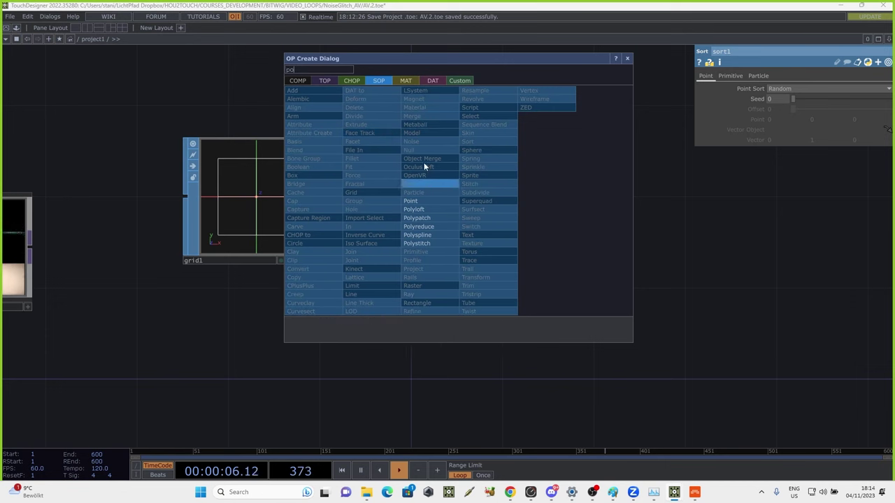
left_click(434, 201)
left_click(551, 202)
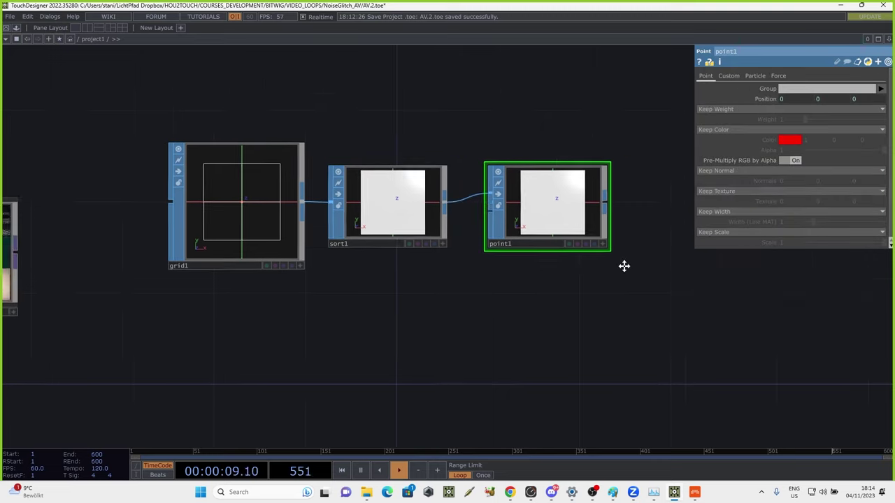
left_click_drag(624, 267, 583, 249)
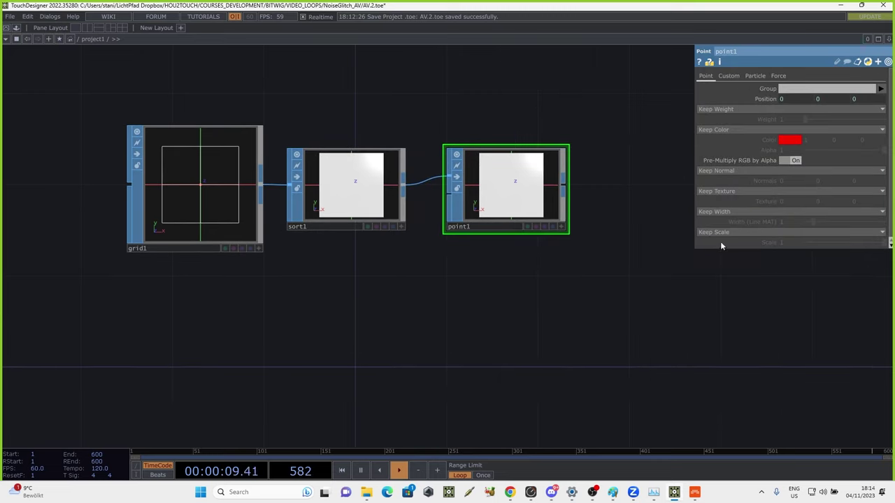
Give point1 a custom int attribute named pid whose first value uses the expression me.inputPoint.index
left_click(727, 75)
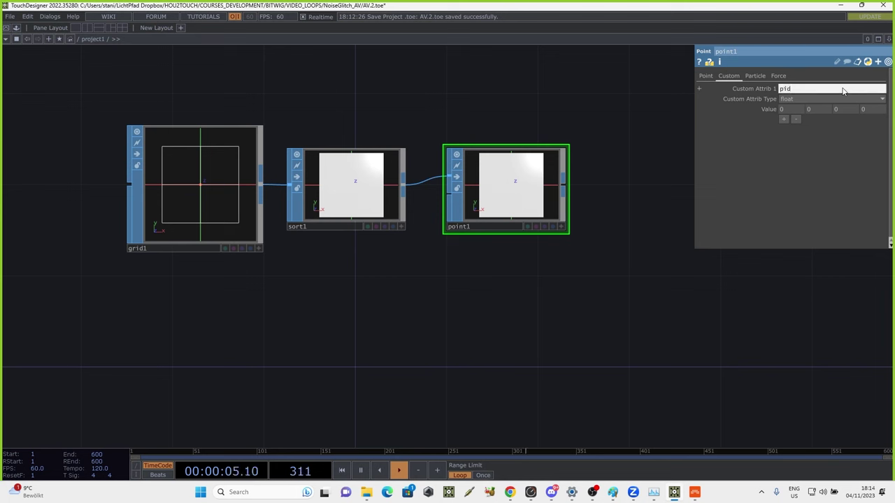
left_click(786, 99)
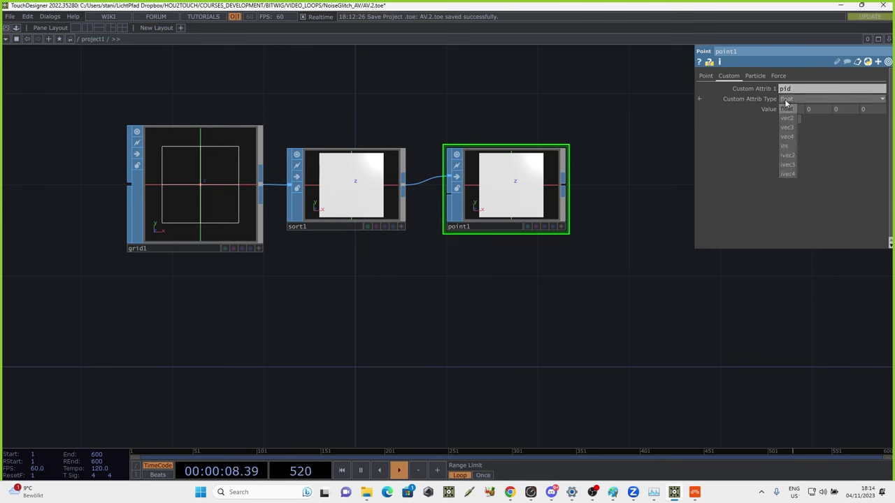
left_click(785, 146)
left_click(760, 110)
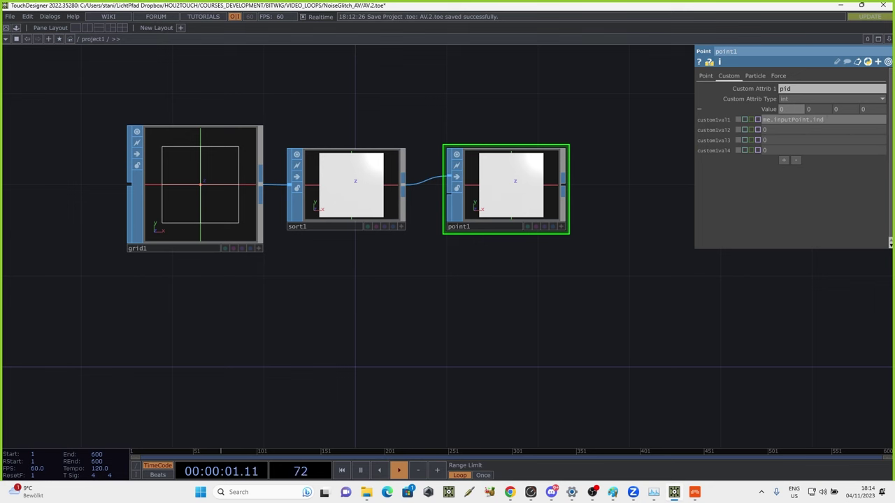
type("x")
key("Return")
Add a SOP to DAT reading point1 to its upper right and inspect the point table with the pid column
left_click_drag(624, 196, 561, 239)
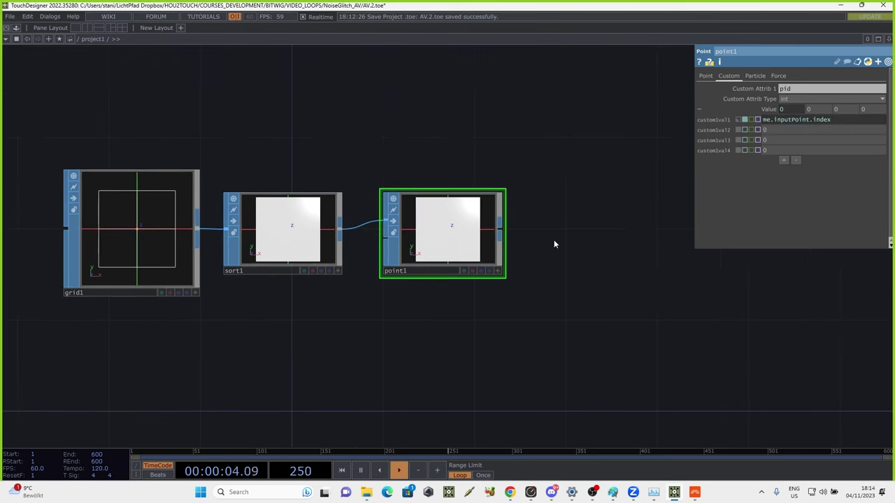
right_click(501, 231)
left_click(473, 128)
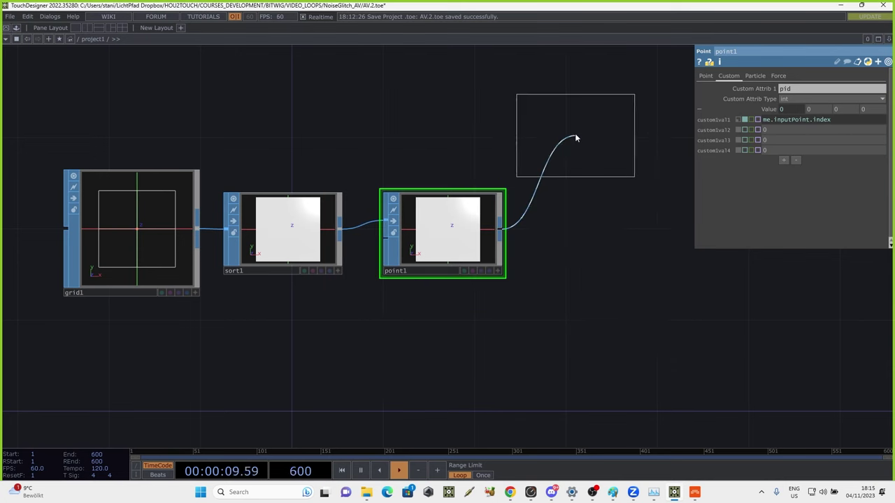
left_click(579, 143)
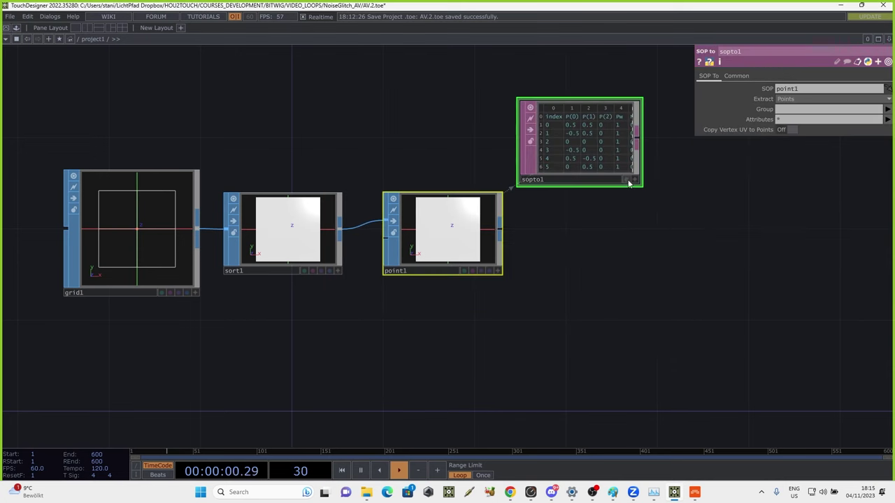
scroll(628, 183, "up", 5)
left_click_drag(669, 95, 626, 271)
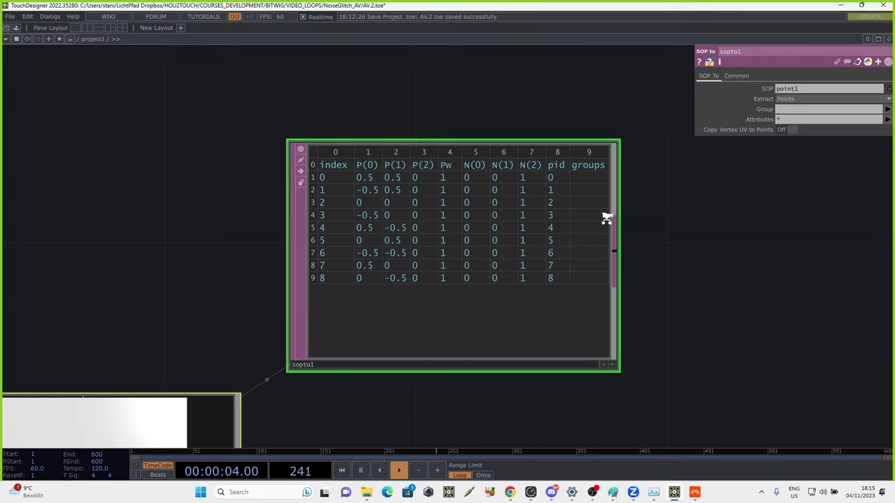
scroll(607, 218, "down", 5)
Move sopto1 well above the SOP chain and line point1 up beside sort1
left_click_drag(670, 284, 653, 268)
left_click_drag(569, 214, 569, 146)
left_click(529, 209)
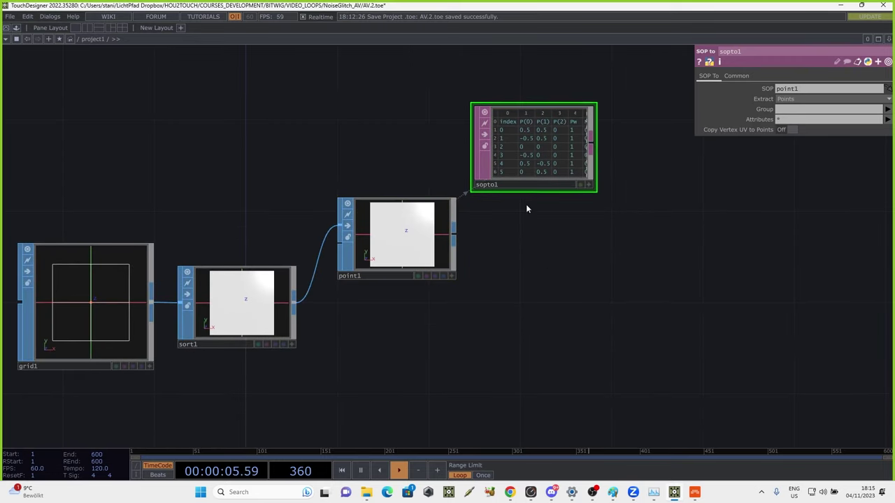
left_click_drag(521, 168, 521, 122)
left_click_drag(374, 262, 350, 329)
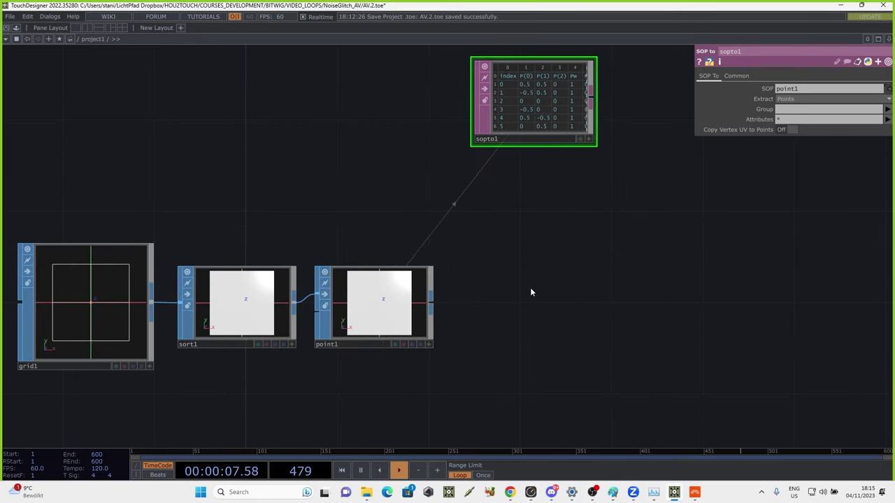
left_click_drag(330, 372, 407, 266)
Add a Geometry COMP below point1
scroll(330, 260, "down", 4)
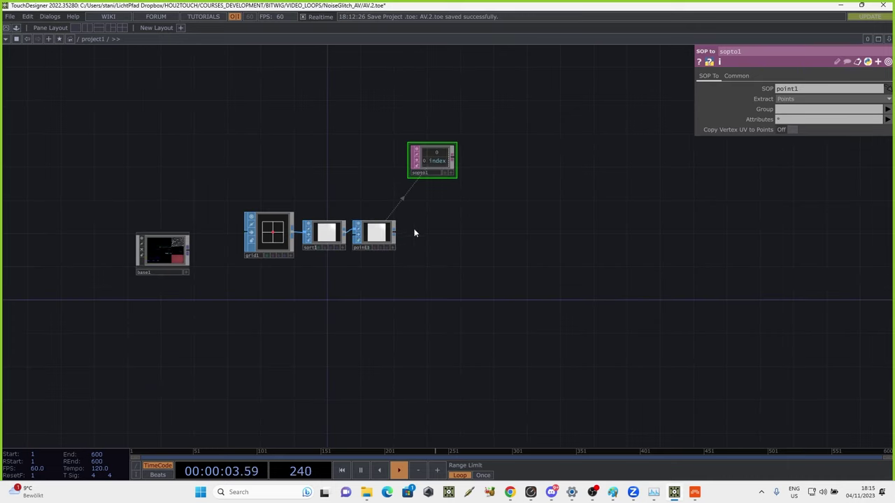
key("Tab")
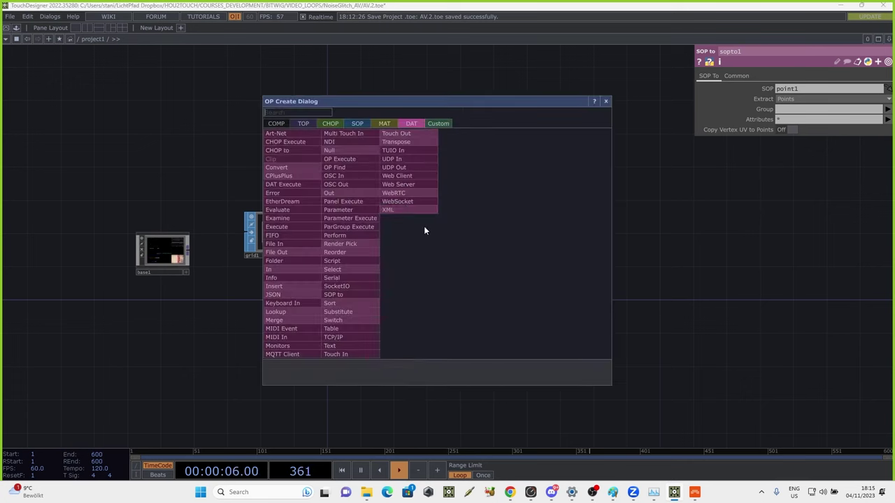
left_click(278, 125)
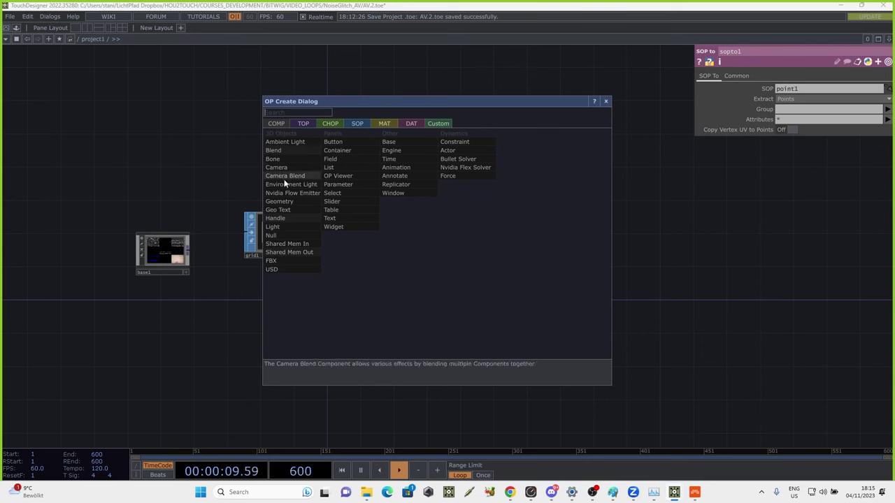
left_click(280, 203)
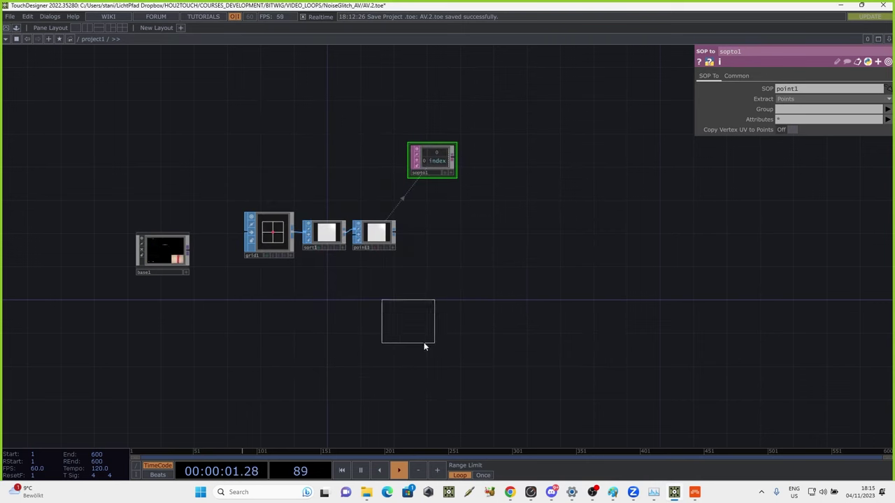
left_click(383, 297)
Inside geo1, delete the default torus and add a Grid SOP in its place
key("i")
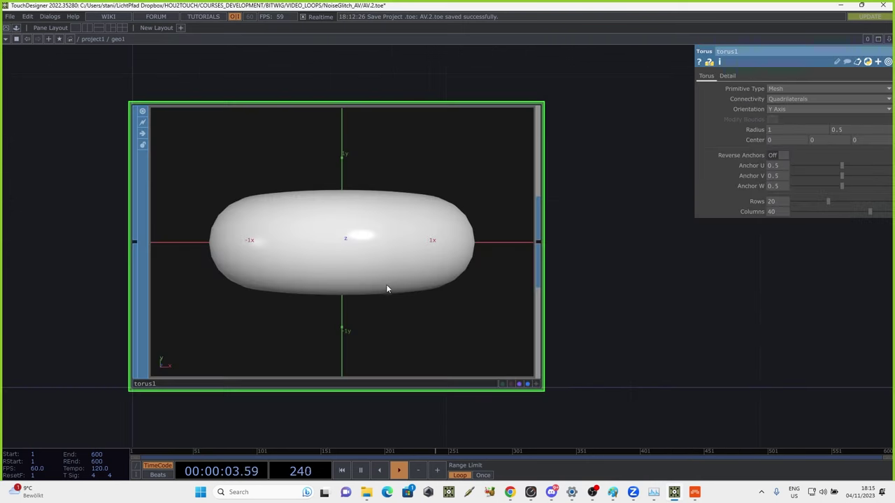
key("Delete")
key("Tab")
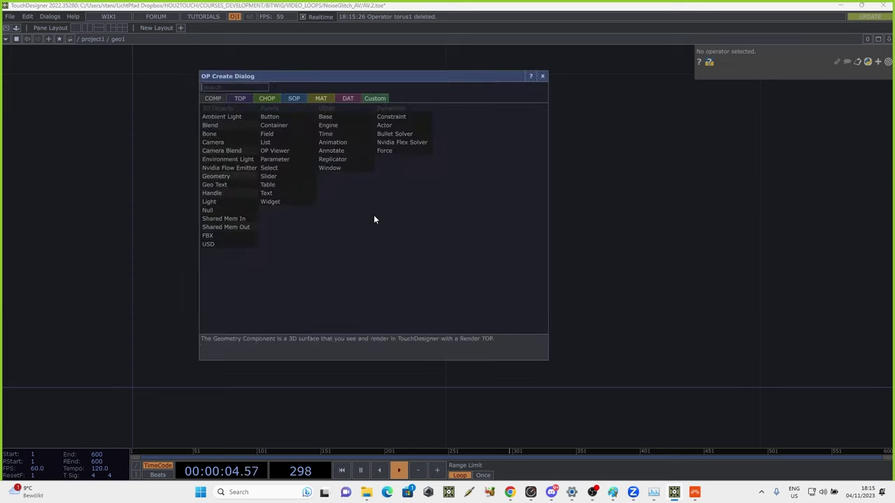
left_click(288, 99)
type("g")
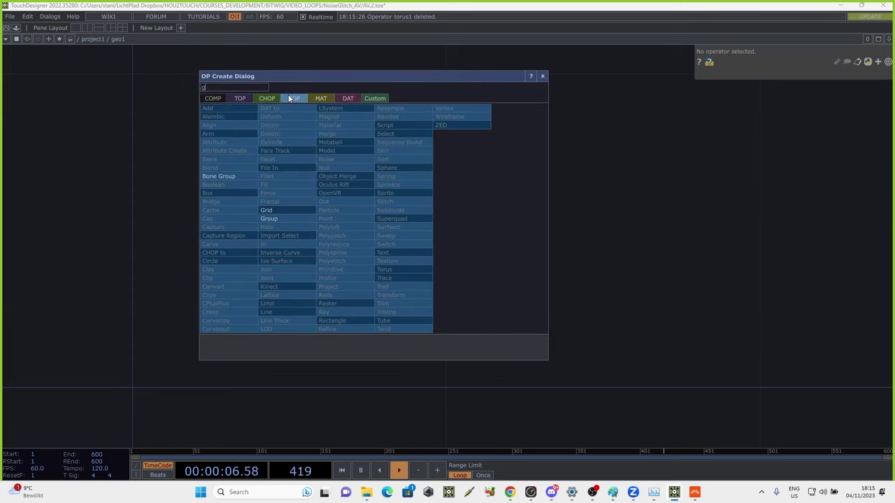
left_click(265, 211)
left_click(173, 362)
Set the grid inside geo1 to 2 rows and 2 columns
left_click(785, 190)
type("2")
left_click(788, 201)
type("2")
left_click(552, 221)
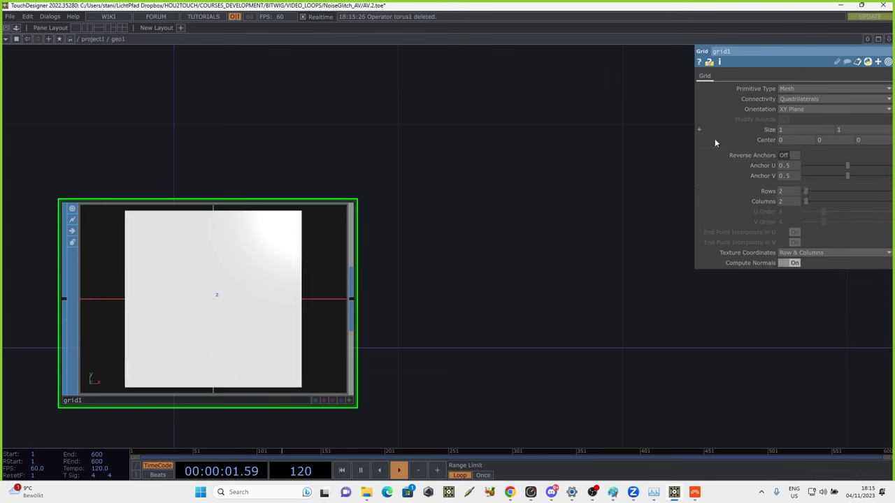
right_click(352, 298)
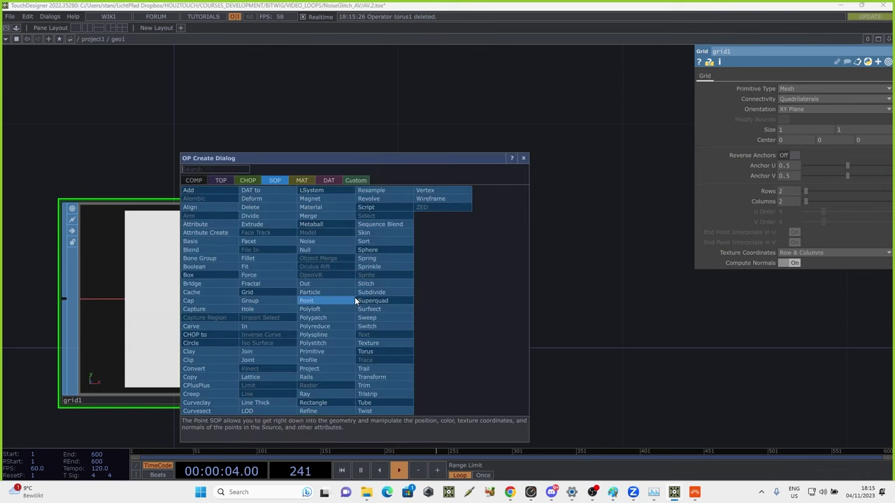
type("t")
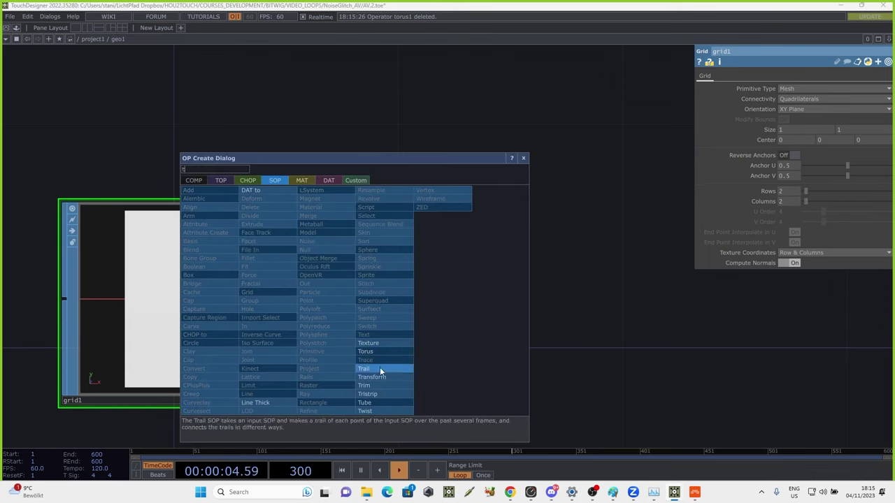
left_click(601, 300)
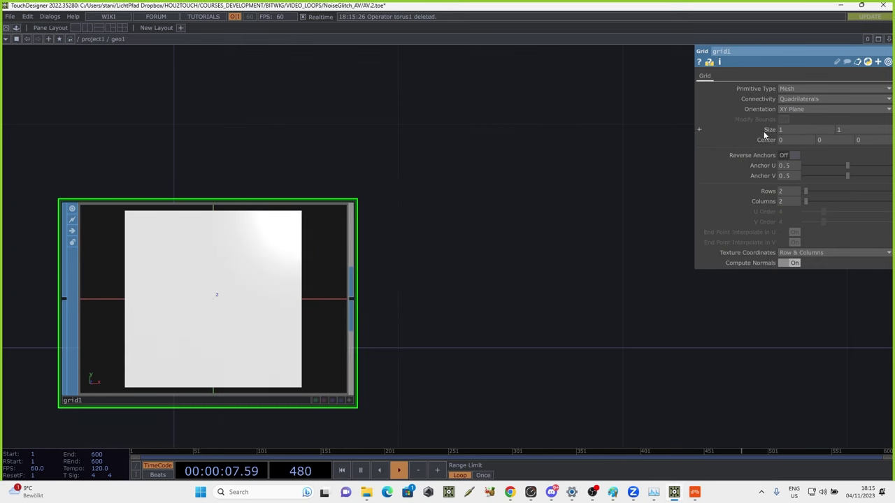
Adjust the size of the grid inside geo1, make it display and render, and return to project1
left_click_drag(765, 133, 764, 120)
key("u")
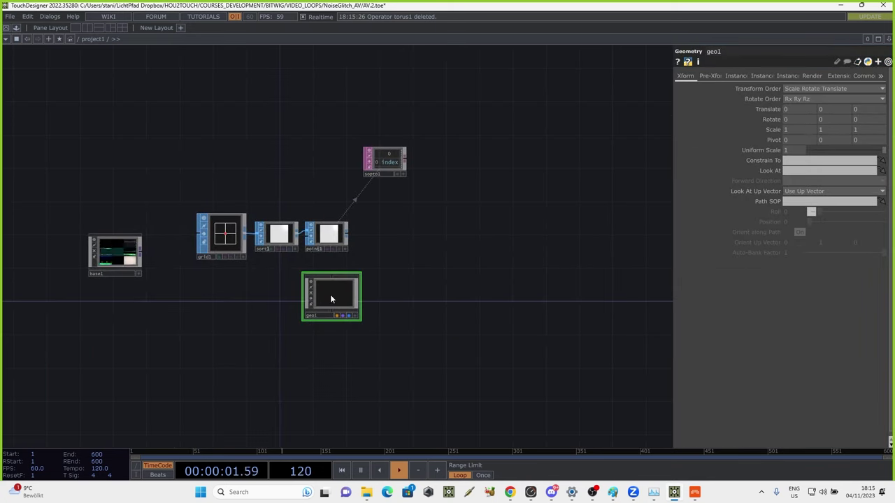
key("i")
key("u")
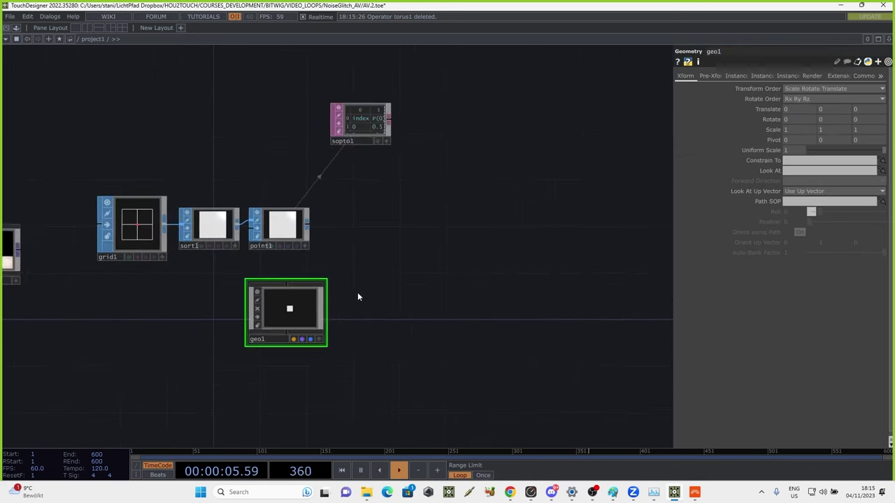
Turn on instancing for geo1
left_click(736, 76)
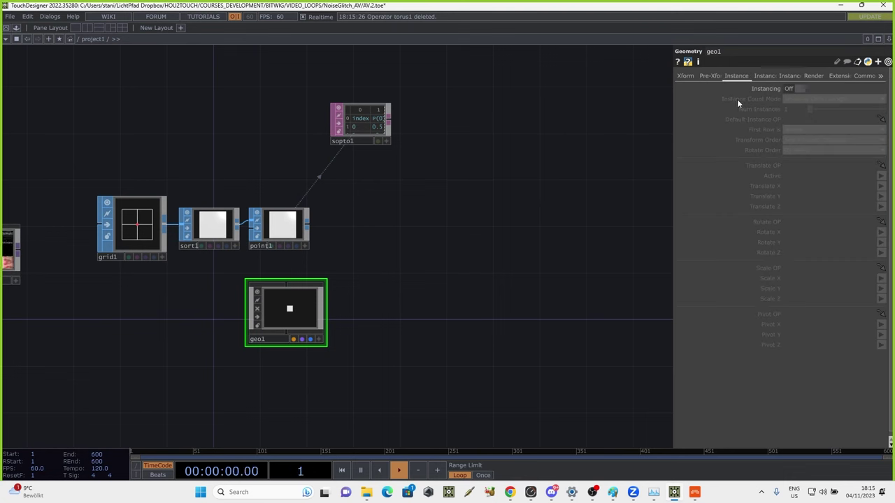
left_click(796, 88)
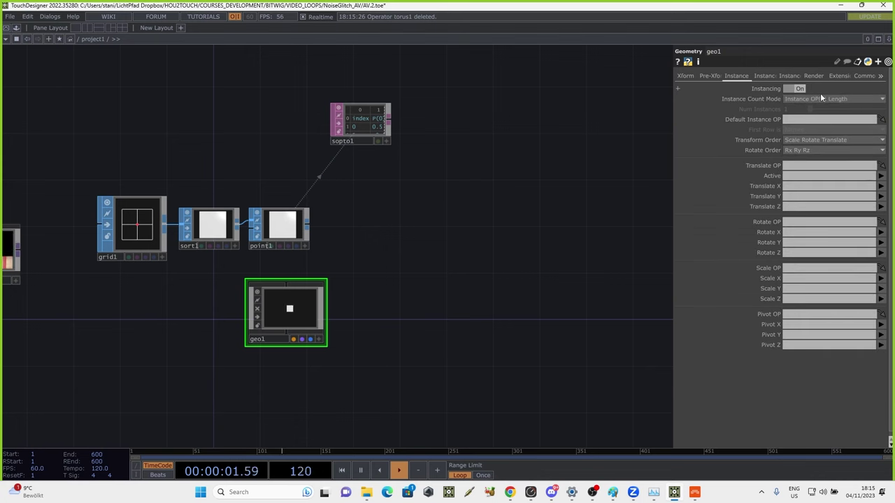
Add a Null SOP after point1 with geo1 placed below it, and assign null1 as geo1's Default Instance OP
right_click(311, 226)
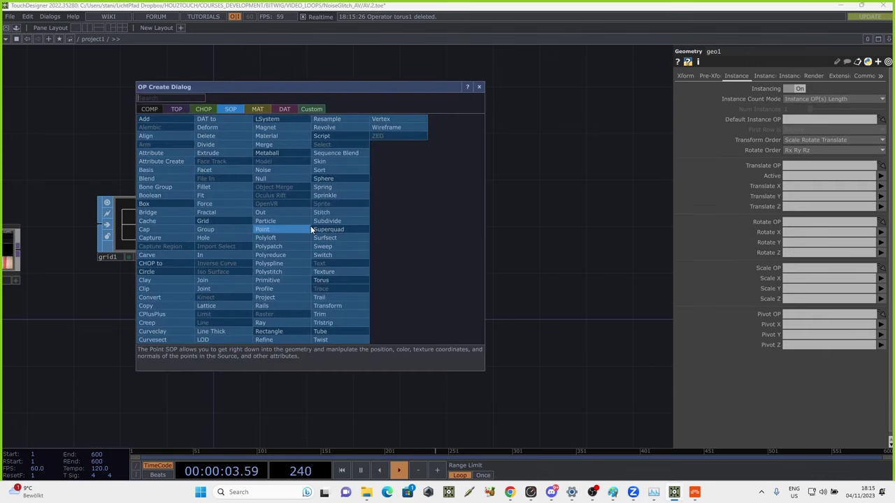
type("n")
left_click(272, 185)
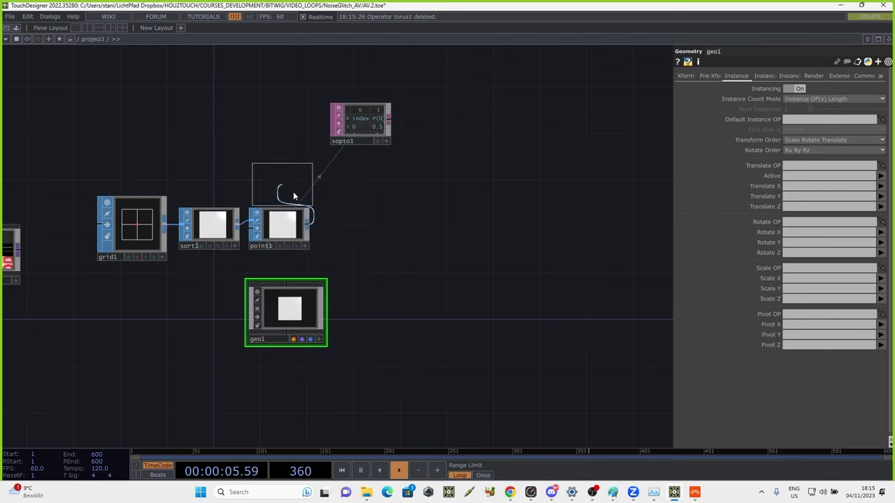
left_click(377, 222)
left_click_drag(284, 322, 388, 317)
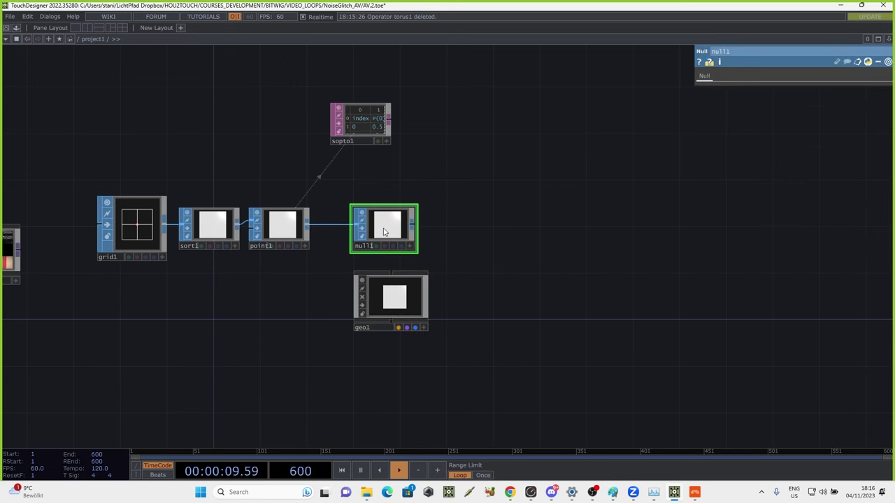
left_click(395, 302)
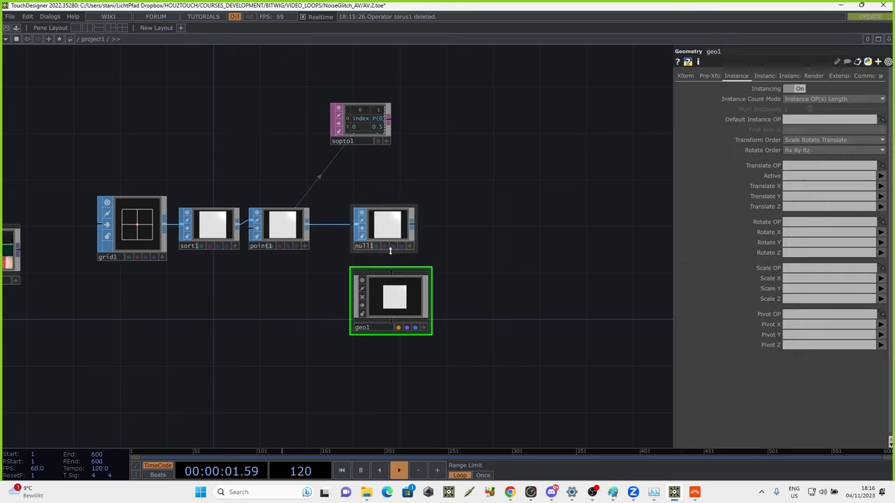
left_click_drag(388, 235, 804, 121)
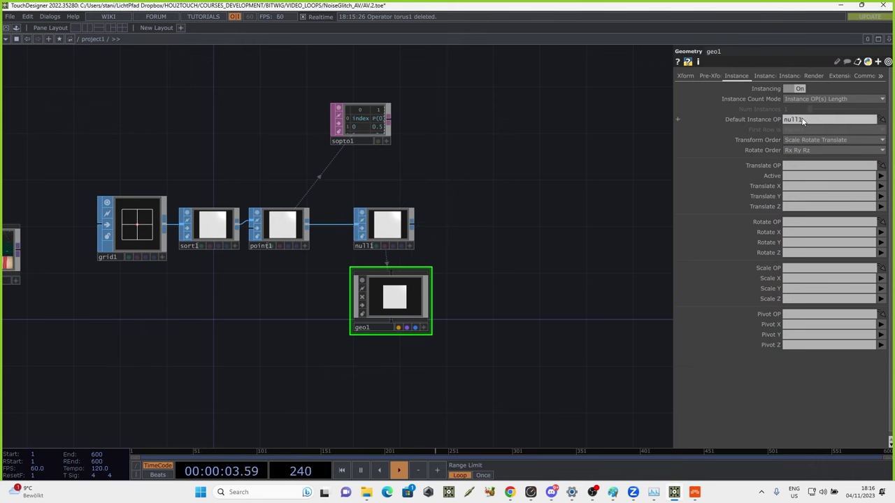
Set geo1's Translate X, Y and Z instance attributes to P(0), P(1) and P(2)
left_click_drag(558, 212, 529, 195)
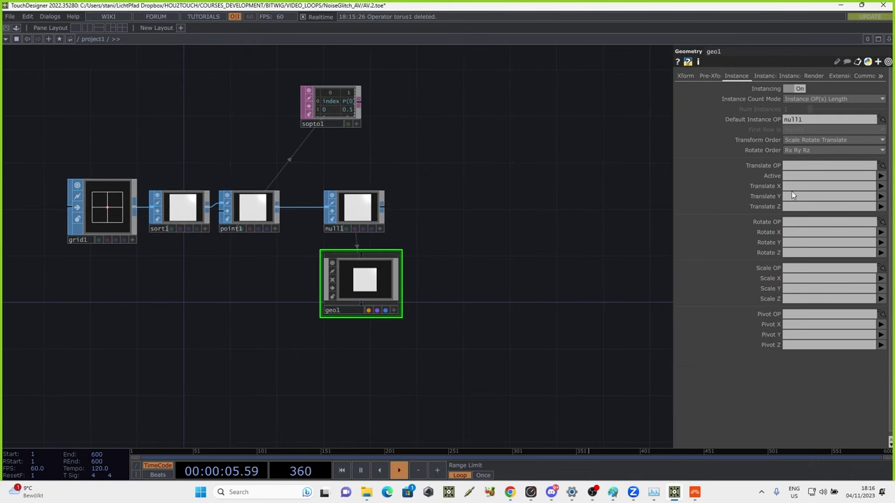
left_click(881, 186)
left_click(883, 197)
left_click(881, 196)
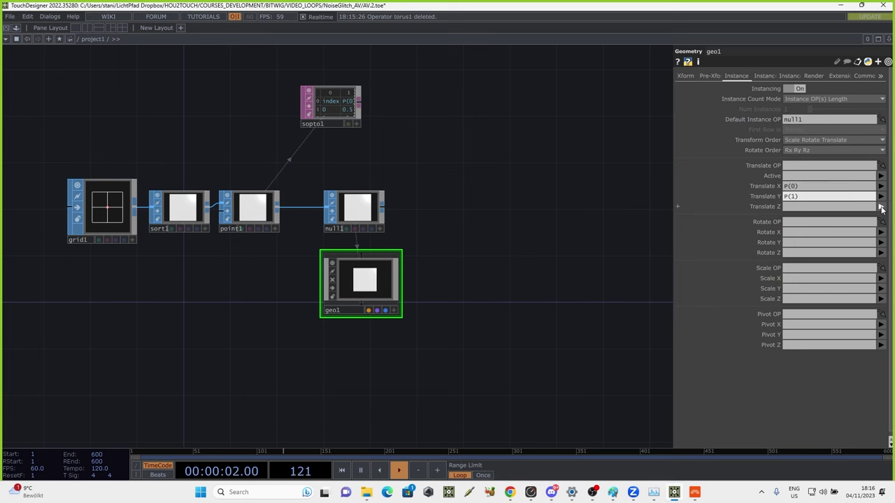
left_click(881, 207)
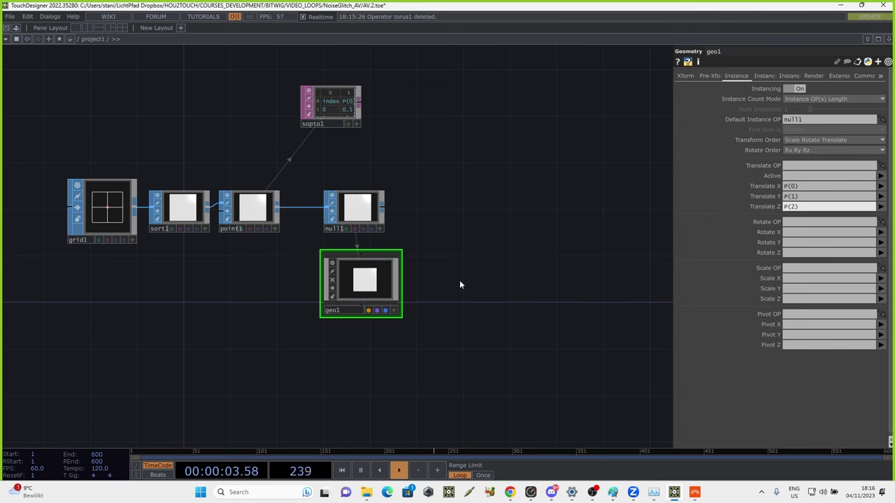
Increase the size of grid1 to about 1.08 by 1.08 so narrow gaps separate the instanced planes
scroll(457, 273, "up", 2)
scroll(504, 264, "down", 4)
left_click(161, 221)
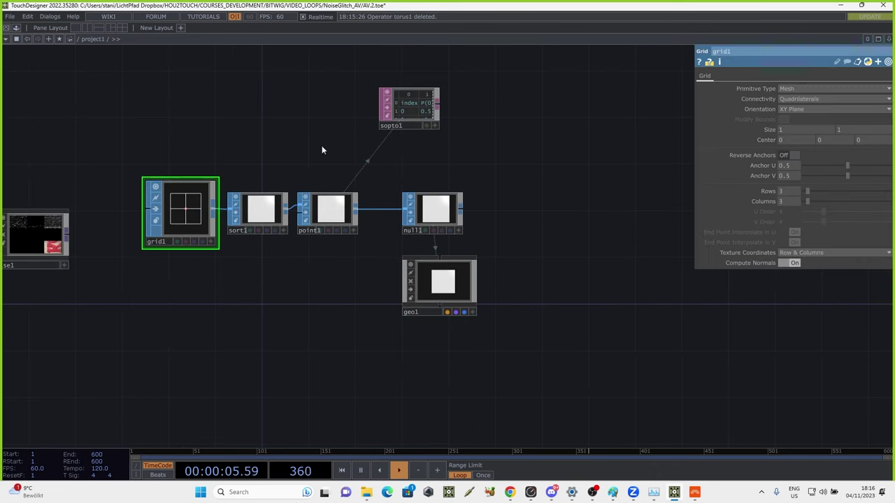
left_click_drag(764, 132, 773, 131)
scroll(458, 256, "up", 3)
scroll(460, 256, "up", 2)
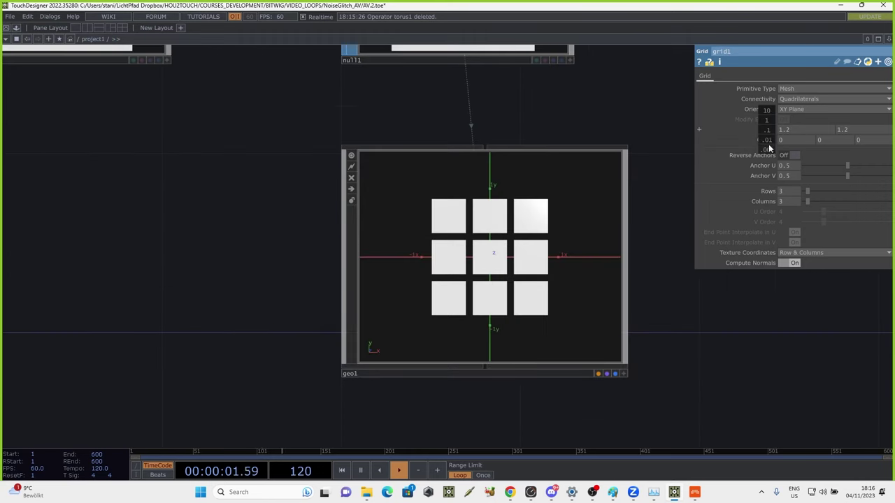
left_click_drag(769, 142, 767, 120)
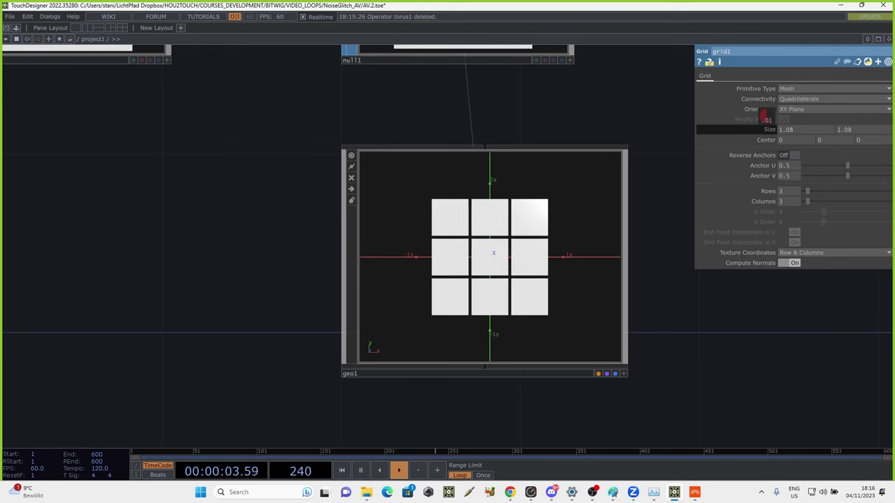
Set the W texture coordinate of geo1's instances to the pid attribute
left_click_drag(623, 119, 510, 237)
scroll(549, 192, "down", 2)
left_click_drag(416, 334, 400, 349)
scroll(536, 245, "down", 3)
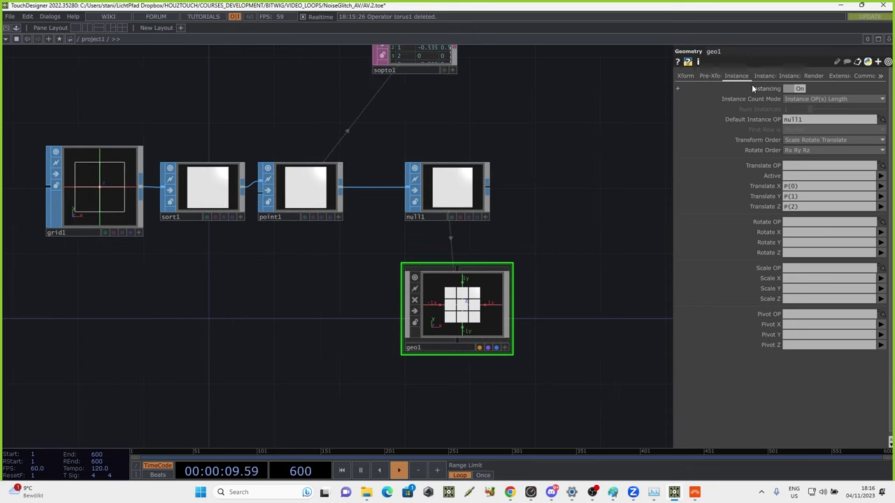
left_click(768, 77)
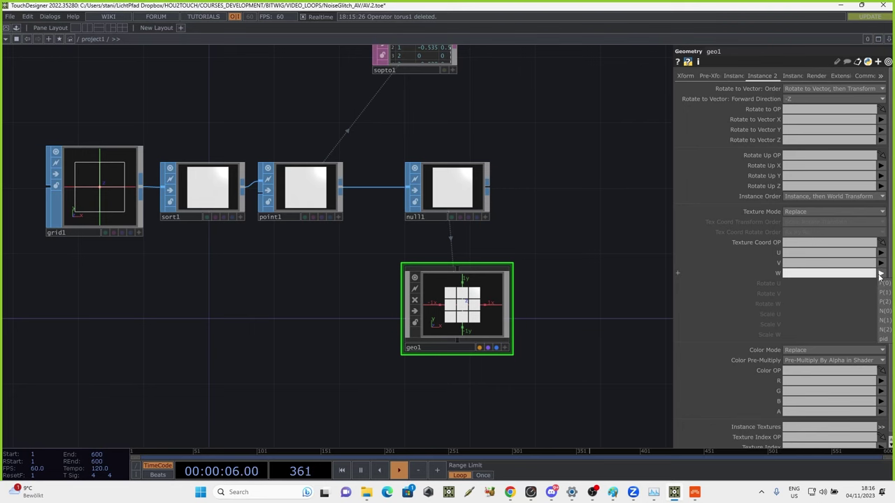
left_click_drag(611, 270, 584, 225)
Move base1 into the free area below grid1
left_click_drag(183, 318, 544, 218)
scroll(342, 259, "down", 3)
left_click_drag(334, 259, 223, 269)
left_click_drag(154, 175, 246, 279)
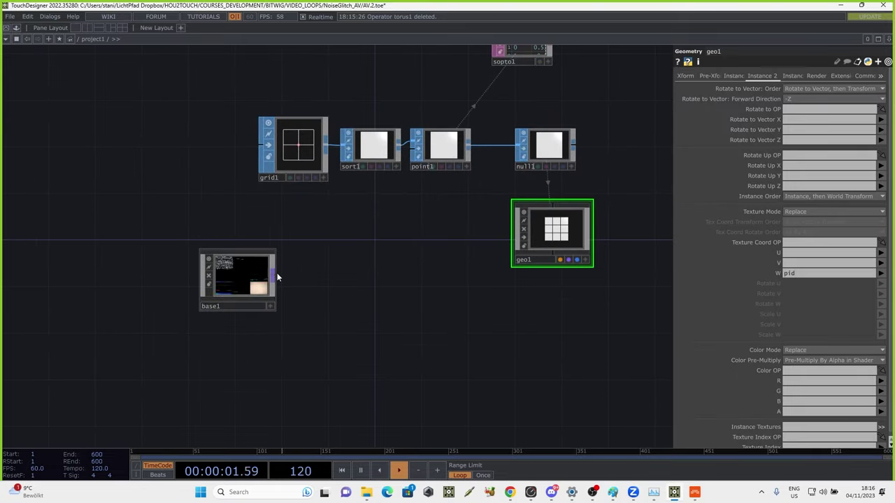
Connect a Null TOP to base1's output and move geo1 up closer to null1
key("Tab")
left_click(237, 226)
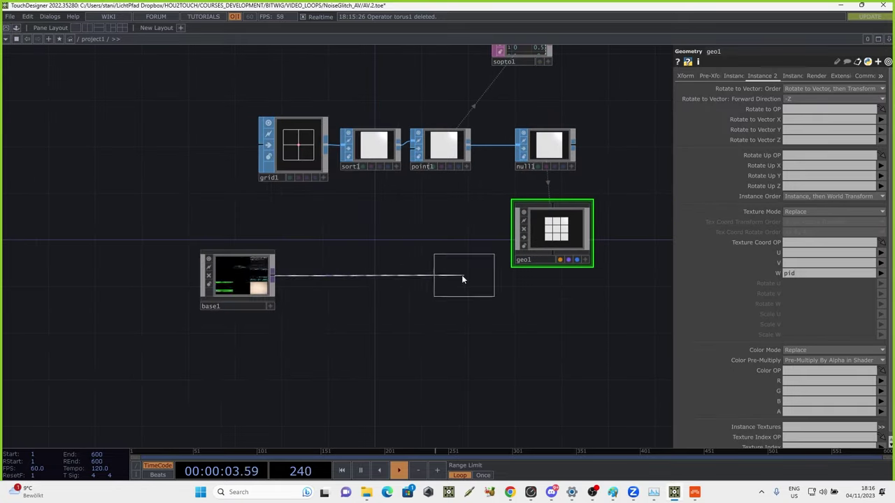
left_click(381, 276)
left_click_drag(436, 263, 389, 250)
left_click_drag(492, 214, 492, 191)
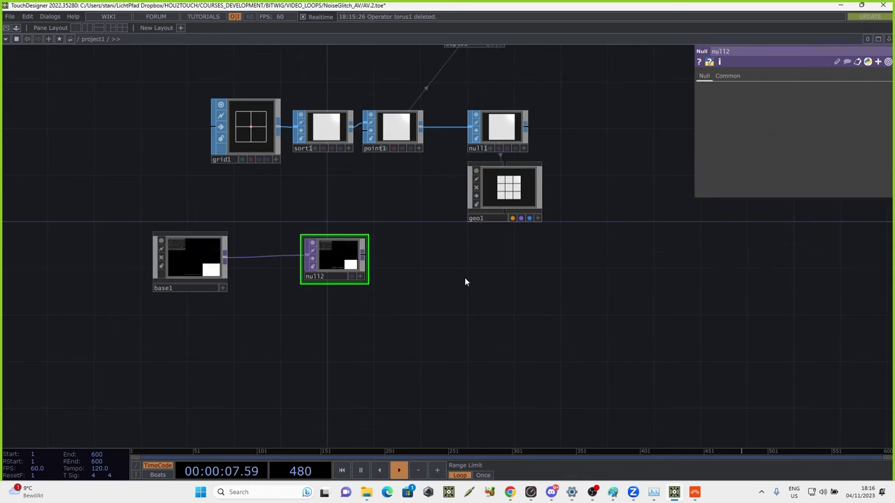
Add a Constant MAT below geo1, level with null2
key("Tab")
left_click(405, 160)
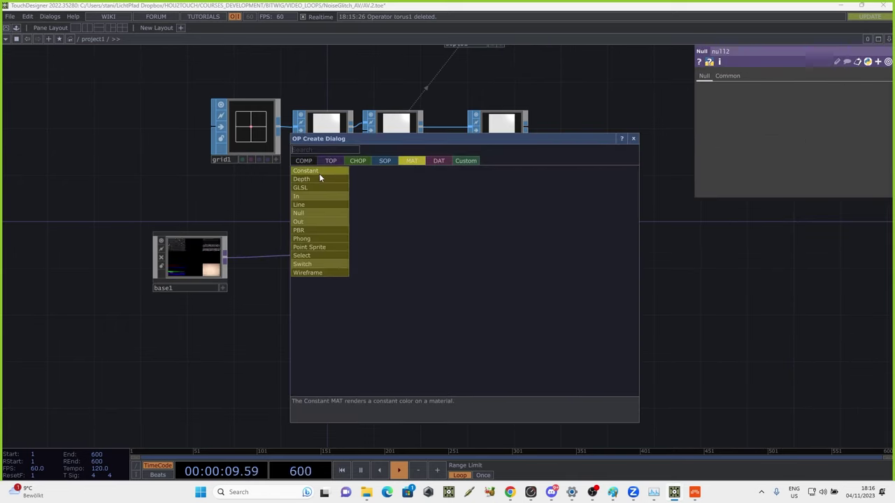
left_click(319, 175)
left_click(493, 266)
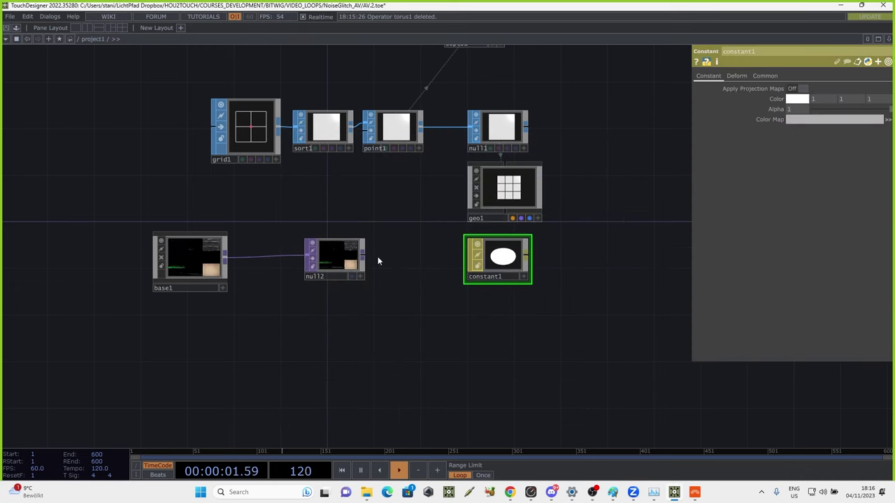
Assign null2 as constant1's Color Map and constant1 as geo1's Material
mouse_move(336, 263)
left_mouse_down()
mouse_move(482, 263)
mouse_move(505, 191)
left_mouse_up()
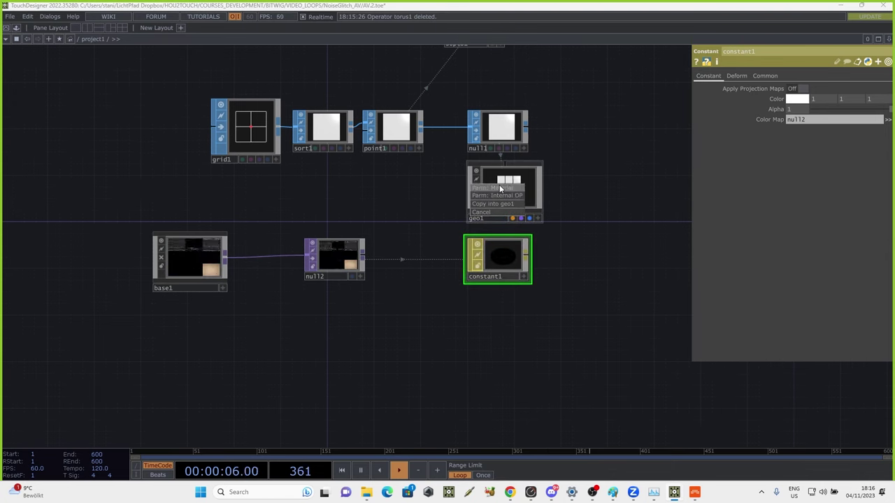
scroll(577, 194, "up", 6)
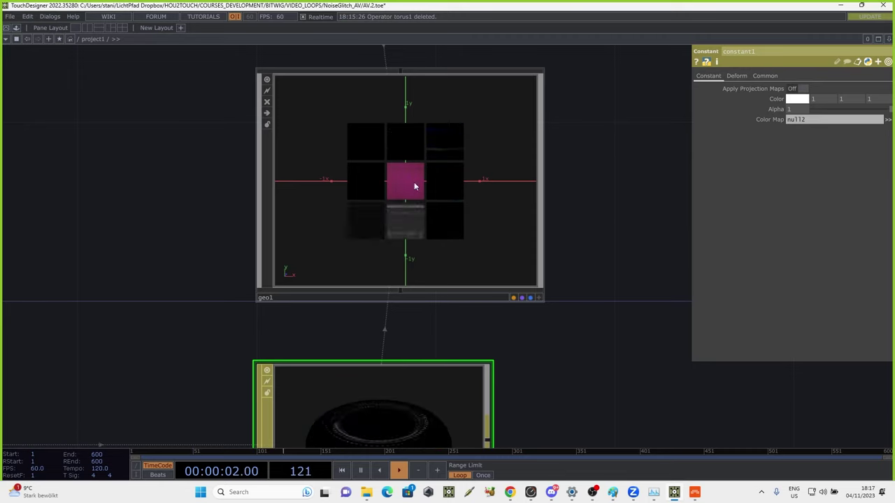
scroll(539, 200, "down", 6)
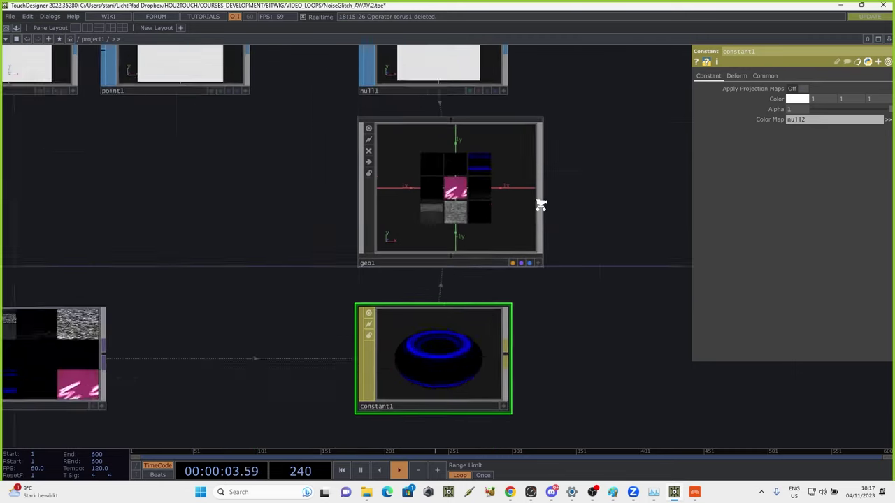
scroll(534, 217, "down", 3)
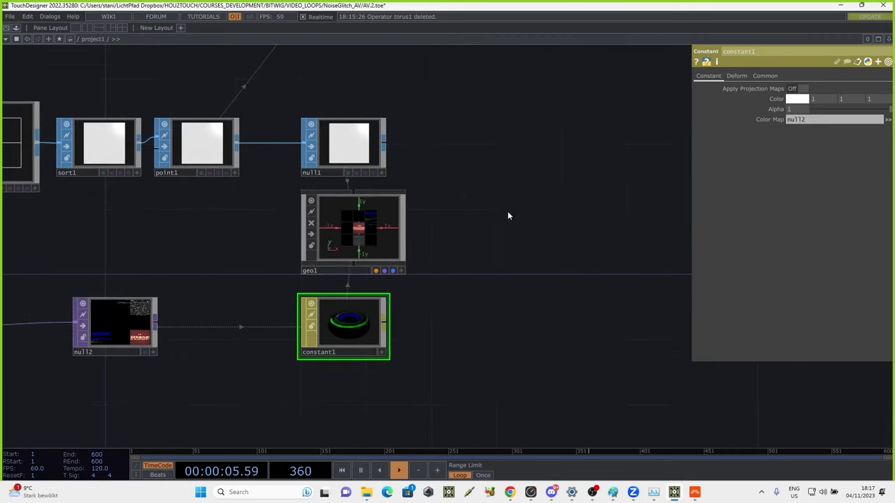
Add a Camera COMP below constant1
key("Tab")
left_click(352, 95)
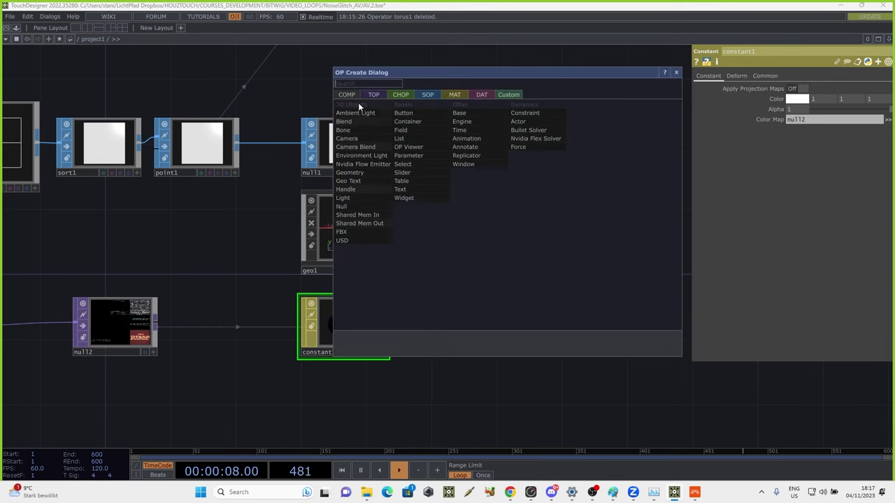
left_click(351, 139)
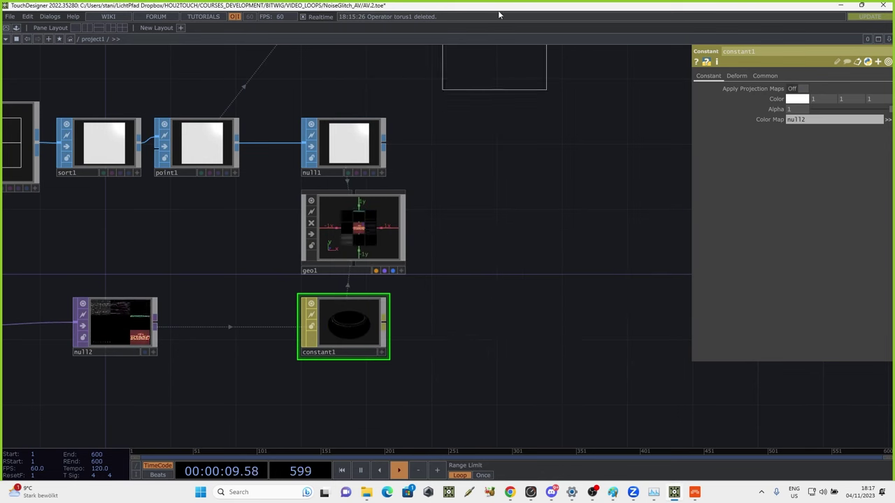
left_click(862, 5)
left_click(832, 137)
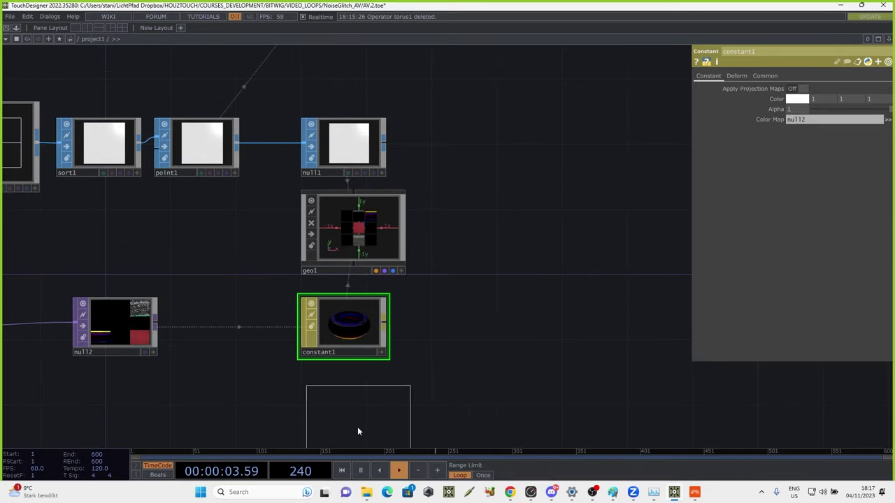
left_click(338, 428)
left_click_drag(474, 404, 490, 225)
left_click_drag(358, 230, 374, 230)
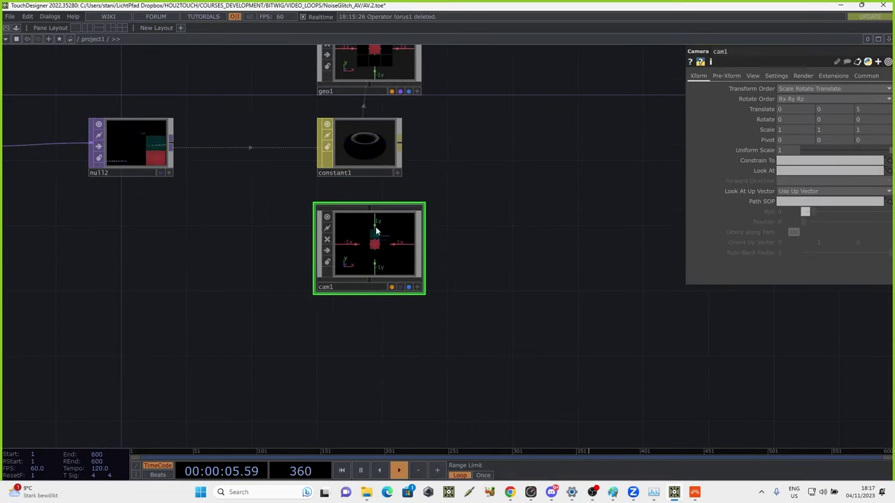
Set cam1's projection to Orthographic
scroll(424, 189, "up", 3)
left_click(753, 77)
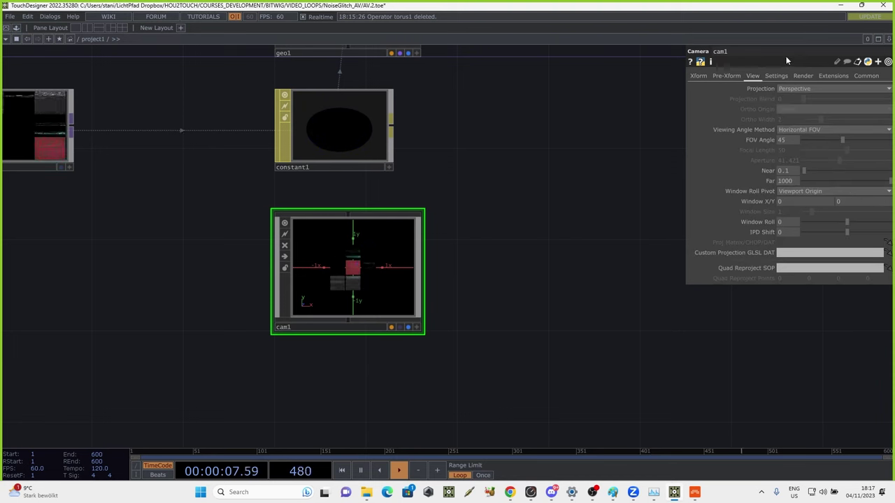
left_click(808, 89)
left_click(803, 110)
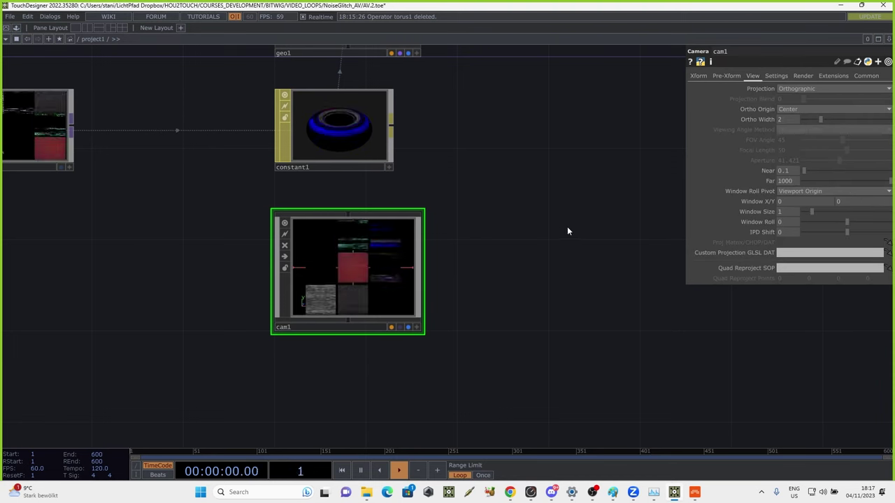
Add a Render TOP beside geo1
left_click_drag(519, 85, 422, 220)
key("Tab")
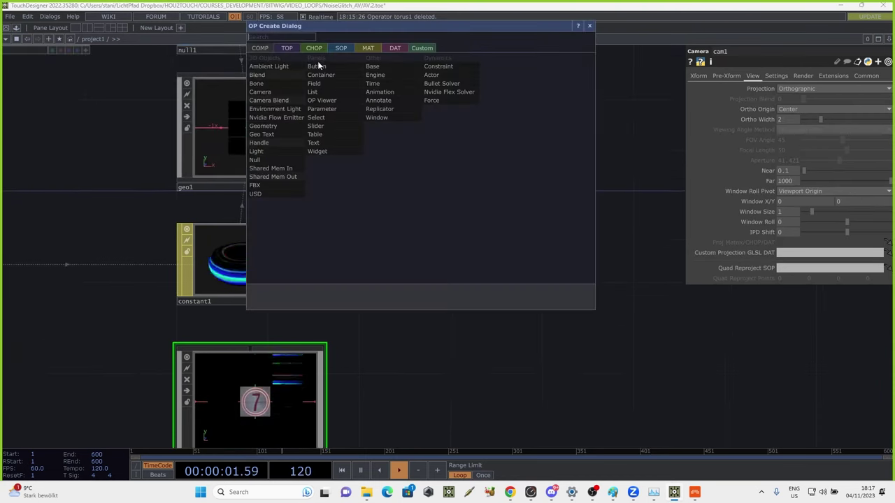
left_click(284, 48)
type("r")
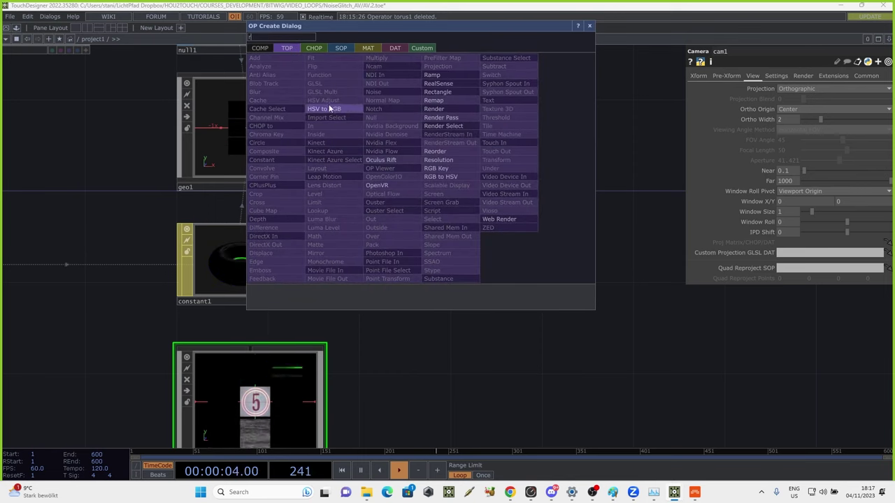
left_click(444, 108)
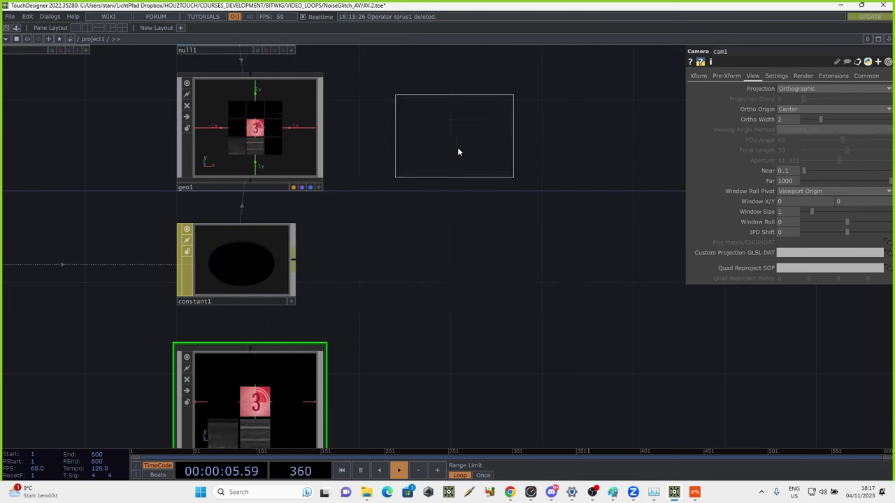
left_click(465, 127)
scroll(518, 138, "up", 4)
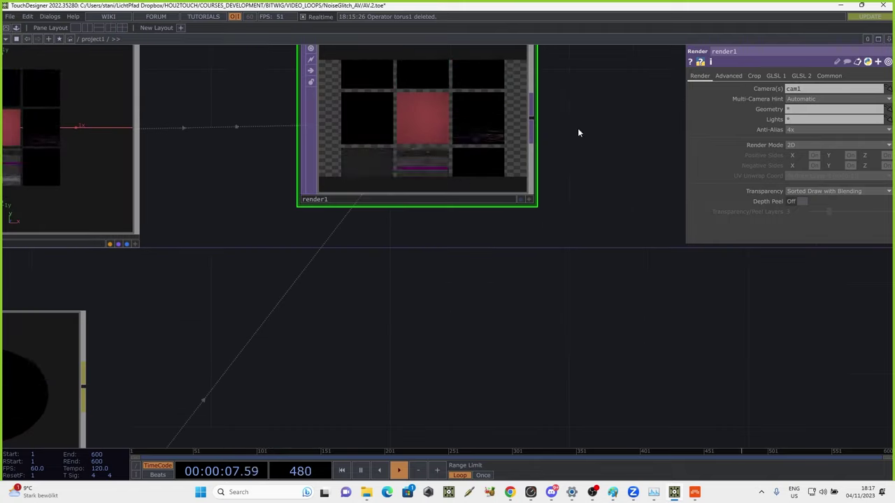
scroll(602, 155, "down", 2)
Set render1's resolution to 1920 x 1080 and save the project
left_click_drag(524, 299, 555, 226)
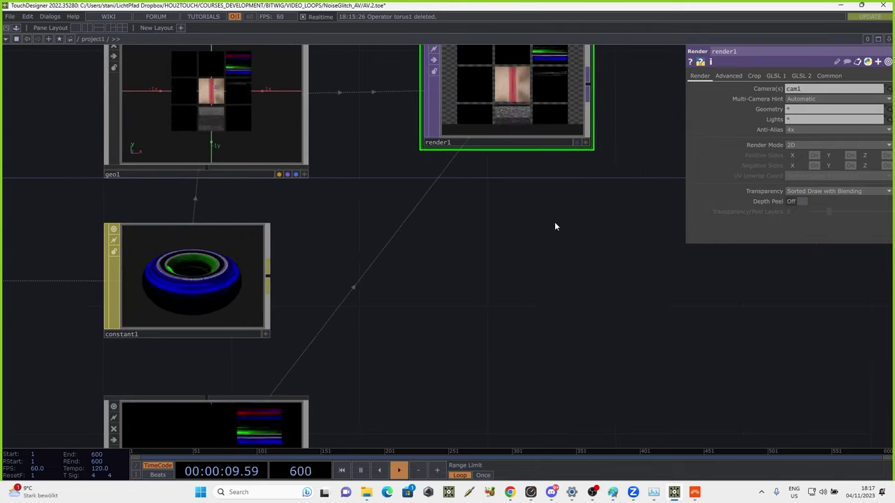
left_click(831, 75)
left_click(888, 89)
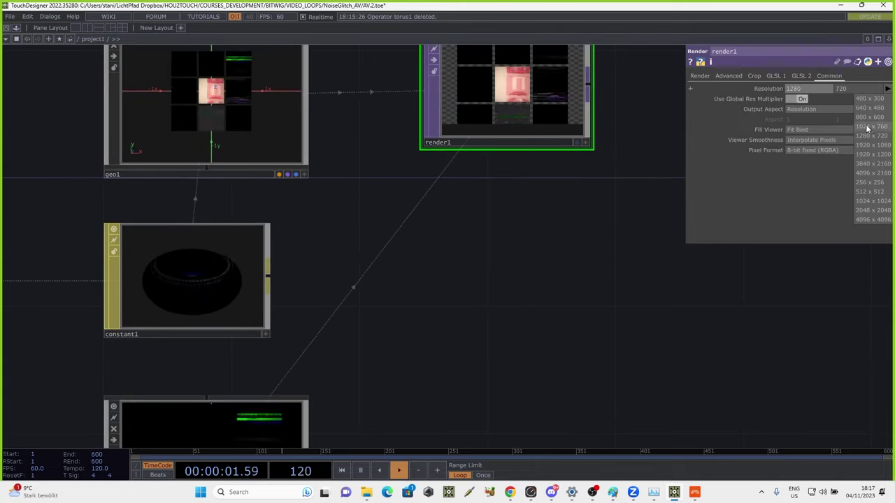
left_click(872, 135)
left_click(11, 17)
left_click(12, 66)
Display render1 as the network background
left_click_drag(422, 336, 463, 266)
scroll(464, 270, "down", 3)
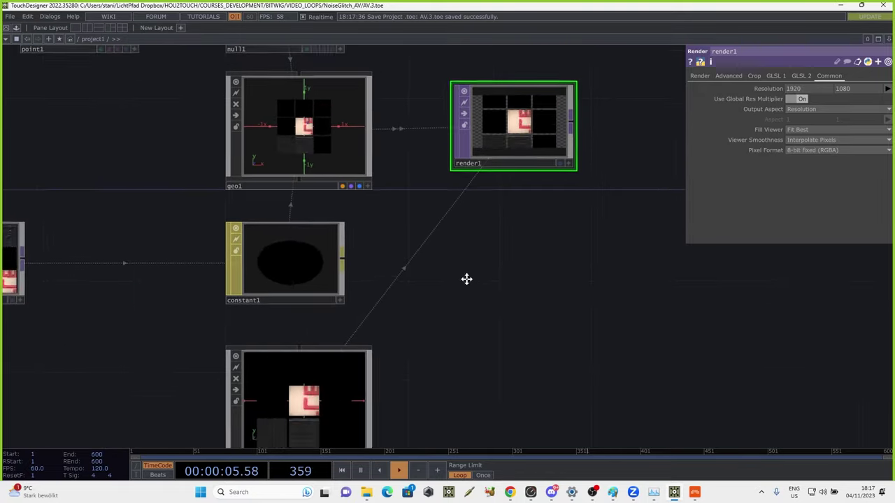
left_click(549, 172)
left_click_drag(592, 269, 509, 248)
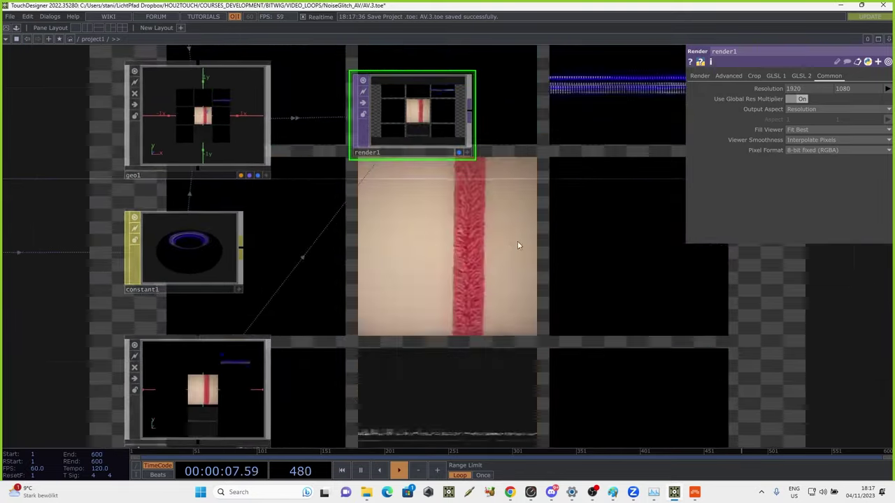
Set cam1's Ortho Width to 2.9
left_click(161, 410)
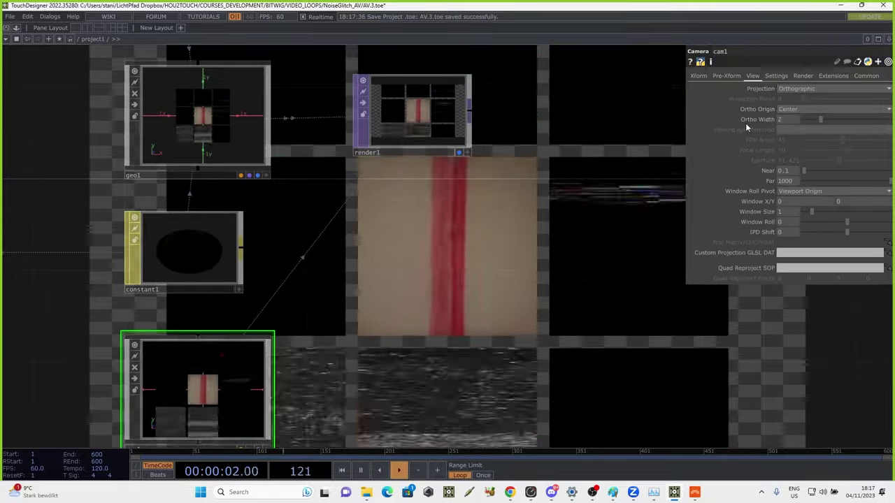
left_click_drag(820, 121, 828, 117)
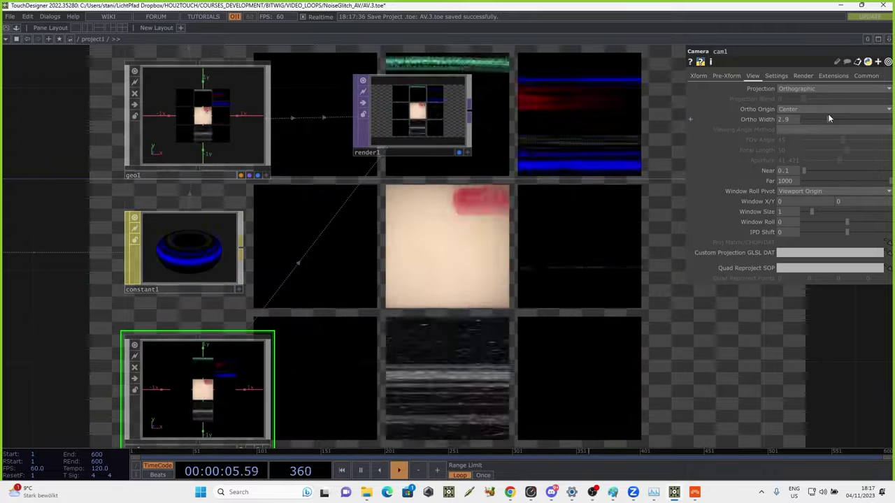
left_click_drag(661, 156, 586, 148)
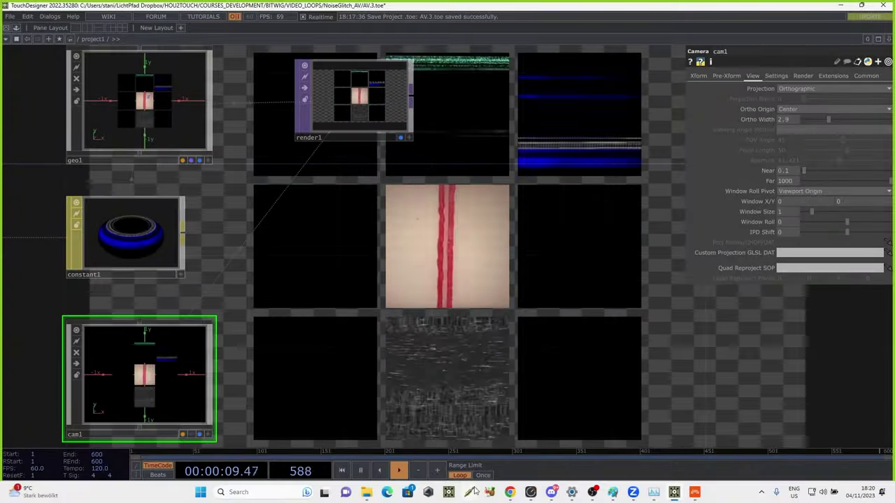
Switch to Chrome and review the hou2touch.com/TDBitwig course page from its description to the syllabus, selecting the page address
mouse_move(512, 494)
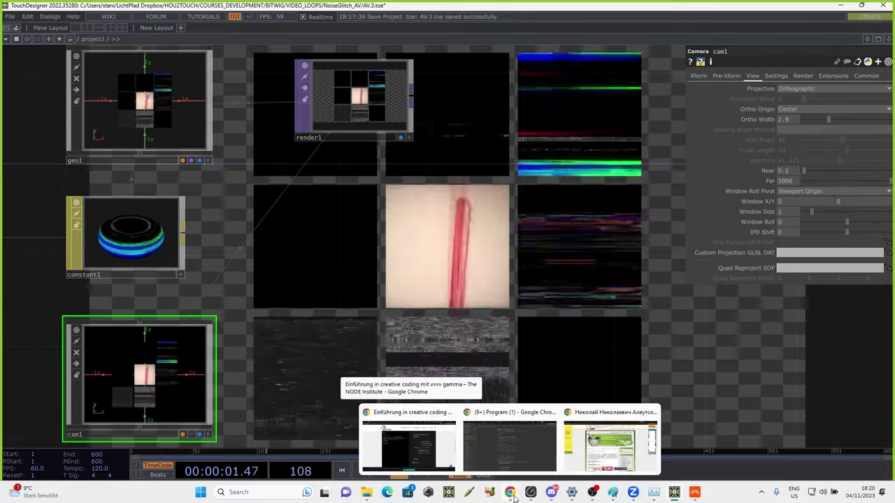
left_click(446, 458)
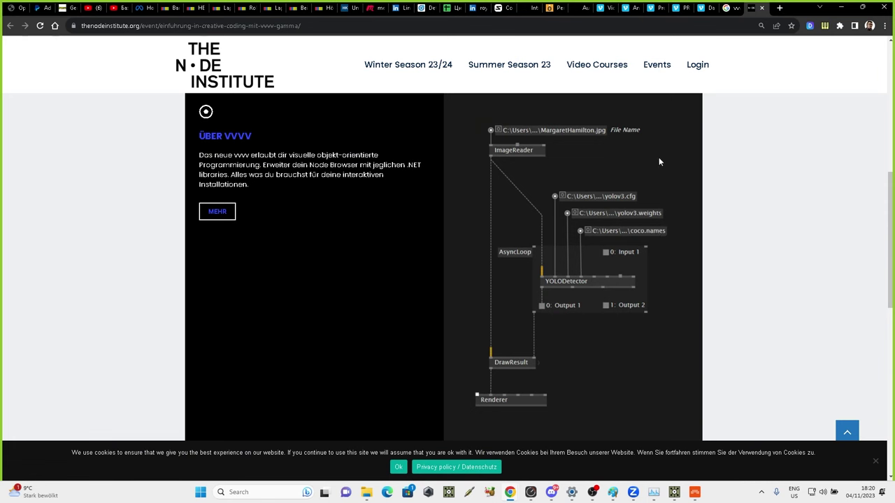
left_click(582, 10)
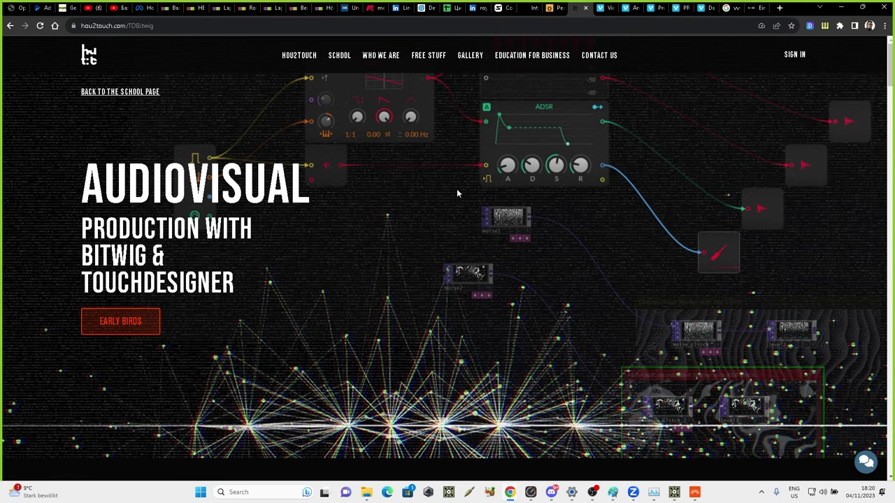
scroll(457, 193, "down", 4)
scroll(457, 194, "down", 2)
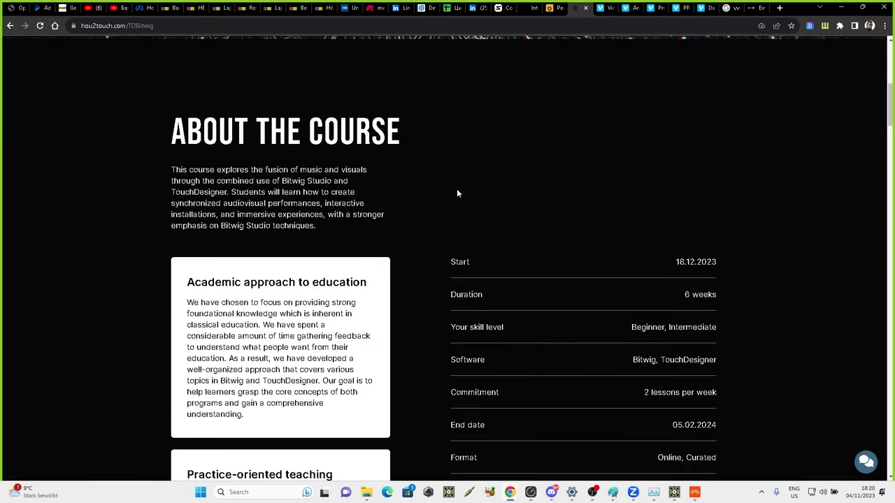
scroll(457, 194, "down", 10)
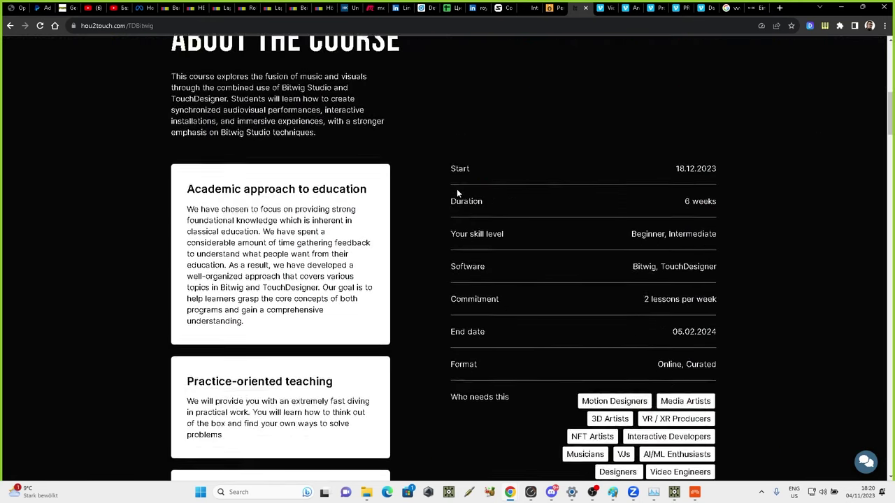
scroll(457, 193, "down", 8)
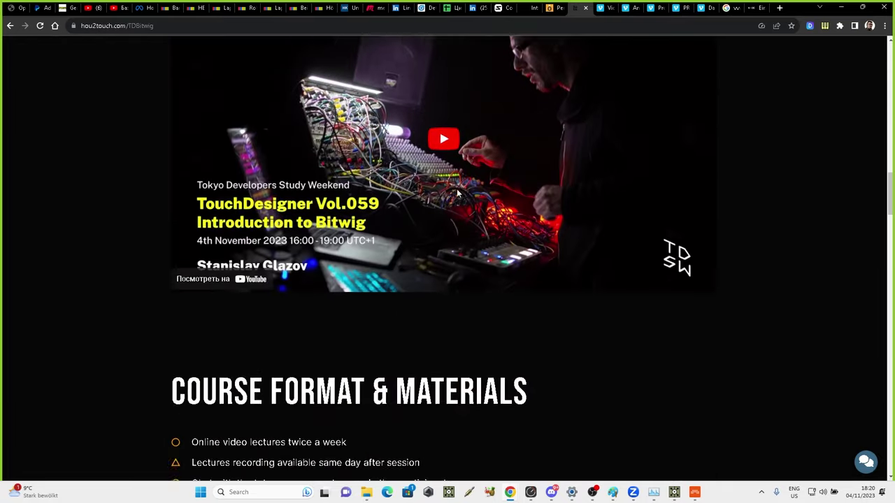
scroll(458, 193, "down", 2)
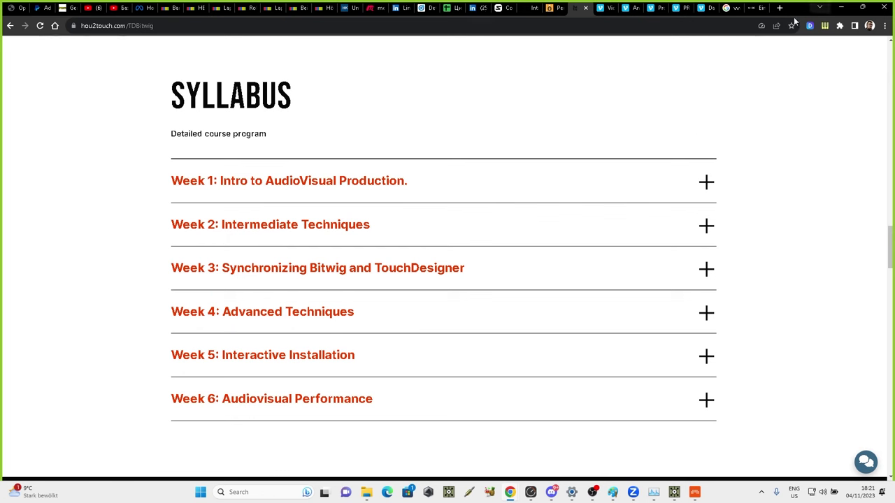
left_click(180, 28)
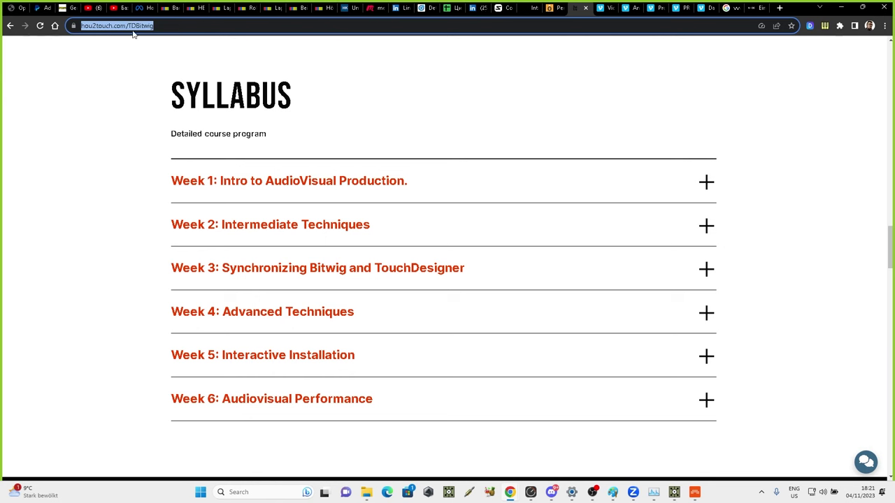
left_click(848, 9)
Return to TouchDesigner and delete the sopto1 operator above the SOP chain
scroll(561, 147, "down", 3)
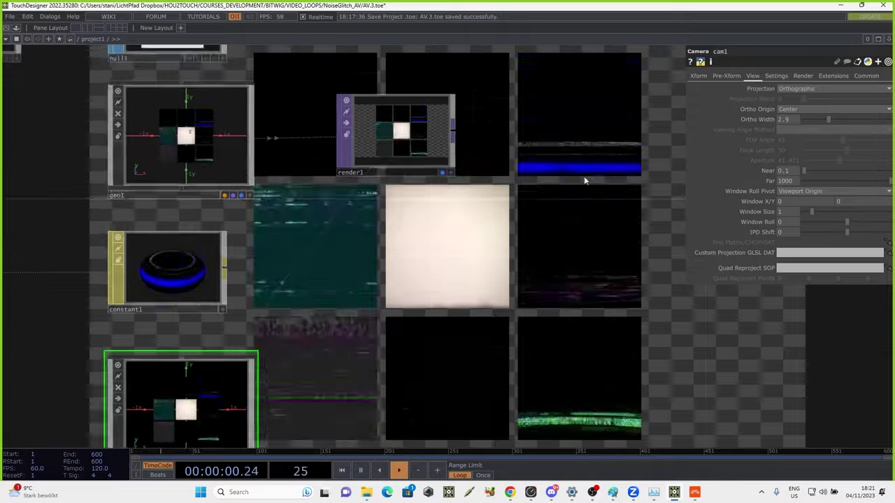
scroll(558, 163, "down", 3)
left_click_drag(517, 220, 615, 283)
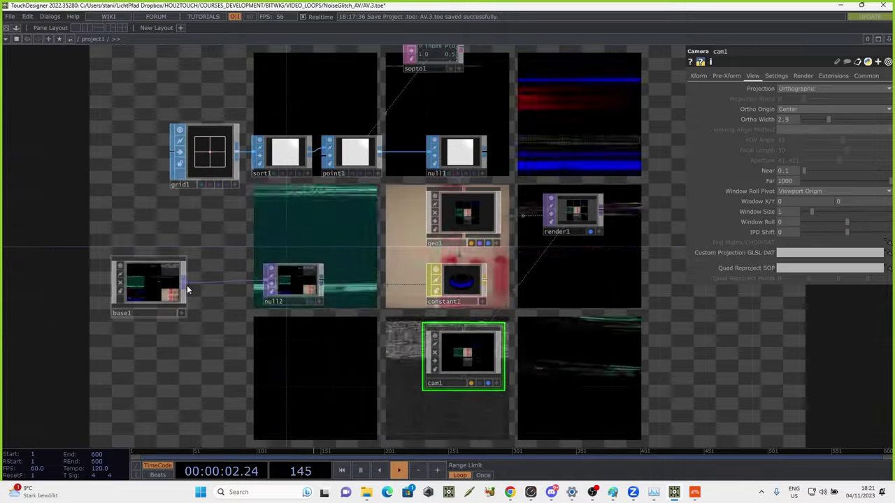
left_click_drag(128, 284, 174, 284)
left_click_drag(238, 233, 382, 269)
left_click_drag(552, 105, 469, 118)
key("Delete")
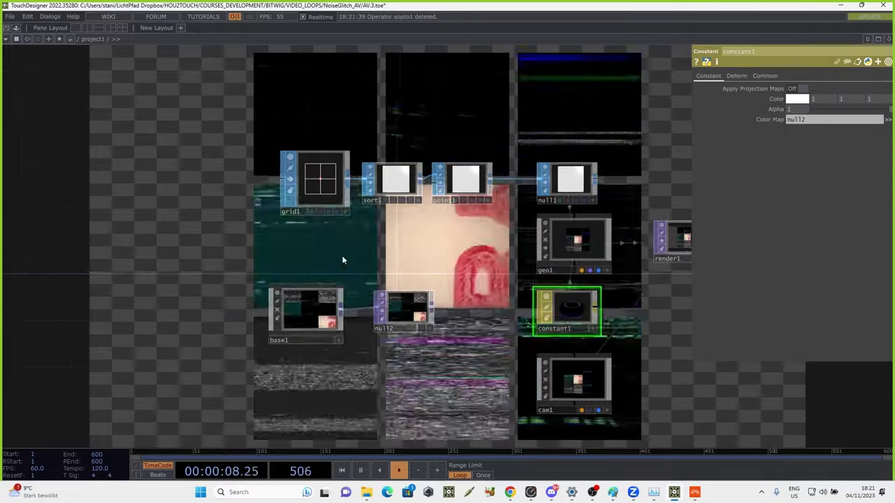
left_click_drag(342, 258, 359, 243)
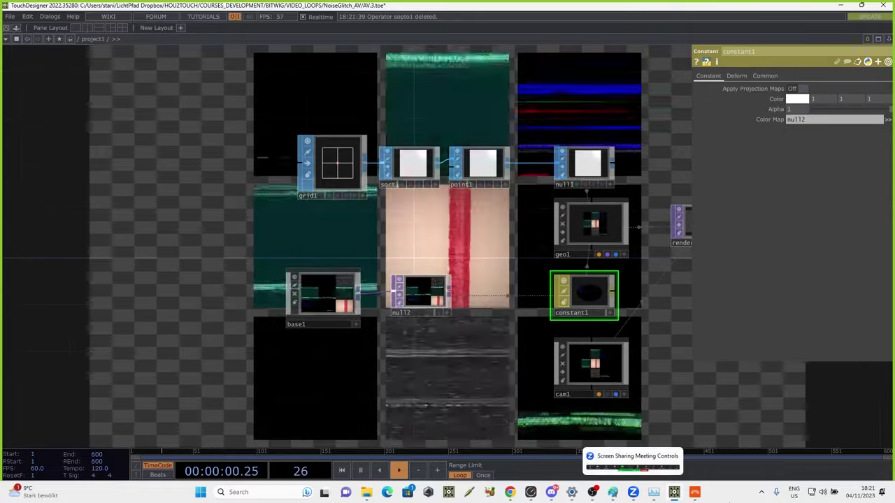
Switch to Bitwig and inspect the Scene 1 clip on the Drum Machine track, returning to TouchDesigner
left_click(696, 493)
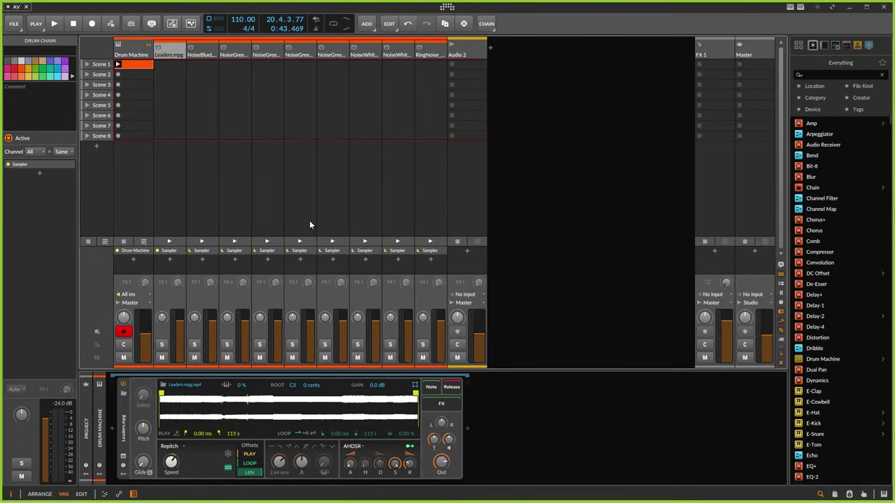
left_click(132, 65)
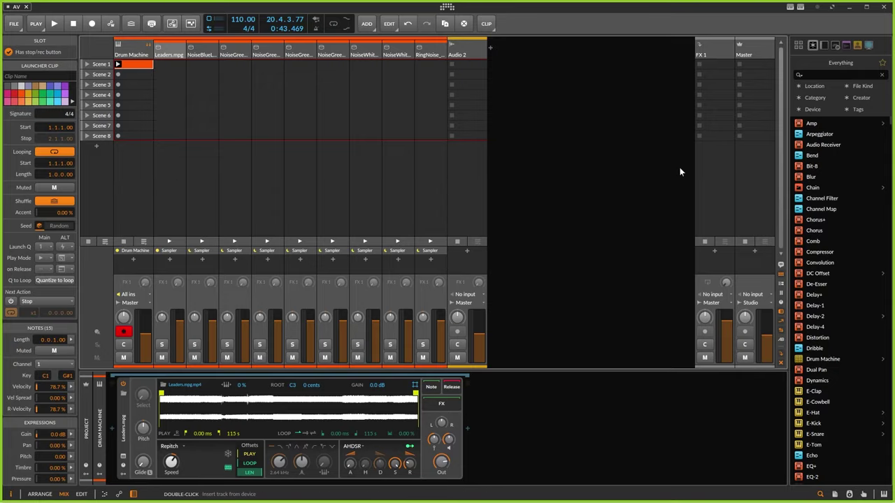
key("alt+Tab")
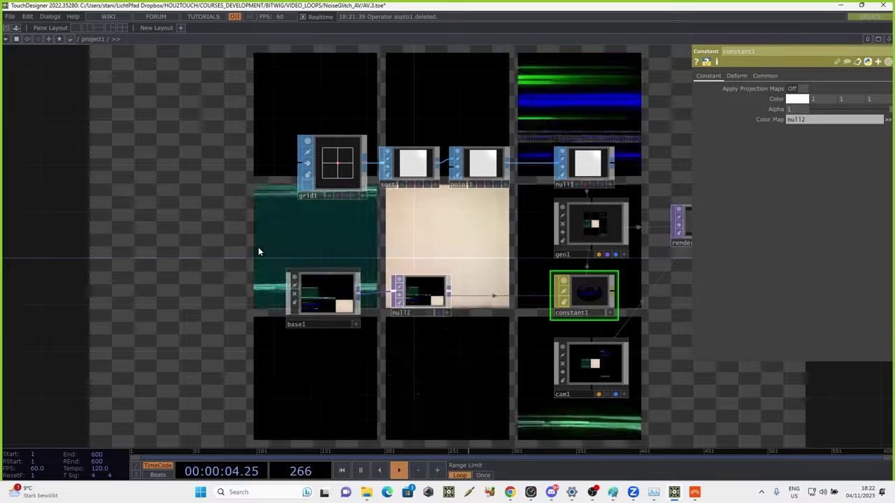
left_click_drag(249, 224, 297, 221)
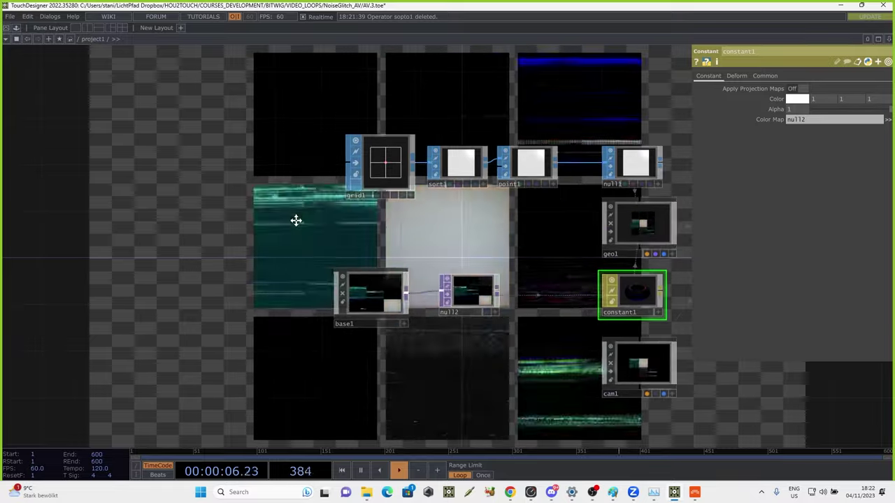
key("Tab")
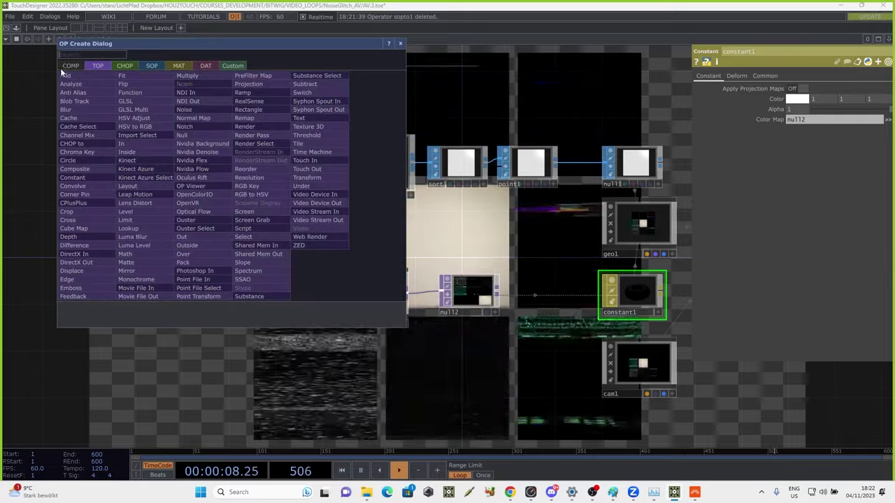
left_click(68, 65)
left_click(28, 57)
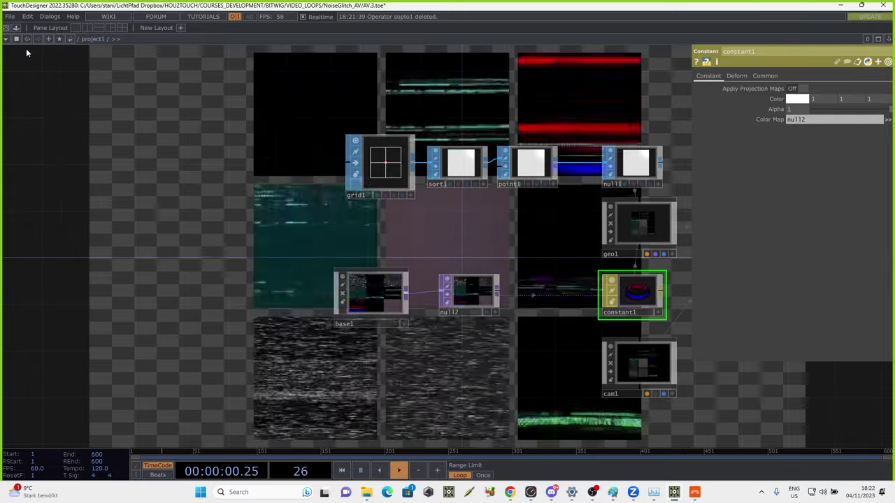
Add the bitwigMain and bitwigNote components from the TDBitwig palette beside the grid1 network, with bitwigNote below bitwigMain
left_click(17, 31)
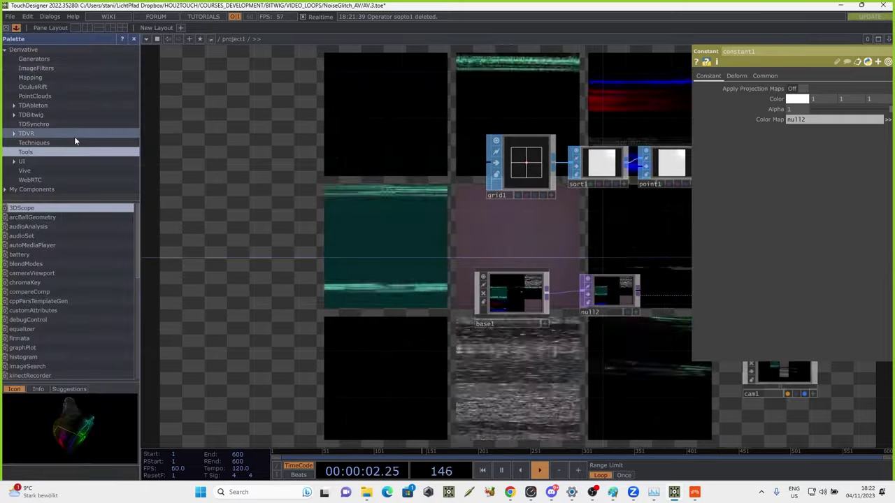
left_click(31, 115)
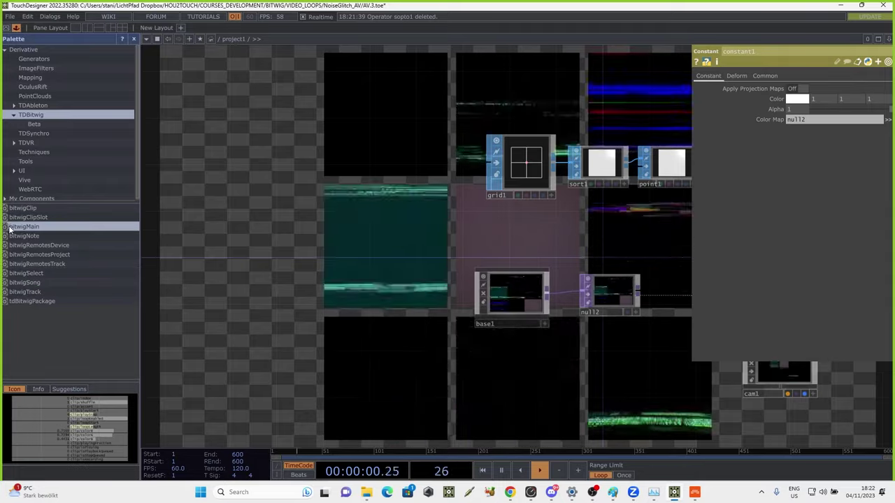
left_click_drag(24, 227, 274, 139)
left_click_drag(320, 118, 344, 170)
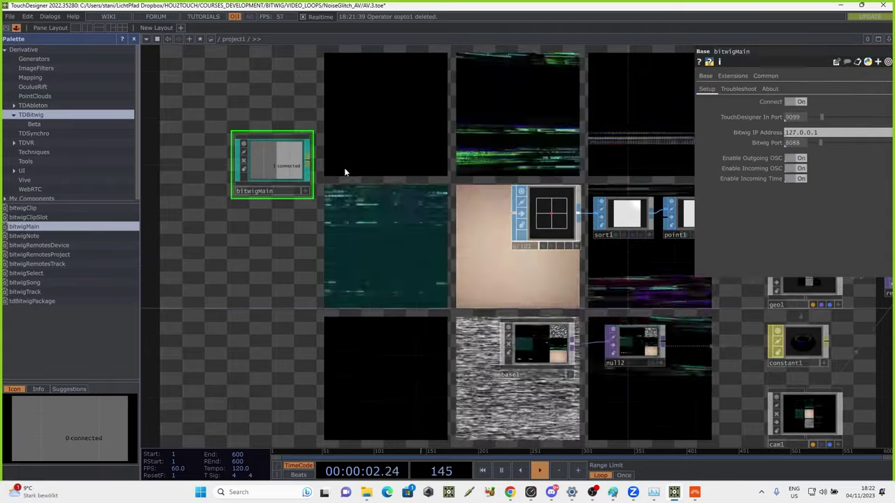
left_click_drag(299, 227, 340, 208)
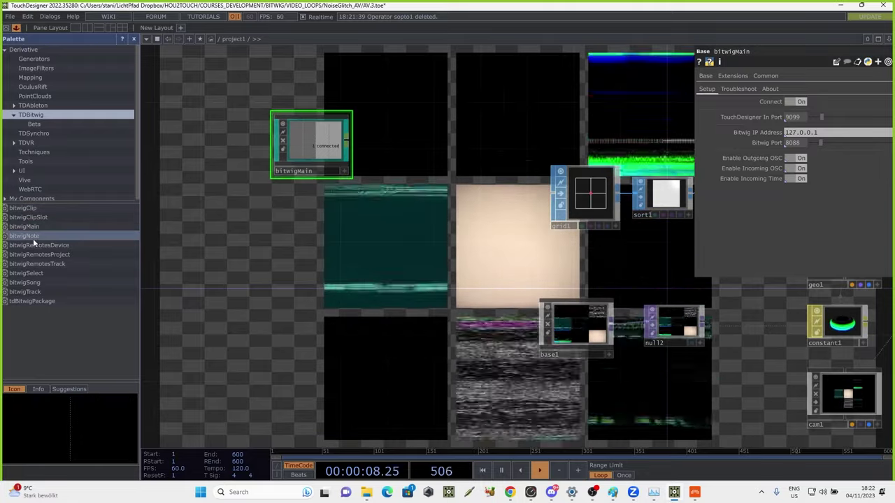
left_click_drag(35, 239, 313, 231)
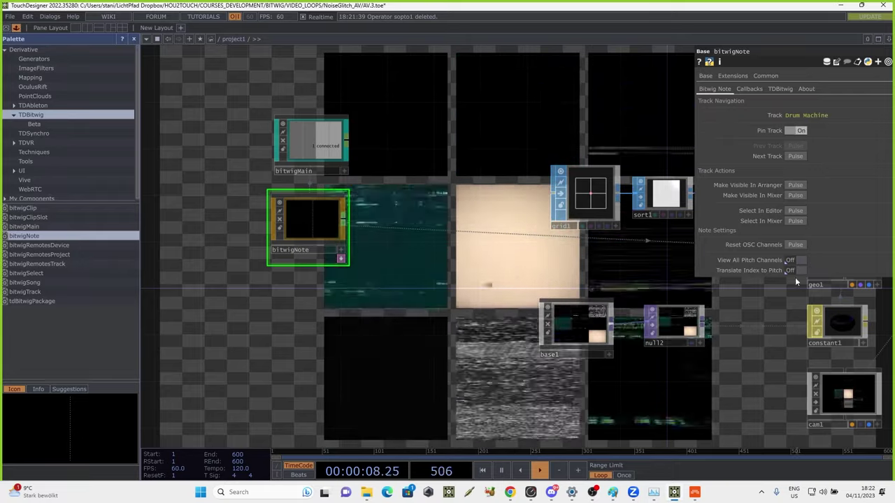
Launch the Drum Machine track's Scene 1 clip in Bitwig, check the incoming notes in TouchDesigner's bitwigNote, and stop playback
left_click(694, 494)
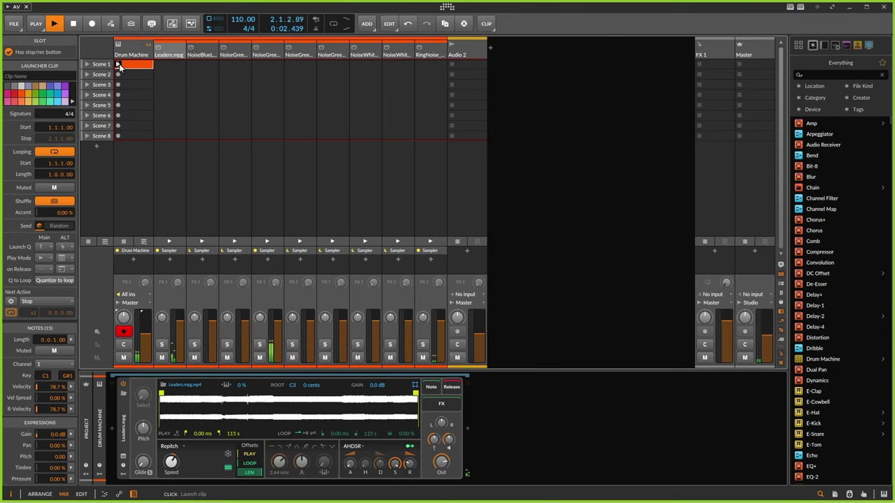
key("alt+1")
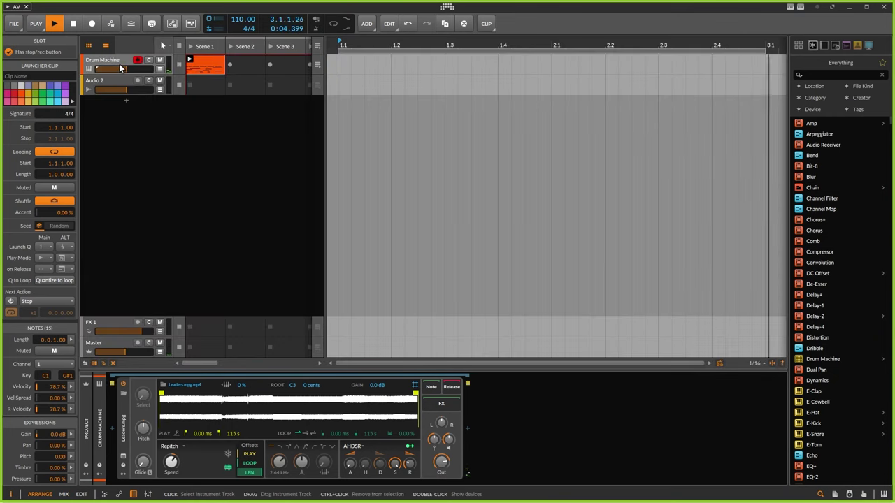
key("alt+Tab")
scroll(296, 209, "up", 3)
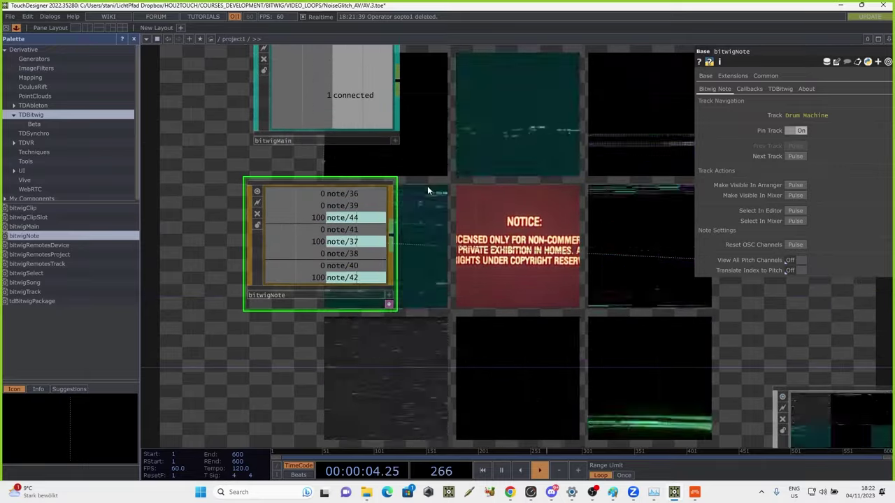
key("alt+Tab")
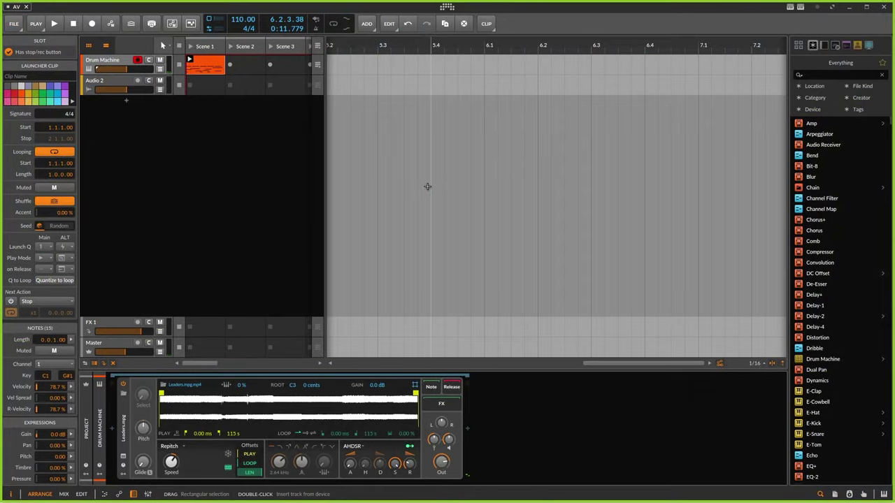
key("alt+Tab")
scroll(340, 205, "up", 2)
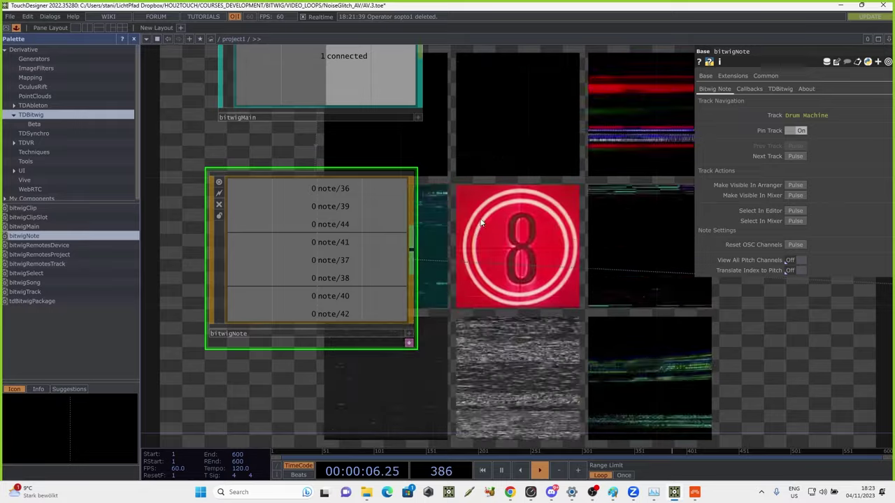
Space bitwigMain and bitwigNote apart vertically, leaving room for another operator between them
scroll(489, 213, "down", 5)
left_click_drag(432, 233, 330, 323)
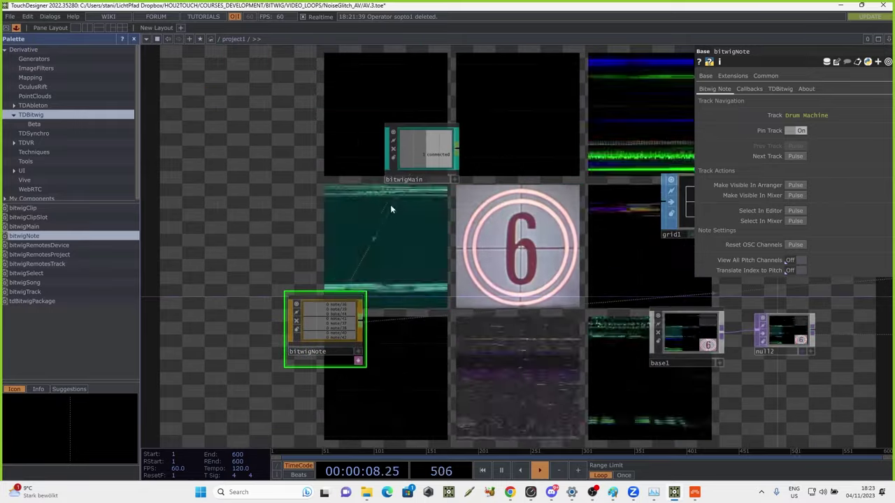
left_click_drag(411, 162, 315, 160)
scroll(402, 213, "up", 4)
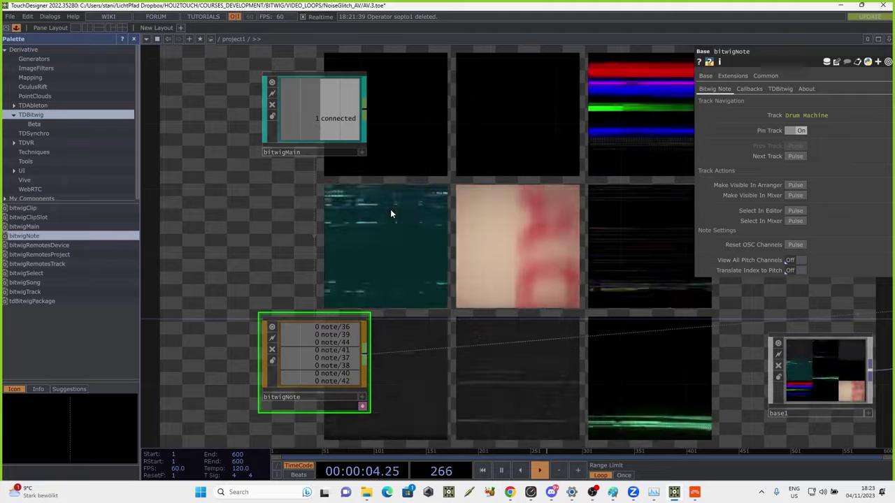
Add a Constant CHOP between bitwigMain and bitwigNote
key("Tab")
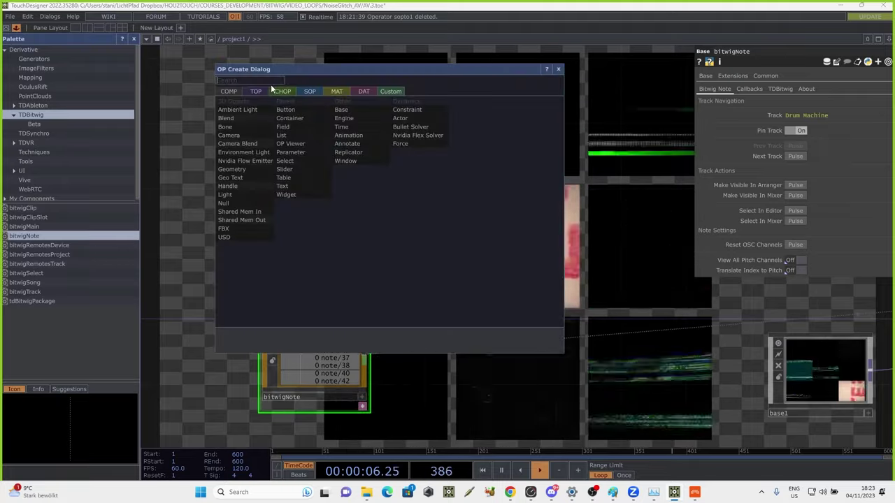
left_click(280, 91)
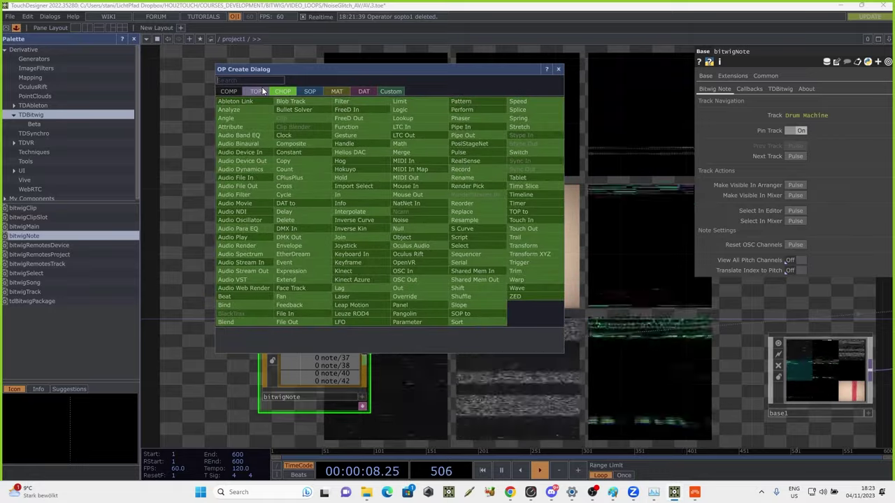
type("c")
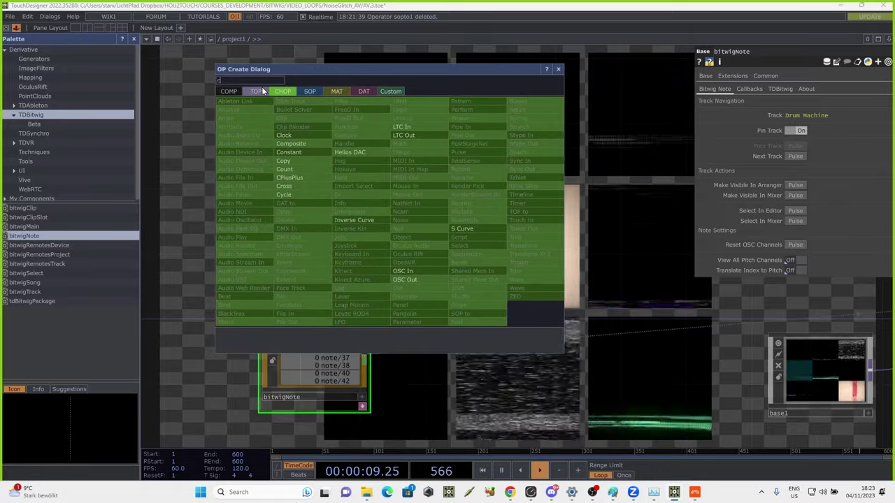
left_click(295, 150)
left_click(344, 240)
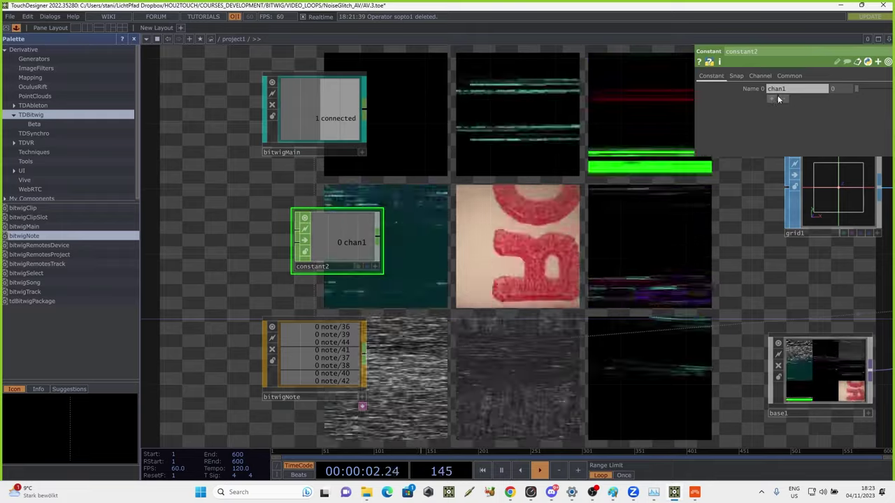
Name the Constant CHOP's channels with the pattern note/[36-42]
left_click(787, 92)
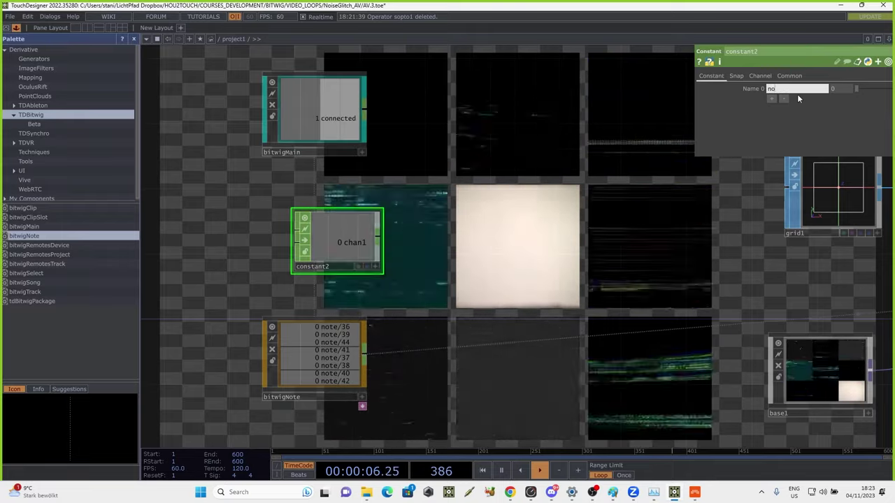
type("note")
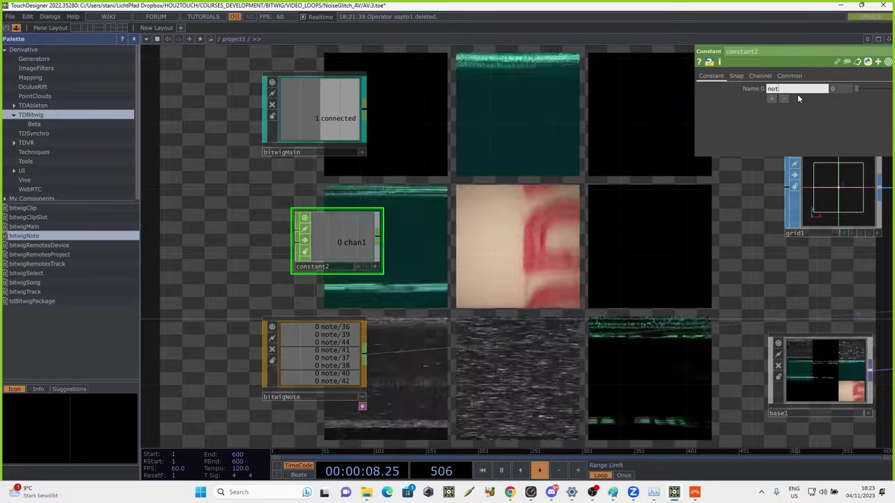
type("/")
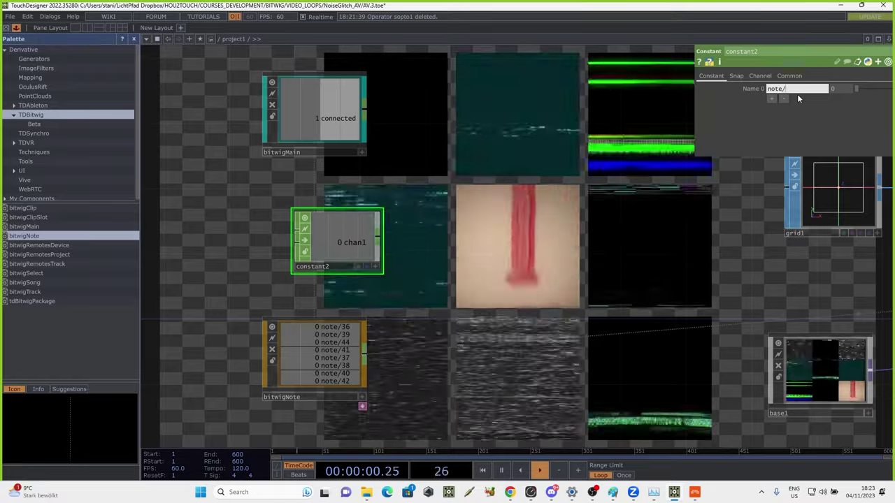
type("[]36")
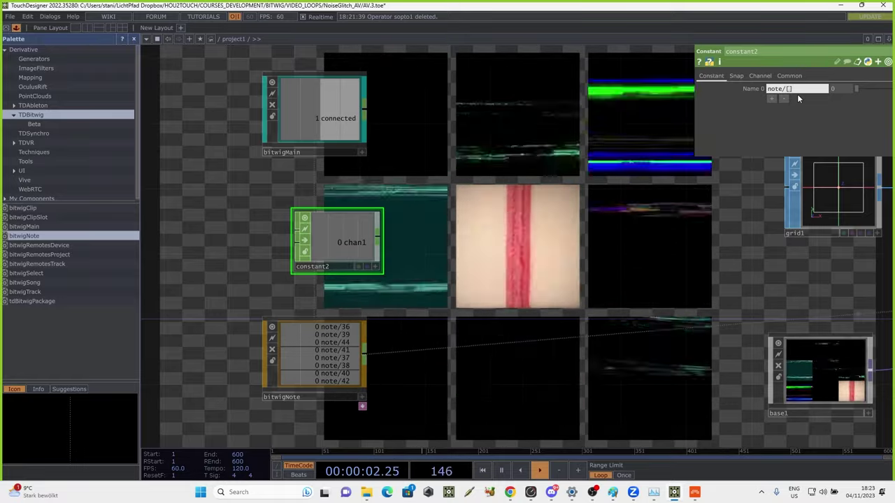
type("-")
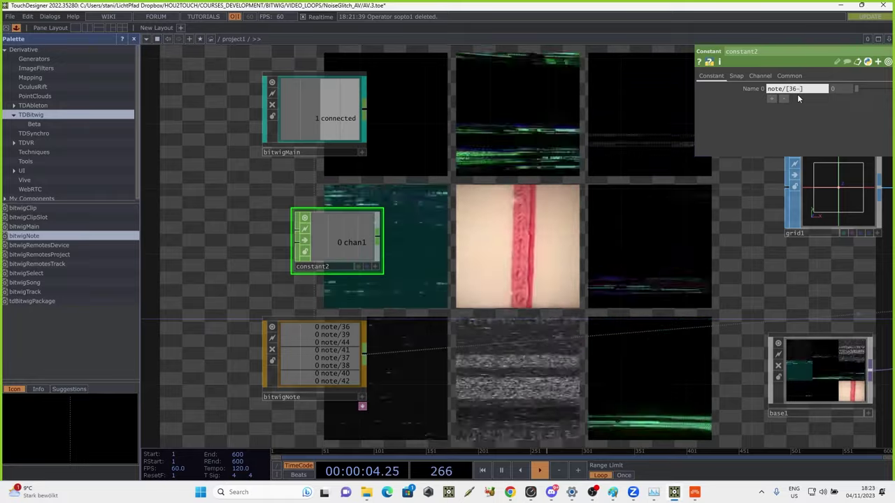
type("42")
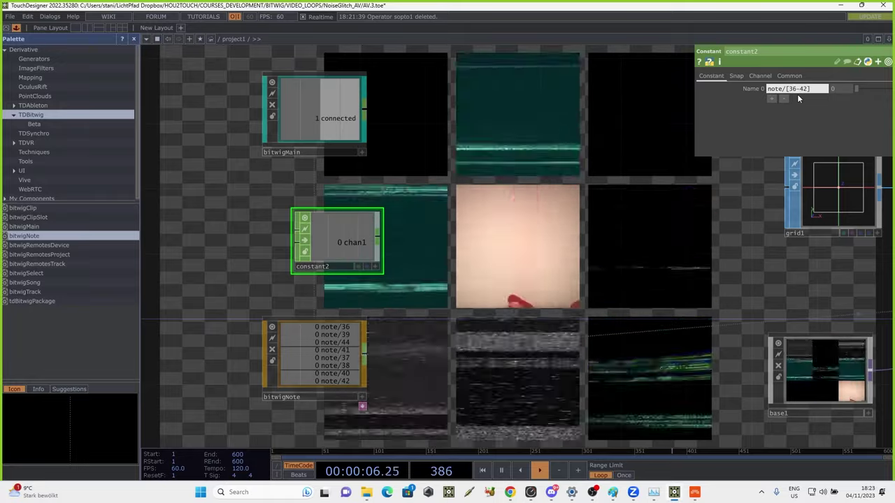
key("Return")
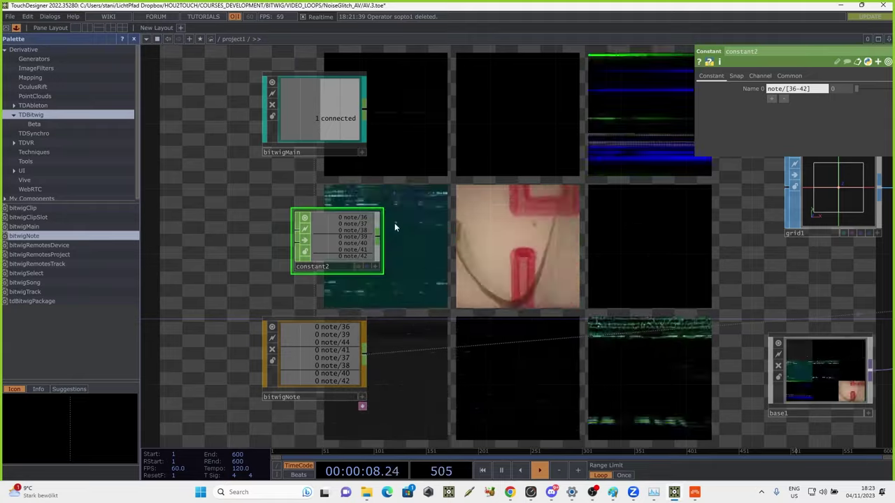
Open the Drum Machine track's Scene 1 clip in Bitwig to examine which notes it uses, returning to TouchDesigner
middle_click(358, 240)
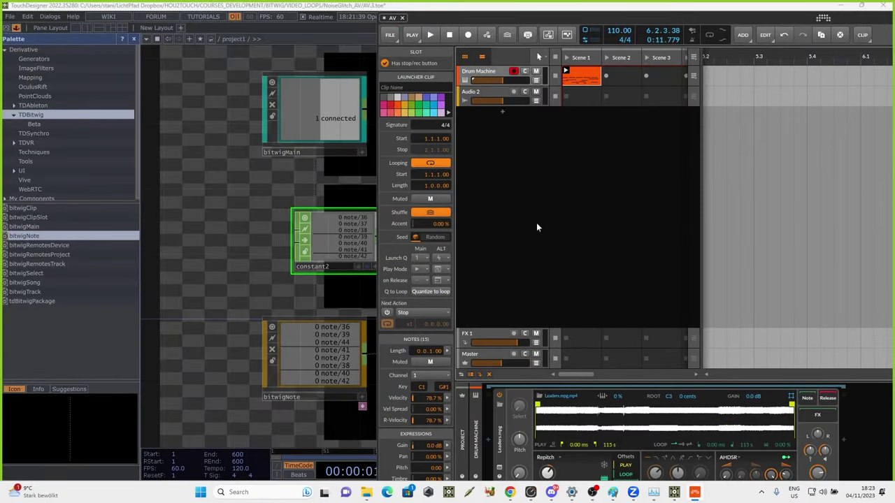
double_click(578, 80)
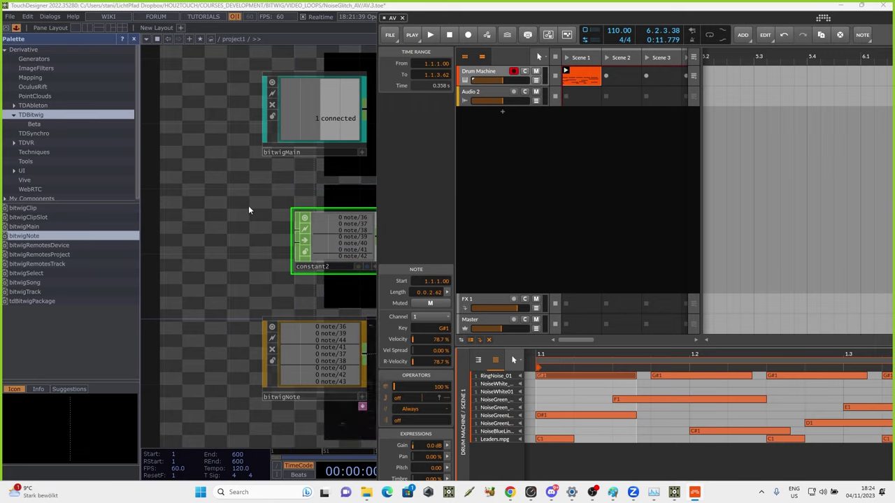
left_click(238, 264)
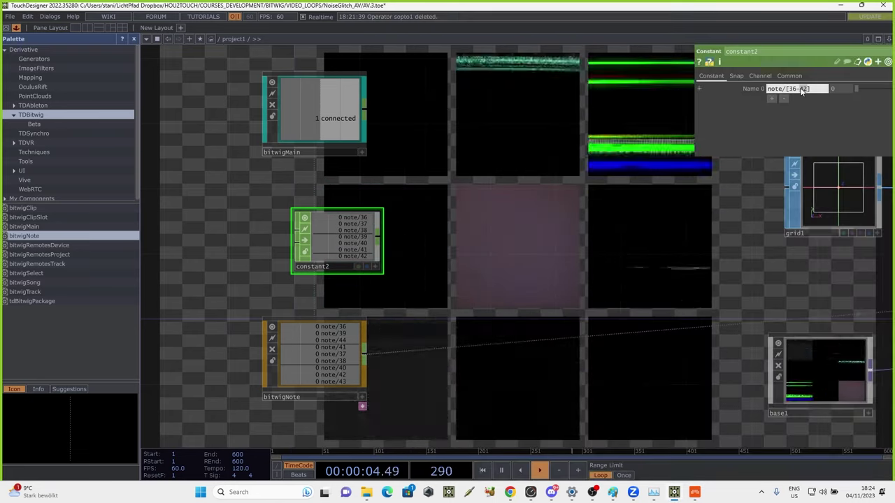
Extend constant2's channel name range to note/[36-44] and check its channel list against bitwigNote
scroll(377, 246, "up", 3)
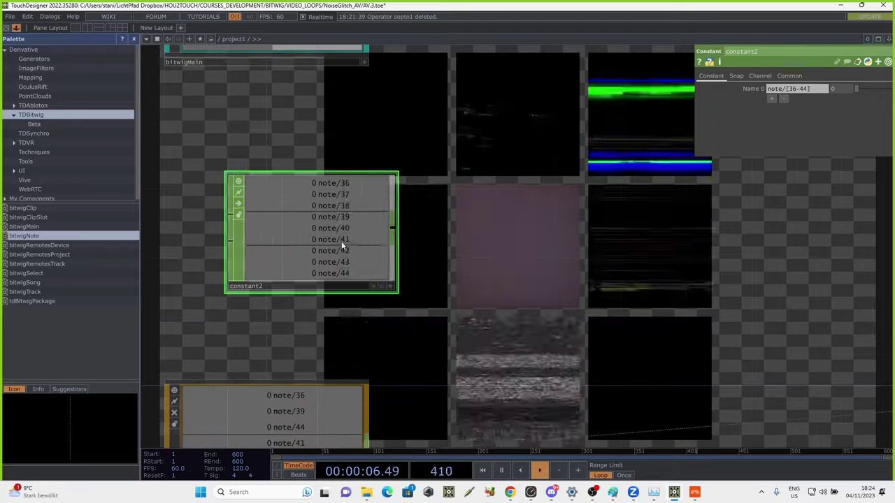
middle_click(341, 242)
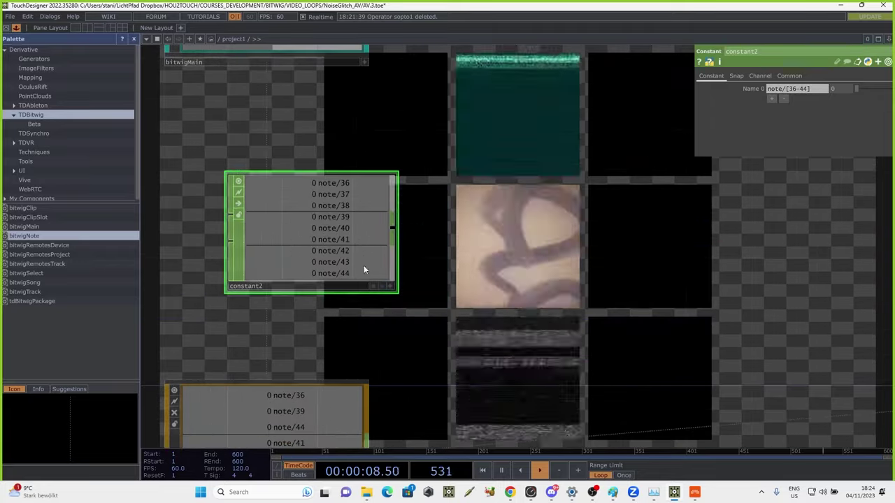
scroll(363, 265, "down", 3)
left_click_drag(330, 190, 308, 191)
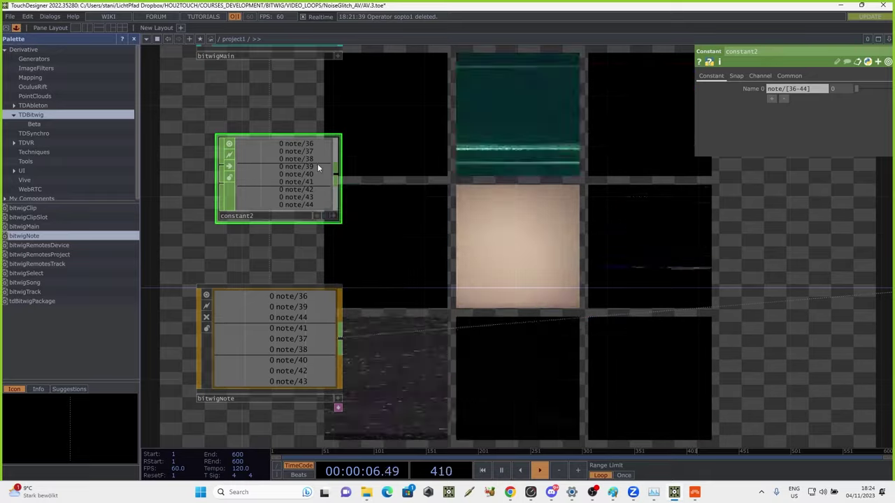
Add a Replace CHOP after constant2 and wire bitwigNote into its second input
right_click(338, 174)
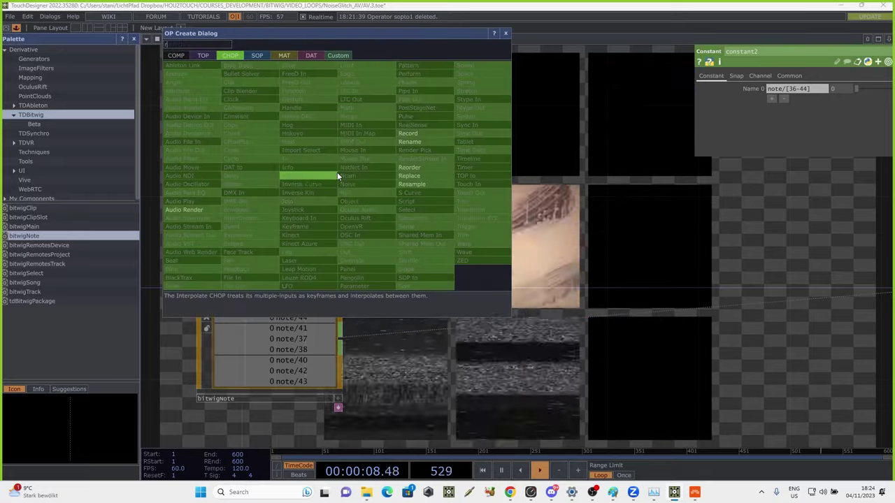
type("re")
left_click(413, 175)
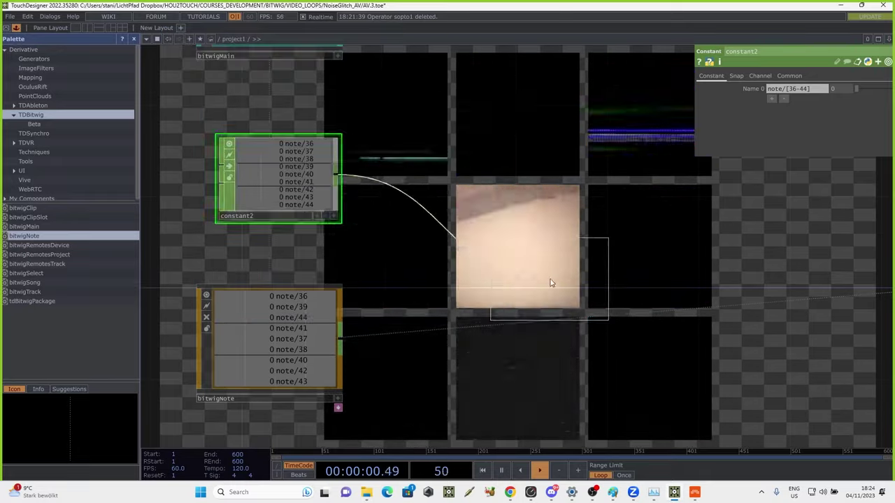
left_click(535, 269)
left_click_drag(338, 347, 495, 275)
left_click_drag(638, 277, 586, 243)
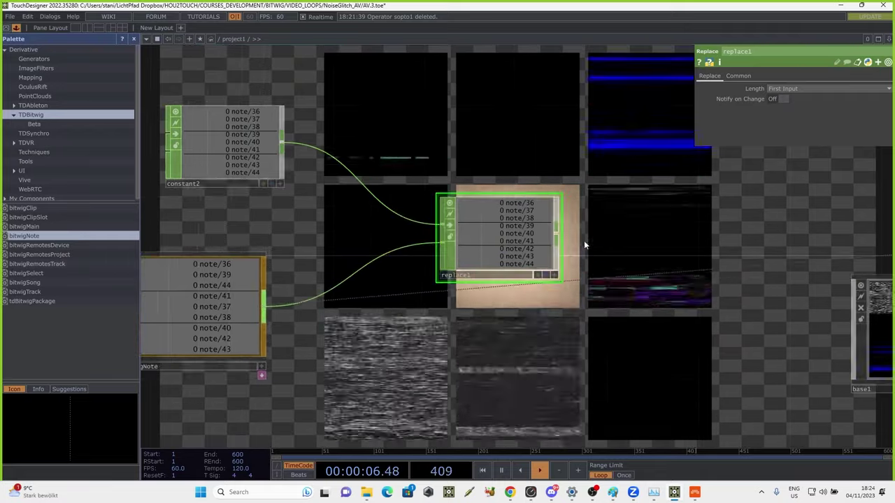
Align constant2 above bitwigNote and bring replace1 closer to both operators
left_click_drag(407, 314, 502, 338)
left_click_drag(354, 195, 309, 195)
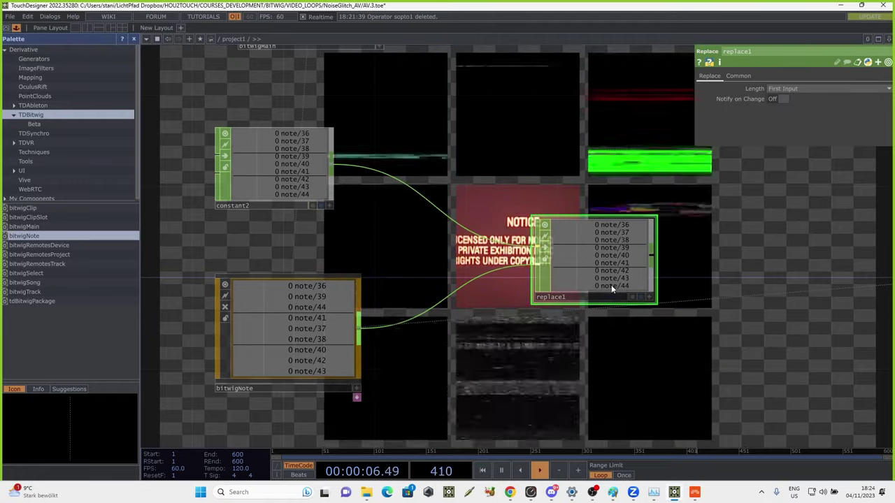
left_click_drag(609, 269, 553, 263)
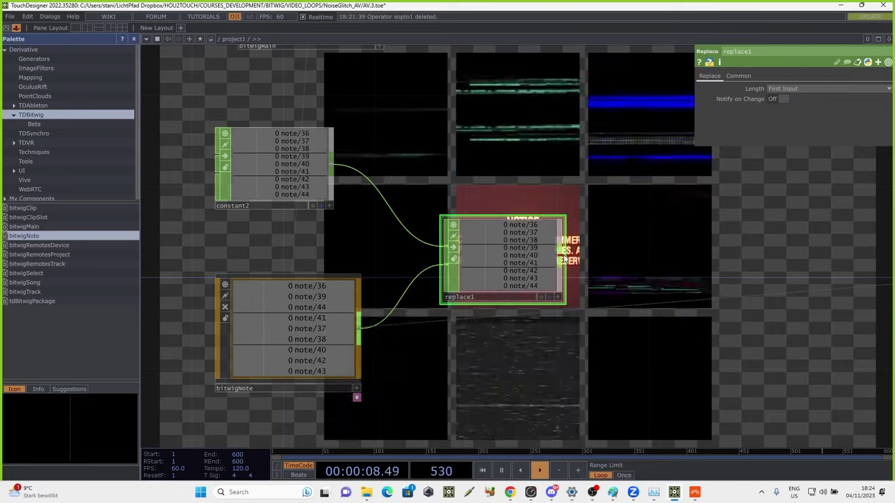
Add a Rename CHOP connected to replace1's output
key("Tab")
type("re")
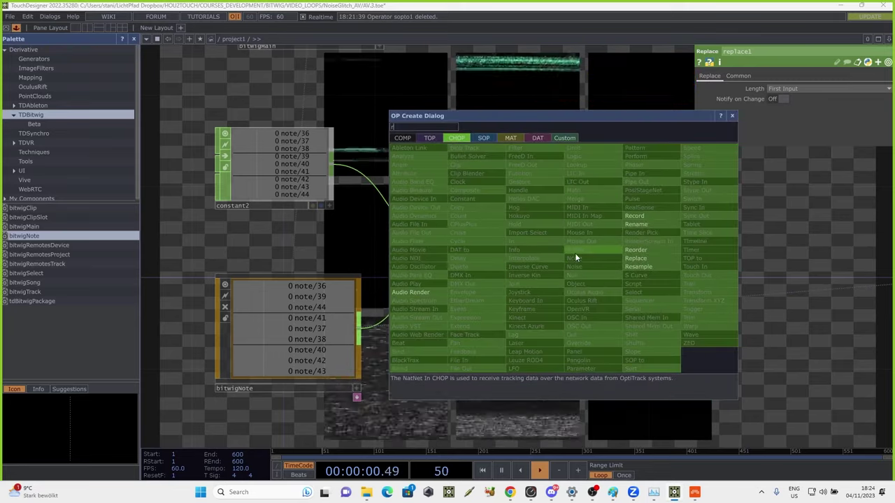
left_click(631, 225)
left_click(653, 257)
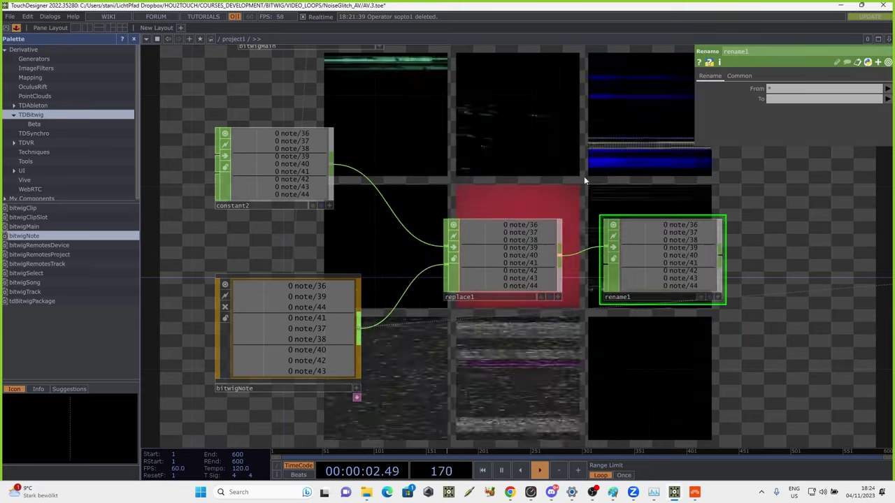
Rename the base1 component that holds the nine videos as movLib
left_click_drag(606, 176, 539, 177)
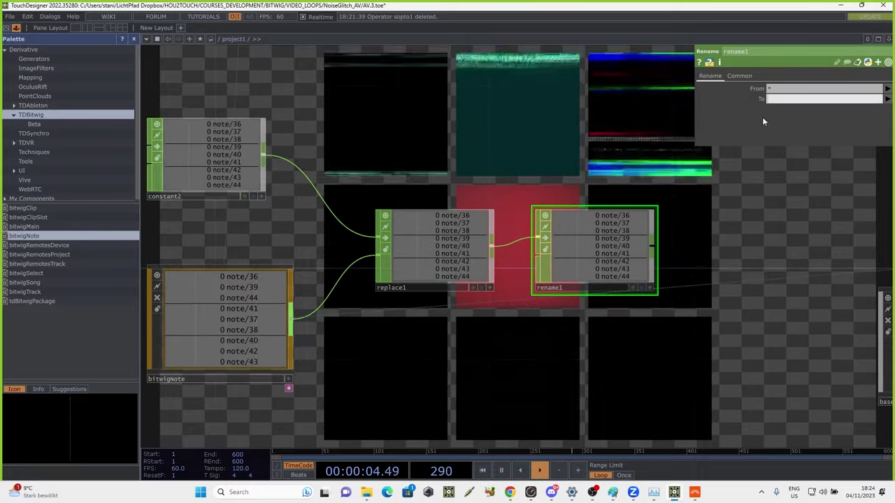
left_click_drag(716, 163, 564, 171)
scroll(564, 171, "down", 3)
left_click_drag(547, 201, 484, 263)
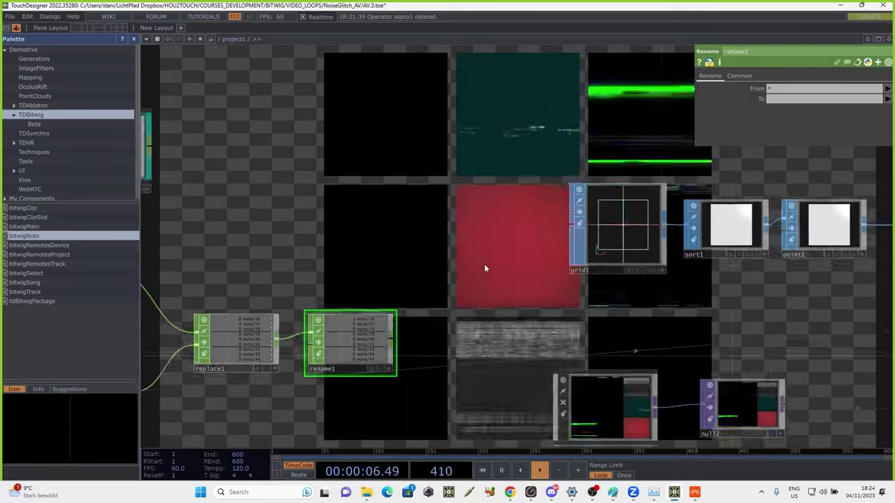
scroll(484, 263, "down", 4)
left_click_drag(661, 300, 477, 148)
scroll(445, 323, "up", 6)
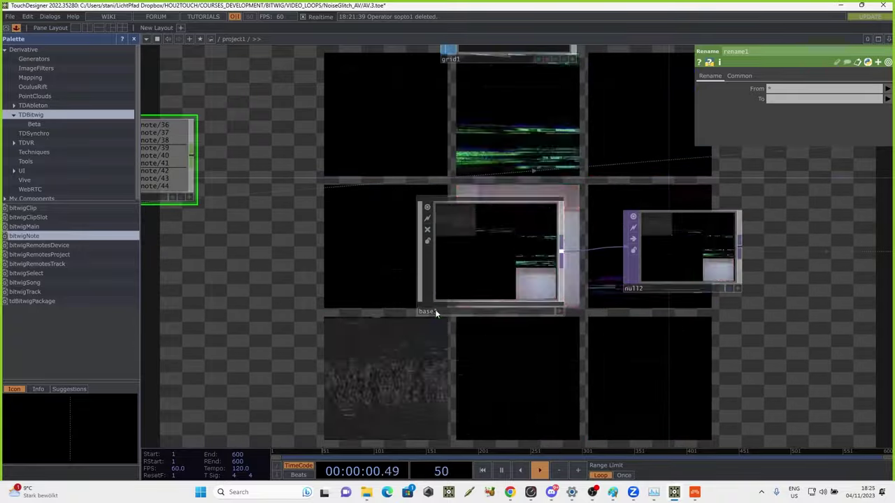
left_click(434, 309)
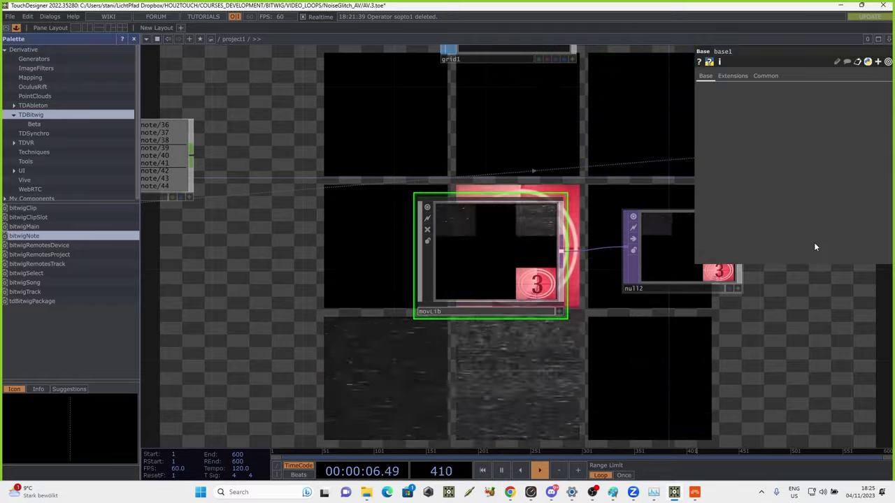
key("Return")
Set rename1 to rename all channels to movLib/item[1-9]
left_click_drag(470, 136, 714, 192)
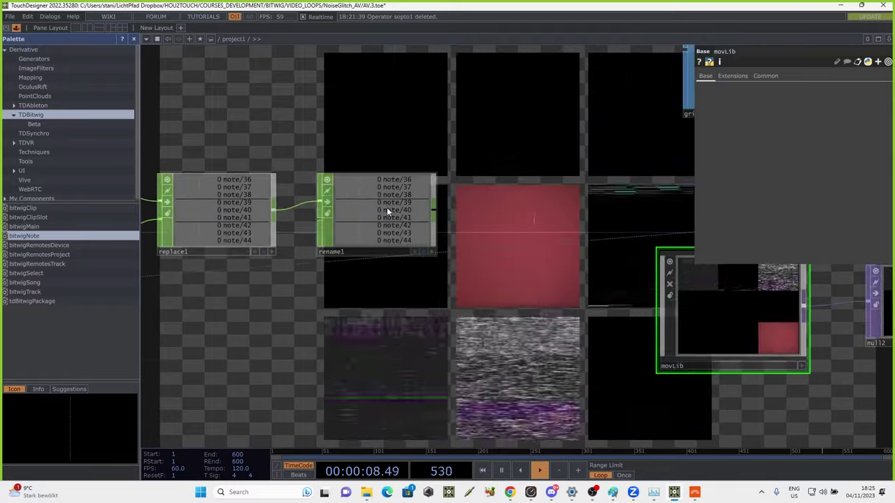
left_click(387, 207)
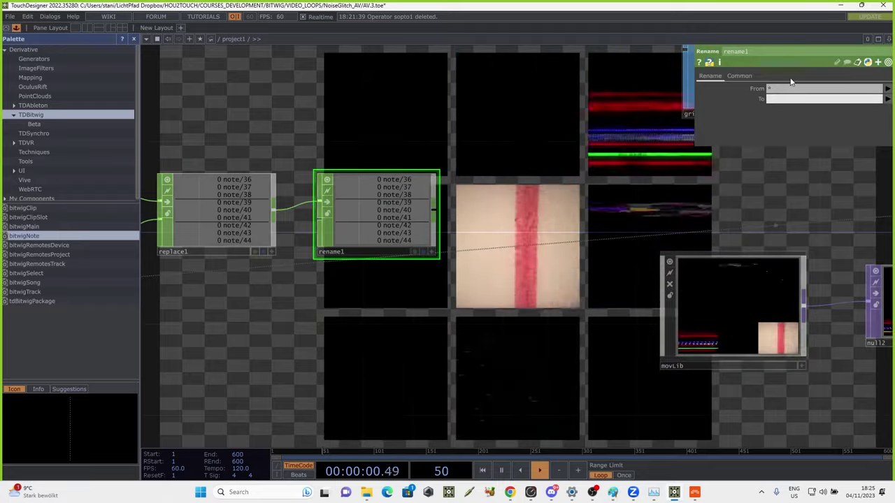
type(".pv")
key("BackSpace")
key("BackSpace")
key("BackSpace")
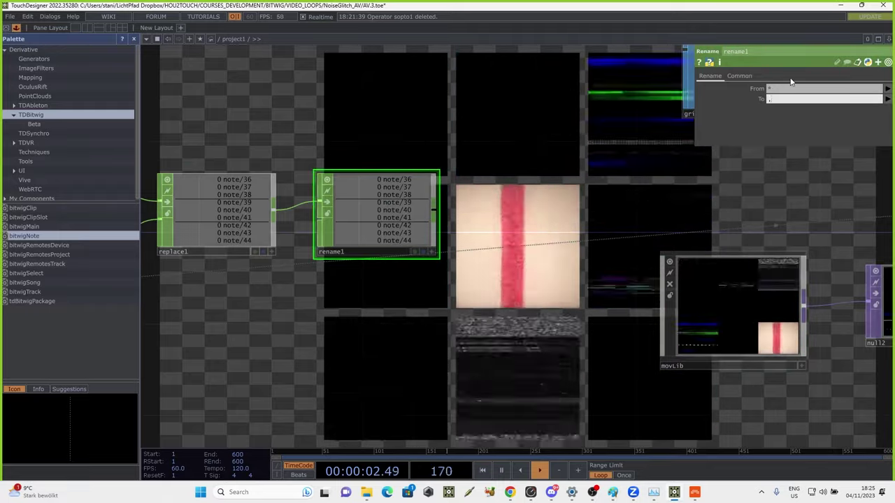
type("mop")
key("BackSpace")
type("vLib")
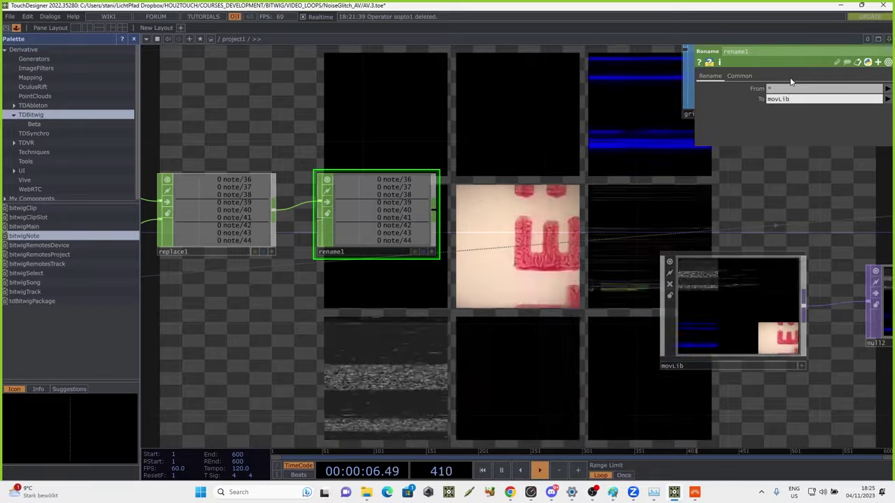
type("/ite")
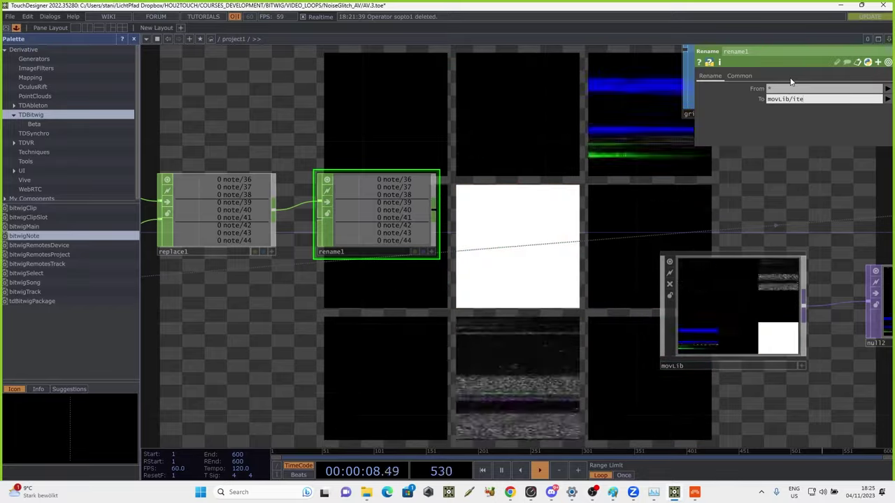
type("m[]")
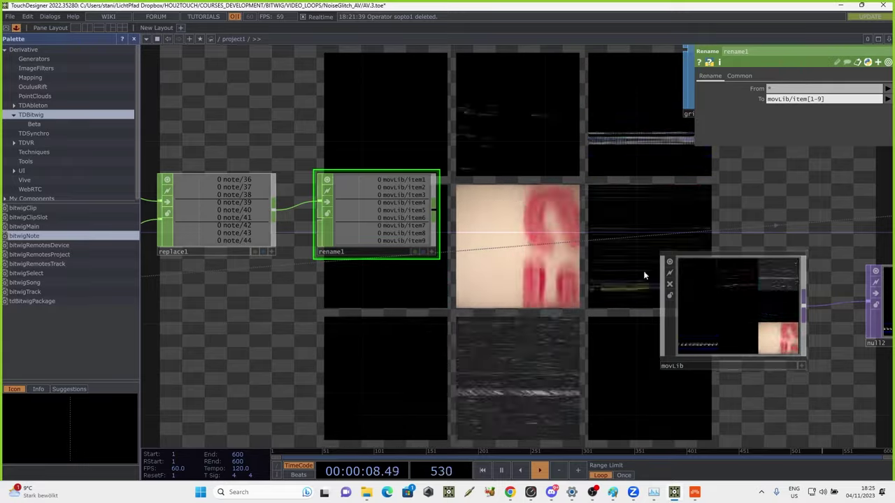
Enter the movLib component and inspect item1's custom parameters
key("i")
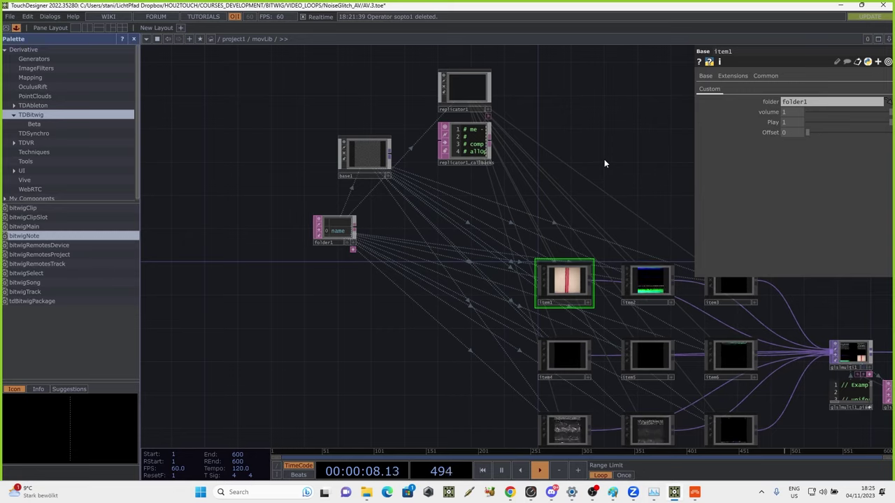
Return to the project1 network and add a second Rename CHOP connected to rename1's output
key("u")
left_click(426, 206)
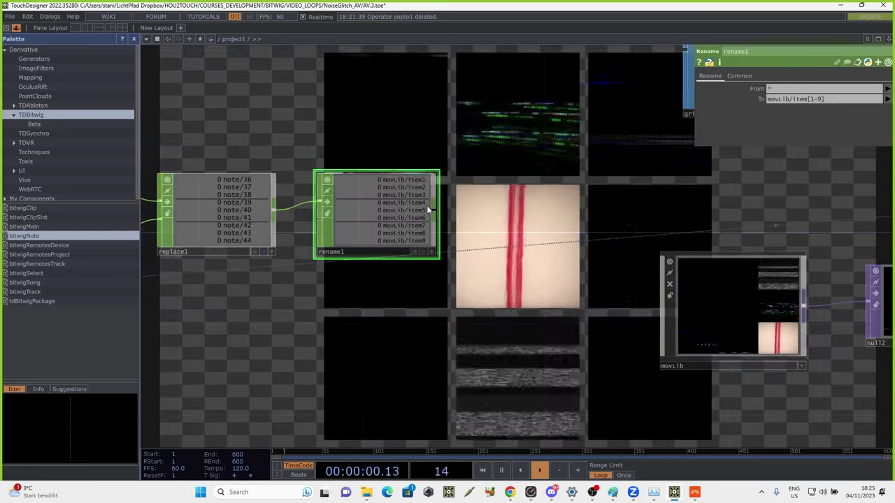
left_click_drag(459, 210, 371, 244)
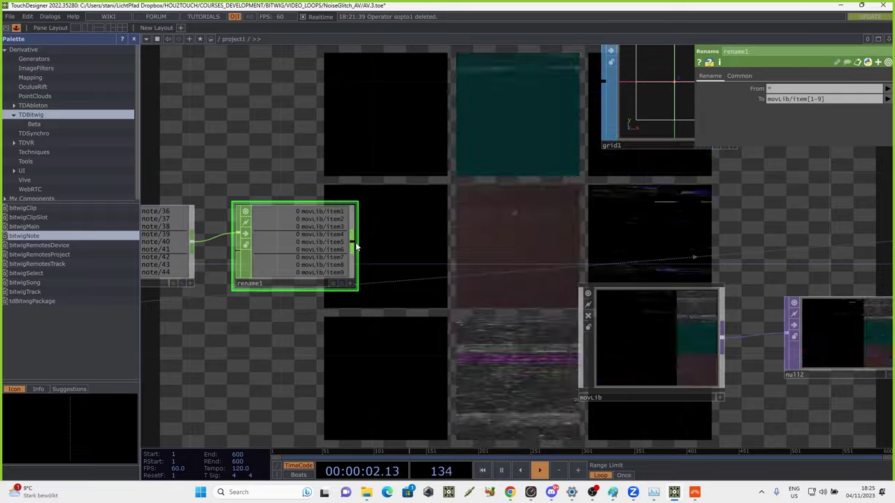
key("Tab")
type("e")
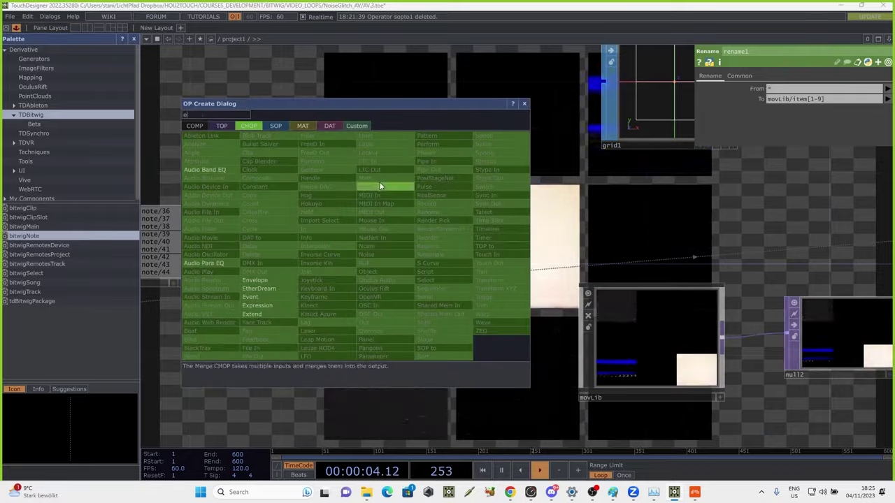
key("Escape")
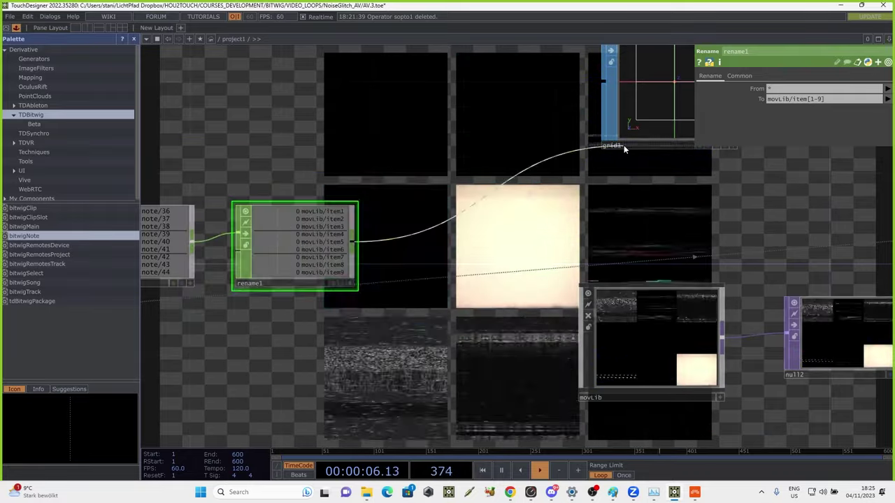
key("Tab")
type("r")
left_click(428, 209)
left_click(455, 194)
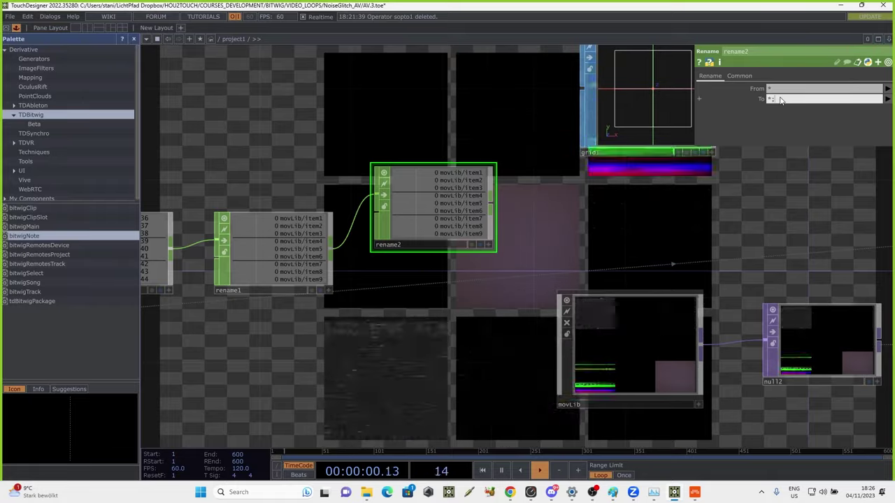
Set rename2 to rename all channels to *:Play
type(":")
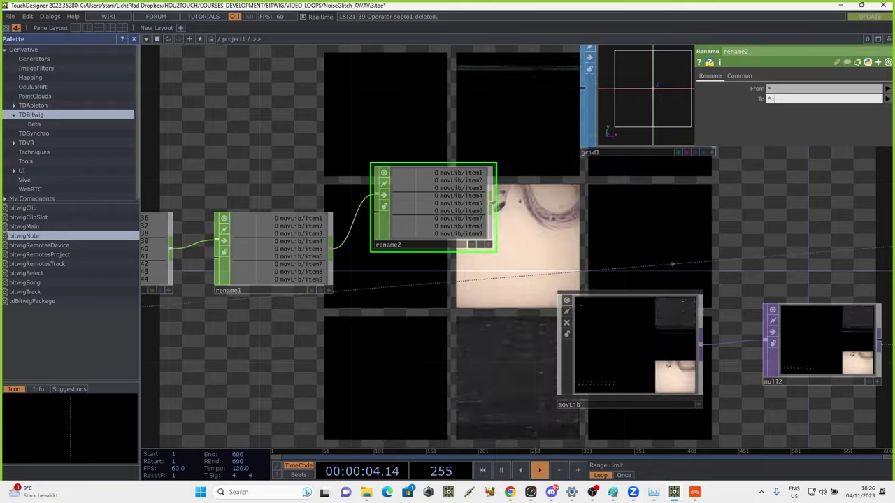
type("Play")
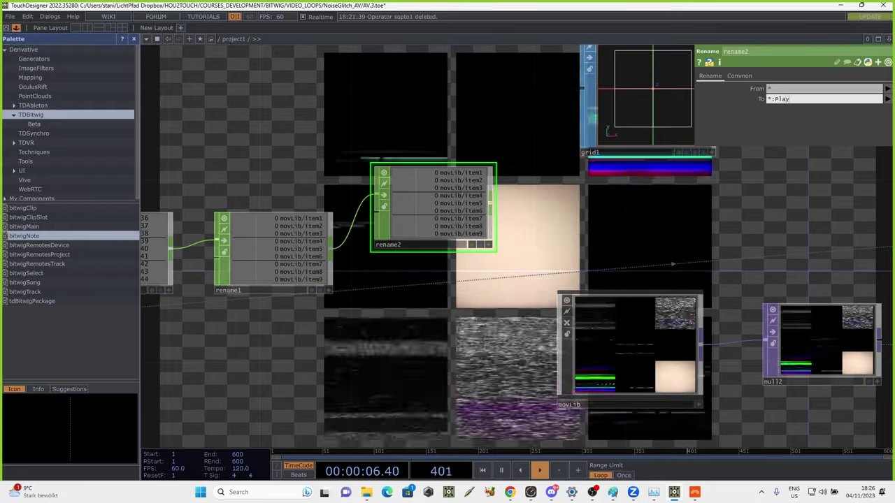
key("Return")
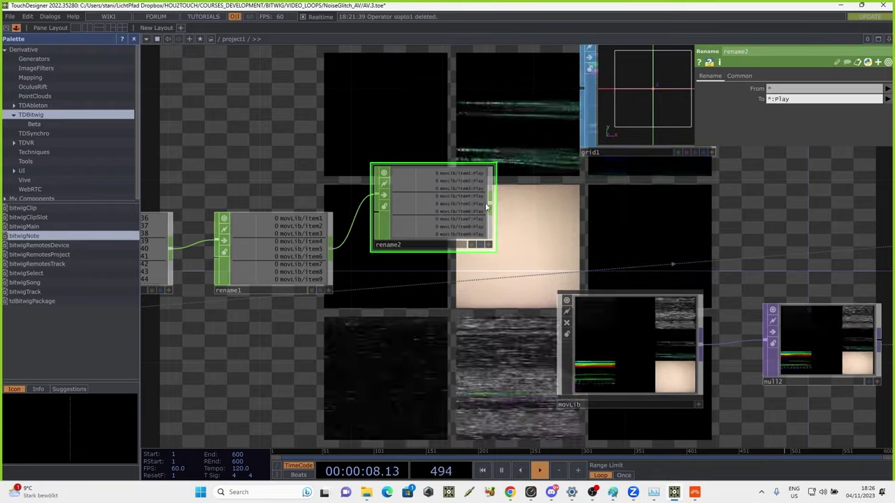
Rearrange the bitwigNote, constant2, replace1, rename1 and rename2 nodes into a compact chain clear of movLib
left_click_drag(534, 188, 639, 161)
left_click_drag(379, 304, 536, 285)
scroll(535, 286, "down", 4)
left_click_drag(499, 326, 465, 356)
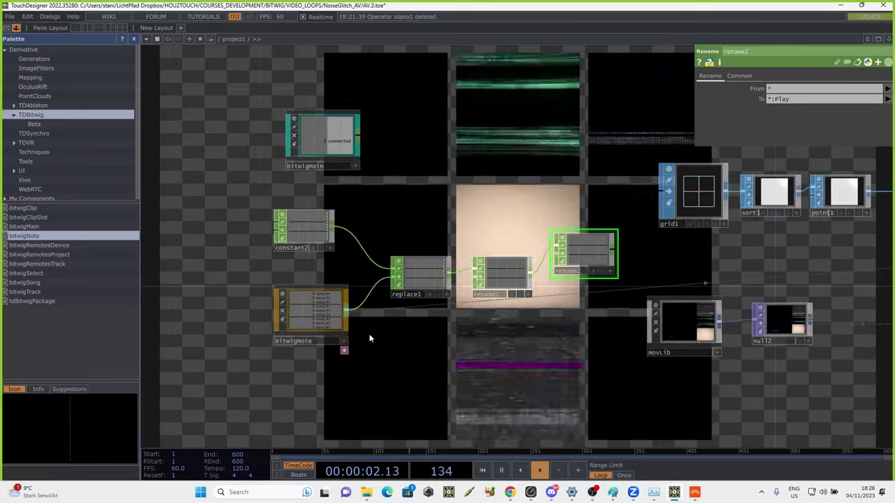
left_click_drag(309, 319, 252, 320)
left_click_drag(292, 223, 246, 247)
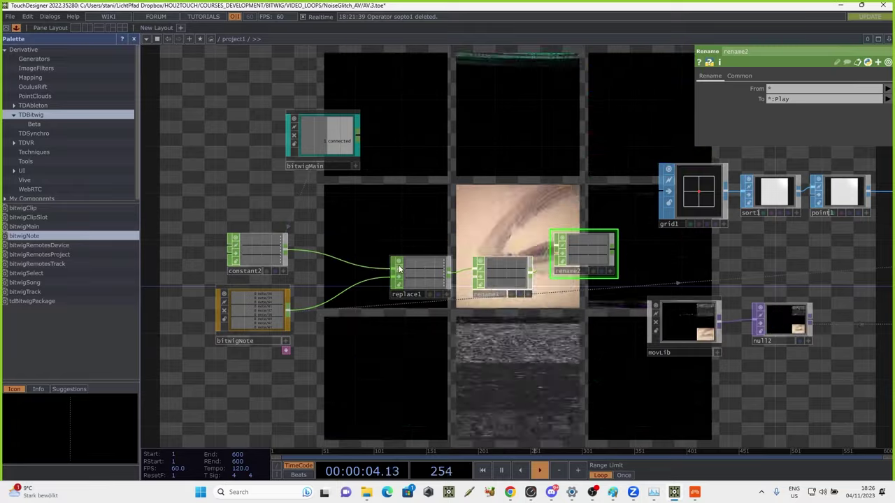
left_click_drag(392, 271, 346, 271)
left_click_drag(504, 269, 456, 269)
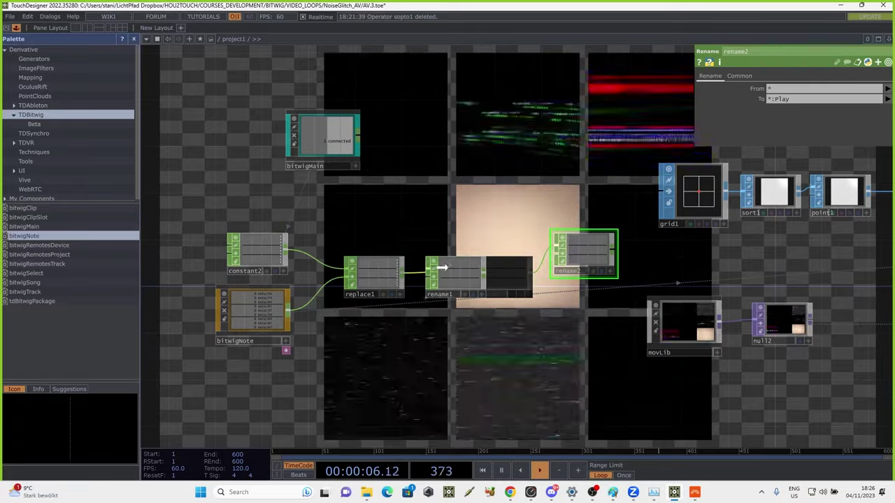
left_click_drag(585, 248, 528, 248)
left_click_drag(522, 317, 454, 287)
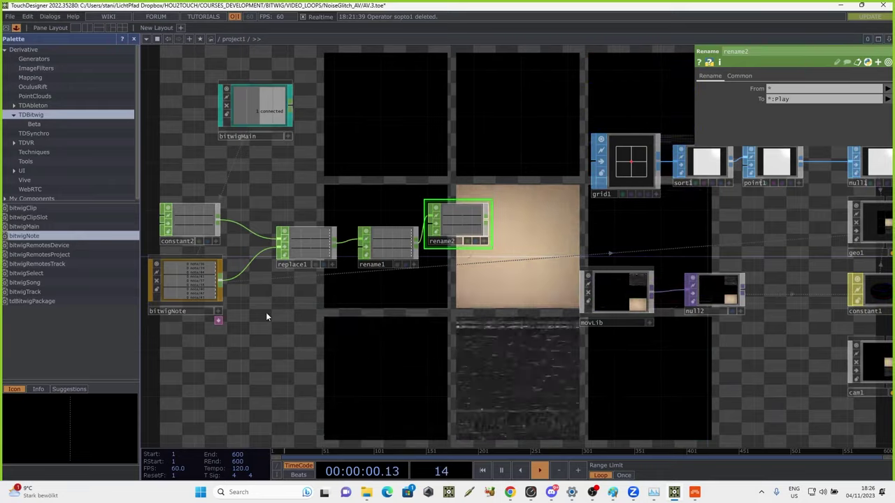
left_click_drag(387, 251, 305, 245)
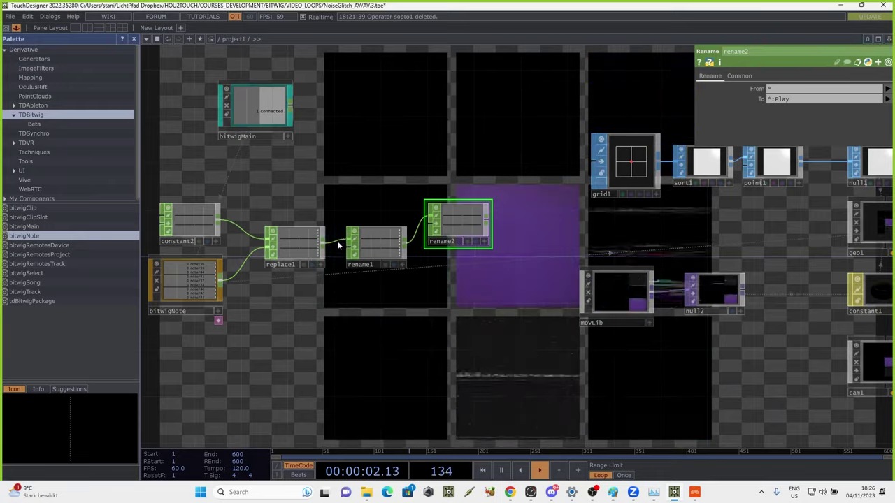
left_click_drag(365, 250, 354, 250)
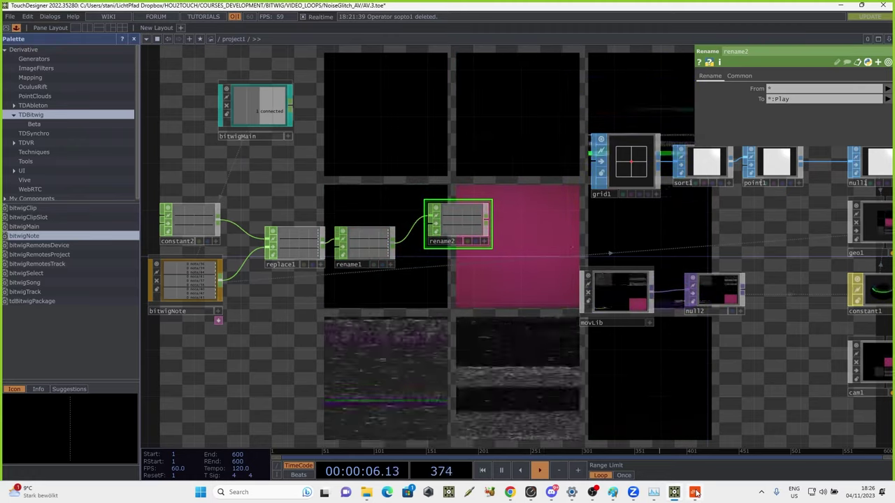
Switch to Bitwig, play the Drum Machine pattern and examine the note channel values in TouchDesigner
key("alt+Tab")
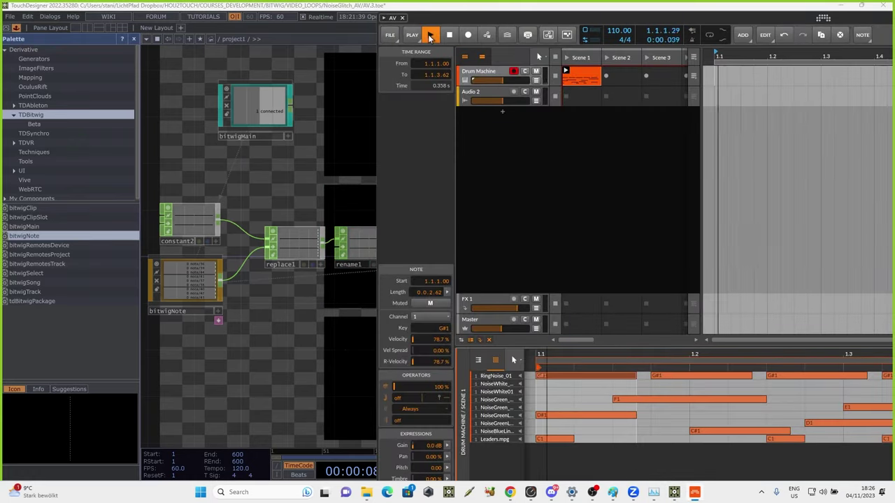
scroll(204, 260, "up", 5)
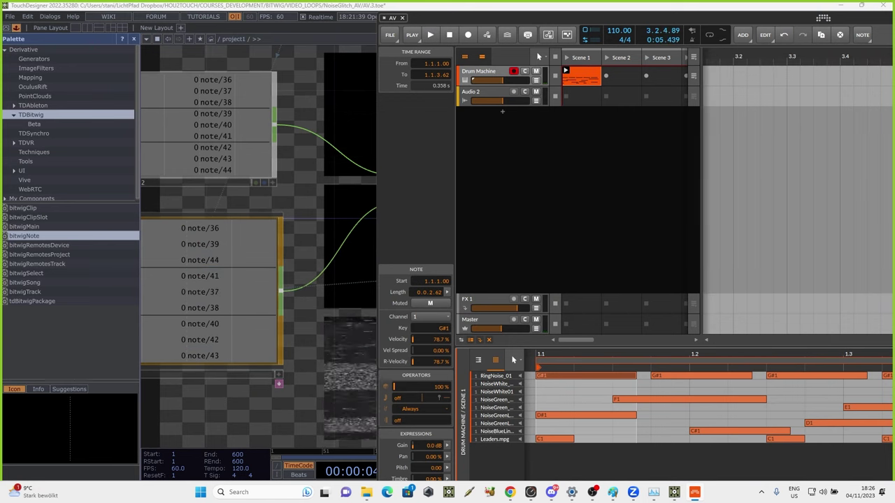
key("alt+Tab")
Insert a Logic CHOP between rename1 and rename2 and space the nodes apart
left_click_drag(637, 288, 269, 339)
left_click_drag(561, 166, 656, 166)
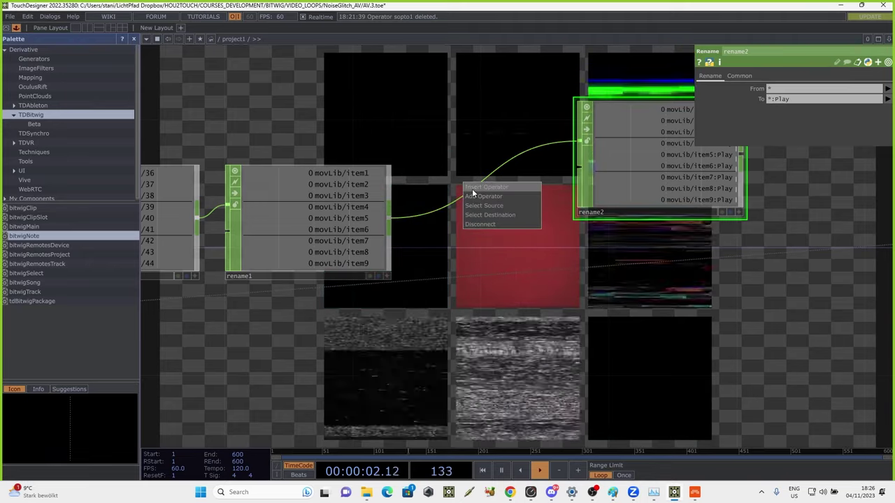
left_click(472, 188)
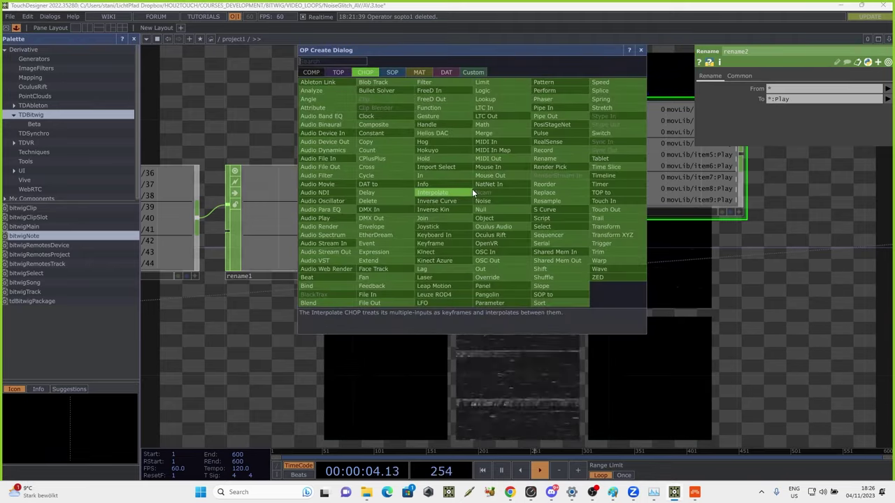
type("l")
left_click(495, 90)
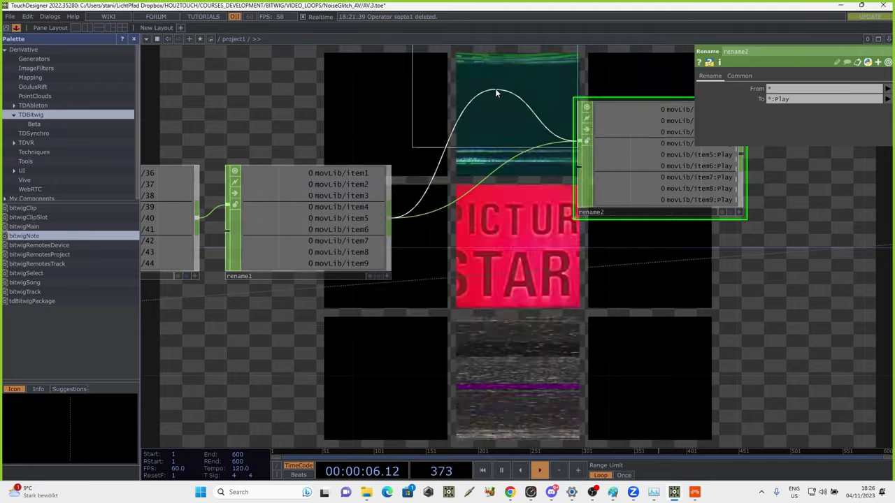
left_click_drag(411, 284, 346, 297)
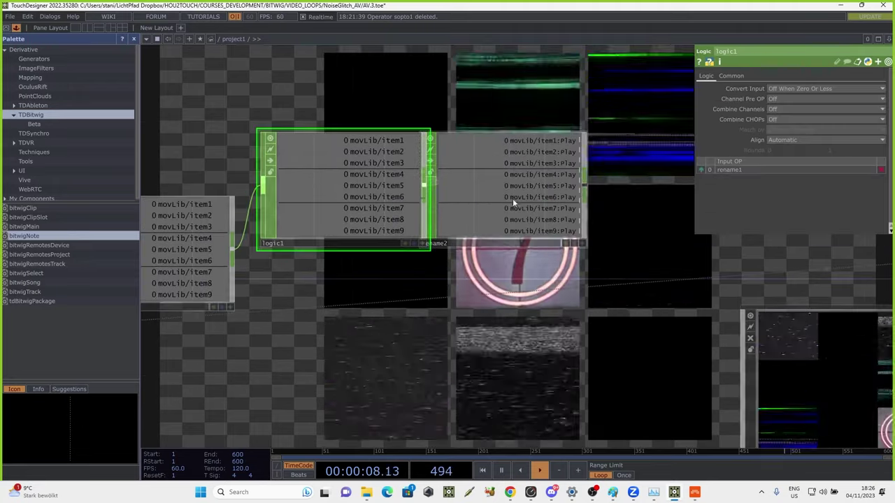
left_click_drag(512, 200, 577, 199)
left_click_drag(377, 199, 410, 199)
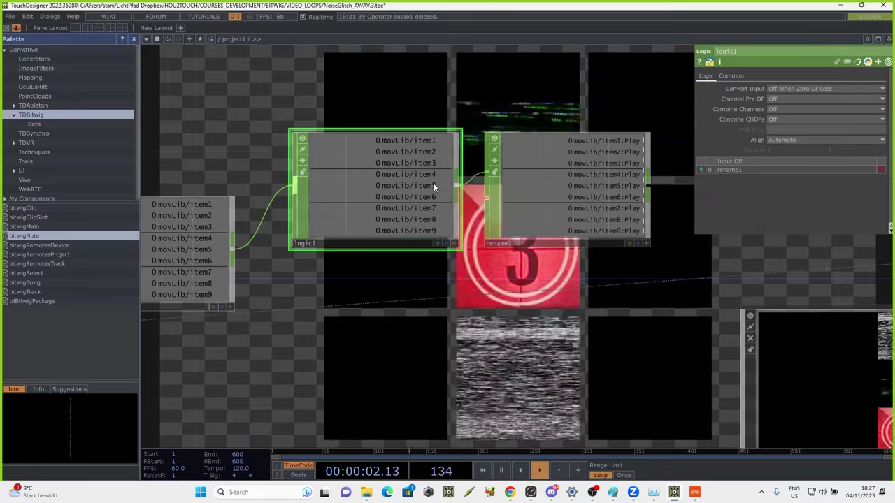
Branch a Lag CHOP off rename1's output below logic1 and set its first lag value to 0
scroll(462, 171, "down", 2)
left_click_drag(420, 249, 463, 210)
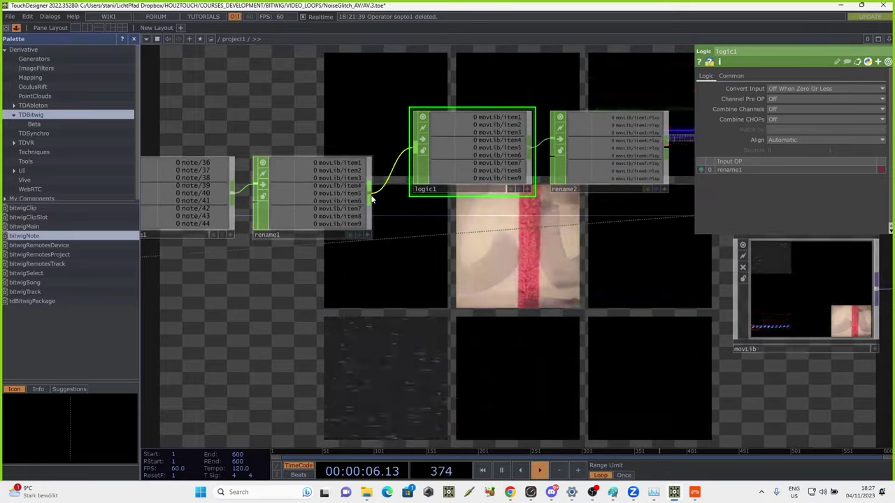
key("Tab")
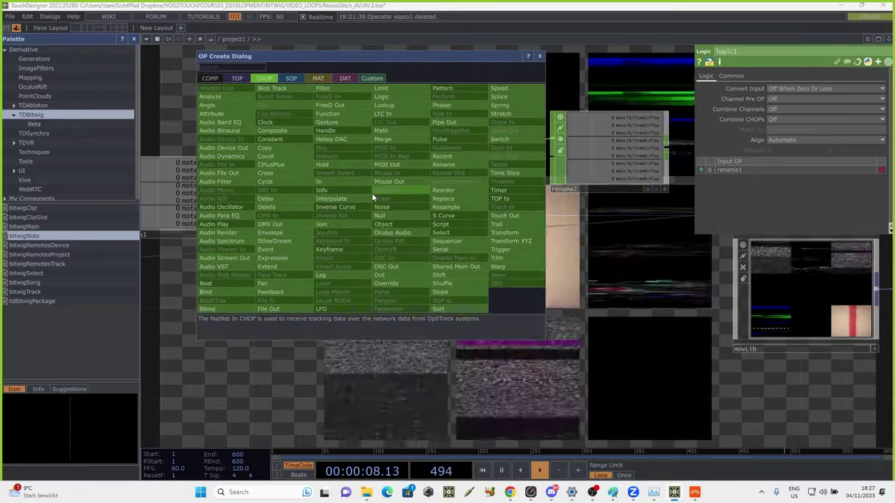
type("l")
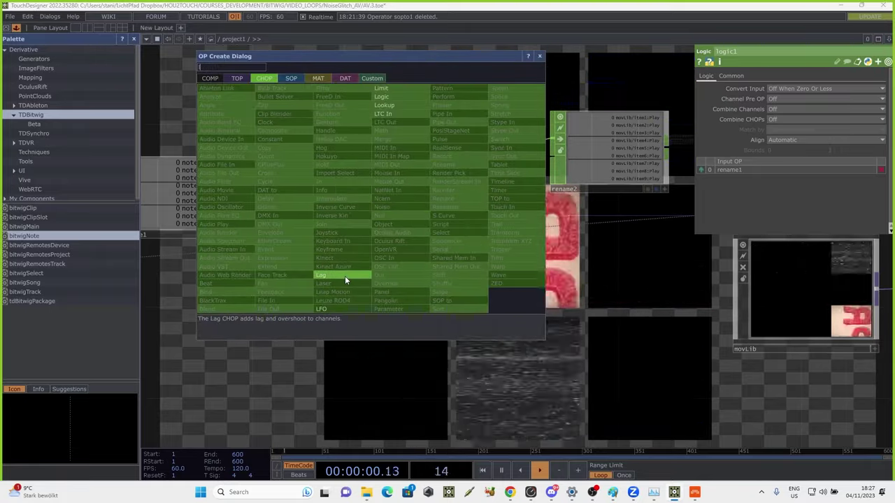
left_click(344, 276)
left_click(535, 299)
left_click_drag(579, 296, 507, 324)
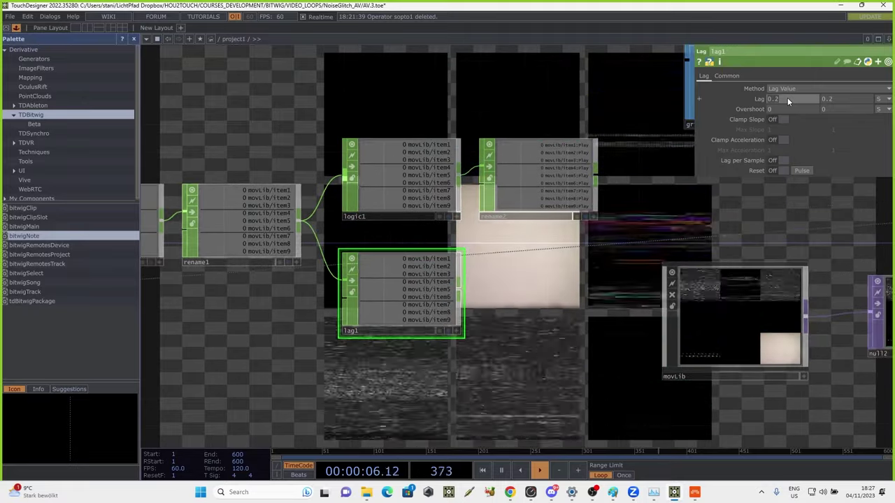
type("0")
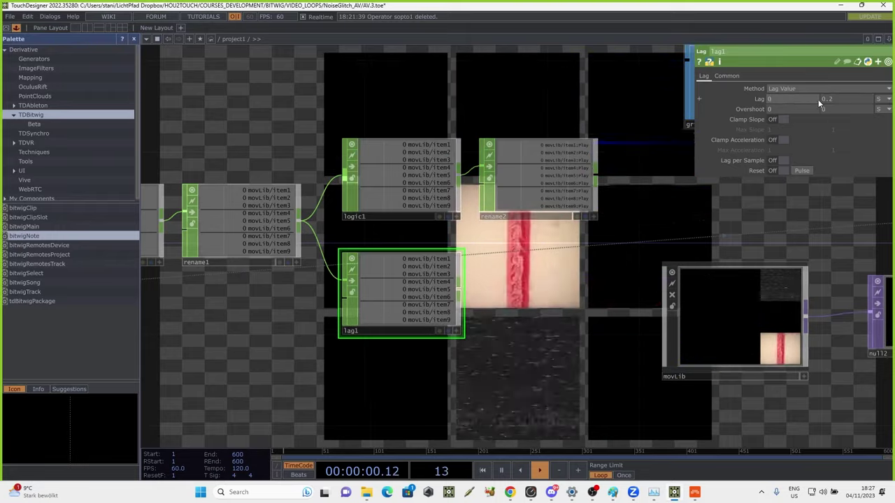
Add a Math CHOP connected to lag1's output and move the whole note-processing chain farther from movLib
left_click_drag(502, 289, 472, 271)
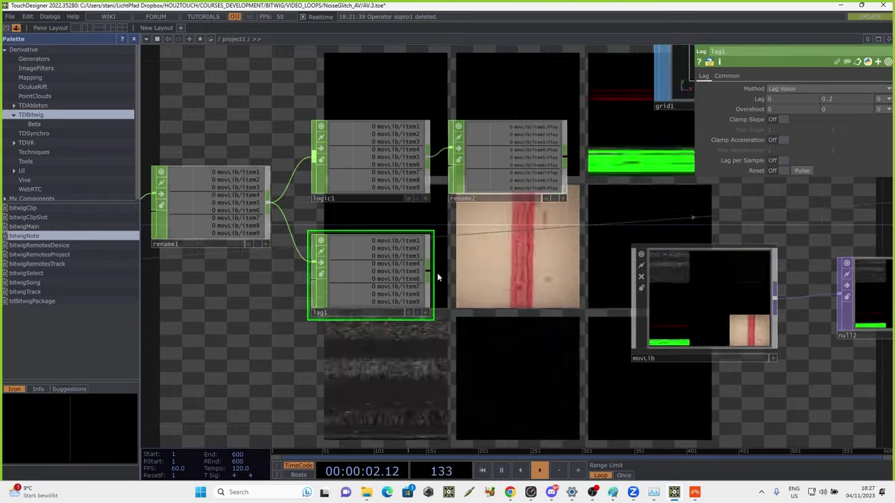
right_click(432, 275)
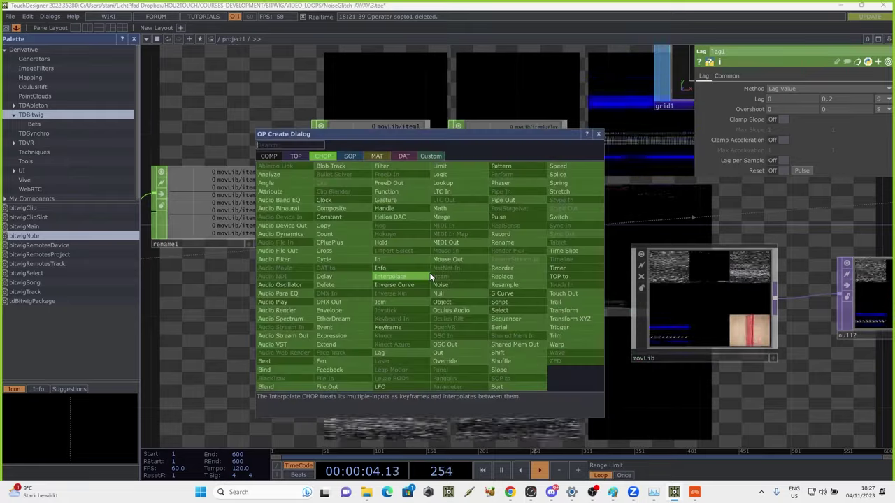
left_click(443, 217)
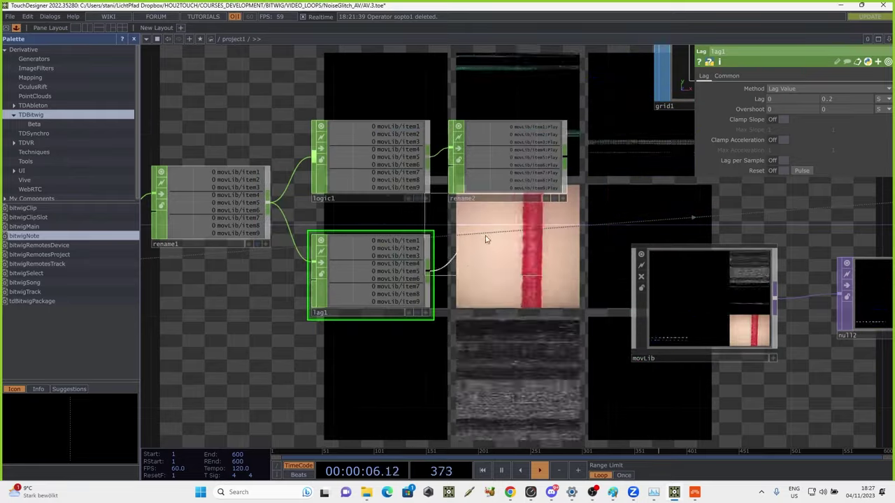
left_click(510, 278)
scroll(512, 263, "down", 5)
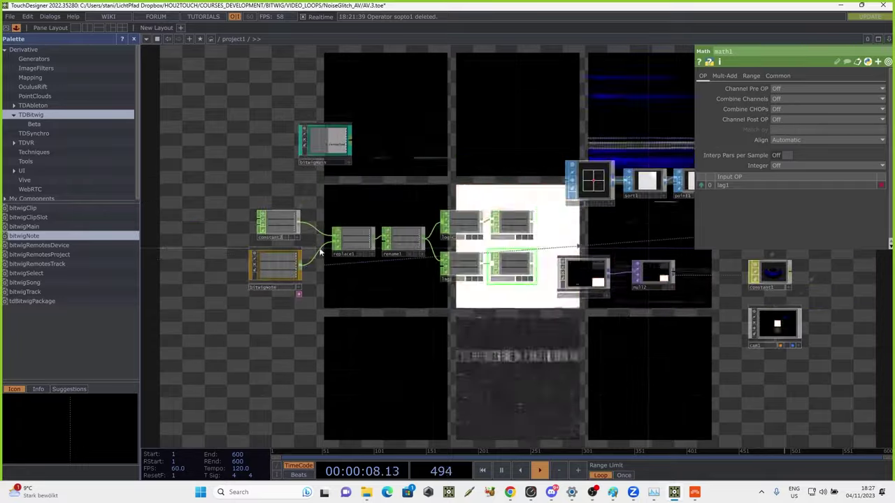
scroll(475, 274, "up", 5)
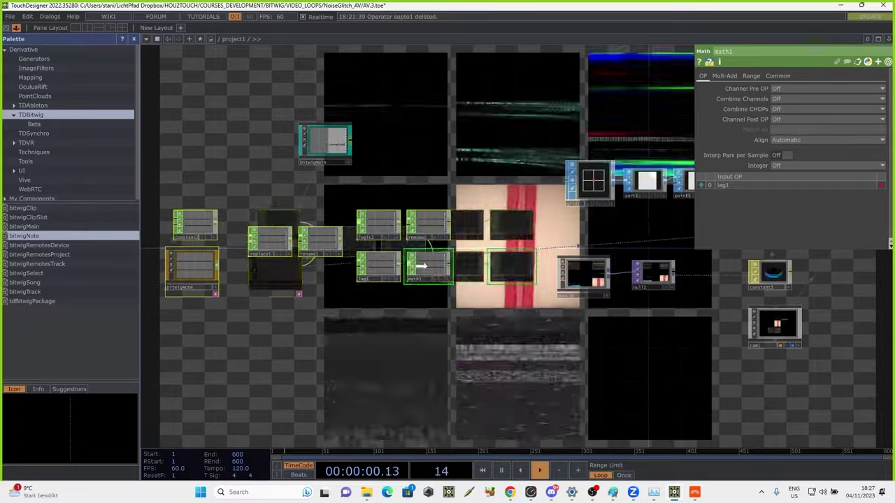
Set math1's range mapping from 0–100 to 0–1
scroll(472, 274, "up", 4)
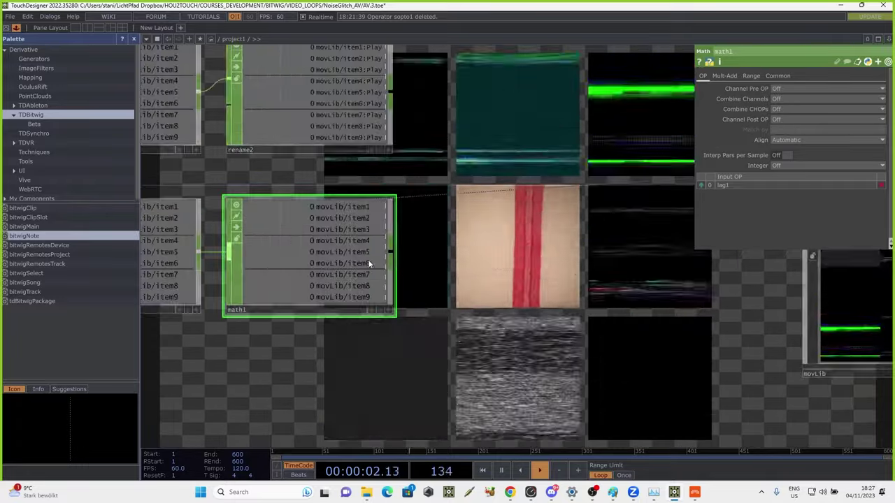
left_click(751, 76)
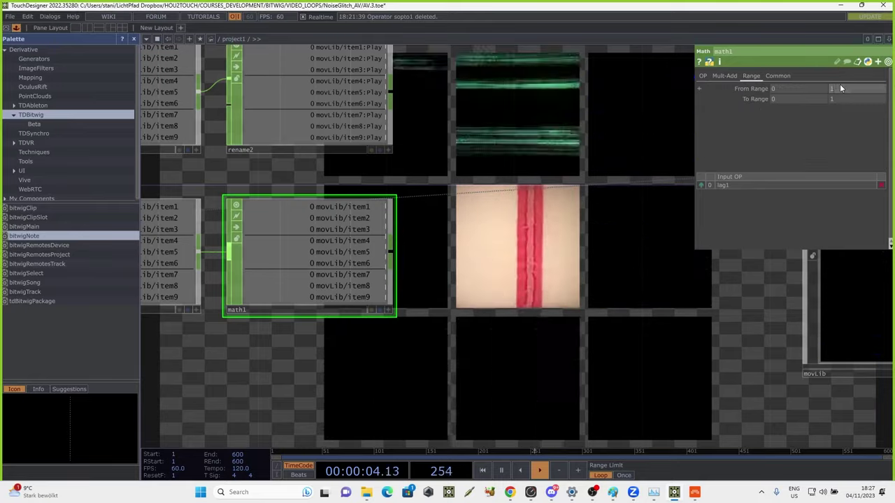
type("100")
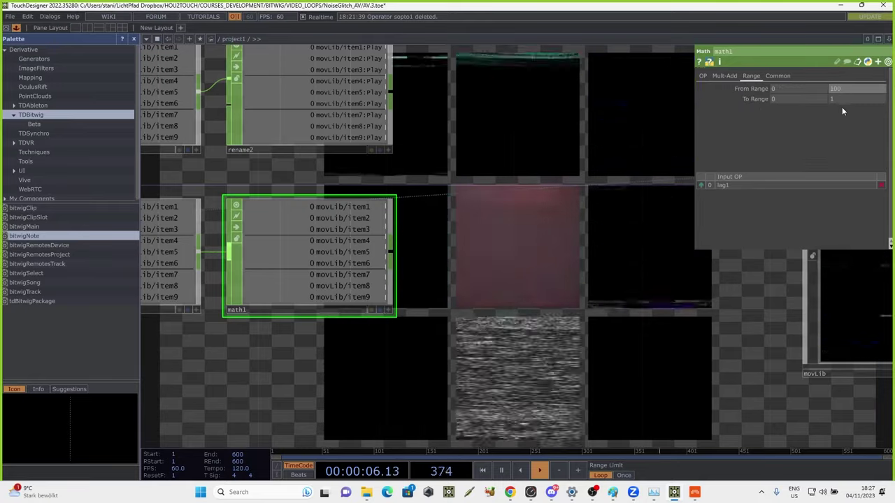
left_click(839, 102)
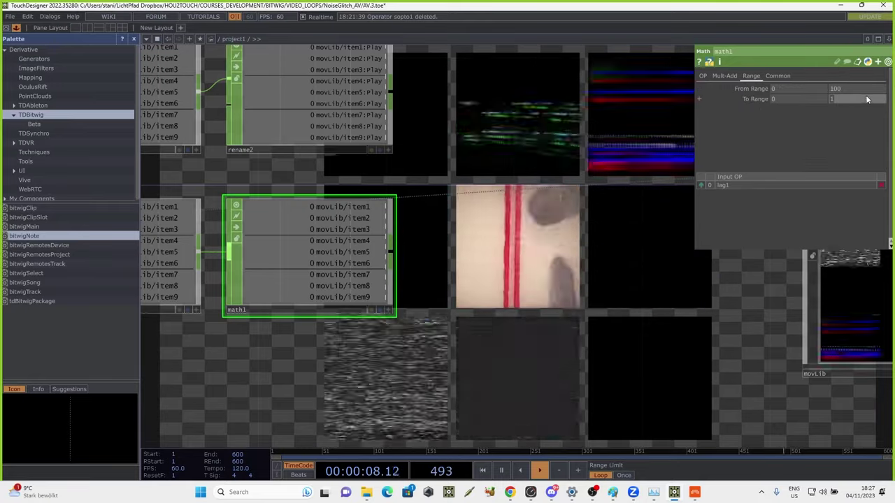
scroll(566, 226, "down", 3)
scroll(435, 265, "down", 3)
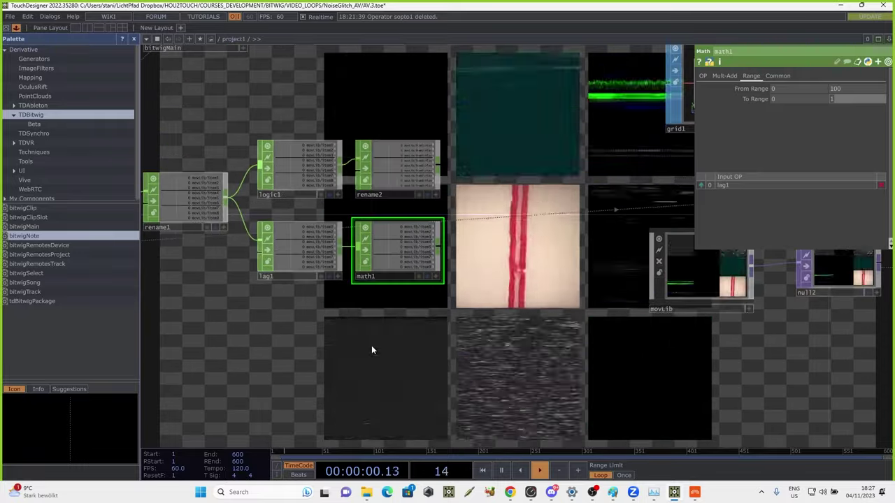
Add a Rename CHOP connected to math1's output
left_click_drag(371, 347, 492, 327)
left_click_drag(556, 325, 423, 347)
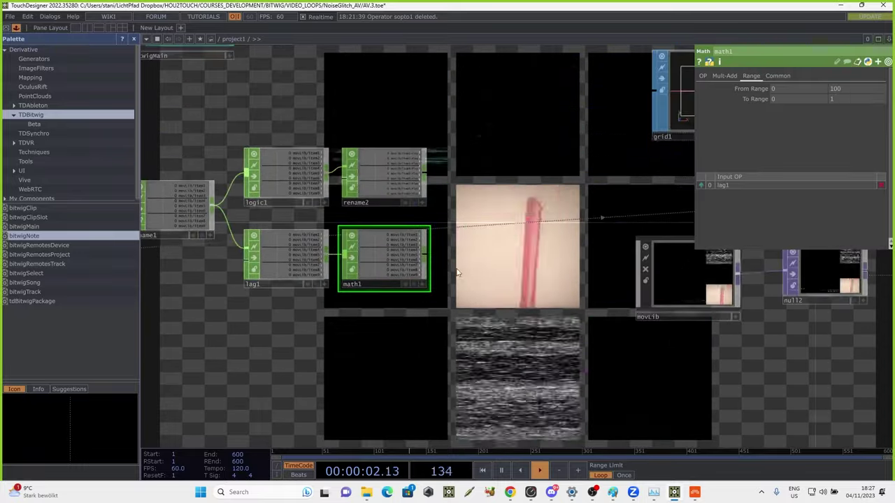
key("Tab")
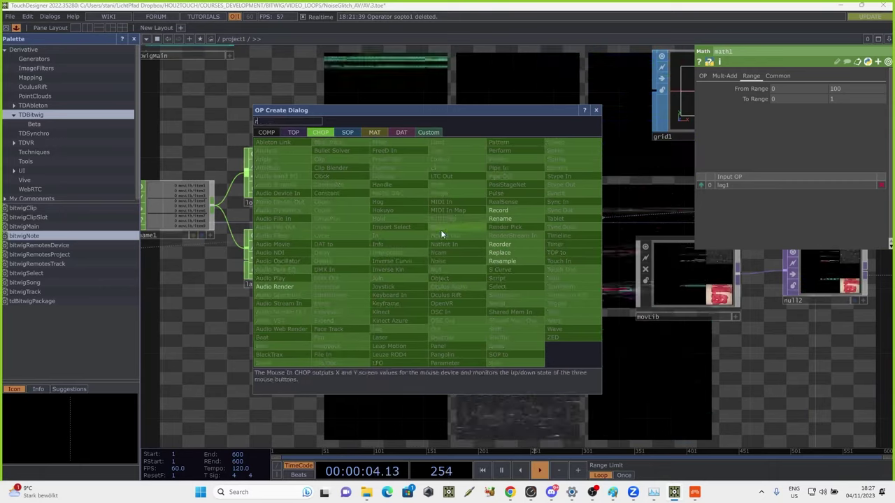
left_click(500, 217)
left_click(500, 260)
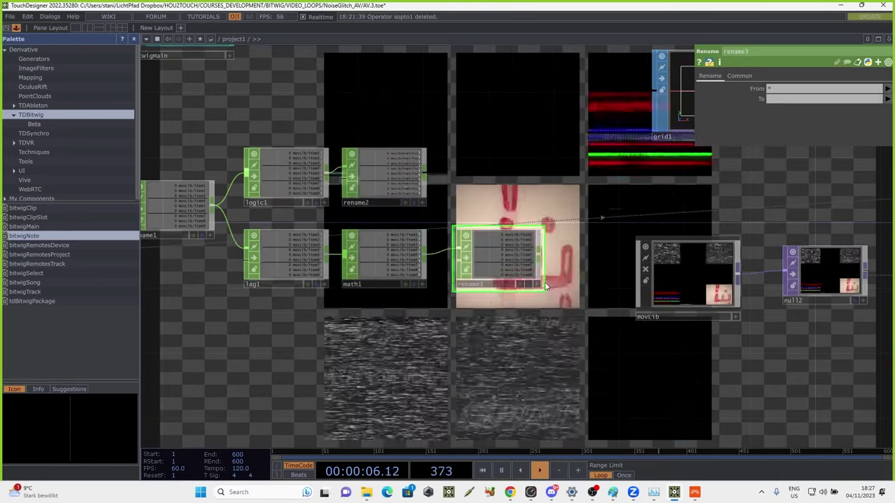
Check item1's custom parameter names inside movLib and set rename3's target name pattern to *:Volume
key("i")
left_click(378, 168)
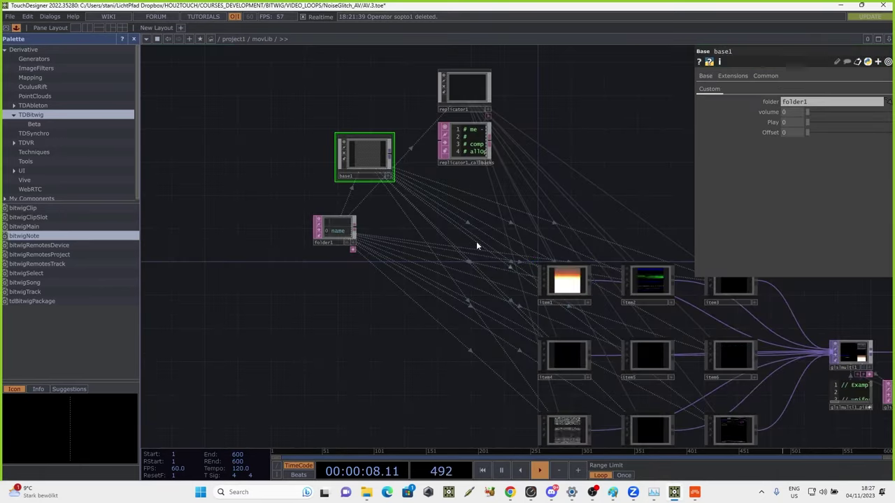
left_click(552, 284)
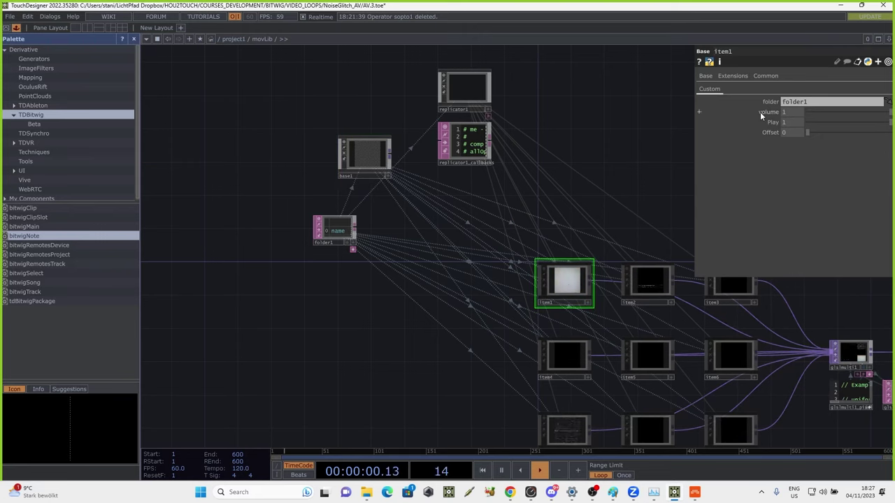
key("u")
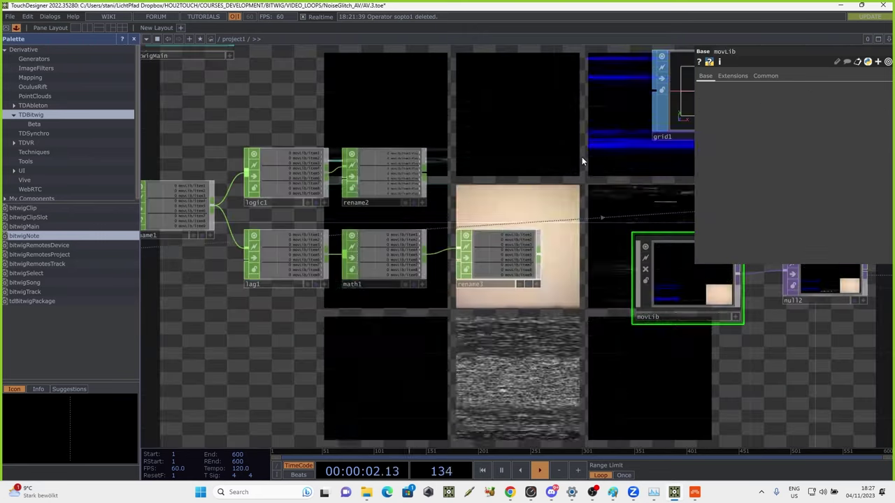
left_click(525, 248)
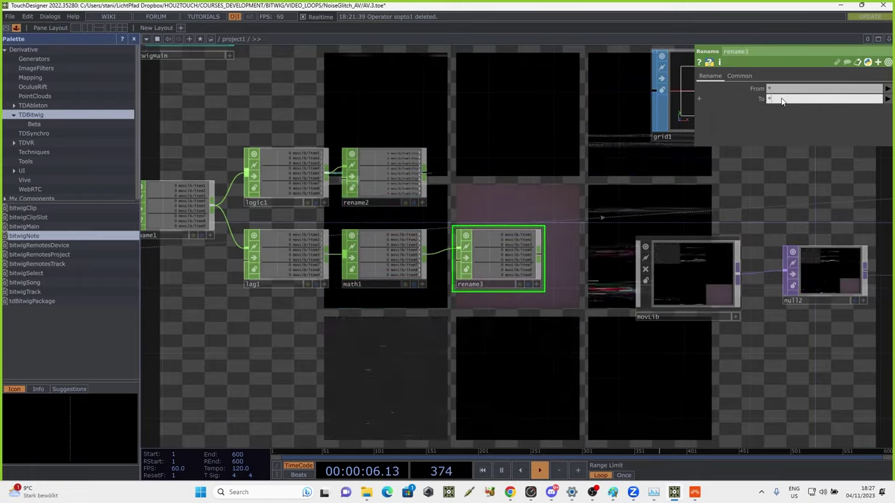
left_click(782, 101)
type("*:")
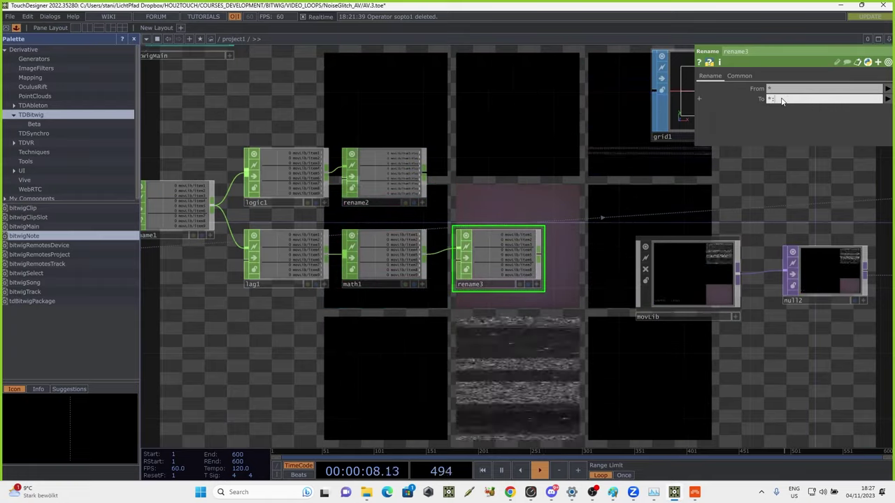
type("Volu")
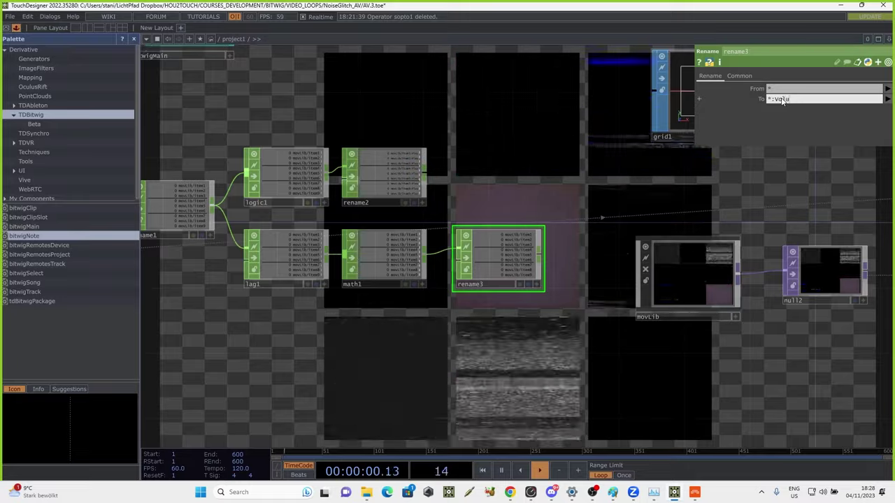
type("me")
key("Return")
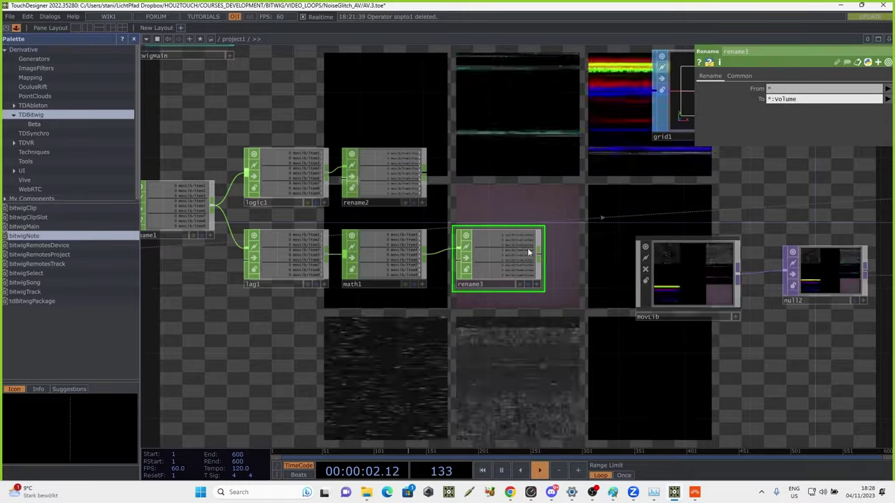
Move rename2 directly above rename3 so both branches end aligned
scroll(464, 267, "up", 2)
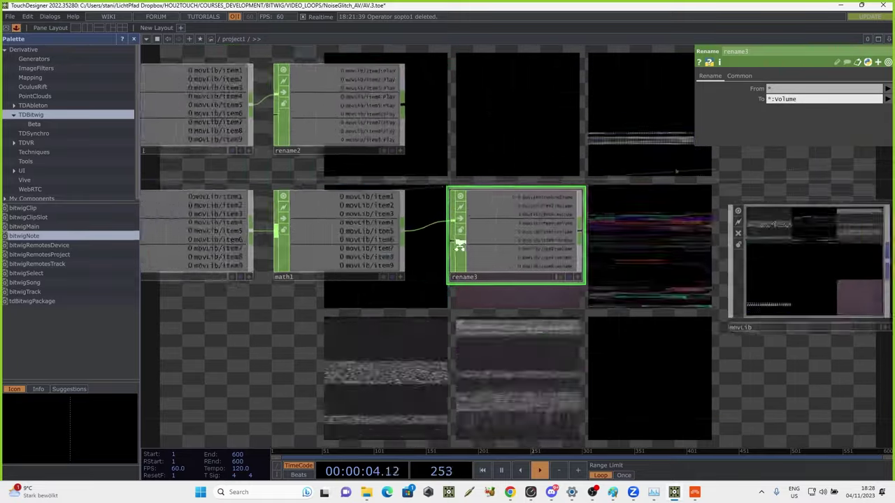
scroll(459, 244, "down", 1)
left_click_drag(370, 131, 512, 120)
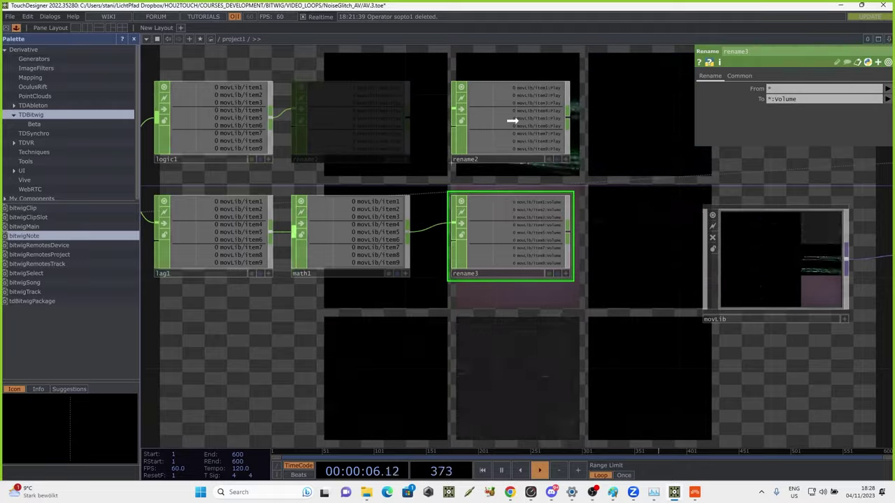
left_click_drag(635, 250, 507, 245)
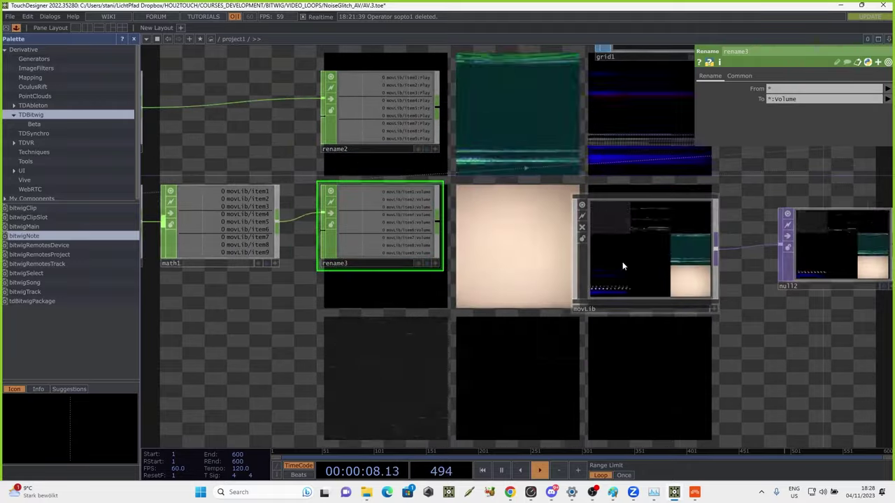
scroll(600, 258, "down", 3)
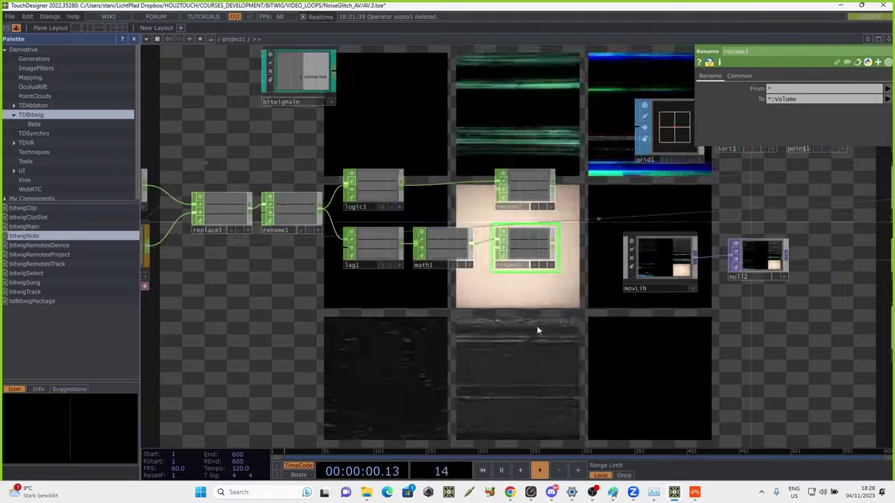
left_click_drag(404, 287, 518, 297)
left_click_drag(407, 163, 464, 200)
left_click_drag(450, 130, 172, 298)
left_click_drag(682, 325, 454, 292)
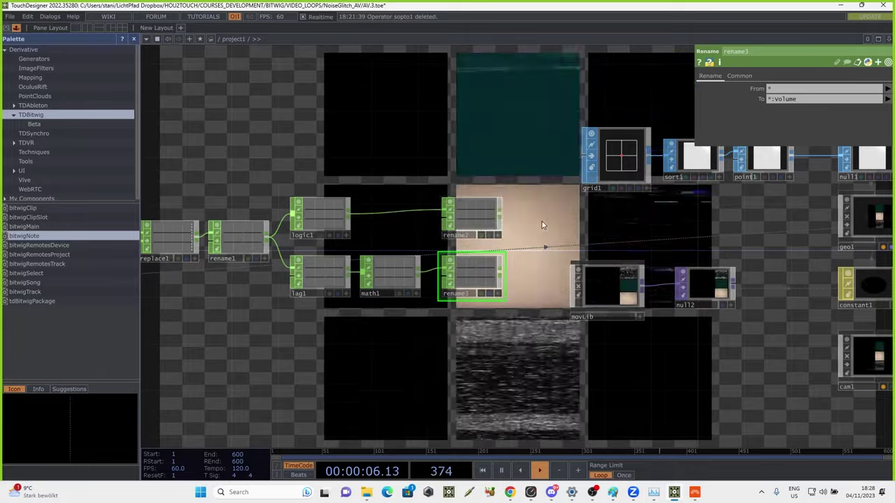
Add a Merge CHOP between the two rename nodes and movLib
left_click_drag(542, 224, 466, 226)
key("Tab")
type("m")
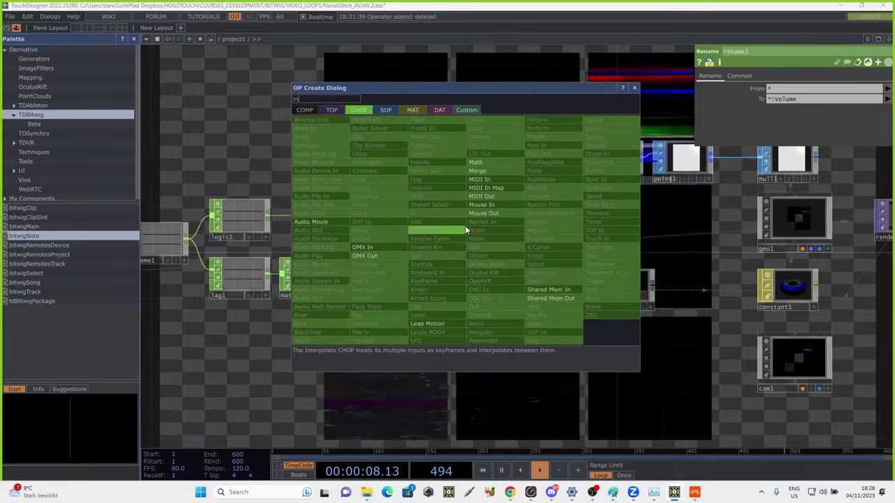
left_click(508, 173)
left_click(528, 250)
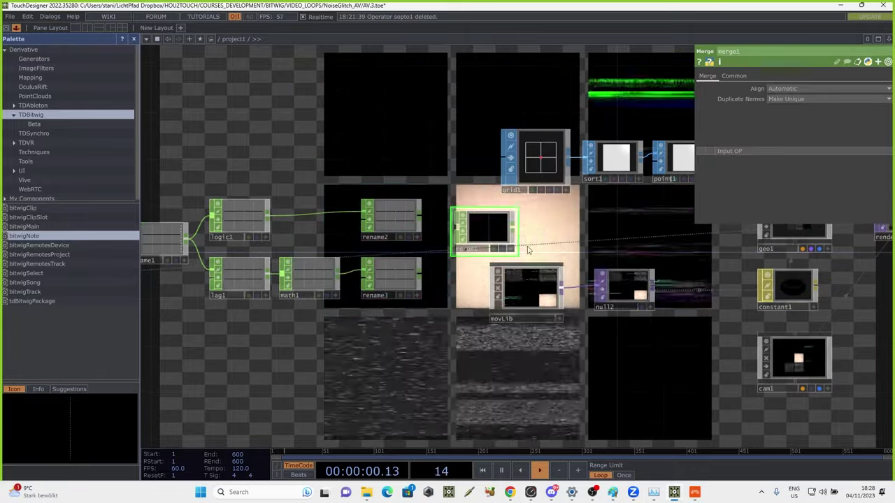
Move the whole Bitwig note chain farther from movLib and place merge1 close behind the rename nodes
left_click_drag(685, 240, 700, 214)
scroll(693, 212, "down", 5)
left_click_drag(265, 164, 460, 230)
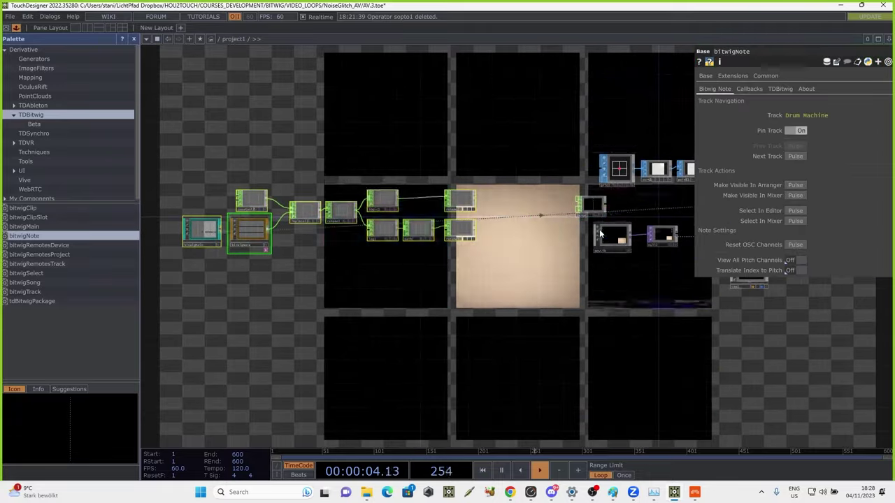
left_click_drag(594, 208, 510, 215)
Connect the outputs of rename2 and rename3 to merge1
scroll(510, 217, "up", 5)
scroll(509, 217, "up", 4)
left_click_drag(408, 105, 348, 292)
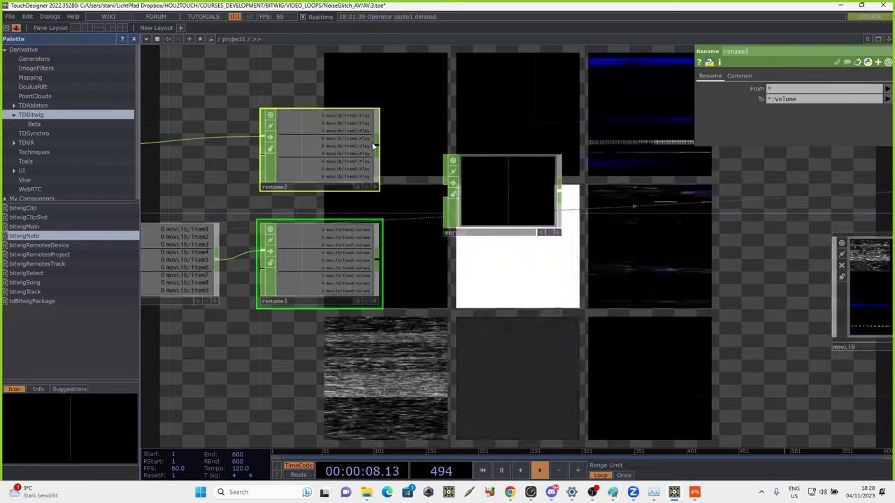
left_click_drag(374, 147, 451, 188)
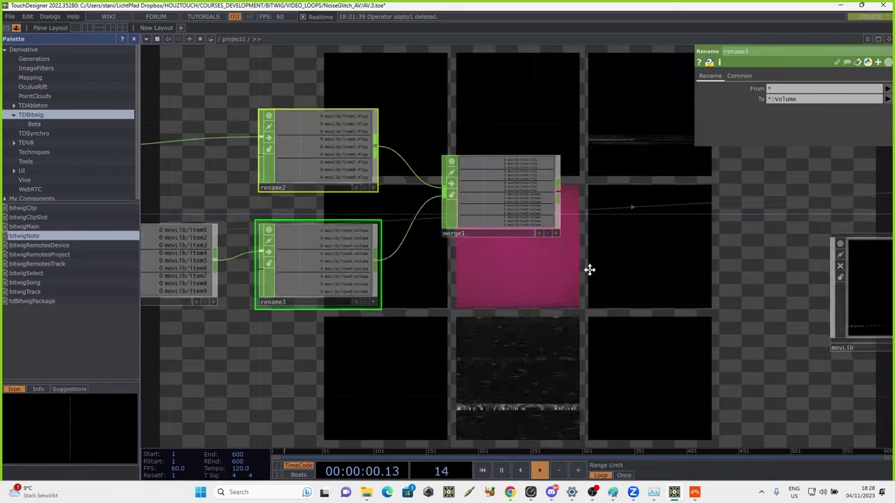
Set merge1's export method to Channel Name is Path:Parameter and enable its export
left_click(449, 185)
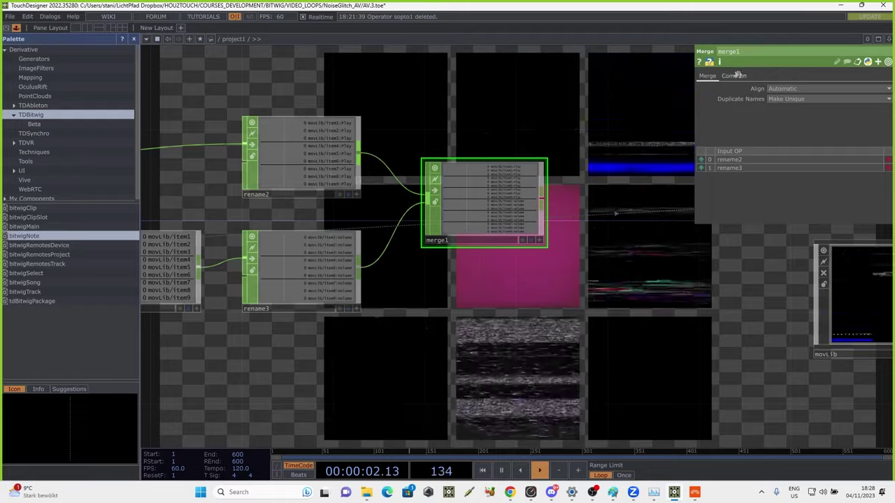
left_click(734, 76)
left_click(795, 119)
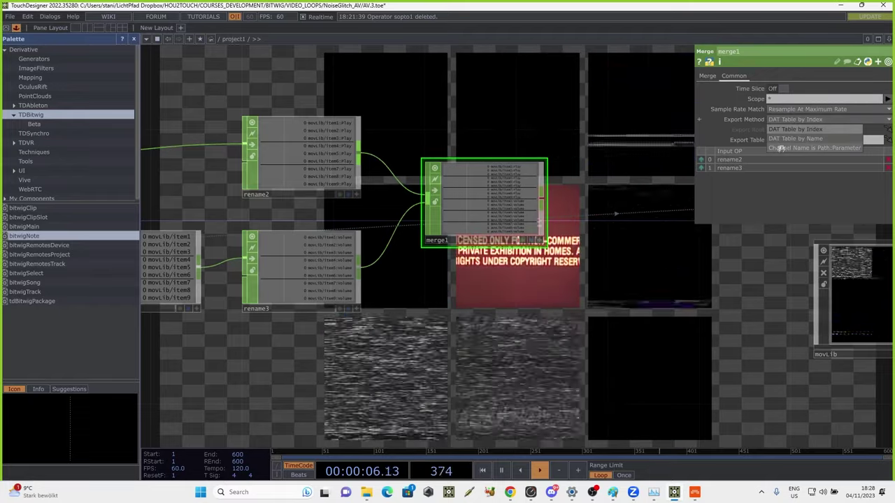
left_click(815, 147)
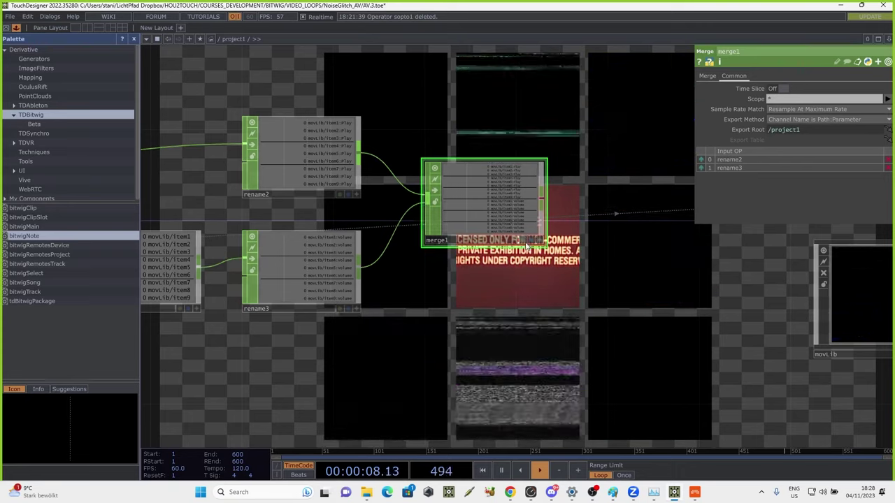
left_click(522, 240)
Examine merge1's exported channels and item1's driven volume and Play parameters inside movLib
left_click_drag(576, 284, 258, 221)
left_click_drag(331, 228, 559, 282)
scroll(384, 135, "up", 4)
scroll(384, 135, "up", 3)
scroll(496, 288, "down", 5)
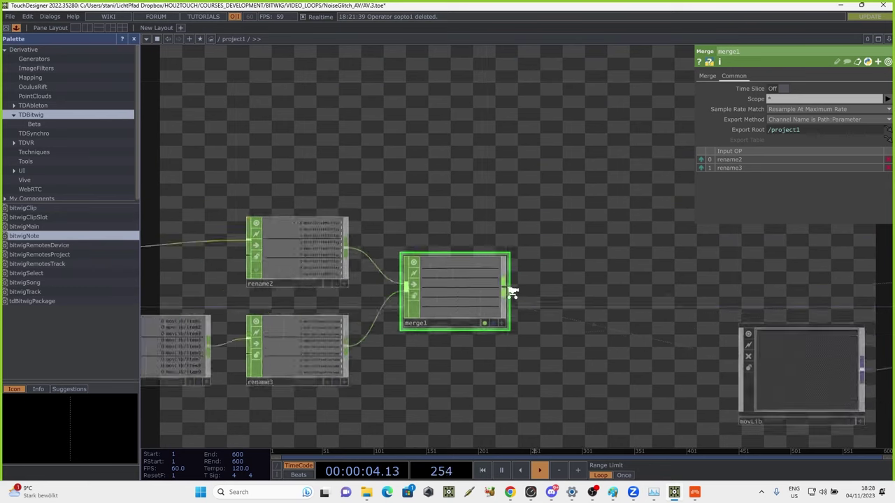
left_click_drag(543, 349, 504, 282)
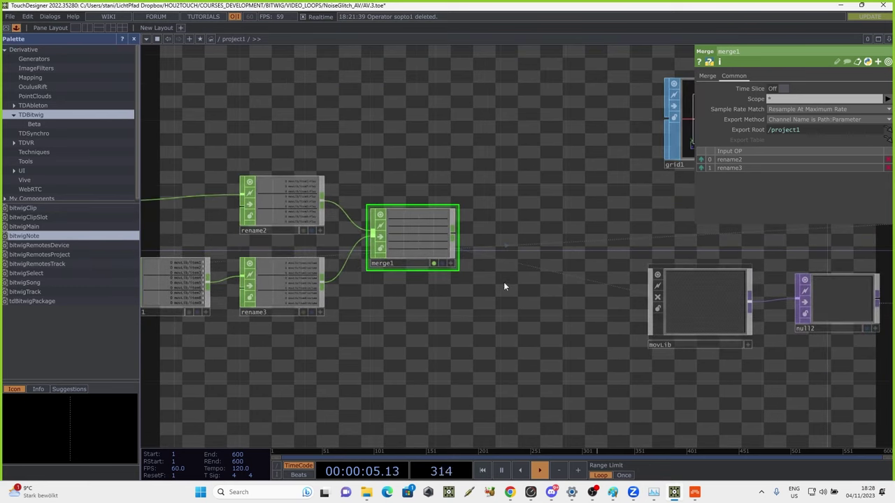
left_click(699, 303)
key("i")
left_click_drag(403, 331, 242, 229)
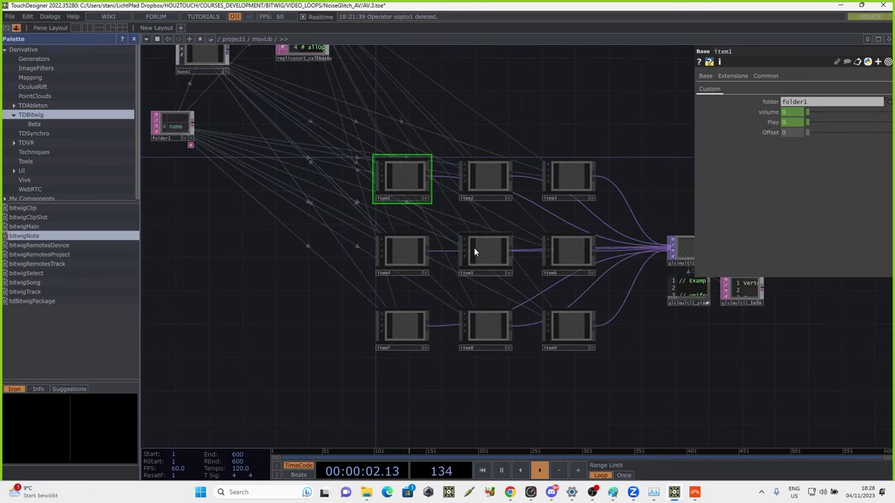
left_click_drag(475, 121, 501, 120)
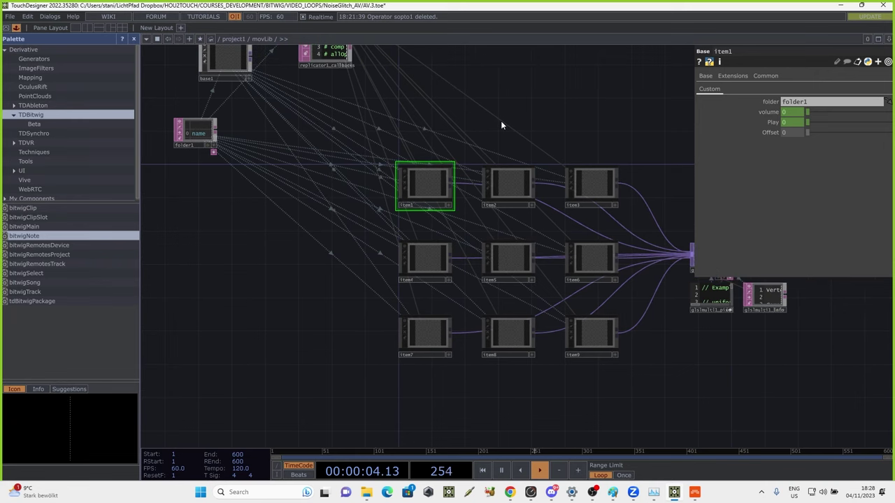
key("u")
Switch to Bitwig, start playback of the Drum Machine pattern and move the window aside to reveal the TouchDesigner network
left_click_drag(477, 211, 617, 189)
scroll(524, 187, "down", 3)
left_click_drag(413, 291, 606, 289)
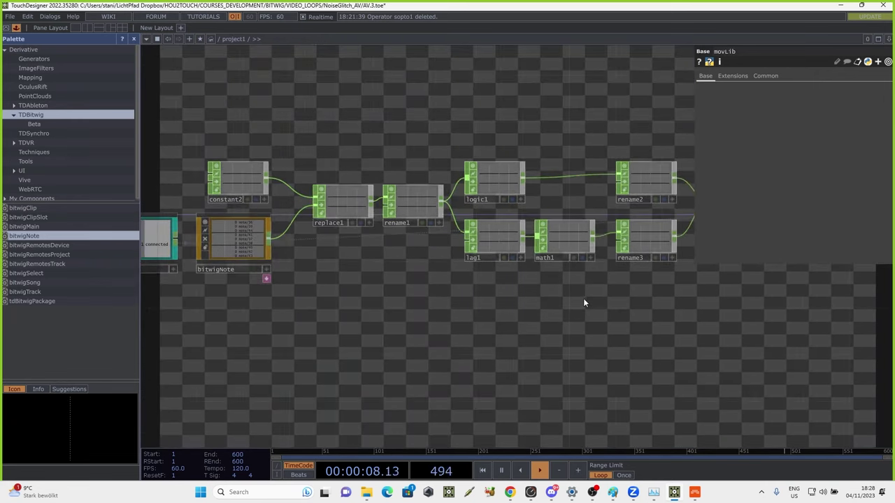
left_click(694, 494)
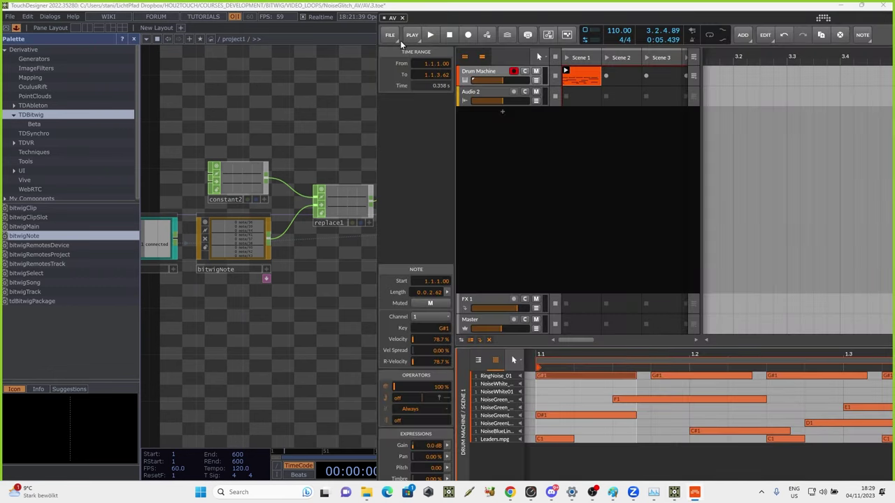
left_click(431, 35)
left_click_drag(471, 14, 659, 35)
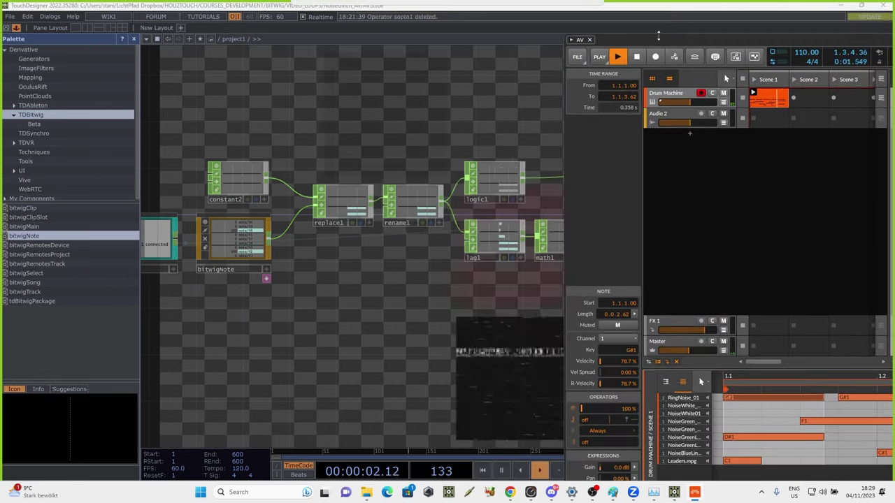
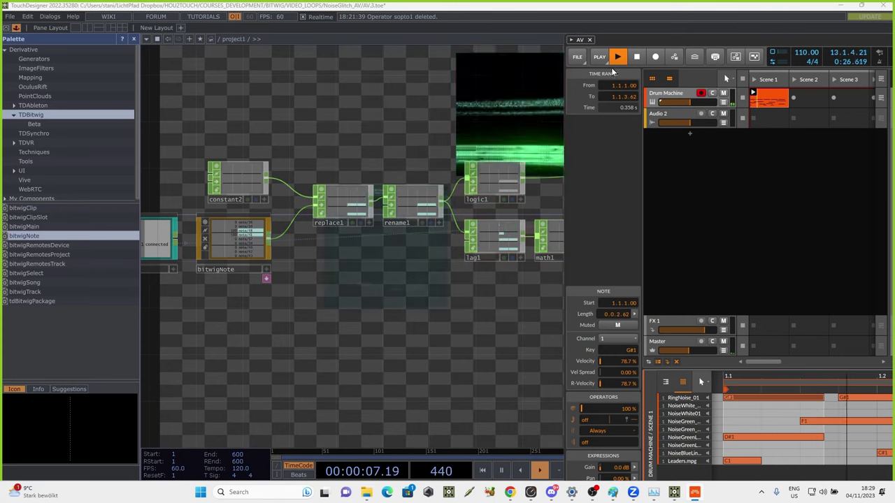
Stop the Bitwig playback, switch to TouchDesigner and show the Random sort parameters of sort1
left_click(638, 59)
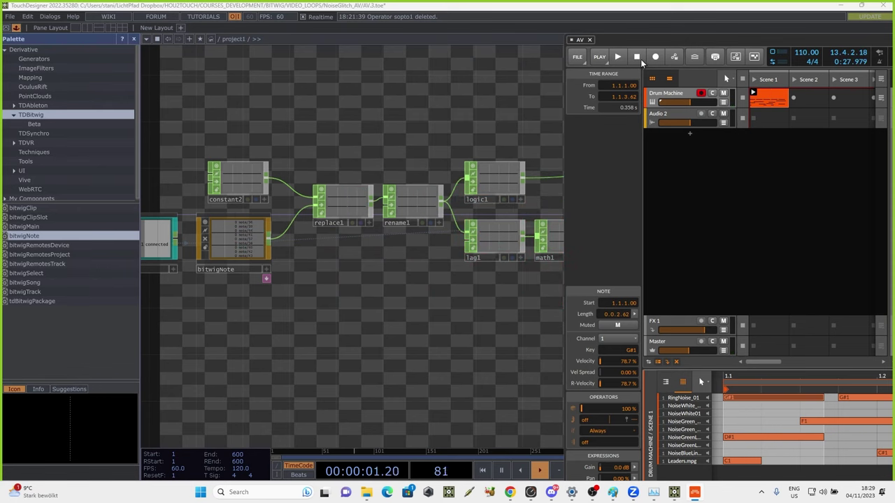
left_click_drag(498, 92, 296, 135)
left_click_drag(572, 179, 209, 231)
left_click_drag(668, 337, 548, 352)
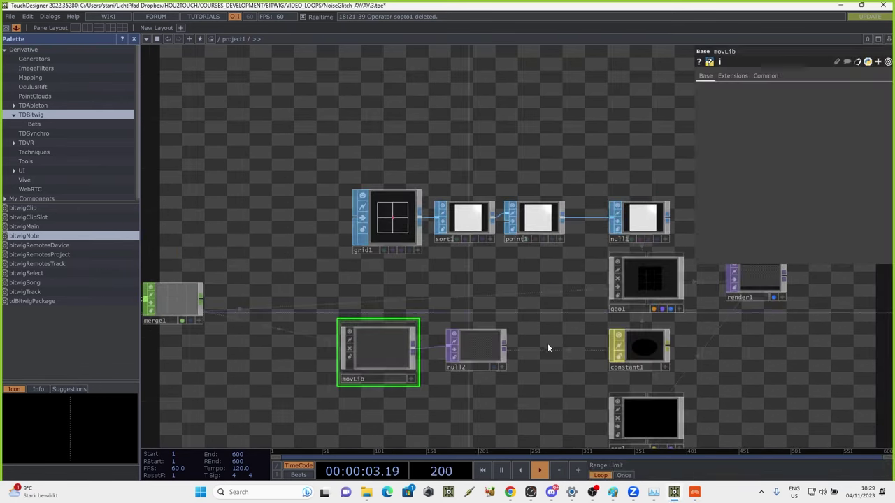
left_click(455, 222)
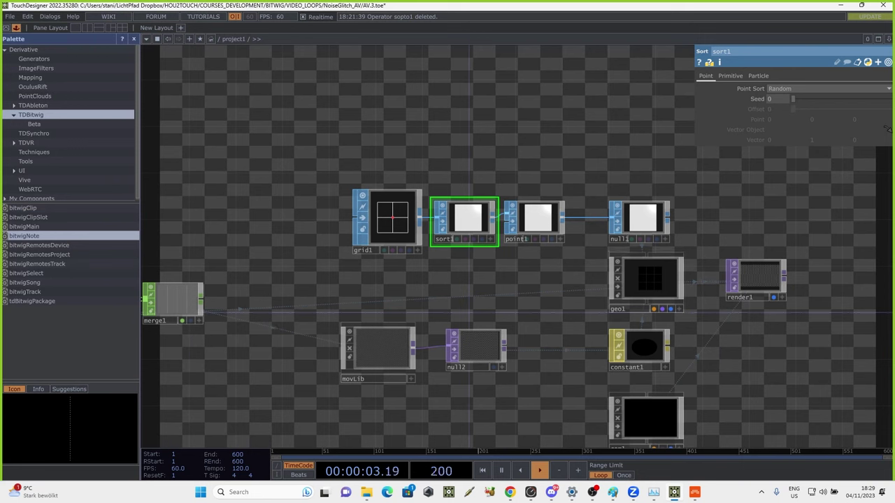
Switch back to Bitwig, show the mixer with the Drum Machine clip selected and expand the project's modulator slots
left_click_drag(894, 45, 419, 2)
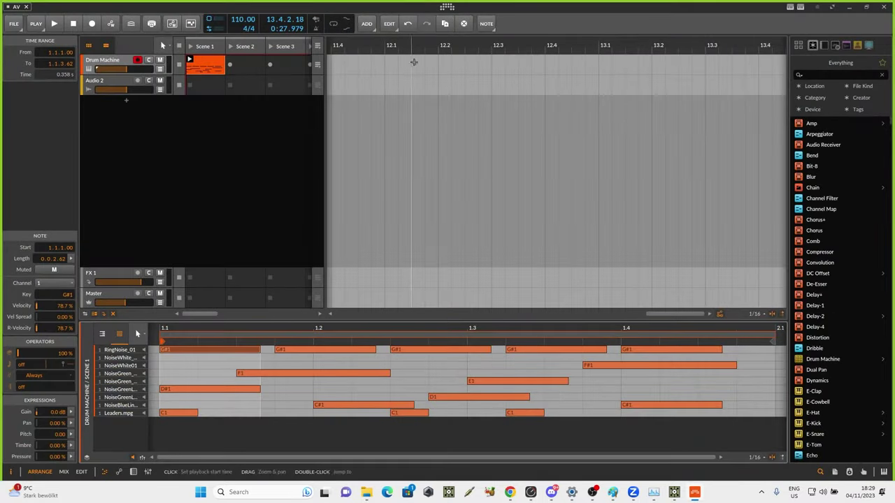
left_click(204, 154)
key("Tab")
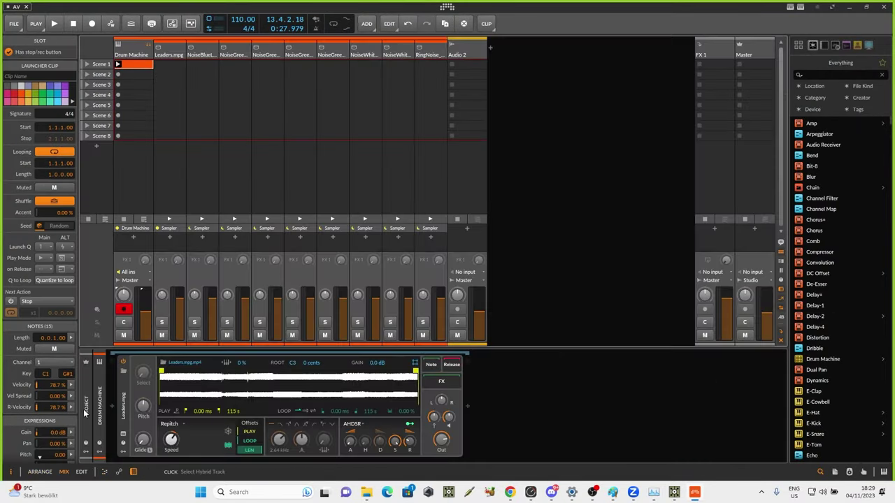
left_click(85, 453)
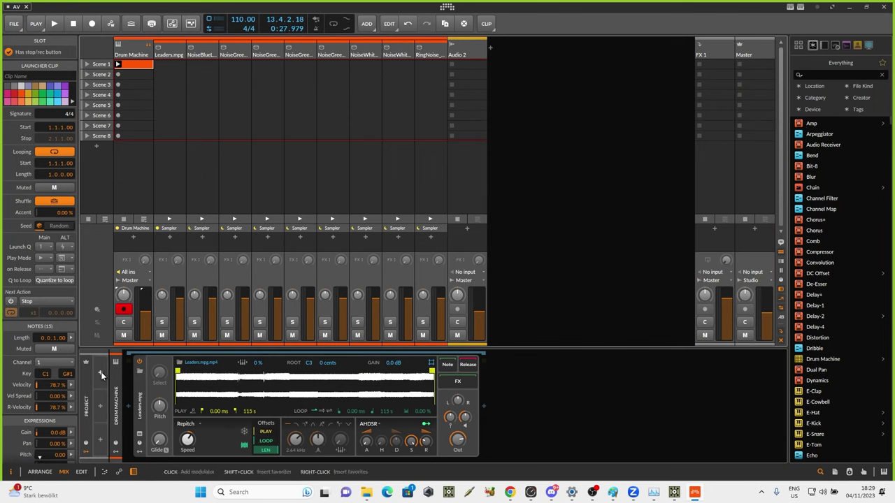
Expand the project's modulator and remotes area and add a Random modulator to the project
left_click(84, 444)
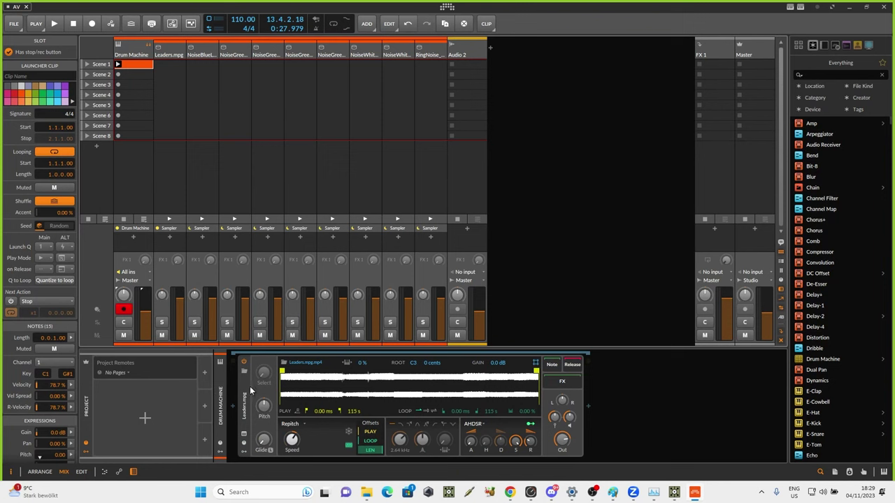
left_click(204, 374)
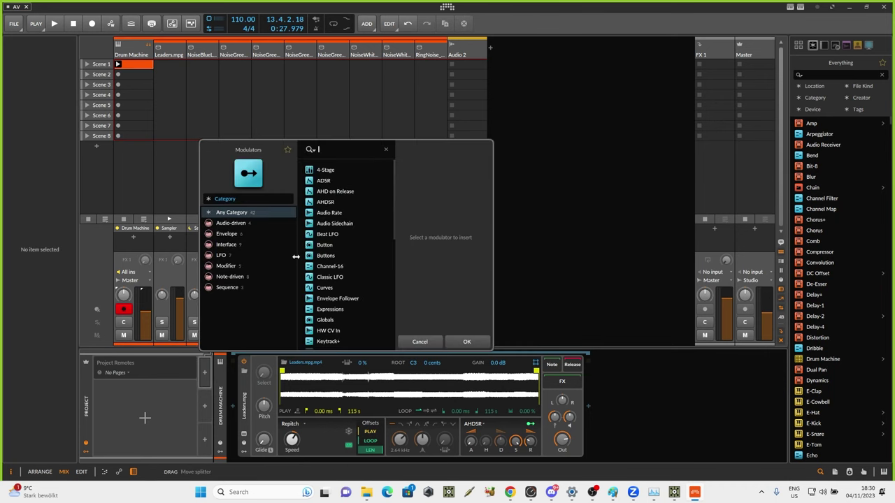
type("r")
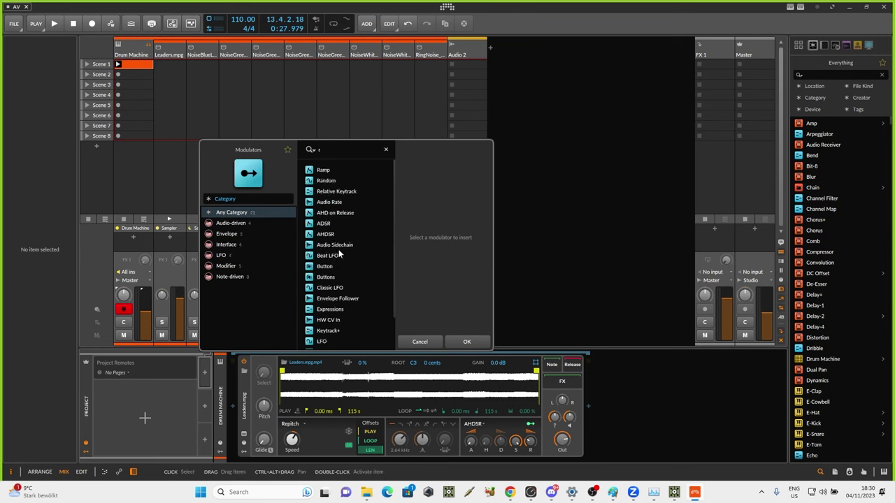
left_click(332, 179)
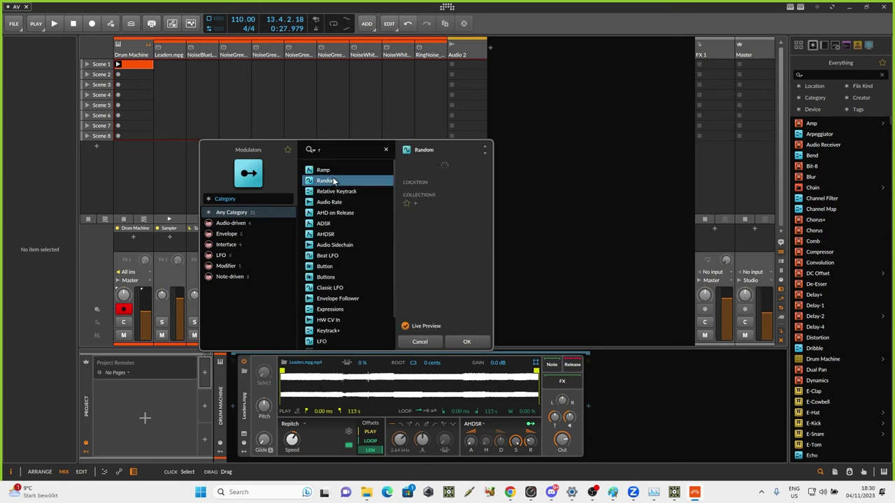
left_click(468, 341)
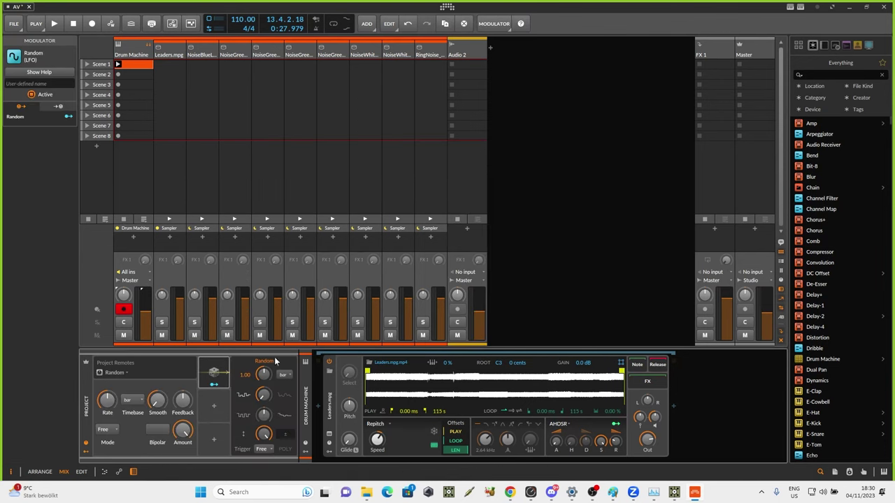
Set the Random modulator's rate to 2 bars and switch the project remotes to the Perform page
left_click(243, 374, "ctrl")
type("2")
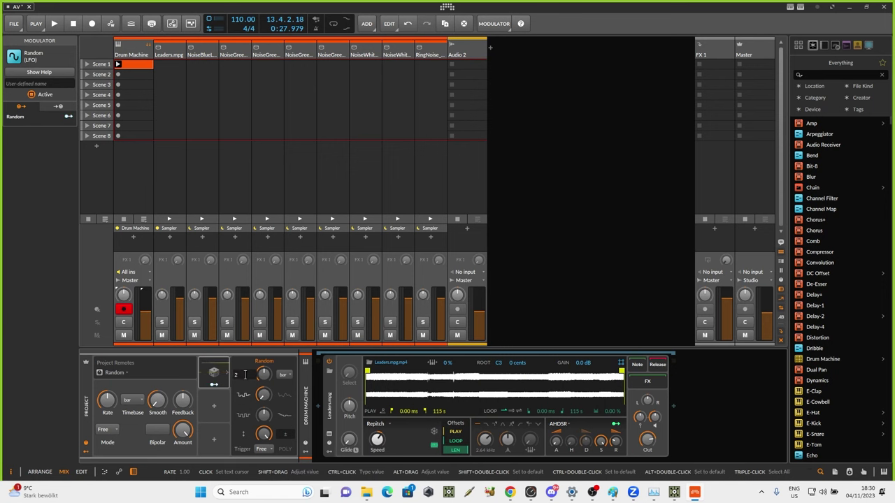
key("Return")
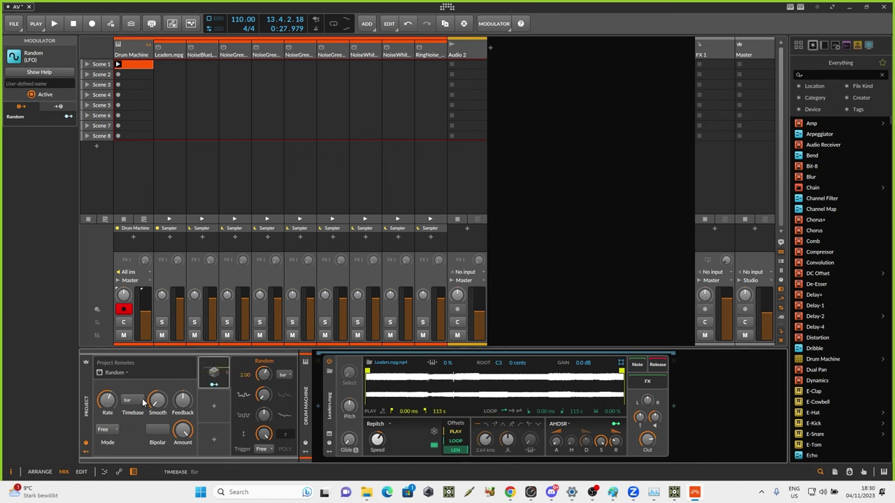
left_click(123, 376)
left_click(128, 394)
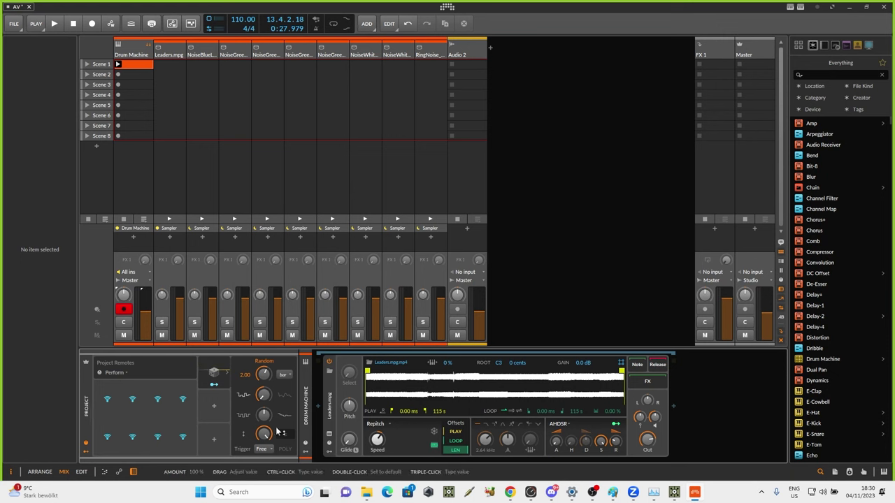
Add a Macro modulator from the Interface category to the project's next free modulator slot
left_click(215, 408)
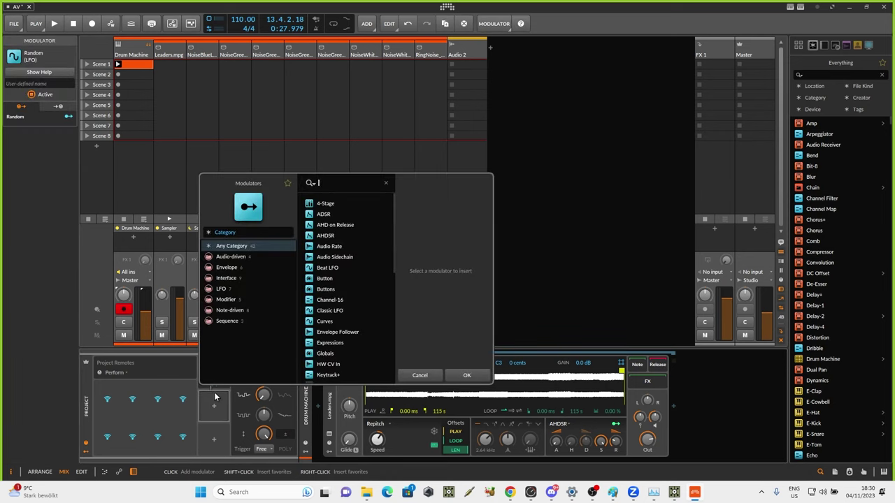
left_click(229, 278)
left_click(332, 248)
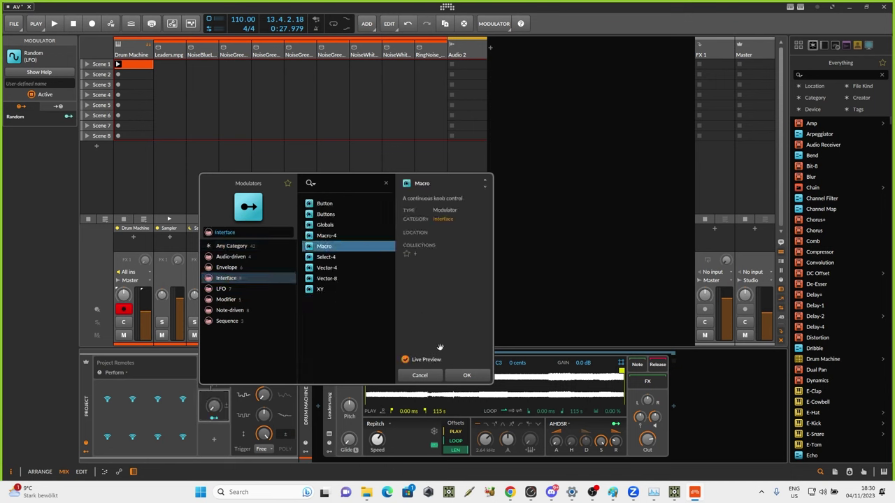
left_click(466, 376)
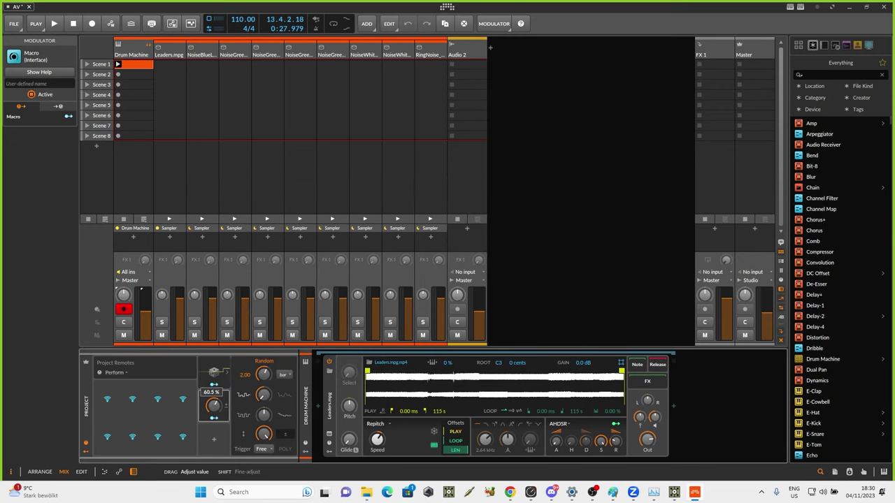
Assign the Macro knob, modulated by Random, to the first Perform remote control and start playback
left_click(215, 420)
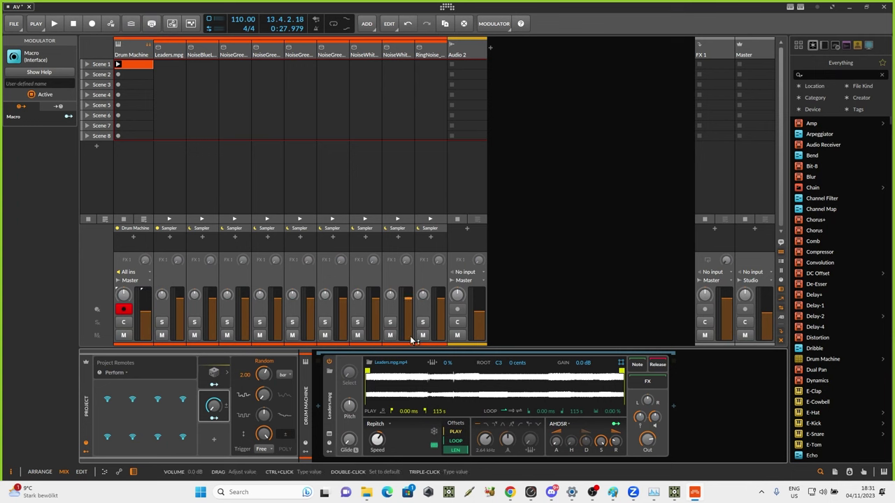
left_click(108, 414)
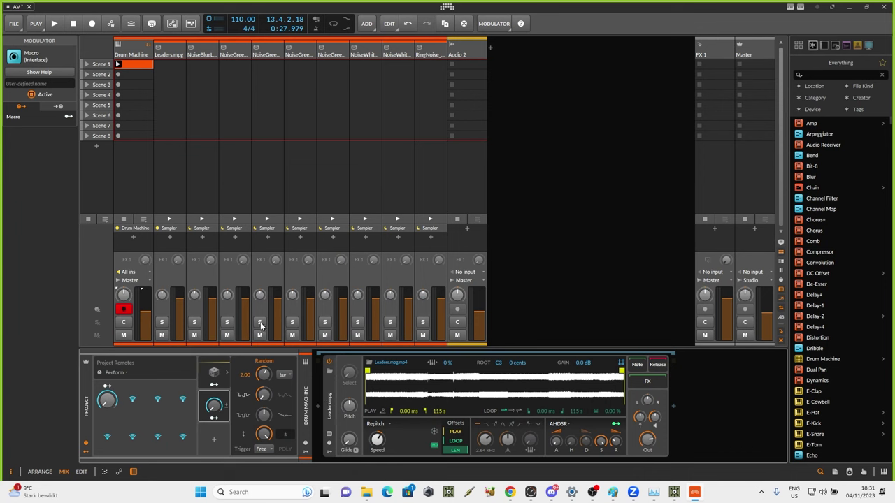
left_click(53, 24)
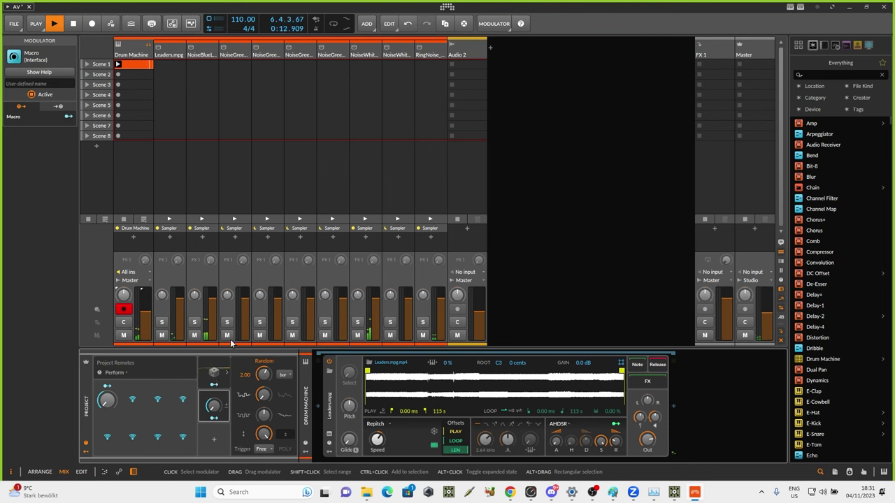
Switch to TouchDesigner and add the bitwigRemotesProject component to the network below bitwigMain
left_click(674, 492)
left_click_drag(680, 265, 824, 240)
left_click_drag(428, 376, 620, 336)
left_click_drag(238, 339, 372, 306)
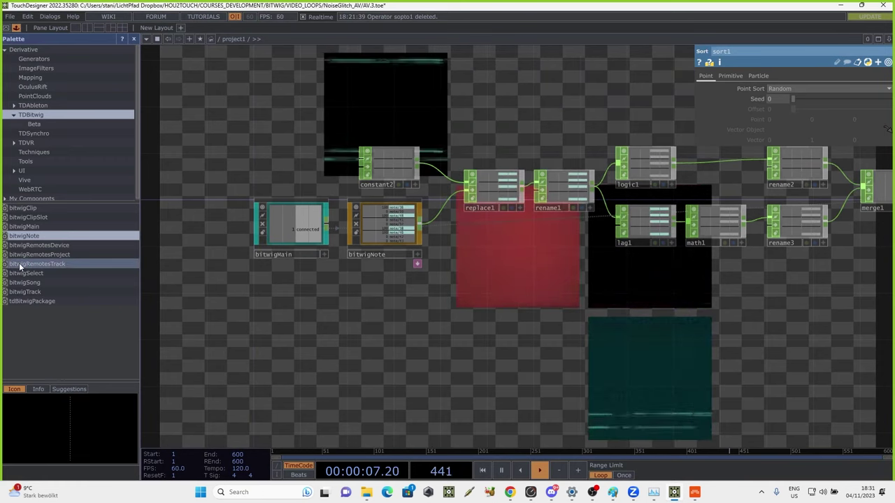
left_click_drag(19, 258, 281, 306)
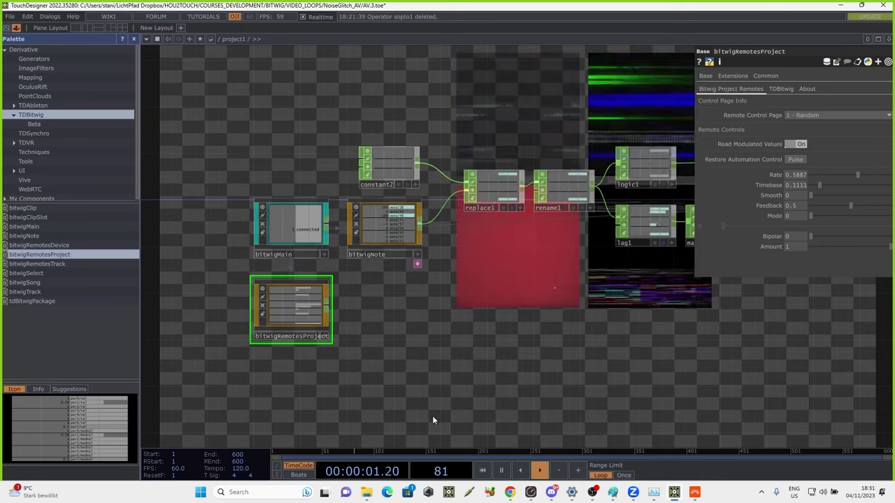
Set the remote control page of bitwigRemotesProject to "0 - Perform"
scroll(219, 352, "up", 5)
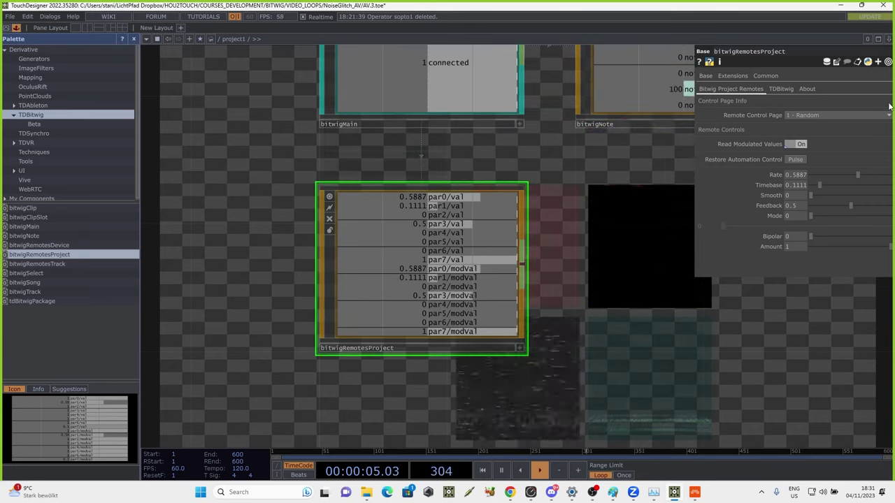
left_click(804, 115)
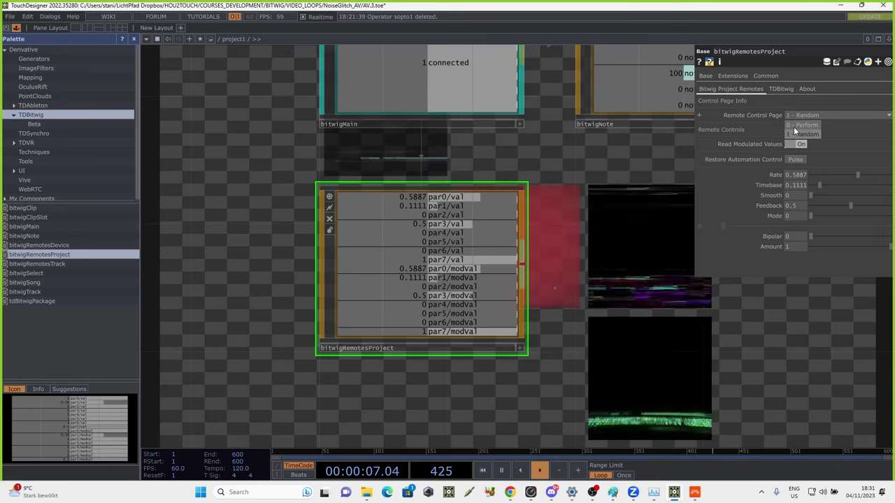
left_click(802, 124)
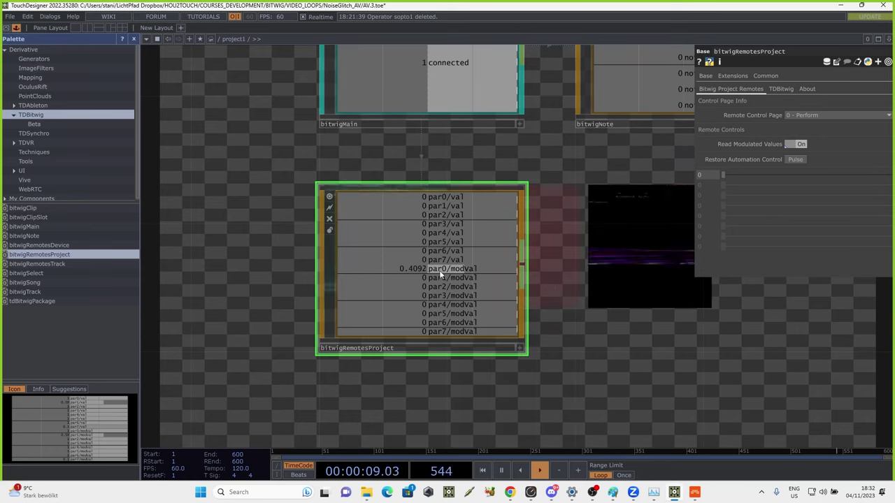
Connect a Select CHOP to the bitwigRemotesProject output and restrict its channel names to par0/modVal
left_click_drag(603, 300, 513, 285)
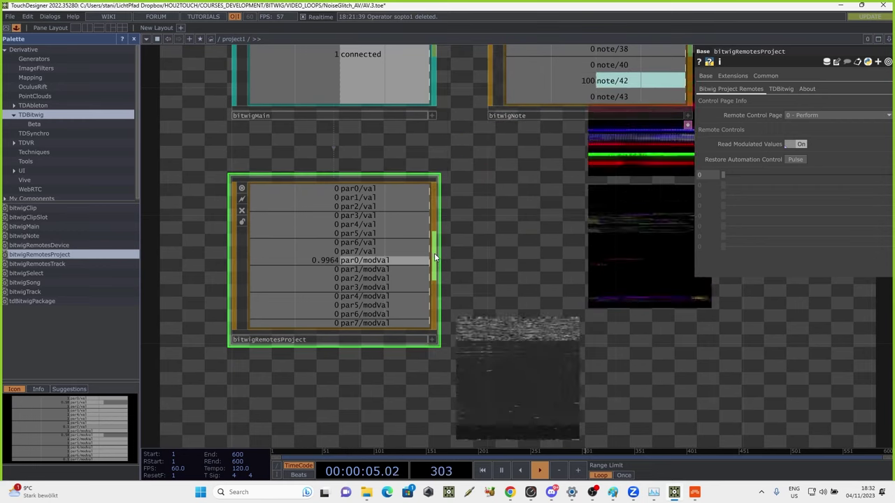
key("Tab")
type("se")
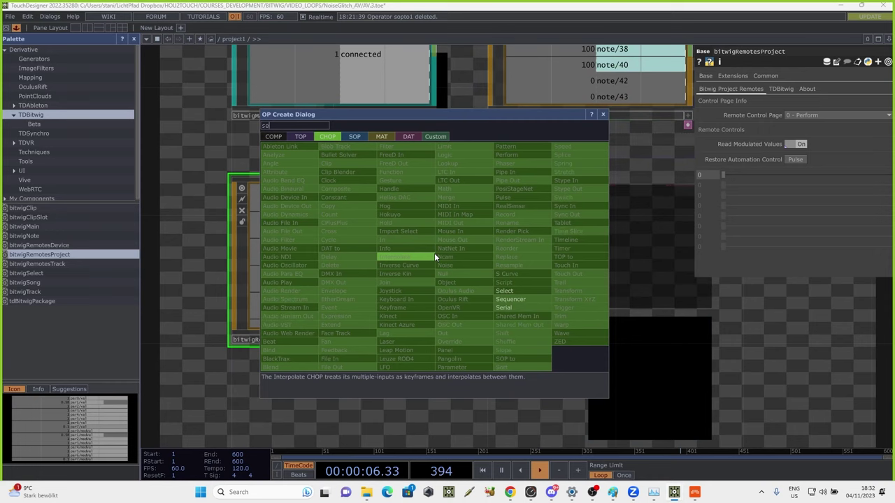
left_click(504, 291)
left_click(595, 256)
left_click_drag(680, 357, 508, 375)
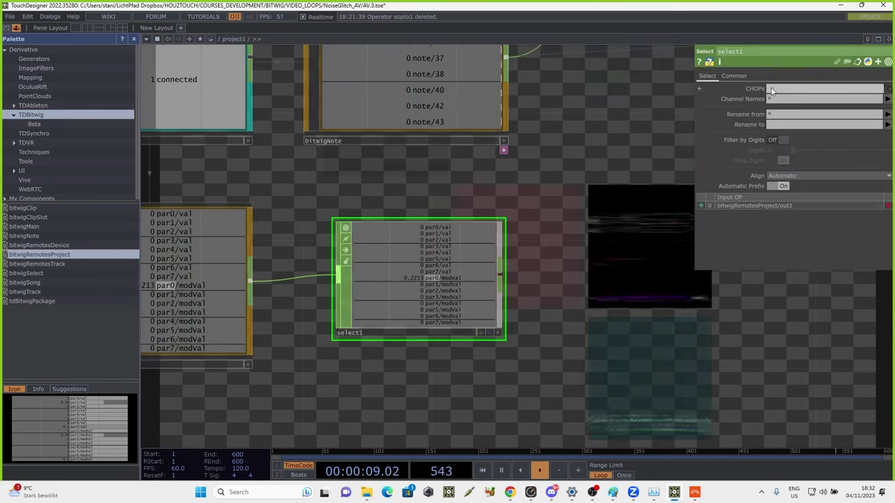
left_click(886, 99)
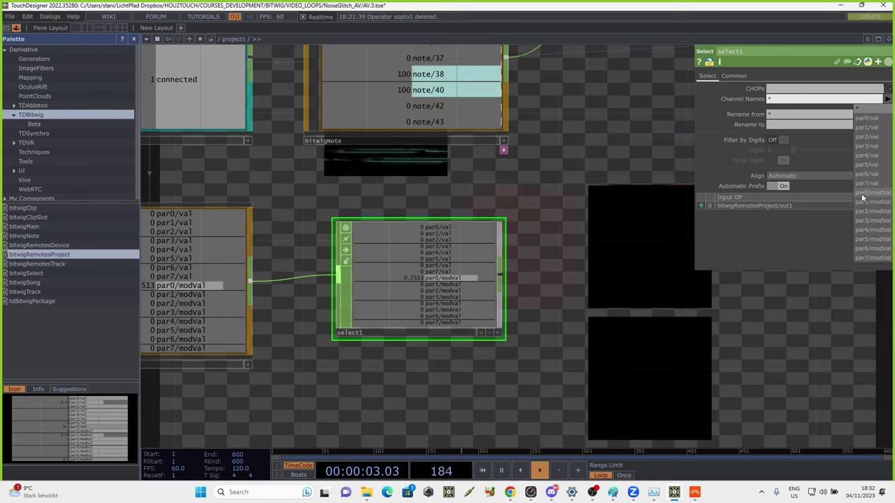
left_click(866, 193)
Add a Math CHOP after the Select CHOP and set its Multiply value to 10
left_click_drag(519, 288, 464, 295)
right_click(452, 279)
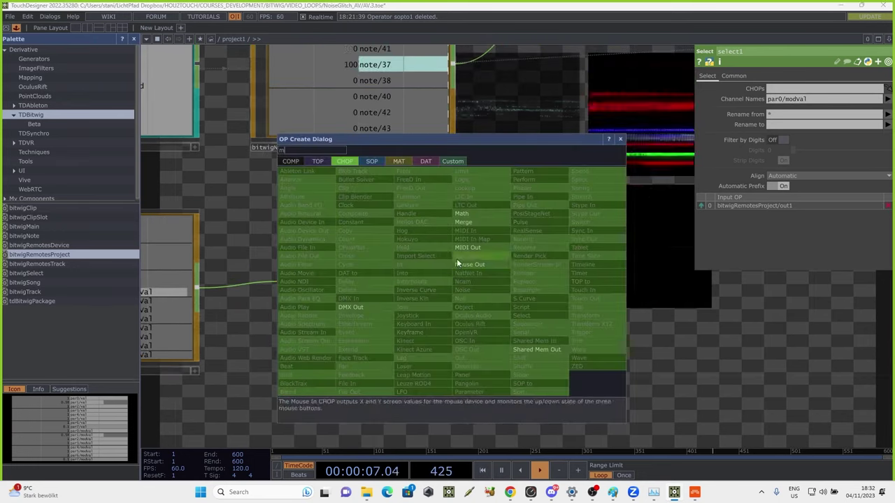
left_click(462, 214)
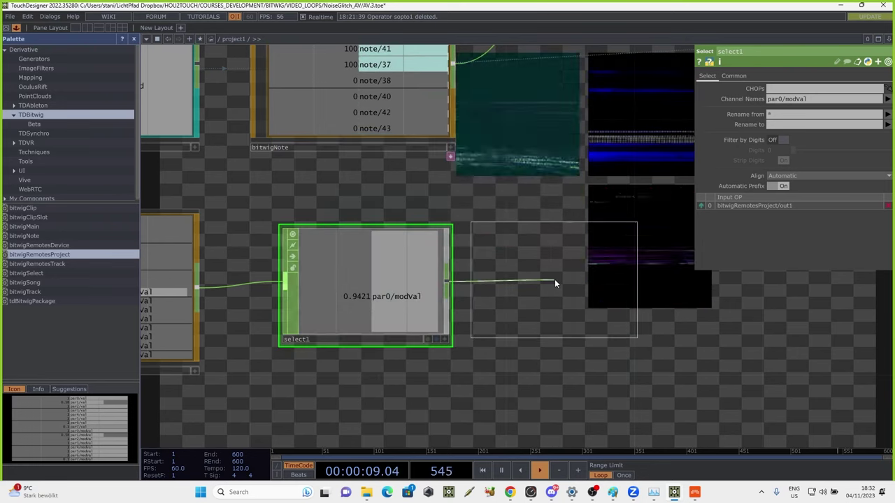
left_click(554, 279)
left_click(731, 79)
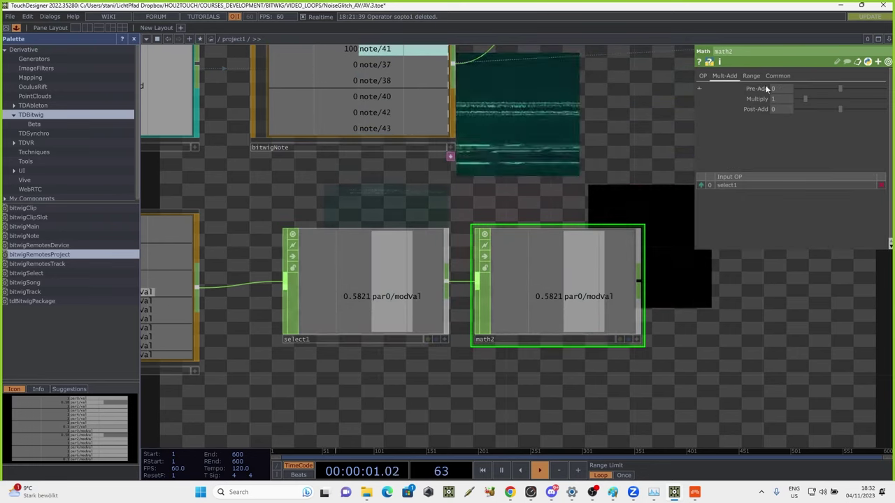
left_click(779, 100)
type("10")
key("Return")
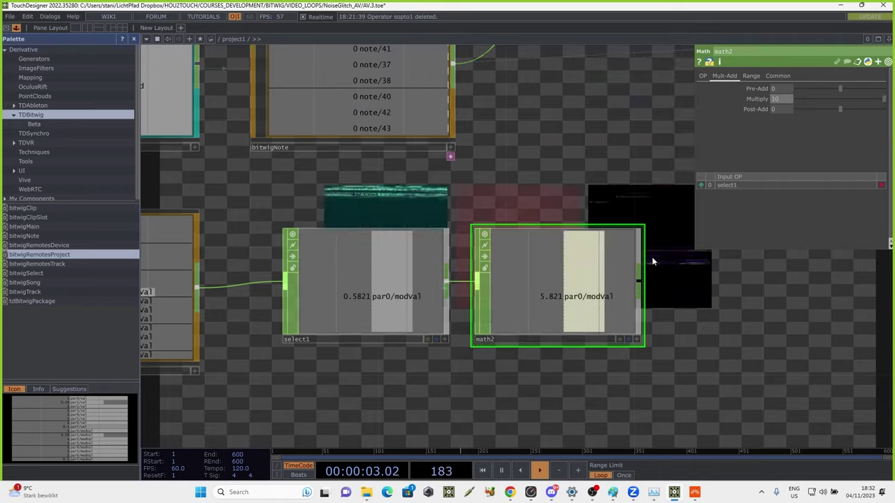
Add a Null CHOP to the output of the new Math CHOP
left_click_drag(541, 189, 386, 352)
scroll(468, 217, "down", 3)
scroll(476, 211, "down", 3)
scroll(424, 214, "down", 3)
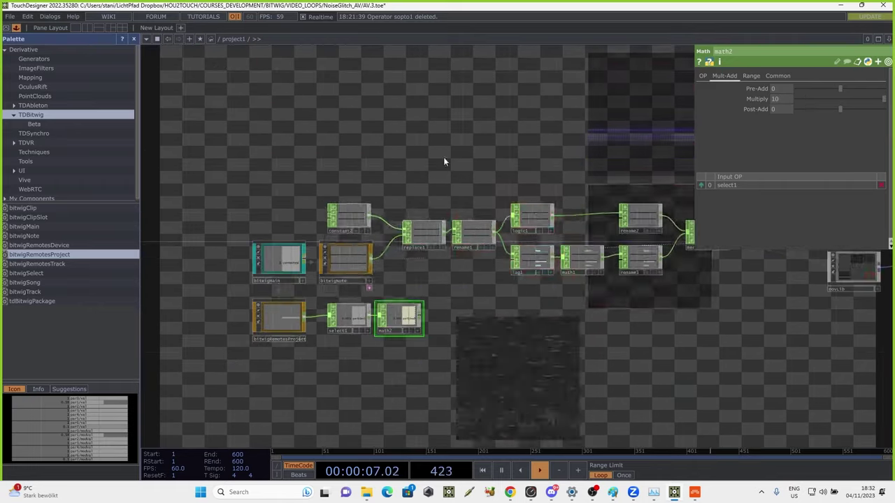
left_click_drag(446, 161, 325, 226)
left_click(799, 260)
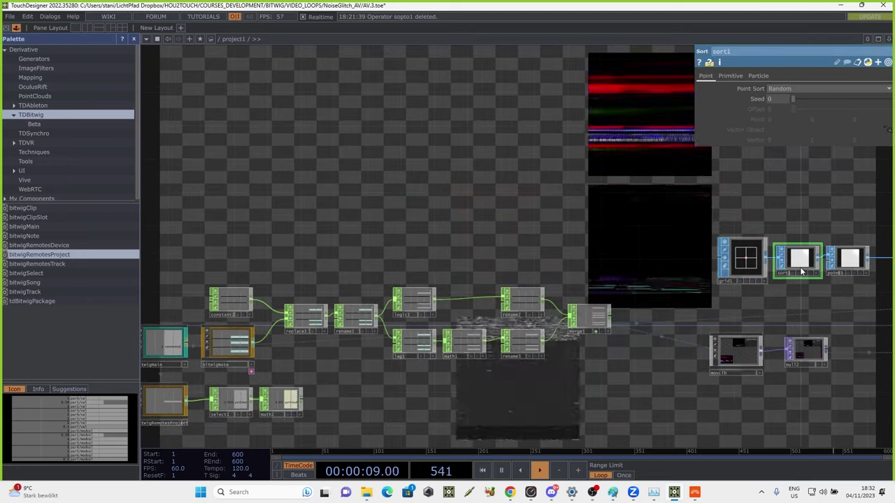
left_click_drag(612, 151, 733, 98)
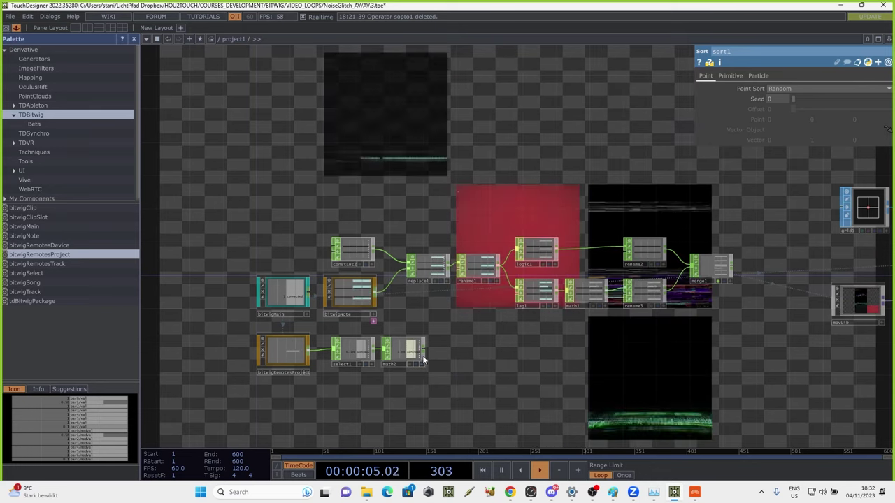
right_click(425, 351)
type("nu")
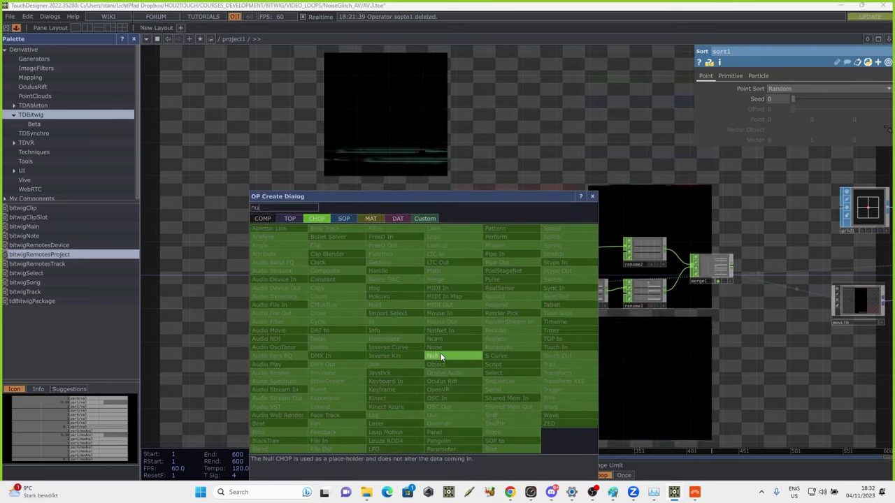
left_click(432, 356)
left_click(537, 353)
Link the new Null CHOP's par0/modVal channel to the Seed of sort1 as a CHOP reference
left_click(554, 364)
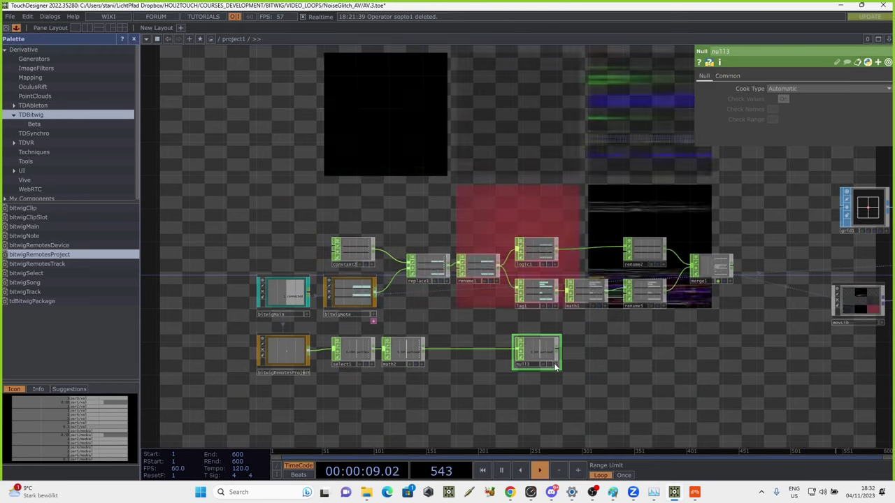
left_click(845, 232)
left_click_drag(645, 170, 369, 144)
left_click(652, 187)
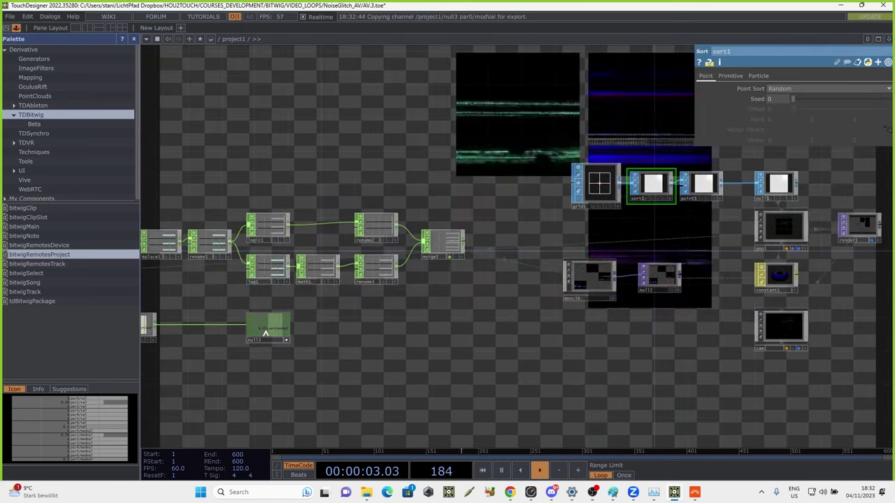
left_click_drag(266, 332, 778, 98)
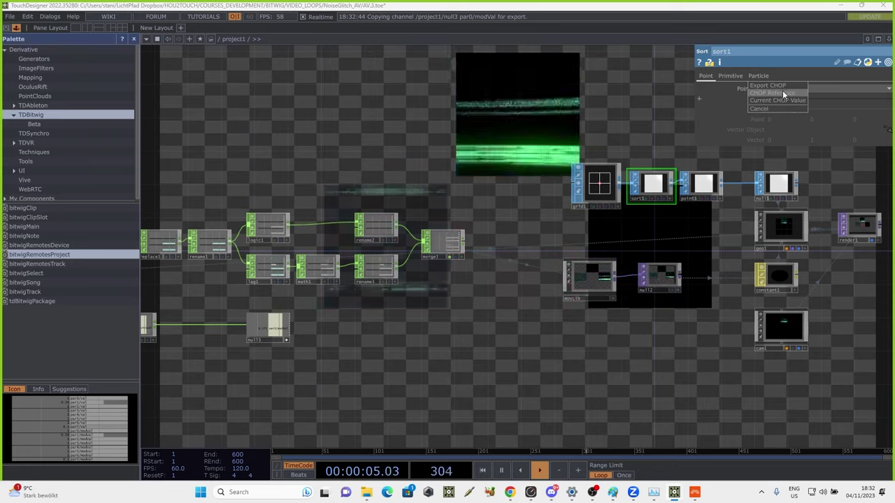
left_click(783, 93)
left_click_drag(508, 143, 527, 148)
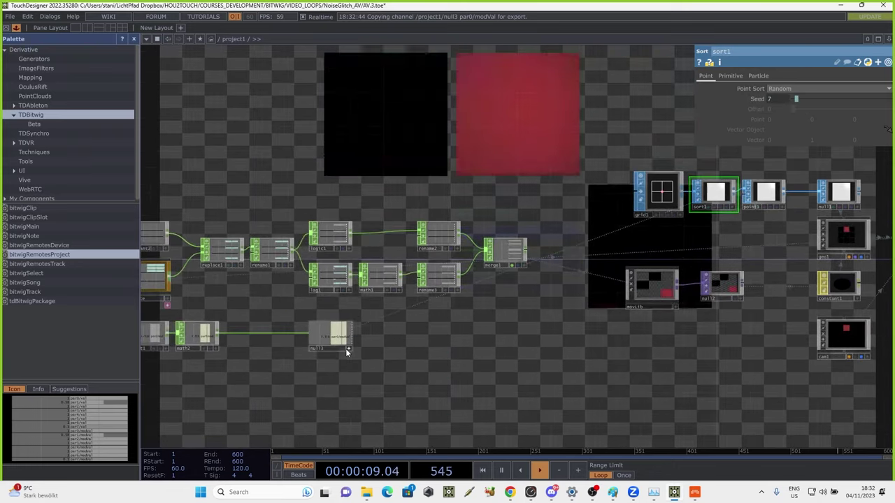
Turn off the active viewer on the null3 CHOP
left_click(348, 349)
left_click_drag(391, 361, 393, 368)
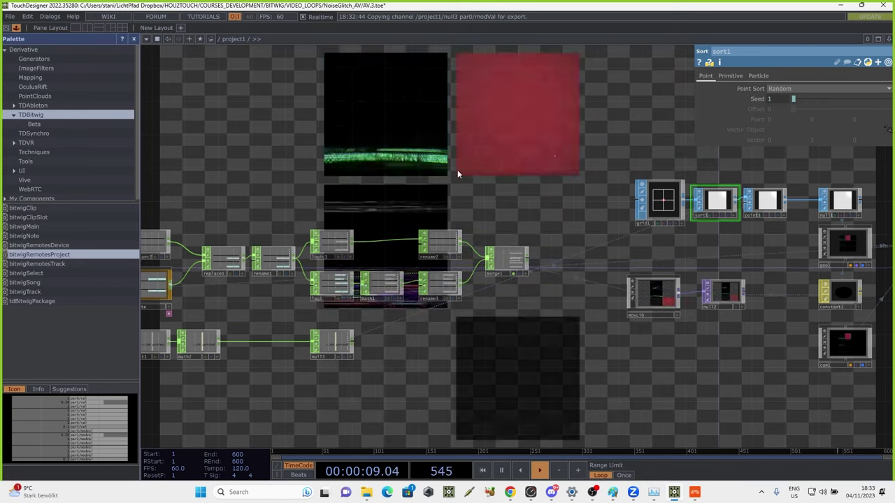
left_click_drag(435, 154, 564, 137)
Switch to Bitwig Studio, check the Scene 1 drum clip's notes, and show the devices of the NoiseBlueLines_01 drum chain
left_click(694, 492)
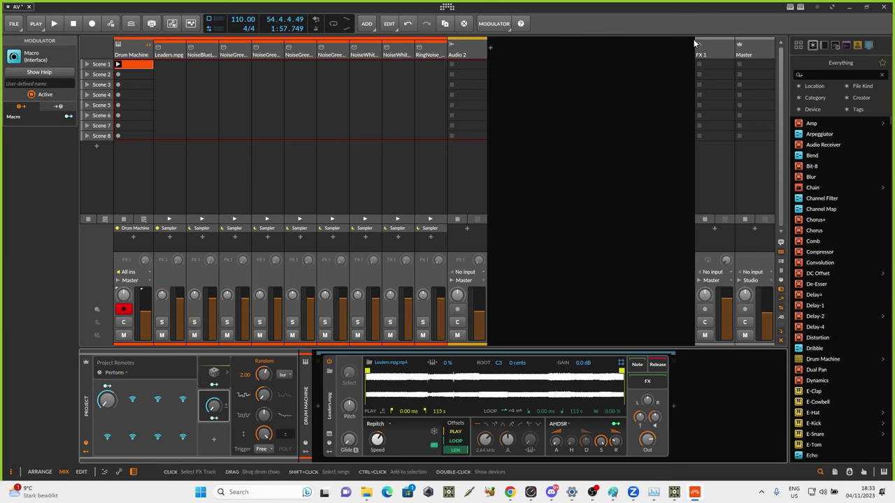
left_click(164, 54)
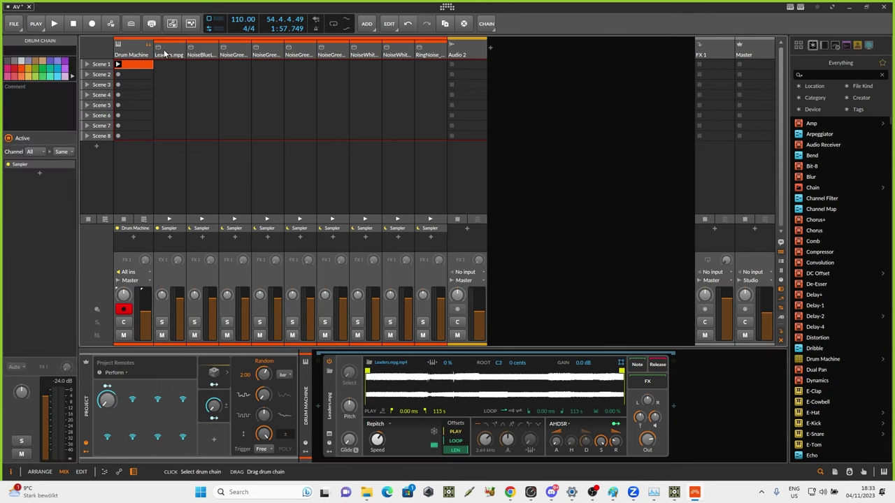
left_click(207, 51)
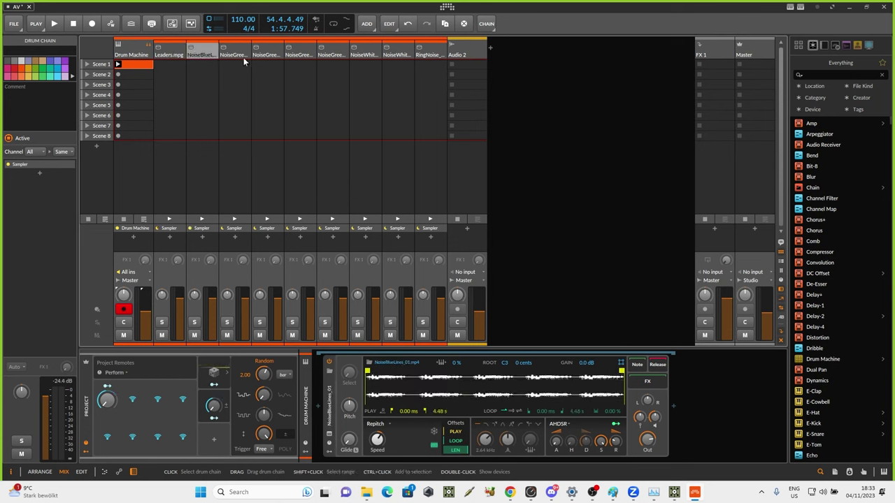
double_click(143, 67)
double_click(198, 55)
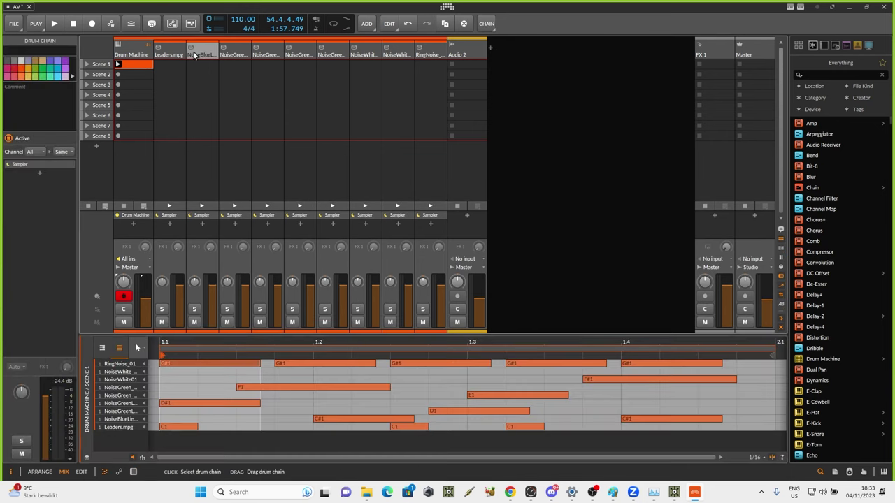
Try out the Play position offset of the NoiseBlueLines_01 Sampler and return it to 0%
left_click(331, 418)
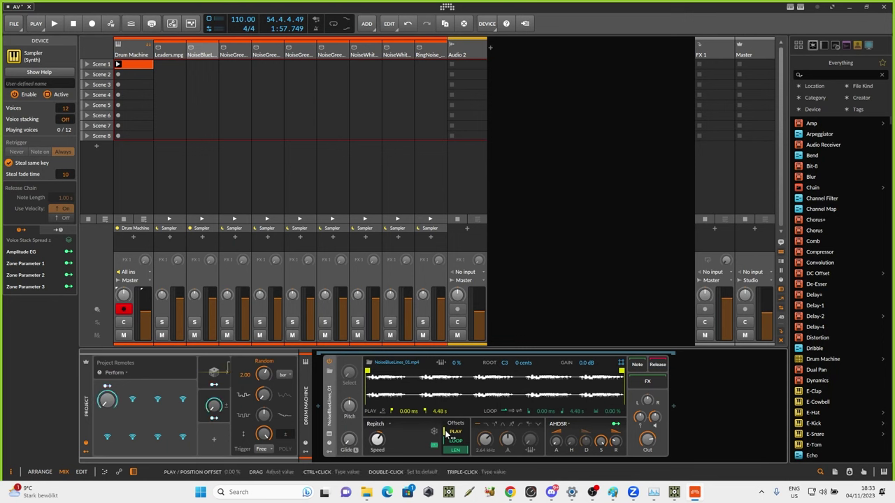
left_click_drag(446, 434, 446, 416)
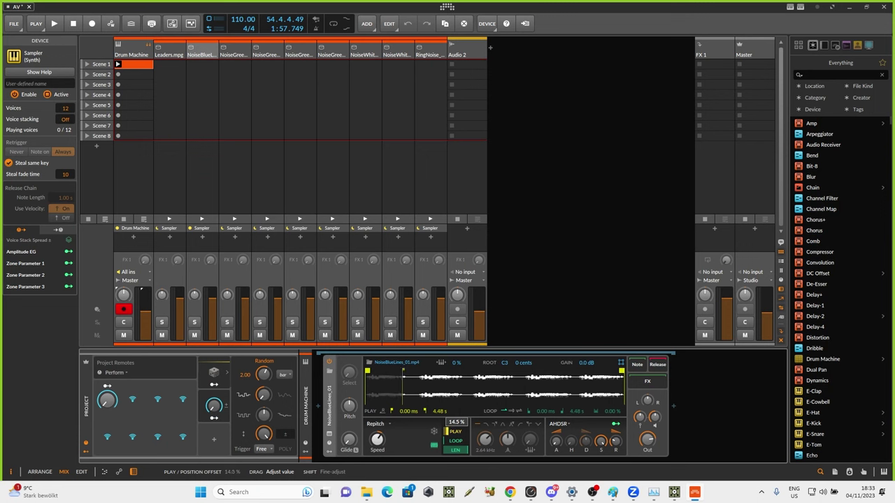
left_click_drag(454, 381, 455, 433)
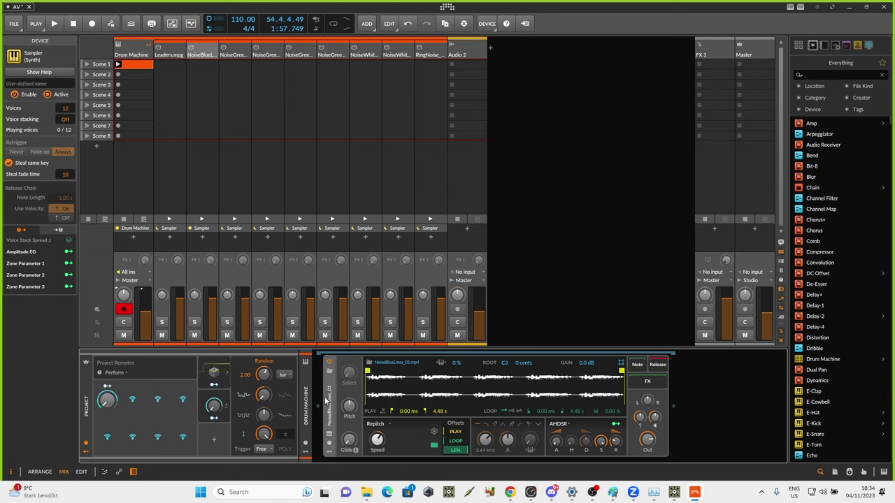
Show the remote controls of the NoiseBlueLines_01 Sampler and switch them to the Perform page
left_click(329, 444)
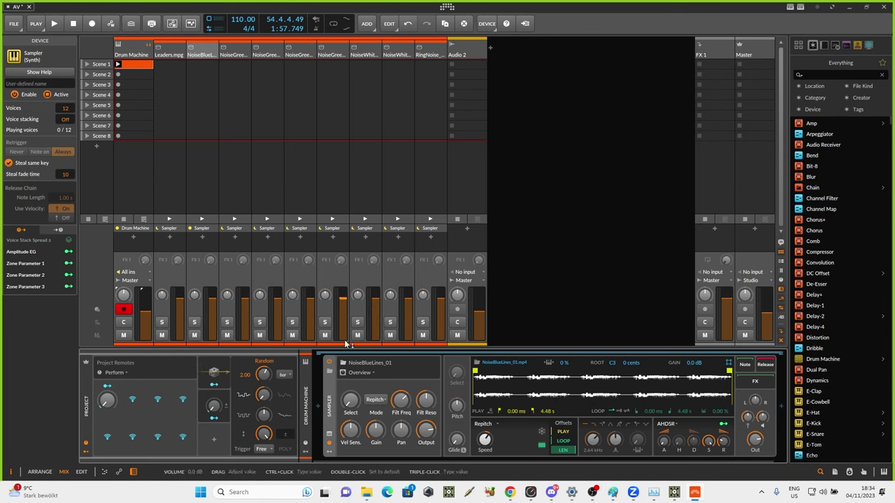
left_click(371, 376)
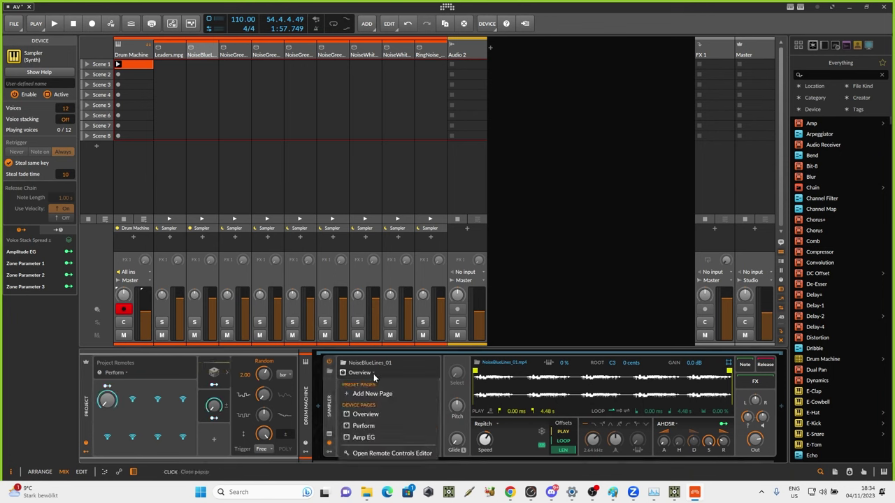
left_click(384, 423)
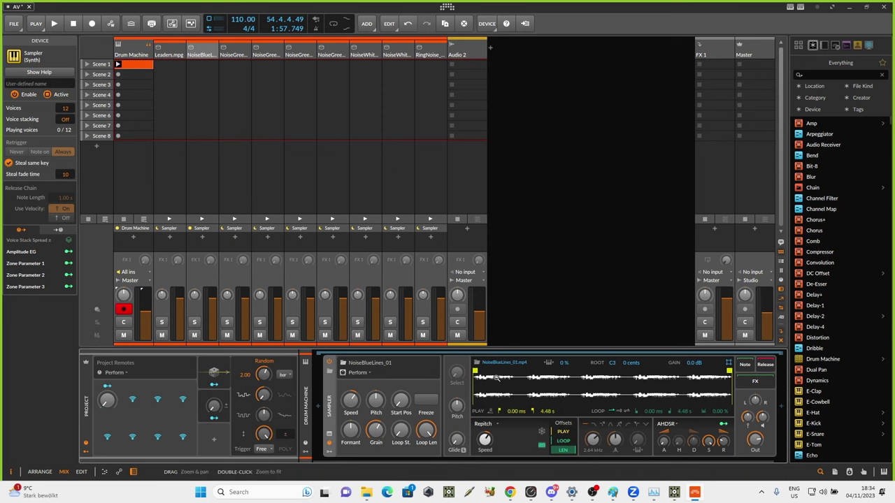
mouse_move(400, 400)
left_mouse_down()
mouse_move(401, 386)
mouse_move(401, 400)
left_mouse_up()
Show the Drum Machine's track remotes and map the first slot to the Start Pos of the NoiseBlueLines_01 Sampler
left_click(306, 445)
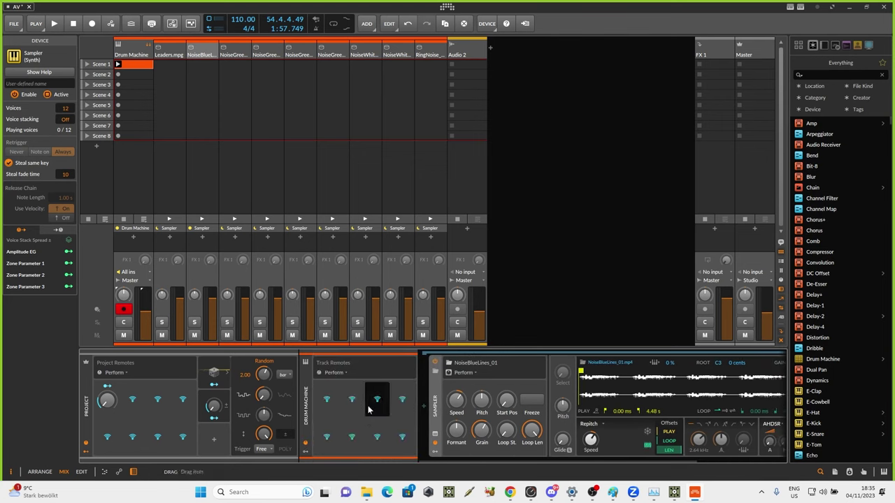
left_click(323, 400)
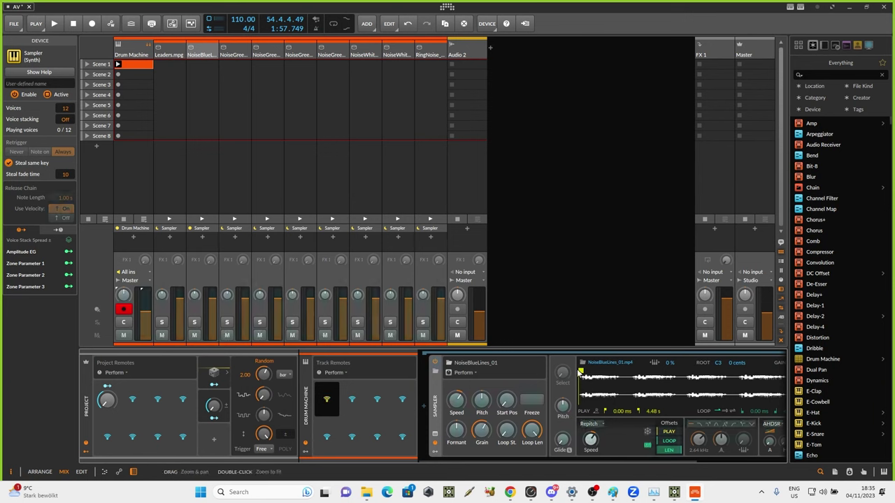
left_click(507, 400)
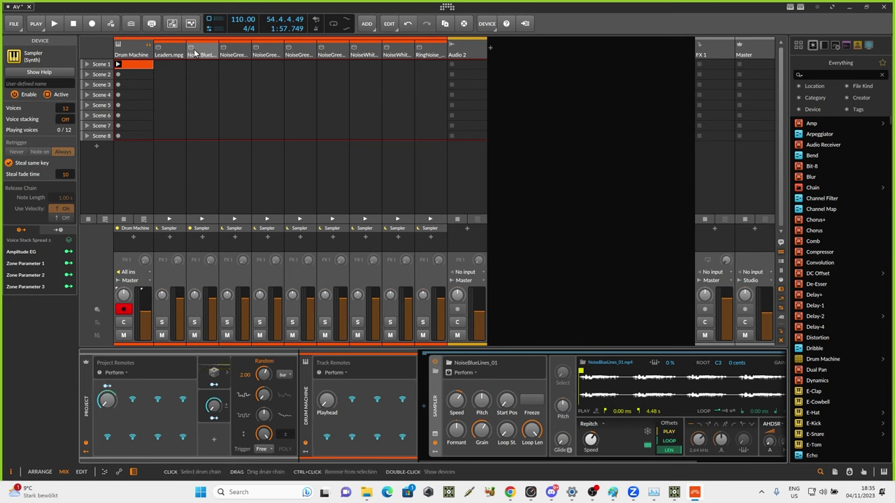
Show the remote controls of the NoiseGreenLines_02 Sampler and rename the first Drum Machine track remote Start1
left_click(235, 54)
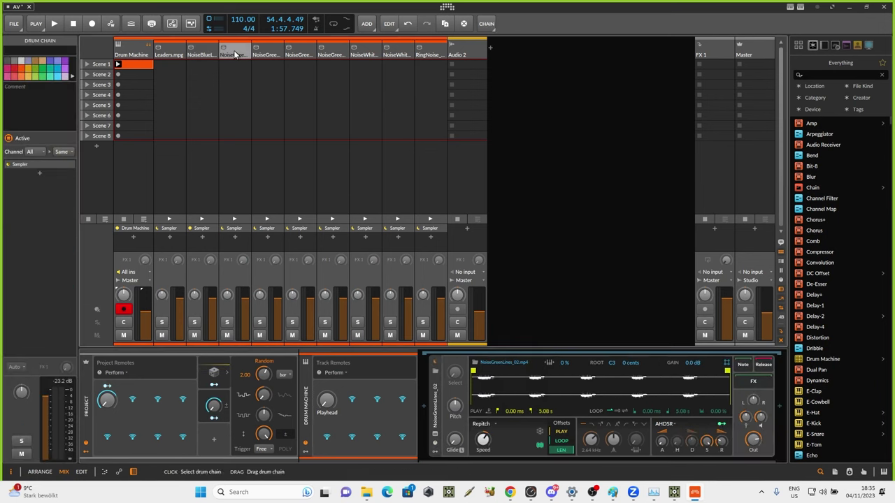
left_click(434, 445)
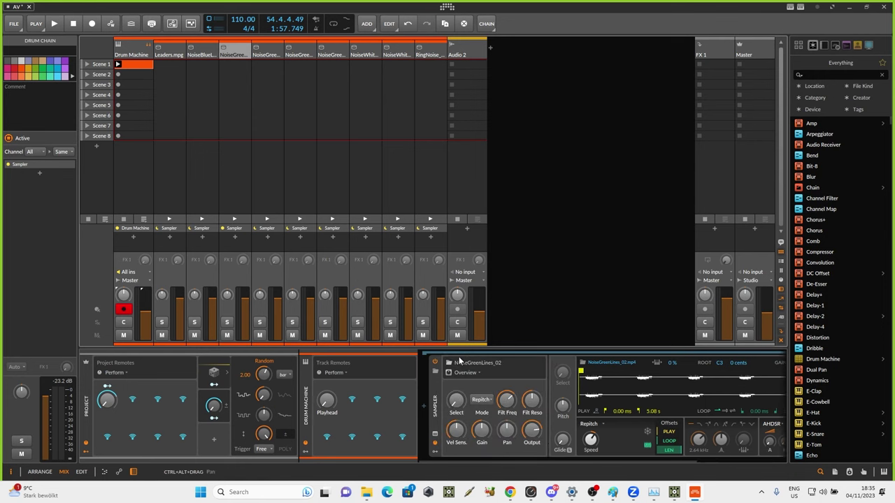
double_click(338, 412)
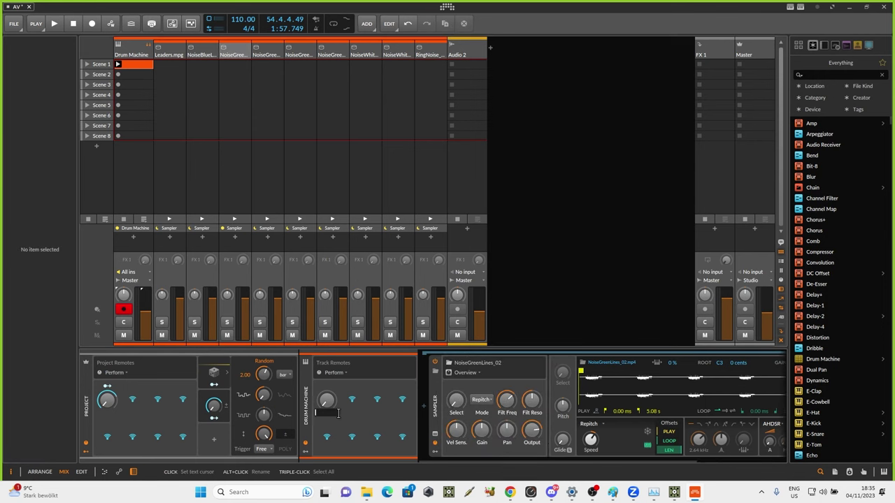
type("STart1")
key("Return")
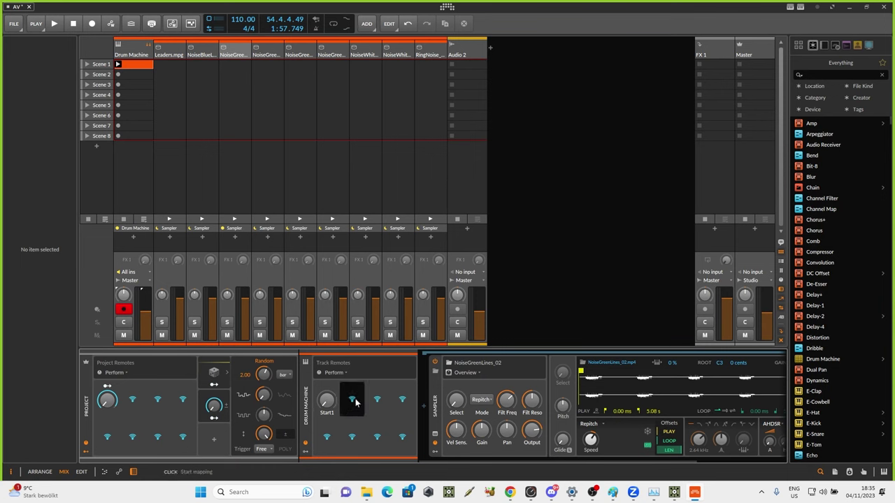
Map the second track remote to Start Pos on the NoiseGreenLines_02 Sampler's Perform page and name it Start2
left_click(467, 373)
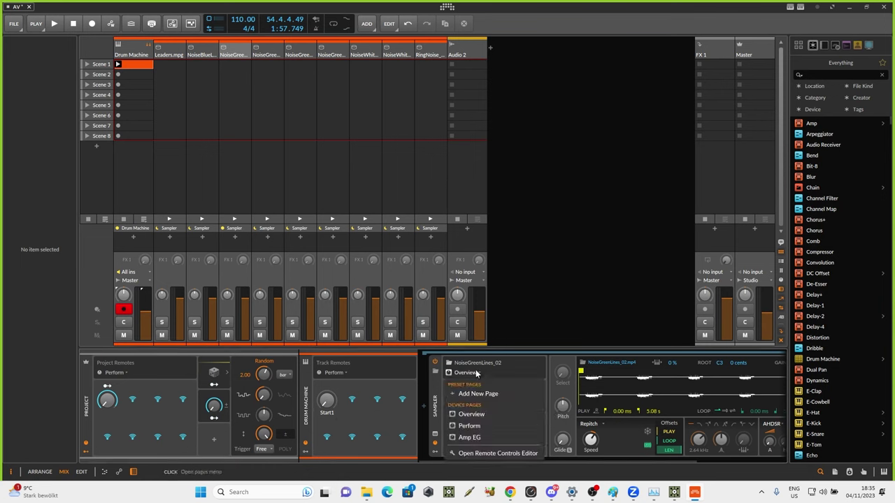
left_click(472, 426)
left_click(355, 403)
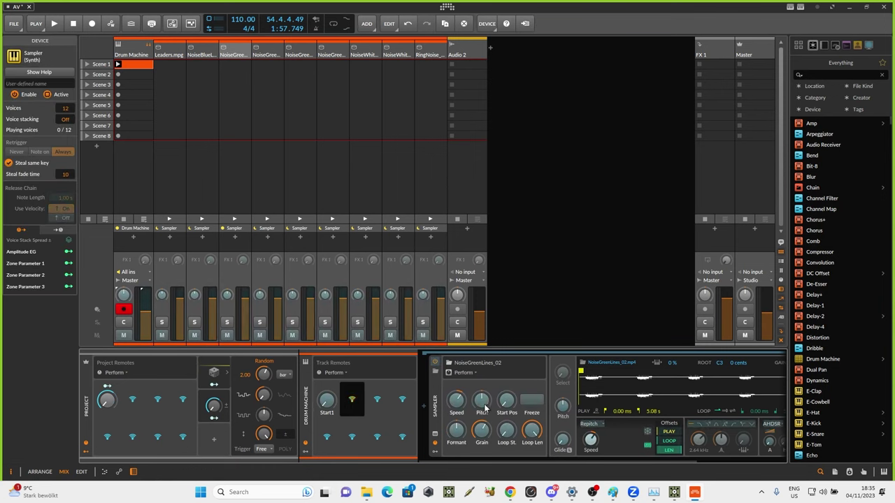
left_click(506, 401)
double_click(352, 412)
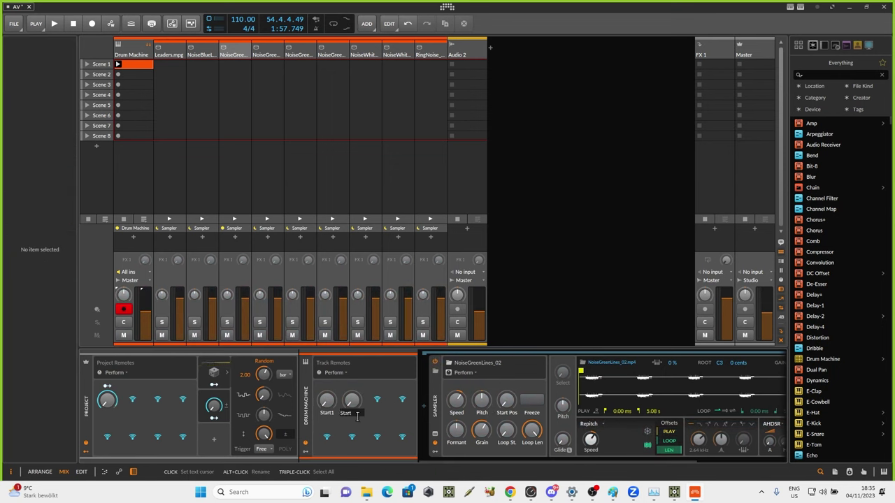
key("Return")
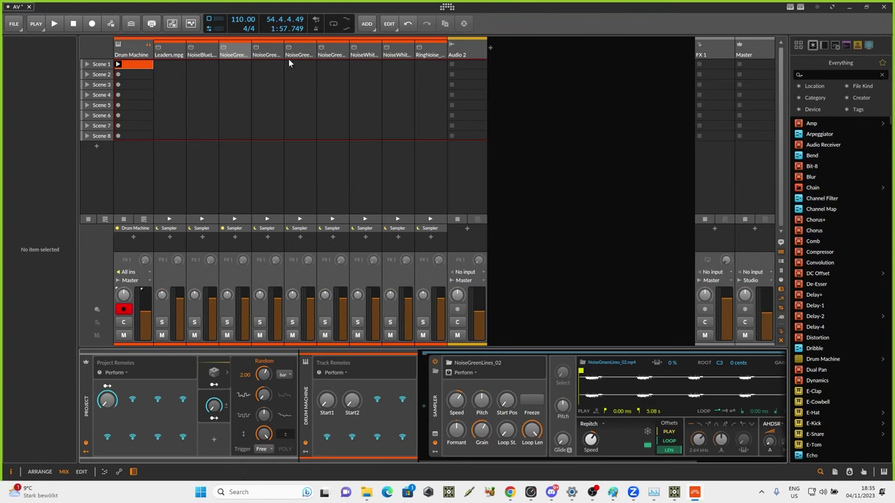
Show the remote controls of the NoiseGreenLines_03 Sampler on the Perform page
left_click(268, 51)
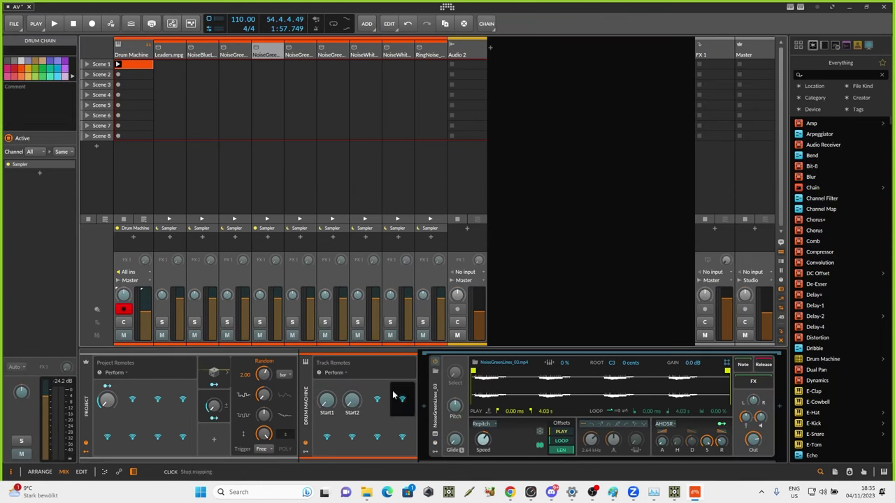
left_click(435, 442)
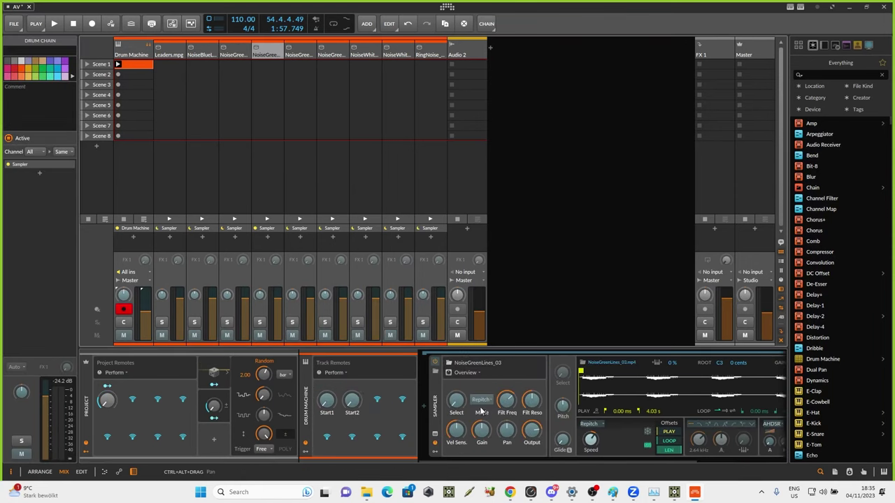
left_click(487, 372)
left_click(480, 425)
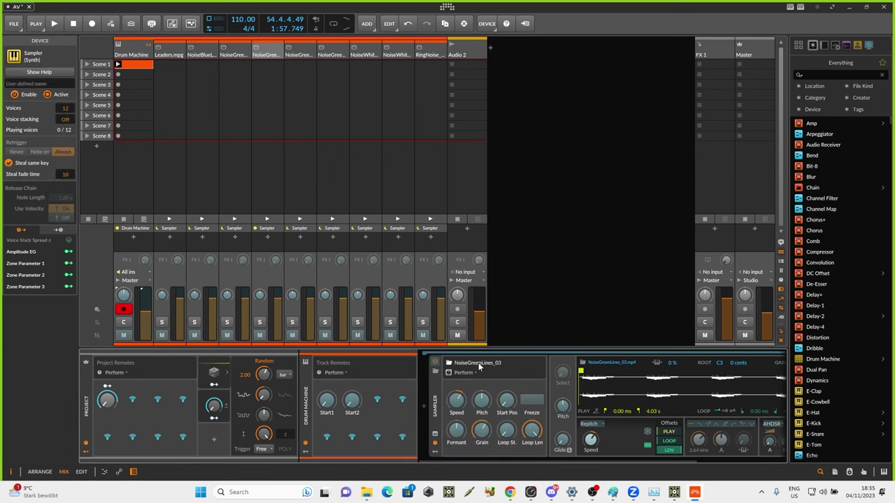
Map the third track remote to the Start Pos of the NoiseGreenLines_03 Sampler and name it Start3
left_click(377, 400)
left_click(507, 400)
double_click(379, 414)
type("Start")
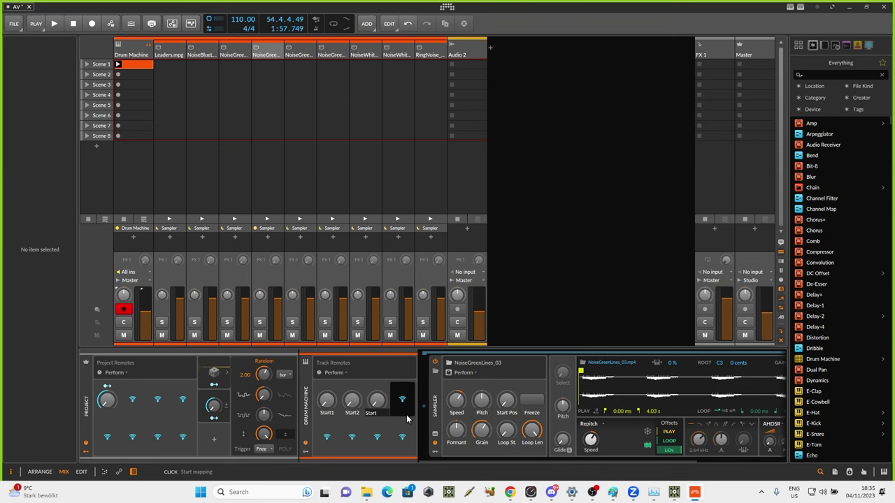
type("2")
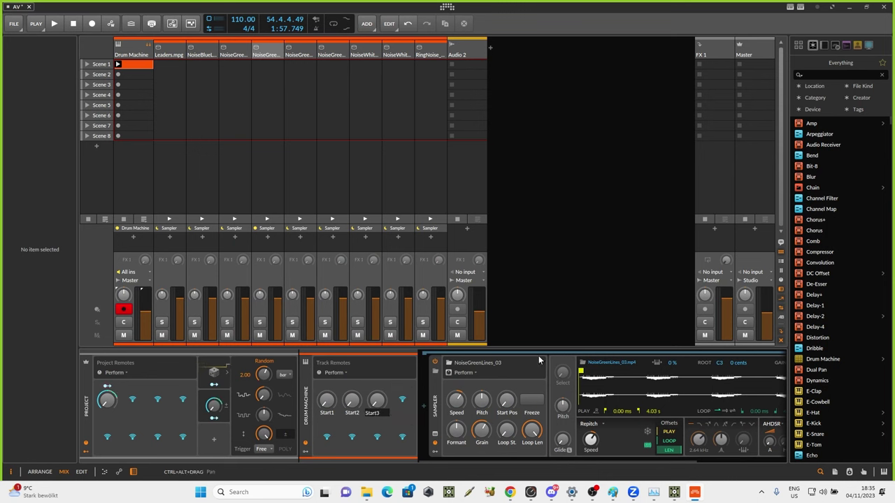
key("BackSpace")
type("3")
key("Return")
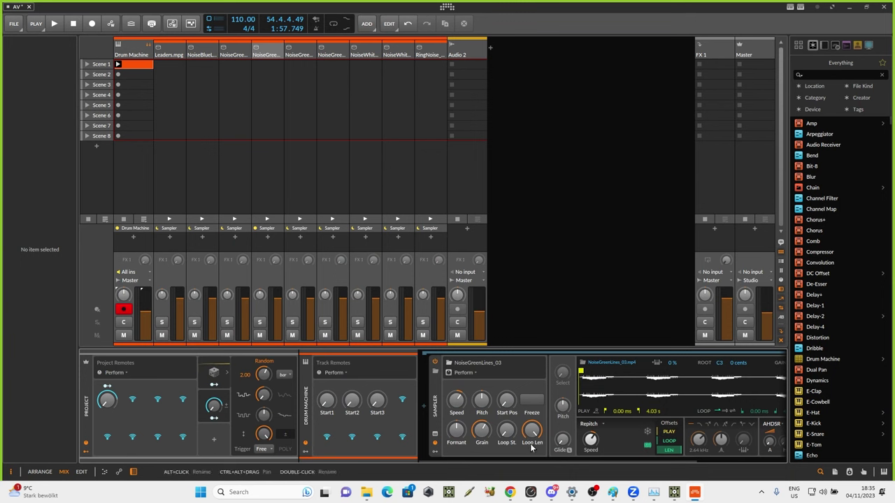
Show the NoiseGreen_01 Sampler's Perform remotes, map the fourth track remote to its Start Pos, and name it STart4
left_click(299, 53)
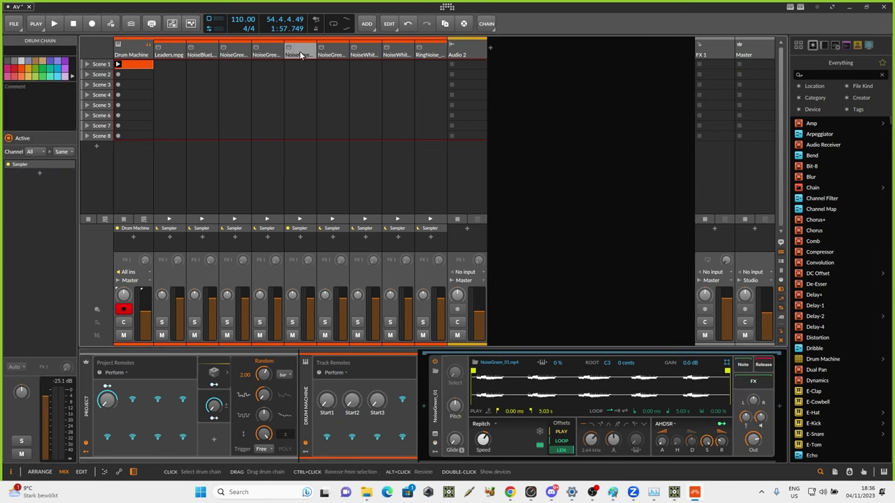
left_click(435, 443)
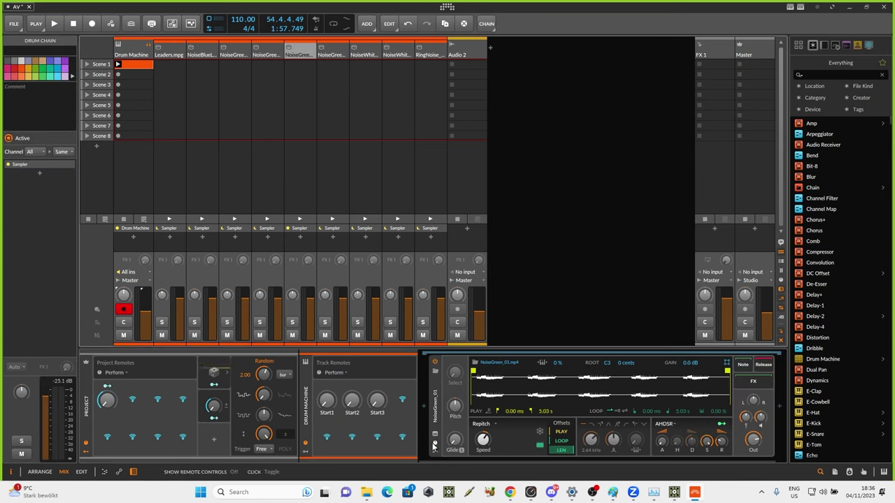
left_click(456, 373)
left_click(465, 422)
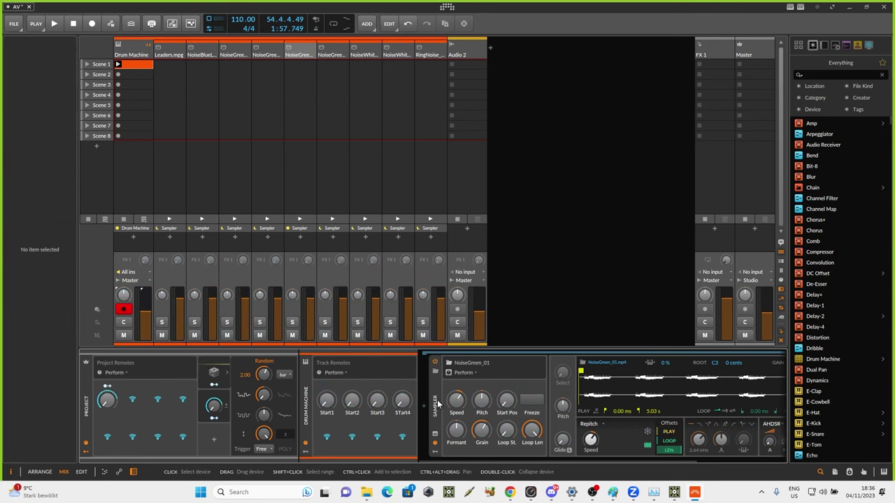
Map the fifth track remote to Start Pos on the NoiseGreen_Electric Sampler's Perform page and name it Start5
left_click(337, 53)
left_click(435, 442)
left_click(467, 372)
left_click(465, 422)
mouse_move(507, 413)
left_mouse_down()
mouse_move(374, 447)
mouse_move(336, 442)
left_mouse_up()
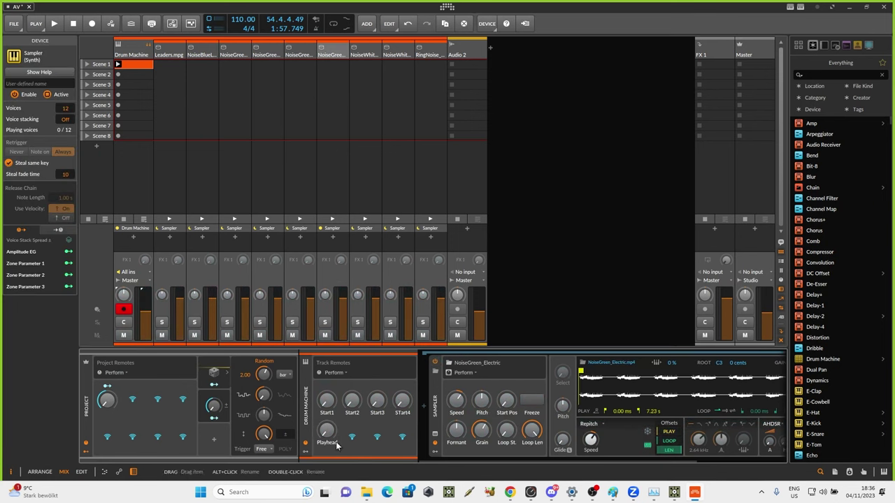
double_click(334, 443)
type("Start5")
key("Return")
Map the sixth track remote to Start Pos on the NoiseWhite01 Sampler's Perform page and name it Start6
left_click(363, 49)
left_click(435, 443)
left_click(462, 372)
left_click(465, 422)
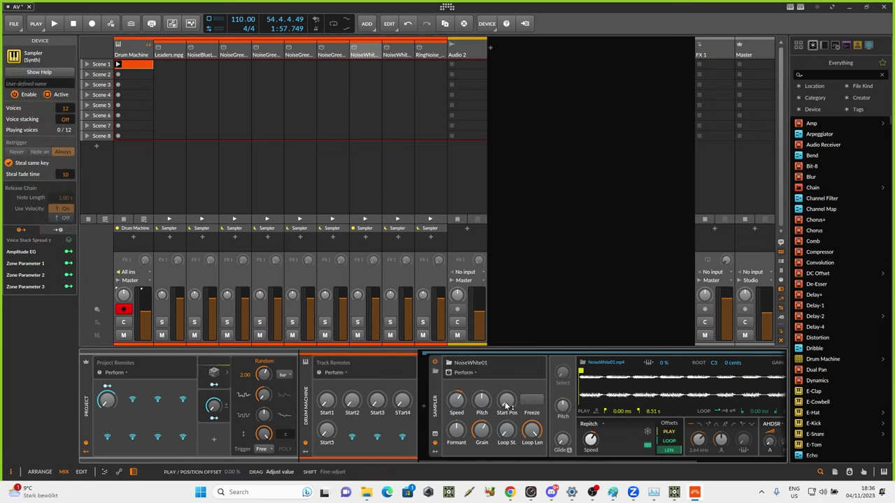
left_click(351, 437)
left_click(507, 401)
double_click(351, 442)
type("Start6")
key("Return")
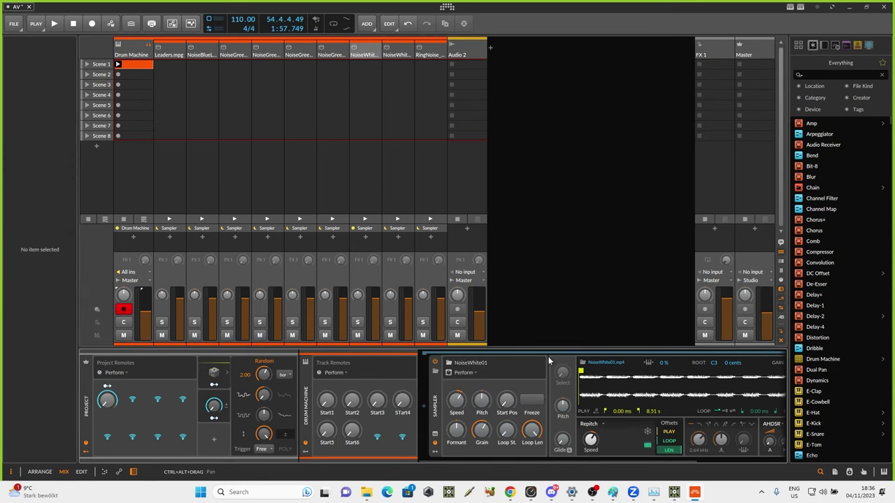
Map the seventh track remote to Start Pos on the NoiseWhite_02 Sampler's Perform page
left_click(389, 86)
left_click(435, 443)
left_click(462, 373)
left_click(465, 422)
left_click(377, 437)
left_click(507, 400)
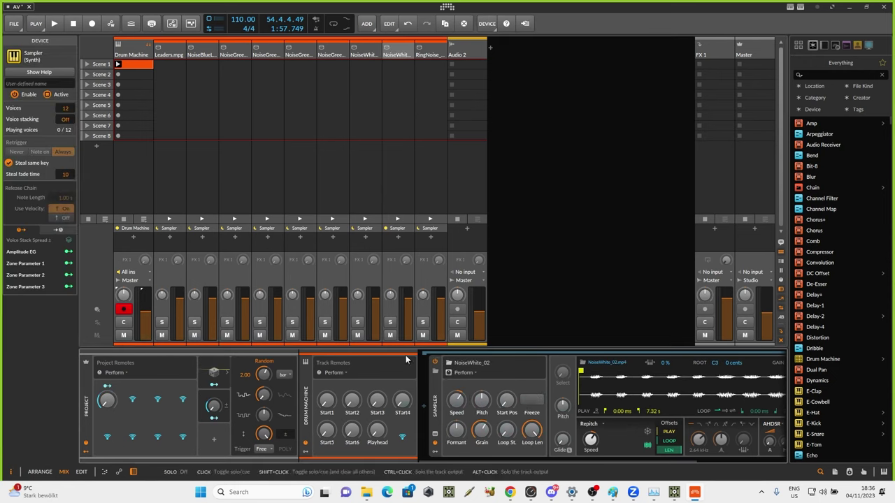
Name the seventh track remote Start7
double_click(377, 442)
type("Start7")
key("Return")
Map the eighth track remote to Start Pos on the RingNoise_01 Sampler's Perform page and name it STart8
left_click(431, 85)
left_click(435, 442)
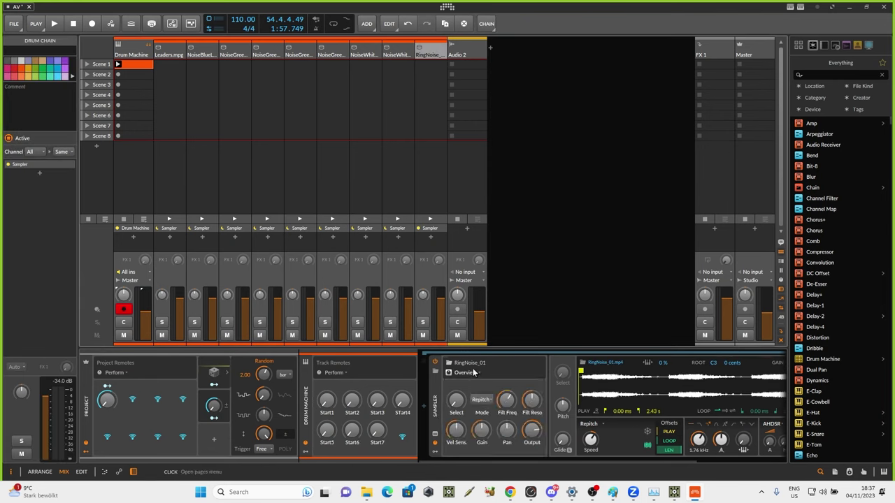
left_click(469, 372)
left_click(489, 425)
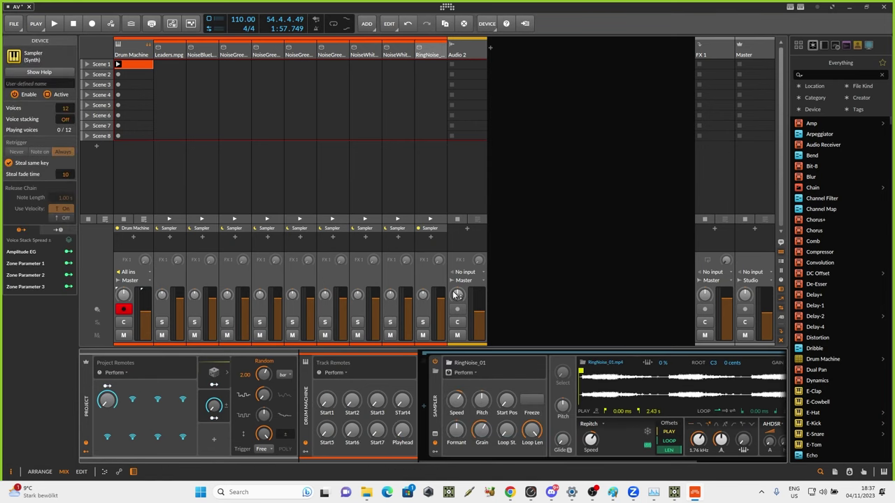
left_click(587, 414)
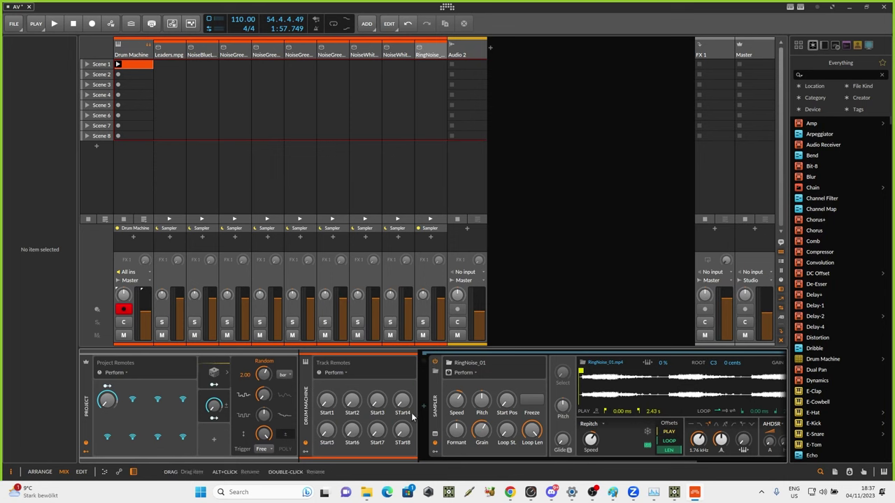
Show the Drum Machine's modulator slots and examine the RingNoise_01 Sampler's waveform and playback settings
left_click(306, 454)
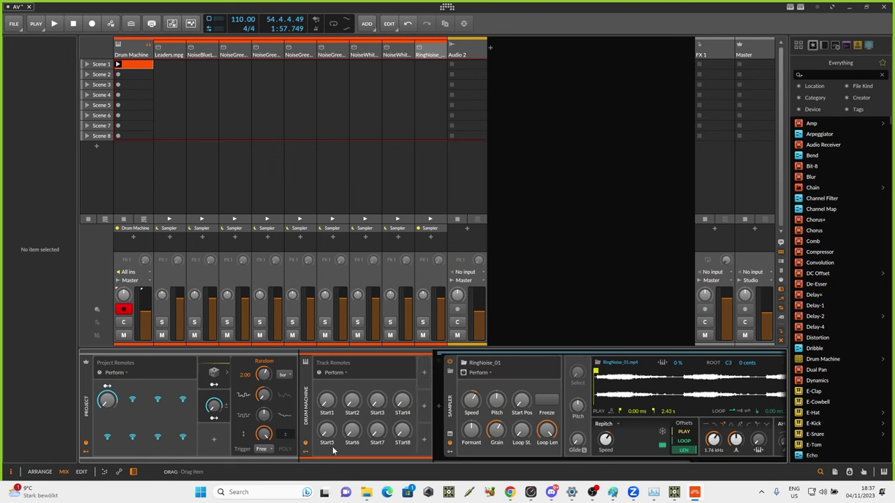
left_click(537, 456)
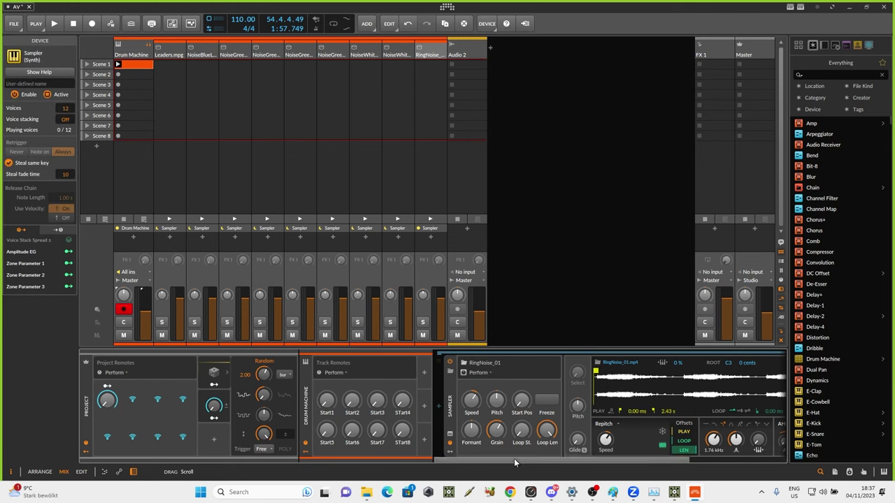
left_click_drag(512, 459, 656, 458)
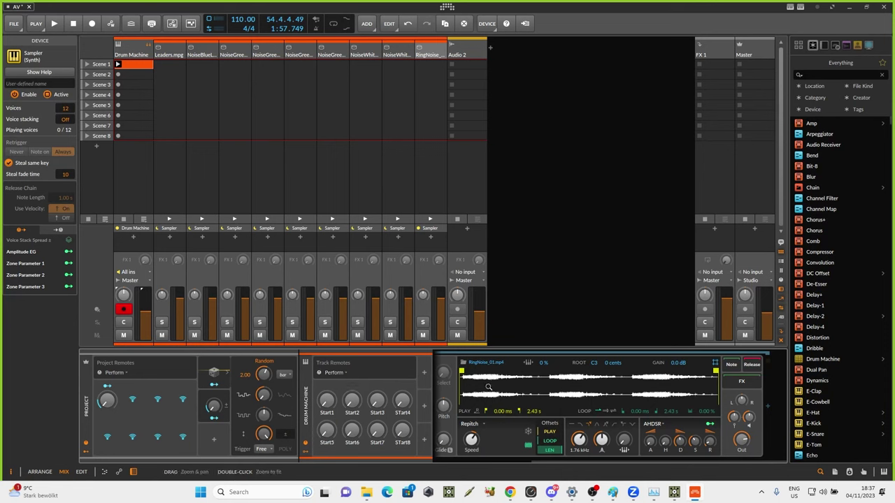
scroll(488, 386, "left", 1)
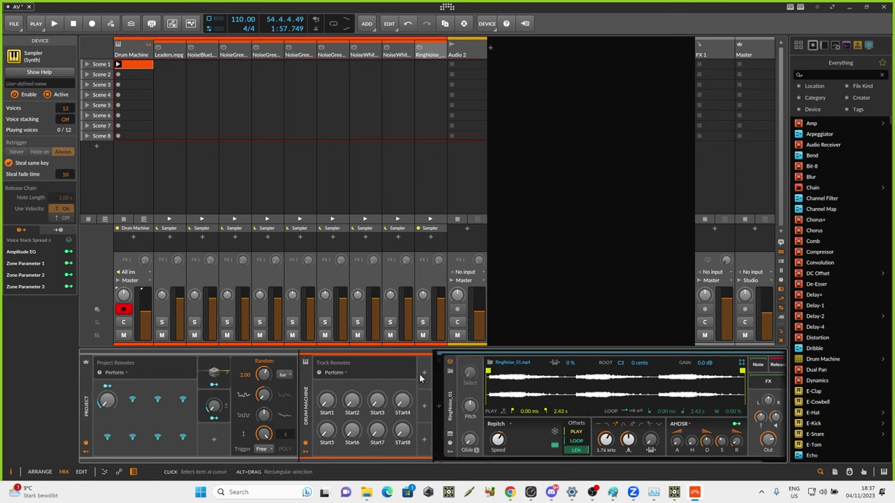
Select the NoiseBlueLines_01 drum chain and examine its Sampler's waveform and playback settings
left_click(201, 55)
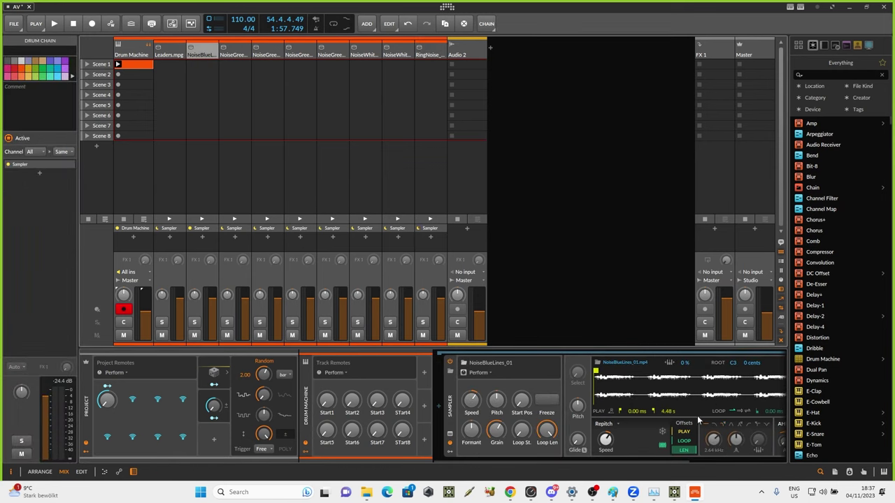
left_click_drag(522, 459, 609, 460)
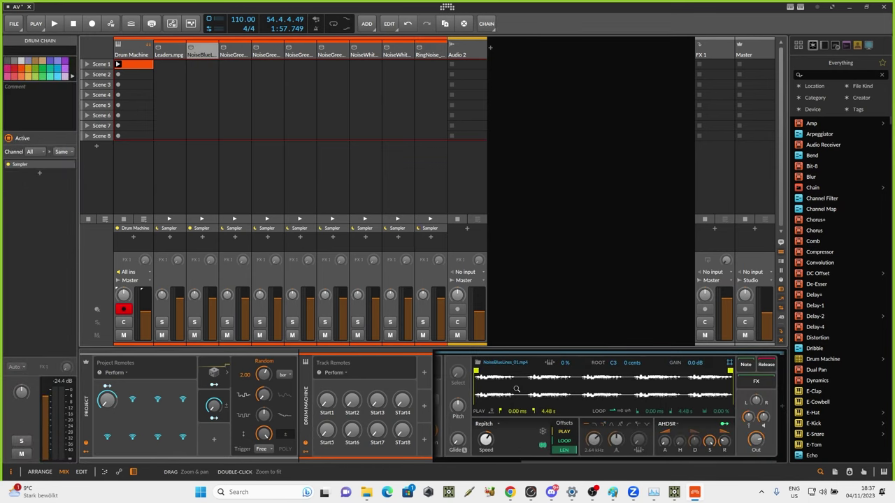
left_click_drag(528, 461, 412, 462)
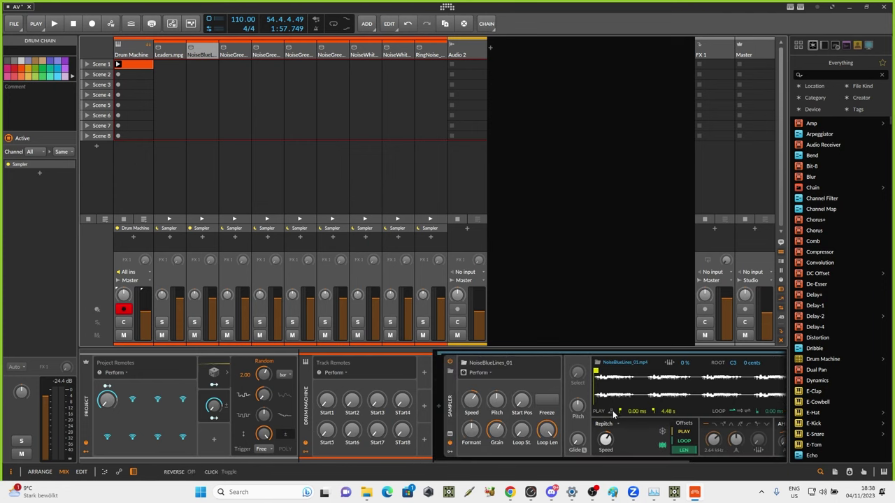
left_click_drag(673, 432, 673, 420)
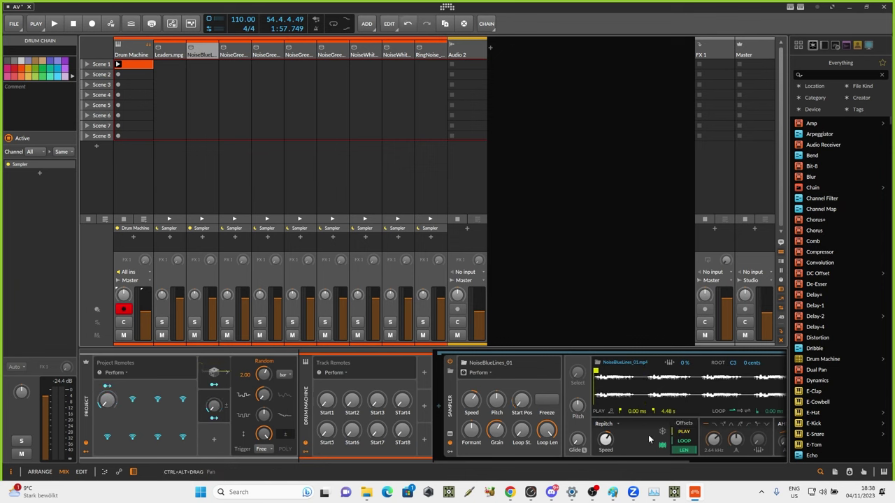
Insert a Steps modulator from the Sequence category on the Drum Machine
left_click(425, 374)
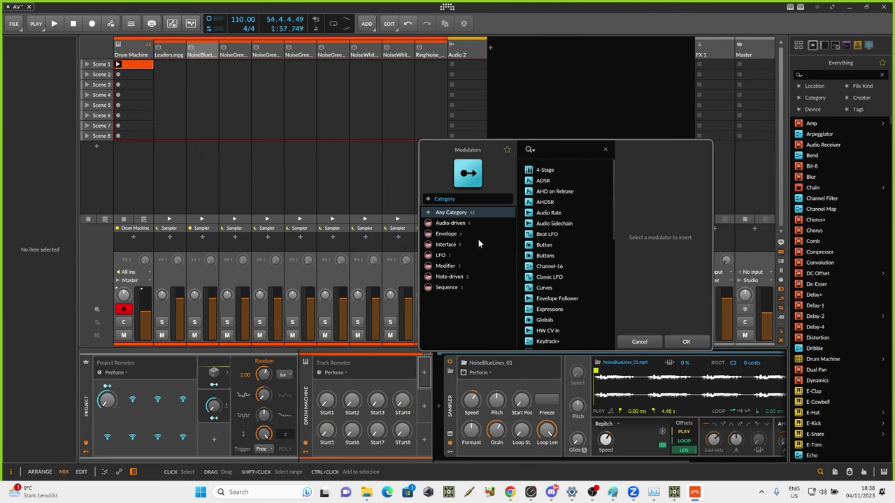
scroll(557, 265, "down", 1)
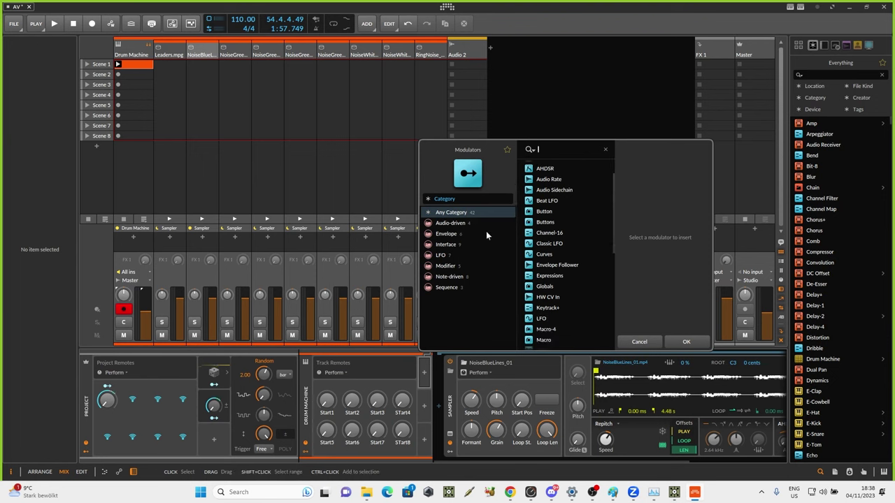
left_click(451, 288)
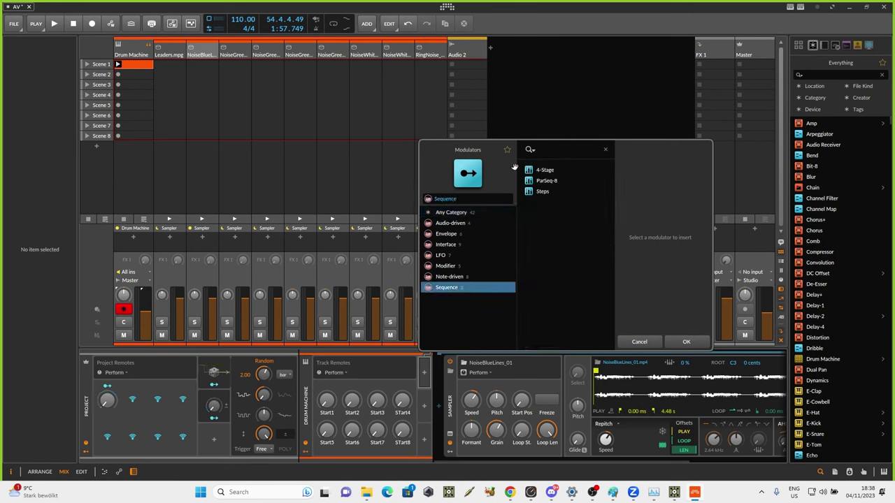
left_click(547, 193)
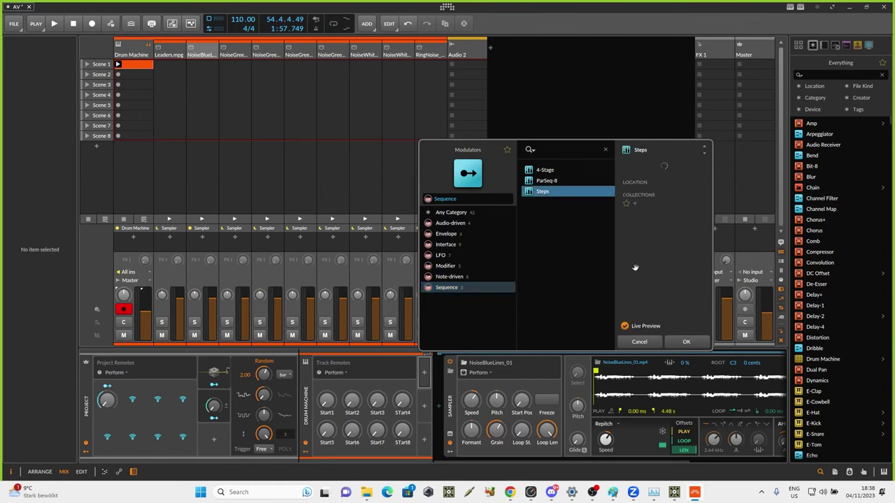
left_click(687, 342)
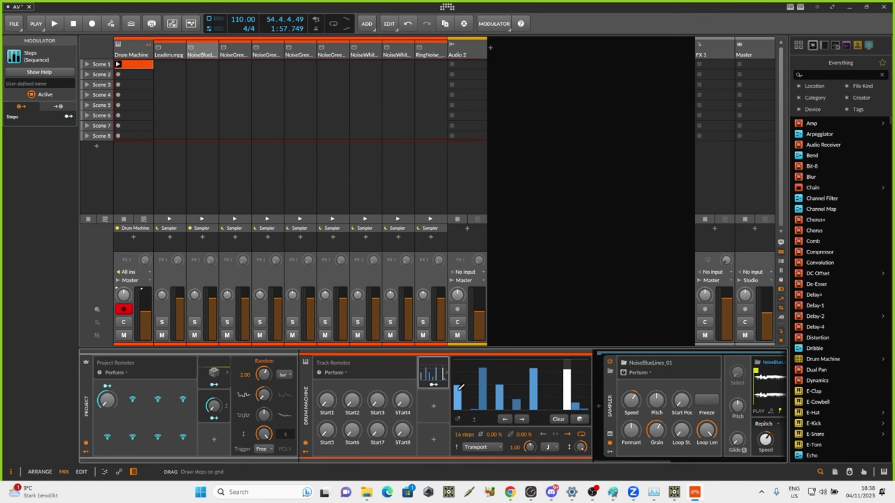
Draw rising values across the first four steps of the Steps modulator
left_click_drag(460, 386, 458, 396)
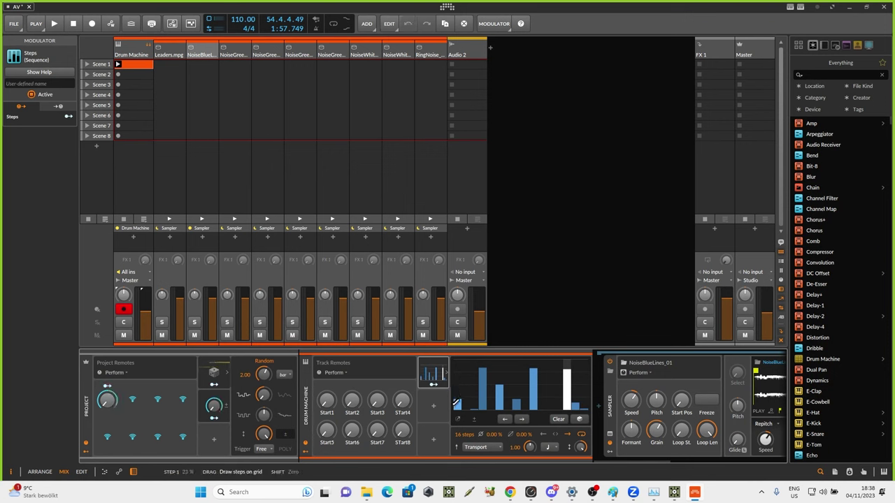
left_click_drag(455, 396, 458, 414)
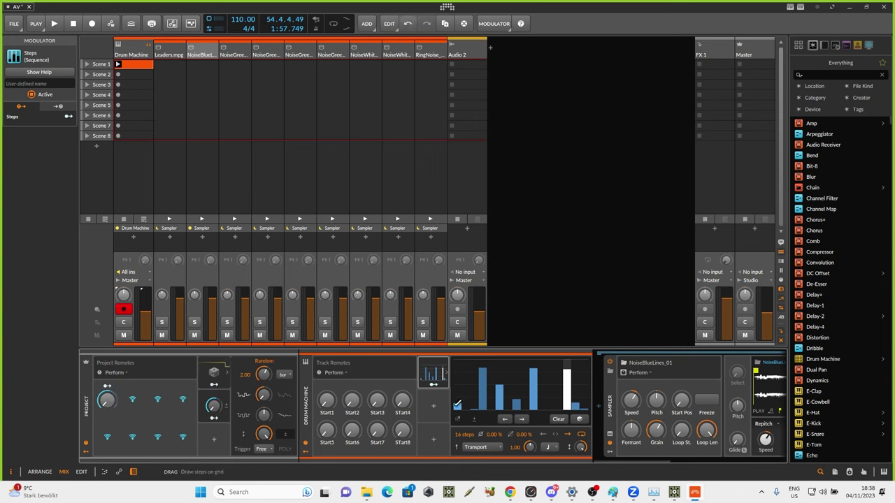
left_click(456, 402)
left_click_drag(457, 402, 457, 402)
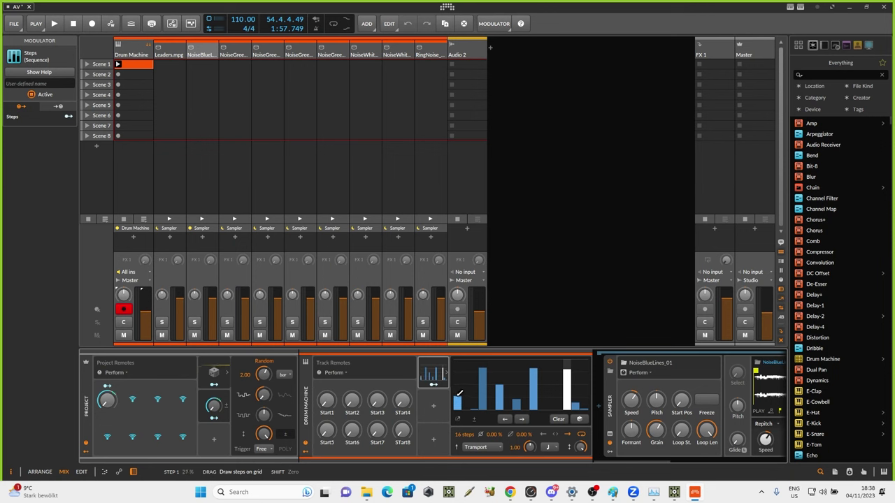
left_click_drag(465, 397, 469, 383)
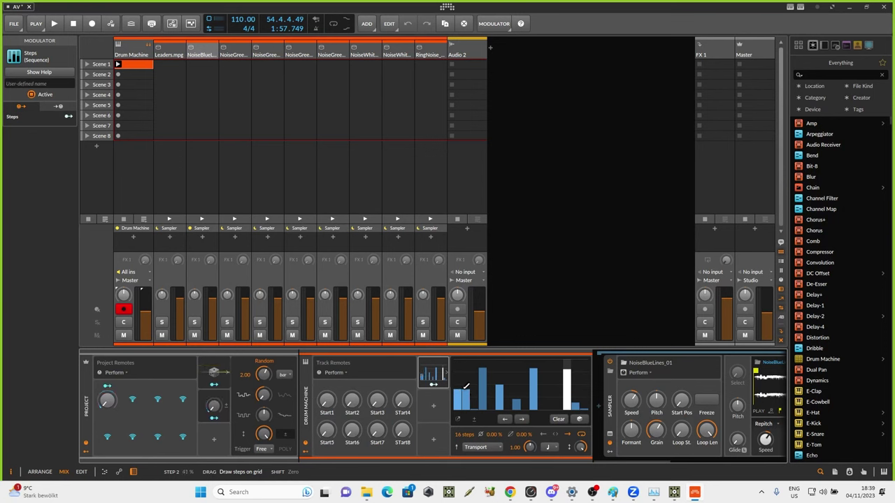
left_click_drag(474, 383, 477, 375)
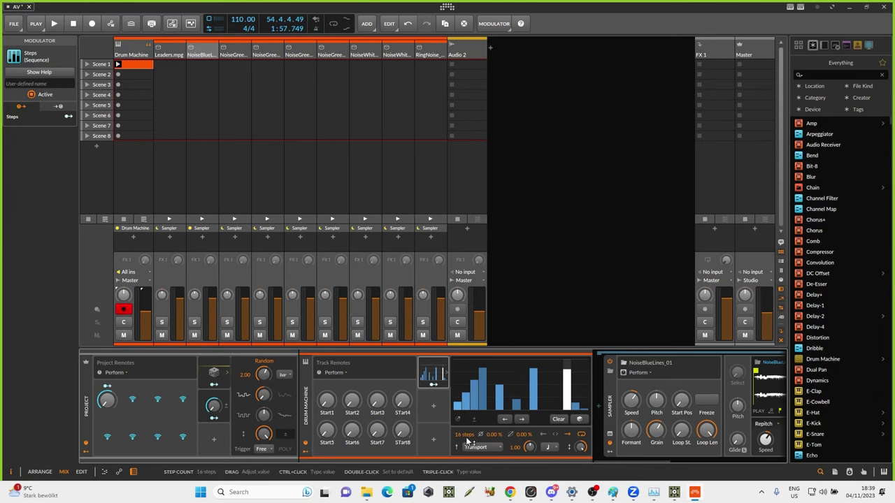
Set the Steps modulator to 5 steps and its rate timebase to Bar
left_click_drag(461, 435, 460, 471)
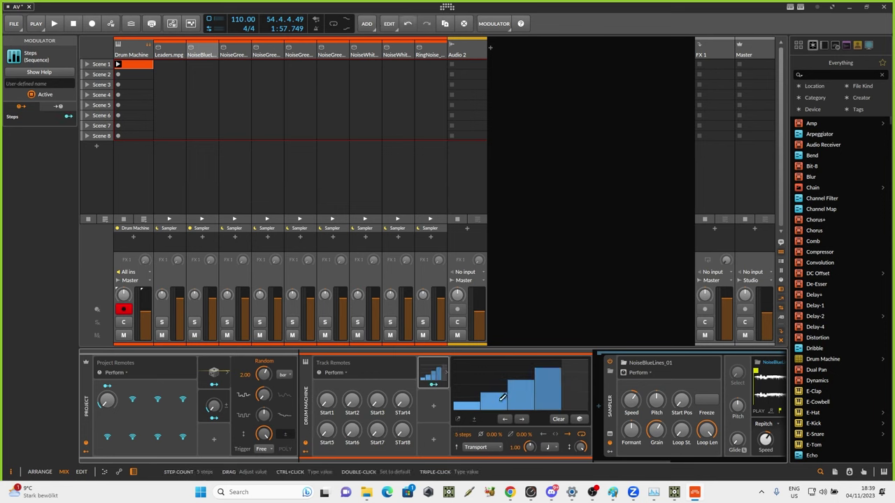
left_click(550, 448)
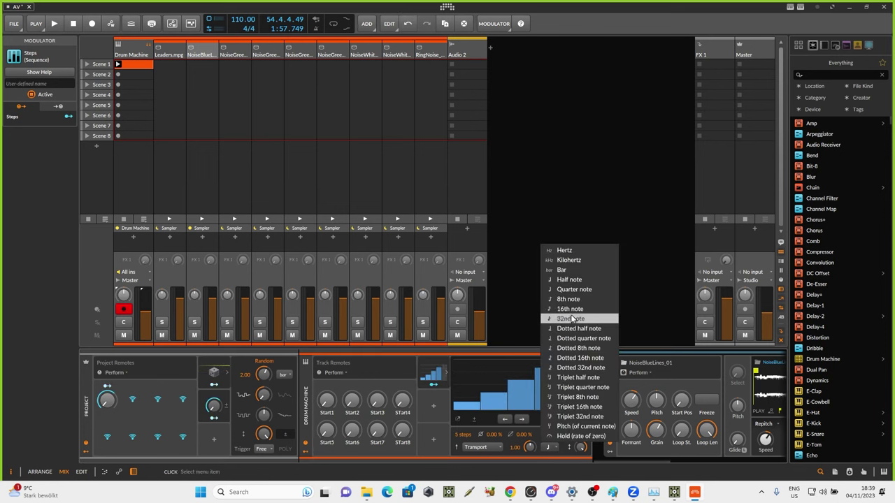
left_click(581, 274)
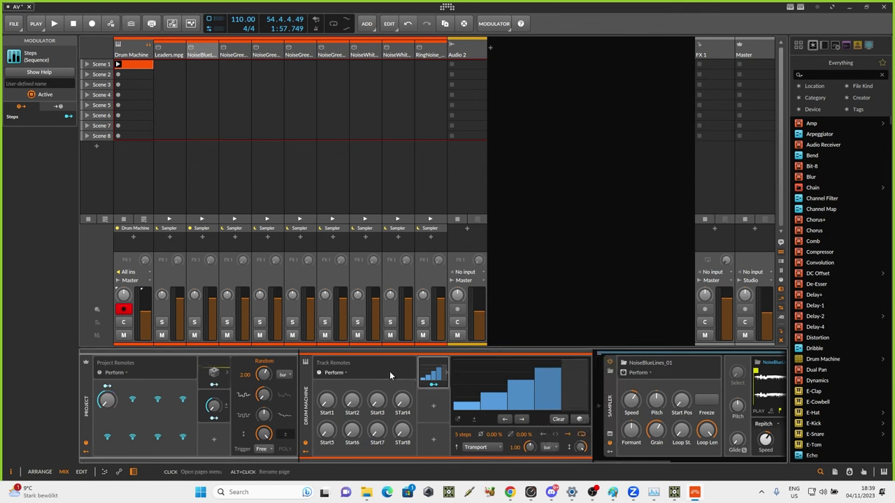
Assign the Steps modulator to the Start1 track remote with a modulation amount of 1.000
left_click(434, 385)
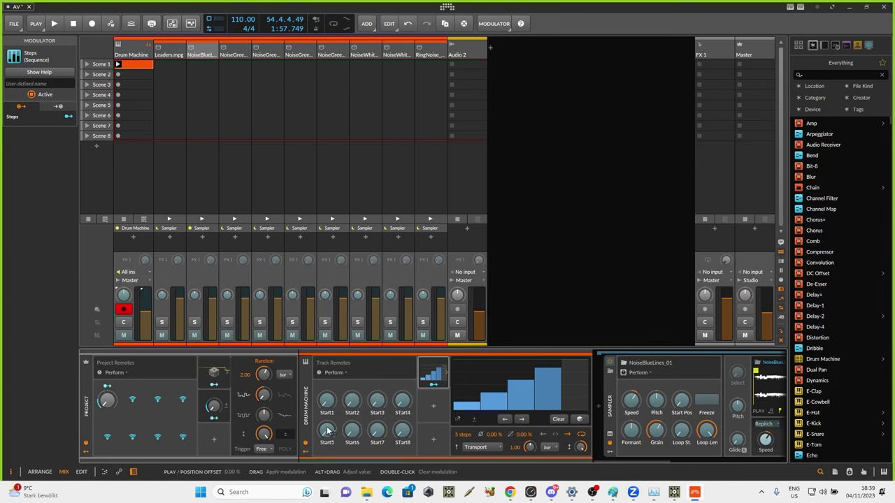
left_click_drag(330, 406, 330, 370)
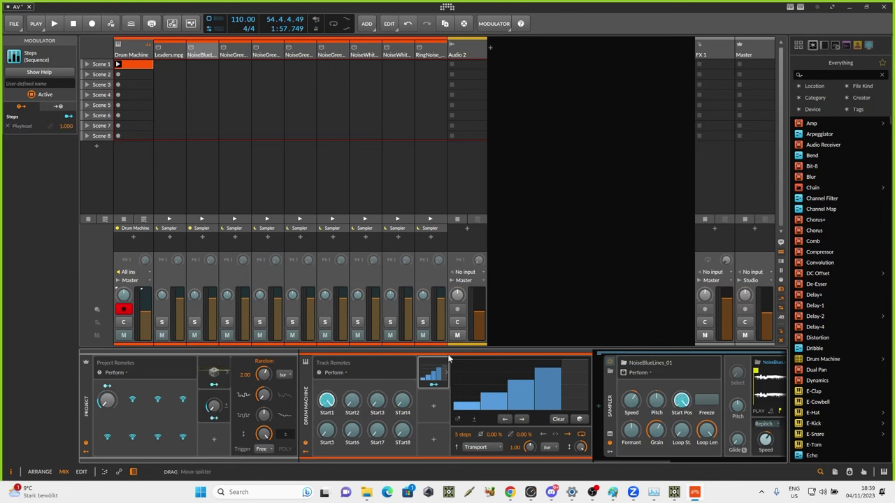
left_click(434, 386)
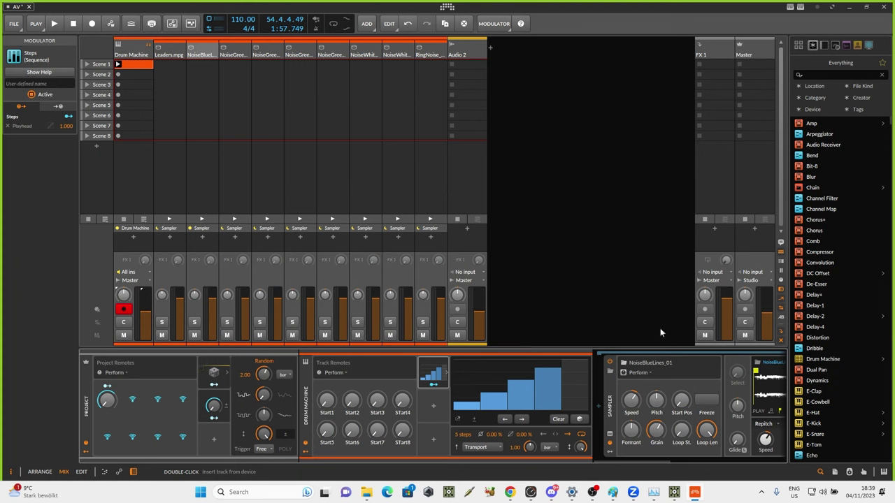
Insert a ParSeq-8 modulator from the Sequence category on the Drum Machine
left_click(435, 408)
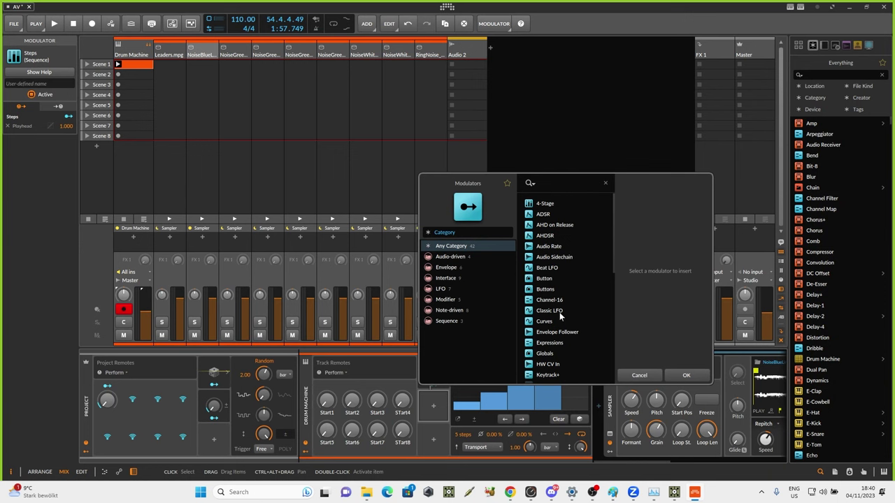
left_click(464, 267)
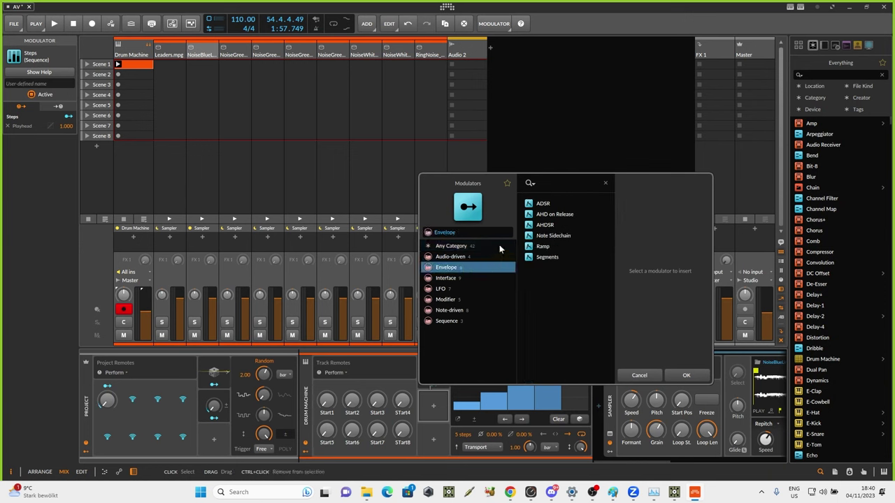
left_click(464, 320)
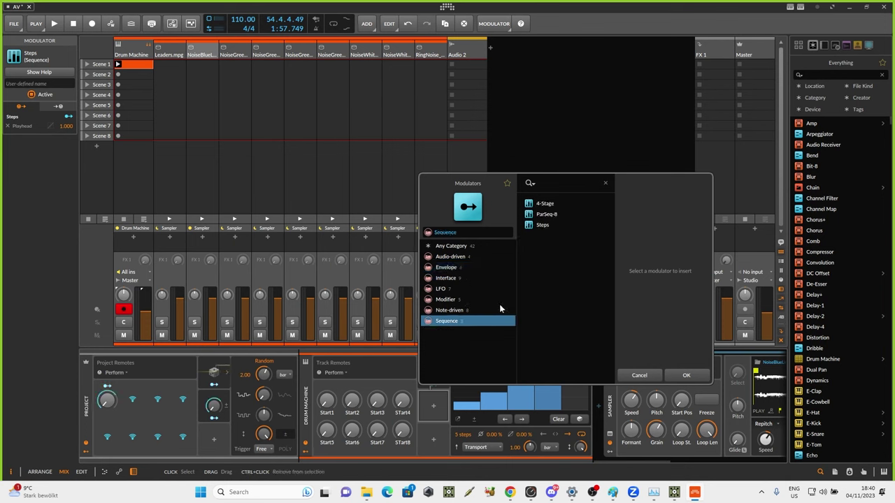
left_click(547, 214)
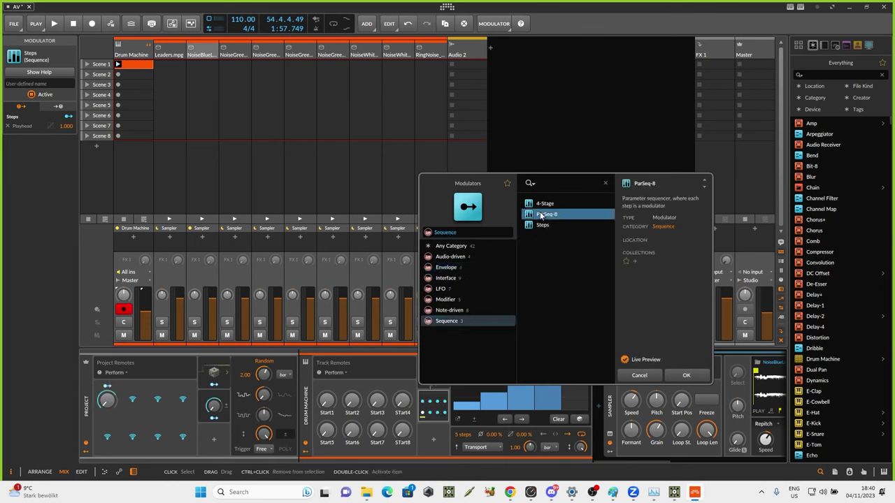
left_click(685, 376)
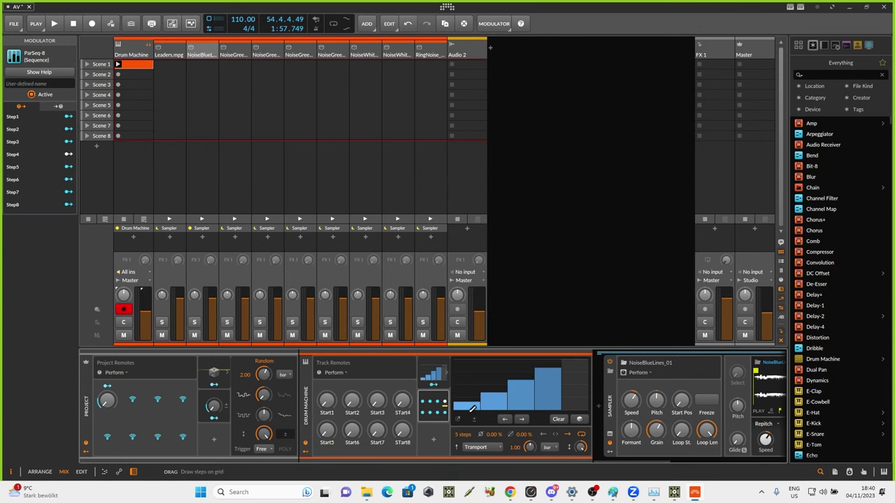
Show the ParSeq-8 step controls and lower the depth of step 1 to about 0.18
left_click(427, 406)
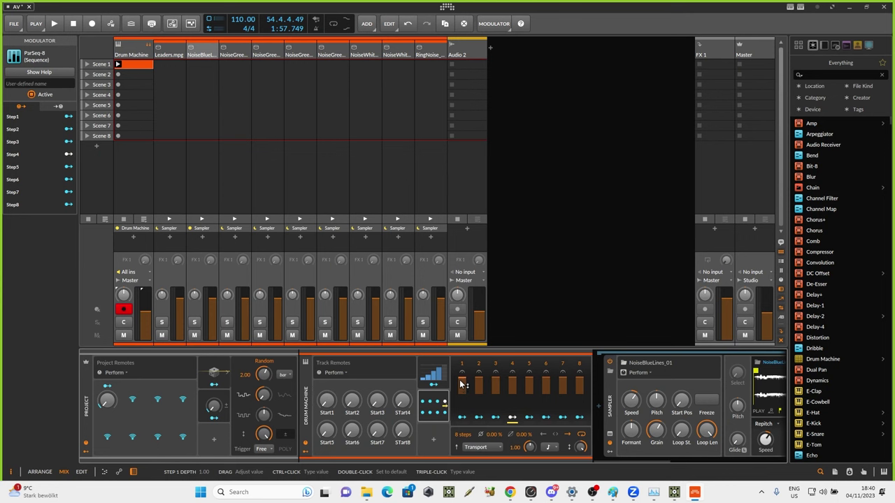
left_click_drag(460, 384, 460, 390)
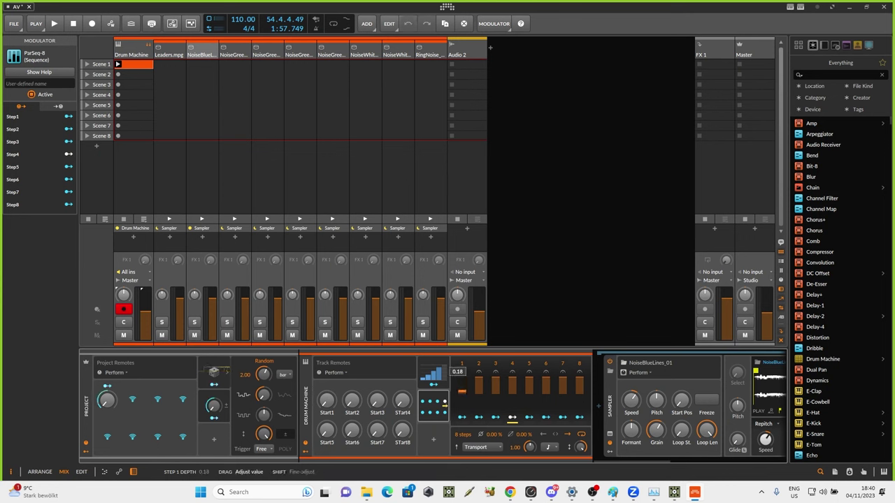
left_click_drag(462, 392, 462, 393)
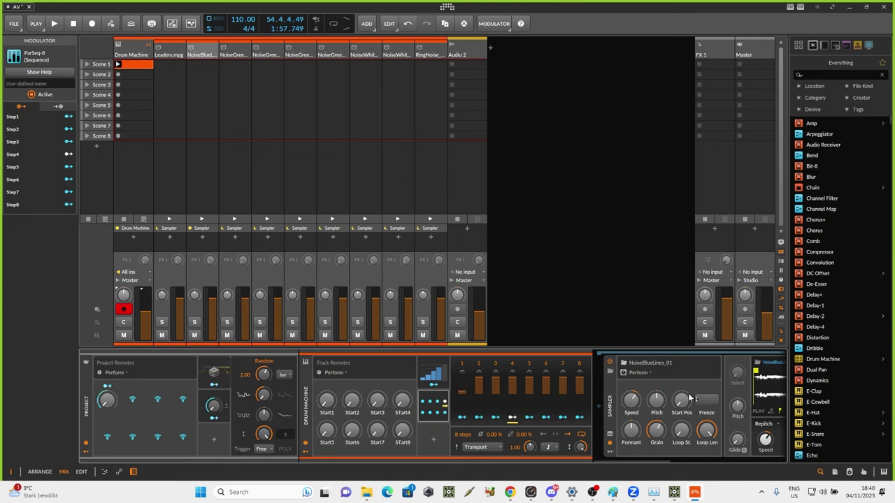
Select the NoiseGreenLines_02 Sampler track and move its sample play start to 140 ms, keeping the Drum Machine modulators shown
left_click(232, 56)
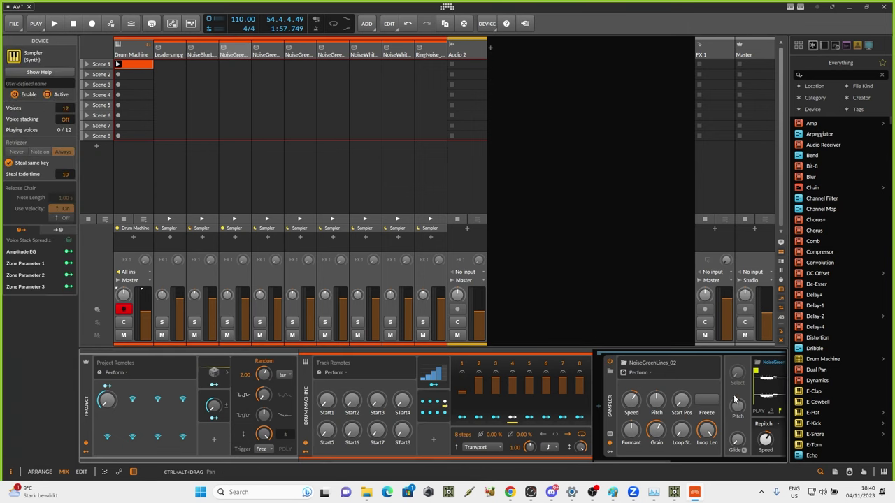
left_click_drag(624, 460, 661, 464)
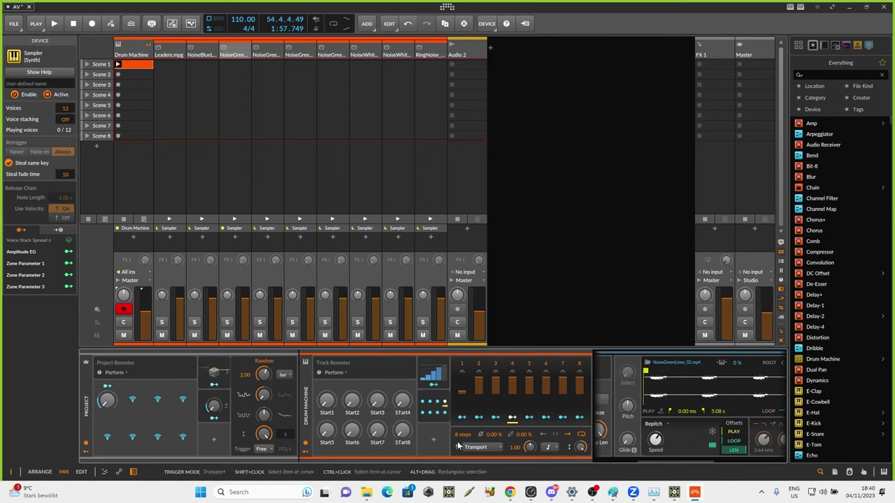
left_click(305, 453)
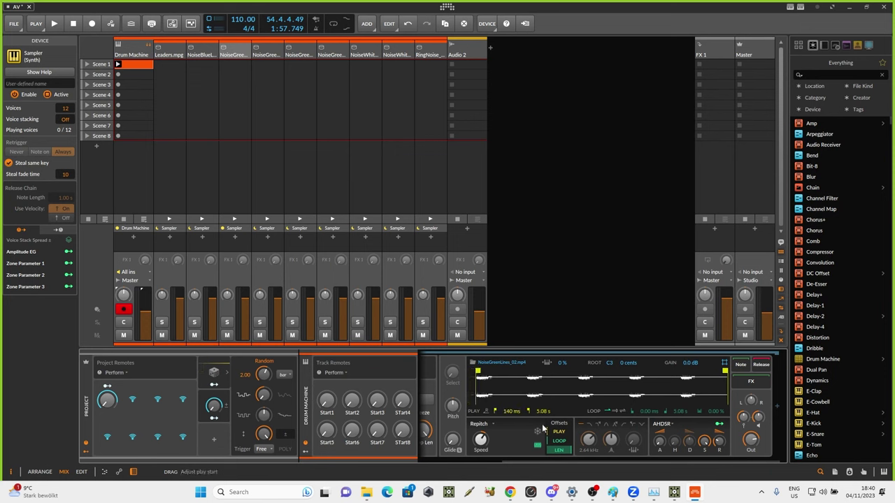
left_click_drag(557, 460, 426, 462)
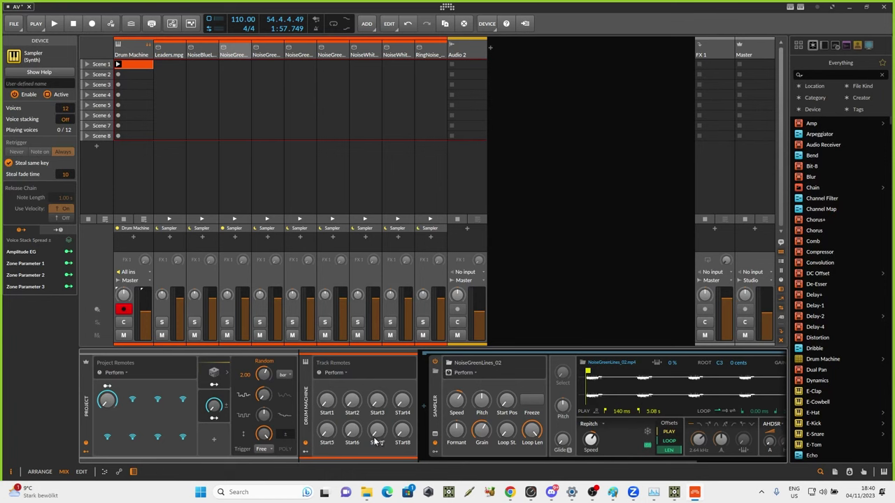
left_click(306, 452)
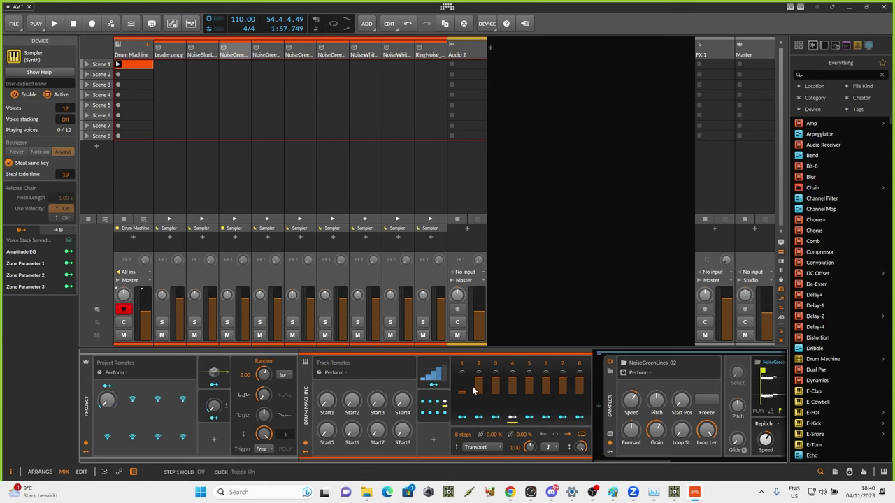
Set the ParSeq-8 modulator's rate timebase to Bar
left_click(551, 449)
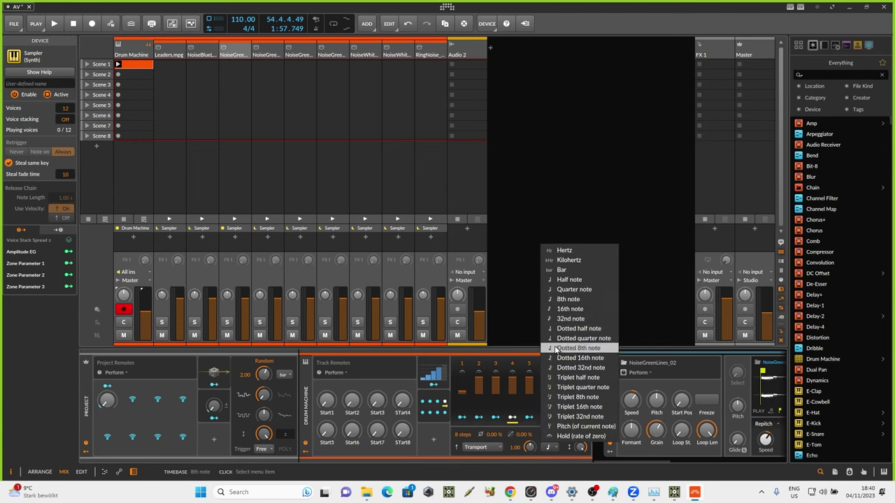
left_click(562, 270)
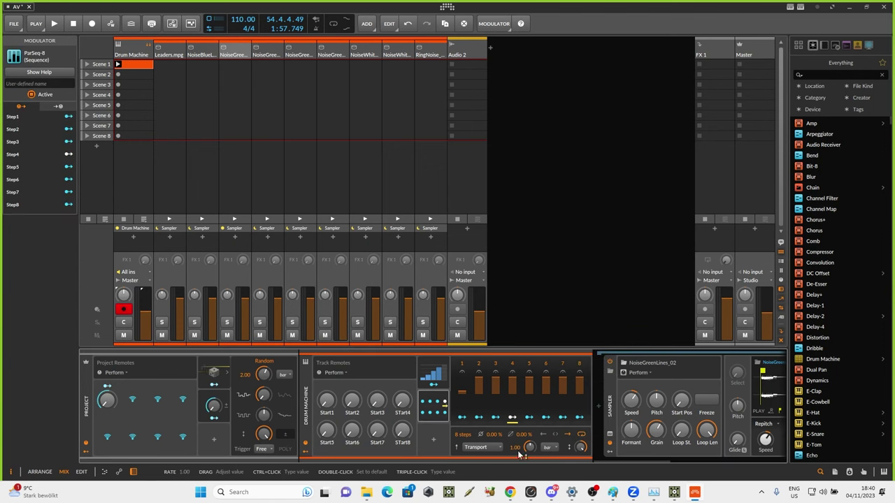
left_click(546, 448)
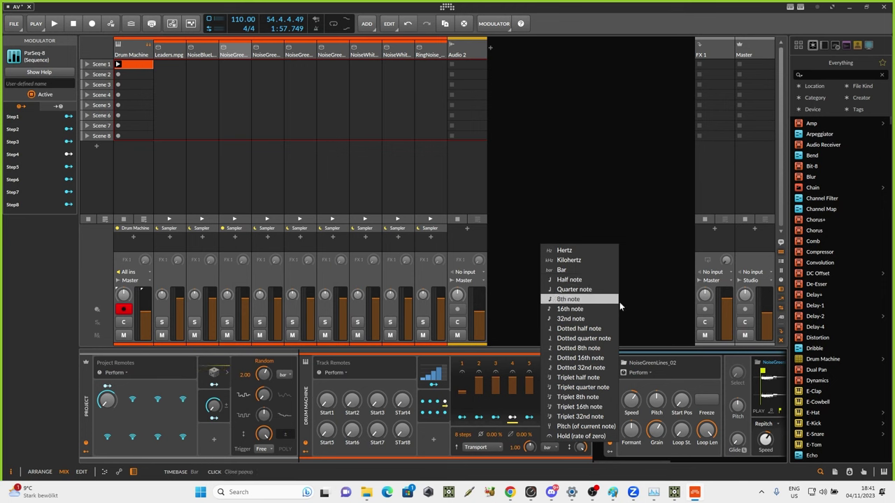
left_click(642, 300)
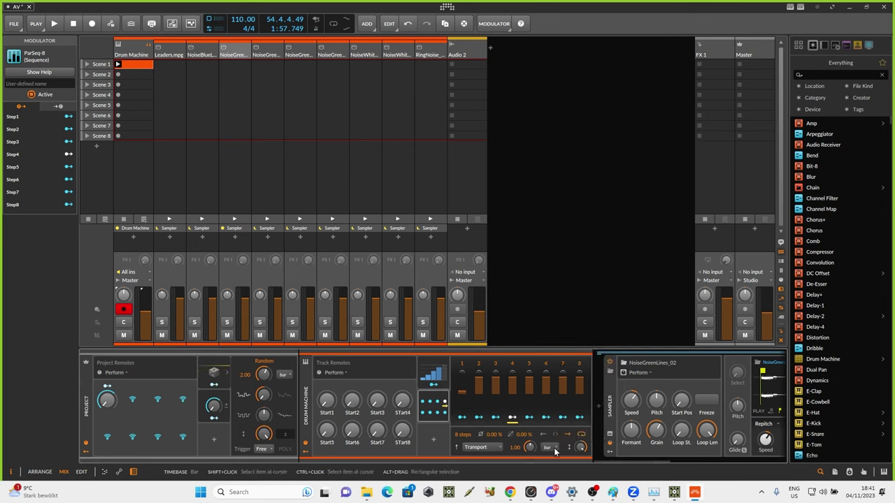
left_click(495, 448)
left_click(495, 449)
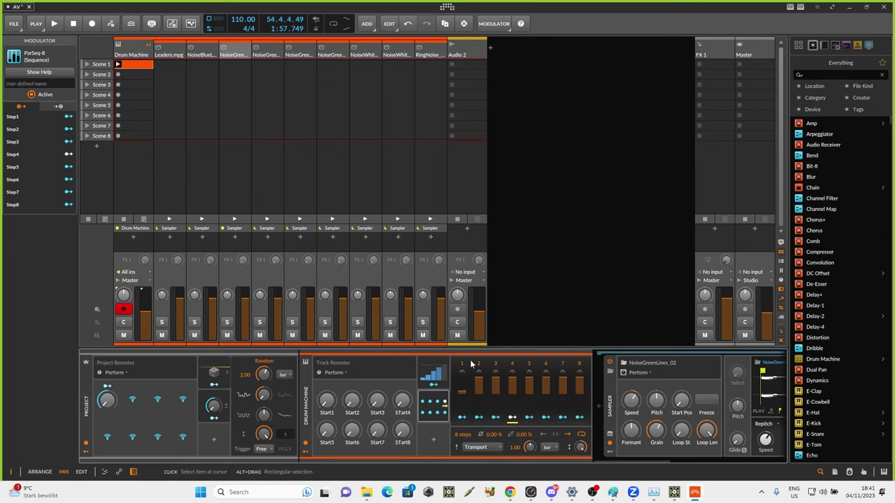
Lower the depth of ParSeq-8 step 1 to 0.06
left_click(459, 397)
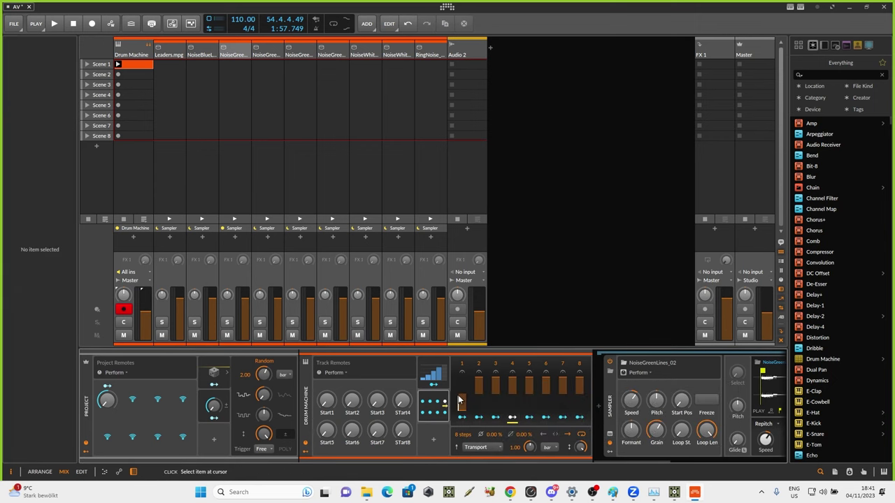
double_click(462, 410)
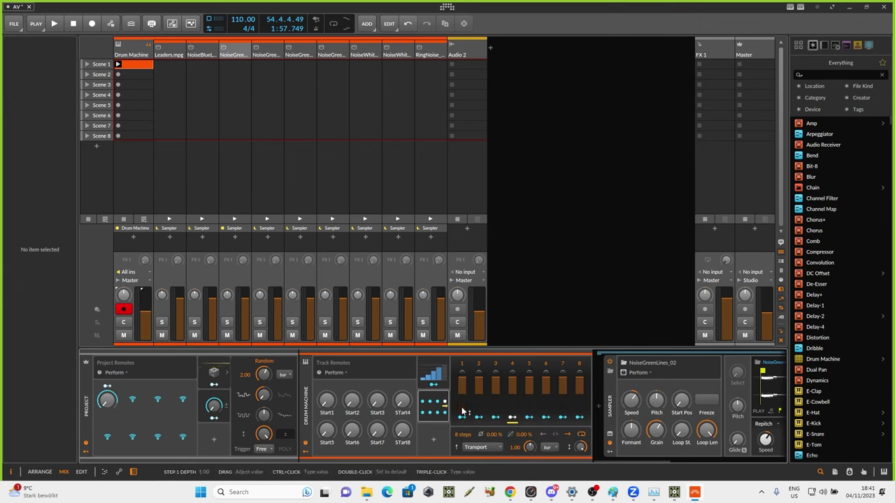
left_click_drag(466, 398, 466, 412)
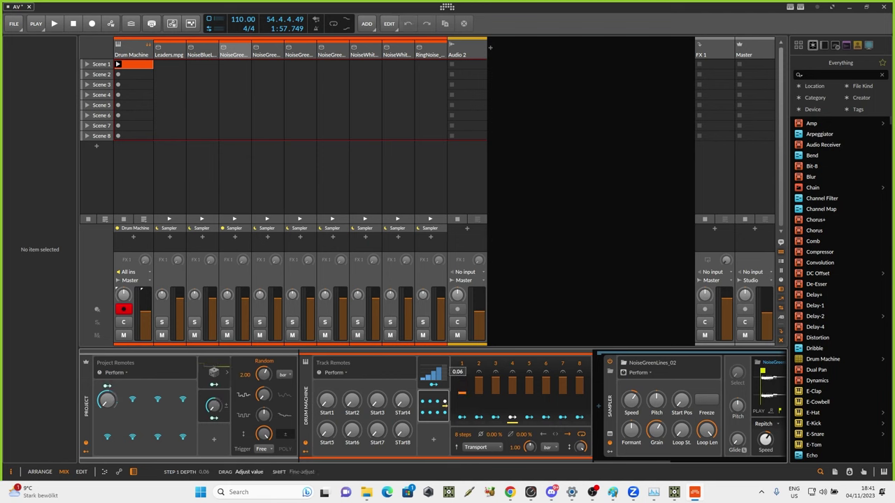
right_click(432, 404)
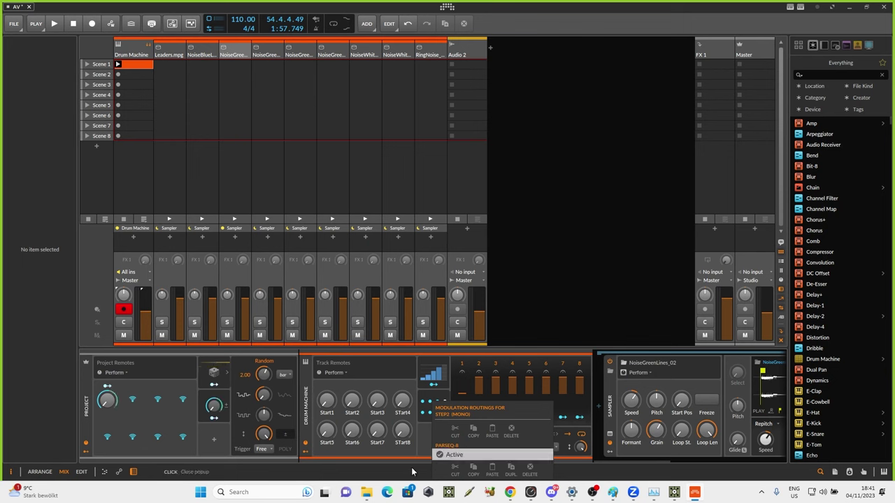
left_click(418, 442)
Insert a Random modulator on the Drum Machine track and set its timebase to Bar
left_click(434, 441)
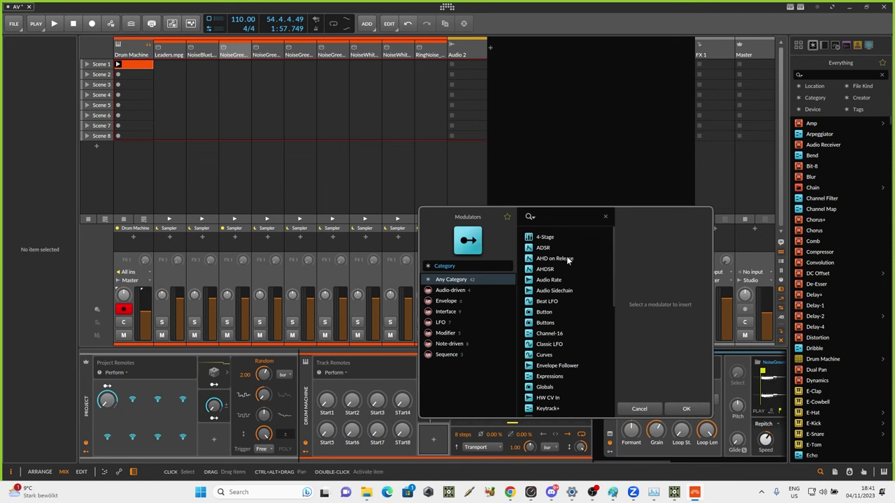
type("r")
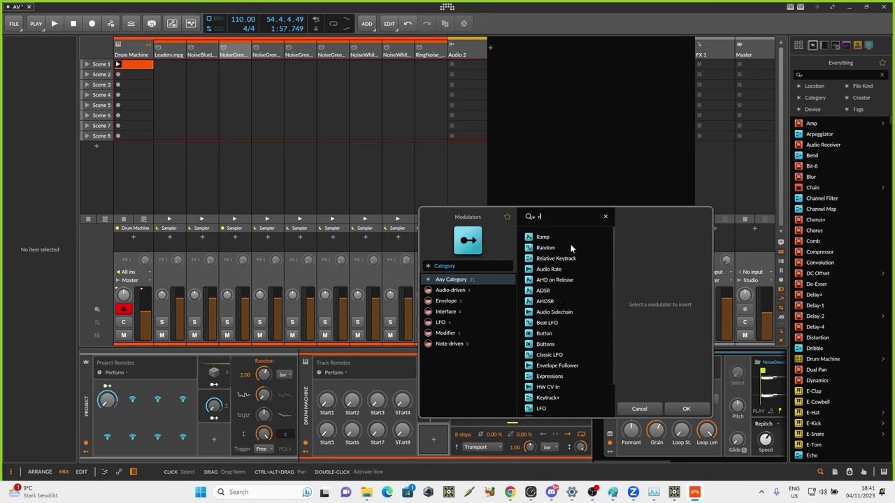
left_click(561, 248)
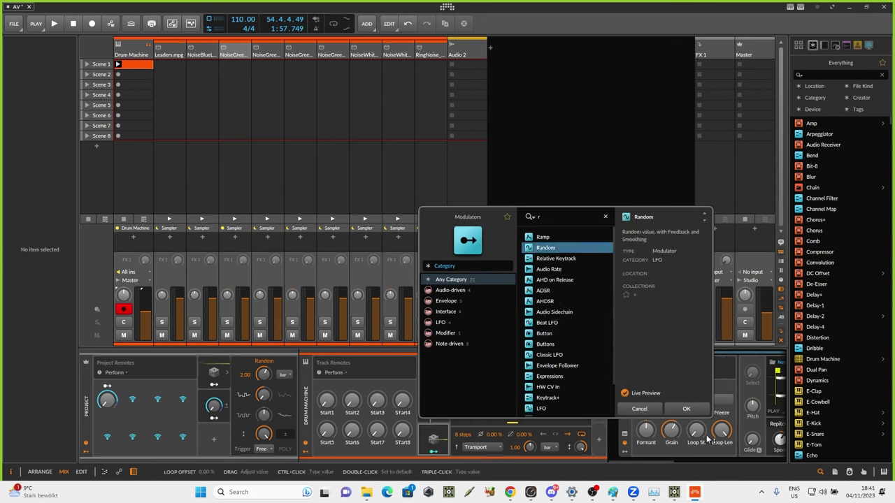
left_click(687, 410)
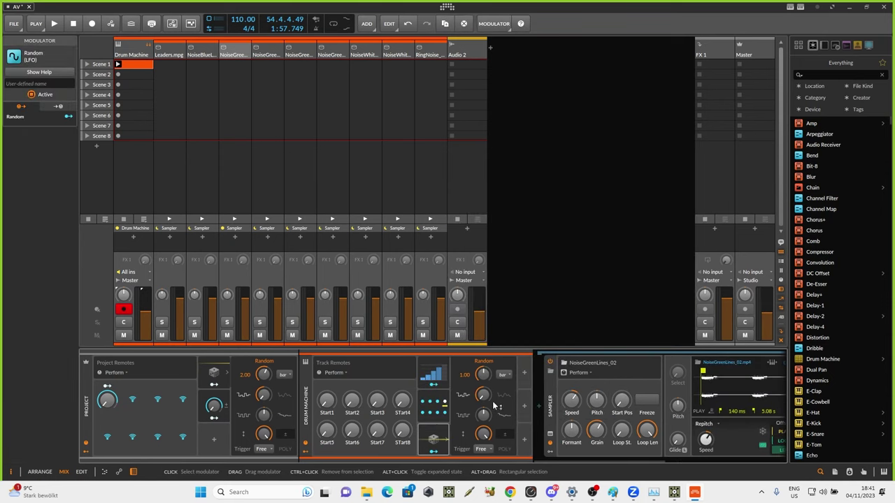
left_click(503, 374)
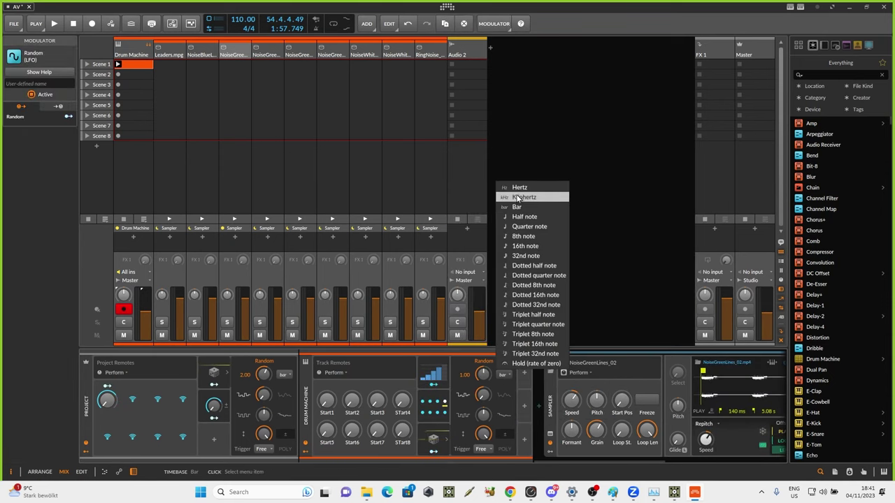
left_click(519, 207)
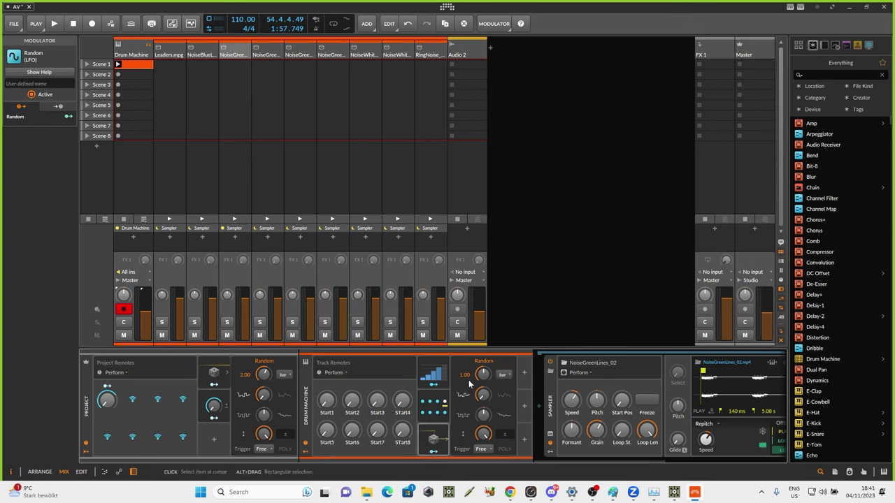
Assign the Random modulator to the Start2 track remote with a modulation amount of 1.000
left_click(434, 453)
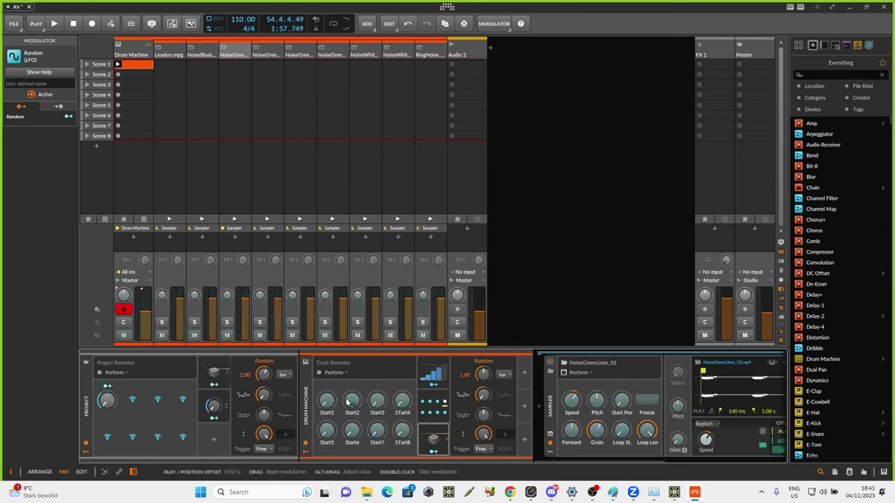
left_click_drag(351, 401, 412, 361)
left_click(434, 454)
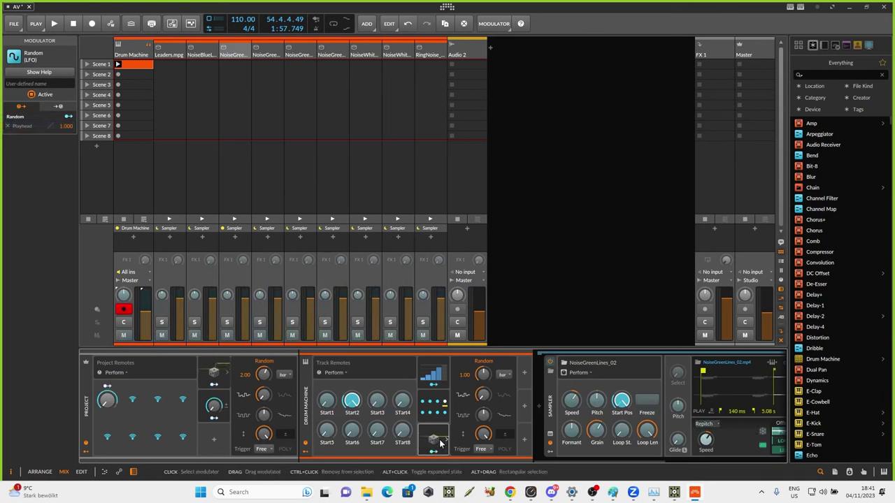
Copy the Random modulator and paste three duplicates into the next column of empty Drum Machine modulator slots
right_click(436, 441)
left_click(477, 468)
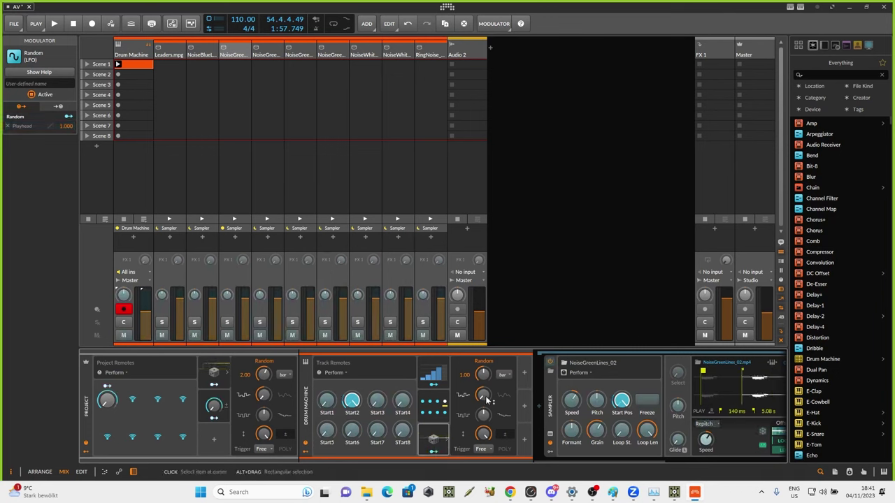
right_click(525, 377)
left_click(584, 390)
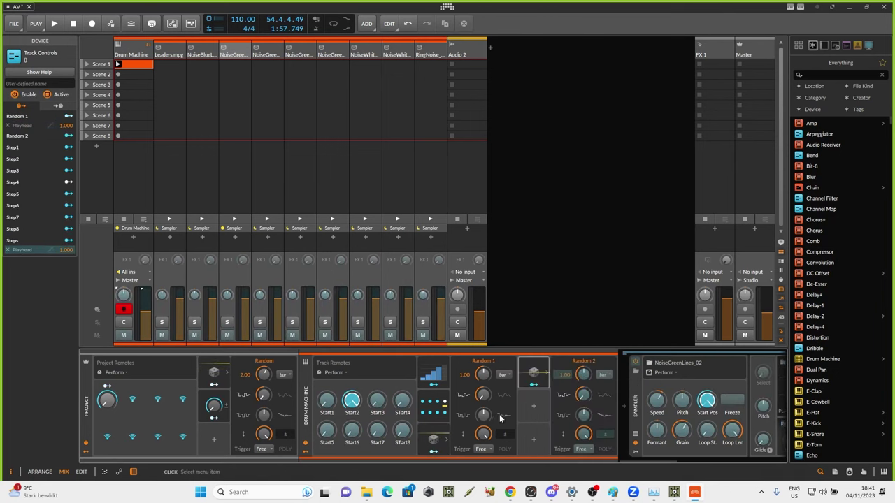
left_click(535, 405)
right_click(542, 416)
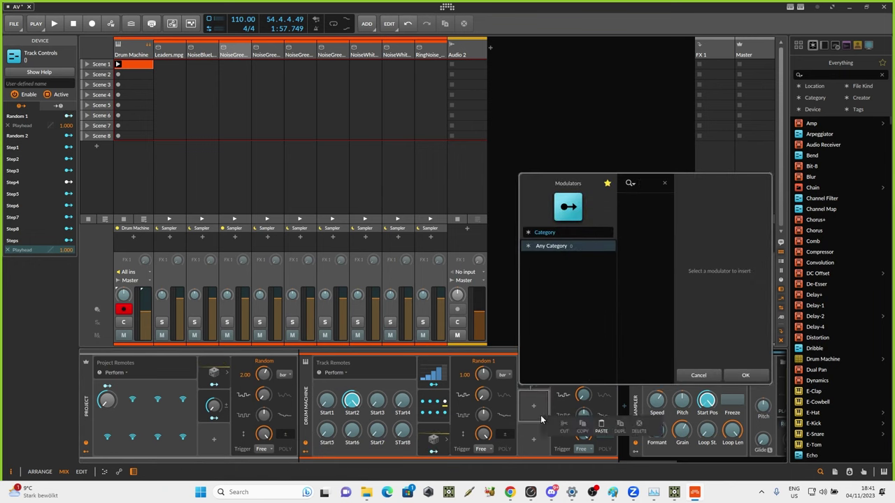
left_click(605, 429)
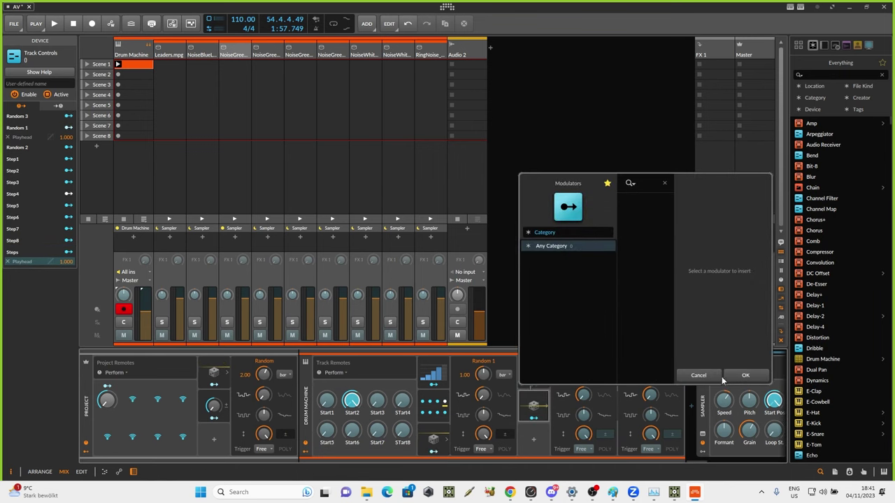
left_click(698, 376)
right_click(533, 449)
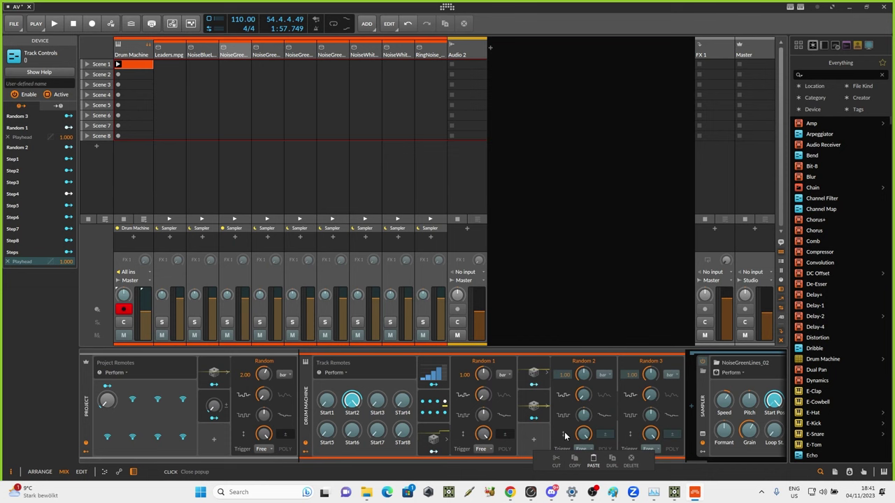
left_click(596, 463)
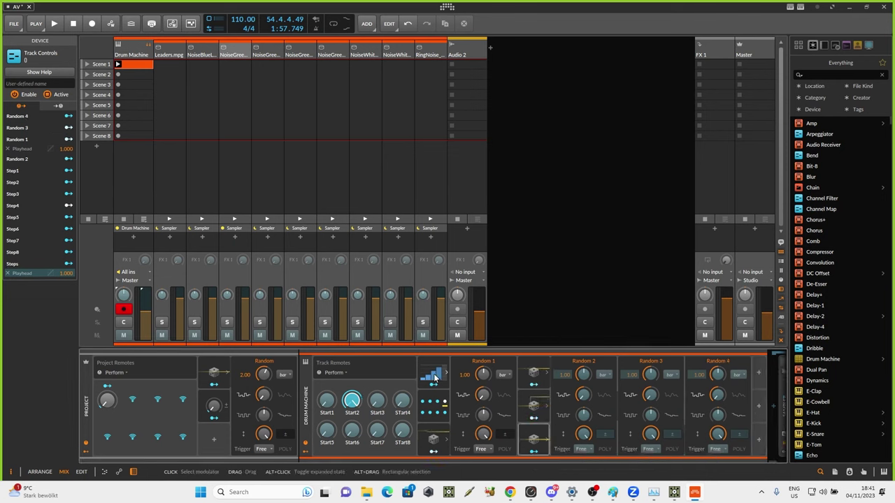
Paste three more copies of the Random modulator into the empty slots after Random 4
left_click(554, 459)
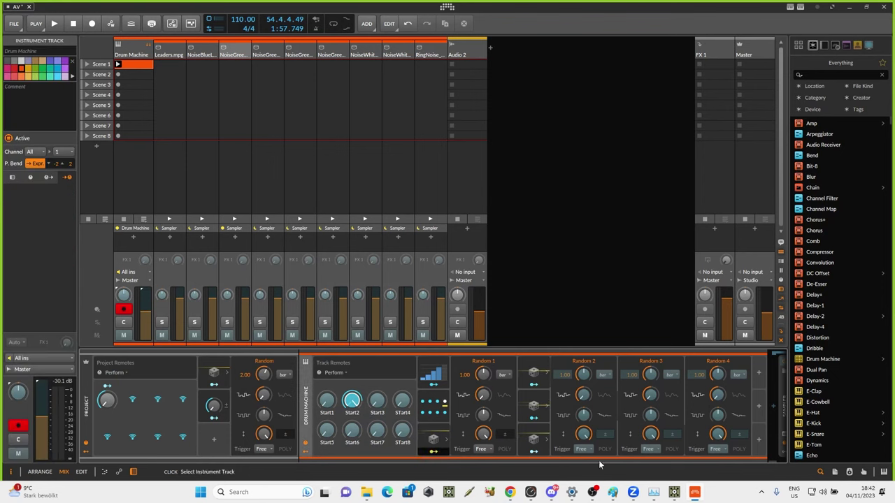
left_click(760, 374)
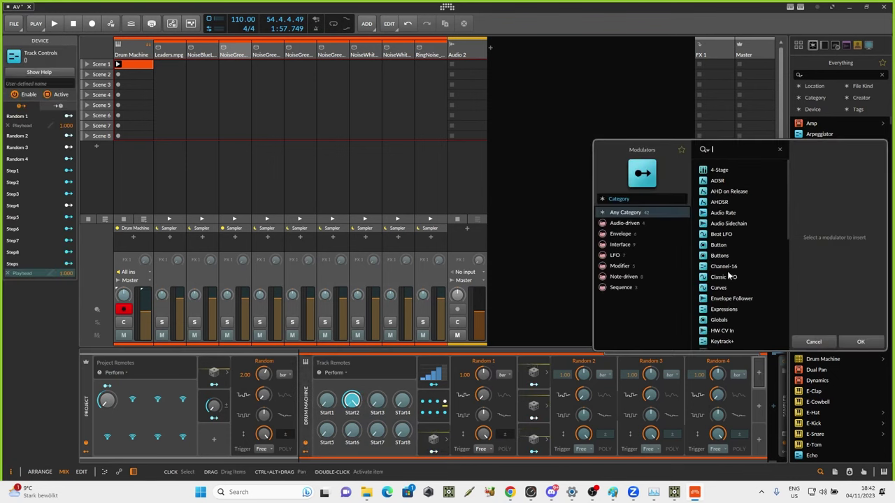
left_click(813, 342)
mouse_move(760, 383)
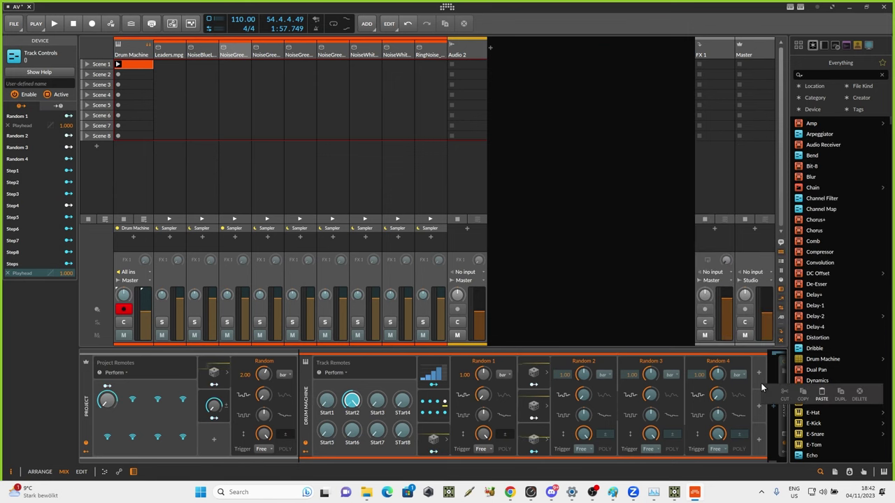
left_click(822, 395)
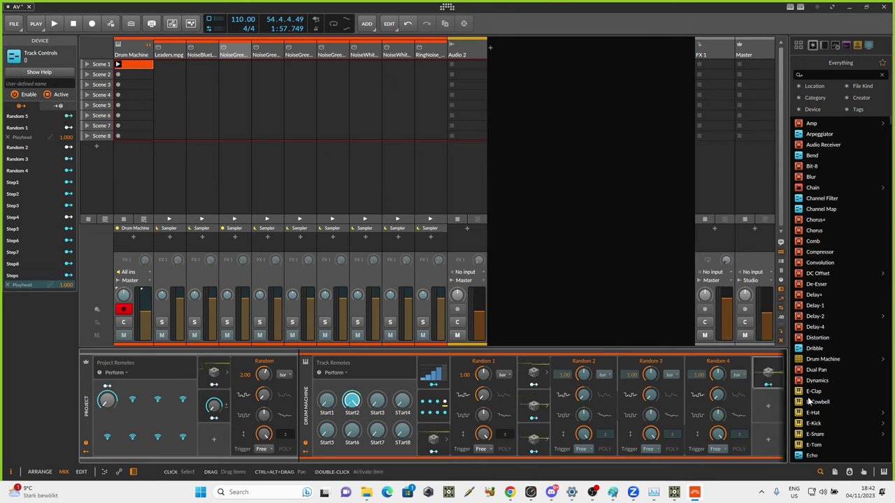
mouse_move(773, 411)
left_click(828, 423)
mouse_move(768, 449)
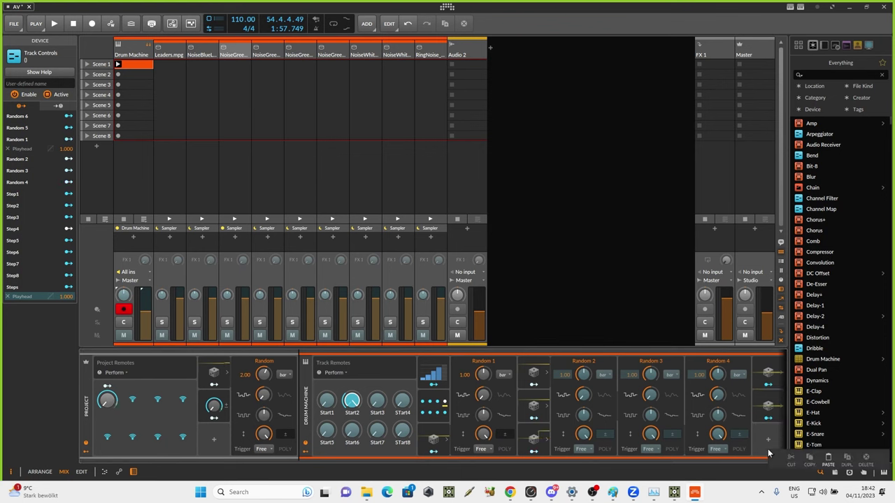
left_click(832, 459)
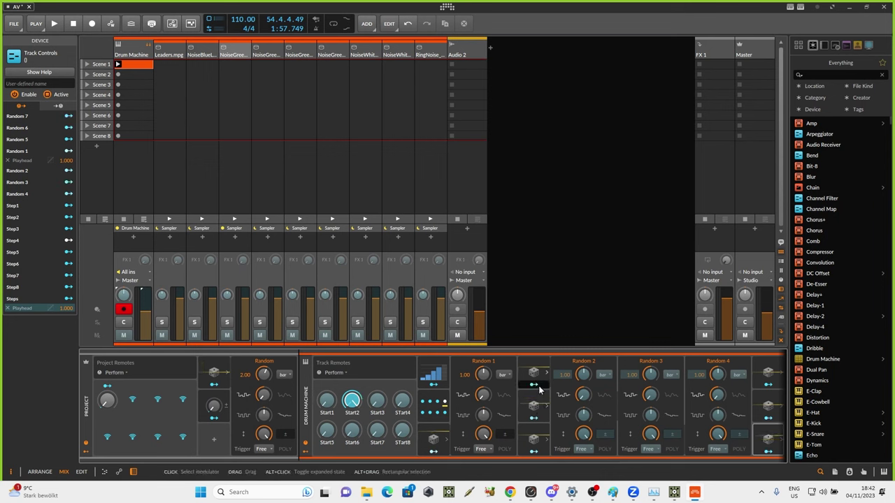
Assign Random 2, Random 3 and Random 4 to the Start3, START4 and Start5 track remotes with modulation amounts of 1.000
left_click_drag(377, 407, 377, 339)
left_click(534, 419)
left_click_drag(402, 401, 402, 339)
left_click(533, 451)
left_click_drag(327, 432, 326, 363)
left_click(533, 451)
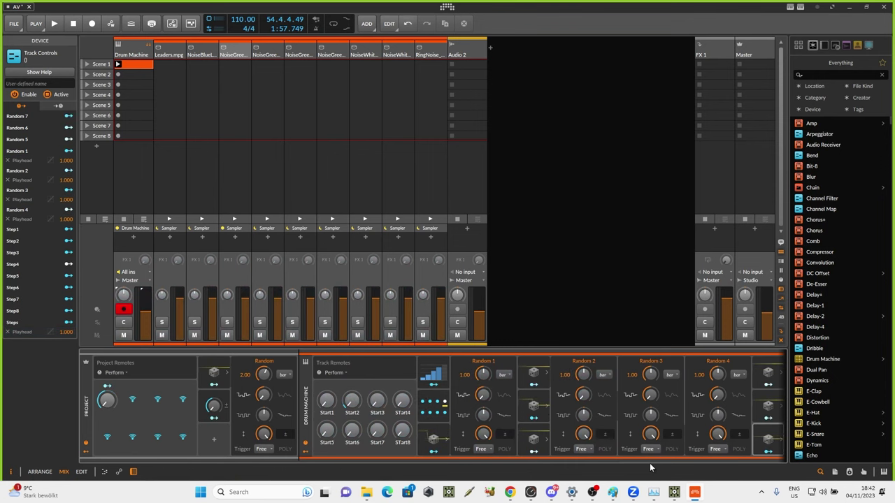
Assign Random 5, Random 6 and Random 7 to the Start6, Start7 and STart8 track remotes with modulation amounts of 1.000
left_click_drag(651, 464, 783, 464)
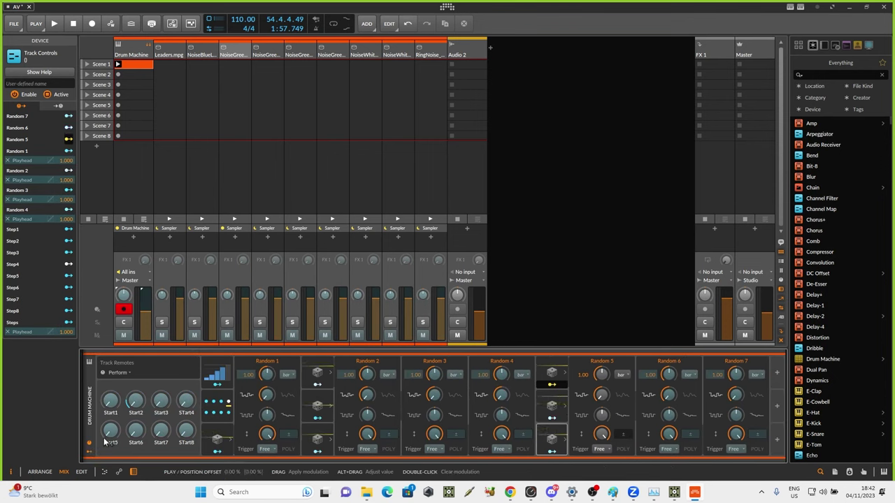
left_click_drag(107, 438, 132, 378)
left_click(548, 417)
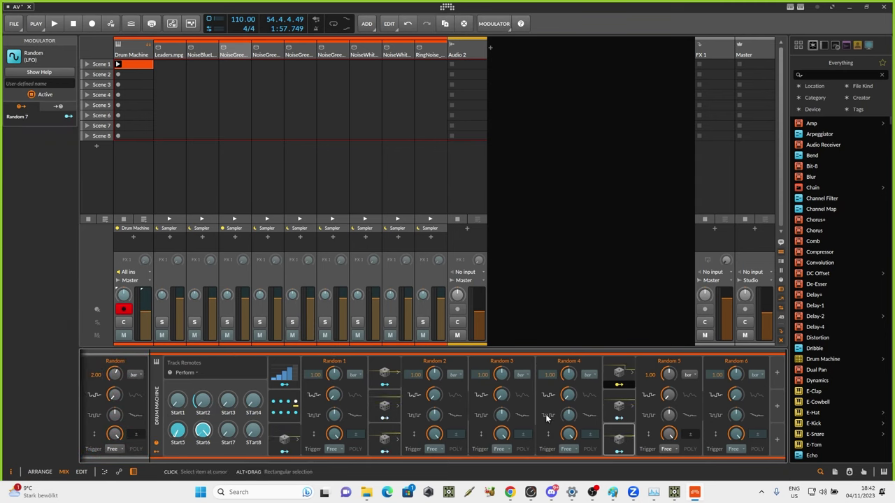
left_click_drag(227, 432, 227, 374)
left_click(618, 452)
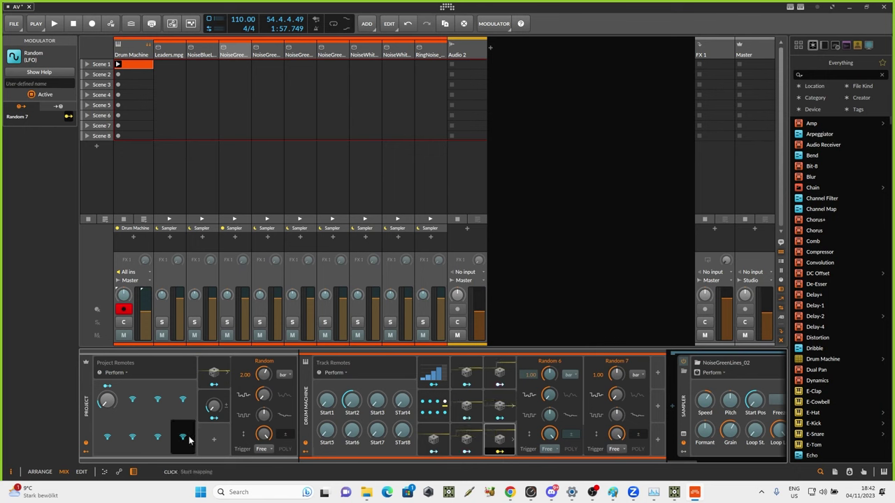
left_click(401, 429)
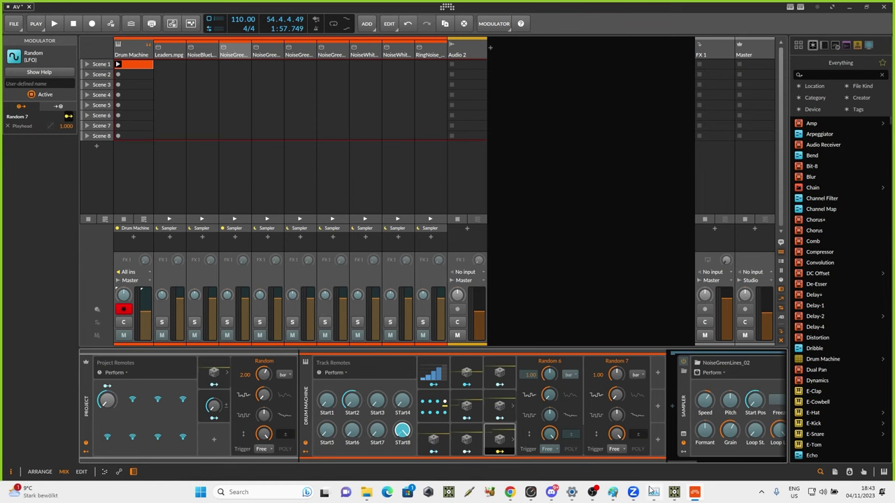
Switch to TouchDesigner and add a bitwigRemotesTrack component to the network below bitwigRemotesProject
left_click(674, 492)
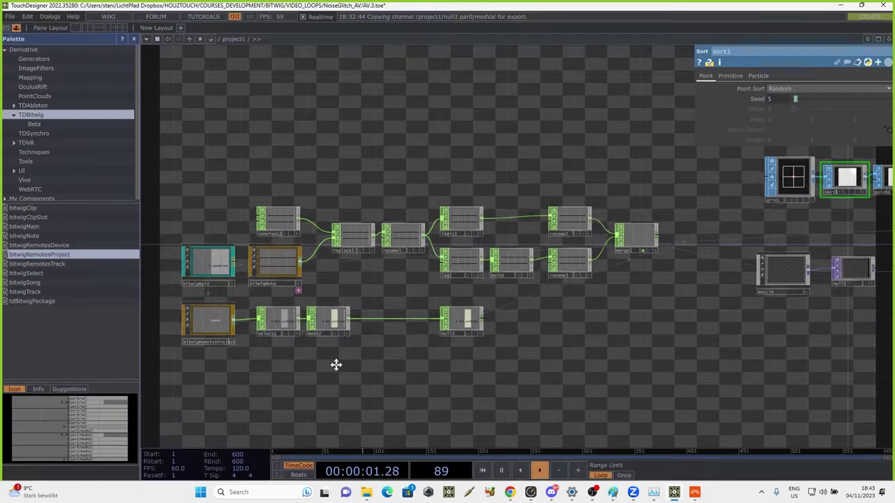
left_click_drag(336, 365, 393, 354)
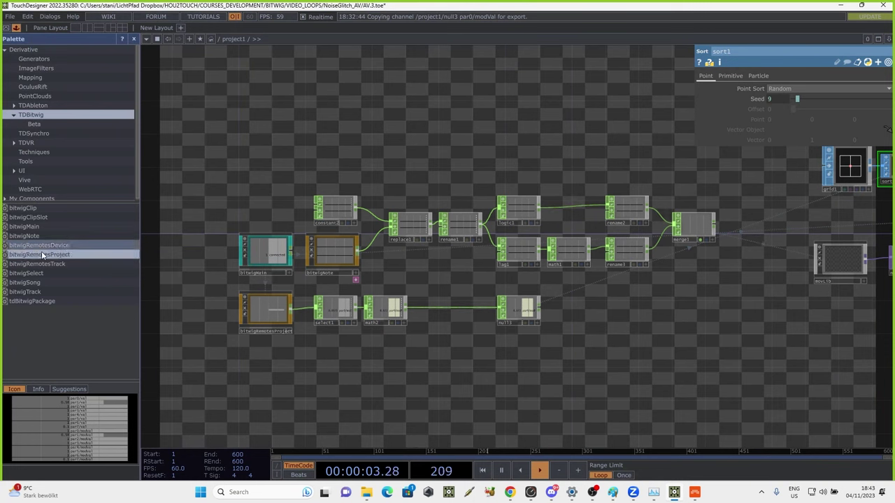
left_click_drag(13, 265, 306, 378)
left_click(288, 355)
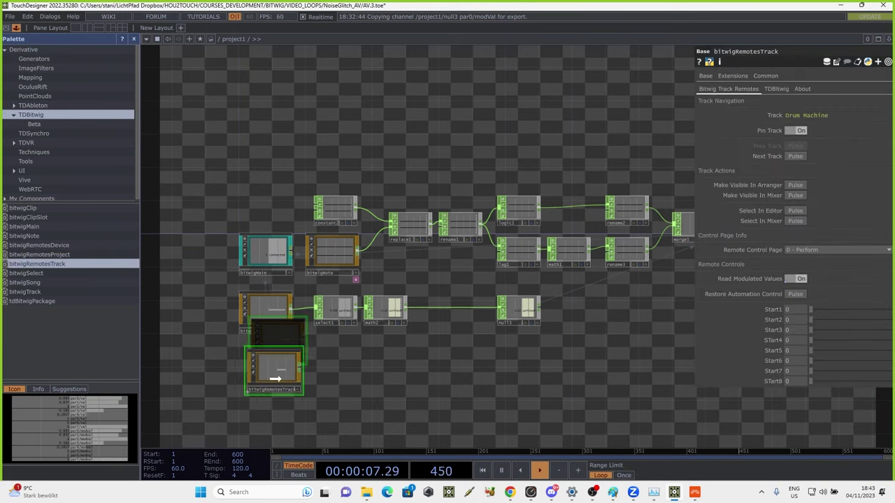
scroll(301, 372, "up", 5)
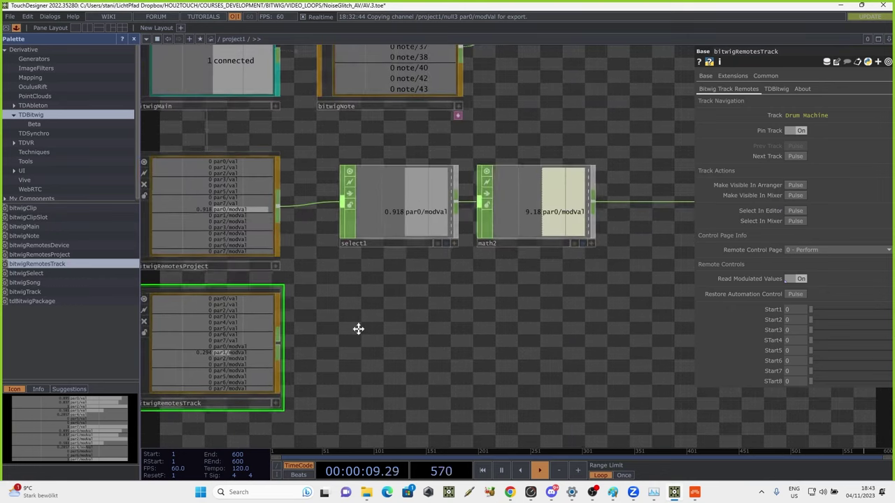
left_click_drag(358, 329, 428, 290)
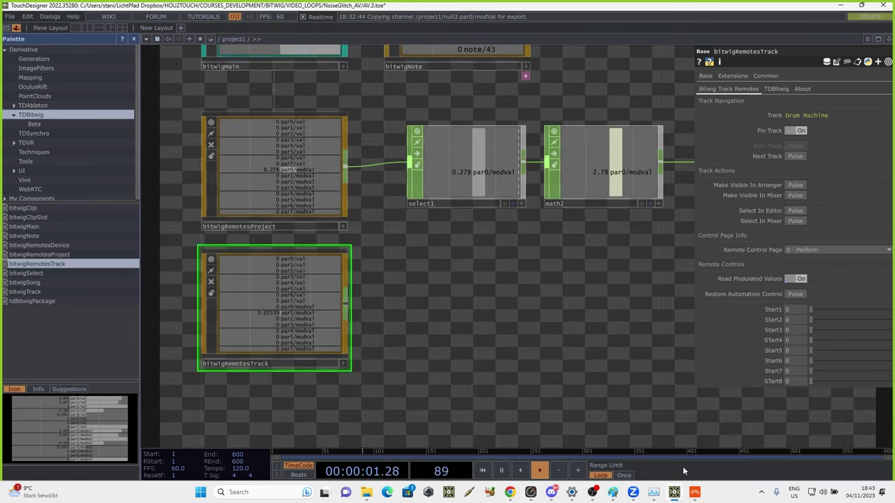
Start playback in Bitwig Studio and return to TouchDesigner to check the modulated values arriving in bitwigRemotesTrack
left_click(694, 493)
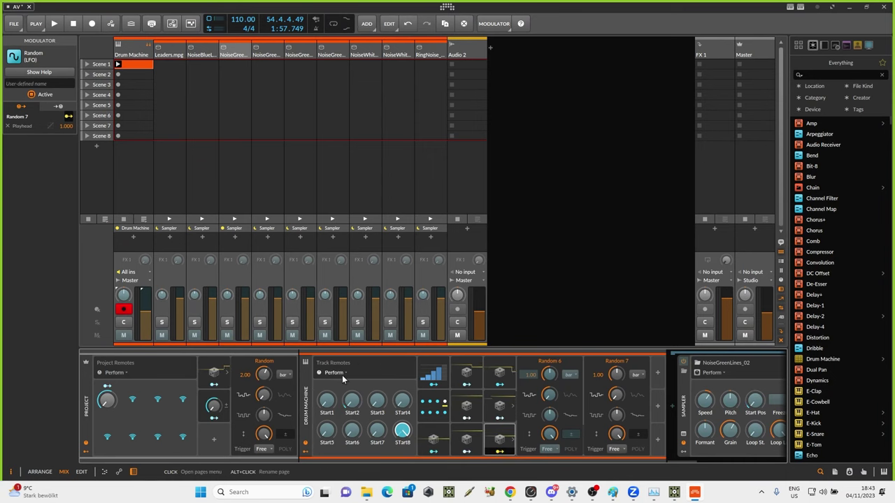
left_click(693, 493)
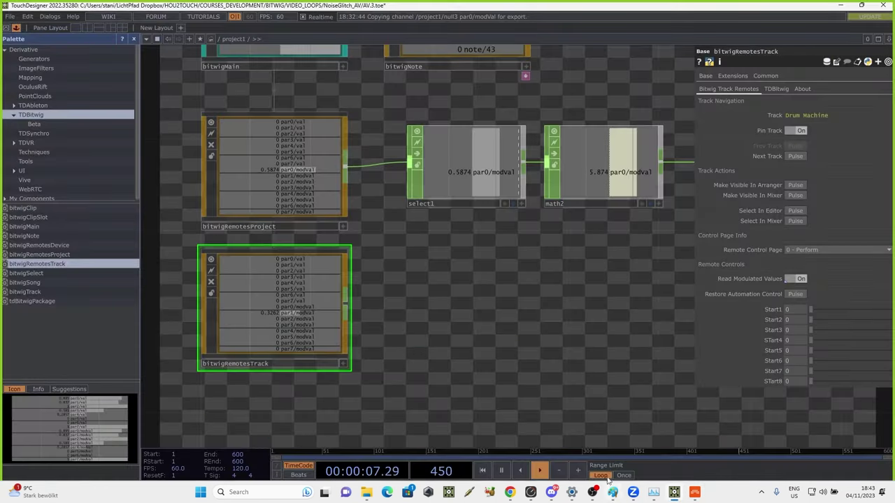
left_click(694, 493)
left_click(55, 24)
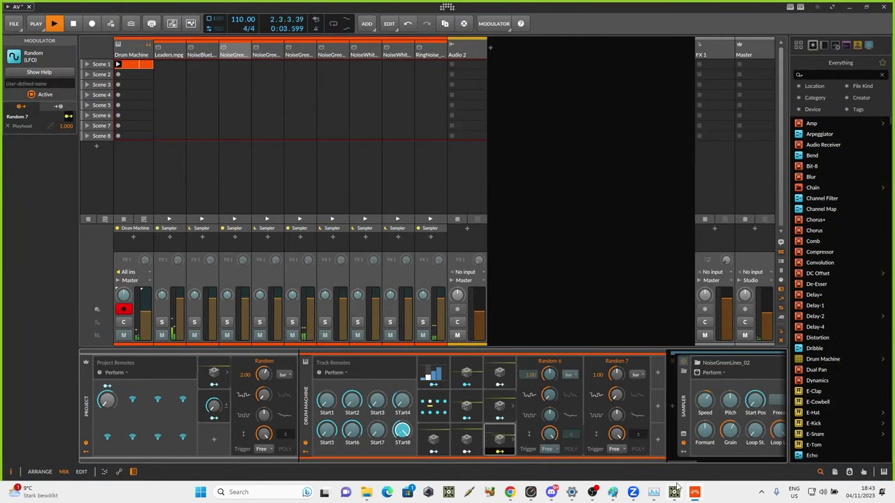
left_click(654, 492)
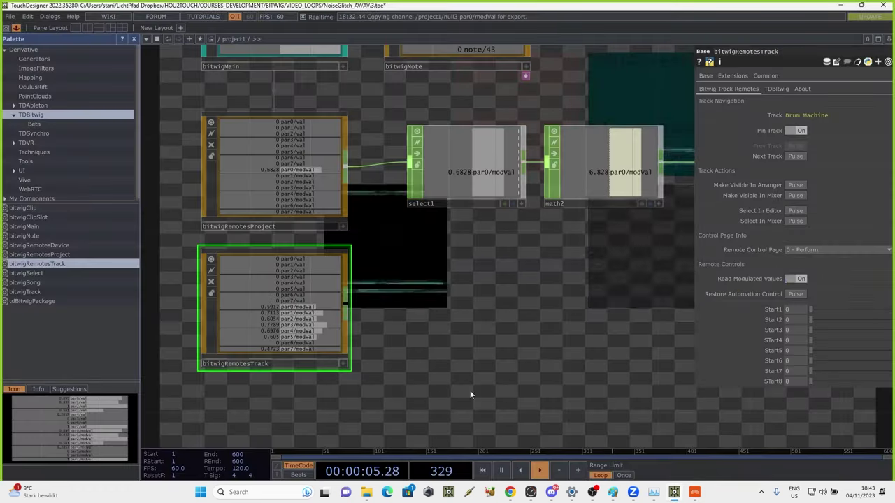
Add a Select CHOP after bitwigRemotesTrack and set its channel names to *modVal
right_click(346, 302)
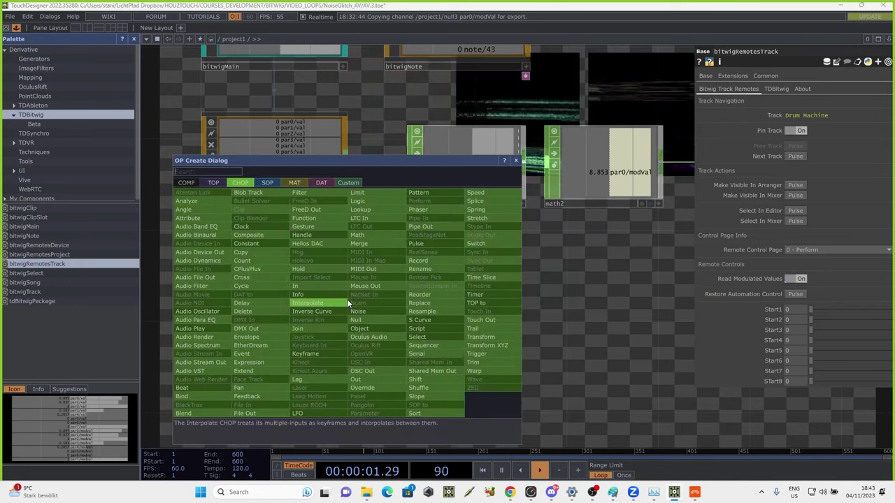
left_click(419, 335)
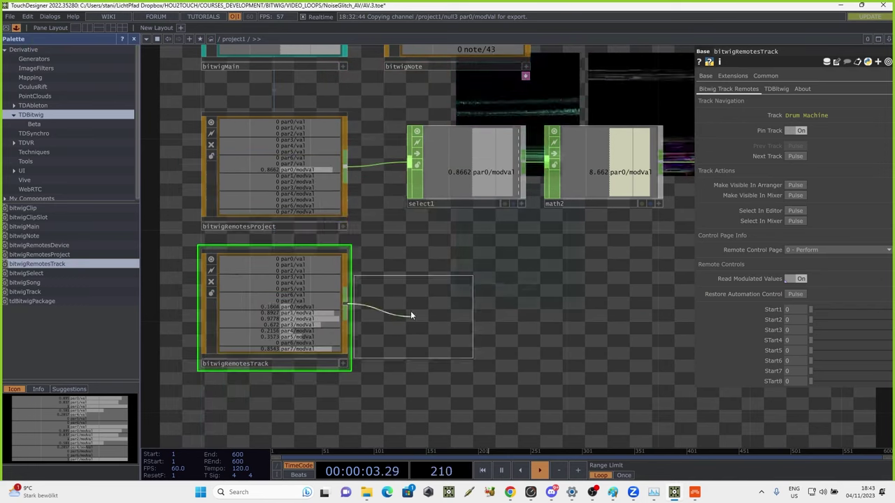
left_click(441, 308)
left_click(790, 99)
type("mod")
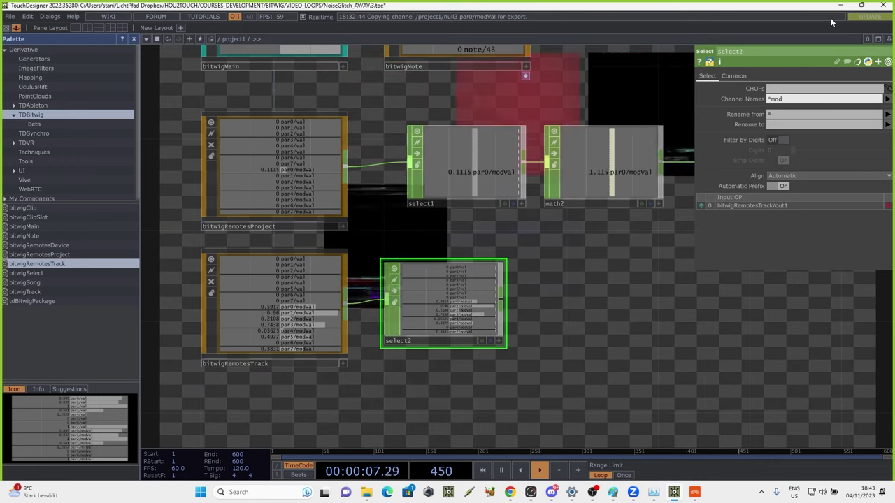
type("val")
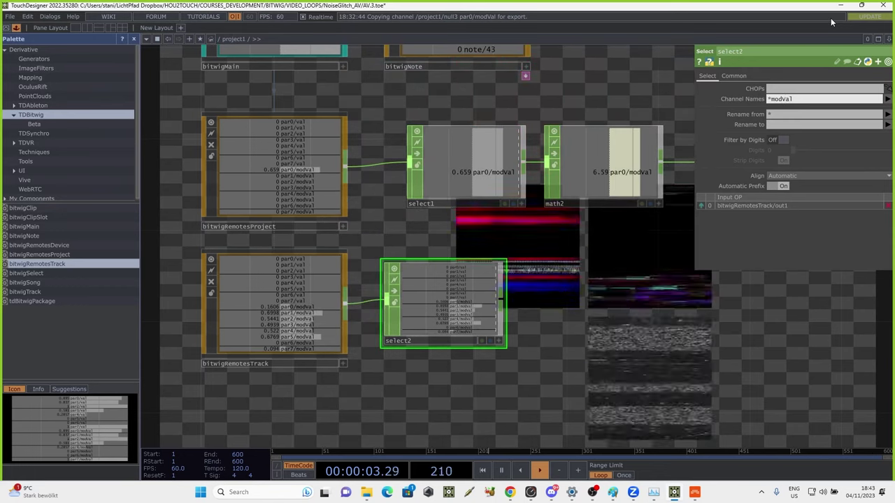
Look inside movLib to check the name of item1's custom offset parameter, and return to the project network
left_click_drag(584, 268, 398, 324)
scroll(450, 290, "down", 3)
left_click_drag(488, 331, 399, 336)
left_click_drag(624, 333, 496, 342)
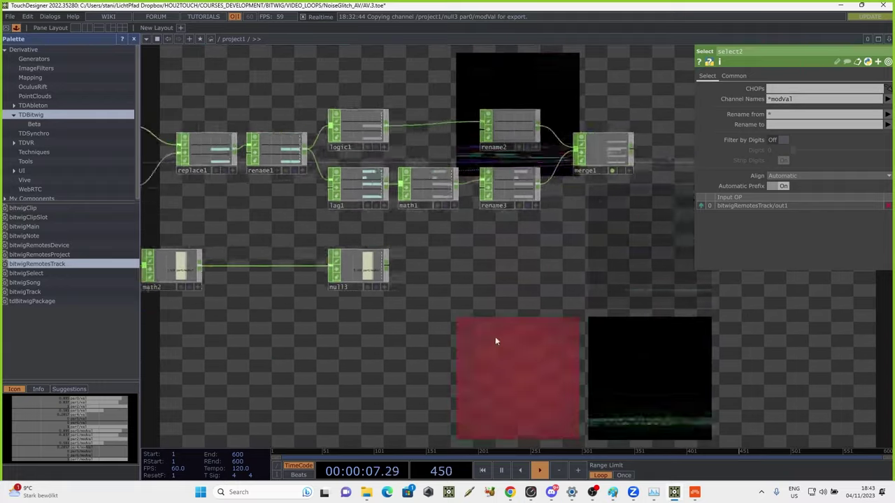
left_click_drag(548, 308, 150, 401)
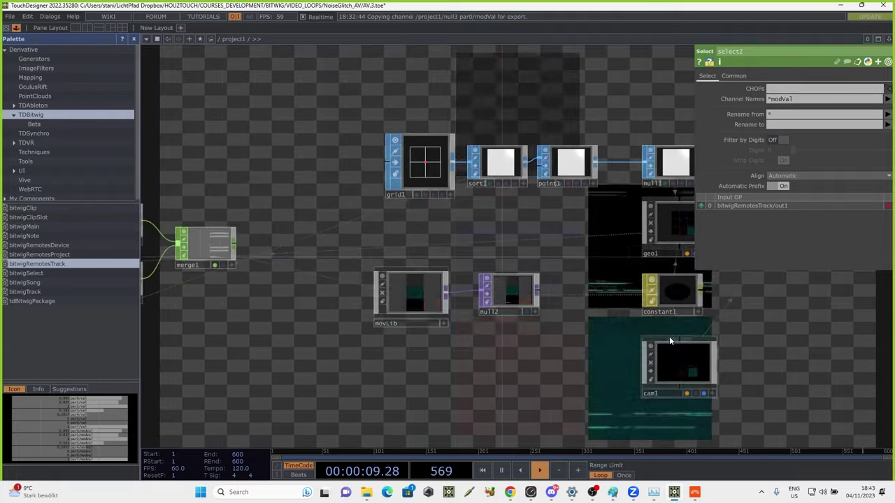
double_click(410, 289)
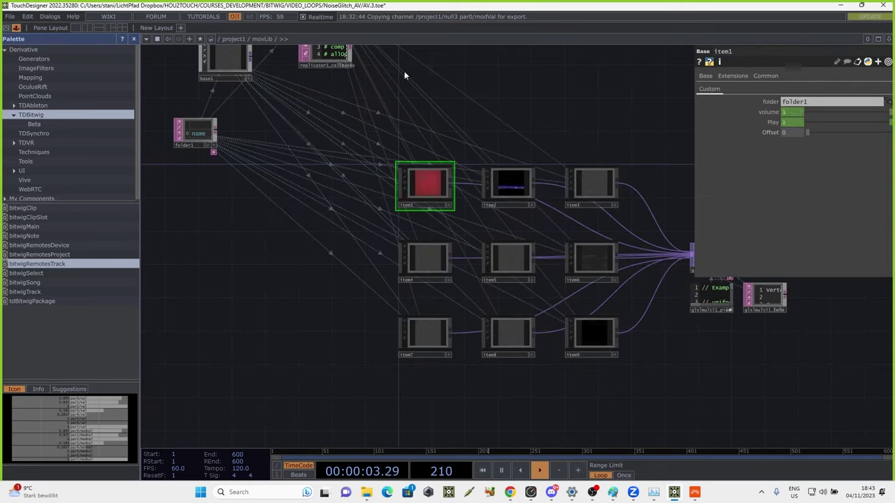
left_click(225, 39)
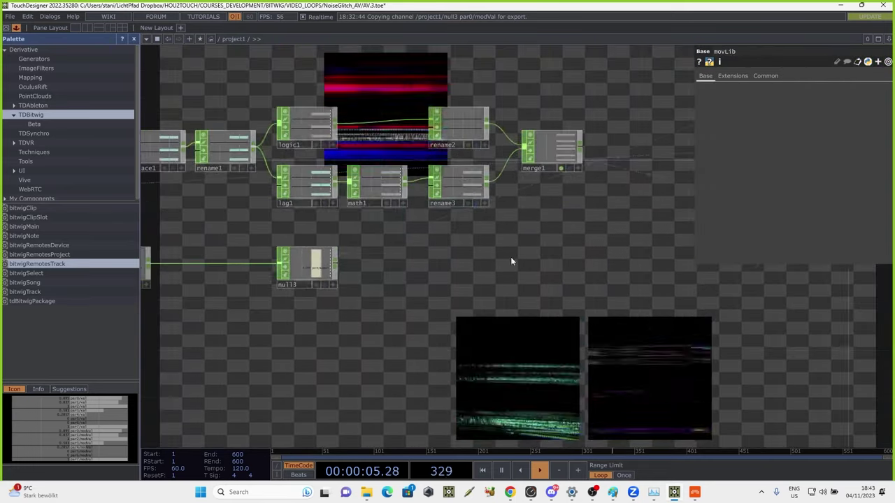
Duplicate the rename1 CHOP, place the copy beside select2 and connect select2 to its input
left_click_drag(441, 271, 608, 247)
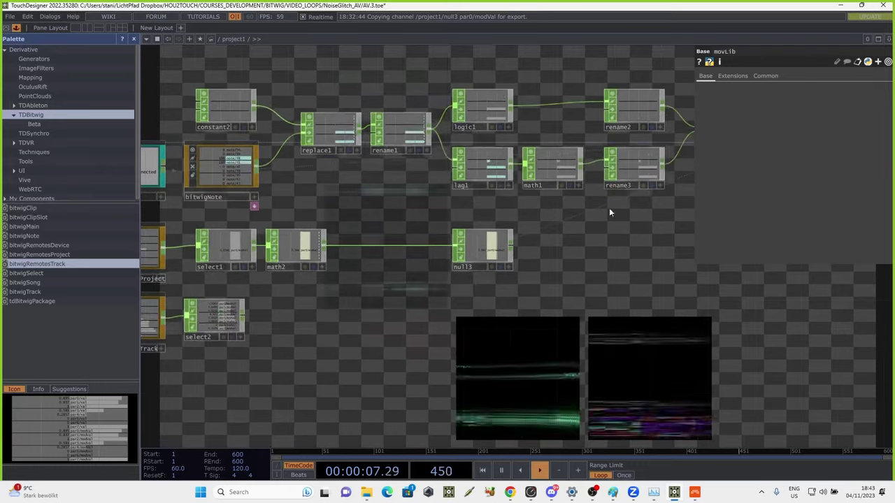
left_click(626, 165)
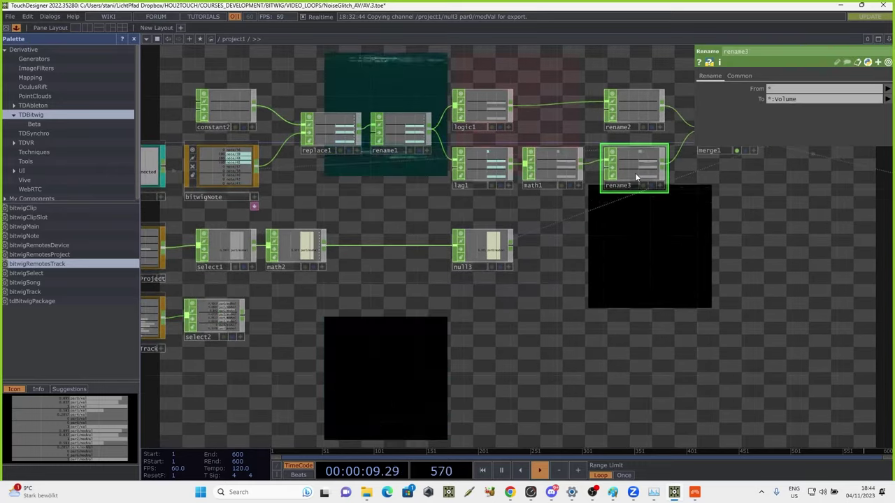
left_click(394, 135)
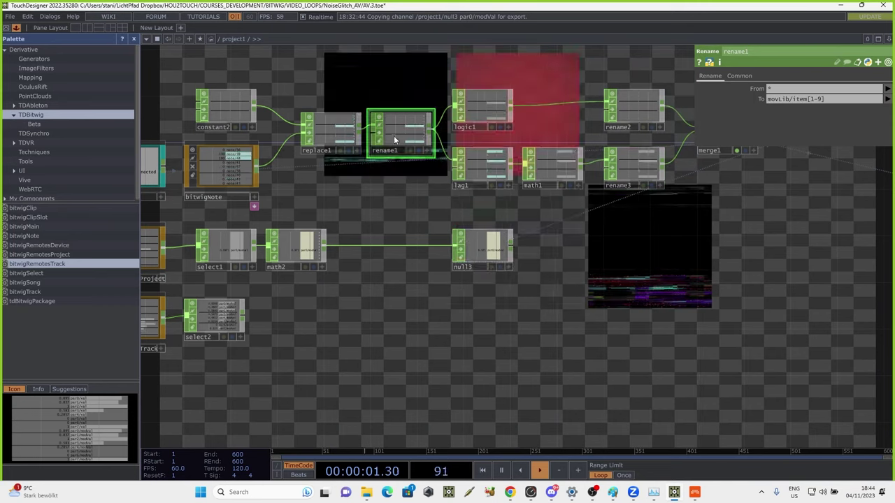
key("ctrl+c")
key("ctrl+v")
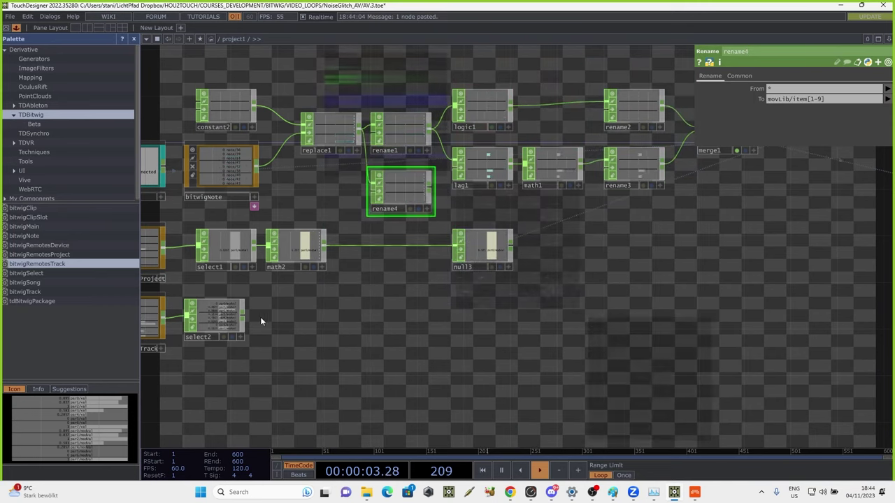
left_click_drag(395, 190, 286, 309)
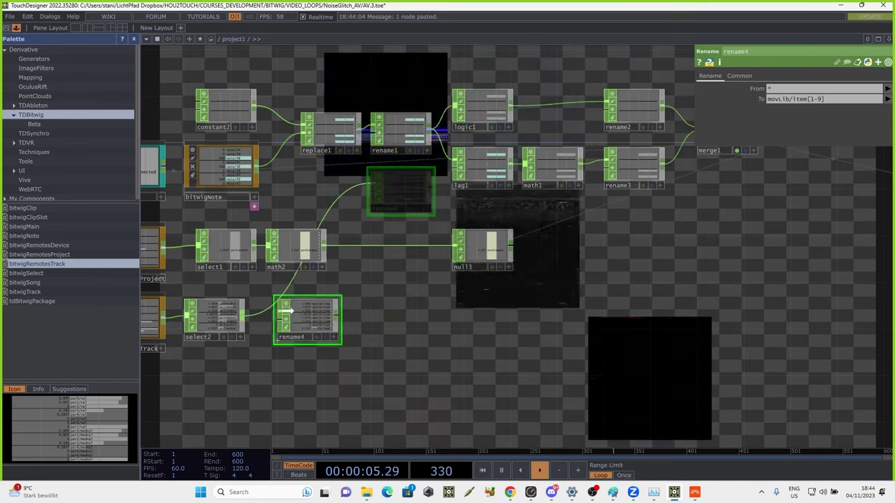
left_click(274, 310)
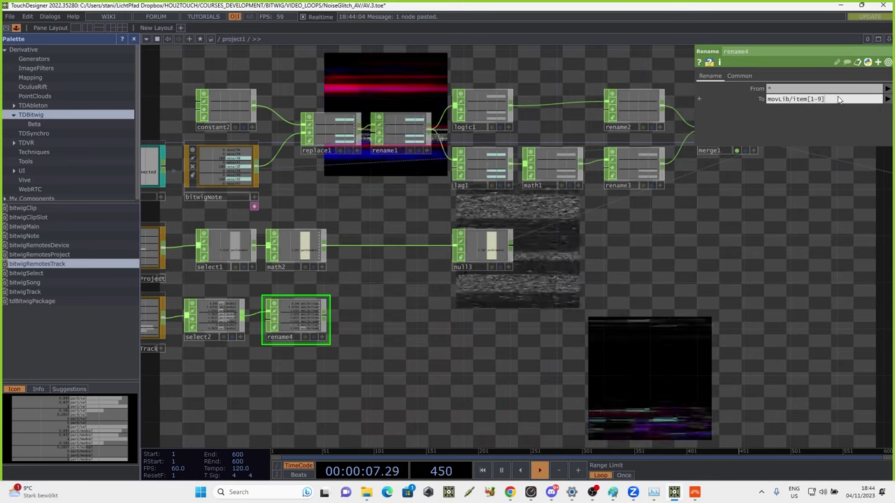
Set the copied Rename CHOP's target pattern to movLib/item[1-9]:Offset and connect its output to merge1
type(":")
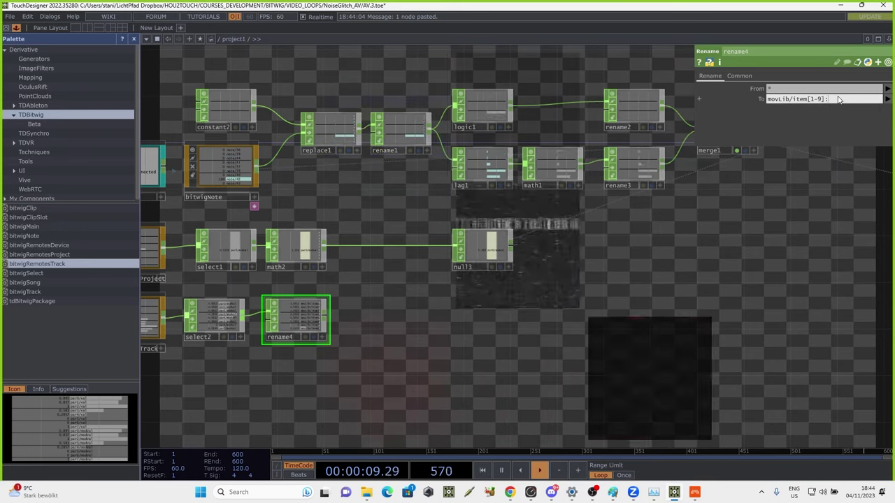
type("Offset")
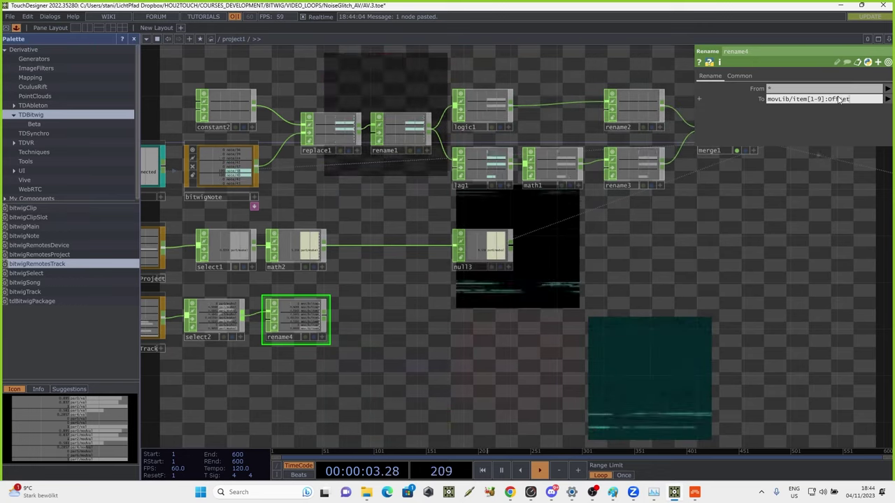
left_click_drag(406, 333, 332, 309)
left_click_drag(219, 300, 624, 110)
left_click_drag(678, 224, 509, 226)
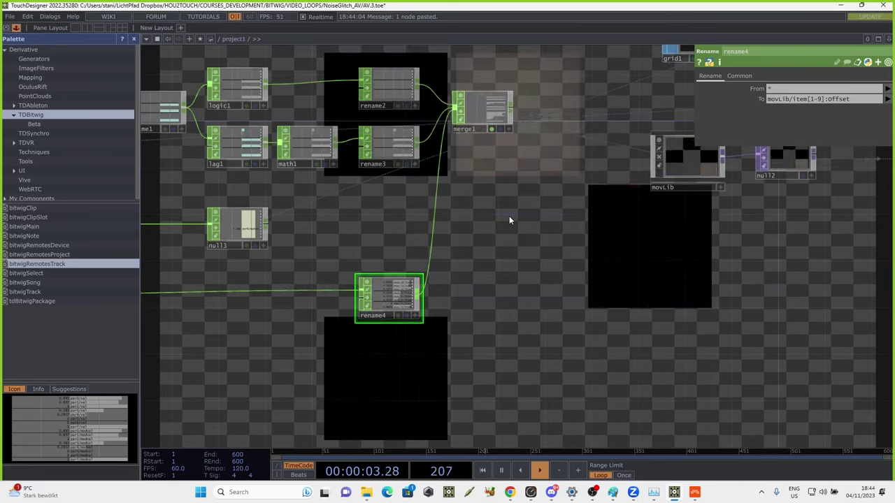
Switch to Bitwig Studio and select the Leaders.mpg chain of the Drum Machine to show its Sampler
left_click_drag(509, 220, 400, 208)
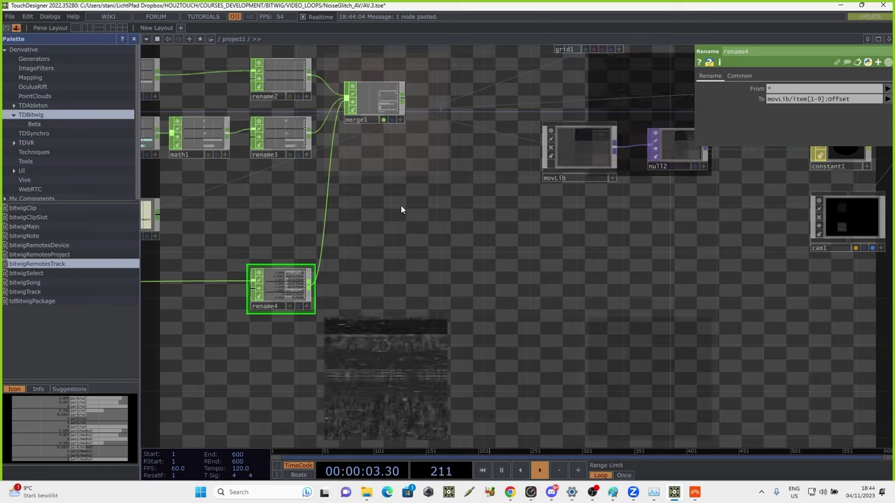
left_click_drag(636, 240, 135, 250)
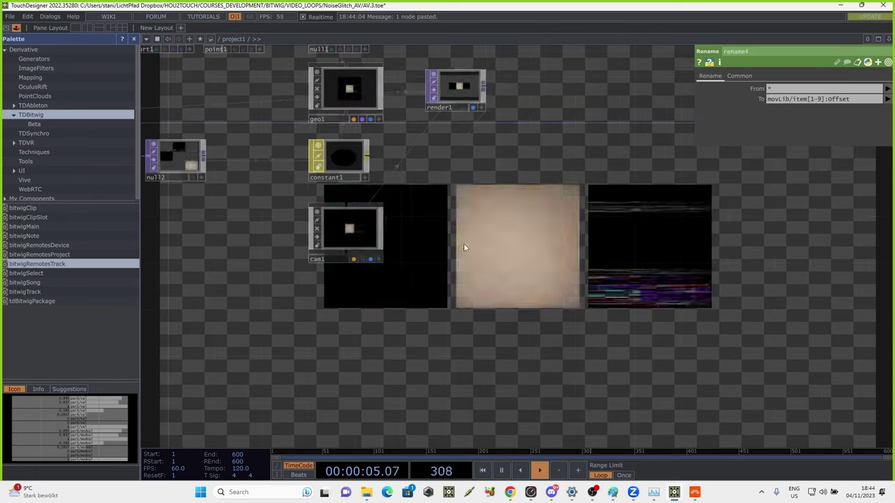
left_click_drag(550, 255, 573, 334)
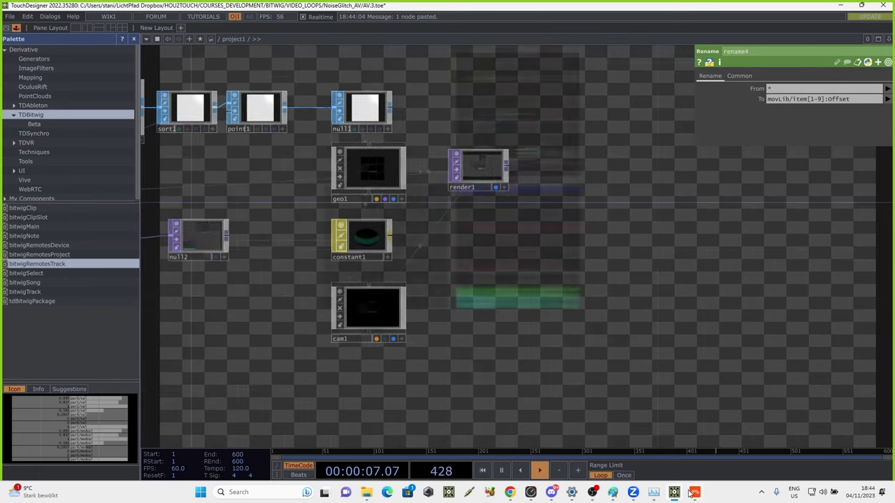
left_click(693, 492)
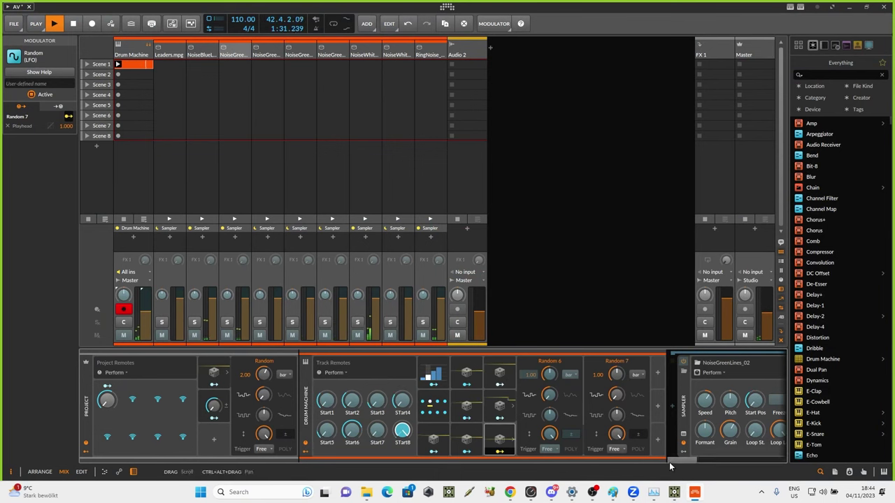
left_click(168, 51)
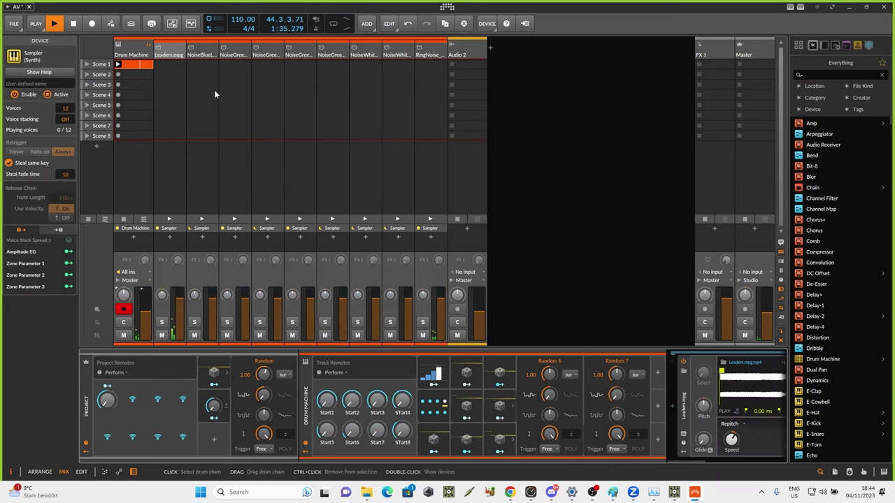
Select the Leaders.mpg chain and hide the remote controls and modulators of both the Drum Machine track and the project
left_click(124, 51)
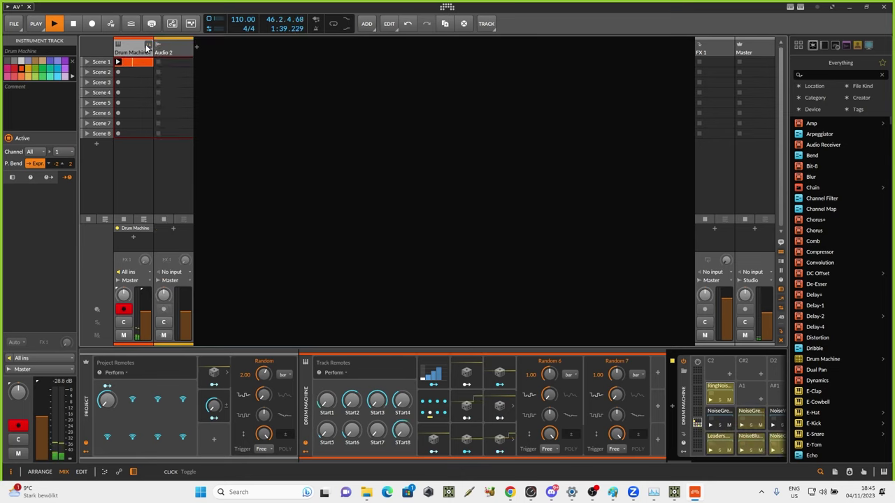
left_click(175, 53)
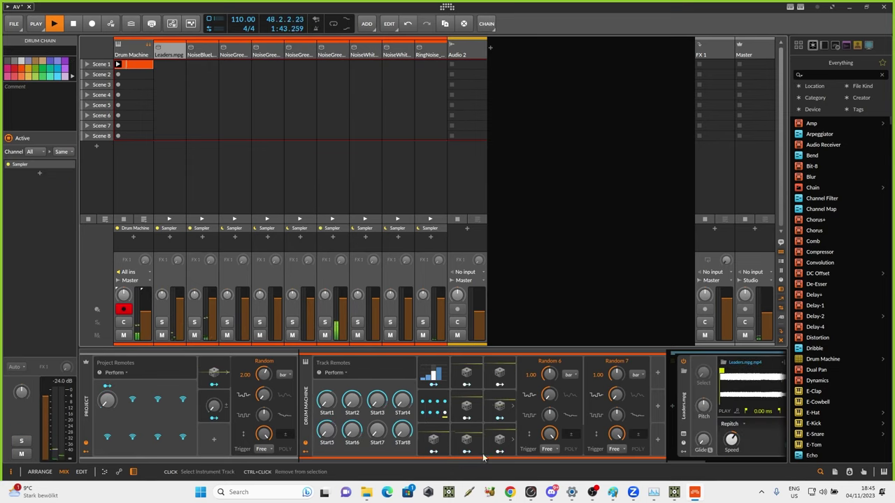
left_click(307, 442)
left_click(306, 451)
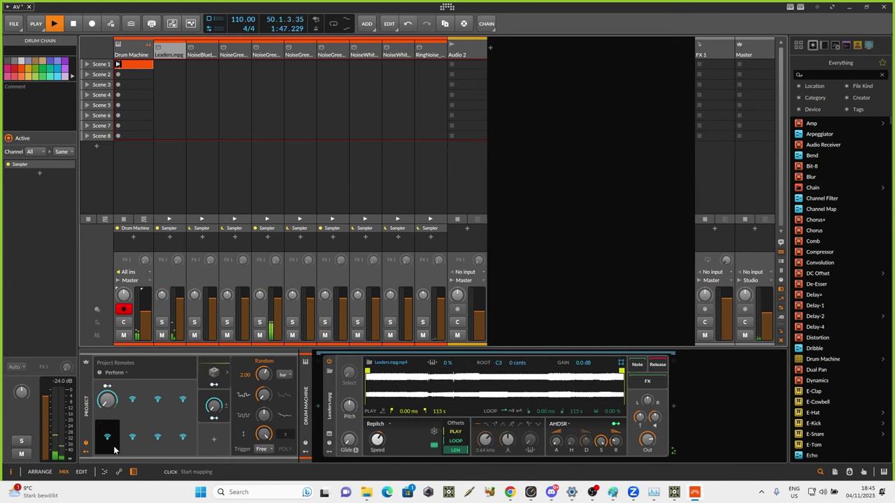
left_click(86, 442)
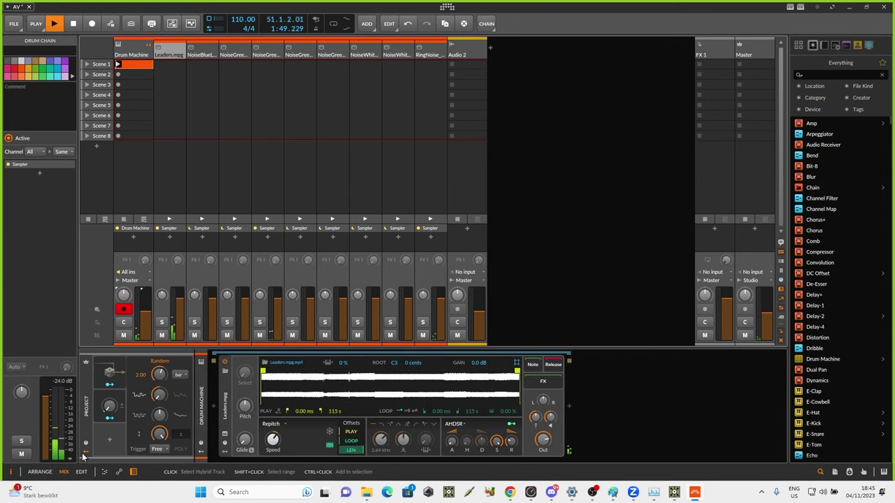
left_click(86, 452)
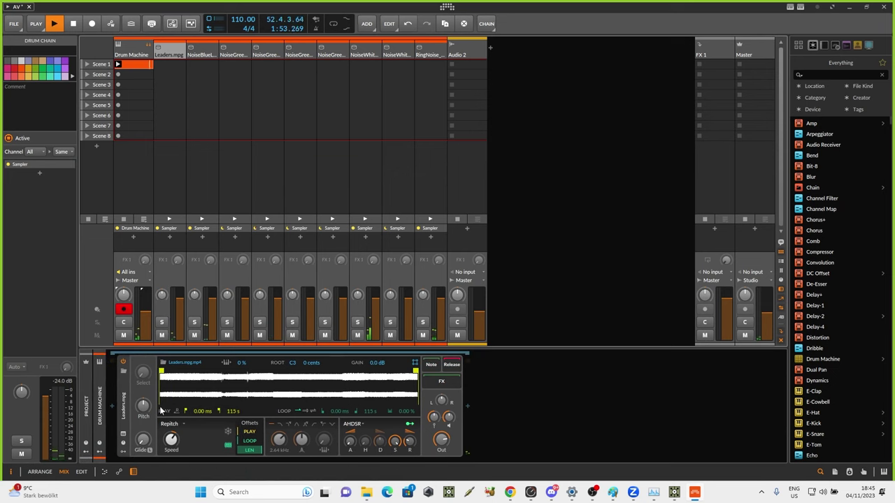
Show the Leaders.mpg Sampler's remote controls and modulators, and switch the remotes to the Perform page
left_click(123, 445)
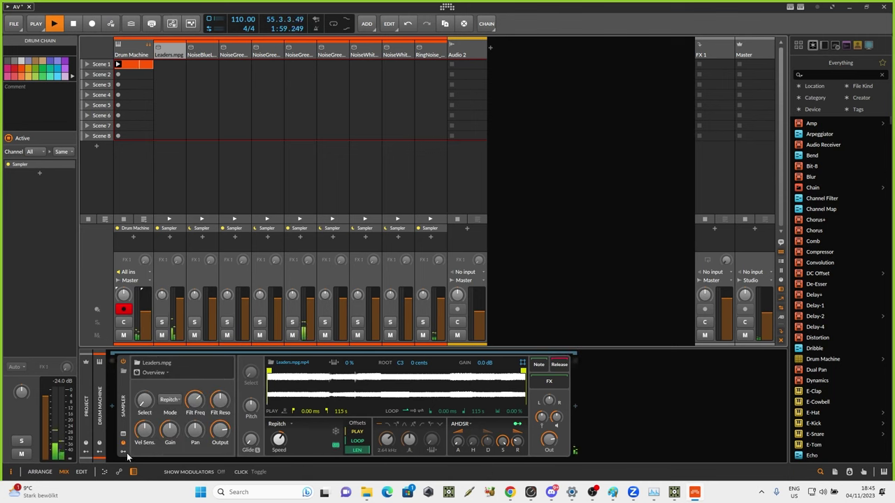
left_click(124, 453)
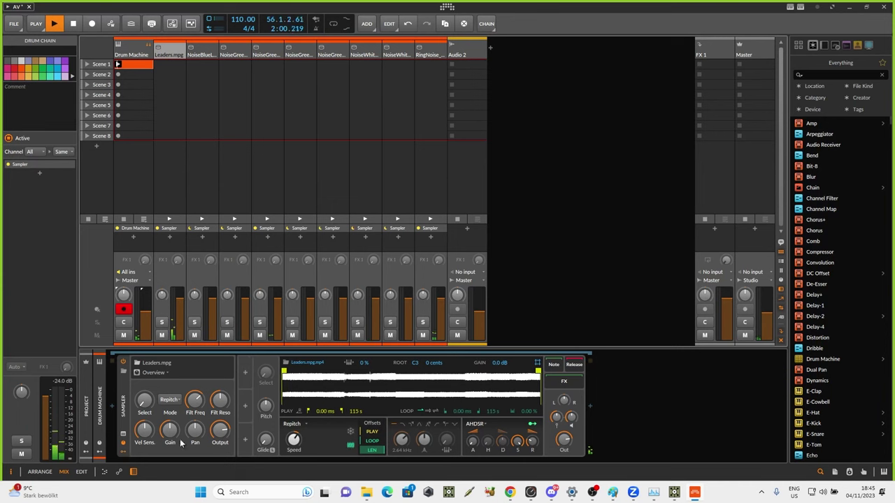
left_click(168, 373)
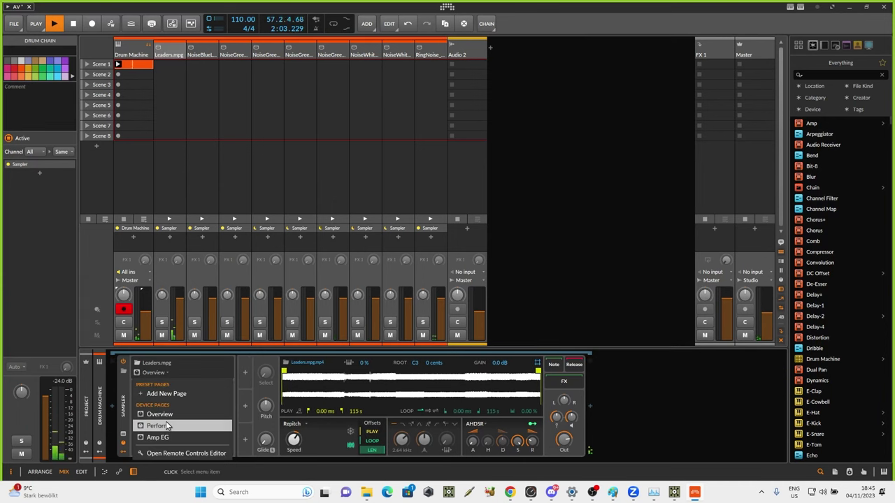
left_click(167, 426)
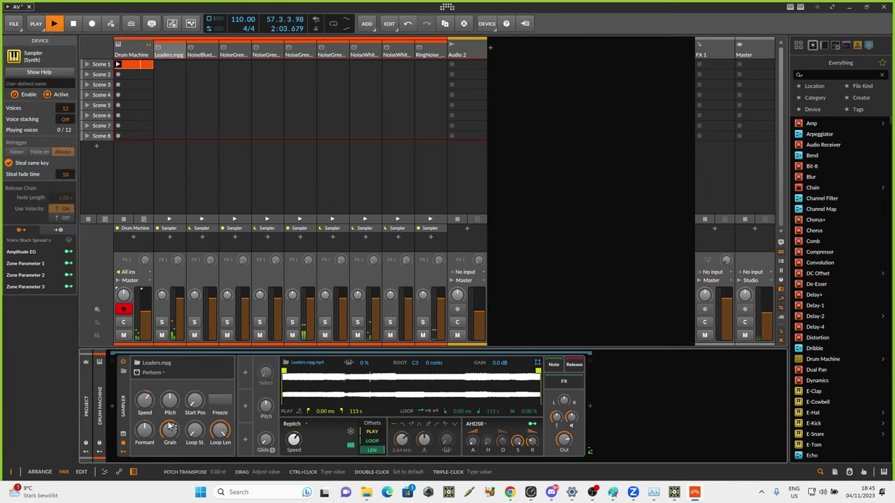
Add a Segments modulator to the Leaders.mpg Sampler
left_click(246, 374)
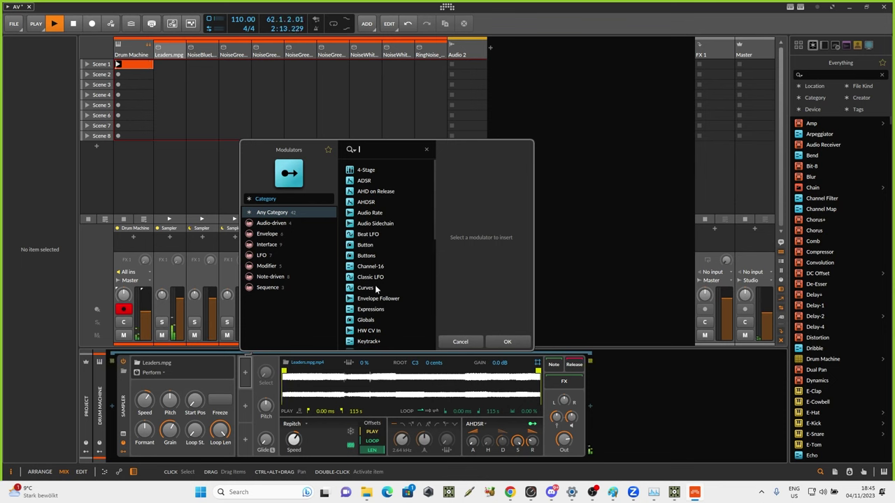
scroll(375, 284, "down", 4)
scroll(384, 266, "down", 2)
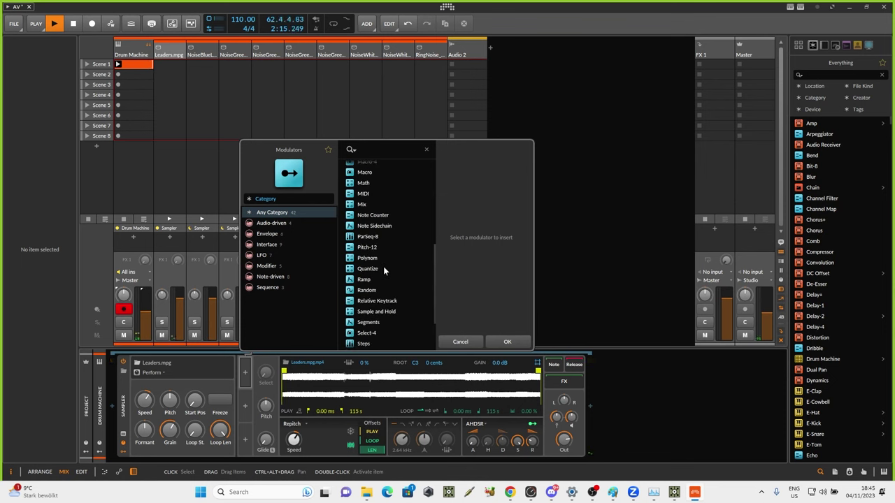
left_click(369, 322)
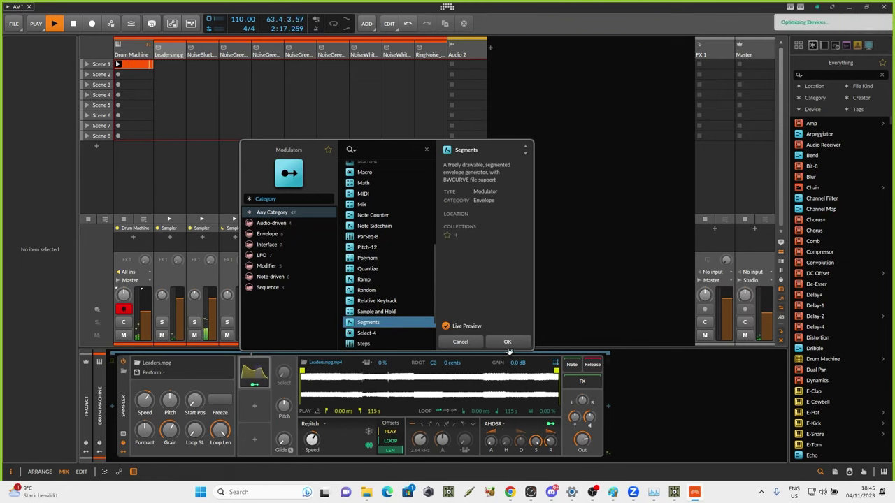
left_click(504, 339)
Expand the Segments modulator and set its rate to 16 bars
left_click(266, 373)
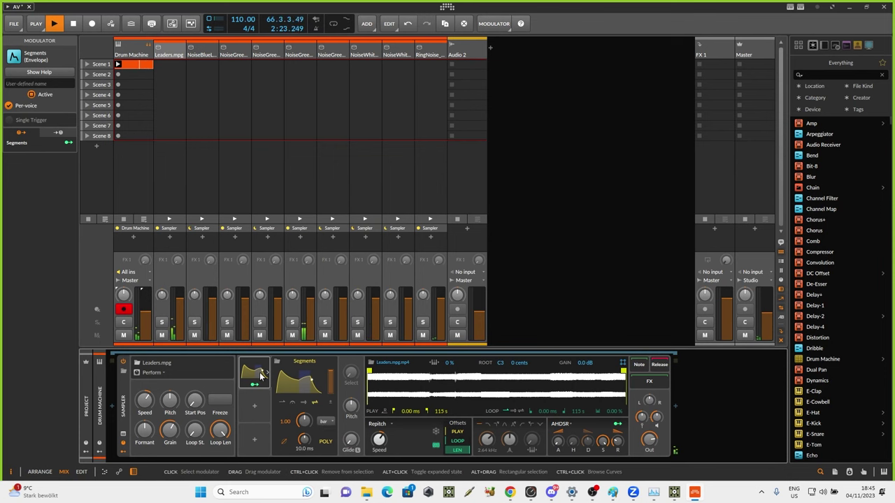
left_click(326, 423)
left_click(328, 424)
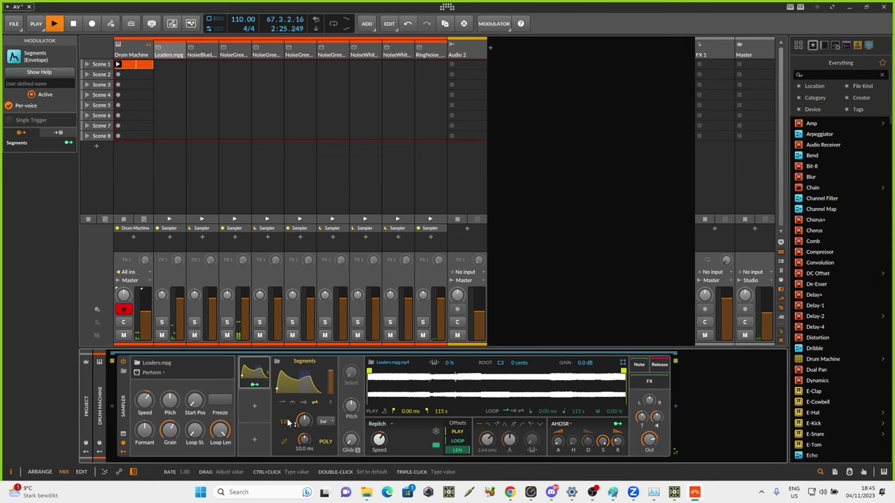
left_click(283, 424, "ctrl")
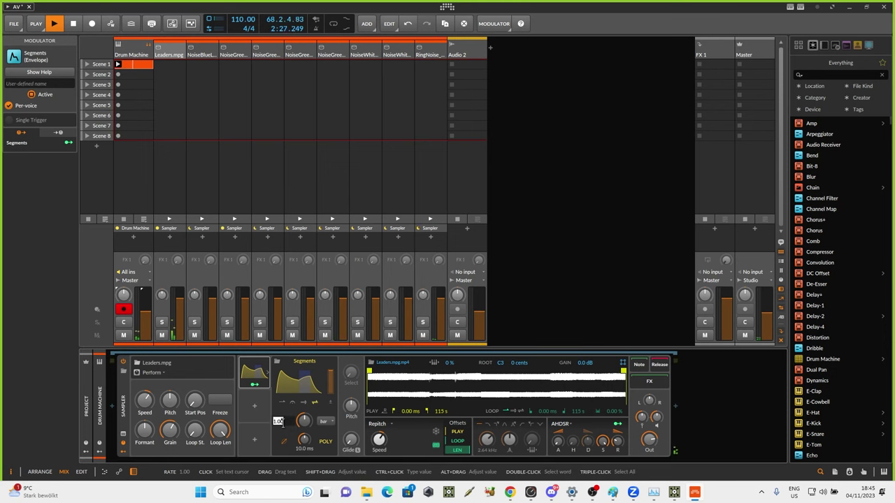
type("1")
key("Return")
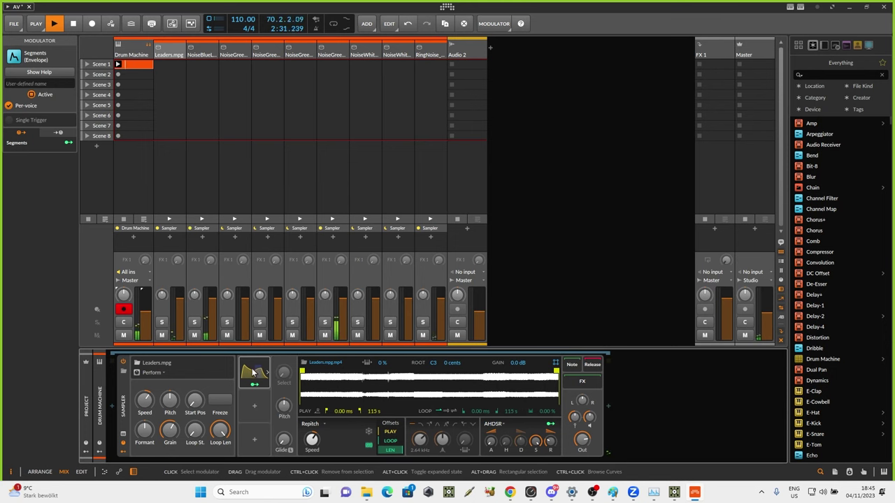
Reshape the Segments curve into a rising envelope, with an early point at 25% and a peak at 100% near the end
left_click(304, 384)
left_click_drag(159, 249, 203, 289)
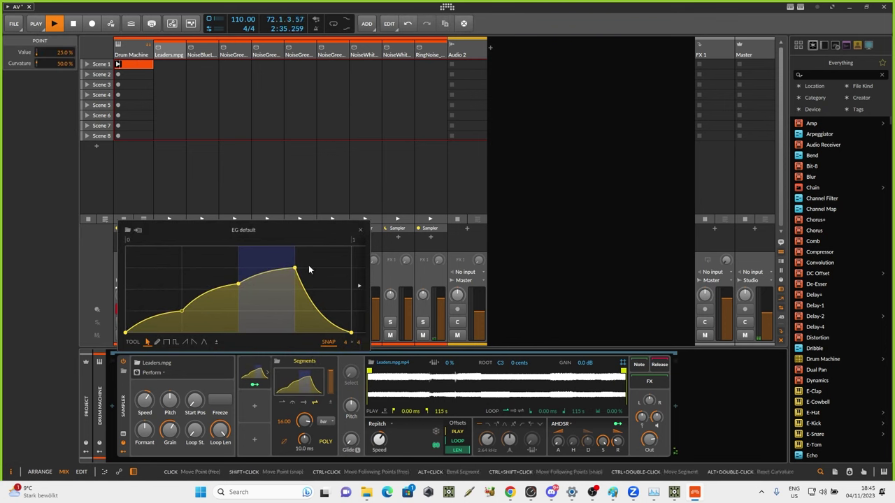
left_click_drag(294, 268, 326, 247)
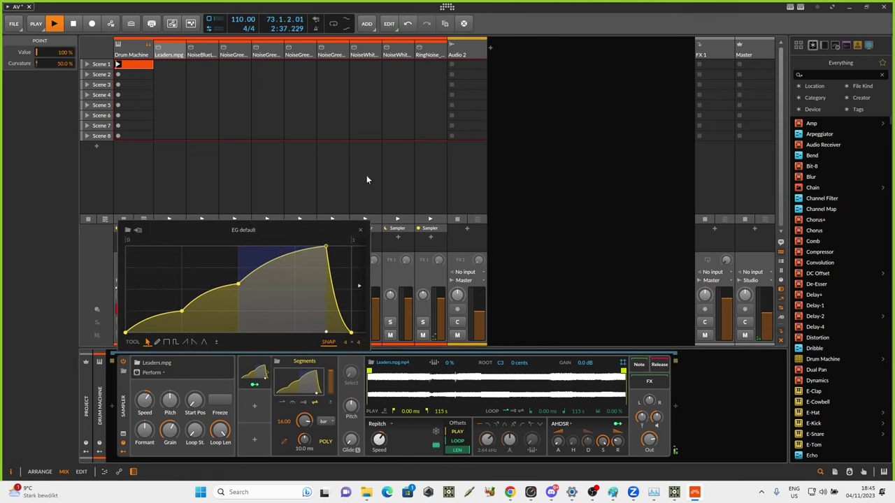
left_click(360, 232)
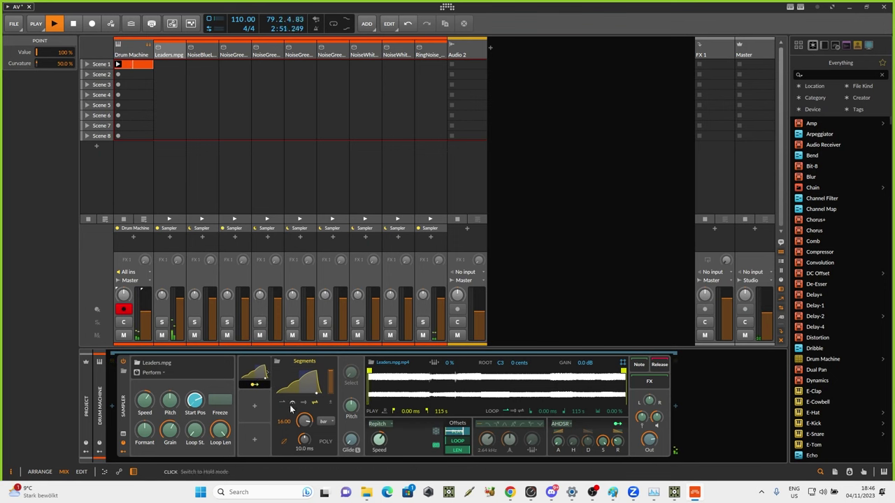
Map Segments to the Sampler's start position with an amount of 0.740, and set the modulator's smoothing to about 0.69 ms
left_click_drag(311, 444, 311, 435)
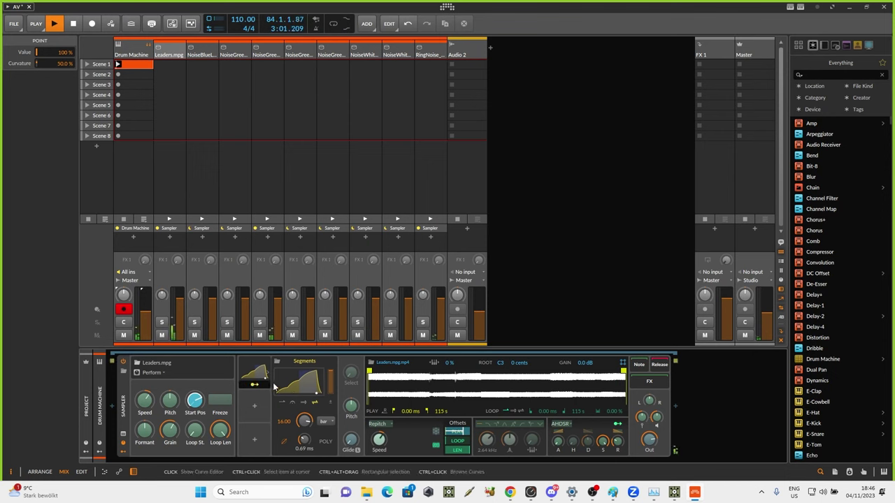
left_click(250, 370)
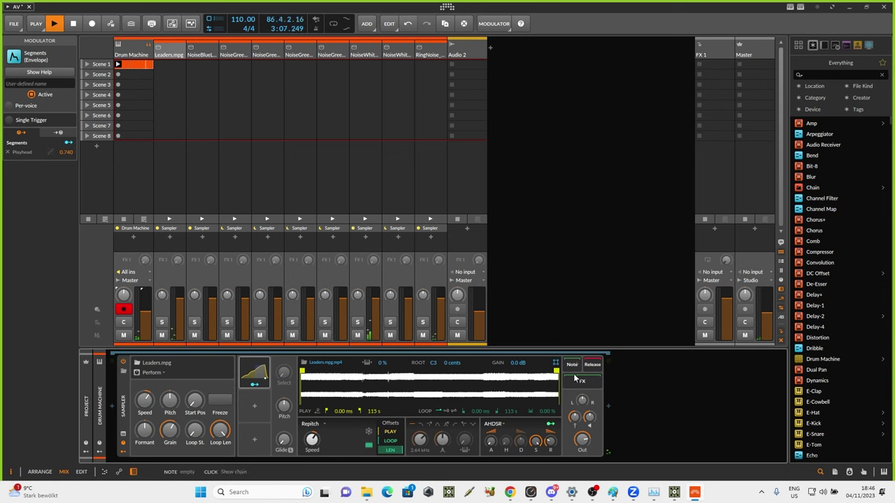
Insert a Tool device after the Leaders.mpg Sampler and raise its gain to about +8.6 dB
left_click(611, 405)
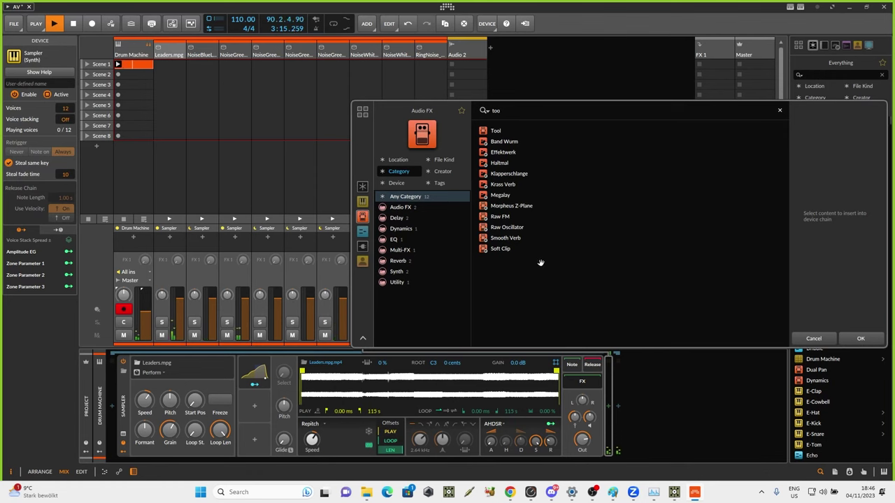
left_click(499, 132)
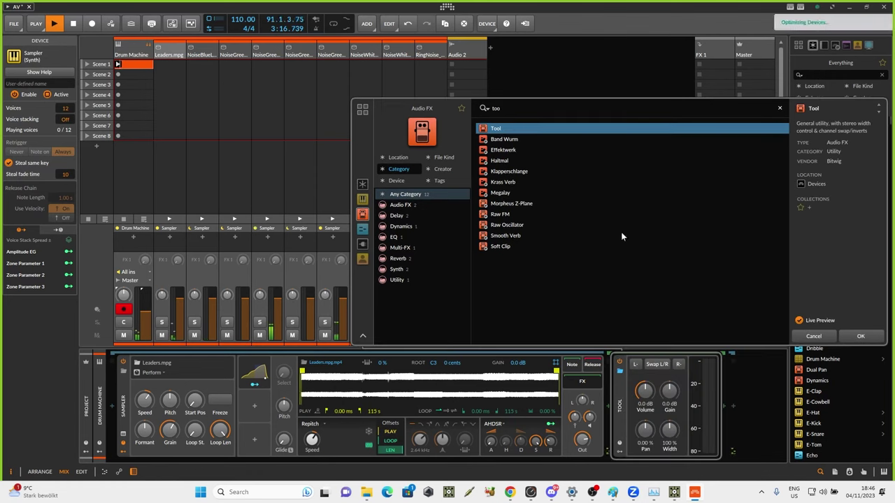
left_click(859, 336)
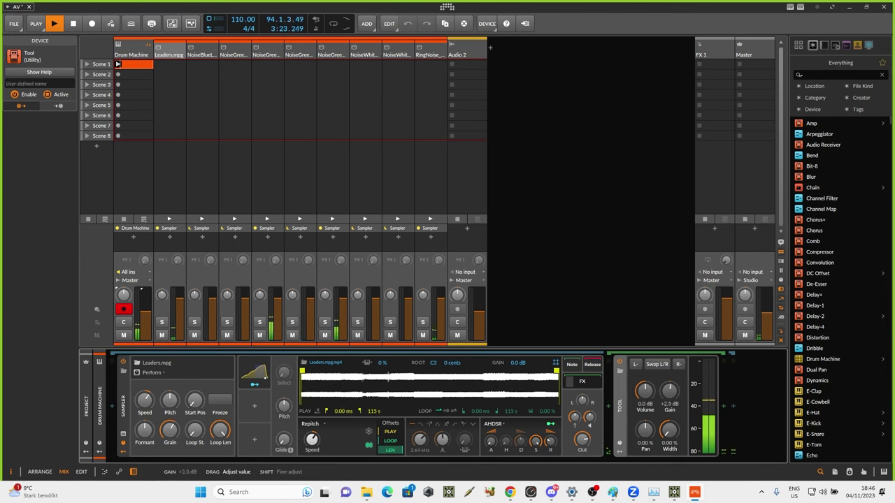
Insert a Compressor after the Tool device and adjust its input and attack
left_click(730, 406)
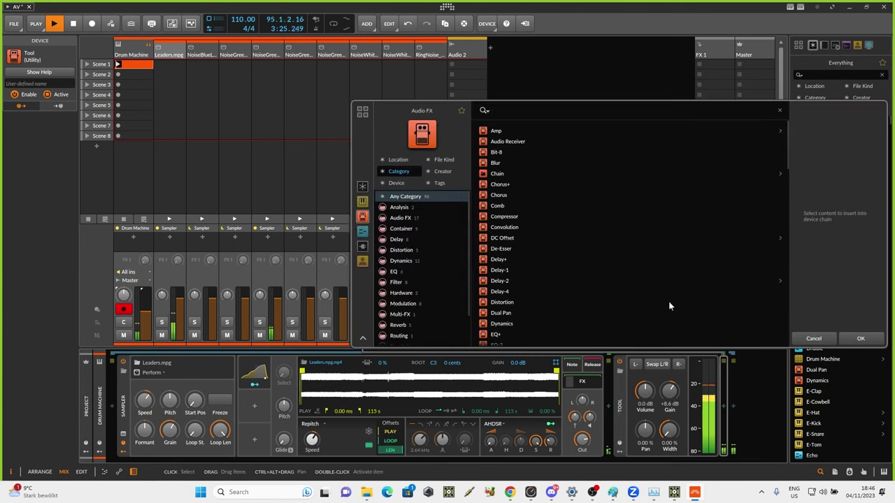
left_click(506, 218)
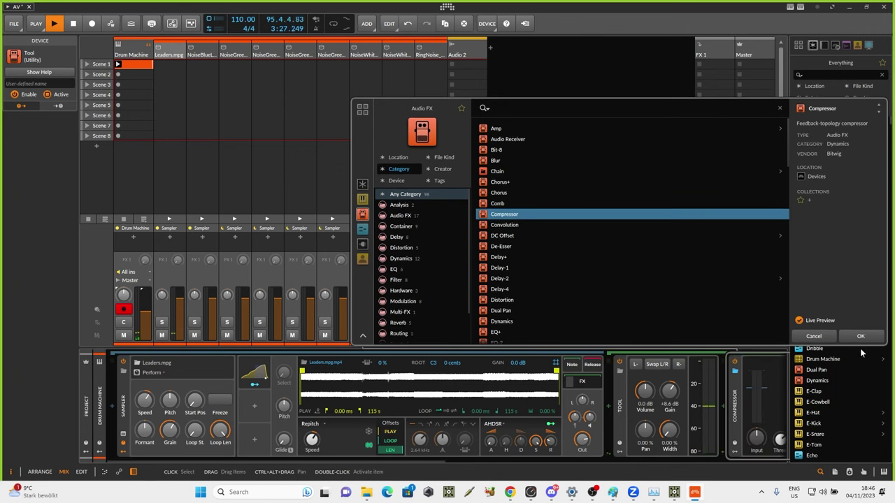
left_click(861, 338)
left_click(746, 460)
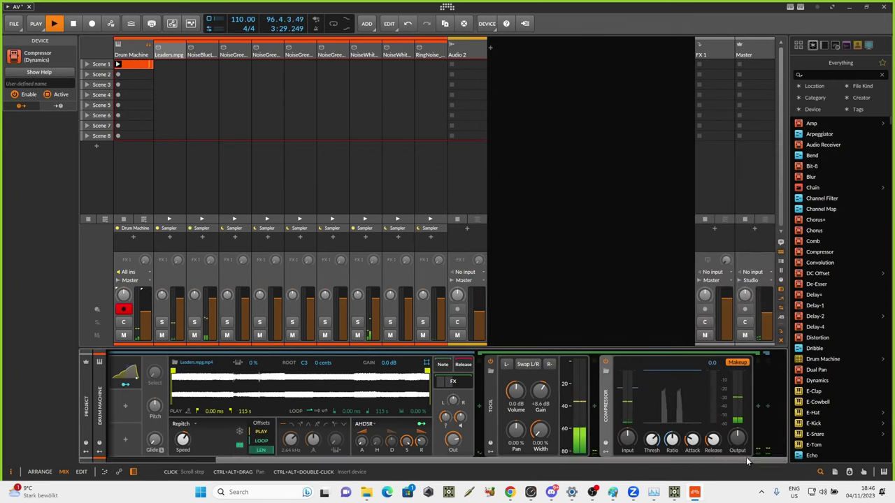
left_click_drag(692, 439, 692, 437)
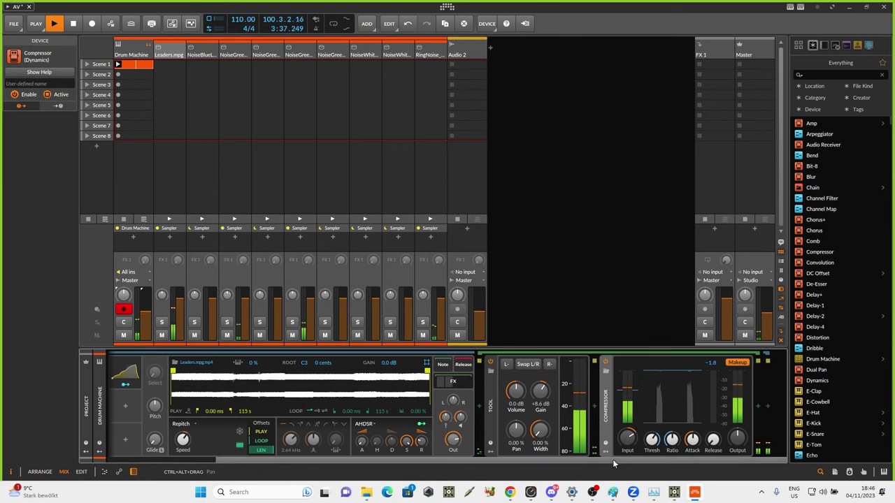
Add a Steps modulator to the Leaders.mpg Sampler and map it to Pitch with an amount of about 9.95
scroll(613, 459, "left", 3)
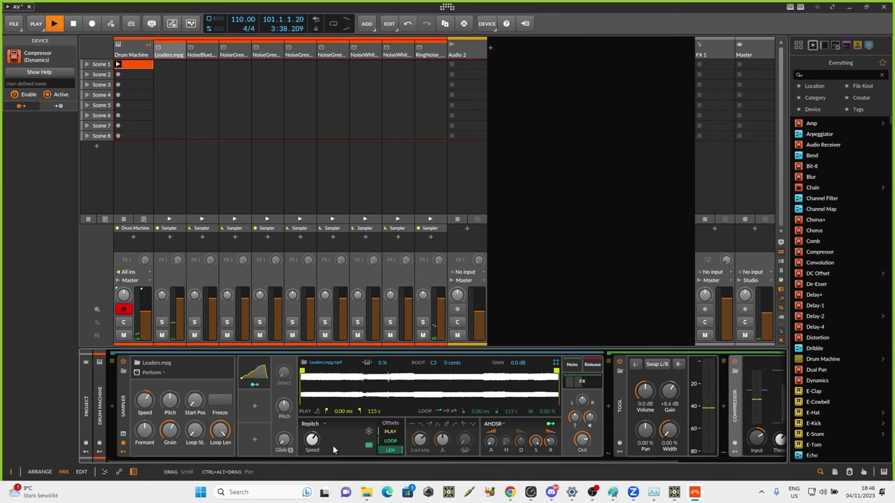
left_click(255, 407)
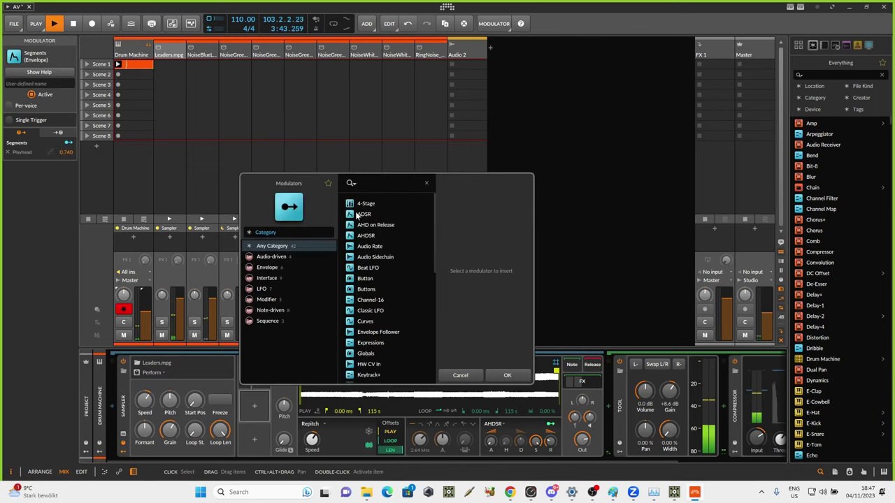
left_click(272, 321)
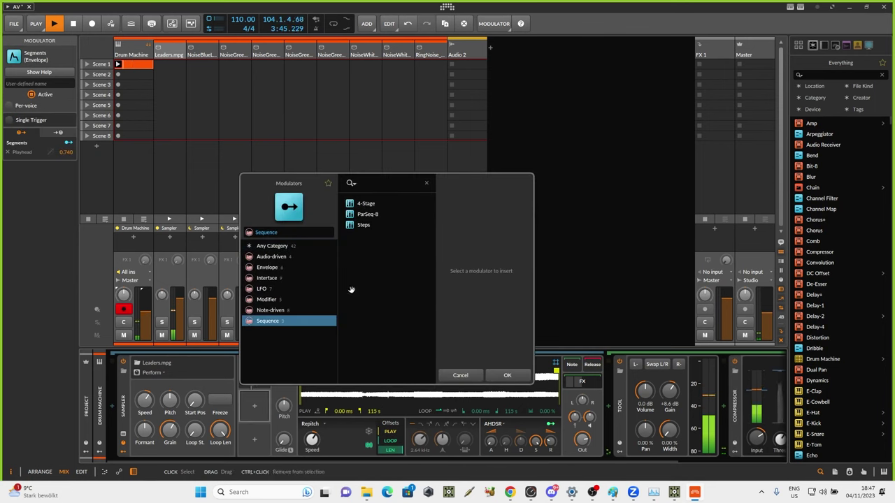
left_click(369, 225)
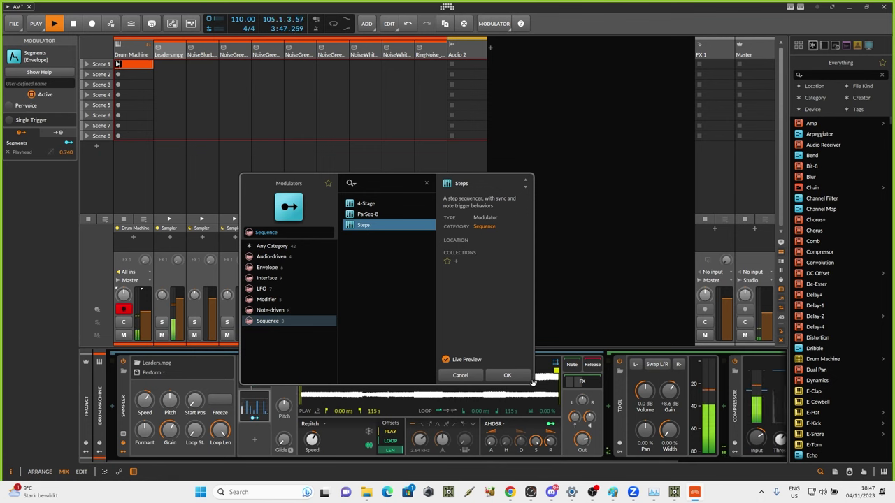
left_click(509, 376)
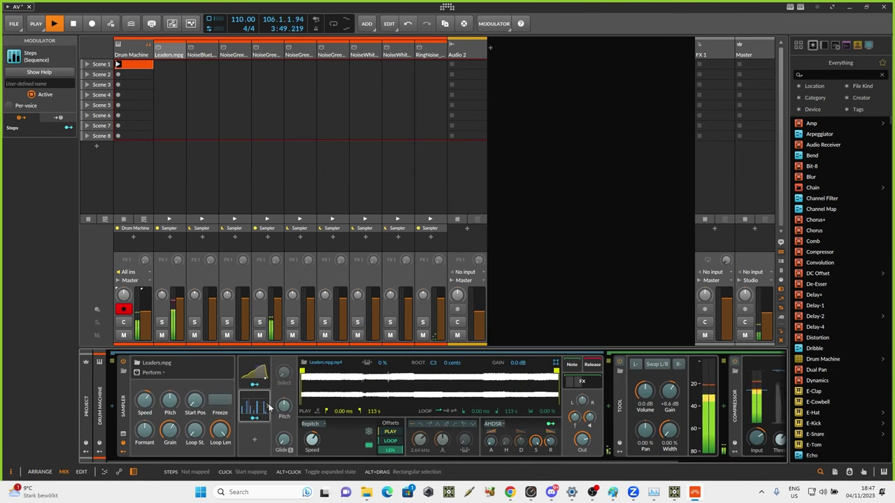
left_click_drag(284, 405, 284, 389)
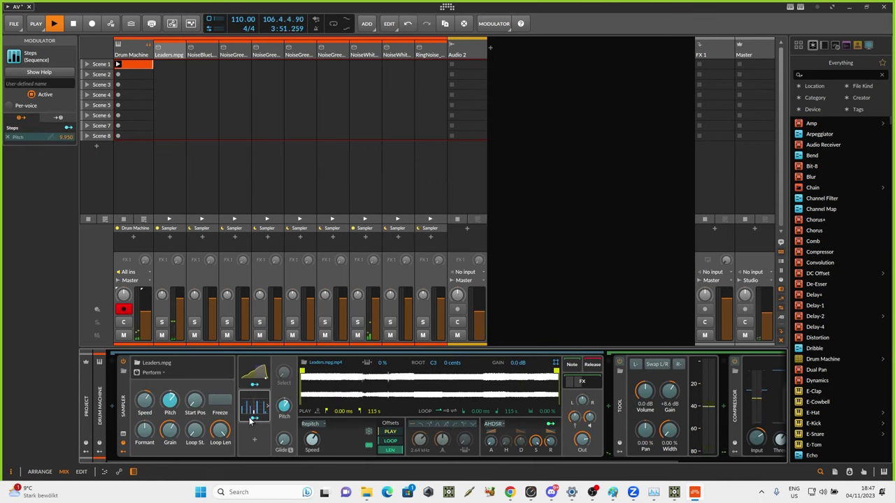
left_click(255, 419)
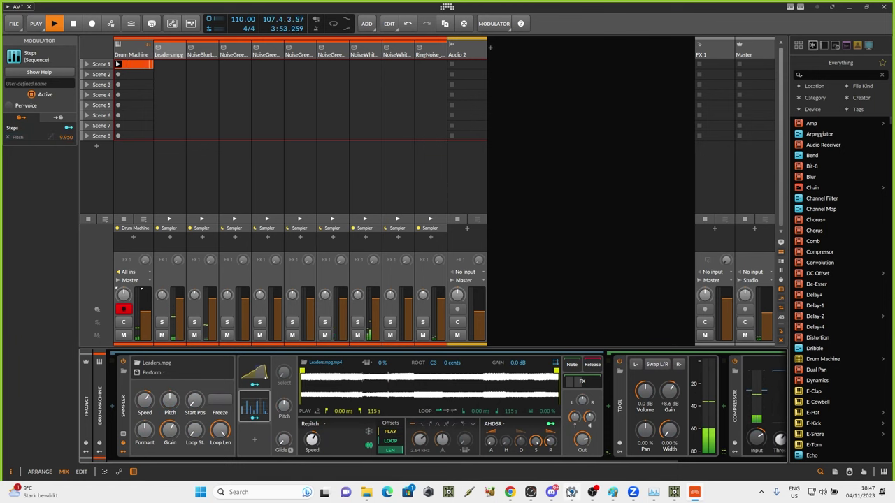
Lengthen the release of the Leaders.mpg Sampler's AHDSR envelope
mouse_move(571, 492)
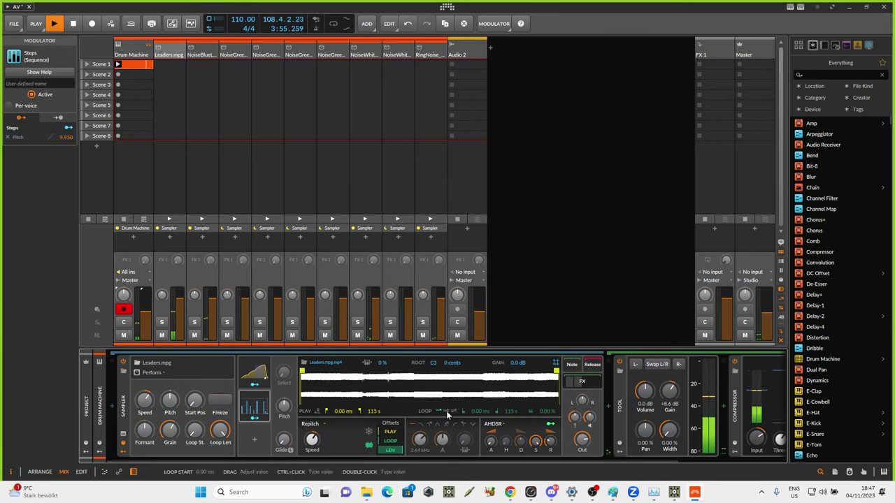
left_click(733, 457)
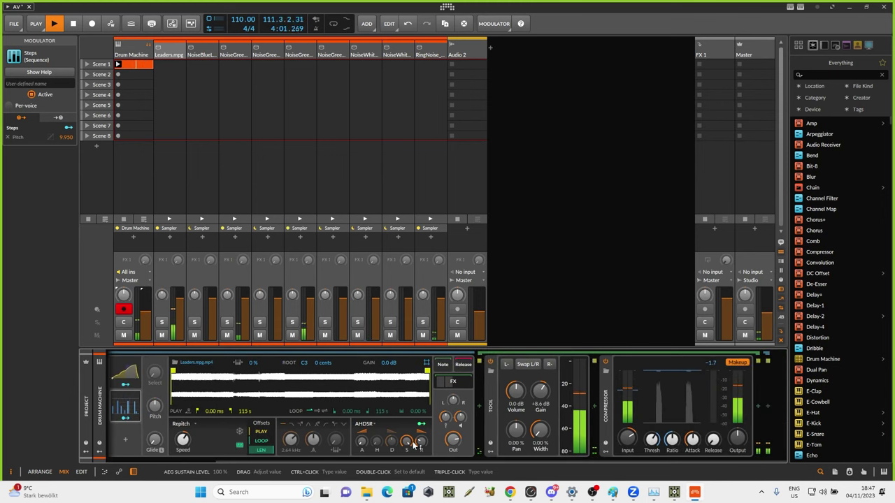
left_click_drag(422, 442, 421, 428)
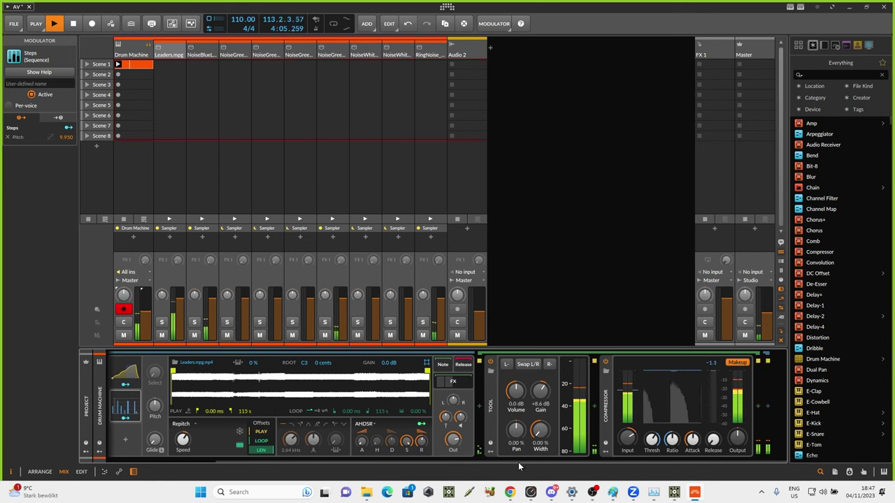
Insert a Filter device after the Compressor at the end of the Leaders.mpg chain
left_click(633, 456)
left_click(760, 405)
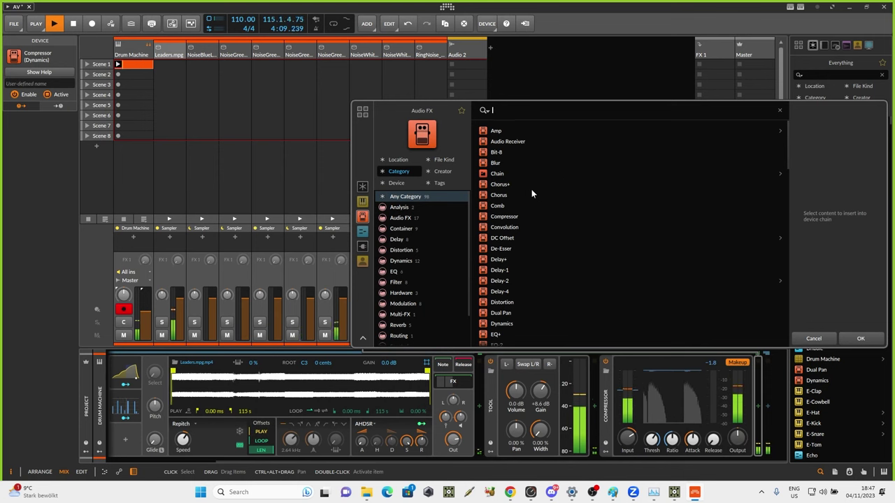
type("f")
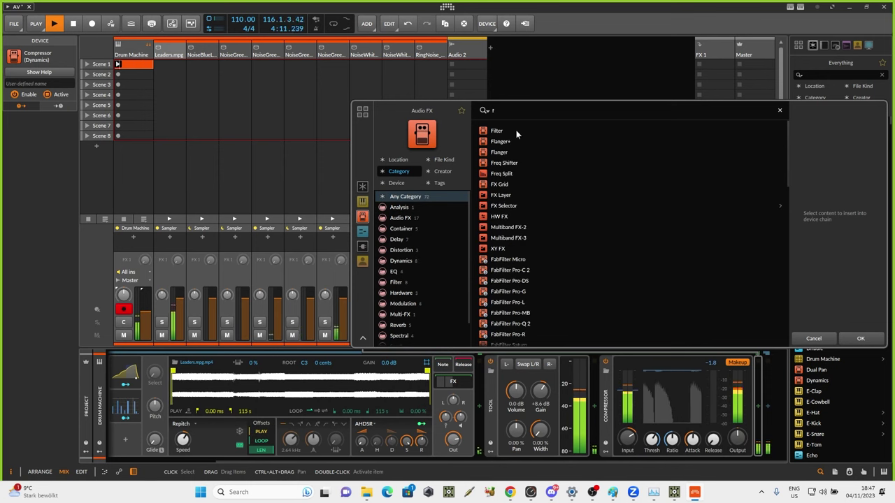
left_click(499, 132)
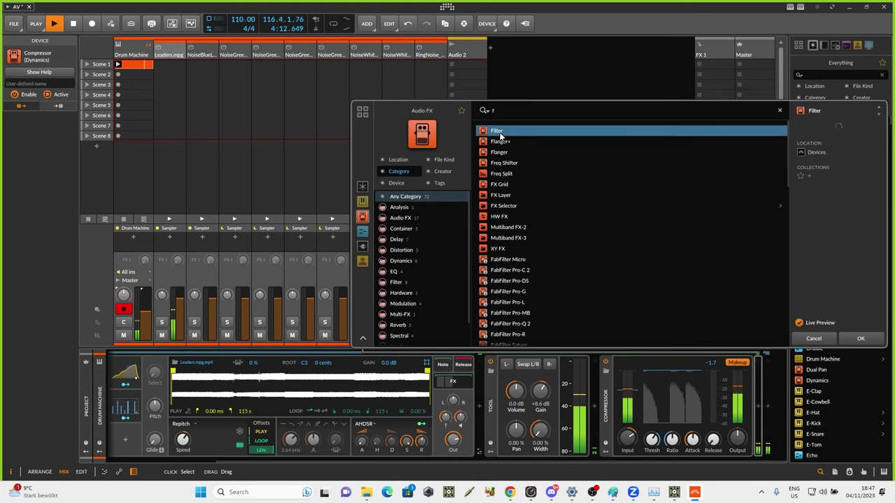
left_click(847, 332)
Move the Filter between the Tool and Compressor devices and adjust its cutoff frequency and filter mode
left_click_drag(683, 455, 739, 427)
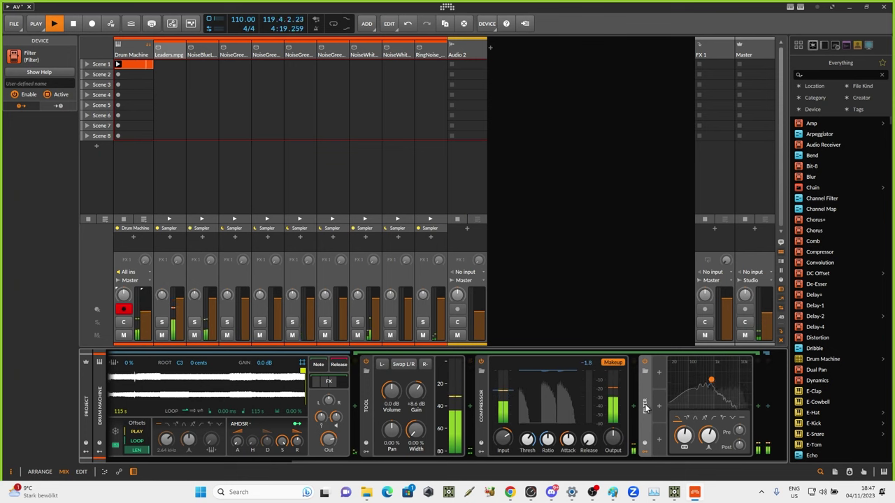
left_click_drag(646, 407, 477, 393)
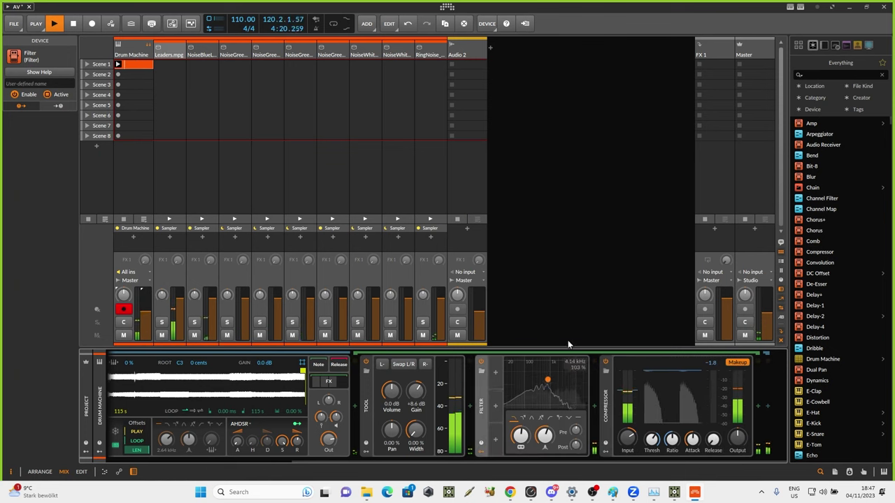
left_click_drag(521, 434, 521, 426)
left_click(526, 417)
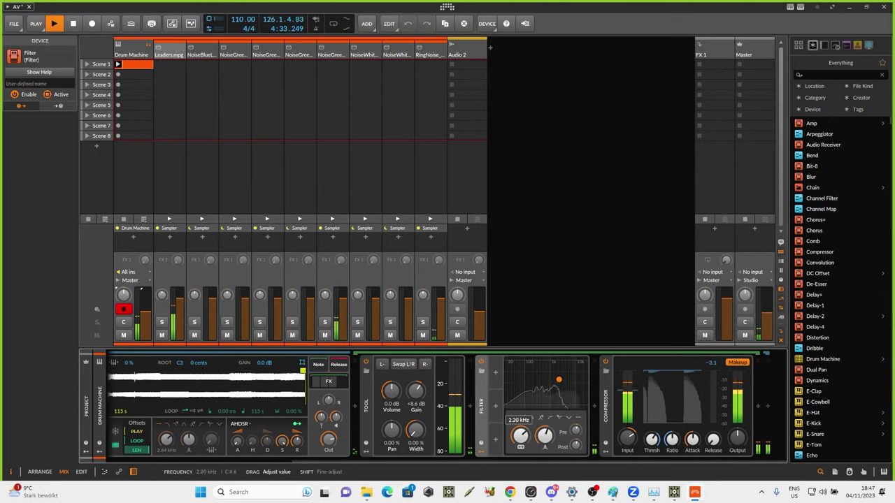
Add an LFO modulator to the Filter device in the Leaders.mpg chain
left_click(497, 371)
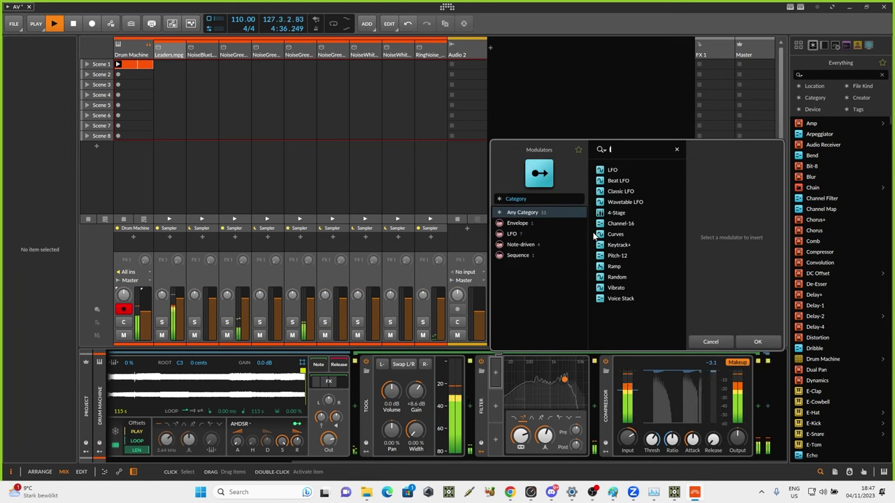
left_click(605, 170)
left_click(755, 343)
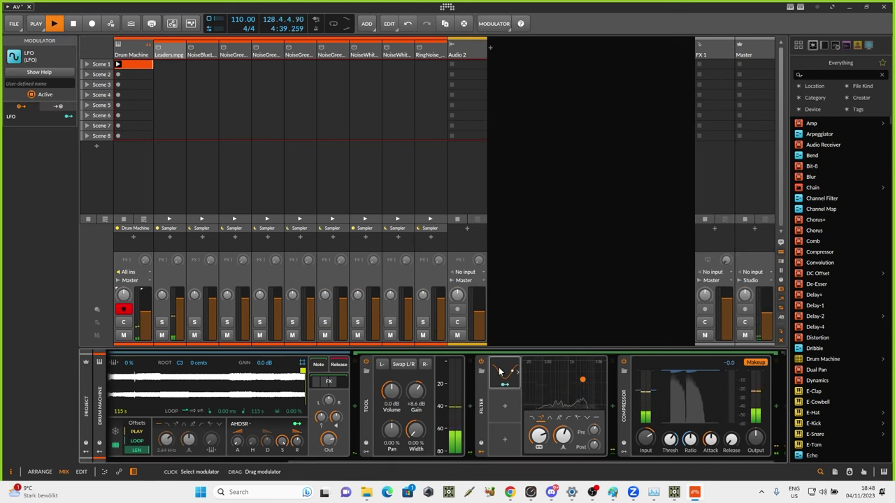
Set the LFO's rate unit to Bar and its rate to 6.00
left_click(581, 373)
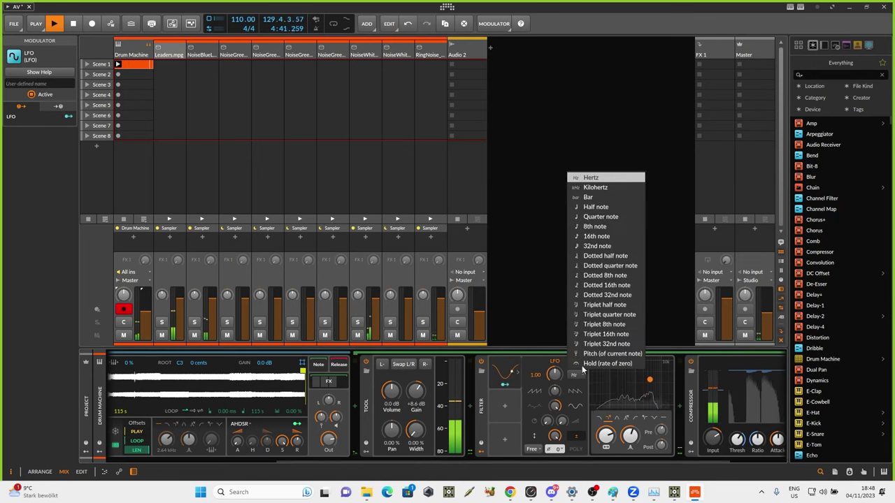
left_click(591, 207)
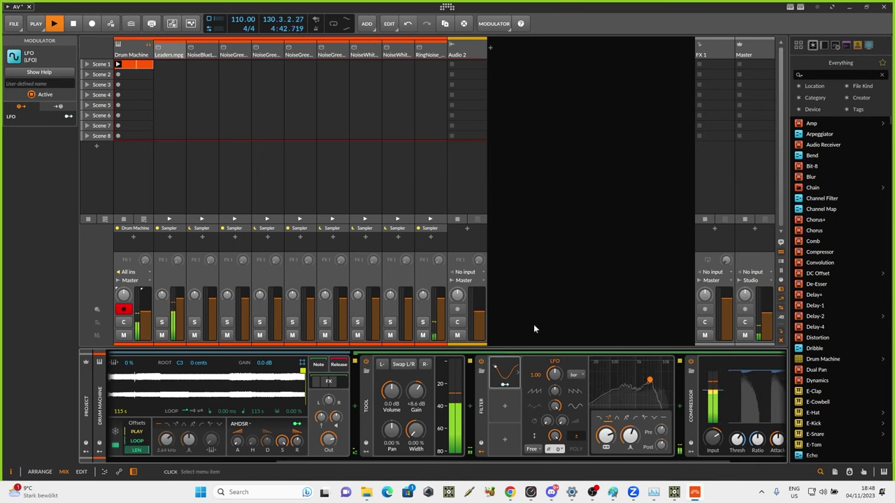
left_click(502, 376)
left_click(502, 377)
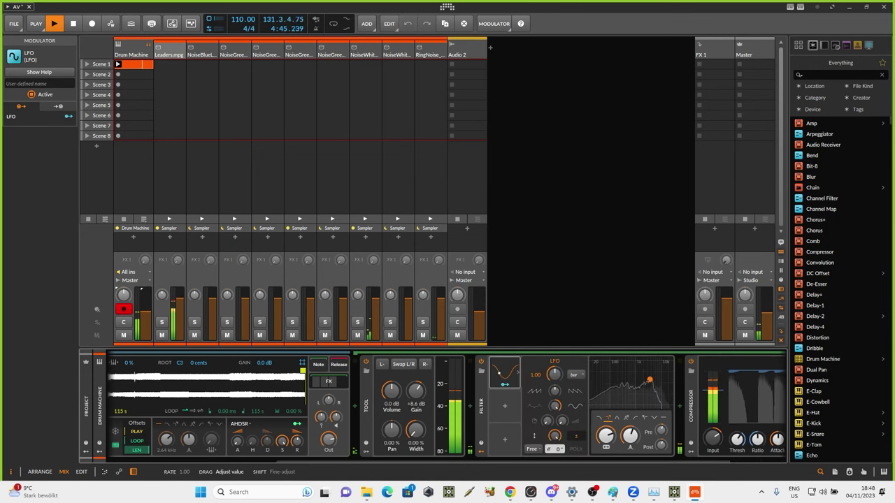
triple_click(536, 374)
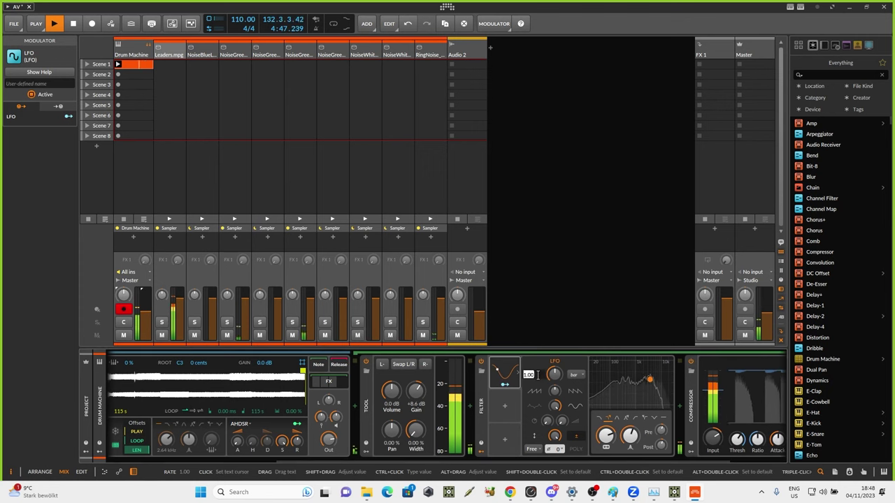
type("6")
key("Return")
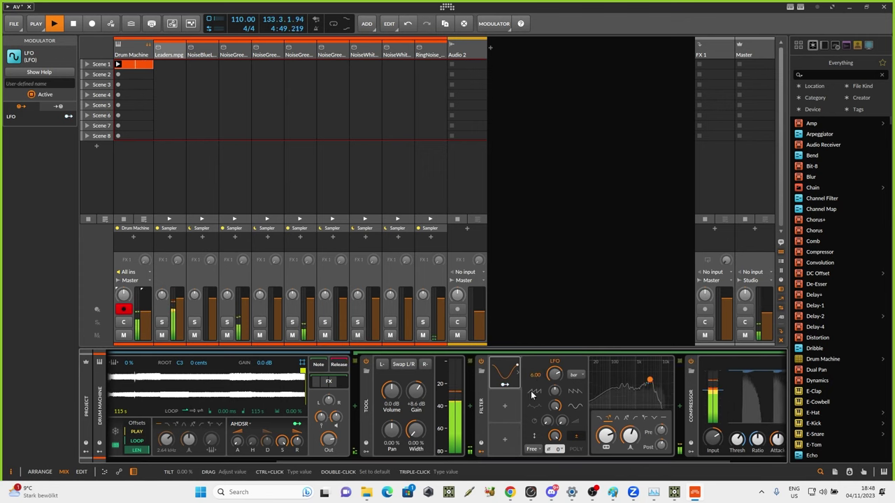
Map the LFO to the Filter's frequency with an amount of about 21.65
left_click(505, 386)
left_click_drag(606, 437, 607, 414)
left_click(504, 385)
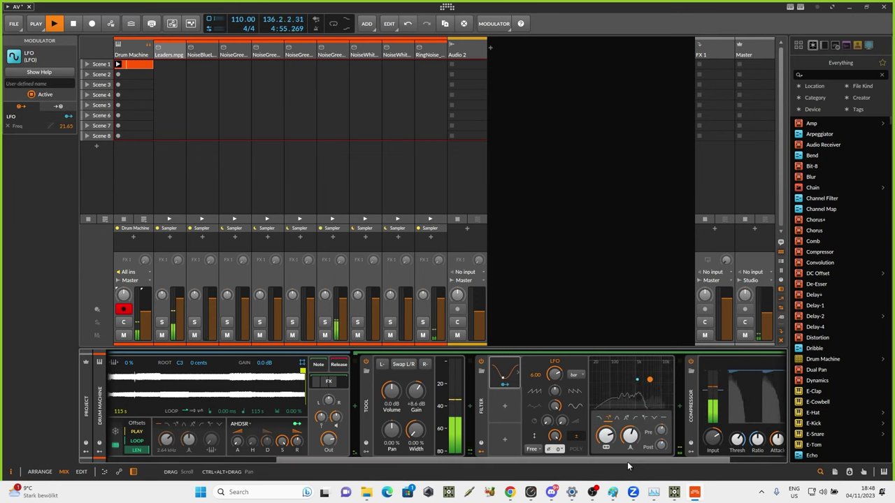
left_click_drag(627, 461, 680, 458)
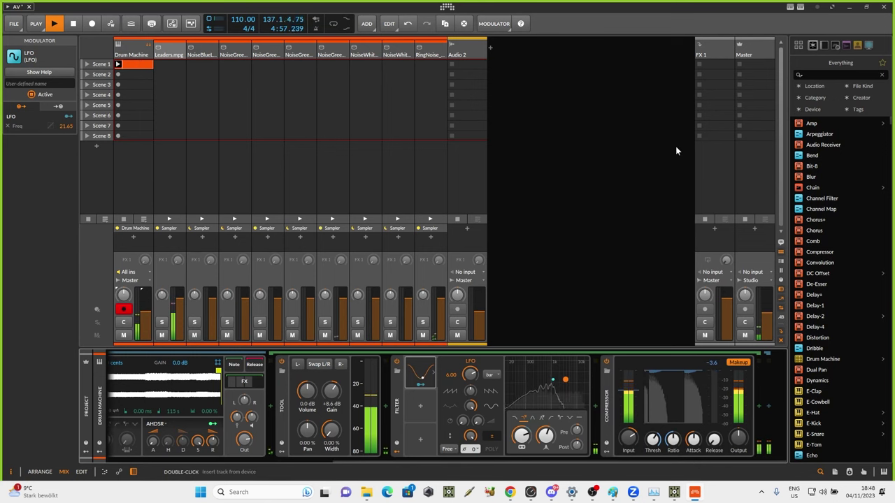
Insert a Convolution reverb on the FX 1 track
left_click(702, 47)
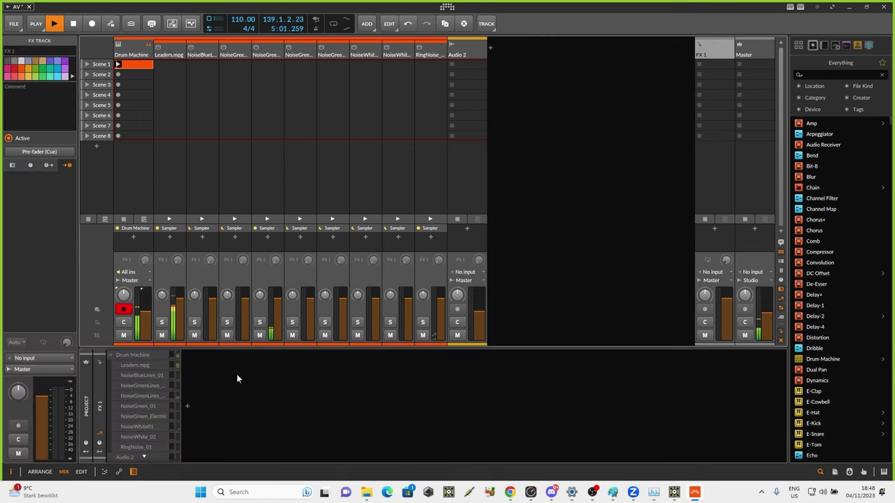
left_click(188, 408)
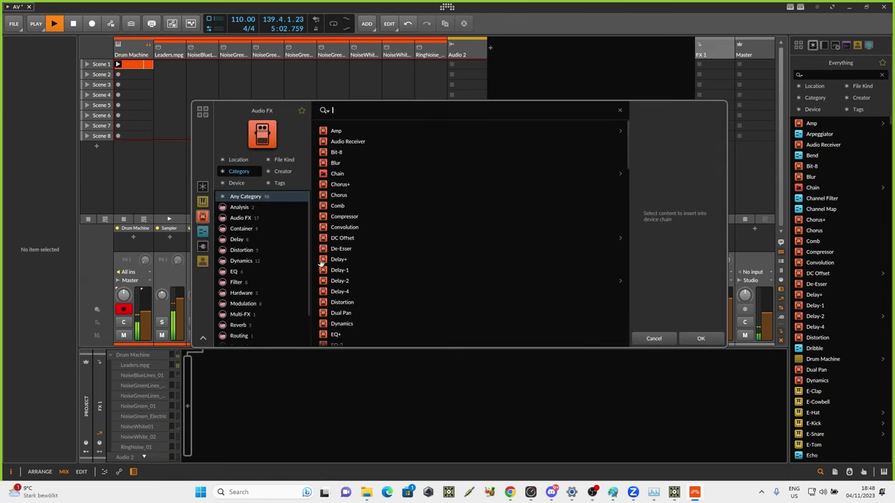
left_click(353, 228)
left_click(692, 337)
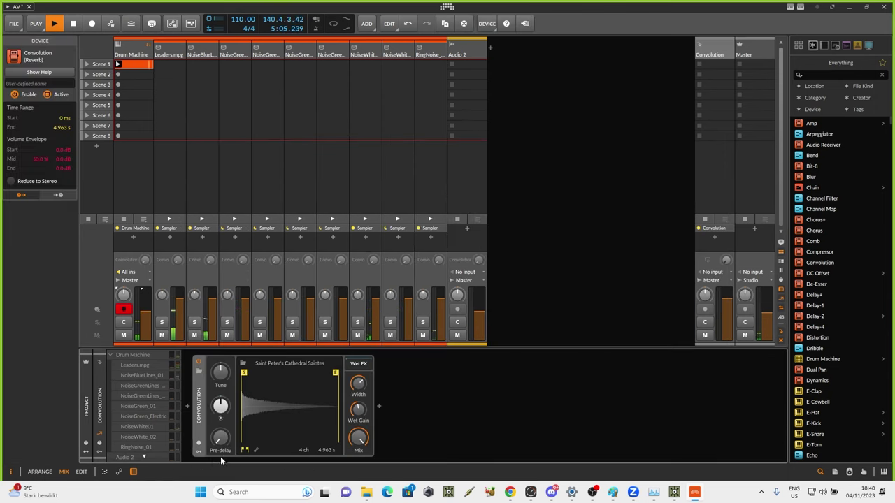
Raise the Convolution's pre-delay and turn up the Leaders.mpg channel's send to it
left_click_drag(223, 444, 222, 430)
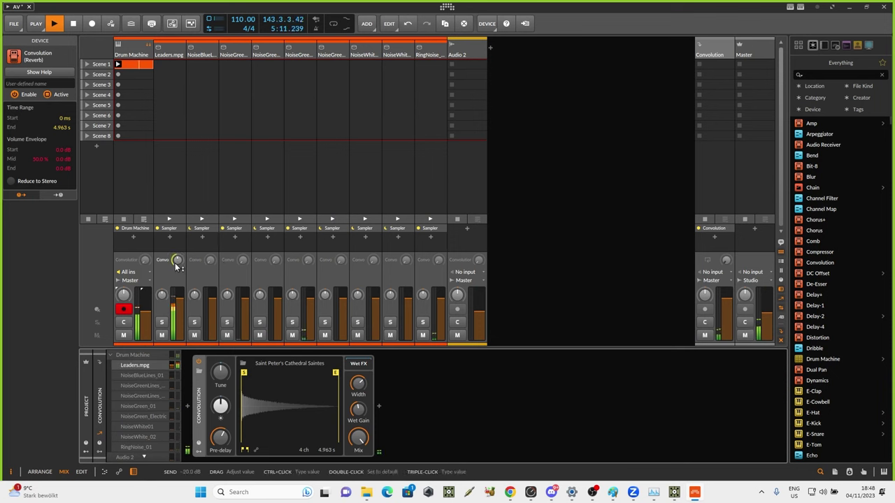
left_click_drag(176, 265, 175, 140)
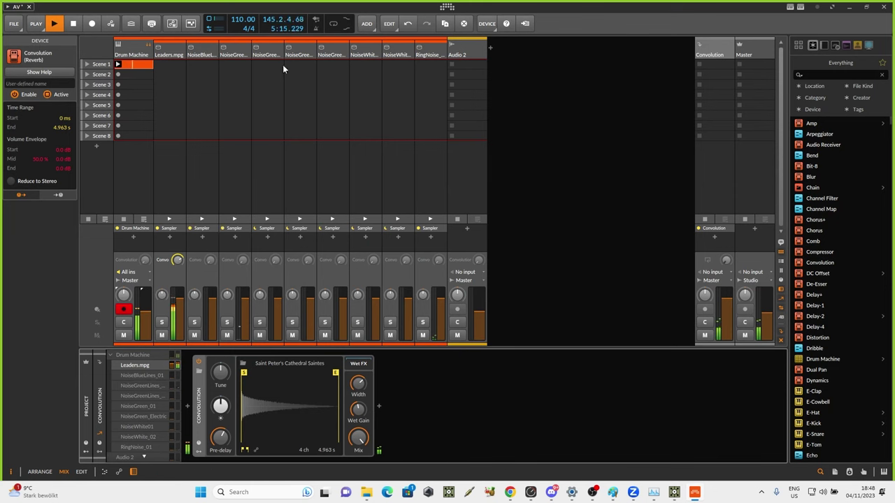
Insert a Compressor after the NoiseBlueLines_01 Sampler and raise that channel's send to the Convolution reverb
left_click(209, 51)
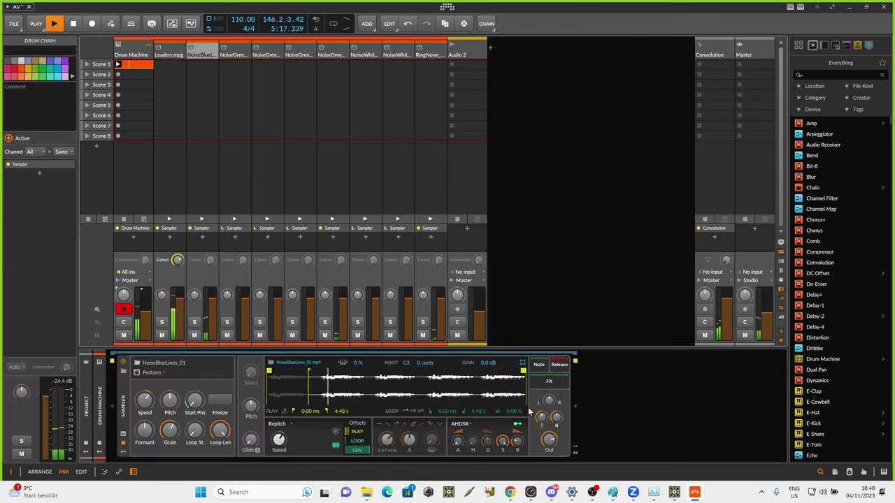
left_click(574, 407)
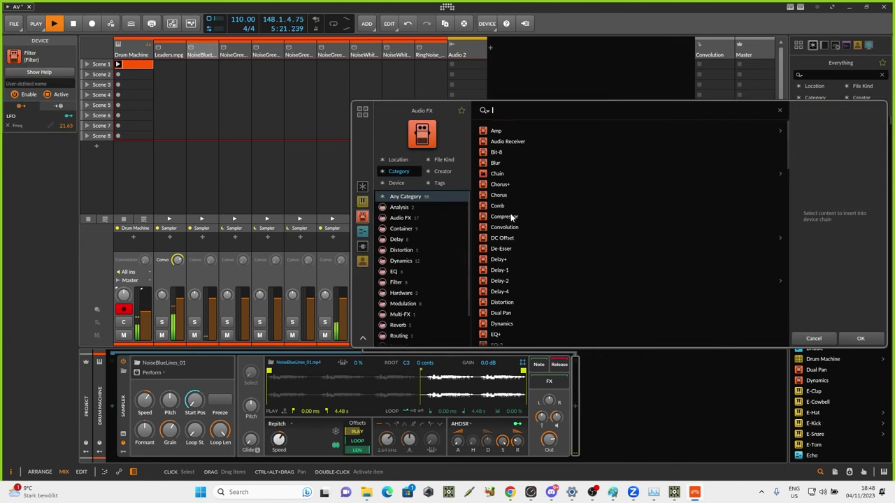
type("co")
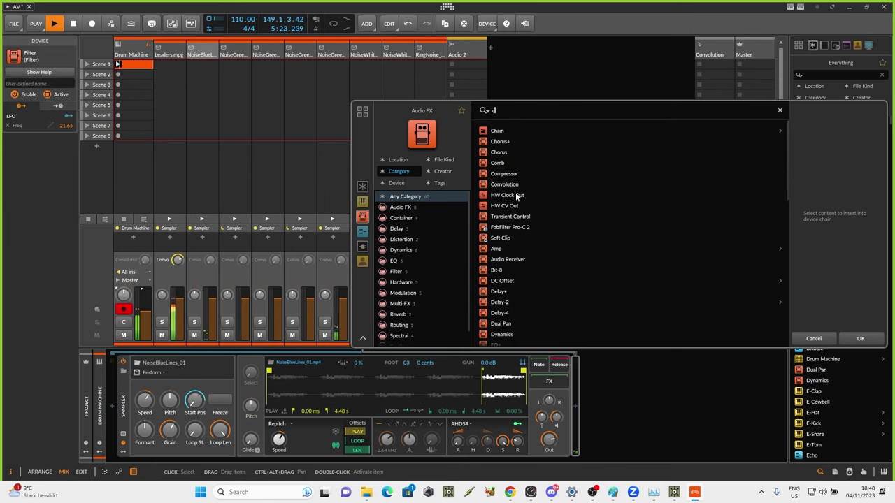
left_click(516, 142)
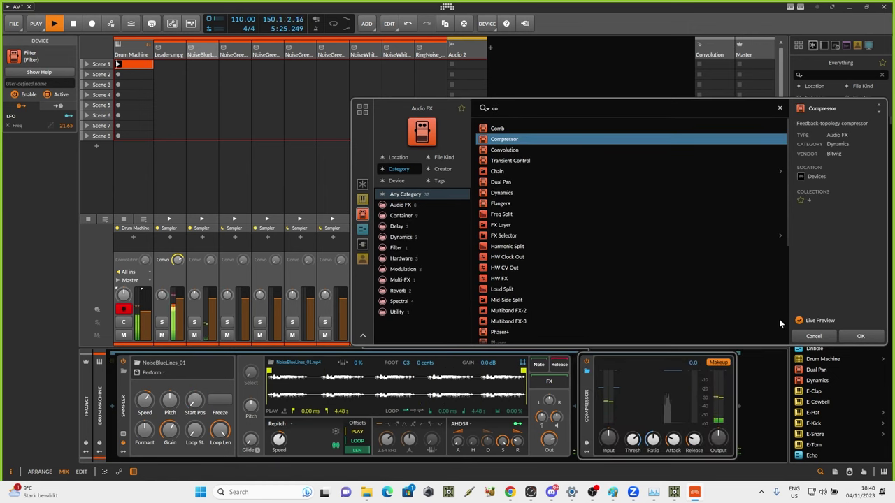
left_click(860, 337)
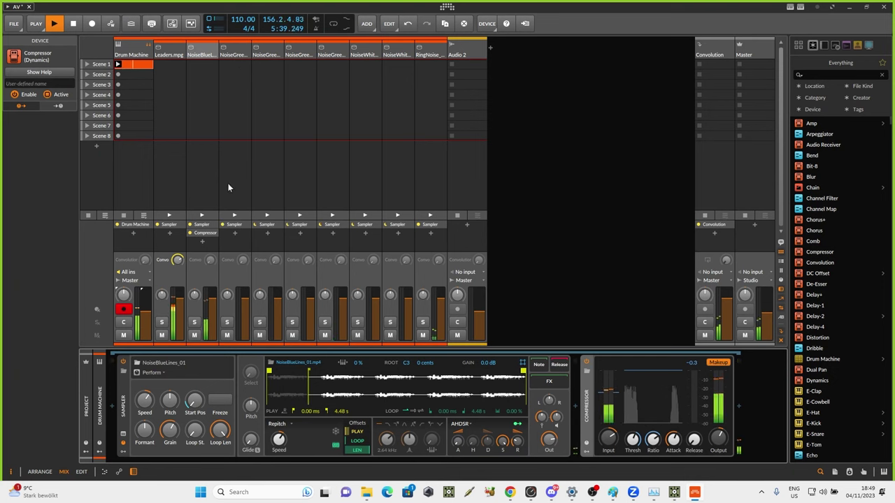
left_click_drag(211, 260, 224, 284)
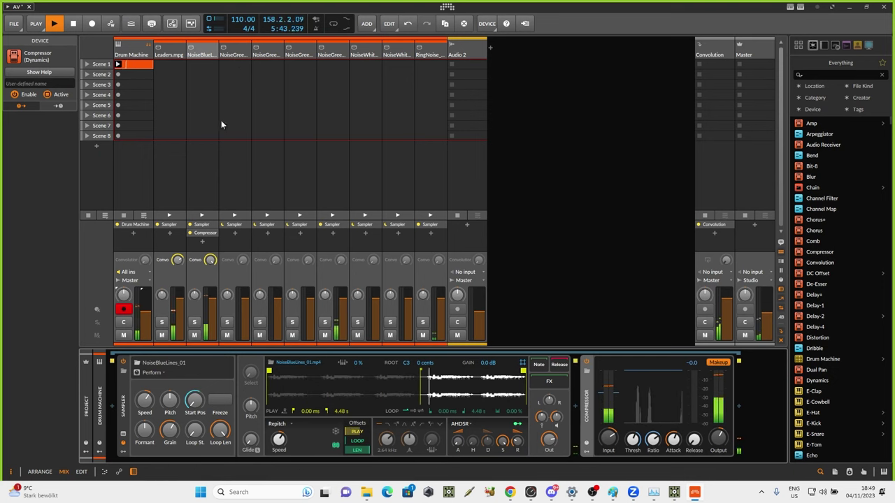
Insert a Compressor after the NoiseGreenLines_02 Sampler
left_click(237, 52)
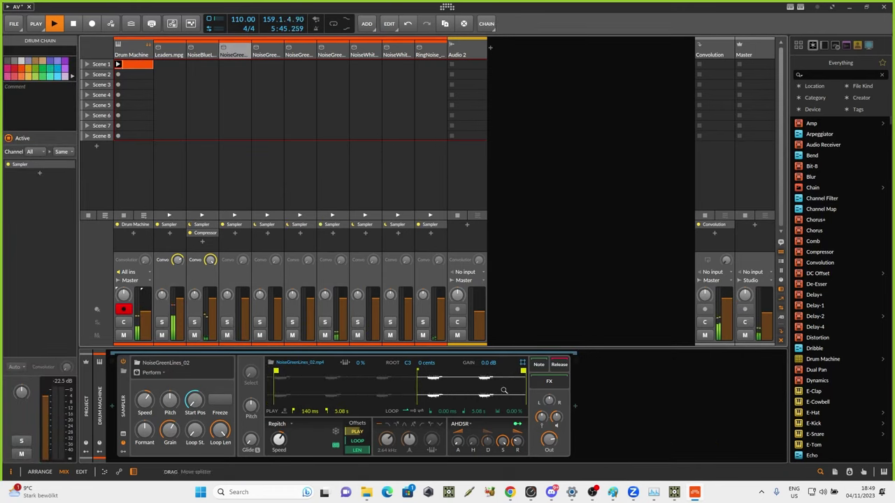
left_click(575, 406)
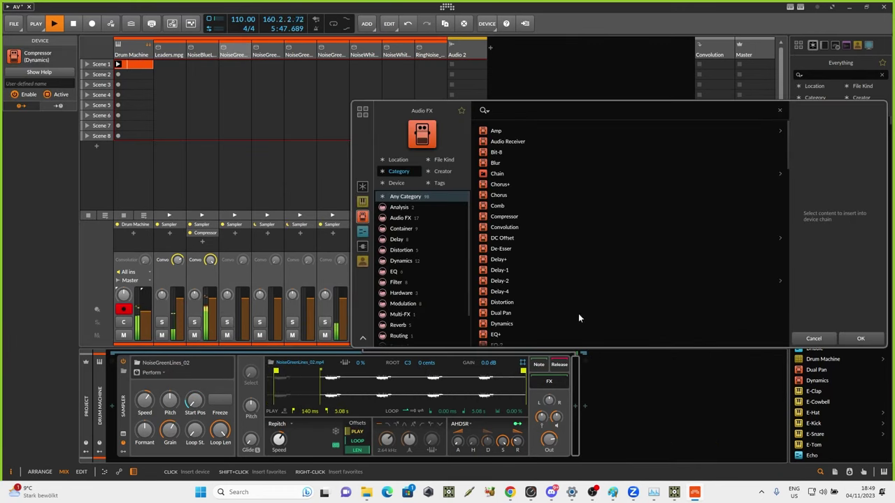
left_click(521, 218)
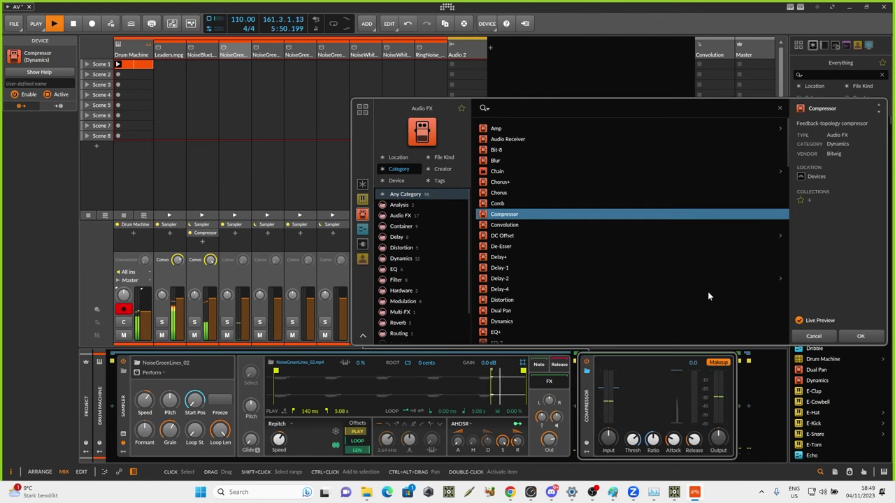
left_click(859, 336)
Raise the NoiseGreenLines_02 Compressor's input, adjust its attack, and tweak the Sampler's envelope decay
left_click_drag(610, 440, 611, 424)
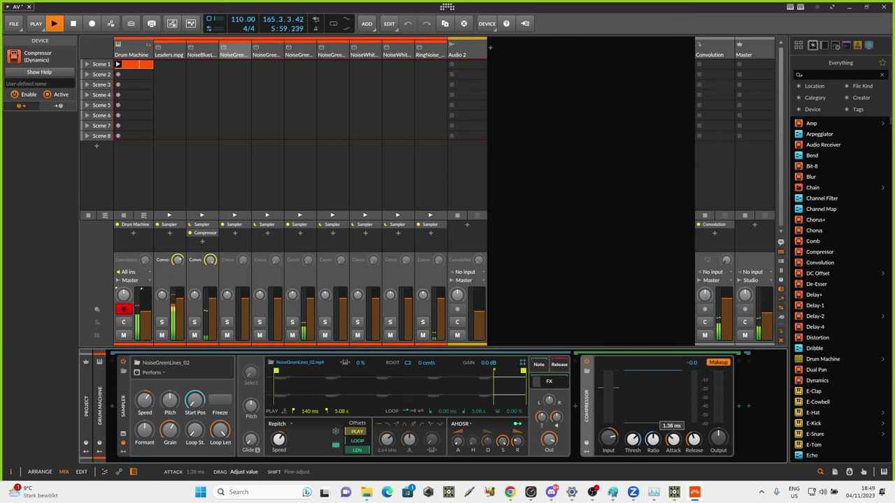
left_click_drag(671, 437, 671, 435)
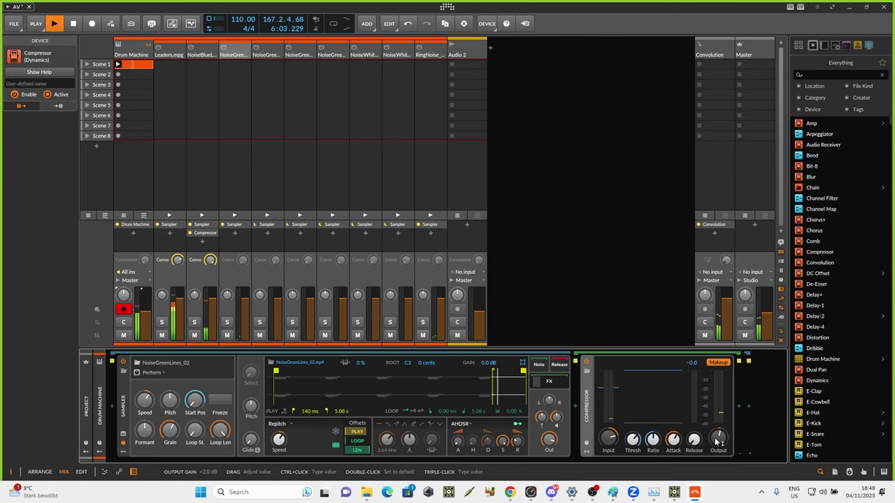
left_click_drag(488, 441, 487, 438)
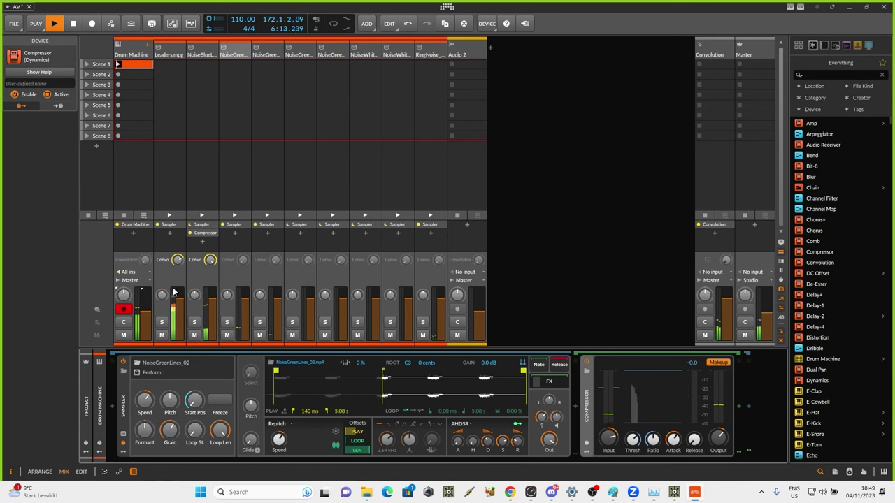
Raise the NoiseGreenLines_02 channel's Convolution send, and shape the NoiseGreenLines_03 Sampler's output, envelope sustain and filter, with cutoff at 10.5 kHz
left_click_drag(209, 261, 242, 256)
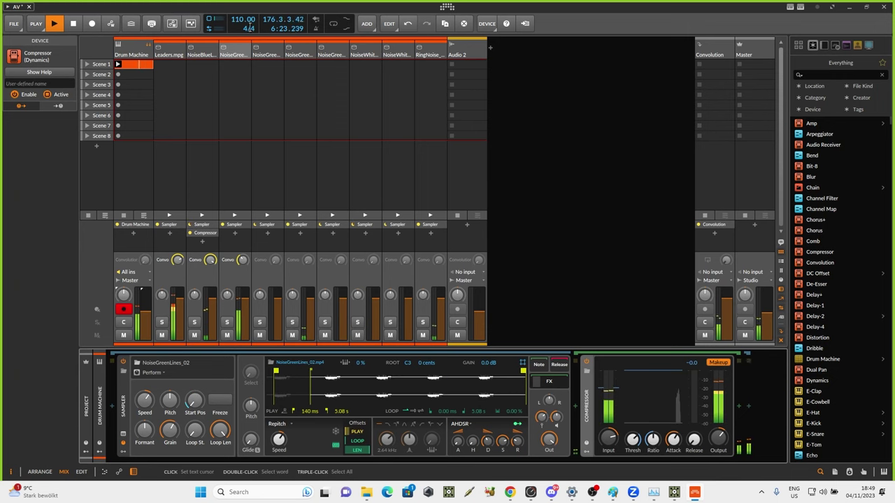
left_click(271, 55)
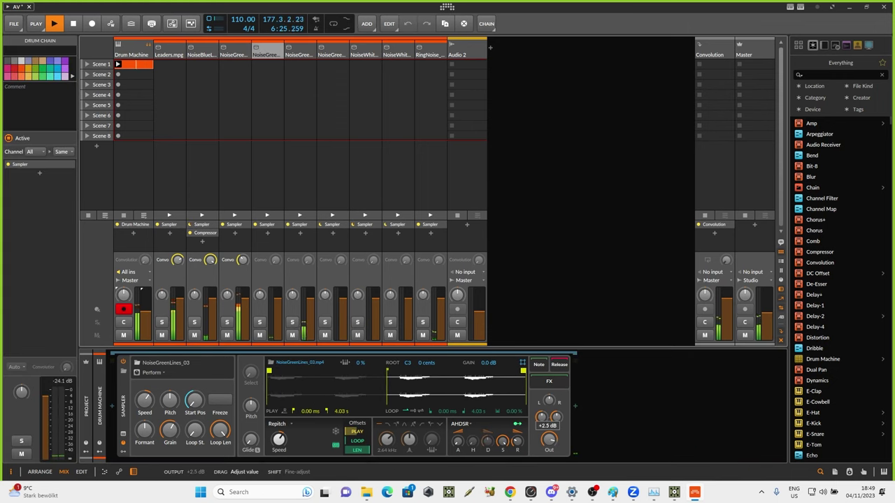
left_click_drag(544, 423, 547, 421)
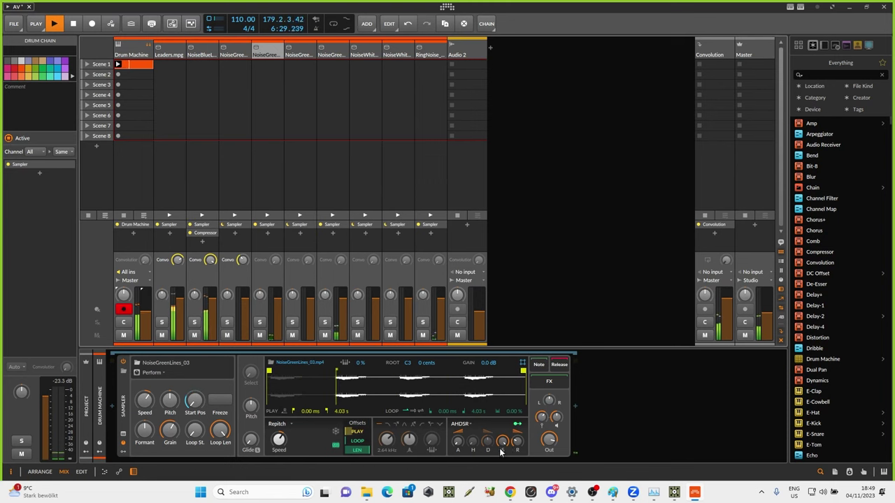
left_click_drag(502, 443, 502, 458)
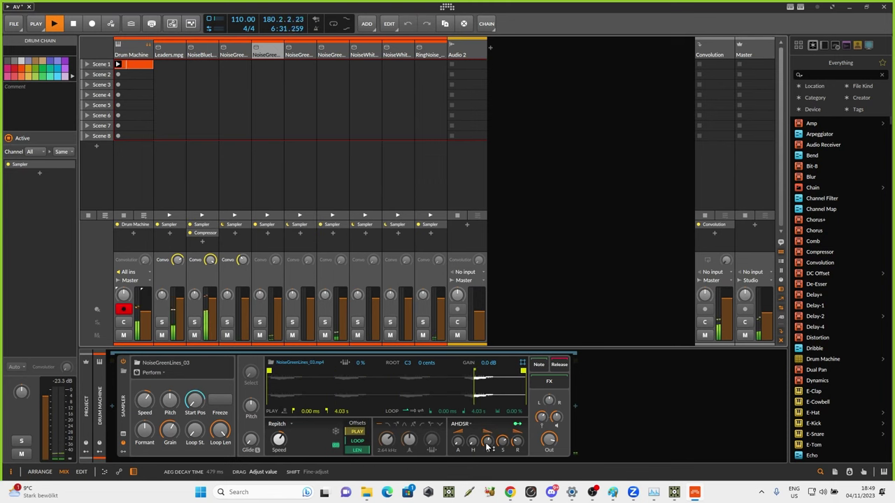
left_click(386, 425)
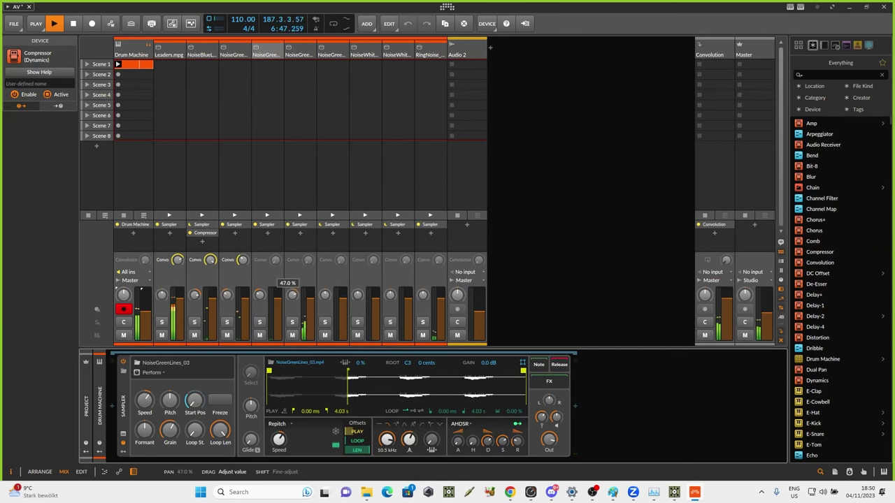
Raise the Convolution sends of the remaining three NoiseGreen channels
left_click_drag(309, 264, 309, 234)
left_click_drag(339, 265, 339, 253)
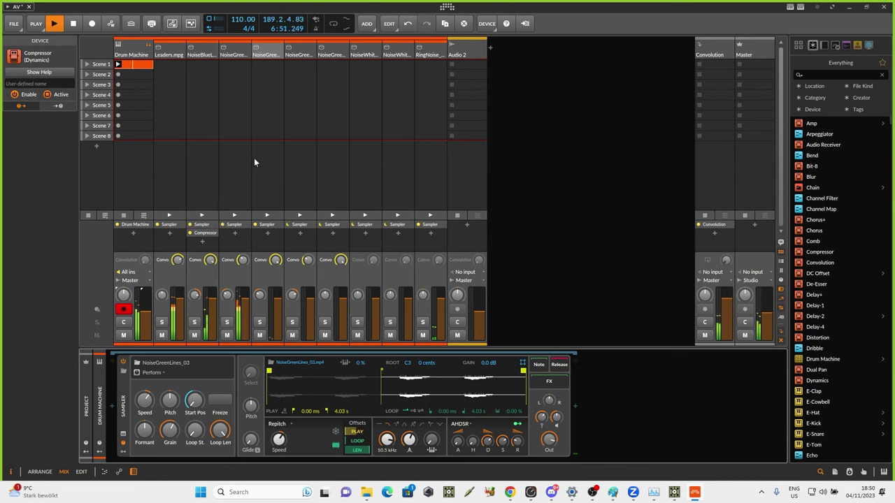
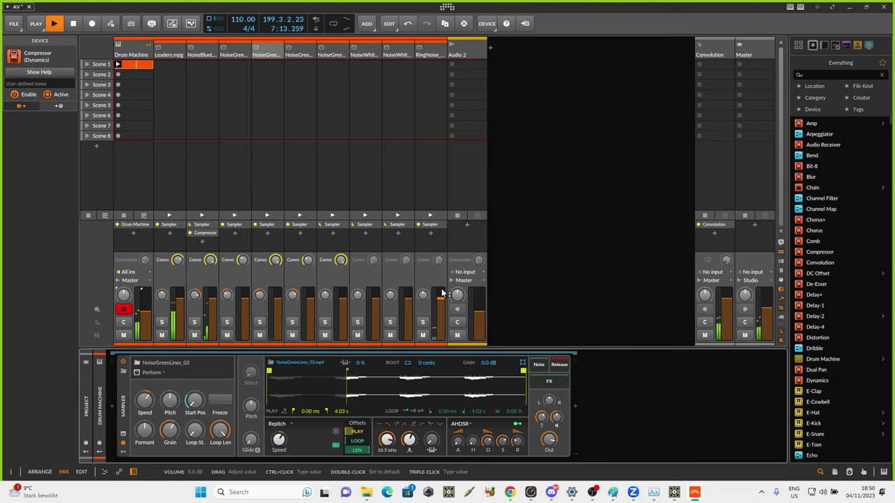
Raise the filter cutoffs of the RingNoise_01 and NoiseWhite_02 Samplers, the latter to 9.13 kHz, and turn up the last three sampler channels' Convolution sends
left_click(431, 56)
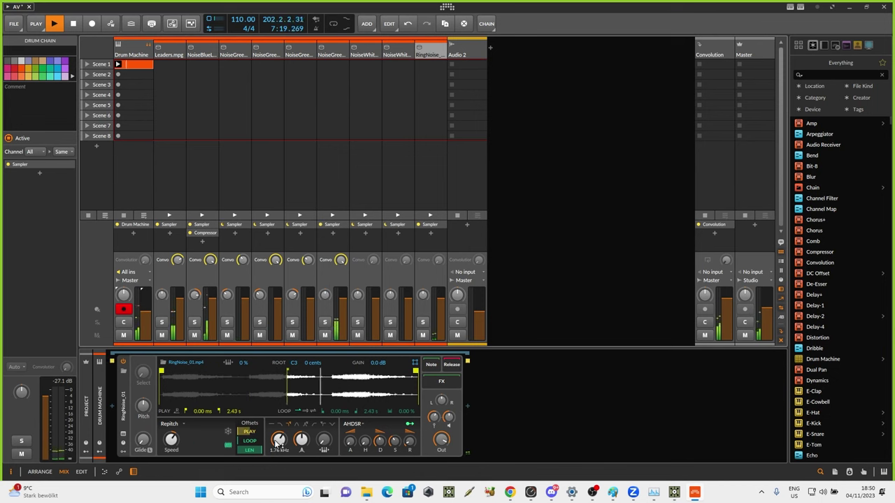
left_click_drag(277, 442, 278, 430)
left_click(397, 54)
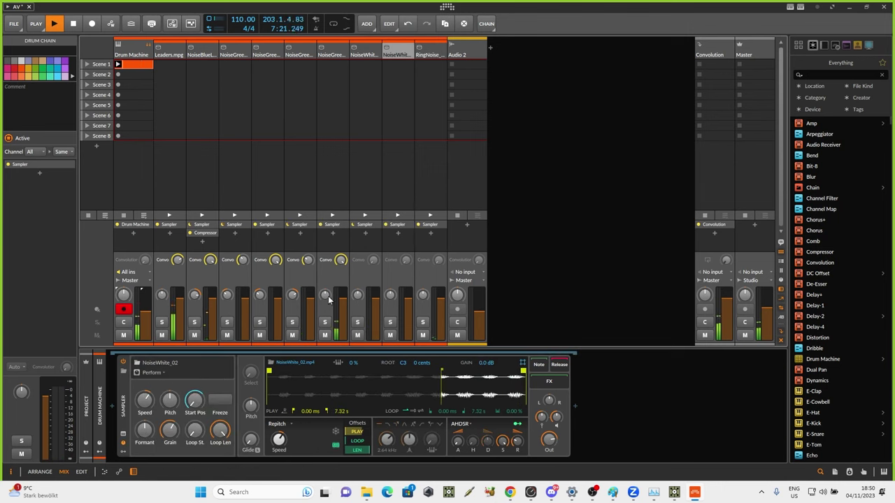
left_click_drag(386, 444, 386, 420)
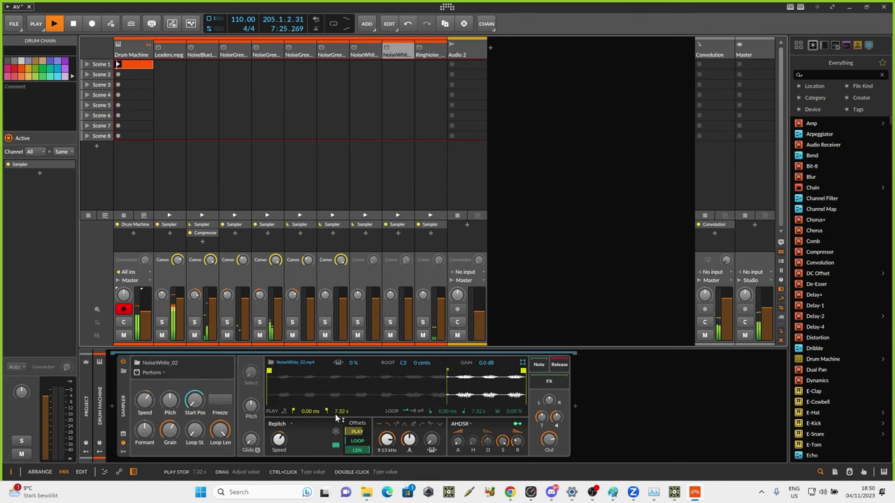
left_click_drag(409, 438, 409, 430)
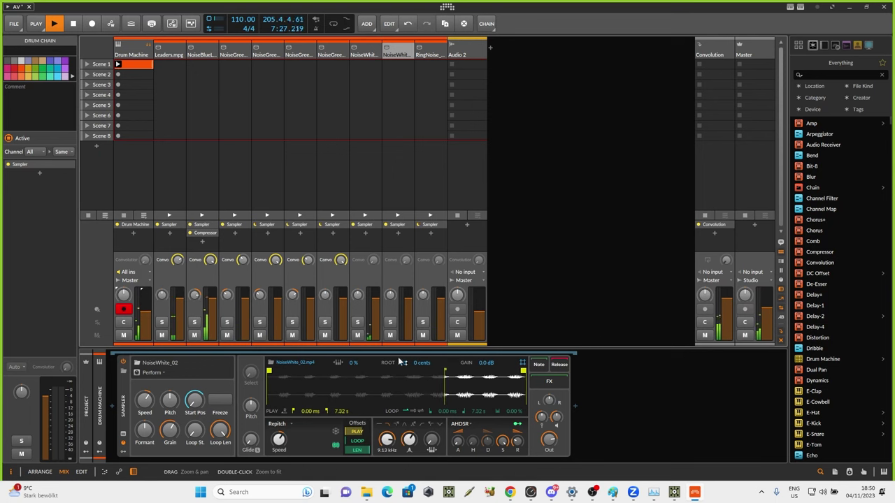
left_click_drag(373, 261, 437, 262)
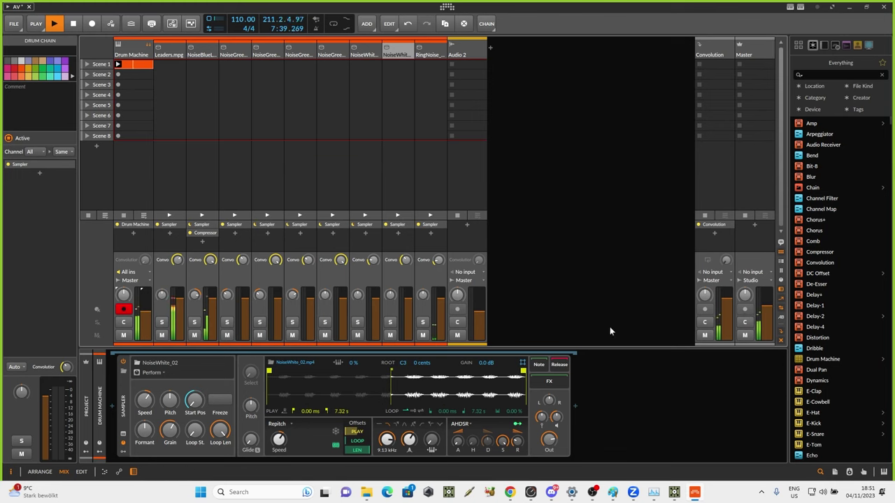
Switch to TouchDesigner and add a Constant TOP connected after render1
left_click(675, 492)
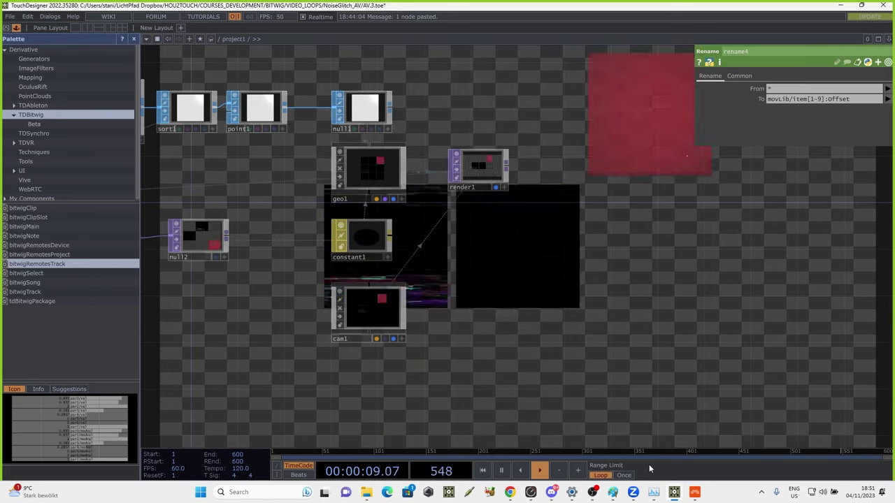
right_click(507, 163)
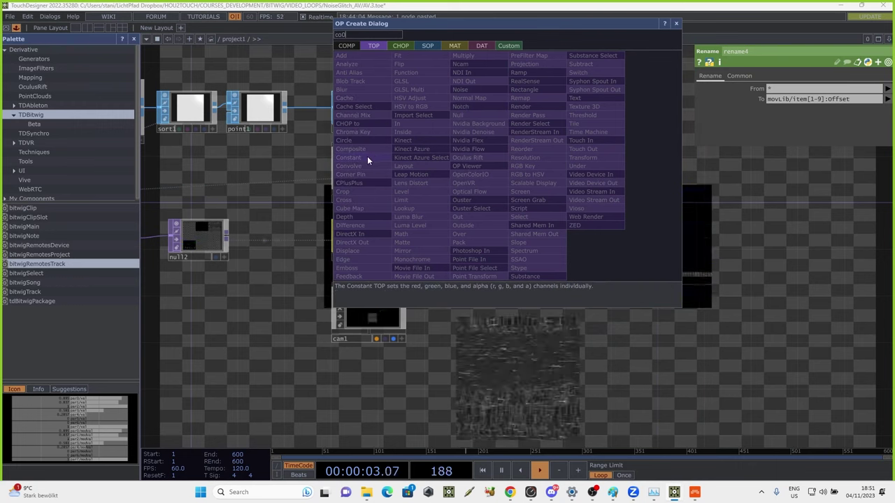
left_click(368, 156)
left_click(548, 169)
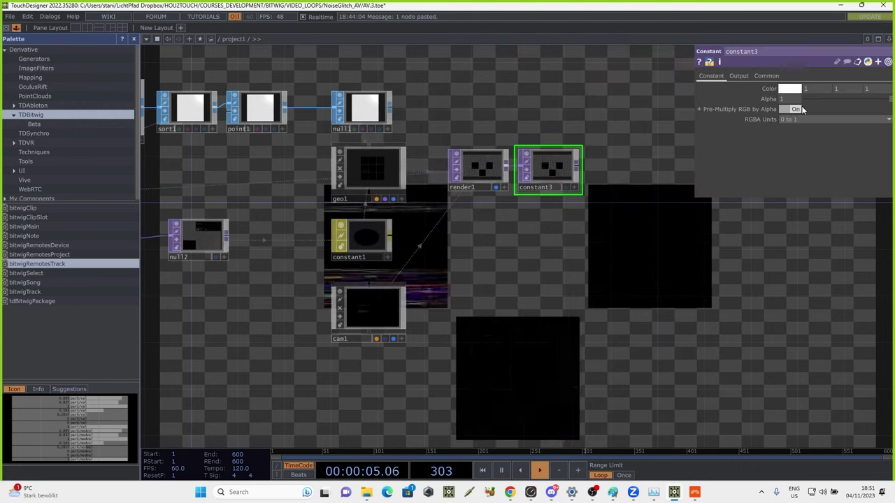
Set the colour of constant3 to black
left_click(796, 89)
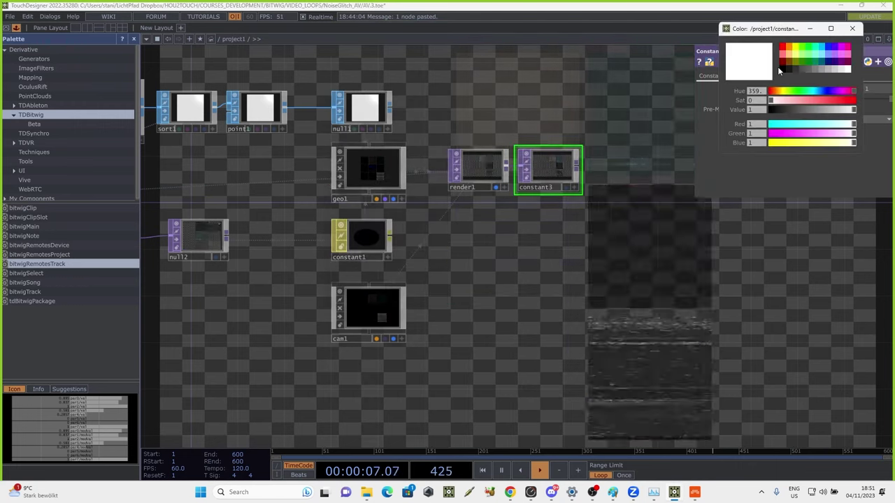
left_click(784, 67)
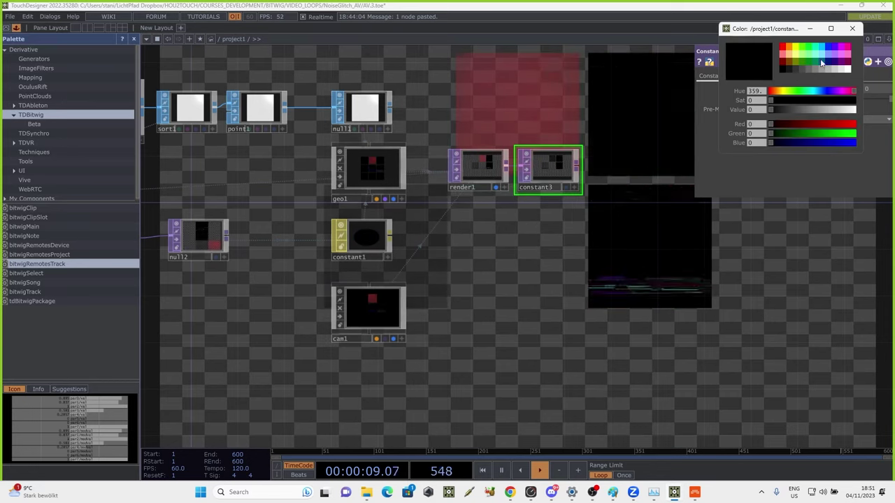
left_click(856, 32)
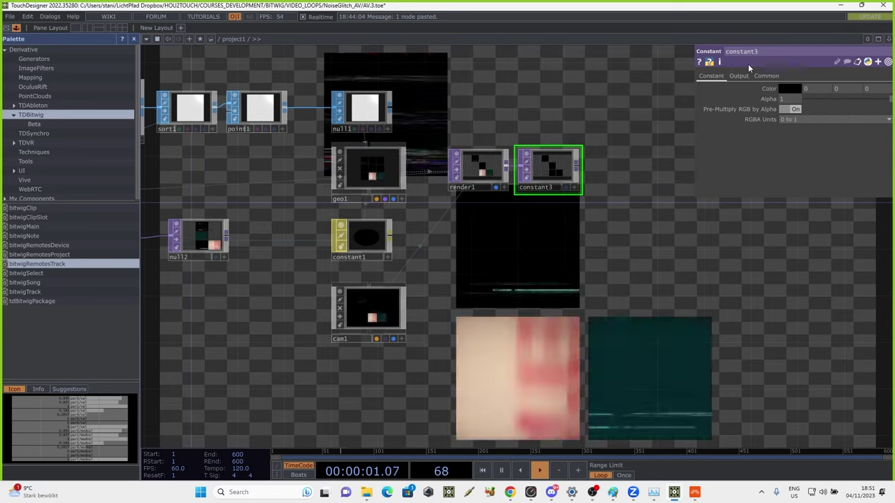
Composite constant3 with its input using the Over operation and turn on Swap Order
left_click(739, 75)
left_click(805, 99)
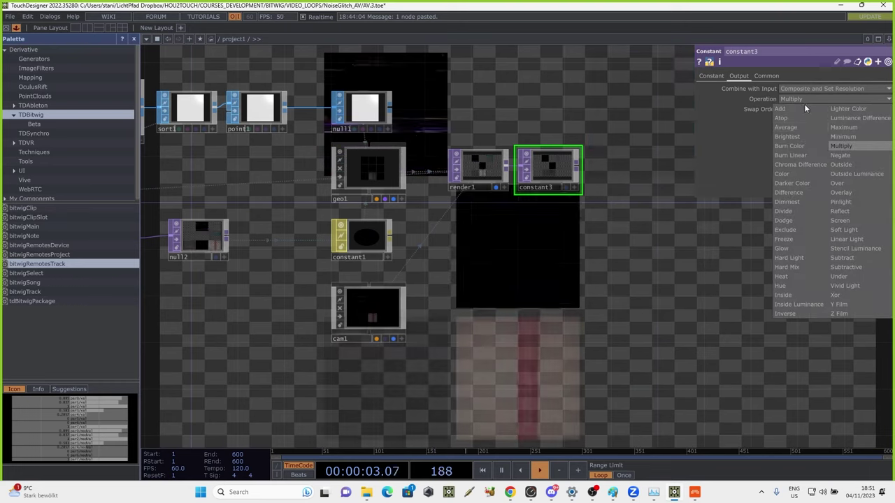
left_click(837, 183)
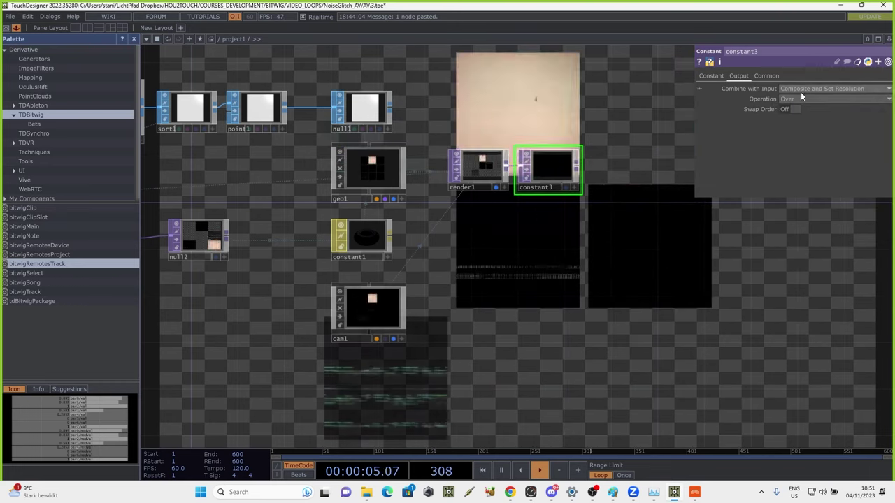
left_click(794, 108)
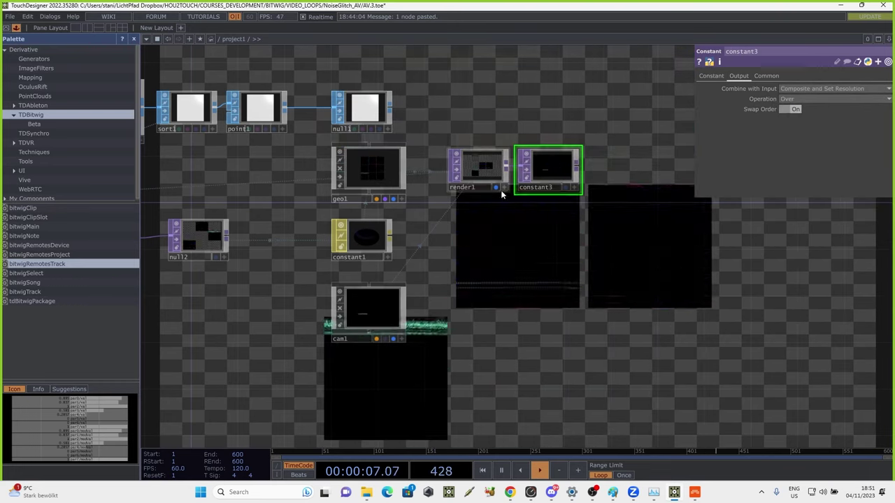
Display constant3 instead of render1 as the network background
left_click(496, 188)
left_click(565, 187)
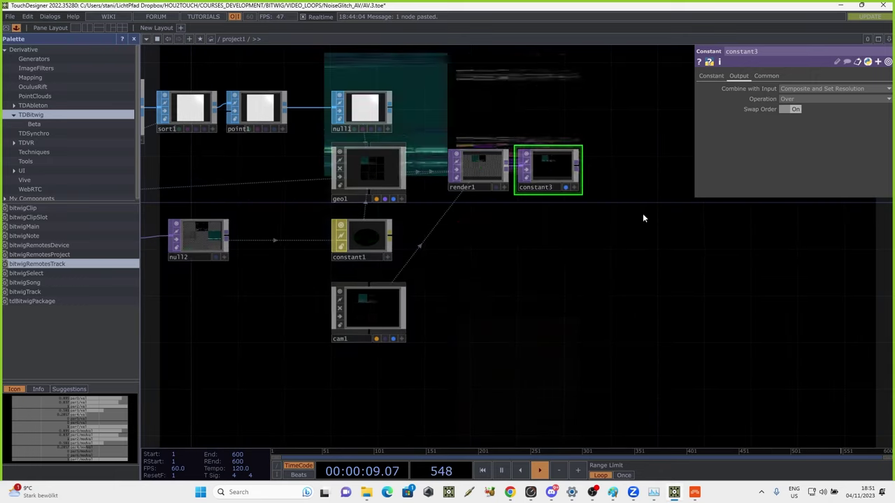
left_click_drag(628, 211, 536, 204)
scroll(545, 218, "down", 5)
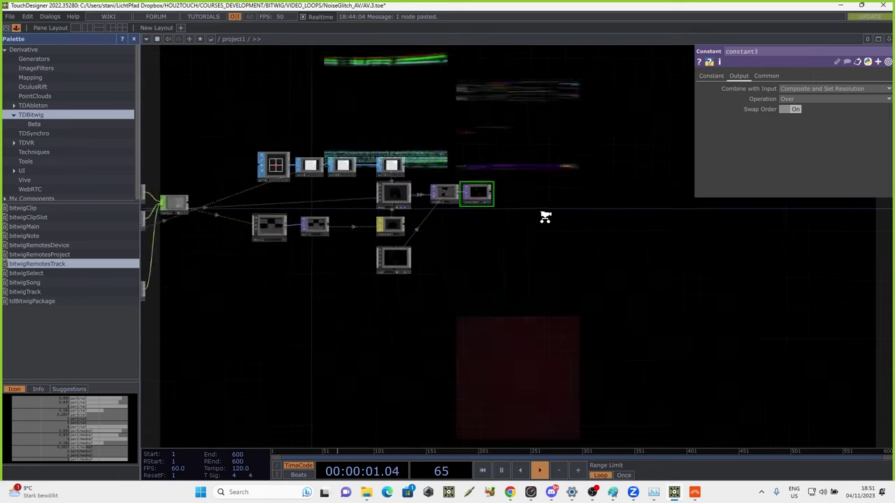
left_click_drag(578, 288, 647, 376)
scroll(648, 382, "down", 3)
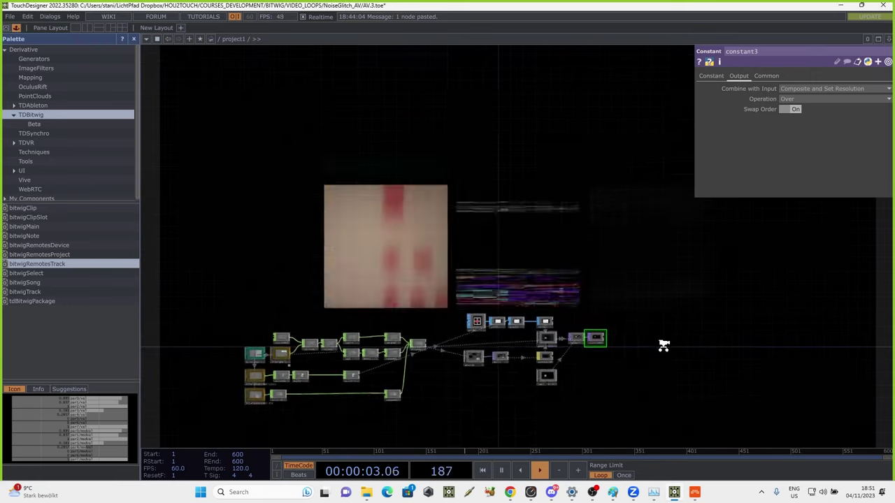
left_click_drag(696, 313, 638, 310)
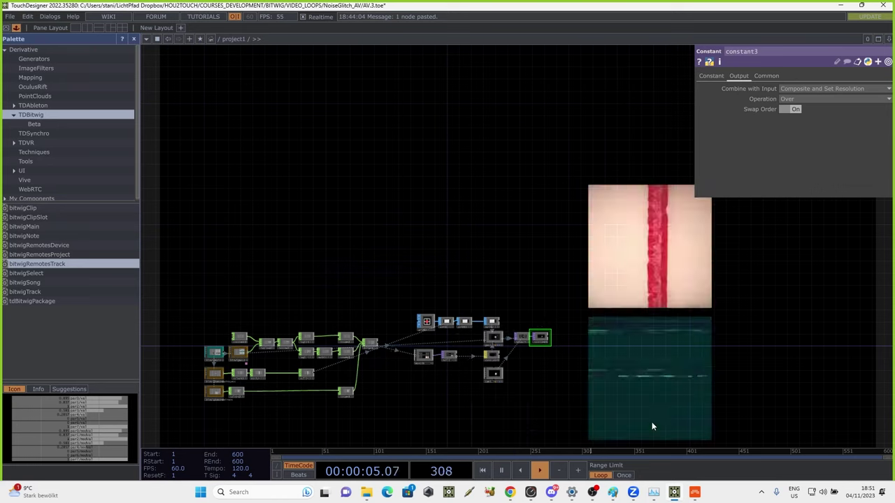
Switch to Bitwig, open the Drum Machine's Scene 1 clip, and add a Leaders.mpg note at 1.4.3 with a length of 0.0.1.54
left_click(694, 491)
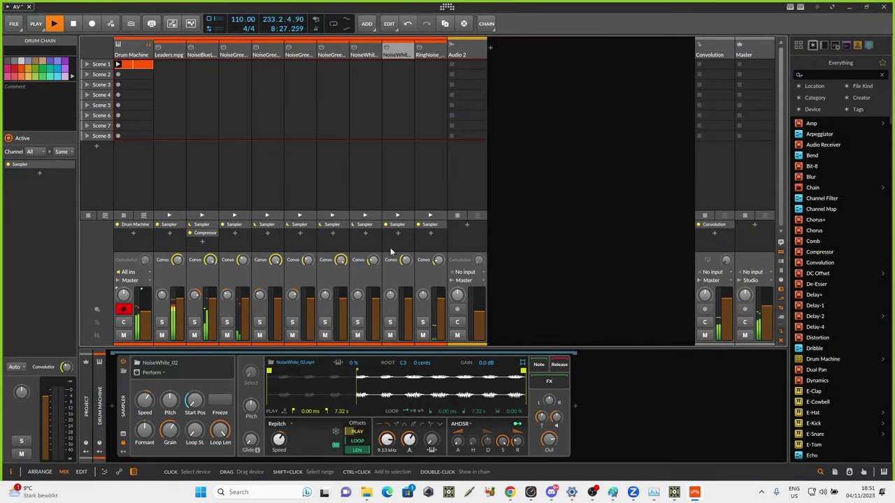
double_click(134, 65)
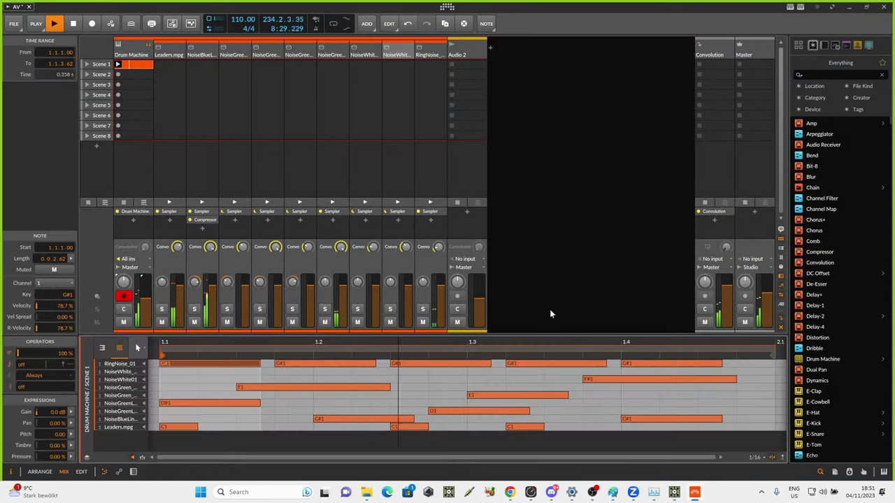
left_click(333, 365)
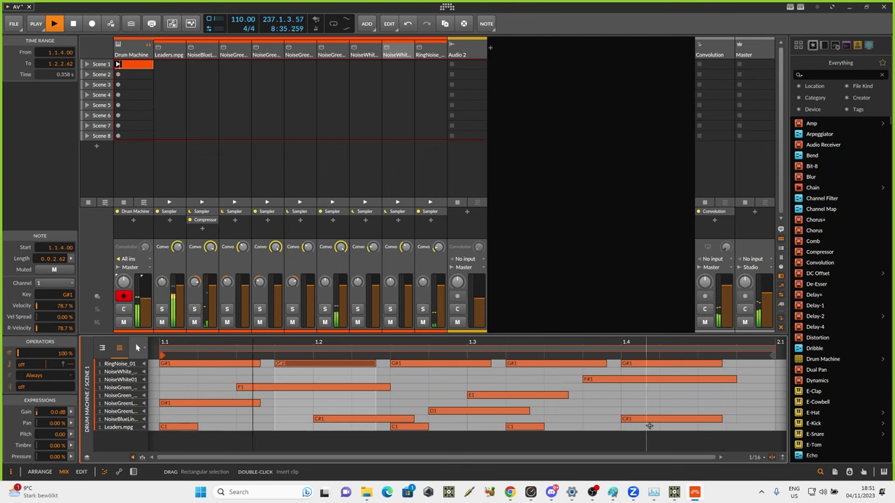
left_click(700, 420)
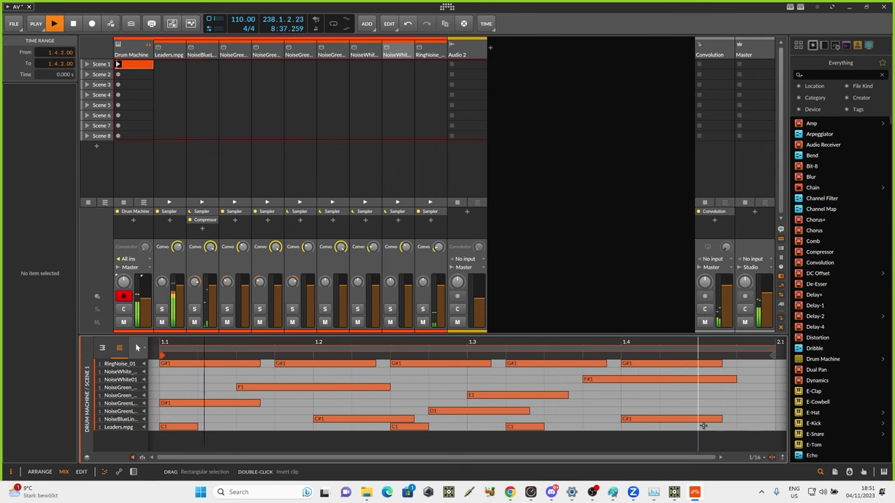
left_click_drag(703, 425, 786, 427)
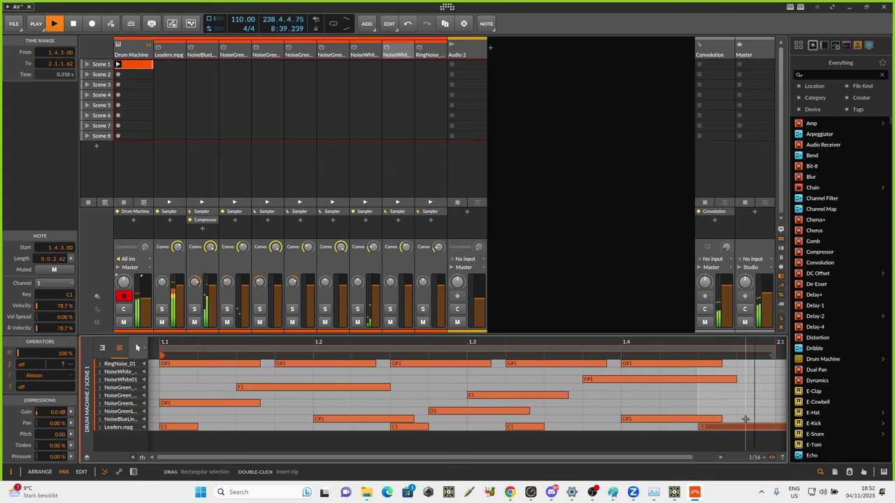
left_click_drag(760, 344, 726, 366)
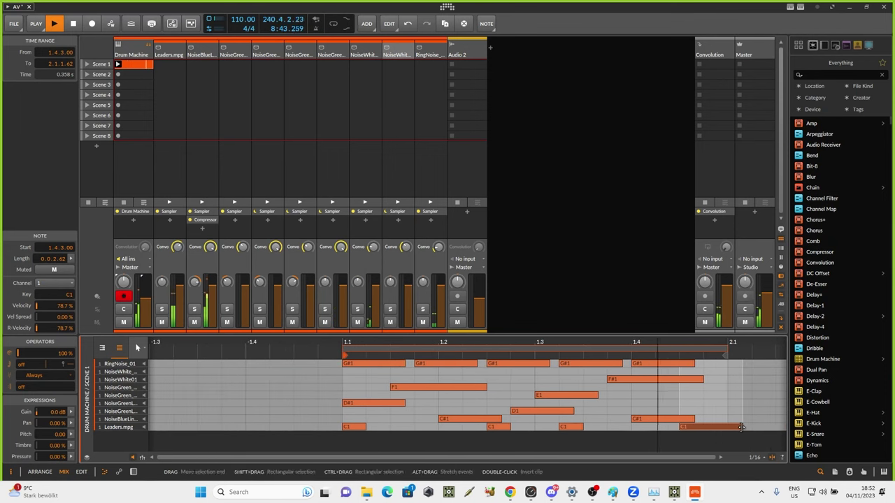
left_click_drag(714, 428, 713, 426)
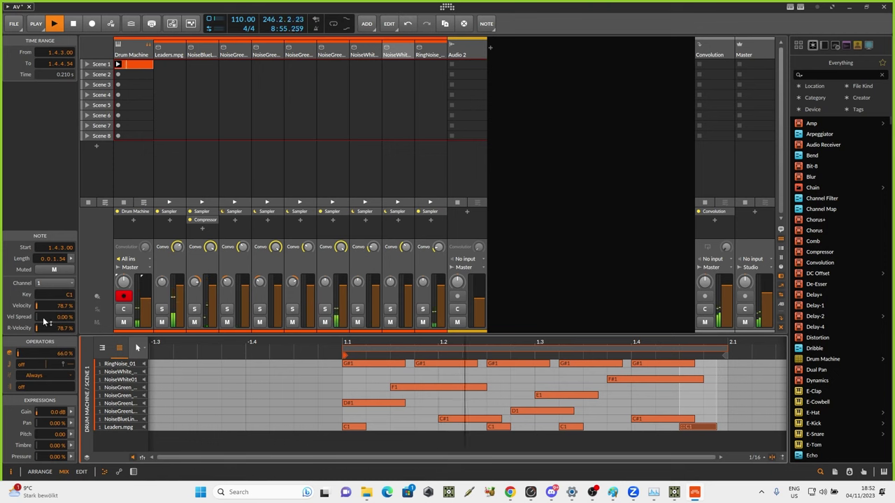
Set the chance of the Leaders.mpg note at 1.4.3 to 59% and give the one at 1.3.2 a recurrence length of 2
left_click_drag(19, 356, 18, 360)
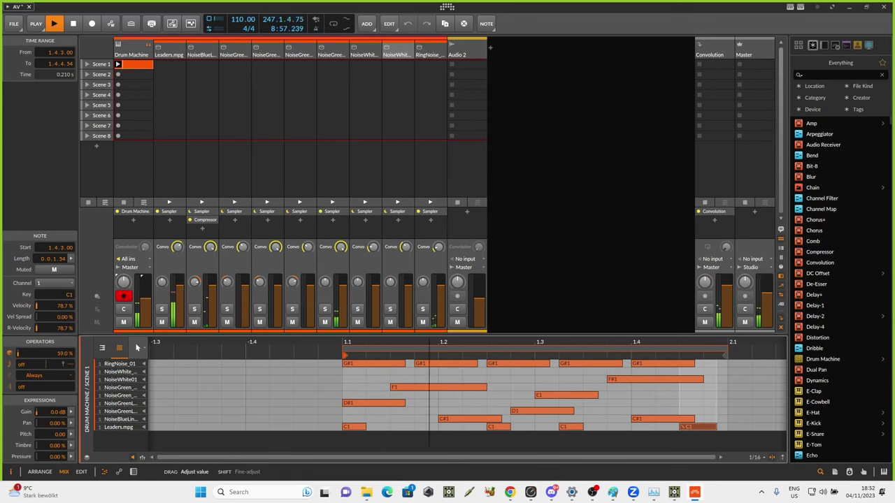
left_click(564, 425)
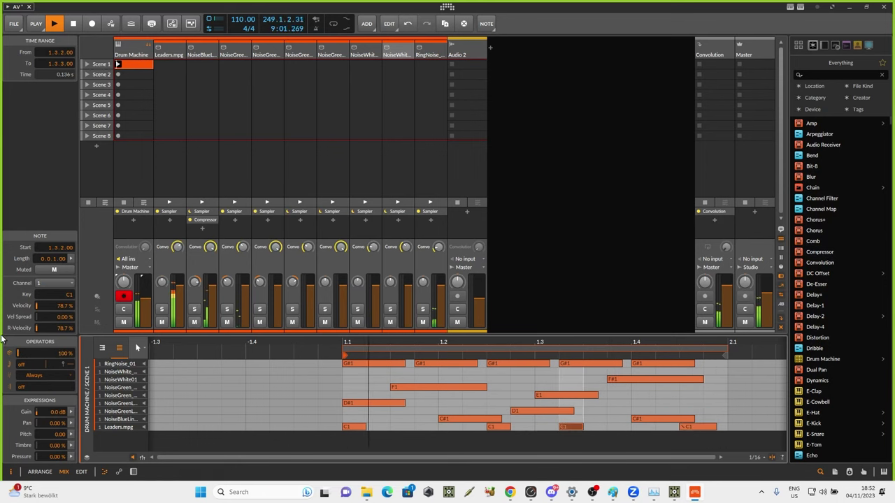
left_click_drag(26, 390, 25, 377)
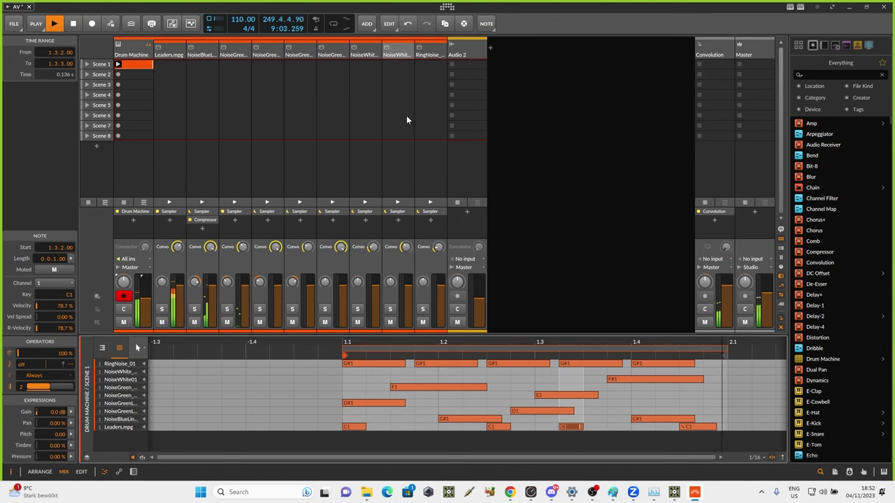
Give the RingNoise_01 note at 1.3.2 in the drum clip a recurrence length of 2
left_click(431, 363)
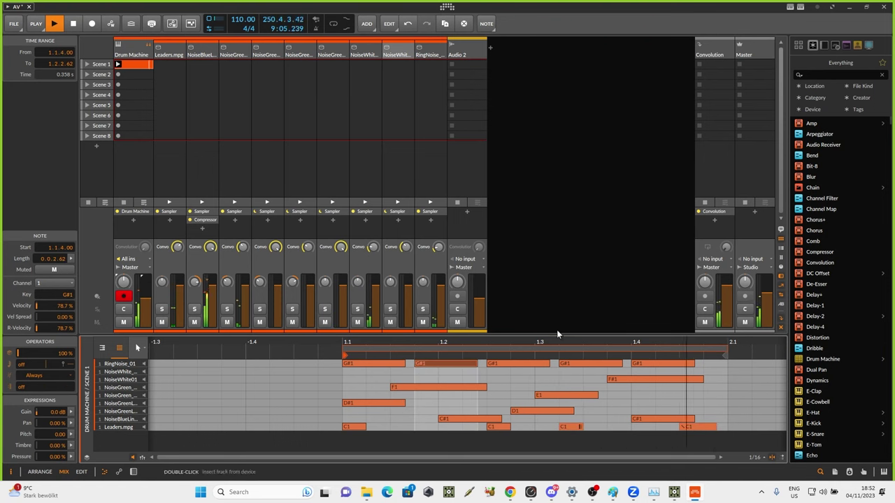
left_click(569, 362)
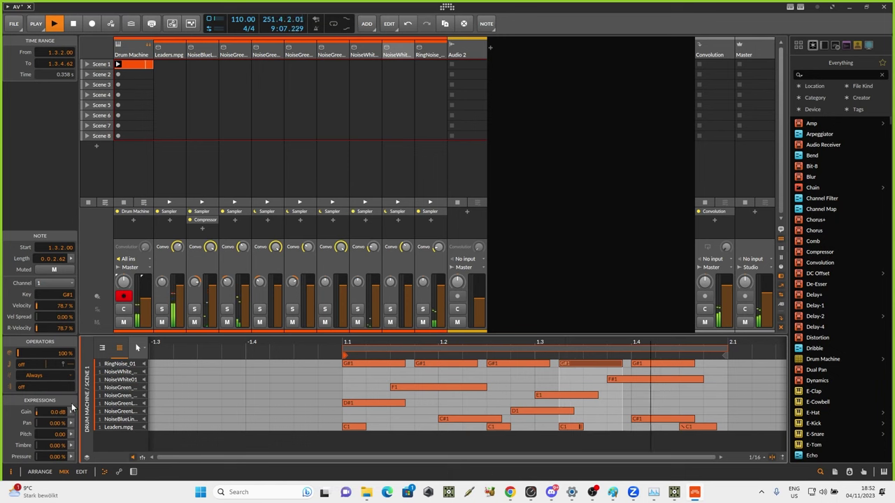
left_click_drag(19, 388, 21, 381)
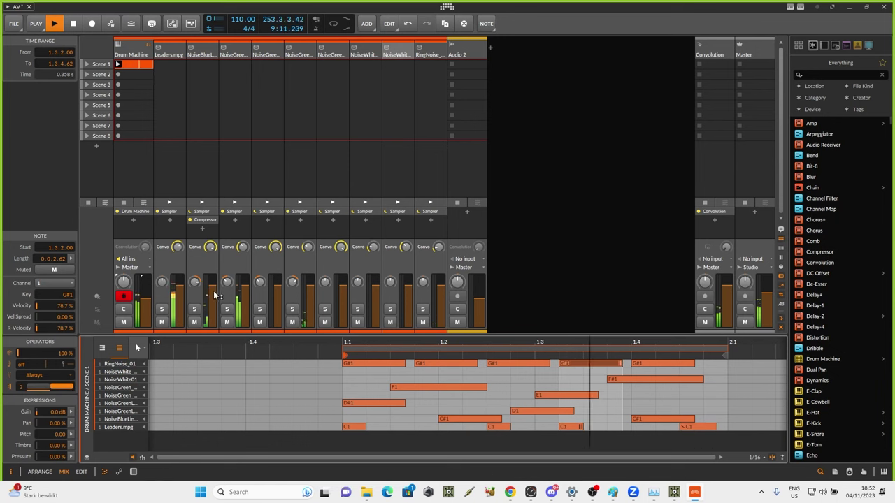
Show the devices of the RingNoise_01 drum chain and add a Compressor after its Sampler
left_click(432, 54)
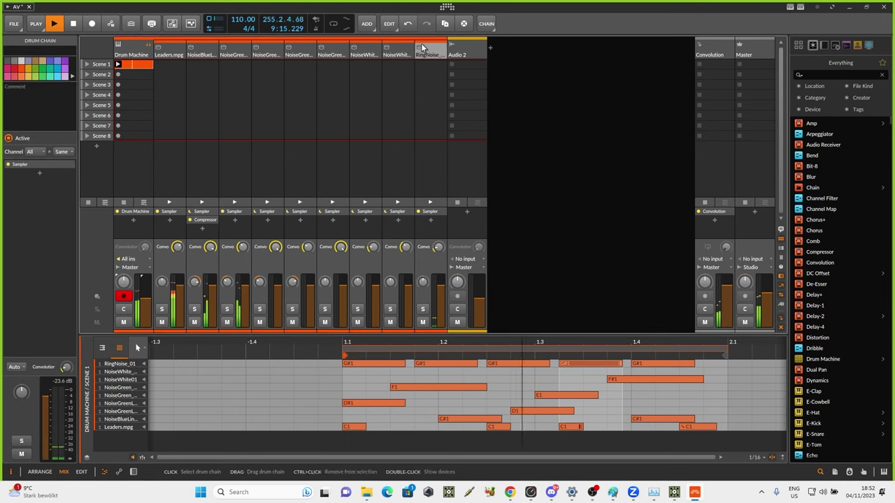
key("d")
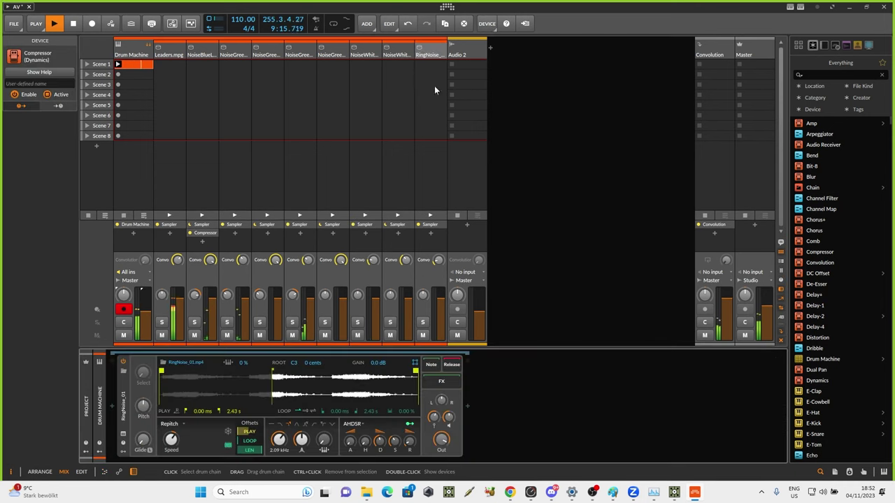
left_click(467, 408)
type("o")
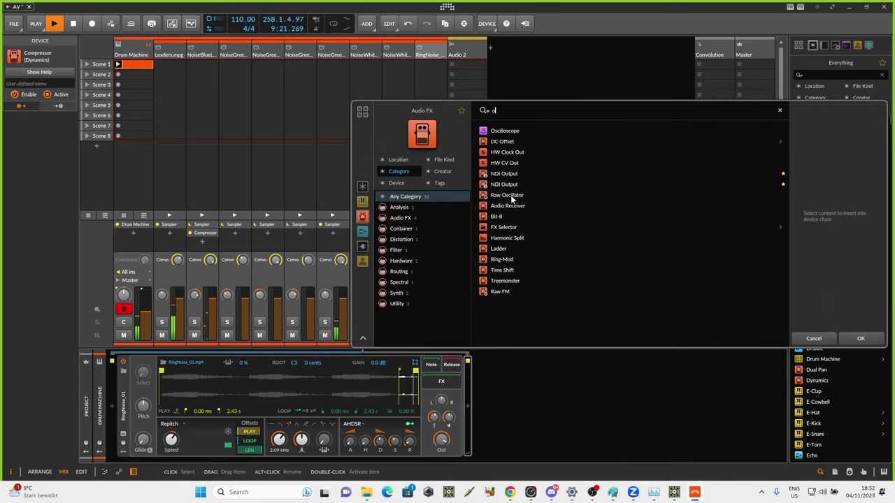
key("BackSpace")
type("cp")
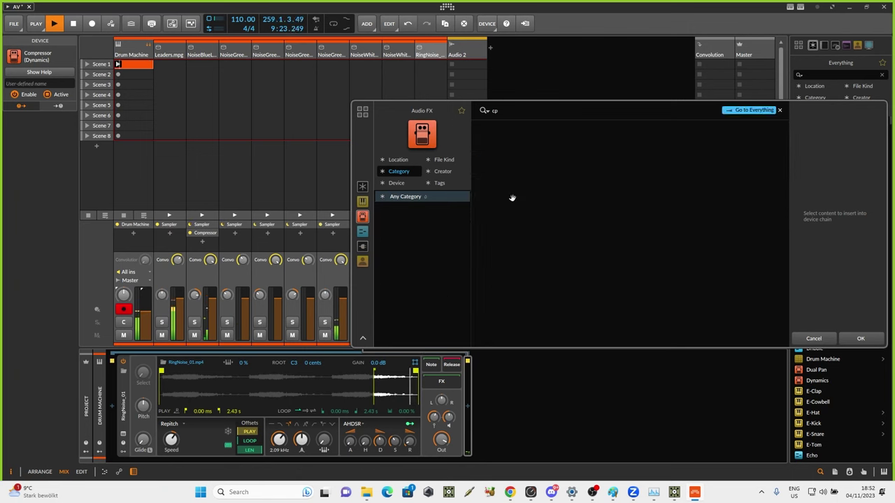
key("BackSpace")
key("BackSpace")
key("BackSpace")
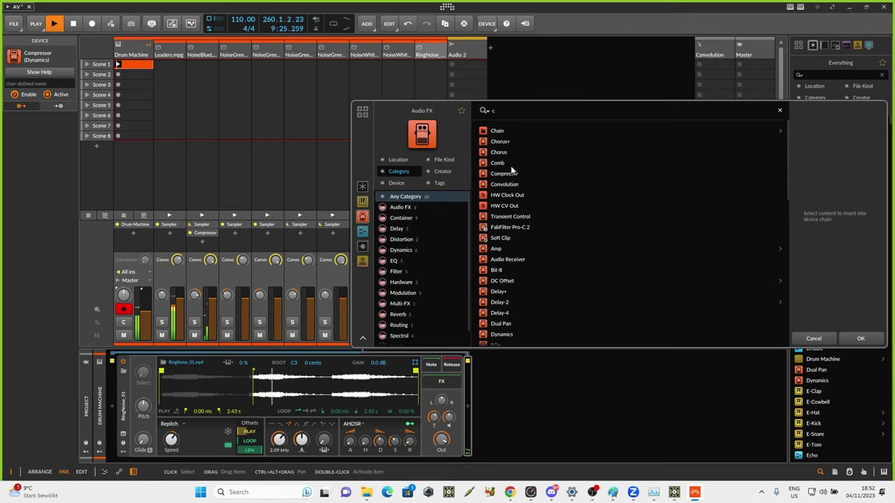
double_click(507, 173)
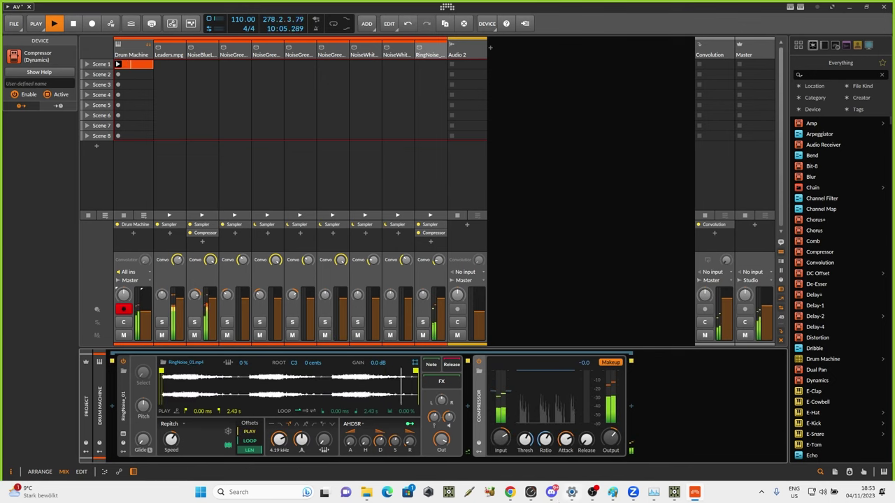
left_click(642, 429)
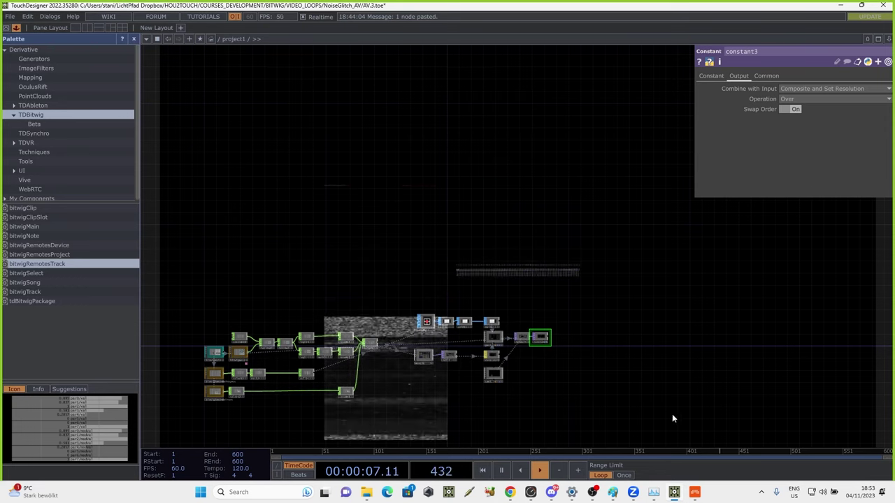
left_click(696, 492)
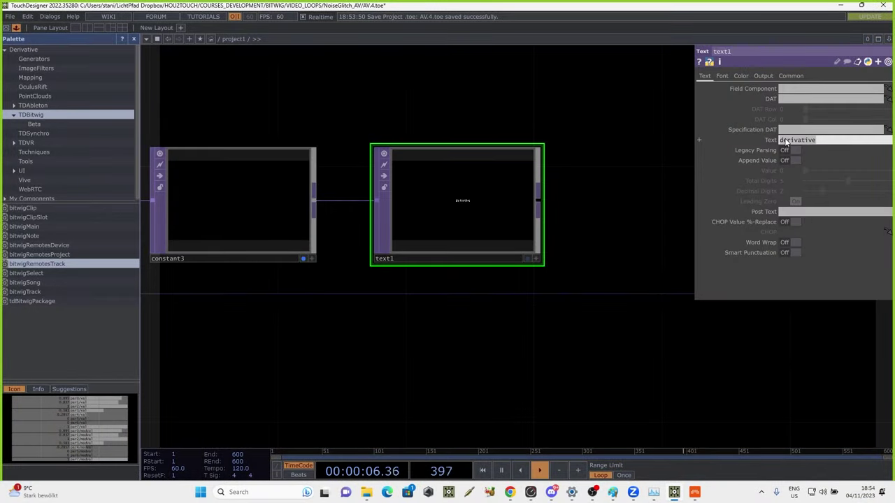
type("https://hou2touch.com/TDBitwig")
key("Return")
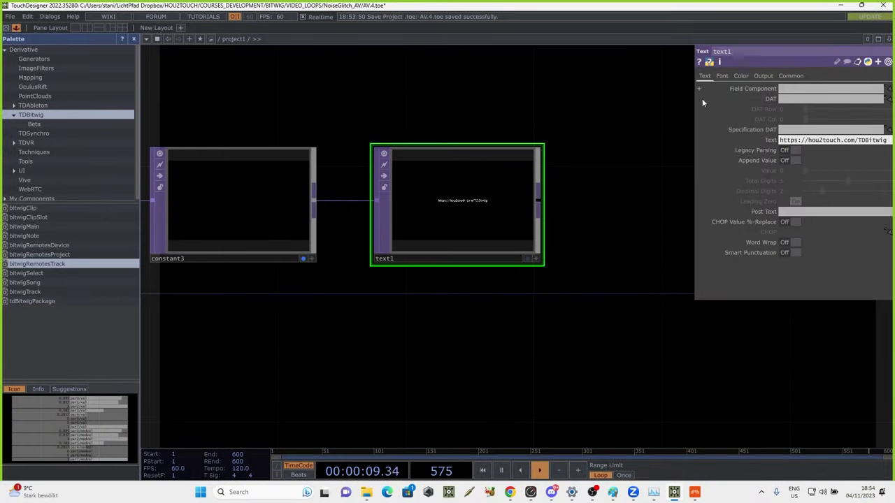
left_click(303, 259)
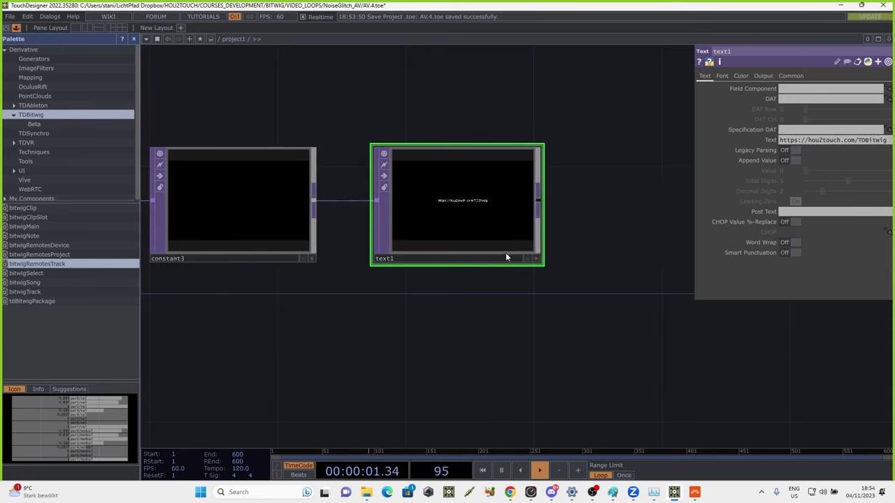
left_click(527, 258)
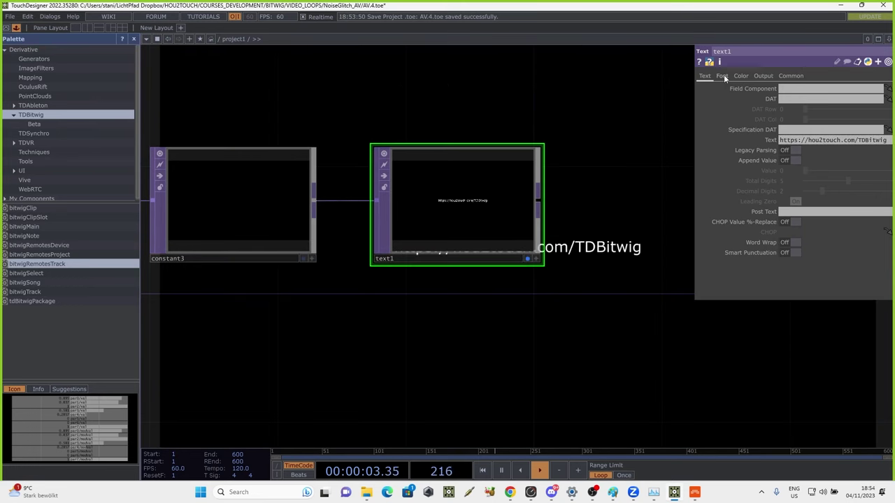
Set text1's font size to 50 and hide the operator's parameters
left_click(722, 76)
left_click_drag(829, 173, 839, 172)
left_click_drag(622, 130, 583, 75)
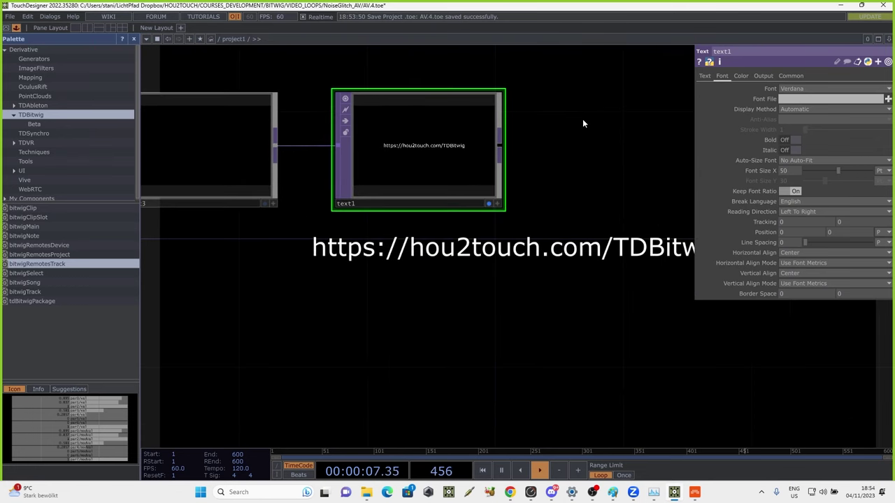
key("p")
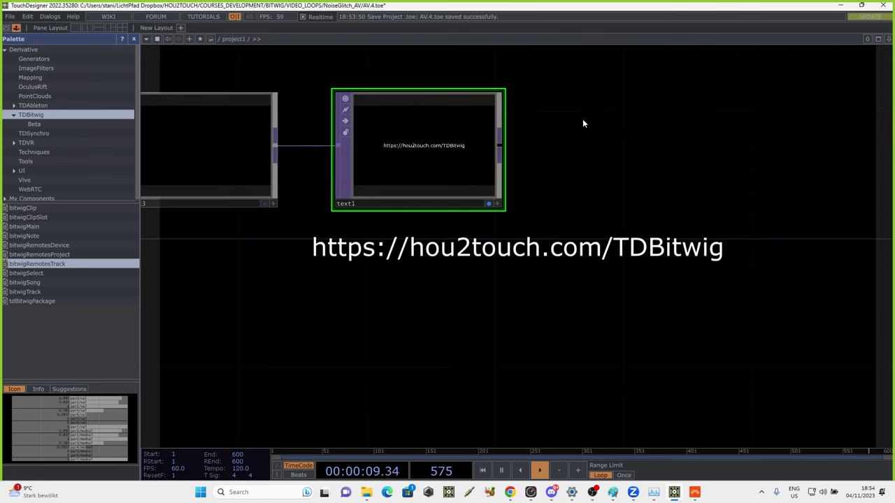
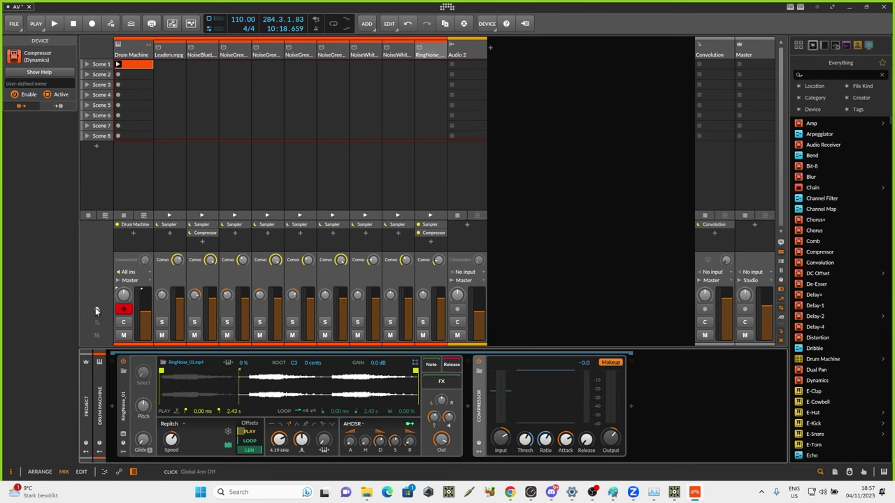
Switch to Bitwig, turn off record arm globally, and show the remote controls section in the mixer
left_click(96, 310)
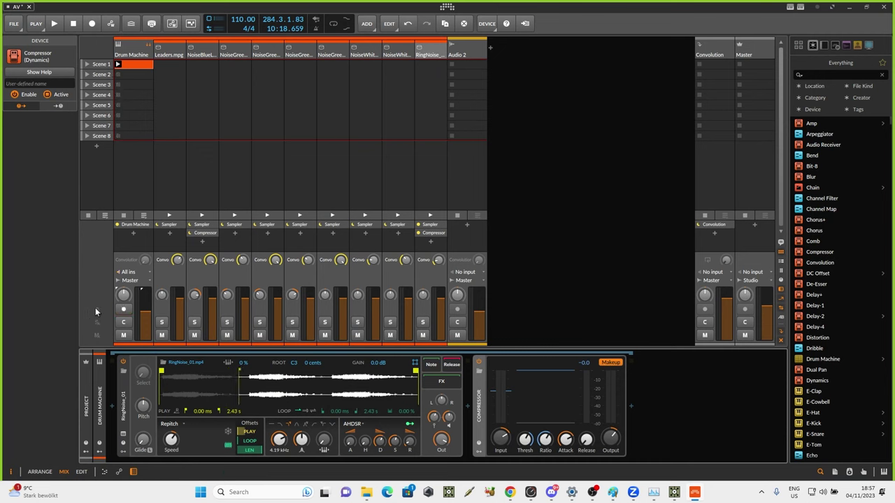
left_click(781, 280)
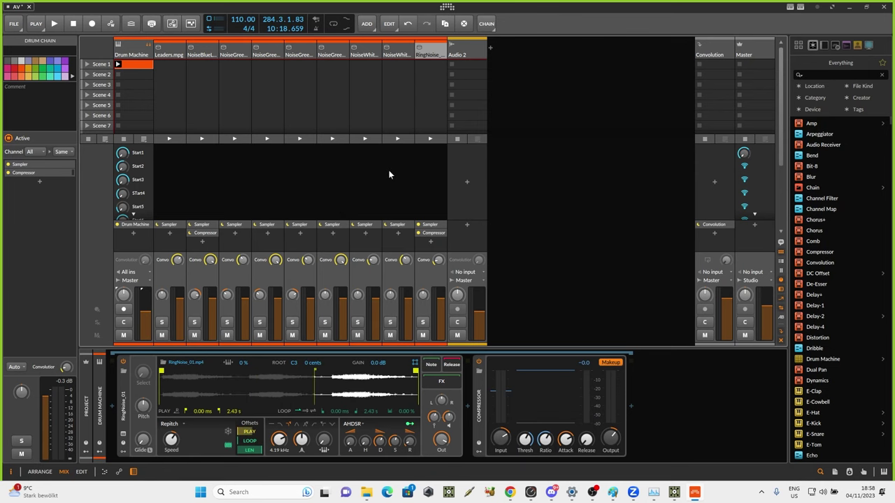
Place the Scene 1 drum clip on the arranger timeline at 1.1.1 with a 12-bar length and switch the Drum Machine track to arranger playback
key("alt+1")
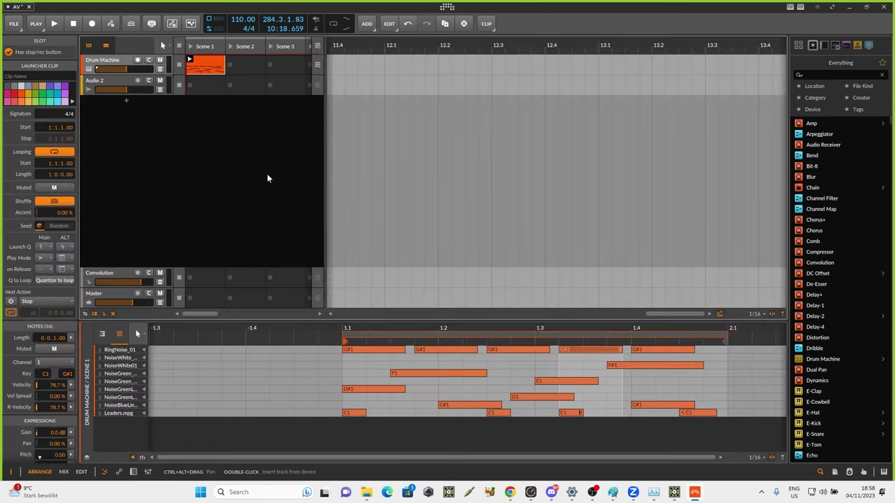
left_click_drag(198, 63, 350, 63)
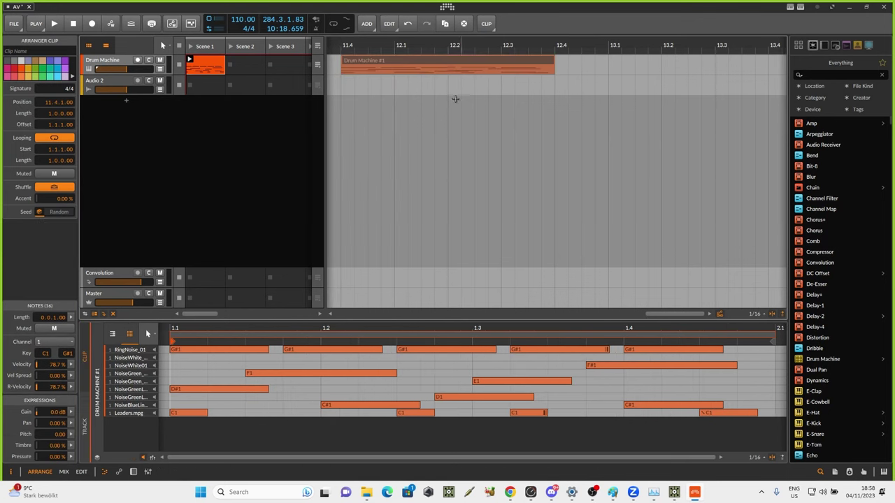
left_click_drag(465, 44, 534, 65)
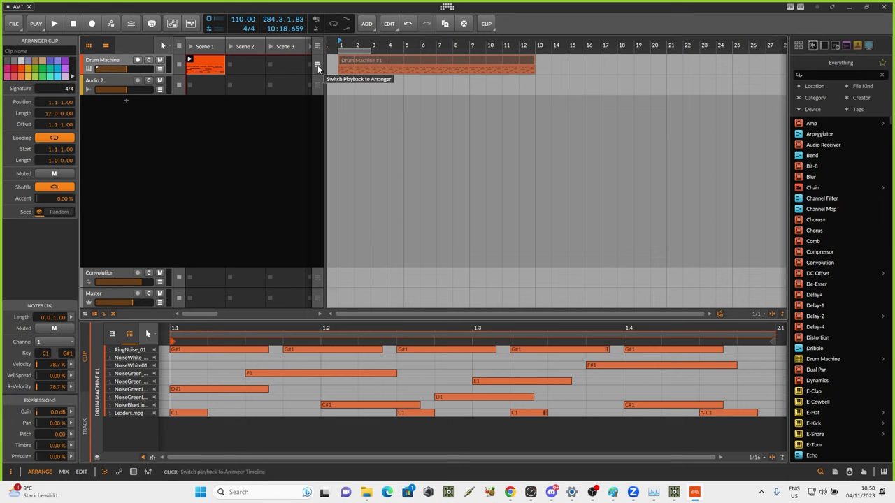
left_click(318, 65)
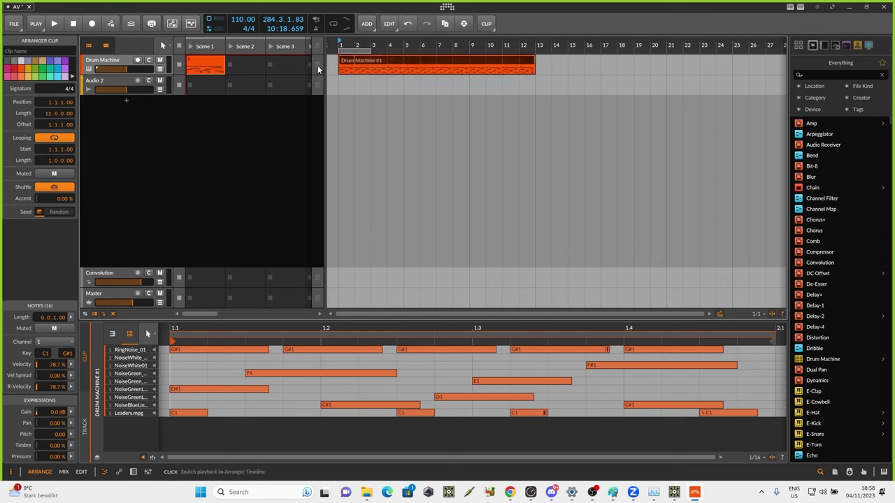
Show the Drum Machine track's automation lane and look through the Track Controls parameters it can automate
left_click(159, 70)
left_click(126, 83)
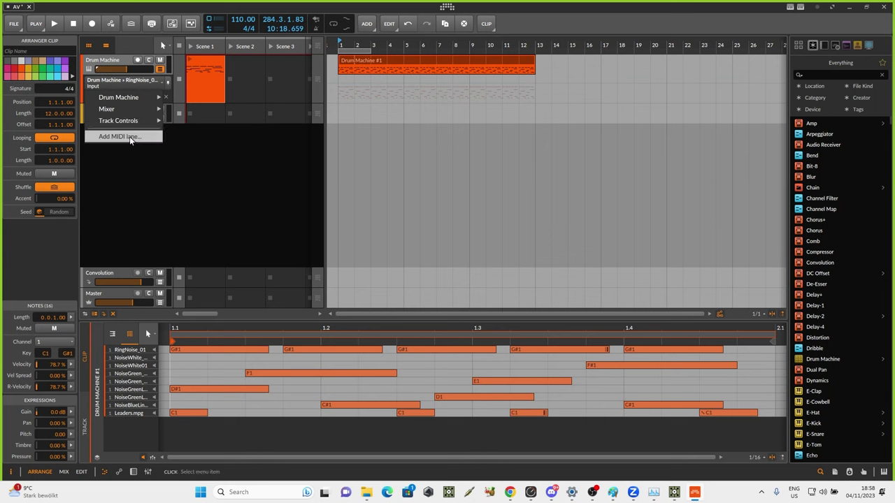
mouse_move(131, 124)
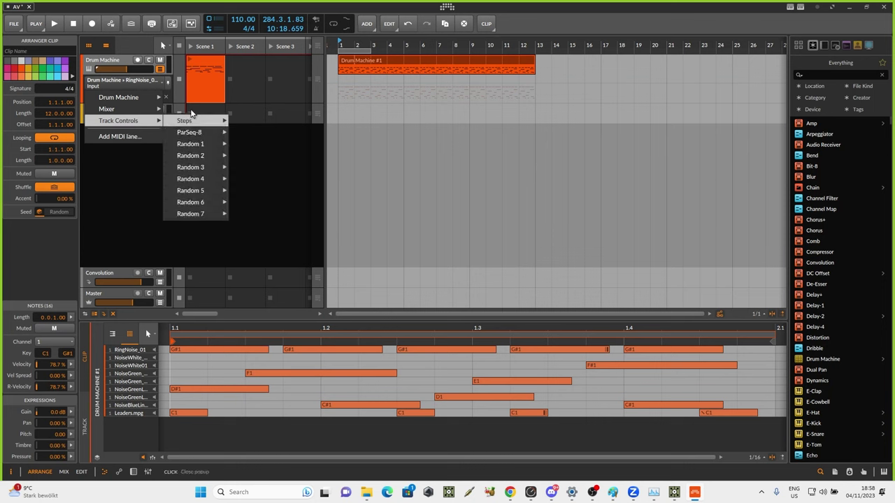
mouse_move(194, 121)
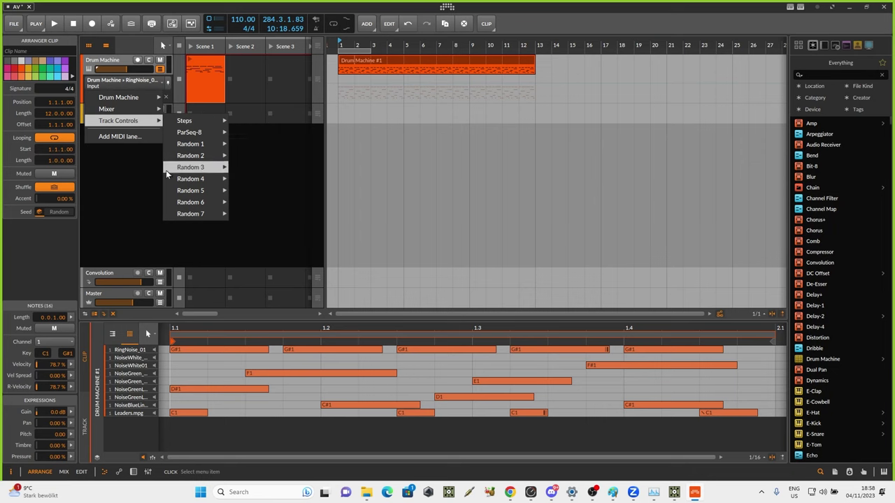
left_click(137, 190)
Return to the mixer, show the Drum Machine track's remote controls, and add a new track page beside Perform
key("Tab")
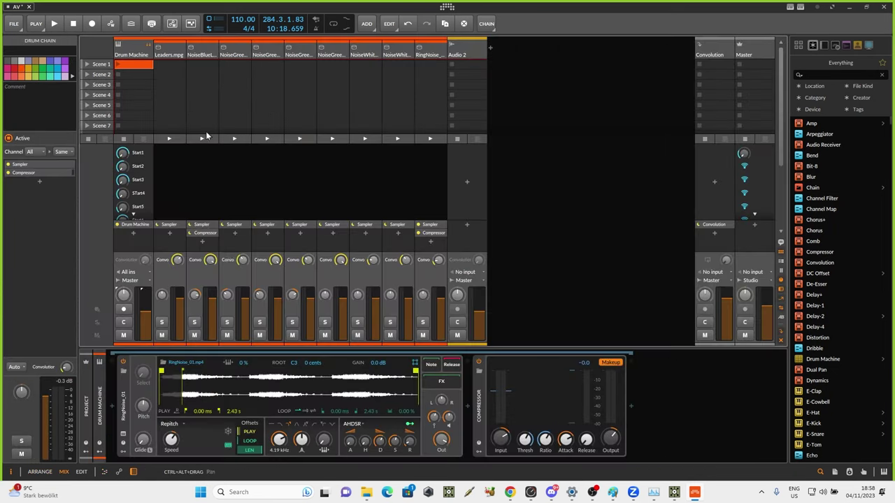
left_click(99, 451)
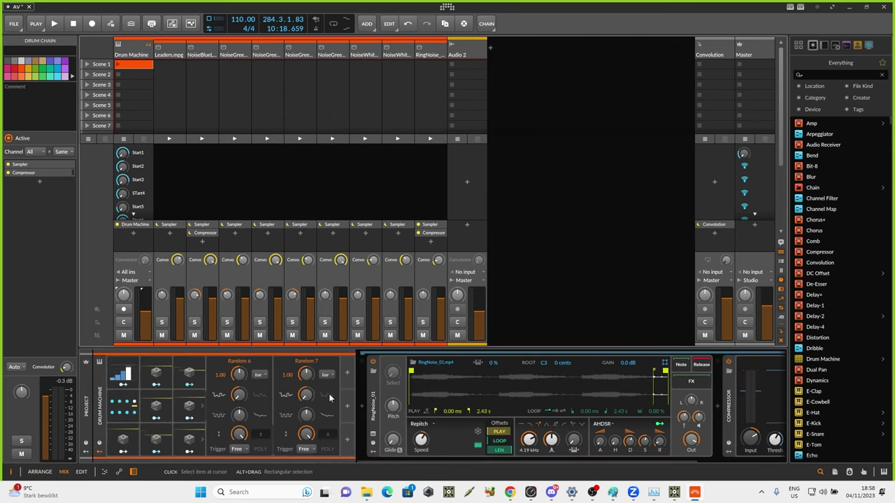
left_click(99, 446)
left_click(129, 372)
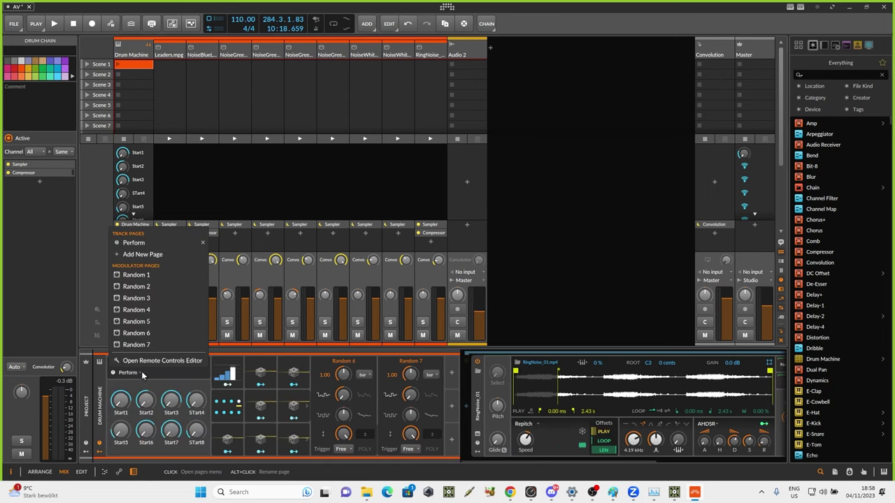
left_click(144, 254)
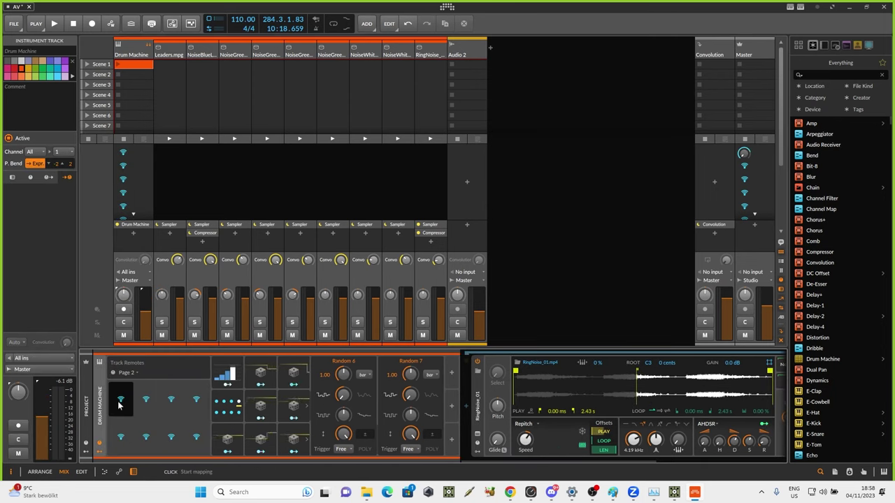
Add a Macro modulator to the Drum Machine track and map its knob to the first slot of the new remotes page
left_click(452, 376)
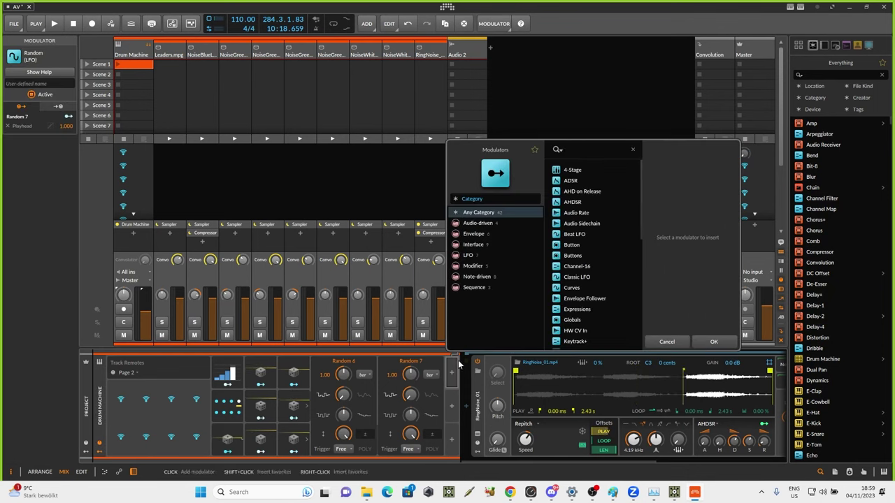
left_click(482, 244)
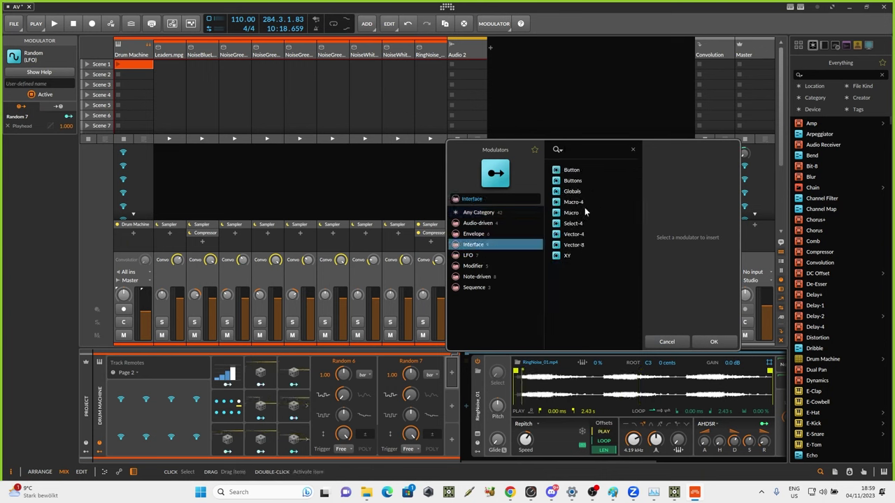
left_click(571, 212)
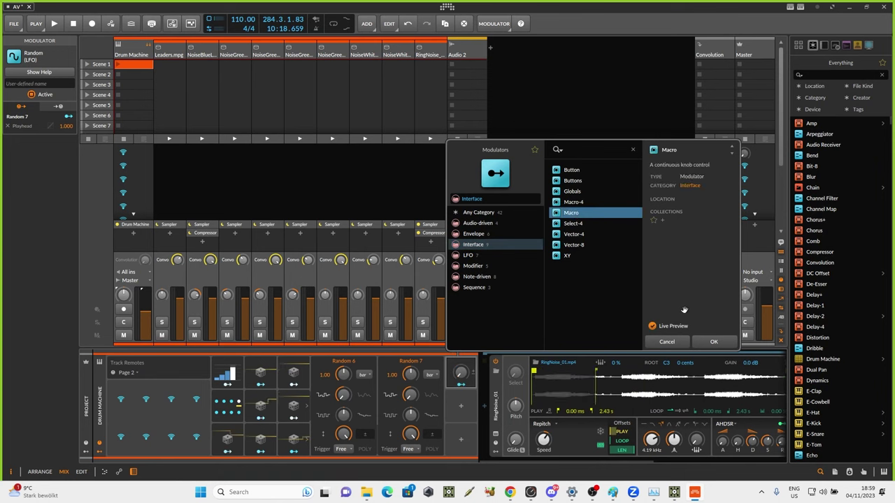
left_click(713, 342)
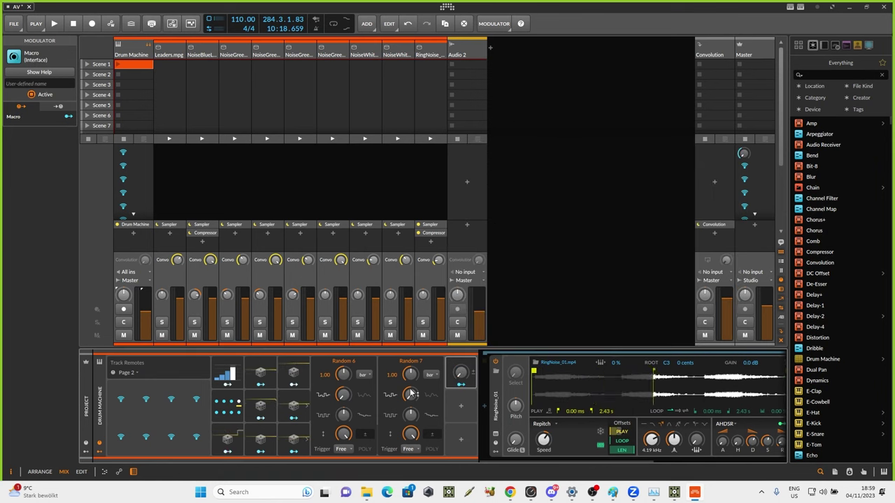
left_click(121, 400)
left_click(463, 373)
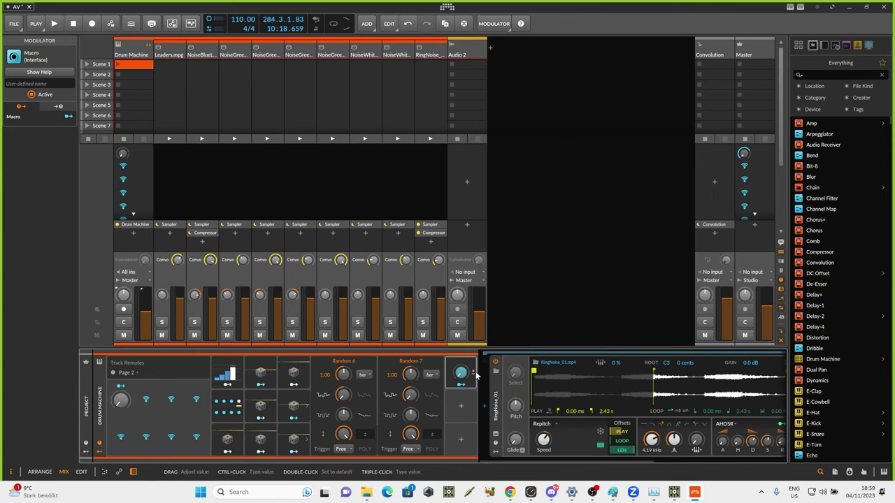
Rename the first mapped remote on the Drum Machine's Track Remotes Page 2 as "Slider"
right_click(123, 412)
left_click(136, 388)
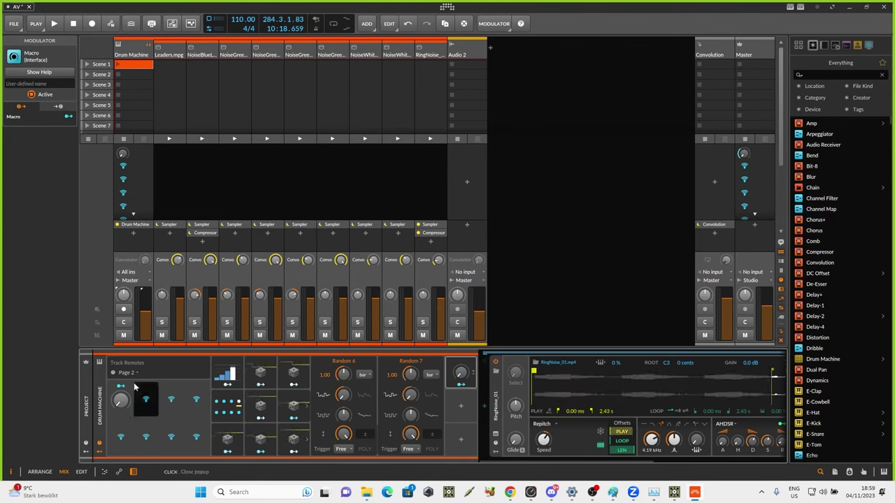
double_click(121, 414)
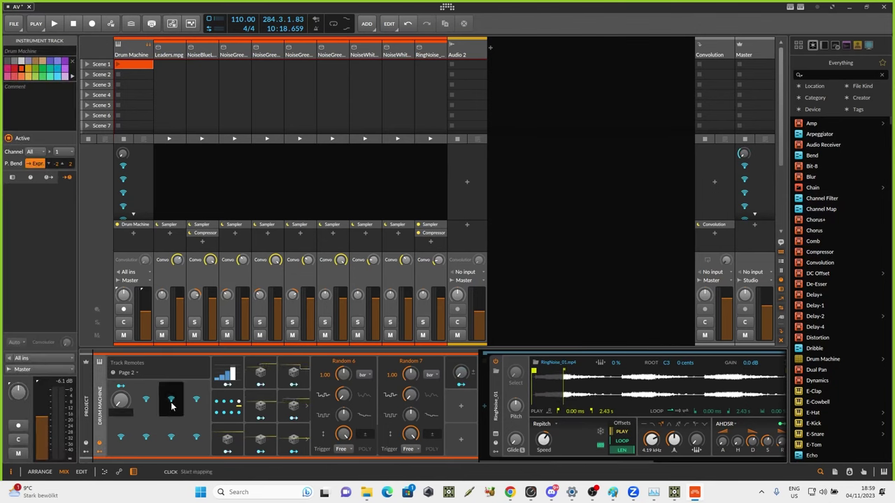
type("Slid")
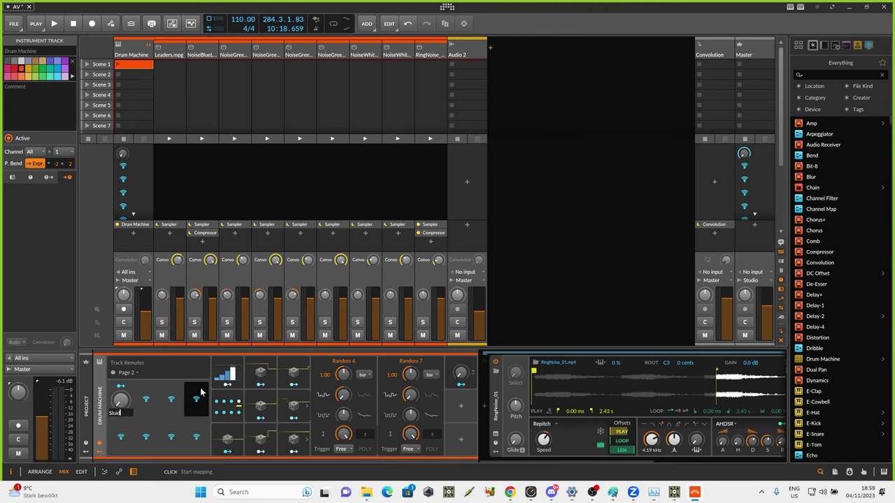
type("er")
key("Return")
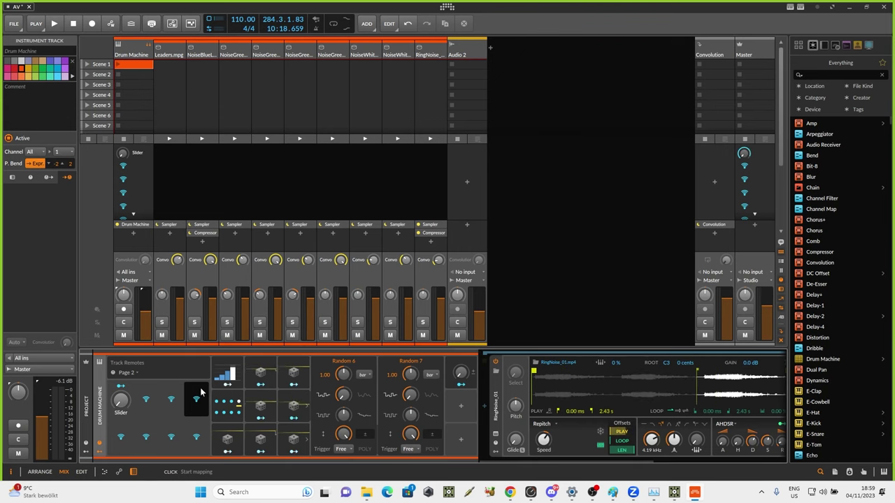
Return to the arranger and set the Drum Machine's automation lane to the unnamed last entry of its Track Controls parameters
key("Tab")
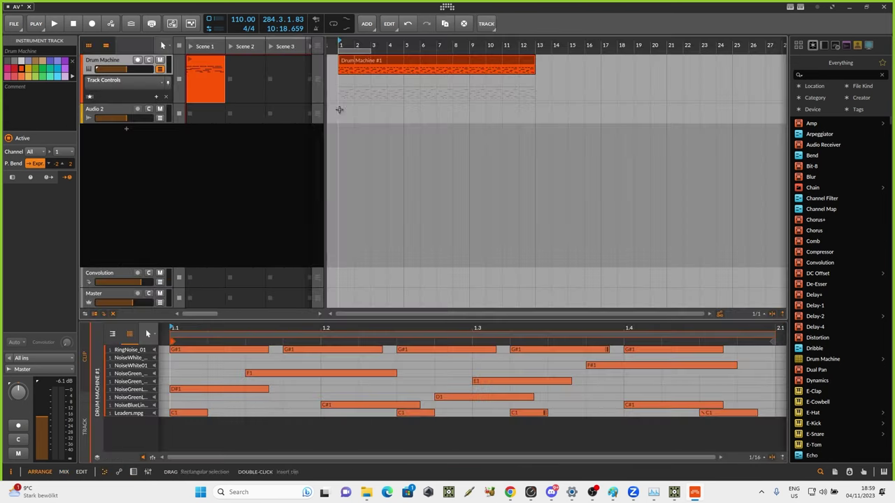
left_click(142, 85)
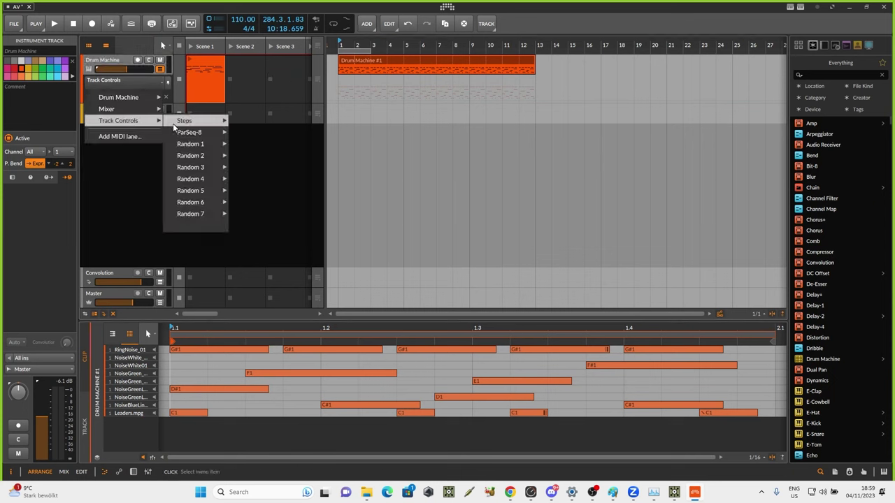
mouse_move(174, 127)
left_click(178, 226)
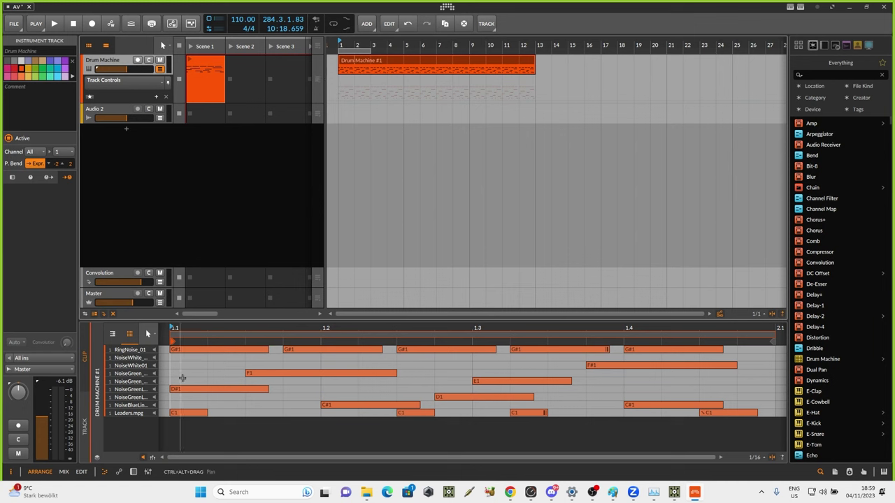
Draw an automation ramp in the Drum Machine lane from minimum at bar 1 to maximum near bar 10, curved upward
left_click(349, 107)
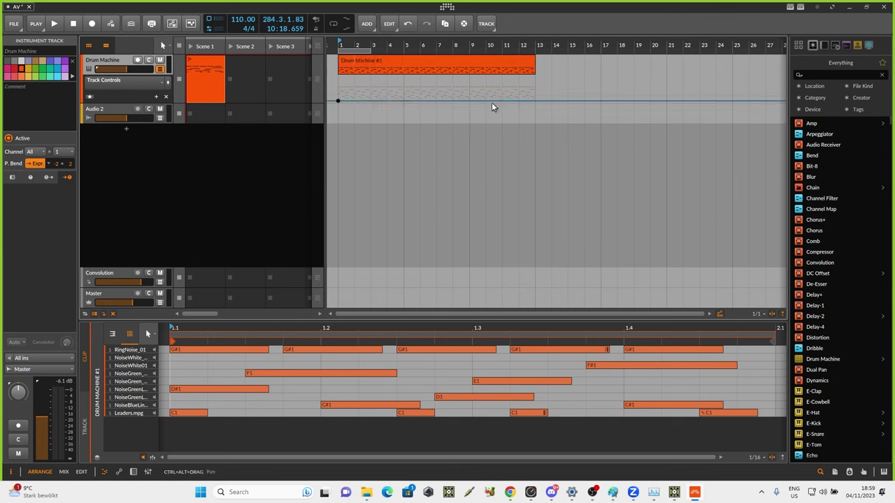
left_click_drag(493, 103, 491, 78)
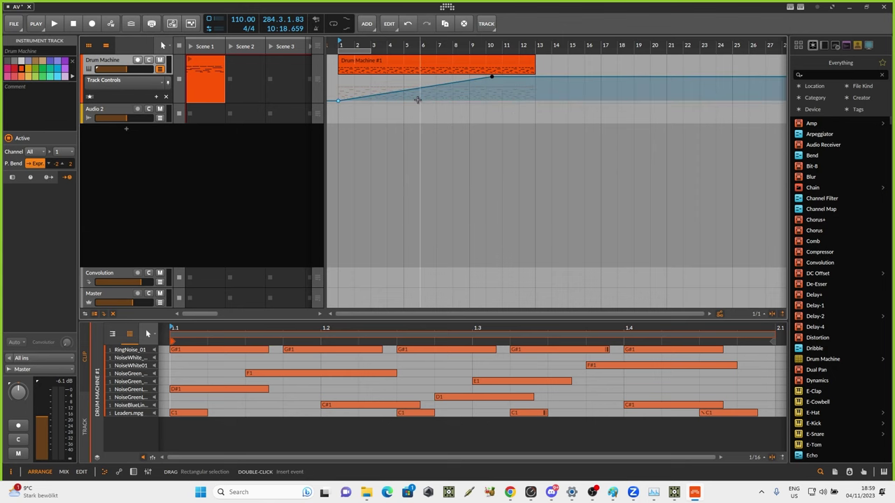
key("super")
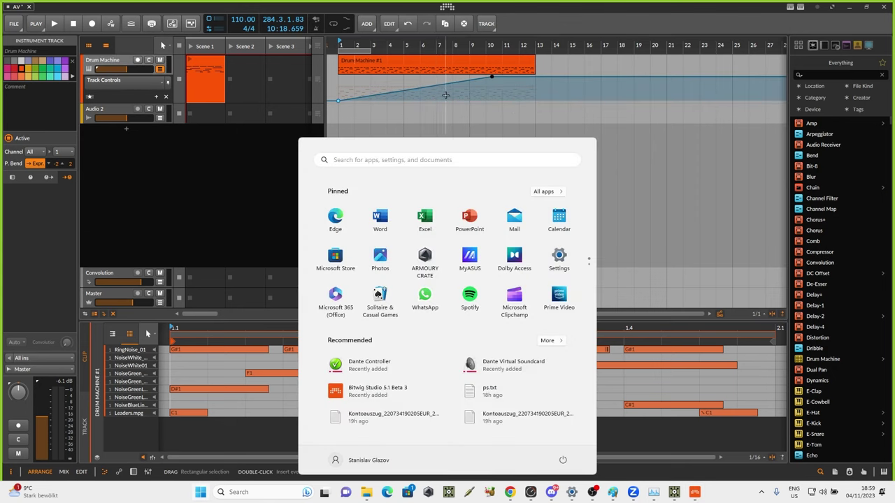
left_click(445, 88)
mouse_move(445, 85)
left_mouse_down()
mouse_move(445, 97)
mouse_move(446, 75)
left_mouse_up()
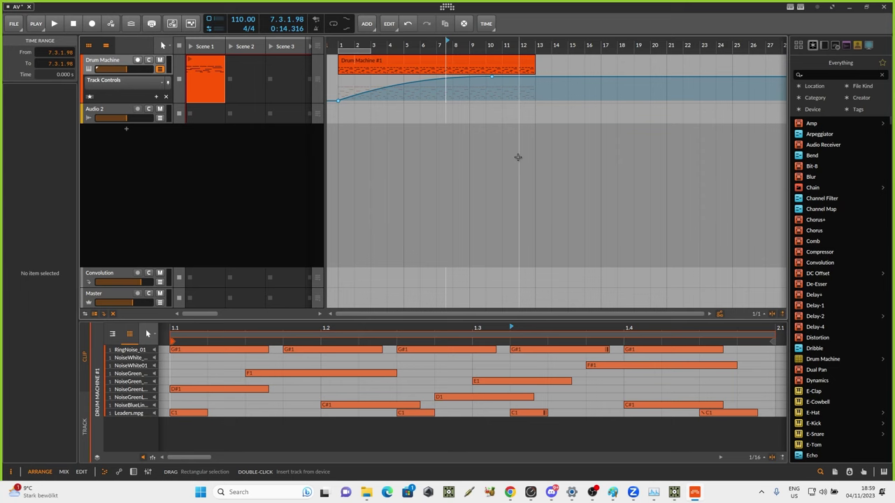
Switch to TouchDesigner, add a bitwigSong component from the TDBitwig palette, show its parameters, and align it below bitwigRemotesTrack
key("alt+2")
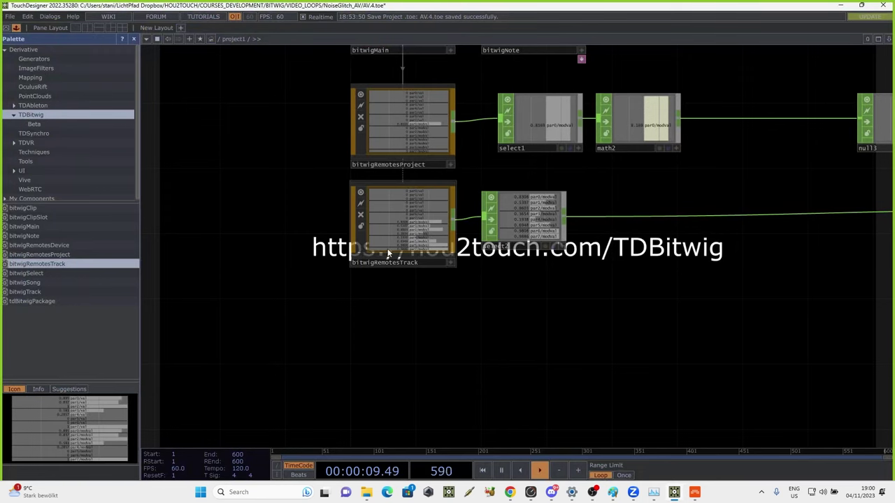
left_click_drag(618, 364, 605, 448)
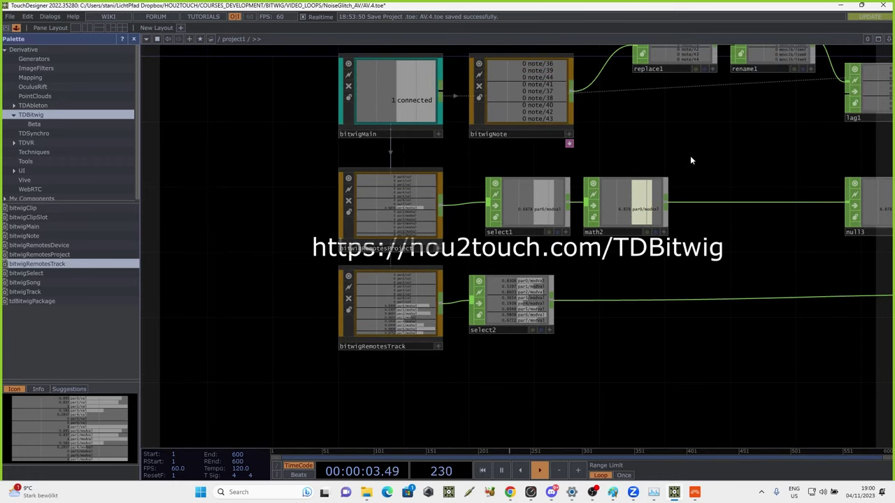
left_click(27, 284)
left_click_drag(26, 285, 293, 418)
key("p")
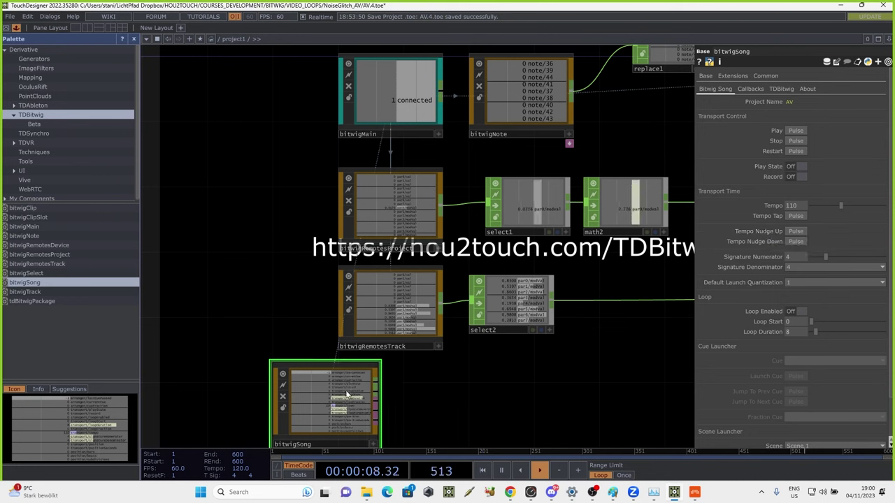
left_click_drag(341, 400, 407, 400)
left_click_drag(565, 396, 517, 288)
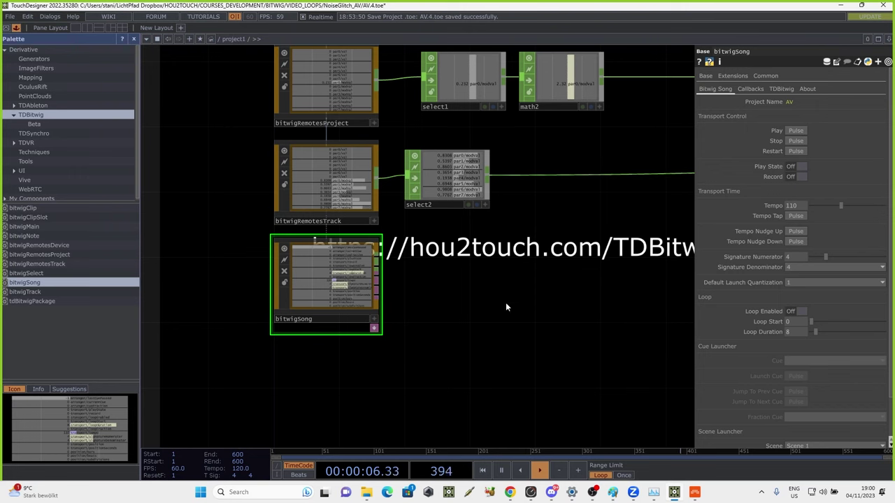
Add an Audio File In CHOP to the empty network area below and beside bitwigSong
double_click(475, 287)
left_click(671, 288)
left_click_drag(628, 287, 546, 239)
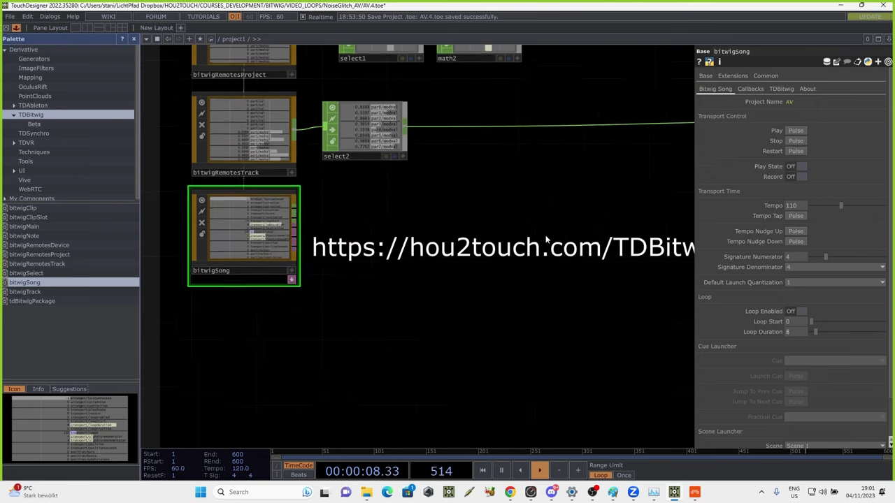
double_click(548, 239)
left_click(407, 131)
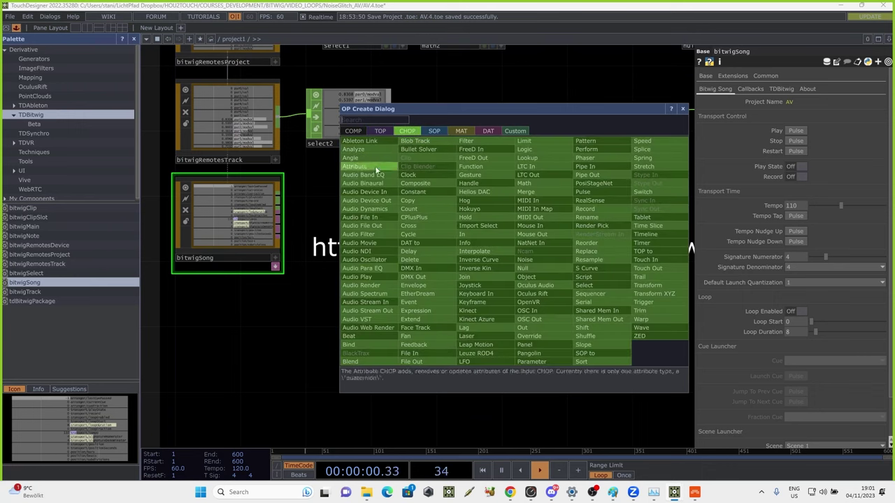
left_click(363, 219)
left_click(411, 304)
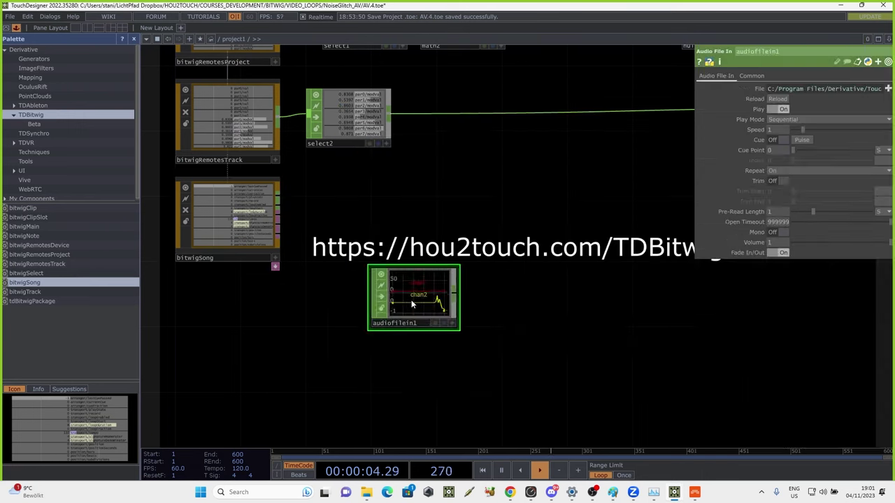
Add an Audio Device Out CHOP beside audiofilein1
right_click(452, 296)
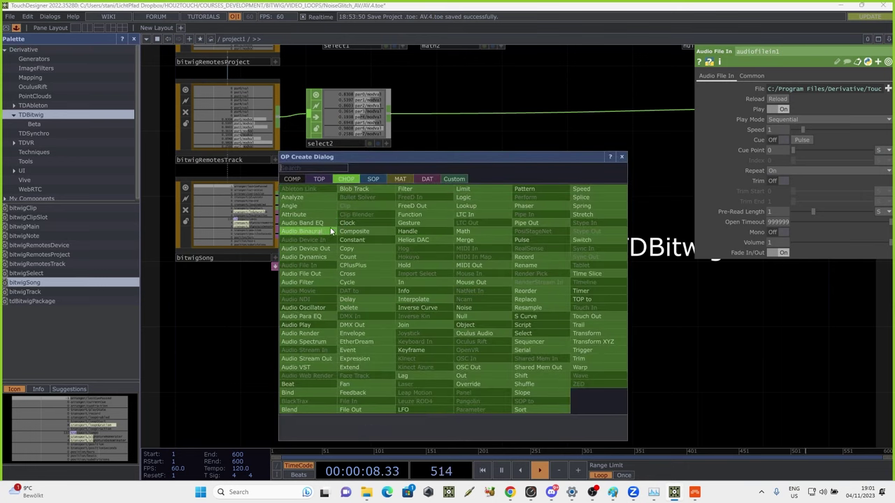
left_click(779, 332)
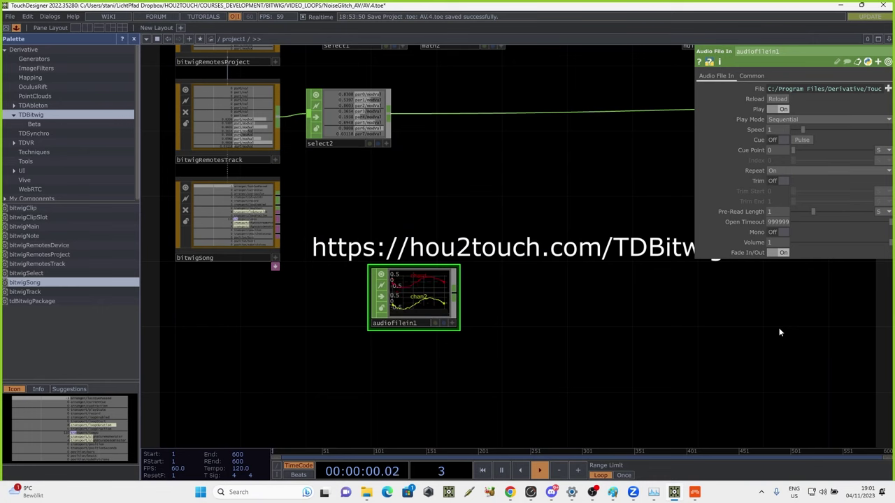
key("Tab")
left_click(498, 221)
left_click(615, 275)
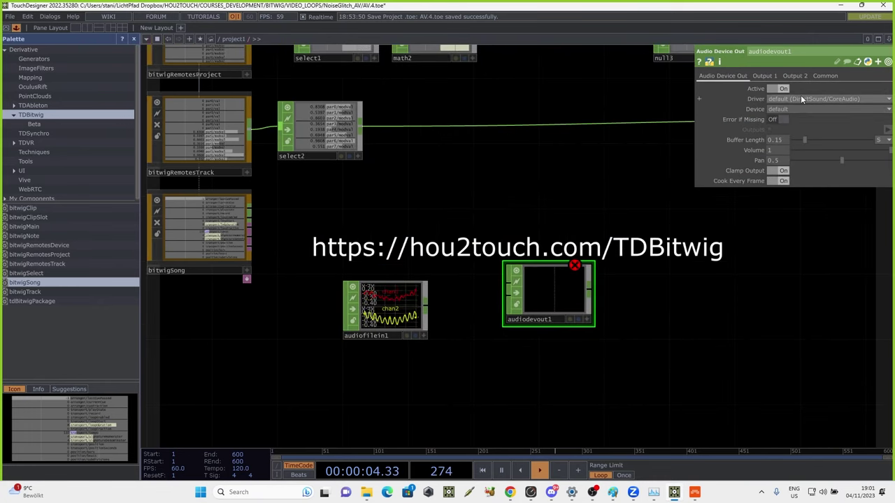
Look through the output devices offered by audiodevout1 and line the node up level with audiofilein1
left_click(799, 108)
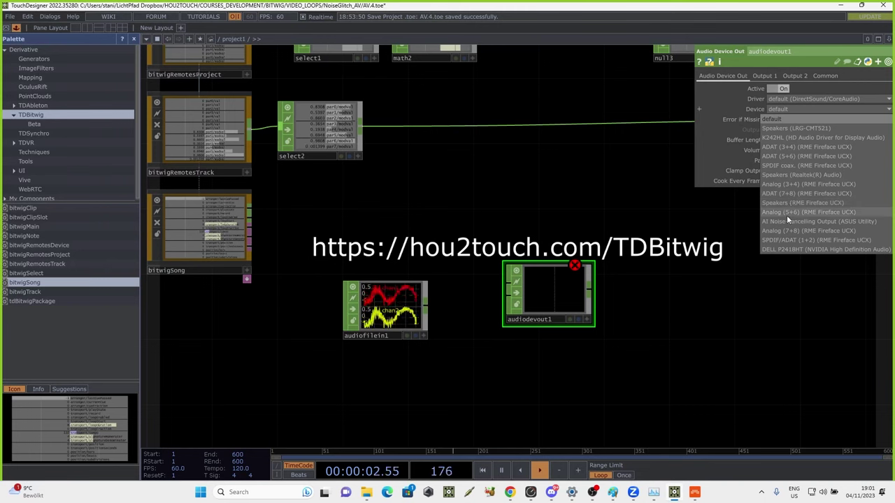
left_click(728, 299)
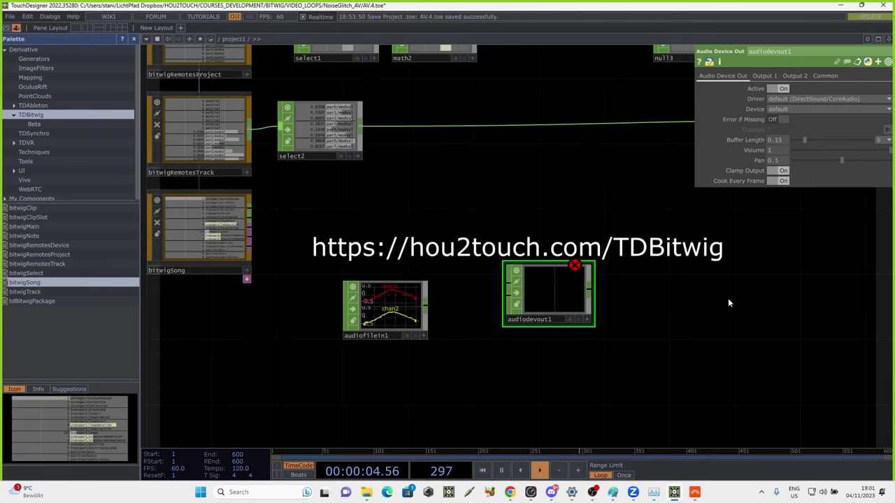
left_click_drag(566, 302, 533, 324)
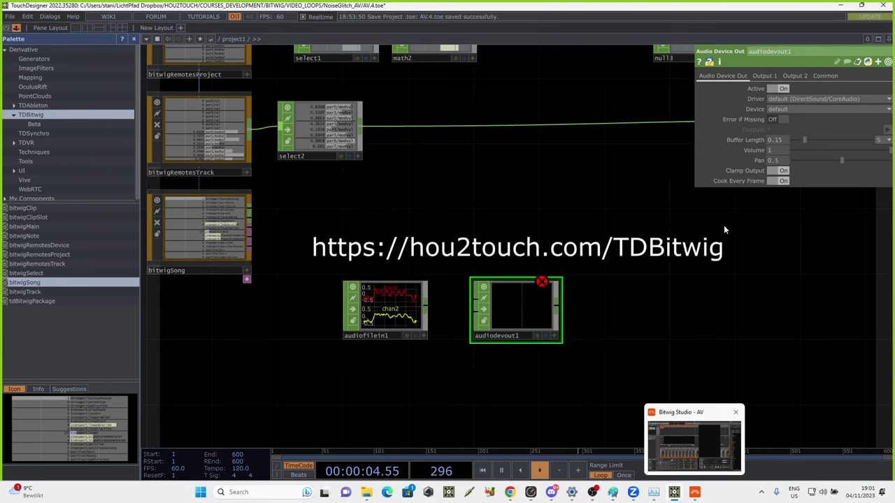
left_click(797, 110)
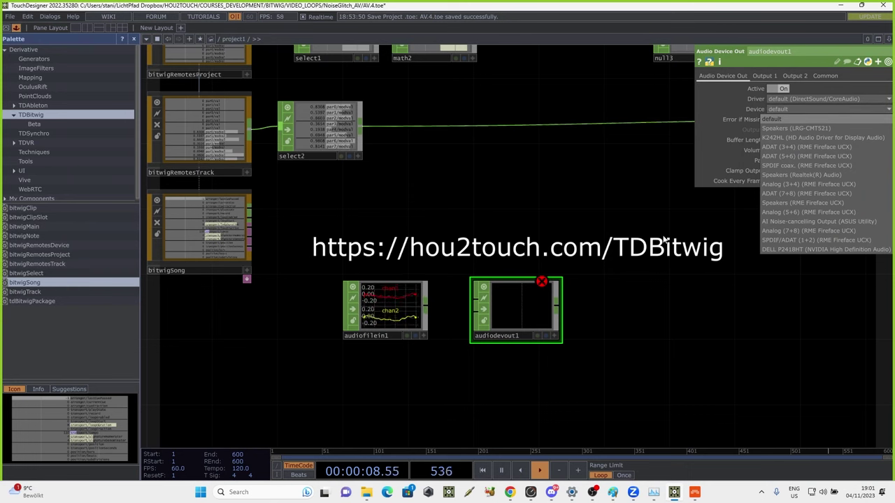
left_click(634, 259)
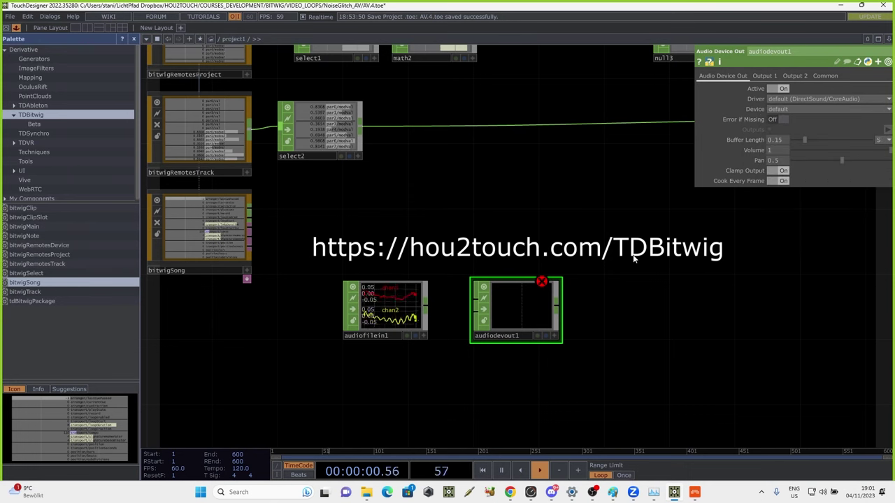